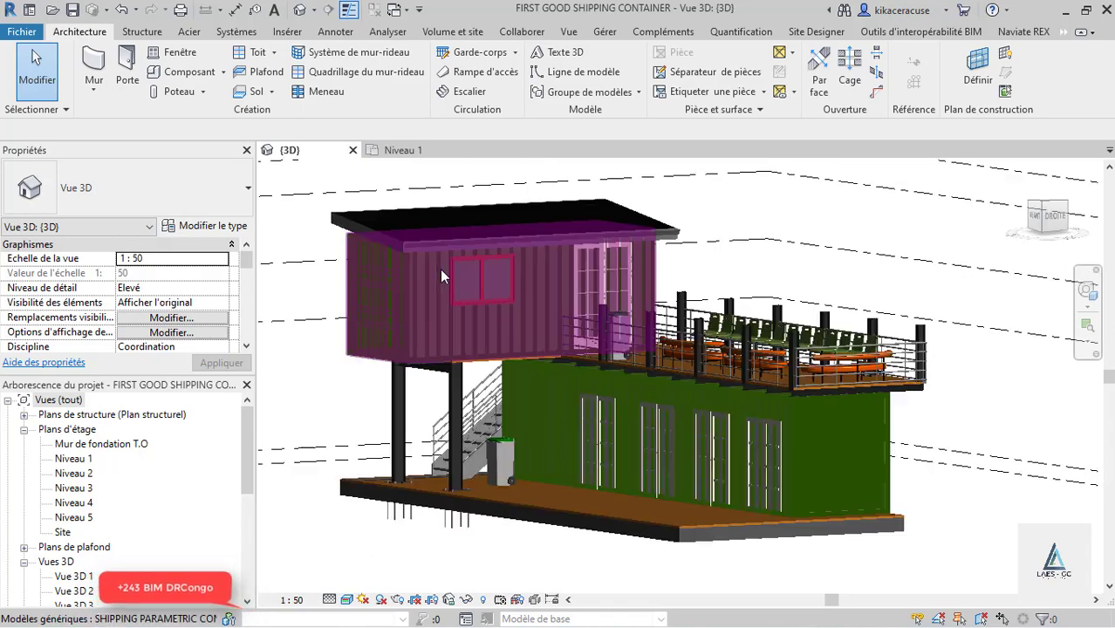
- Orbit the container house to the straight AVANT front view and restore down the Revit window
{"action": "mouse_move", "coordinate": [439, 269]}
{"action": "middle_mouse_down", "text": "shift"}
{"action": "mouse_move", "coordinate": [550, 332]}
{"action": "mouse_move", "coordinate": [872, 404]}
{"action": "middle_mouse_up", "text": "shift"}
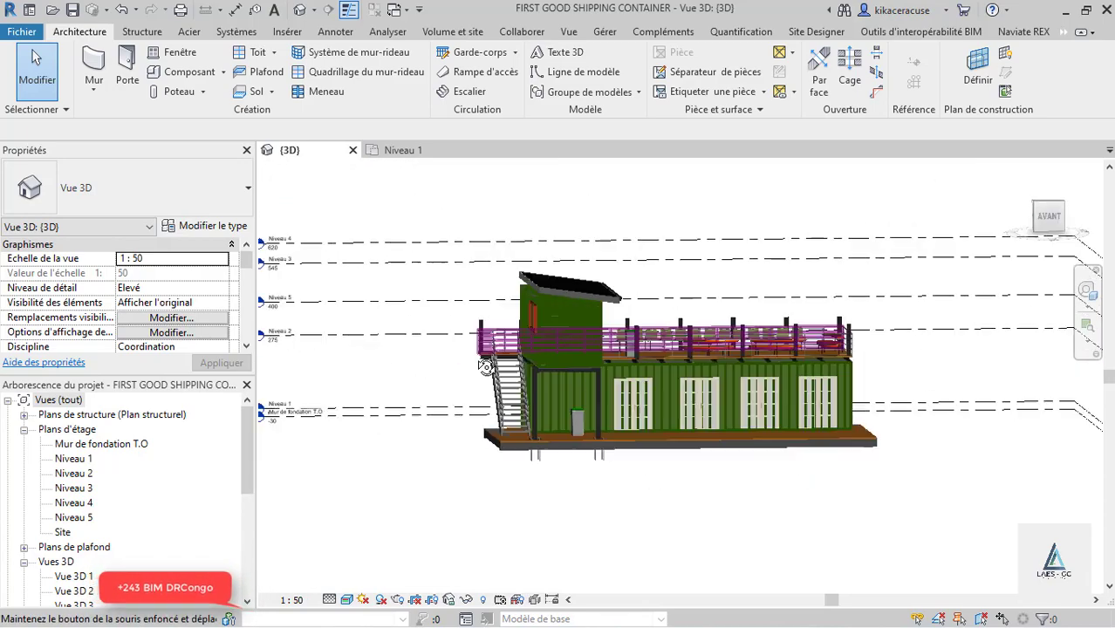
{"action": "middle_click_drag", "start_coordinate": [873, 404], "coordinate": [663, 384], "text": "shift"}
{"action": "left_click", "coordinate": [1088, 10]}
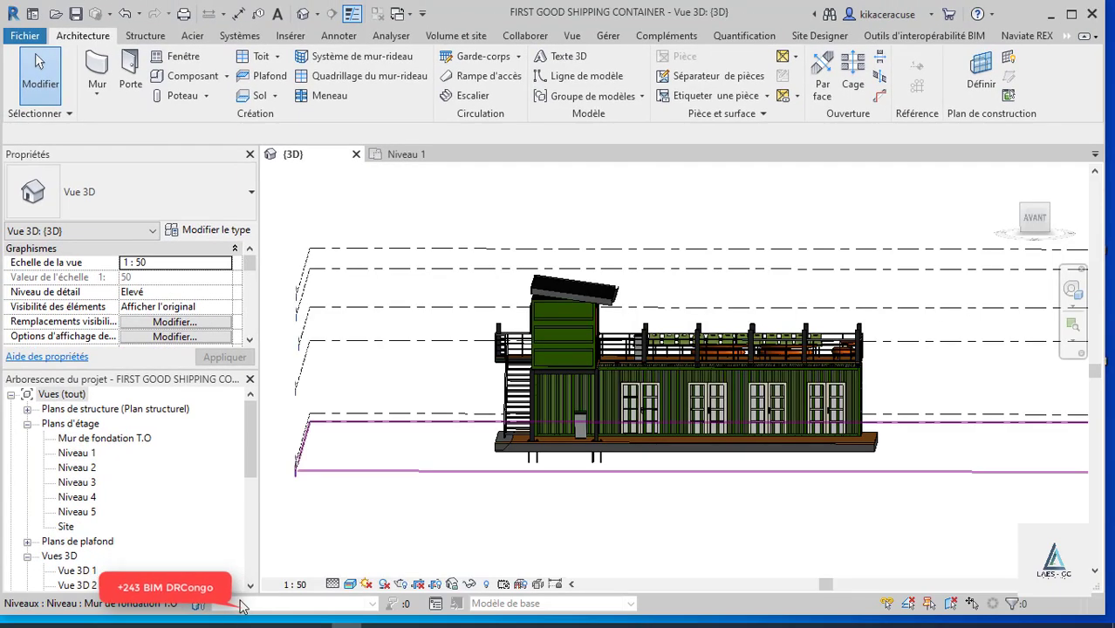
{"action": "mouse_move", "coordinate": [285, 616]}
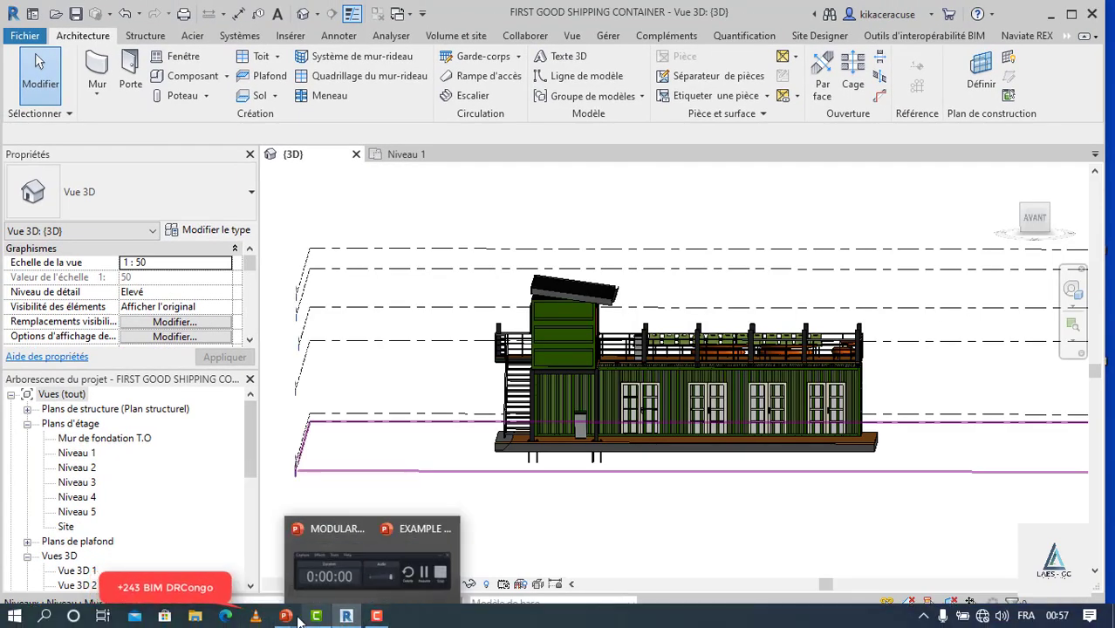
{"action": "left_click", "coordinate": [377, 569]}
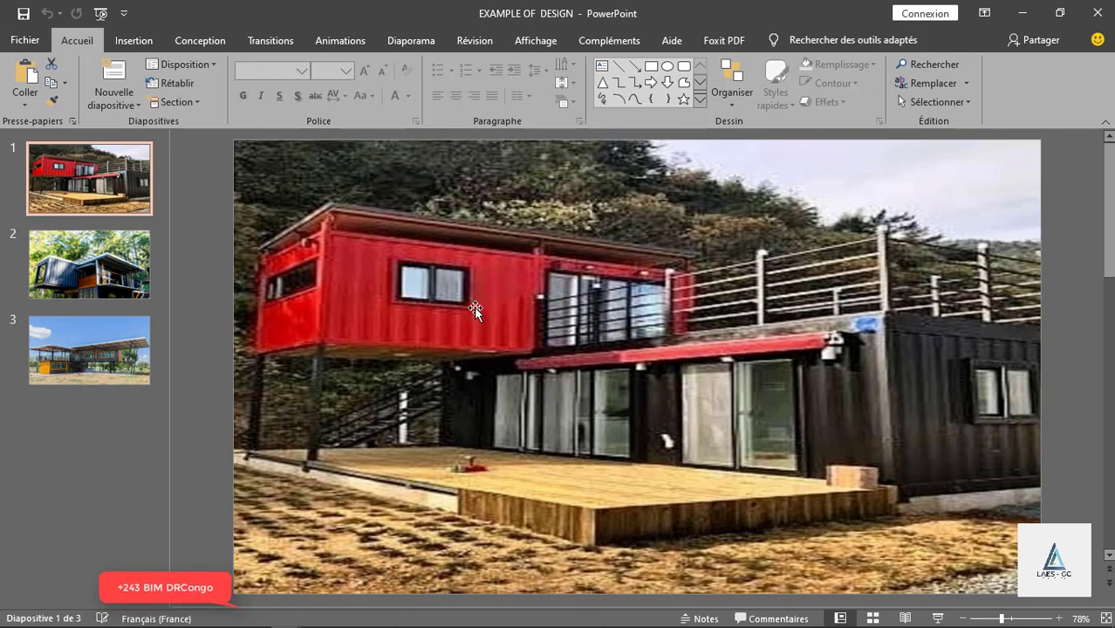
{"action": "left_click", "coordinate": [89, 264]}
{"action": "left_click", "coordinate": [119, 368]}
{"action": "left_click", "coordinate": [122, 253]}
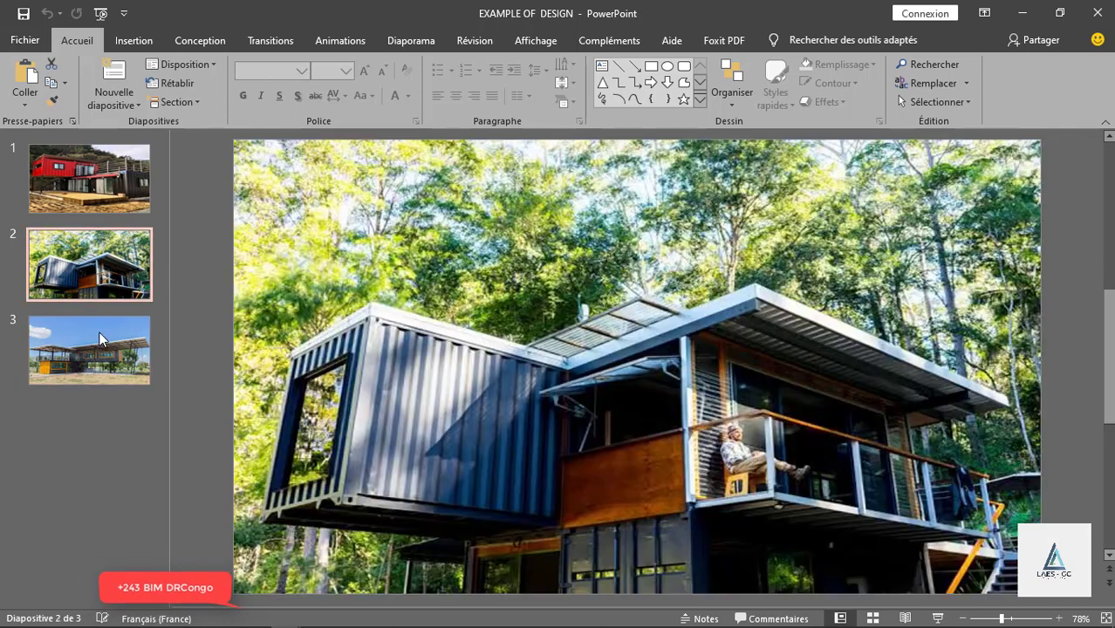
{"action": "left_click", "coordinate": [114, 349]}
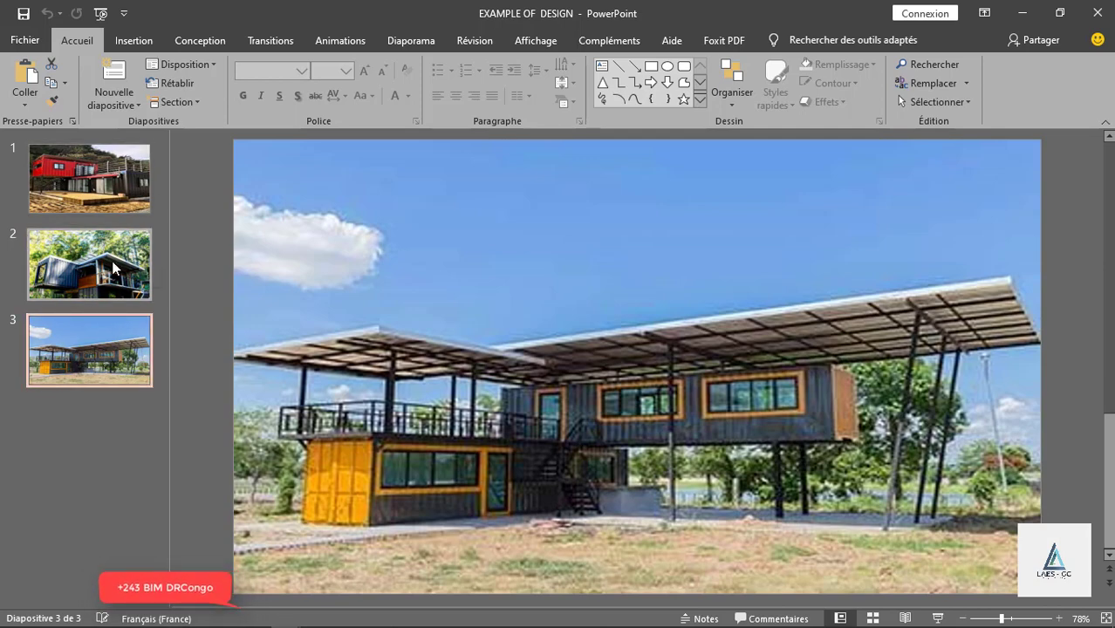
{"action": "left_click", "coordinate": [91, 188]}
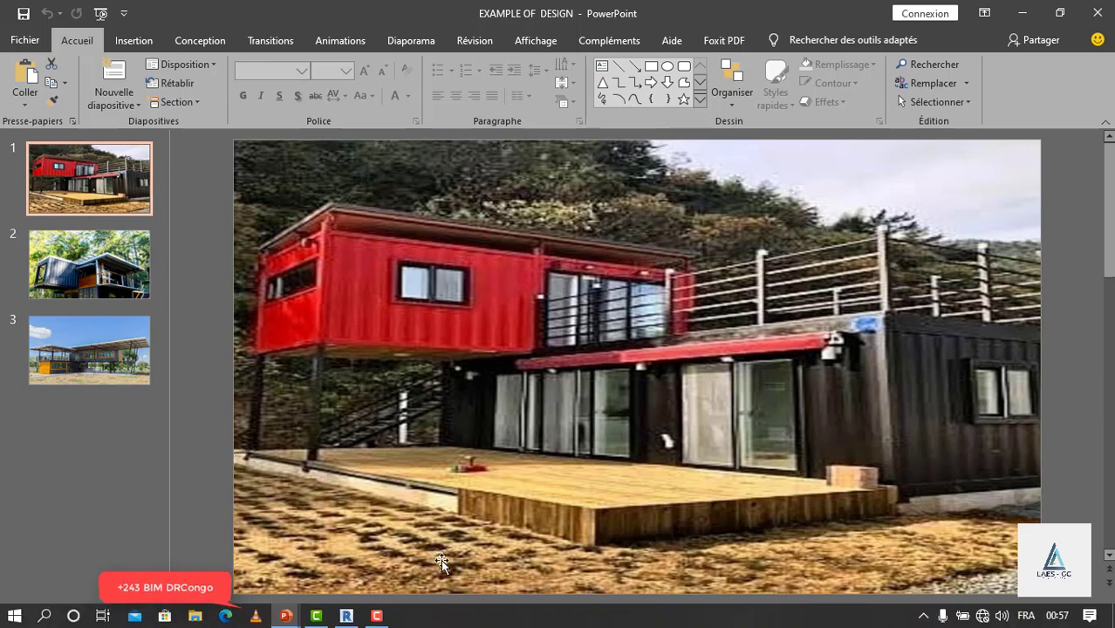
{"action": "left_click", "coordinate": [1023, 18]}
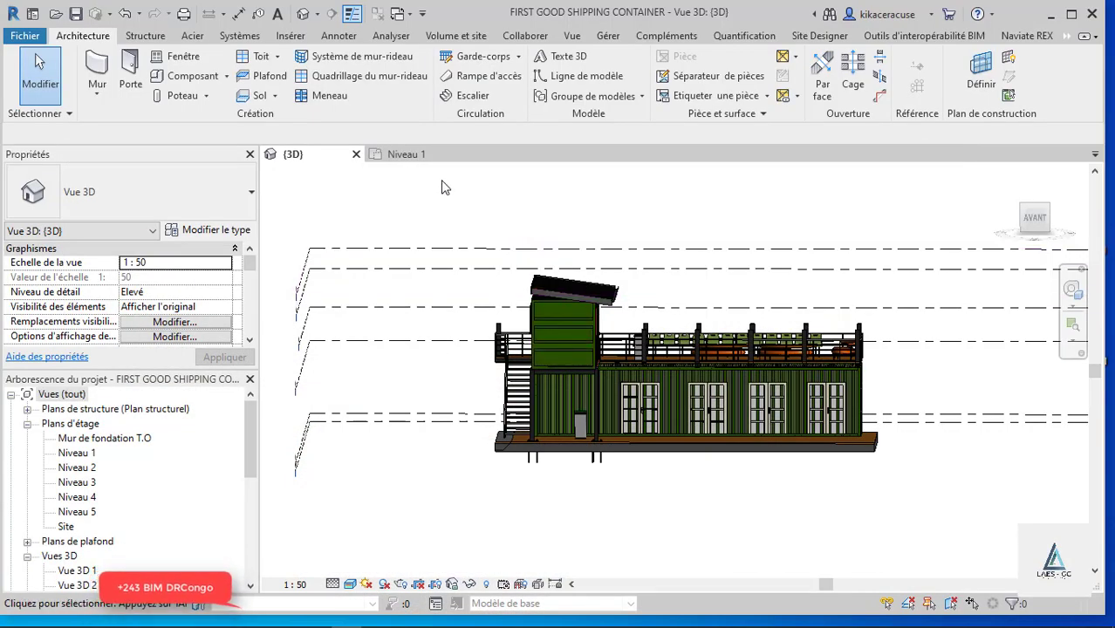
- Open the Niveau 1 floor plan from Plans d'étage and bring up the Structure tools
{"action": "left_click", "coordinate": [403, 155]}
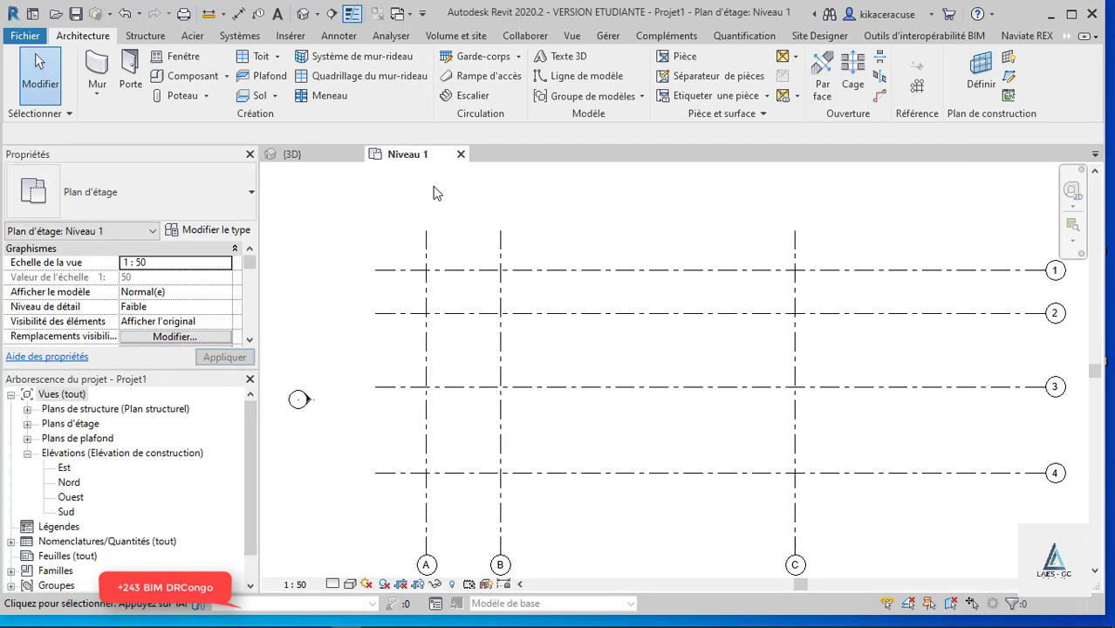
{"action": "scroll", "coordinate": [557, 331], "scroll_direction": "up", "scroll_amount": 2}
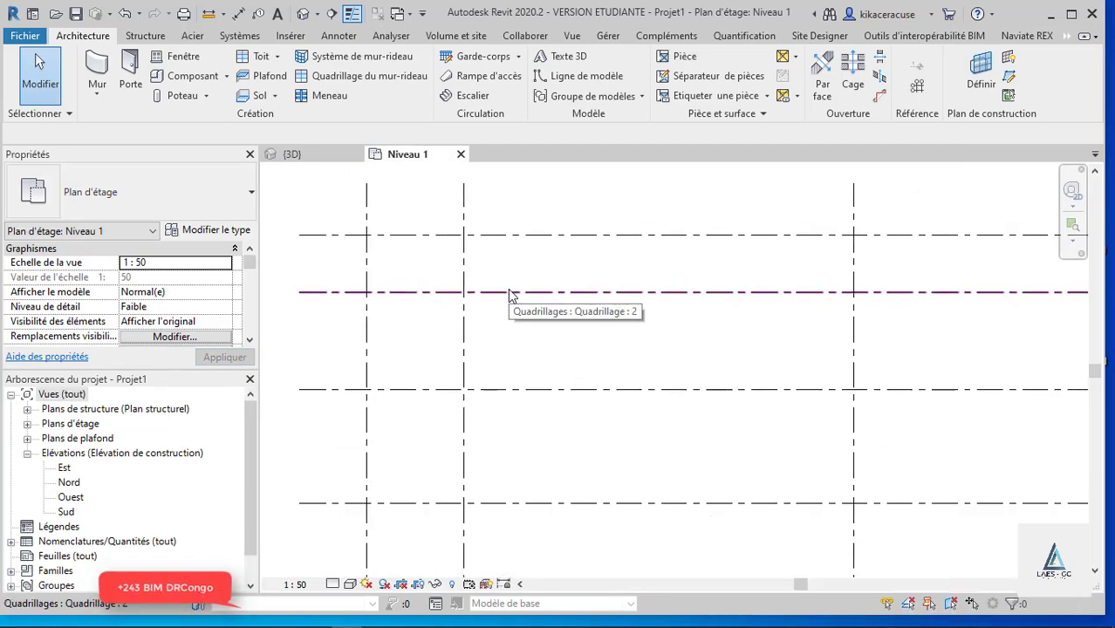
{"action": "scroll", "coordinate": [506, 298], "scroll_direction": "down", "scroll_amount": 2}
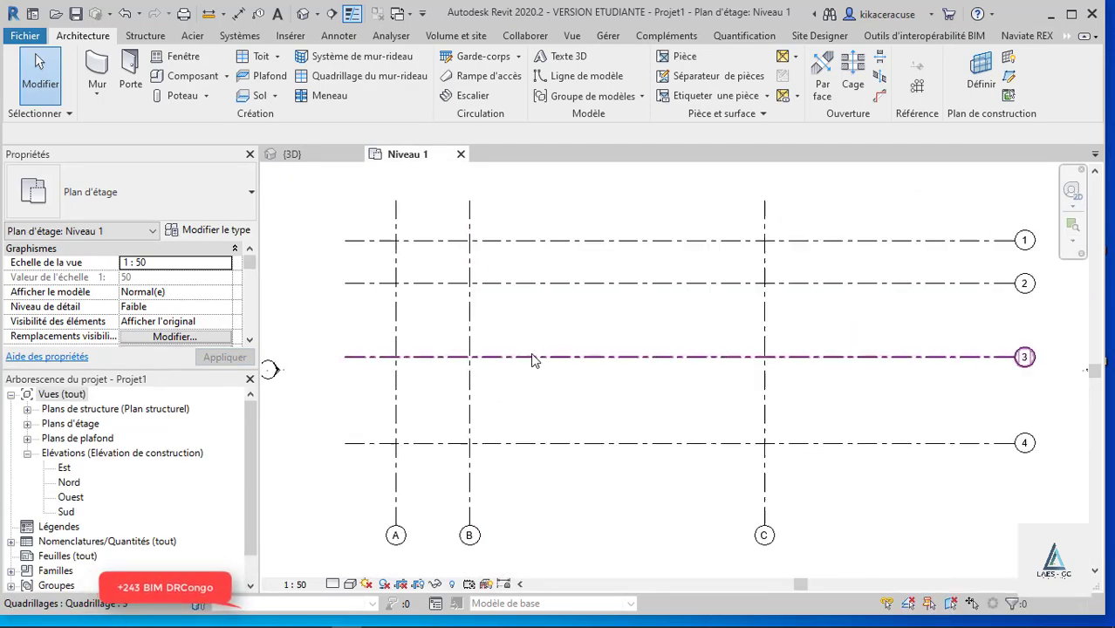
{"action": "left_click", "coordinate": [27, 424]}
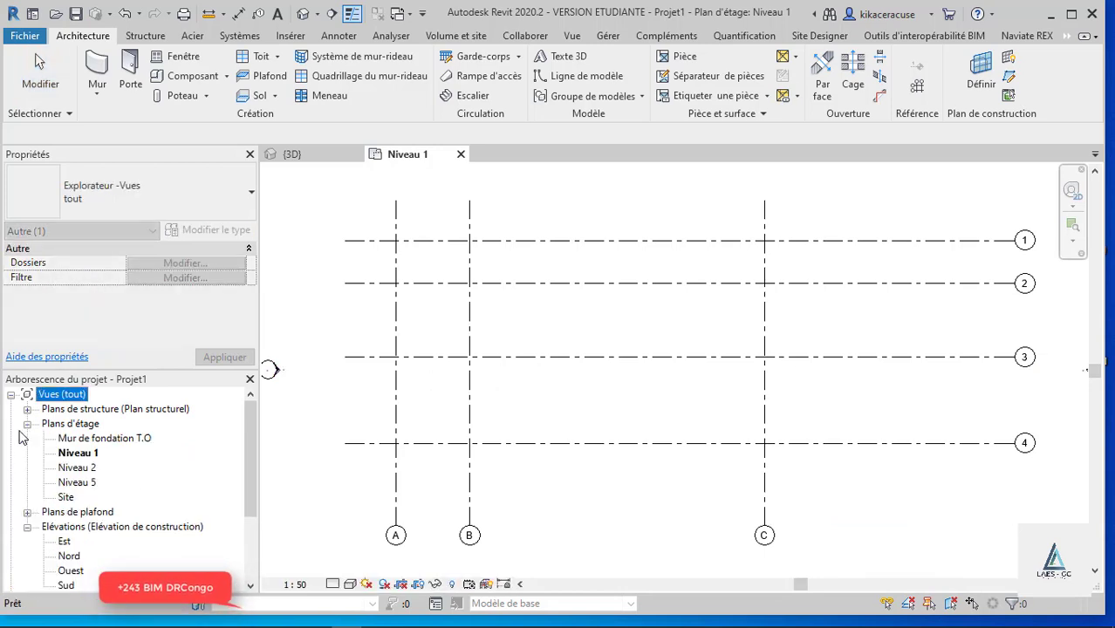
{"action": "left_click", "coordinate": [80, 454]}
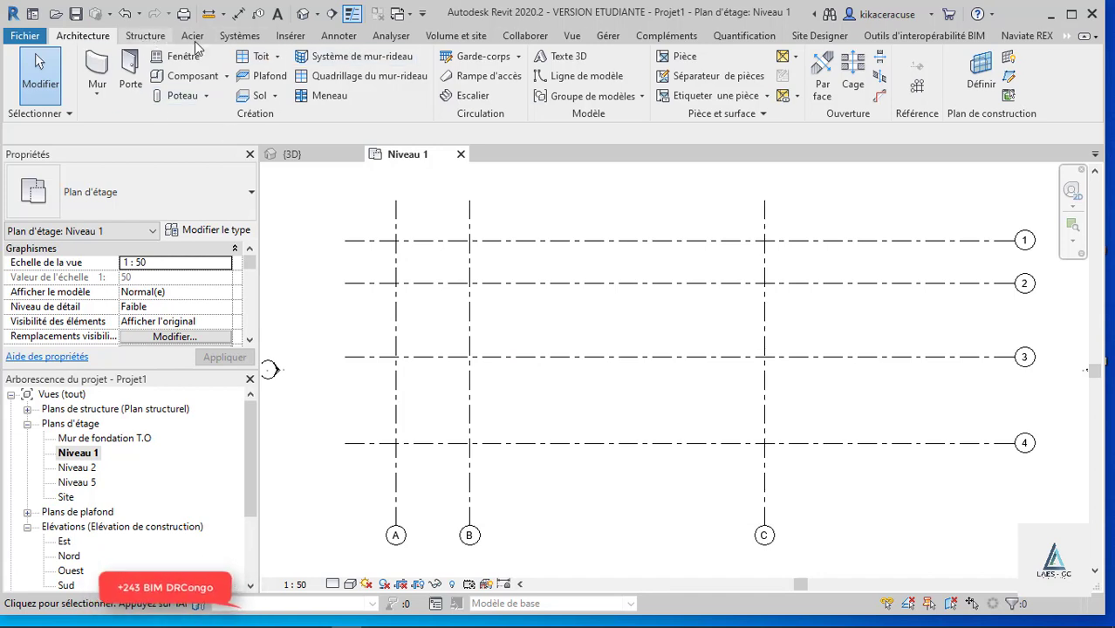
{"action": "left_click", "coordinate": [155, 36]}
- Load SHIPPING PARAMETRIC CONTAINER SERIE 3.rfa from the desktop's MODULAR CONSTRUCTION TRAINING folder
{"action": "left_click", "coordinate": [593, 59]}
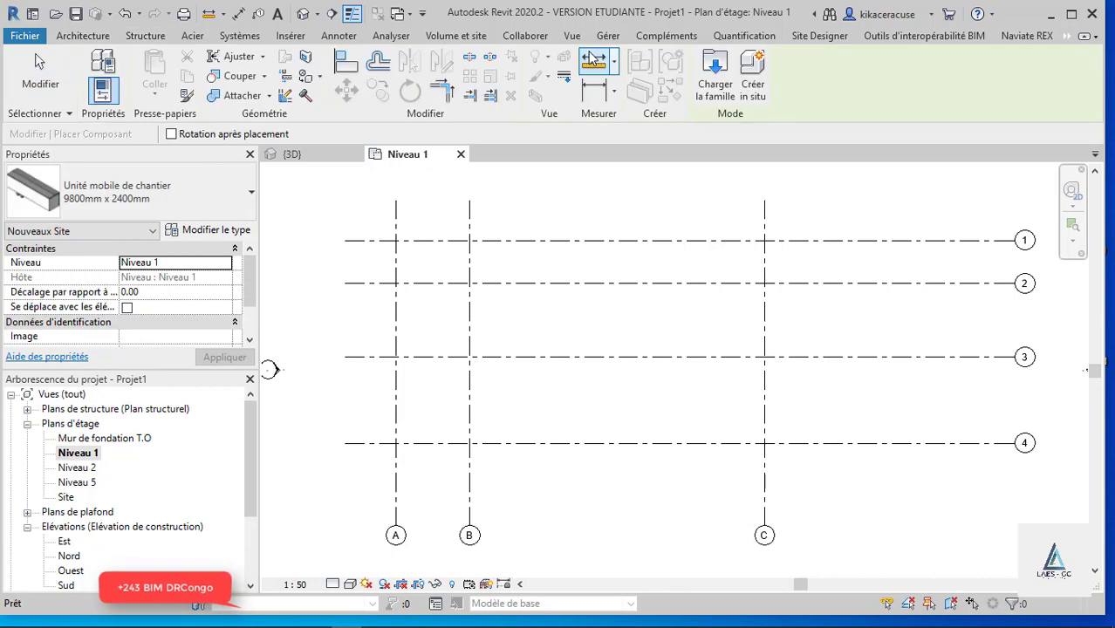
{"action": "left_click", "coordinate": [717, 79]}
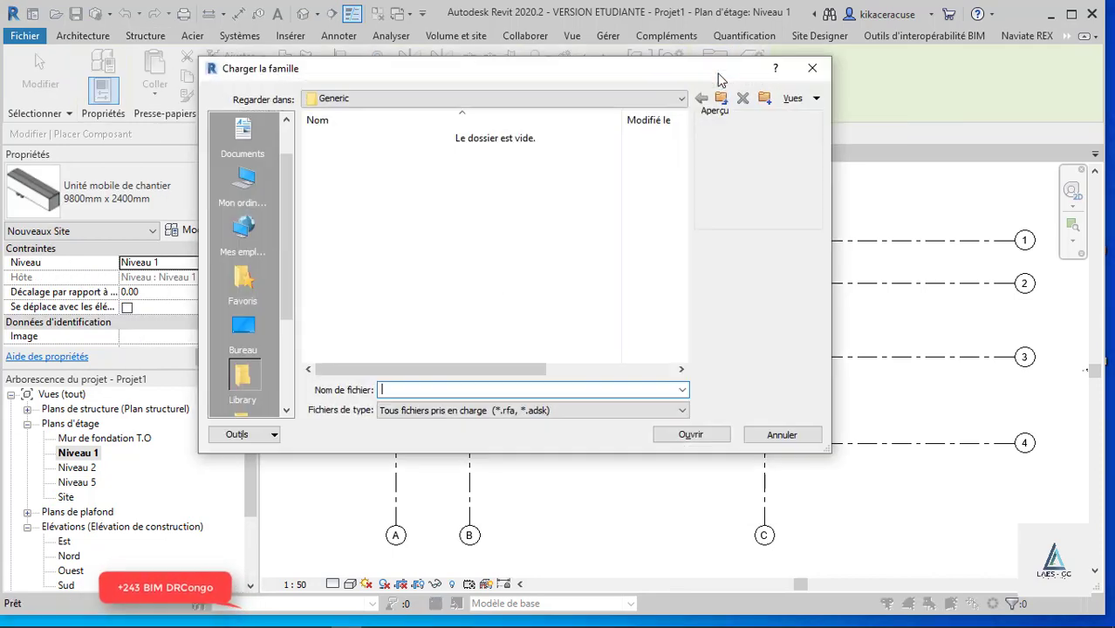
{"action": "left_click", "coordinate": [243, 328]}
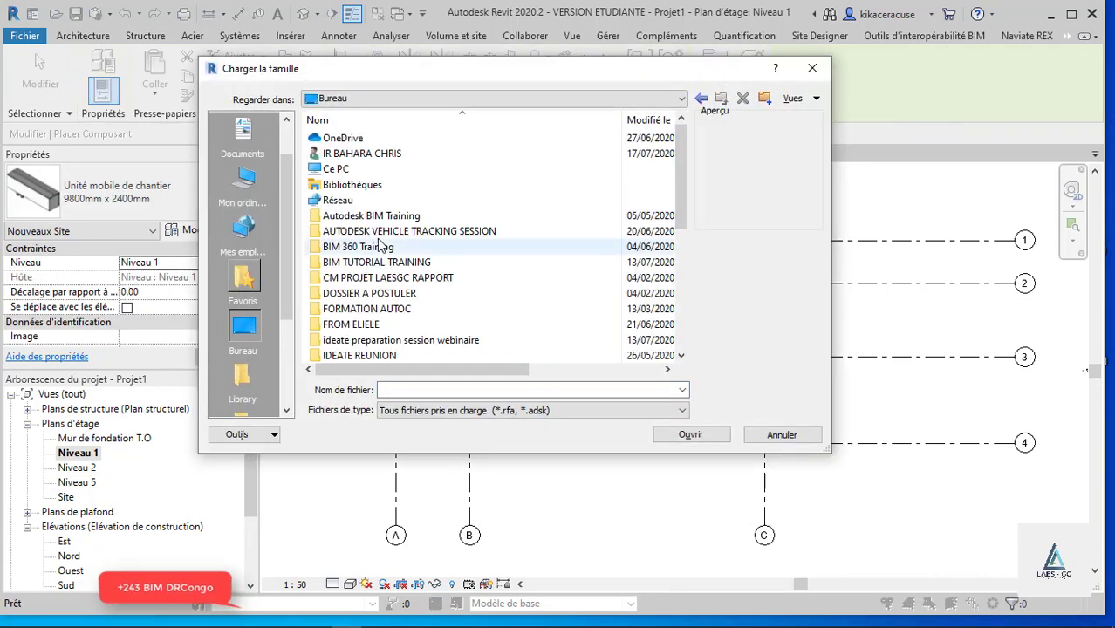
{"action": "scroll", "coordinate": [362, 264], "scroll_direction": "down", "scroll_amount": 5}
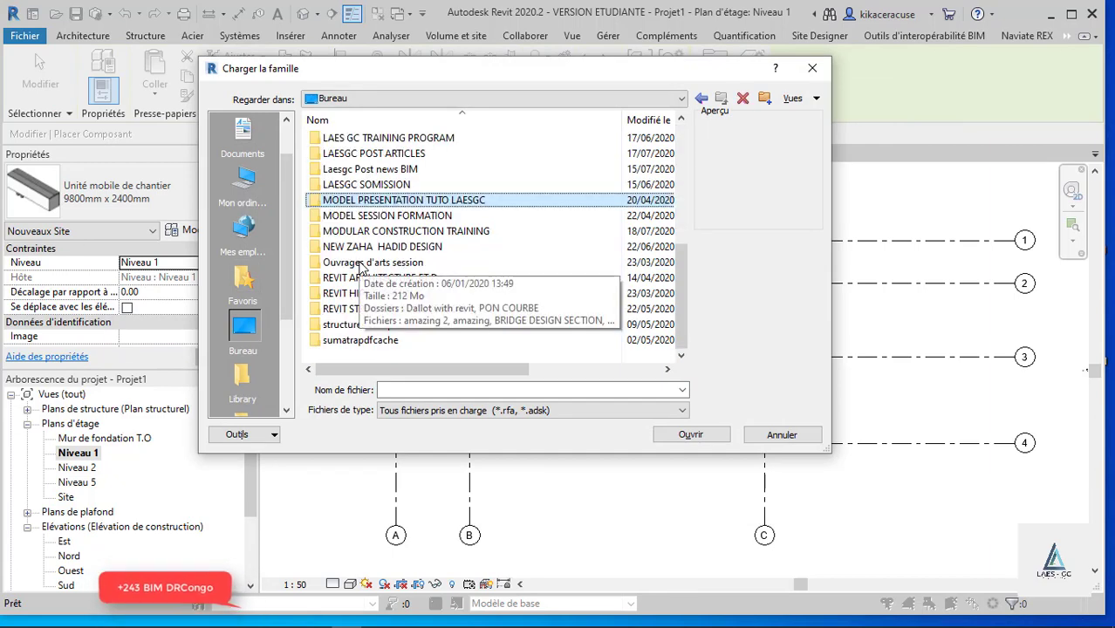
{"action": "double_click", "coordinate": [416, 233]}
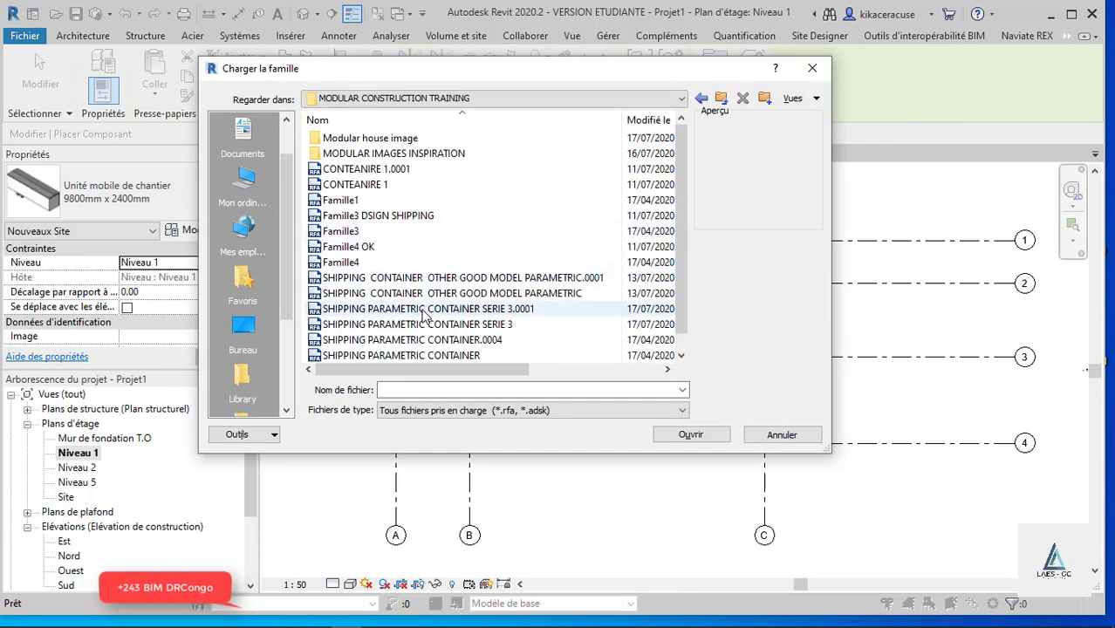
{"action": "scroll", "coordinate": [475, 319], "scroll_direction": "down", "scroll_amount": 1}
{"action": "left_click", "coordinate": [497, 310]}
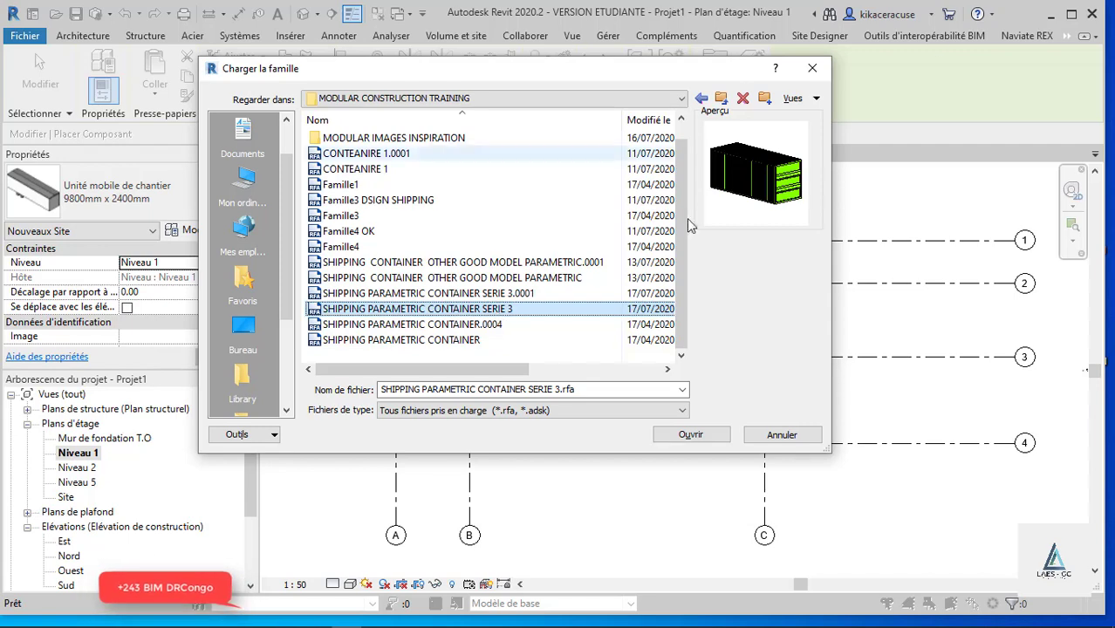
{"action": "left_click", "coordinate": [676, 436]}
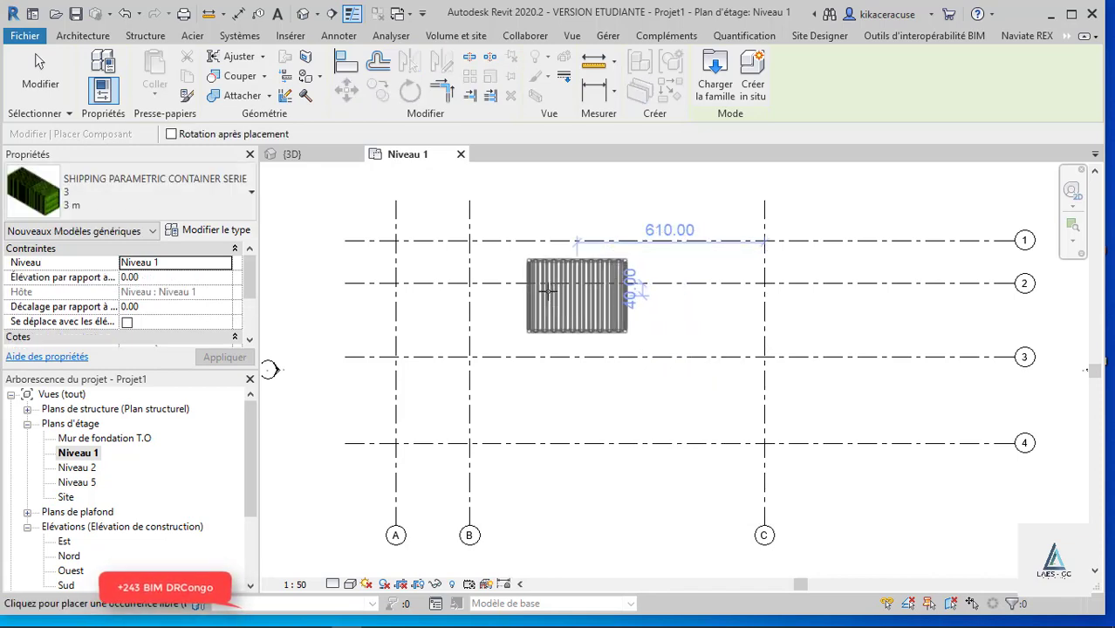
- Switch the container to the 12 m type and place it between grids A–C and 2–3
{"action": "left_click", "coordinate": [215, 229]}
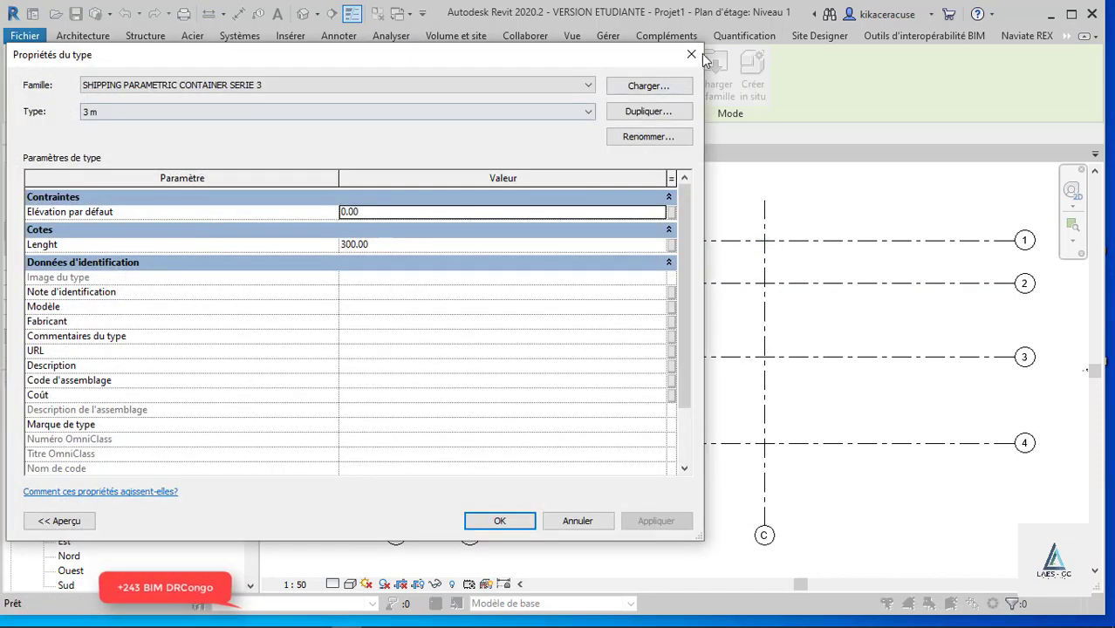
{"action": "left_click", "coordinate": [380, 112]}
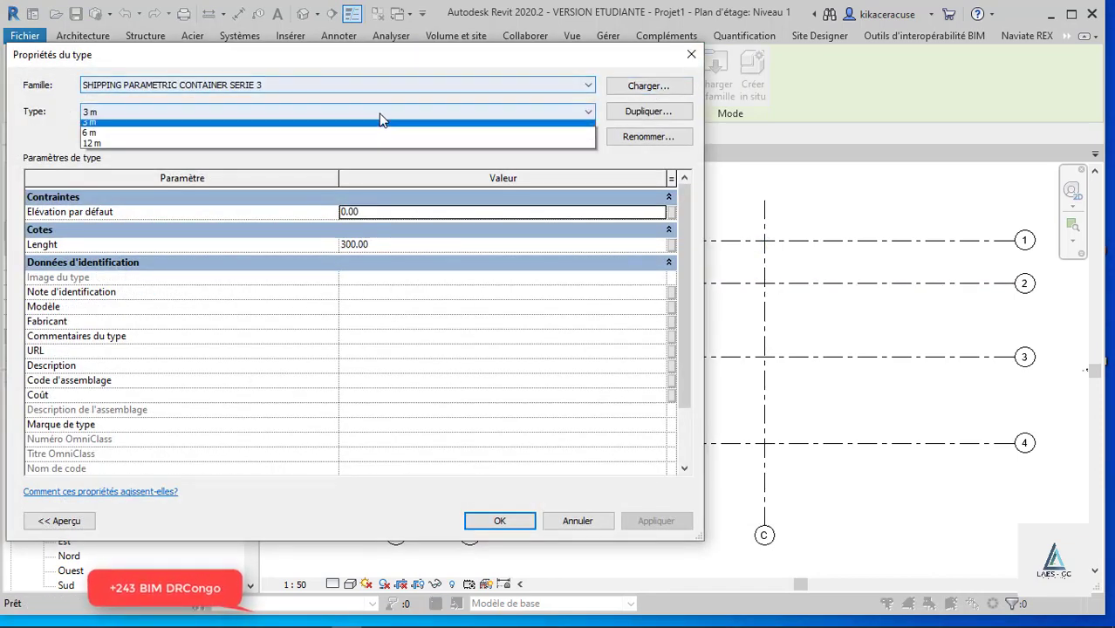
{"action": "left_click", "coordinate": [103, 147]}
{"action": "left_click", "coordinate": [507, 518]}
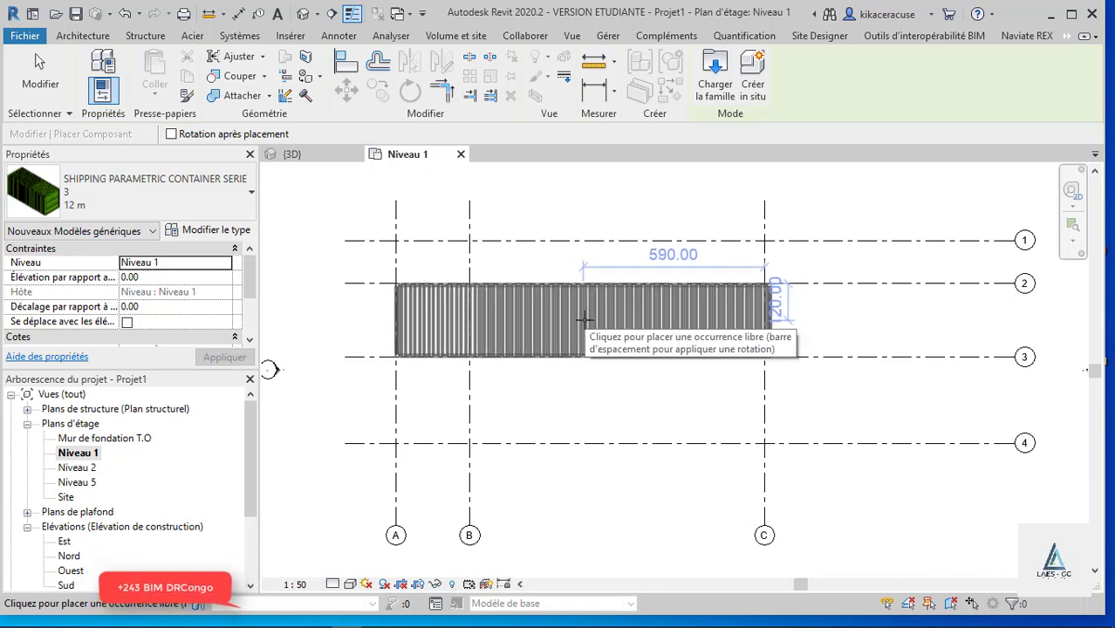
{"action": "scroll", "coordinate": [577, 320], "scroll_direction": "up", "scroll_amount": 1}
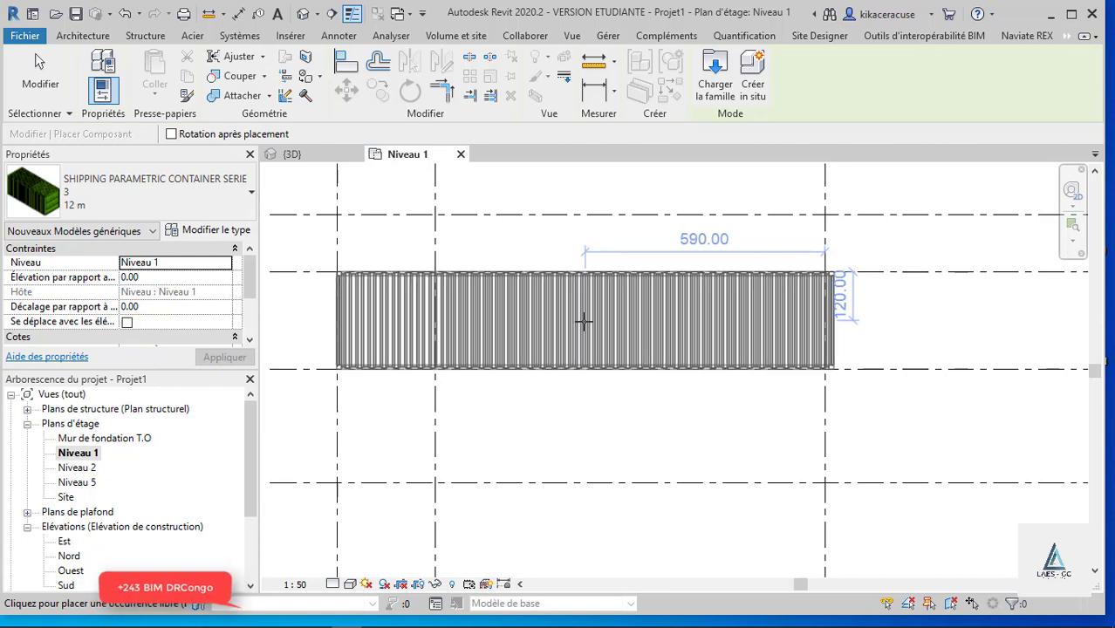
{"action": "left_click", "coordinate": [583, 321]}
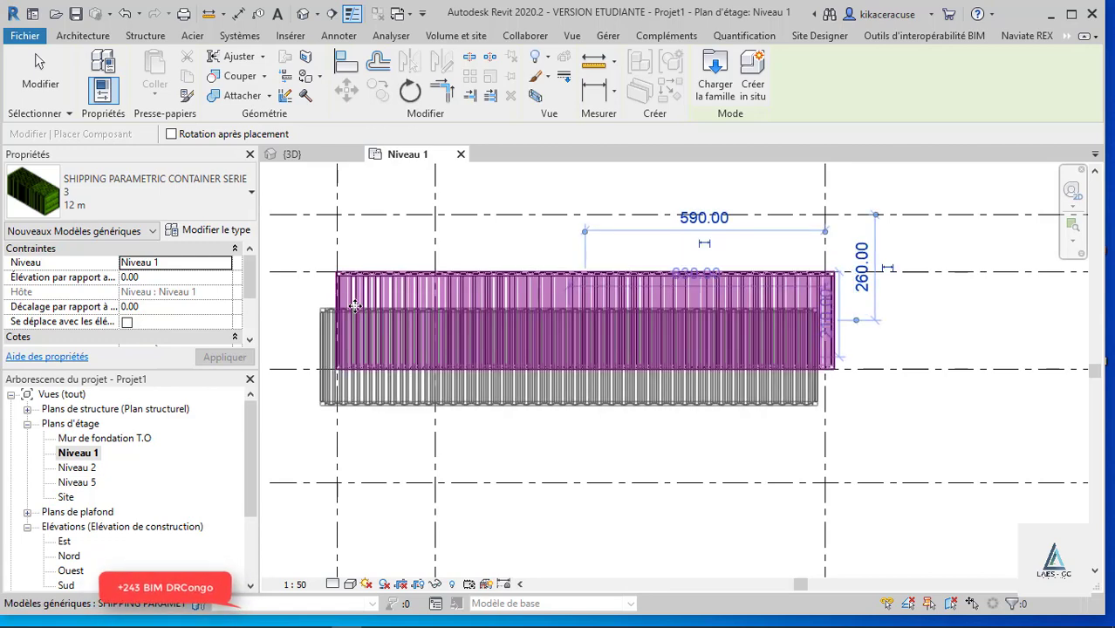
- Align the container's left edge to grid line A
{"action": "key", "text": "Escape"}
{"action": "scroll", "coordinate": [328, 273], "scroll_direction": "up", "scroll_amount": 3}
{"action": "key", "text": "Escape"}
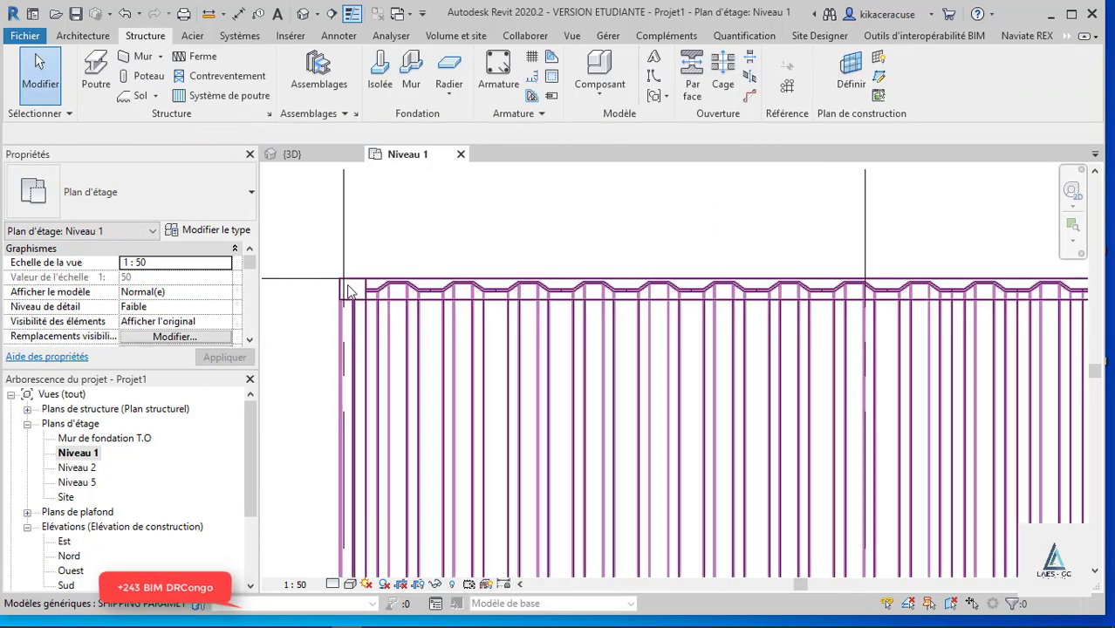
{"action": "scroll", "coordinate": [323, 276], "scroll_direction": "up", "scroll_amount": 5}
{"action": "key", "text": "a"}
{"action": "key", "text": "l"}
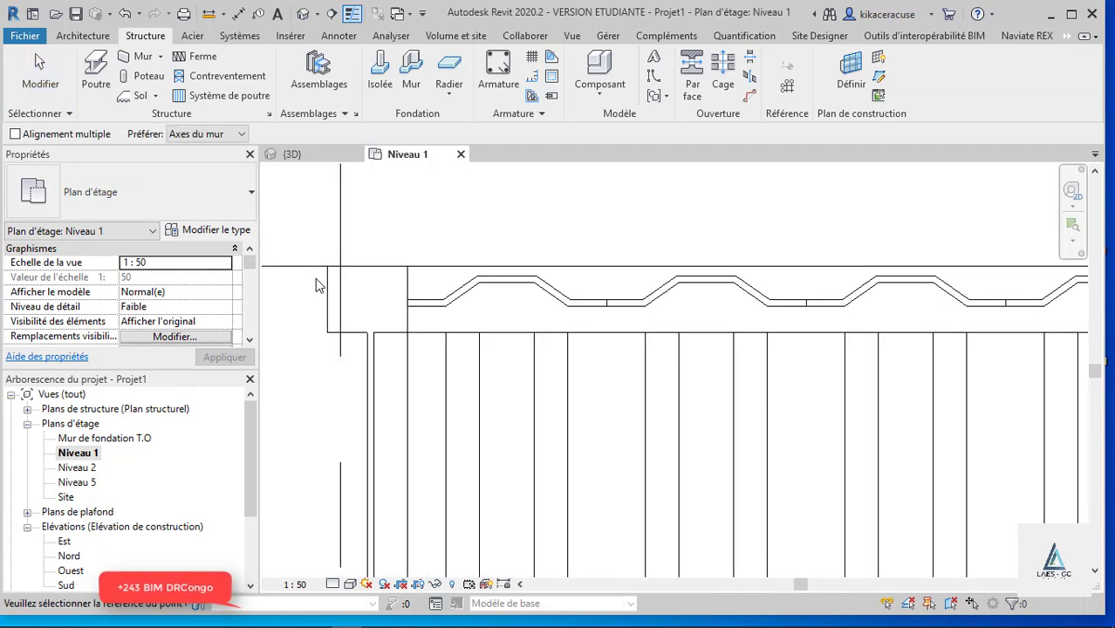
{"action": "left_click", "coordinate": [327, 258]}
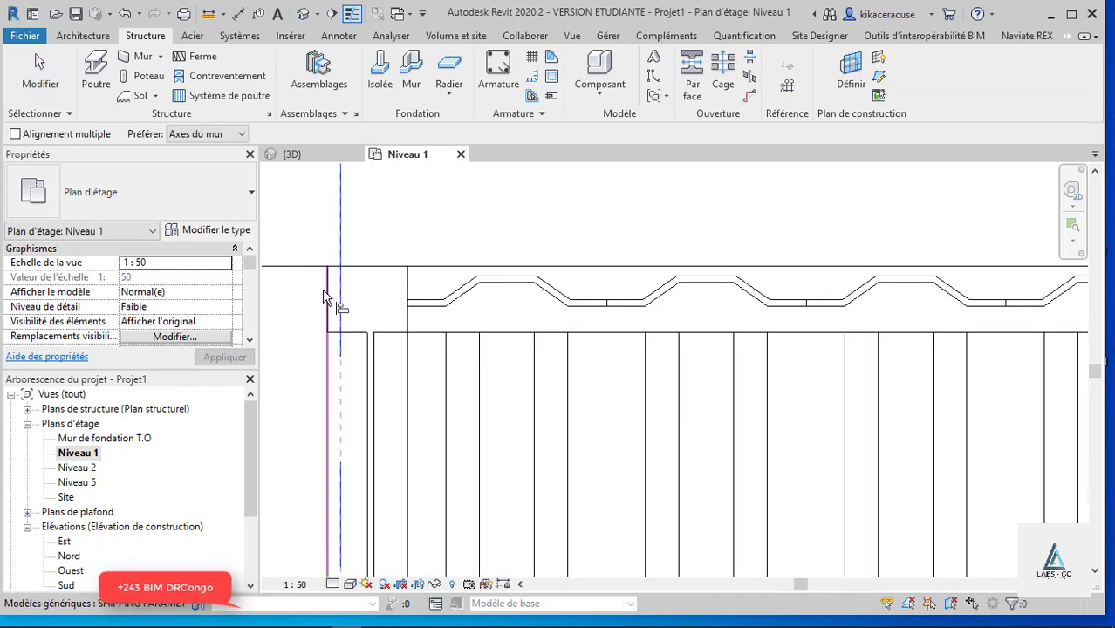
{"action": "left_click", "coordinate": [323, 296]}
{"action": "scroll", "coordinate": [328, 245], "scroll_direction": "down", "scroll_amount": 4}
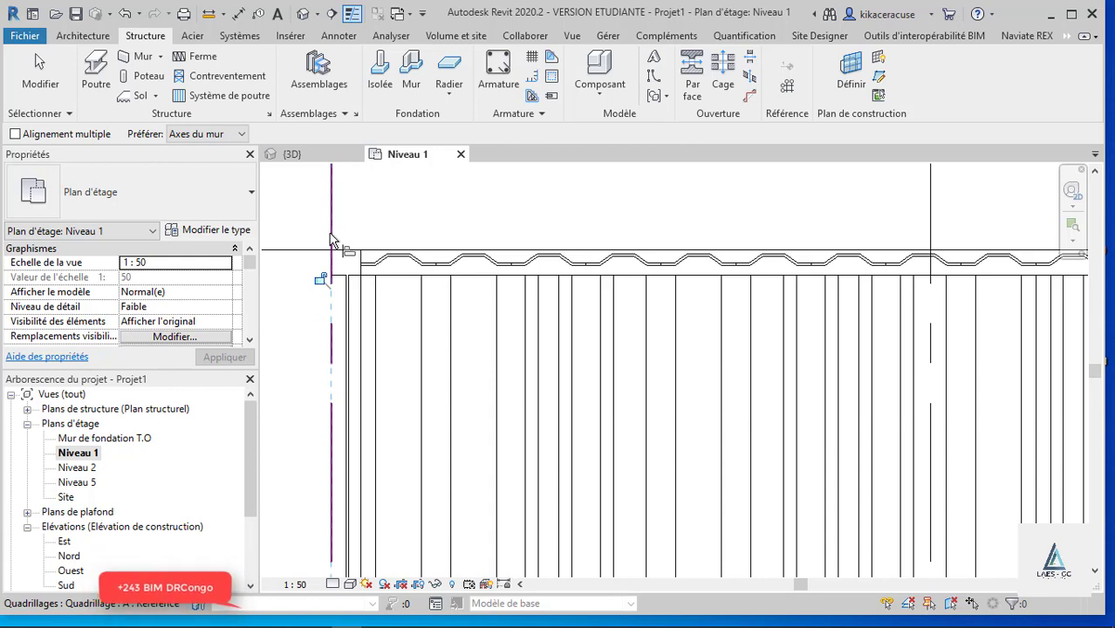
{"action": "scroll", "coordinate": [332, 238], "scroll_direction": "up", "scroll_amount": 3}
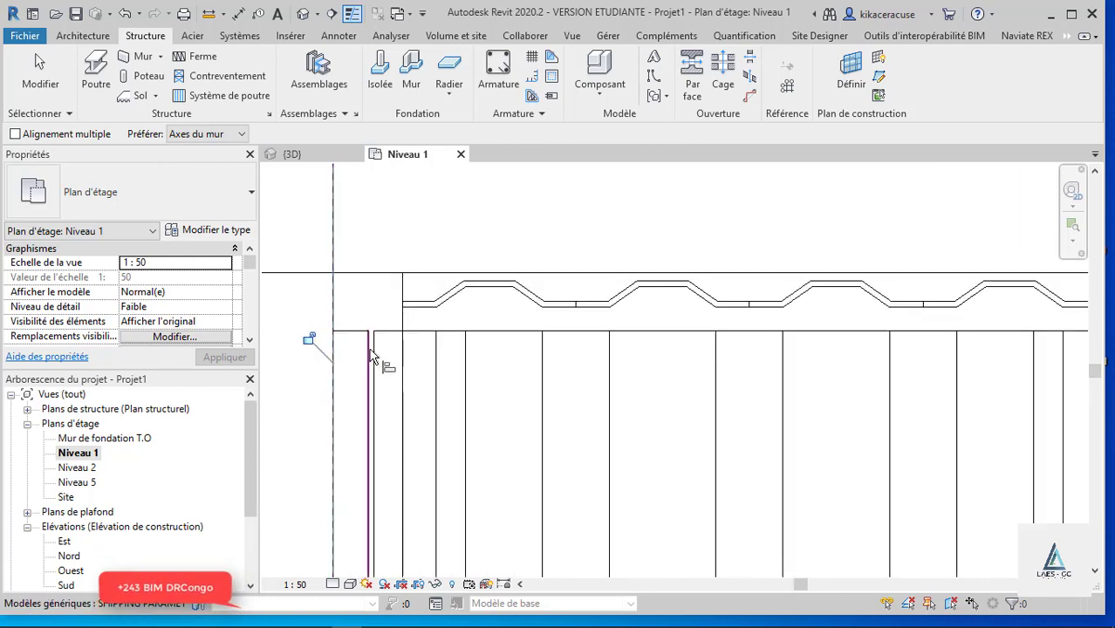
{"action": "scroll", "coordinate": [368, 352], "scroll_direction": "up", "scroll_amount": 2}
{"action": "scroll", "coordinate": [340, 323], "scroll_direction": "down", "scroll_amount": 2}
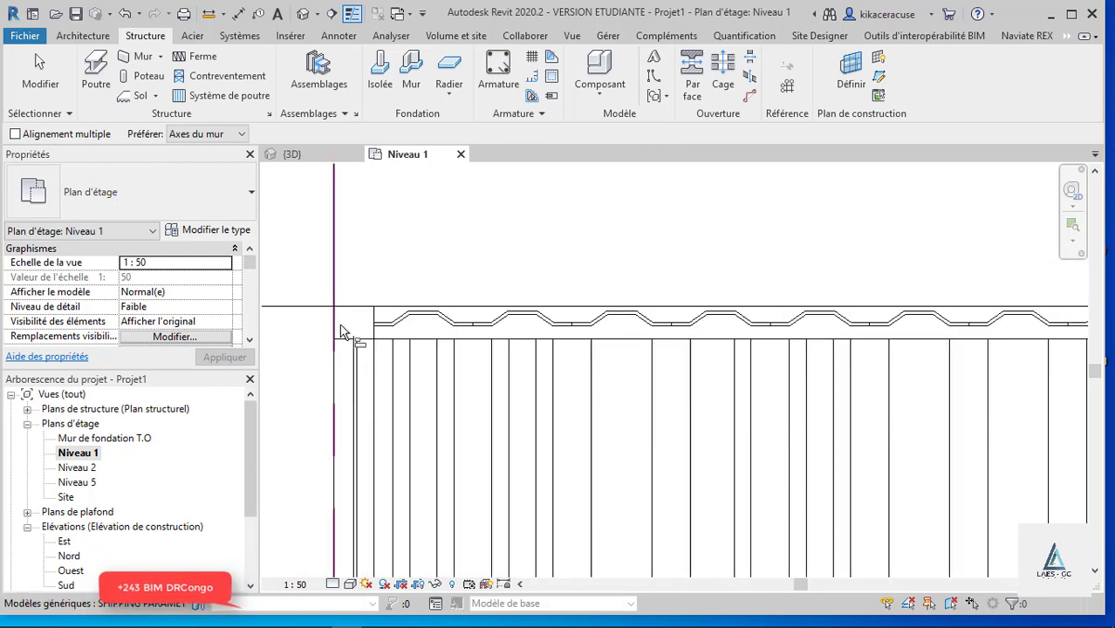
{"action": "scroll", "coordinate": [336, 312], "scroll_direction": "down", "scroll_amount": 2}
{"action": "scroll", "coordinate": [336, 315], "scroll_direction": "down", "scroll_amount": 2}
{"action": "scroll", "coordinate": [635, 368], "scroll_direction": "up", "scroll_amount": 2}
{"action": "scroll", "coordinate": [720, 318], "scroll_direction": "up", "scroll_amount": 2}
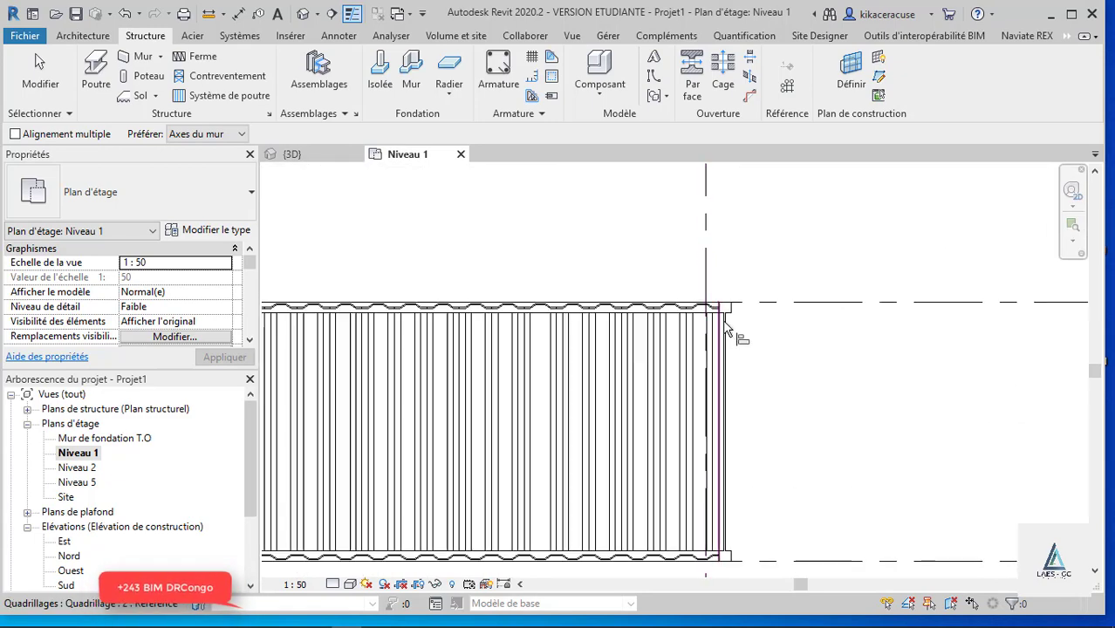
{"action": "scroll", "coordinate": [676, 332], "scroll_direction": "down", "scroll_amount": 3}
{"action": "scroll", "coordinate": [318, 310], "scroll_direction": "up", "scroll_amount": 2}
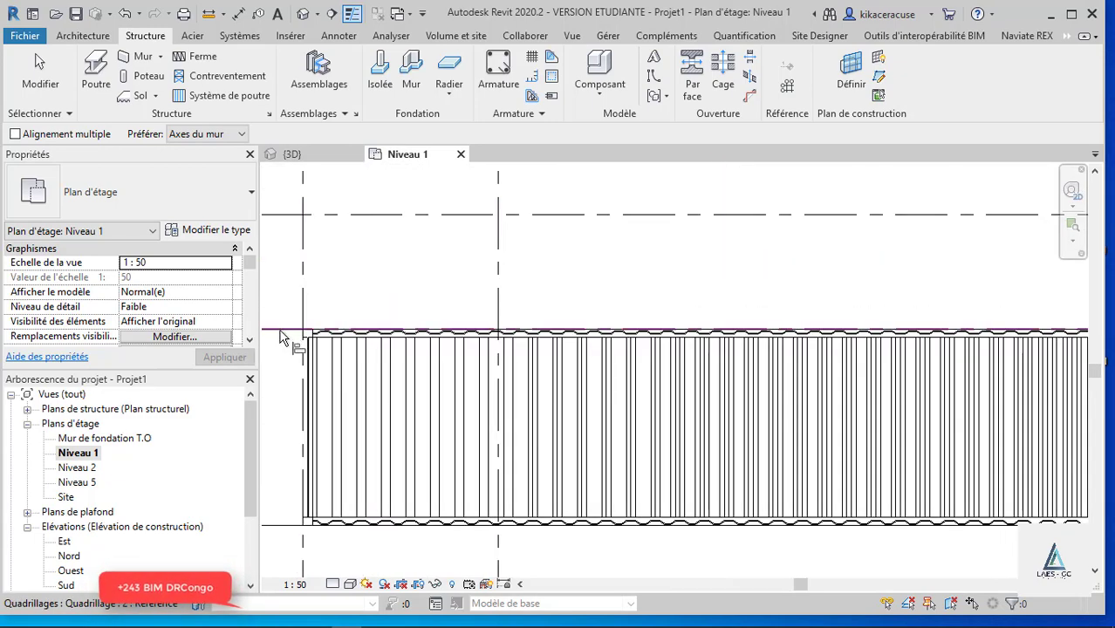
{"action": "scroll", "coordinate": [326, 336], "scroll_direction": "up", "scroll_amount": 2}
{"action": "scroll", "coordinate": [324, 344], "scroll_direction": "up", "scroll_amount": 2}
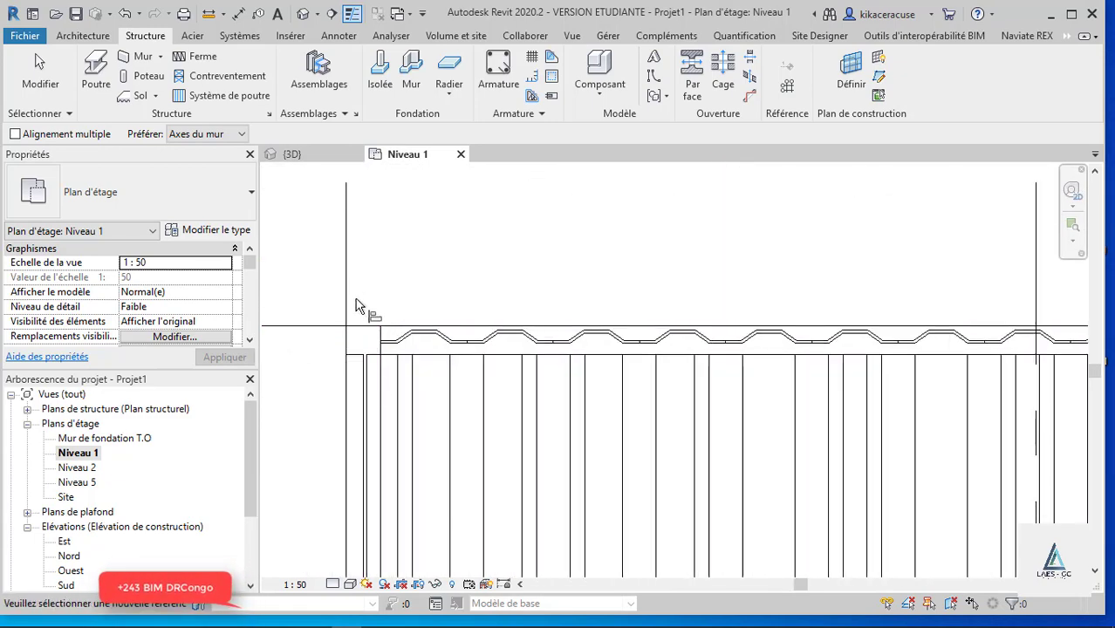
- Align the container's opposite end to its vertical grid line
{"action": "key", "text": "Escape"}
{"action": "key", "text": "a"}
{"action": "key", "text": "l"}
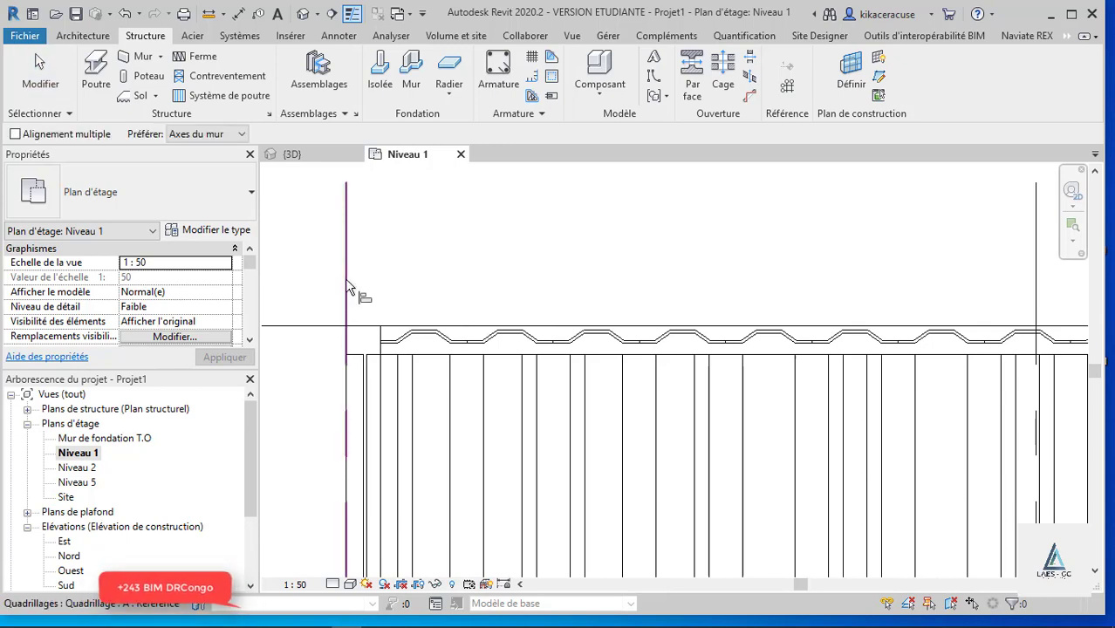
{"action": "left_click", "coordinate": [346, 278]}
{"action": "left_click", "coordinate": [367, 445]}
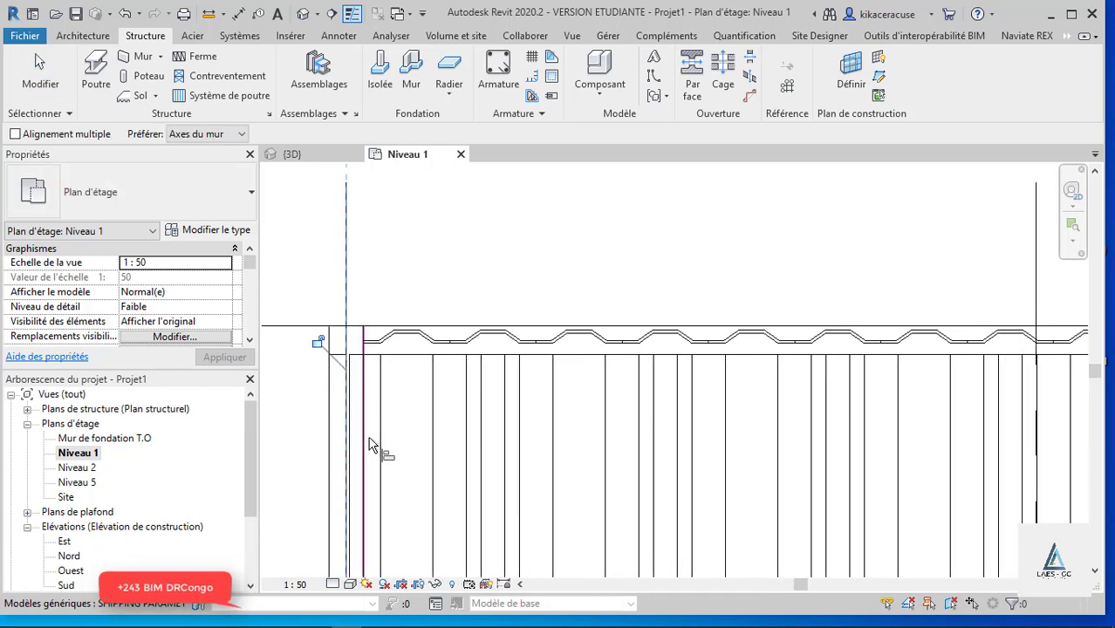
{"action": "scroll", "coordinate": [314, 227], "scroll_direction": "down", "scroll_amount": 3}
{"action": "scroll", "coordinate": [320, 253], "scroll_direction": "down", "scroll_amount": 2}
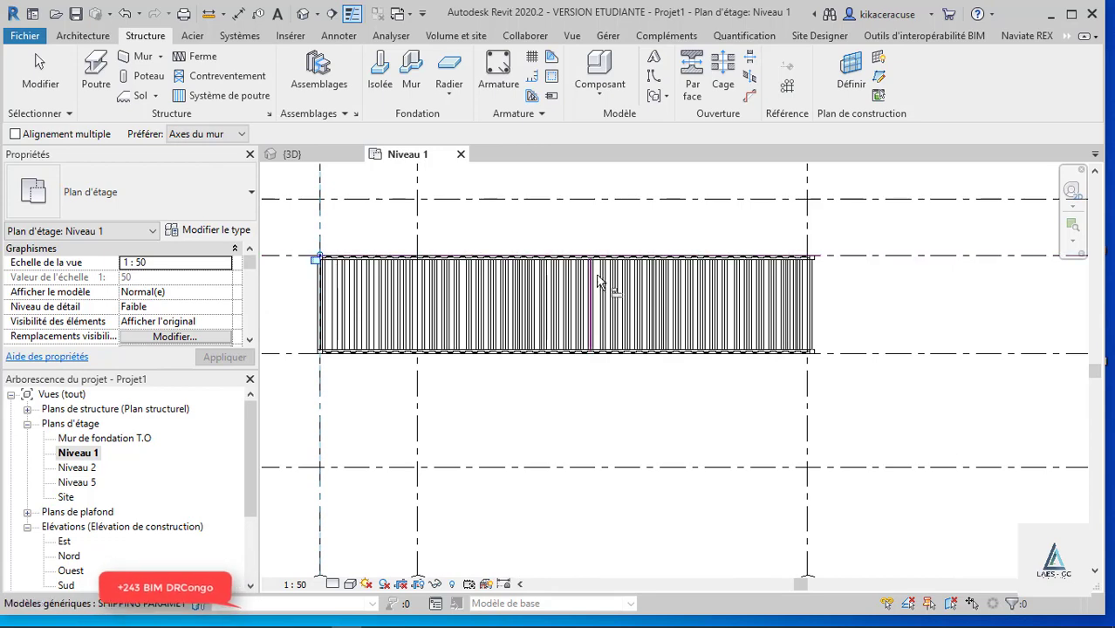
{"action": "scroll", "coordinate": [816, 256], "scroll_direction": "up", "scroll_amount": 2}
{"action": "scroll", "coordinate": [811, 257], "scroll_direction": "up", "scroll_amount": 4}
{"action": "scroll", "coordinate": [796, 249], "scroll_direction": "down", "scroll_amount": 3}
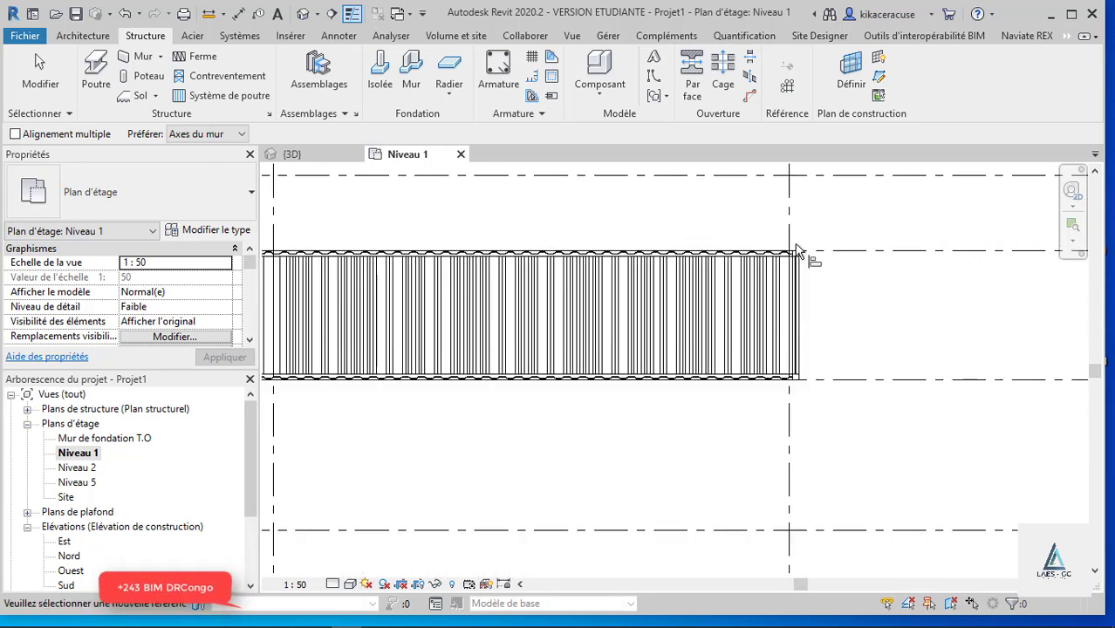
{"action": "key", "text": "Escape"}
{"action": "key", "text": "Escape"}
{"action": "scroll", "coordinate": [776, 311], "scroll_direction": "down", "scroll_amount": 2}
{"action": "scroll", "coordinate": [651, 319], "scroll_direction": "up", "scroll_amount": 2}
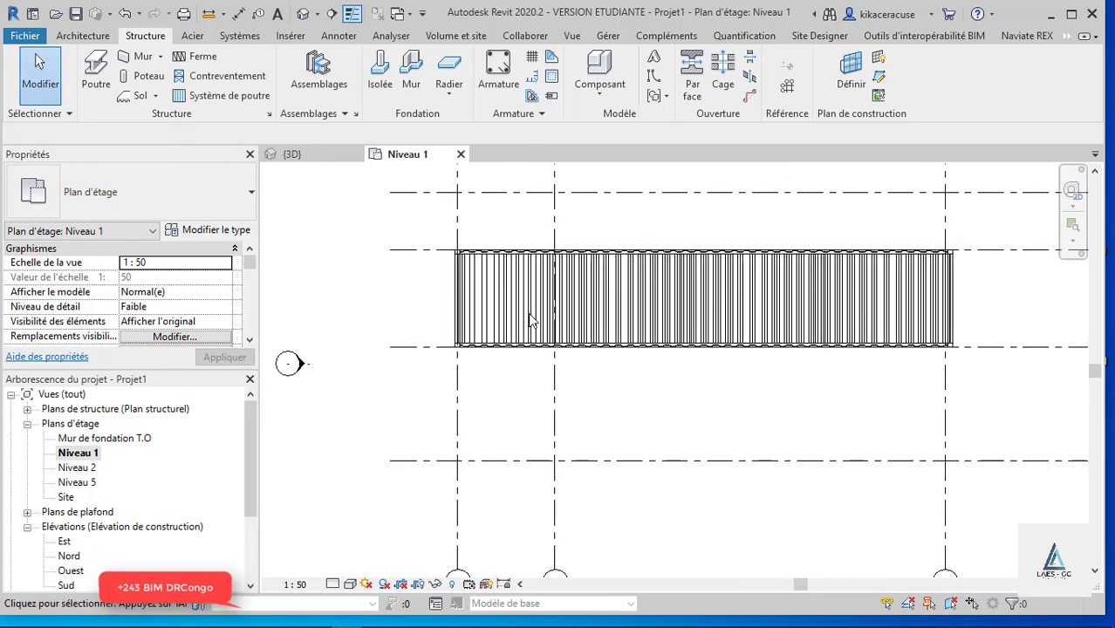
- Inspect the container in the 3D view with a shaded colour style, then return to Niveau 1
{"action": "left_click", "coordinate": [306, 14]}
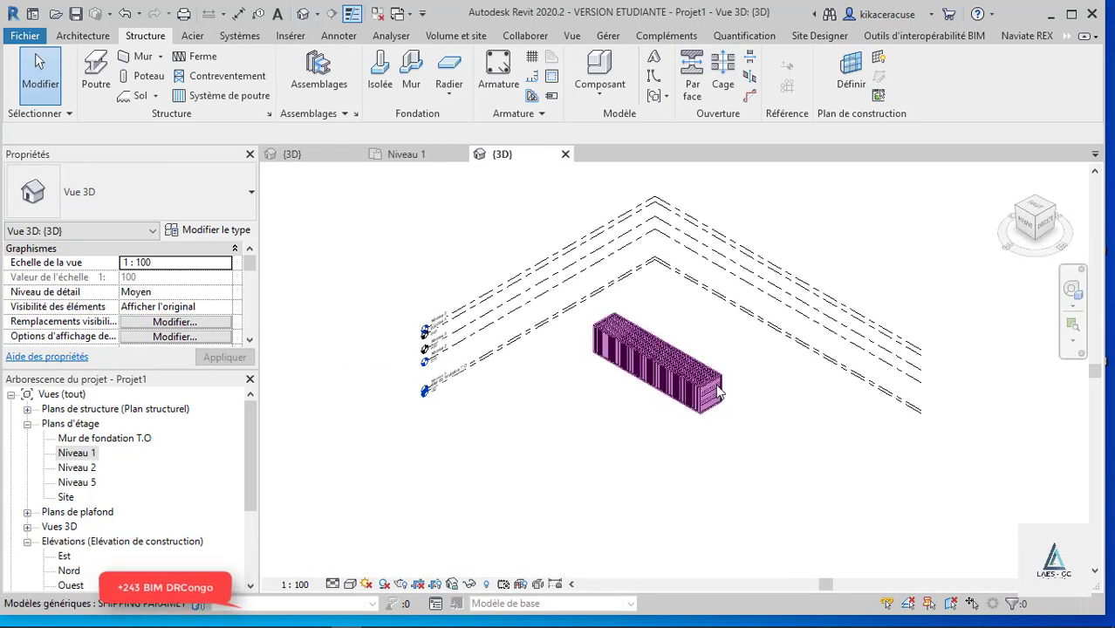
{"action": "middle_click_drag", "start_coordinate": [665, 361], "coordinate": [466, 314], "text": "shift"}
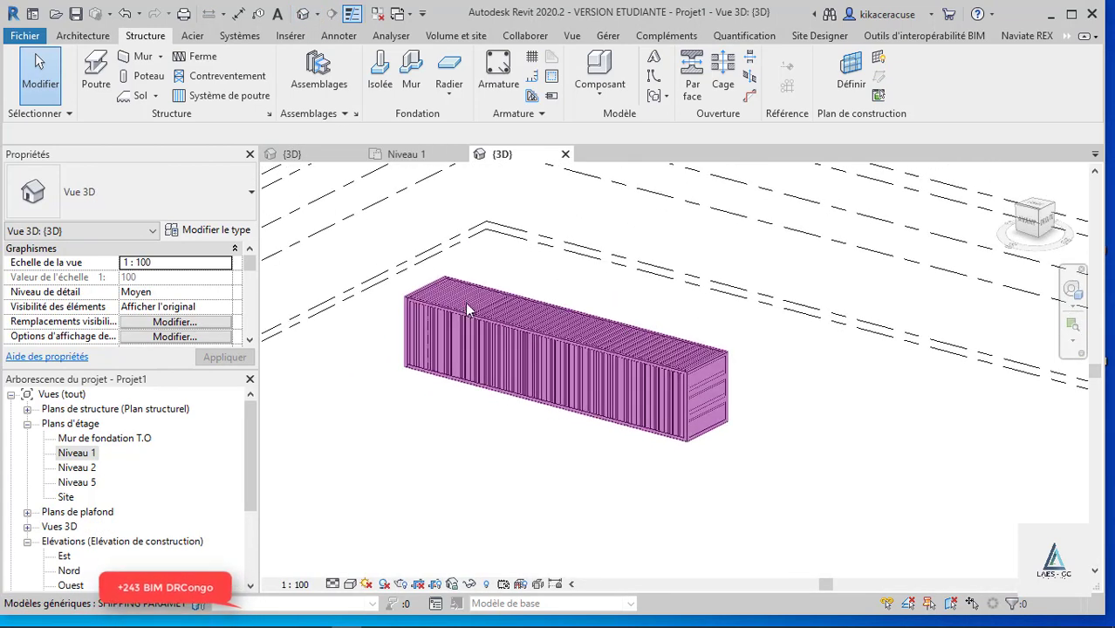
{"action": "scroll", "coordinate": [466, 315], "scroll_direction": "up", "scroll_amount": 3}
{"action": "left_click", "coordinate": [365, 584]}
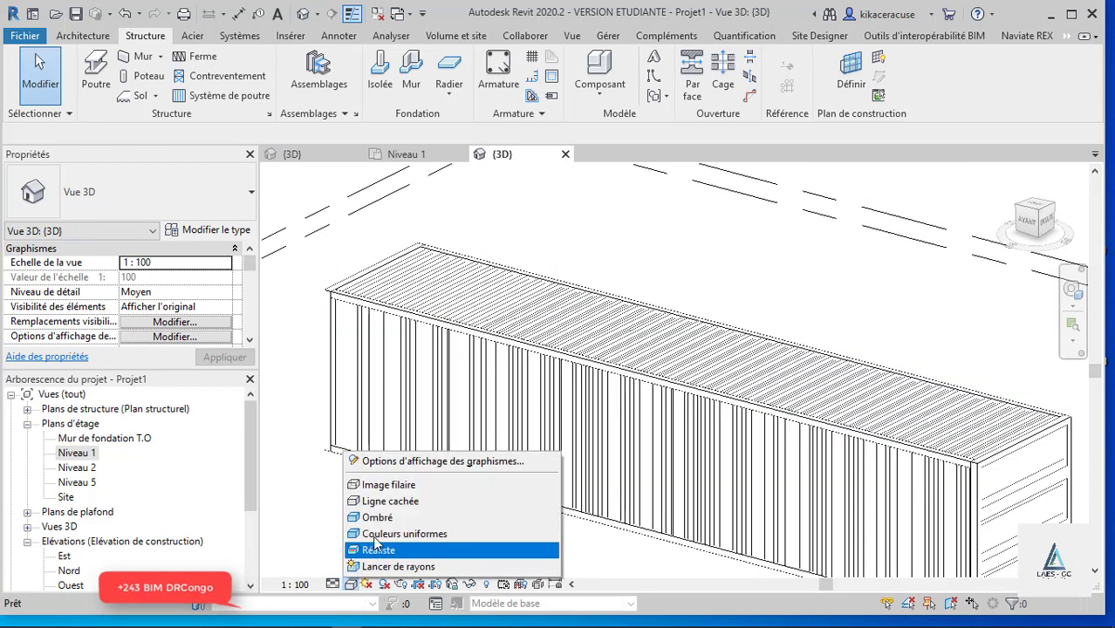
{"action": "left_click", "coordinate": [384, 521]}
{"action": "scroll", "coordinate": [423, 385], "scroll_direction": "down", "scroll_amount": 3}
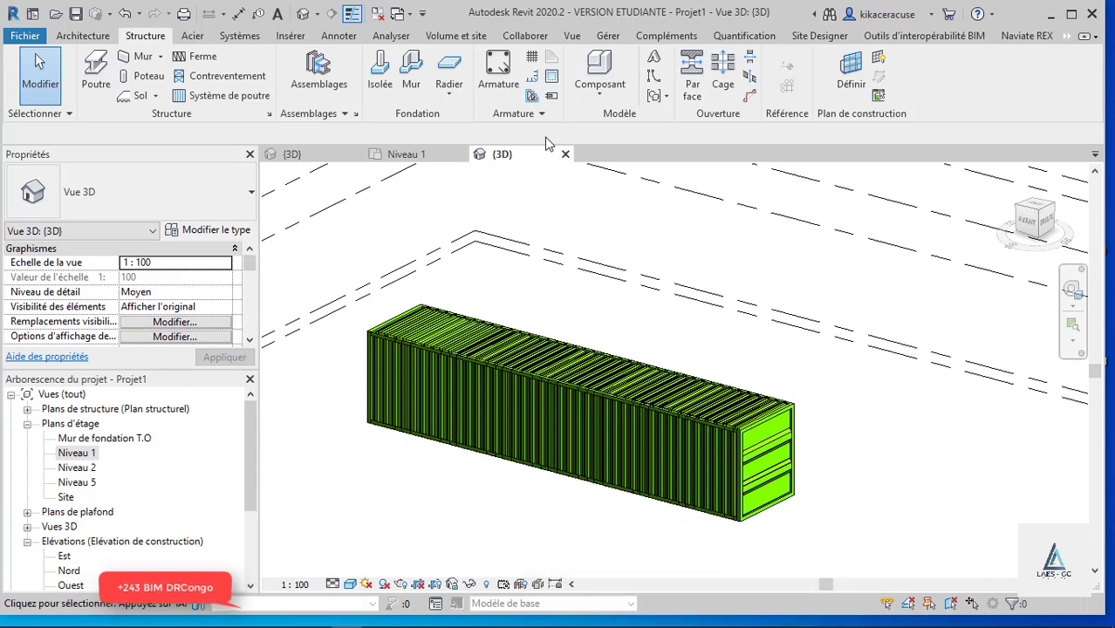
{"action": "left_click", "coordinate": [410, 158]}
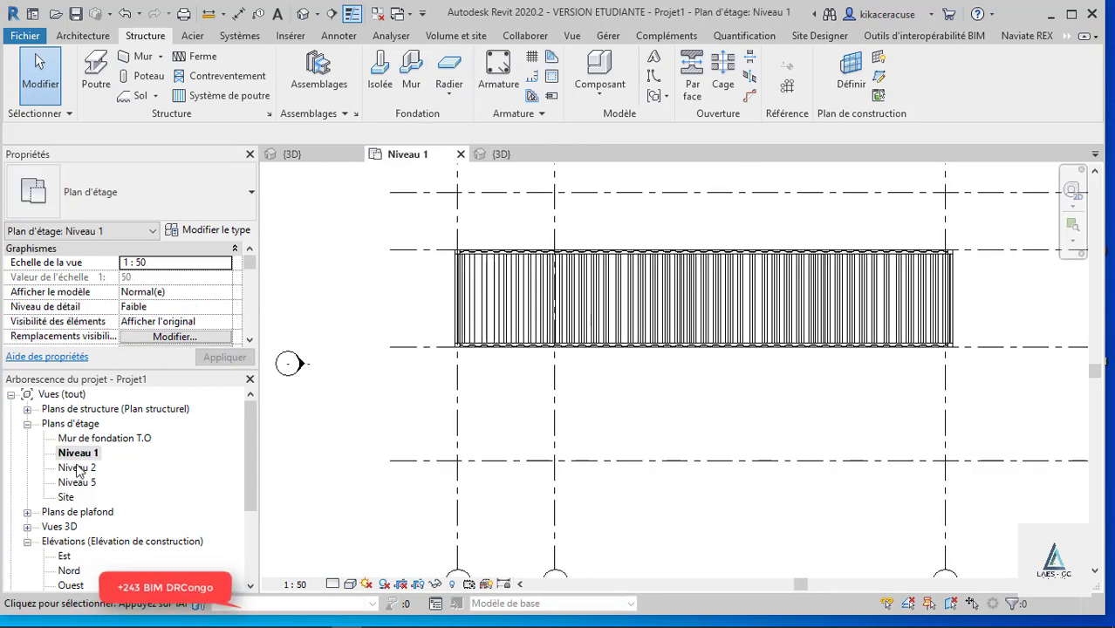
- Open the Niveau 2 plan and show the container component's type properties
{"action": "double_click", "coordinate": [78, 469]}
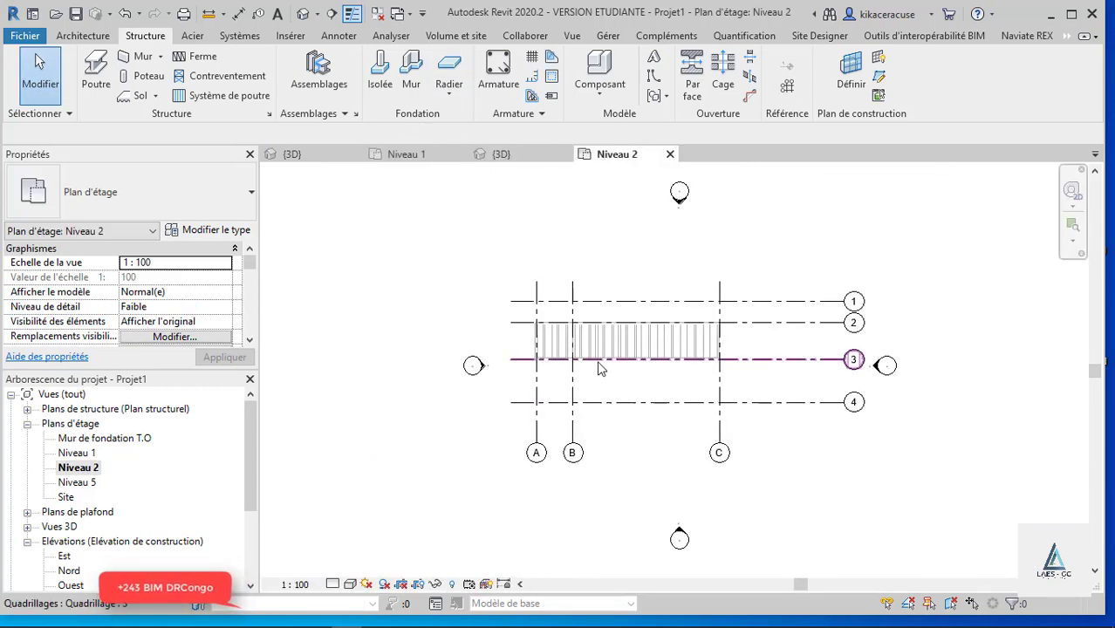
{"action": "scroll", "coordinate": [599, 368], "scroll_direction": "up", "scroll_amount": 3}
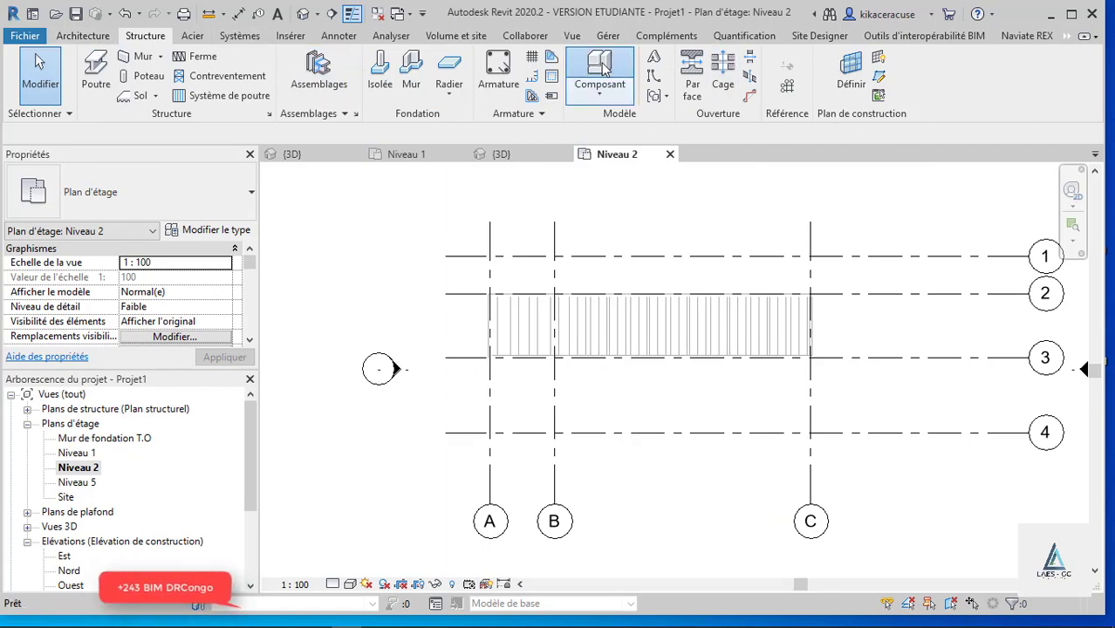
{"action": "left_click", "coordinate": [602, 69]}
{"action": "left_click", "coordinate": [214, 231]}
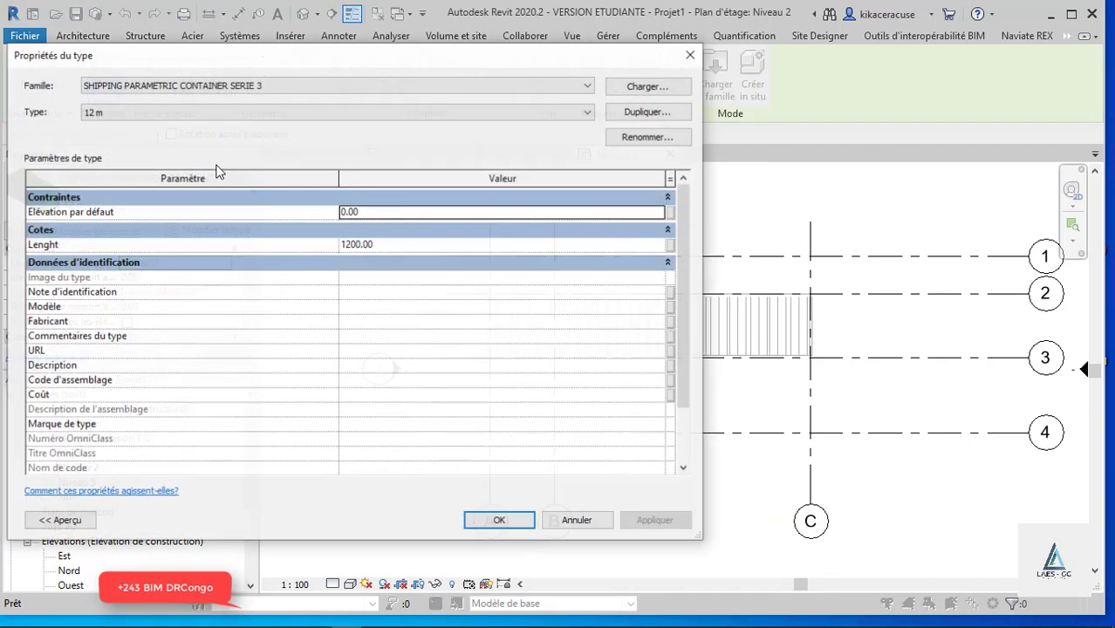
- Pick the 6 m container type, rotate it crosswise and place it near grid A
{"action": "left_click", "coordinate": [170, 111]}
{"action": "left_click", "coordinate": [158, 146]}
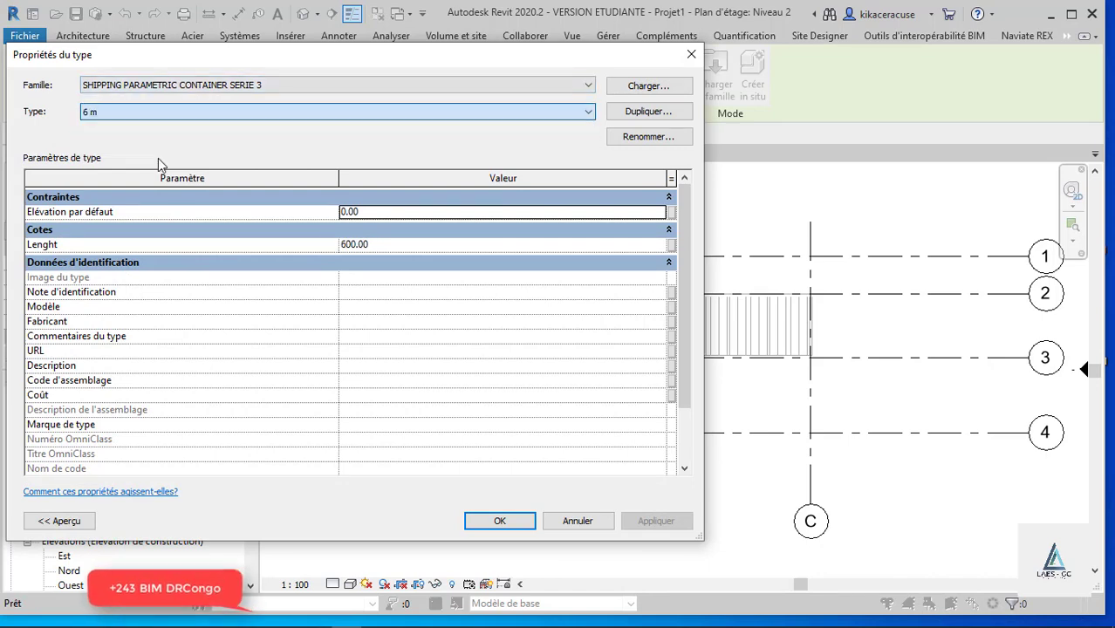
{"action": "left_click", "coordinate": [500, 521]}
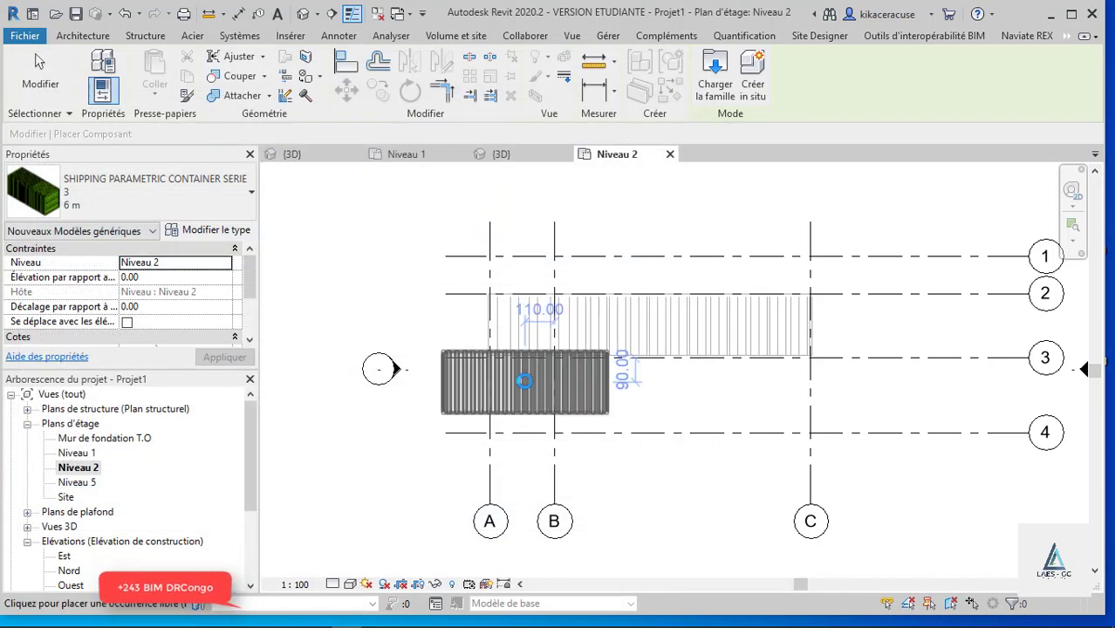
{"action": "key", "text": "space"}
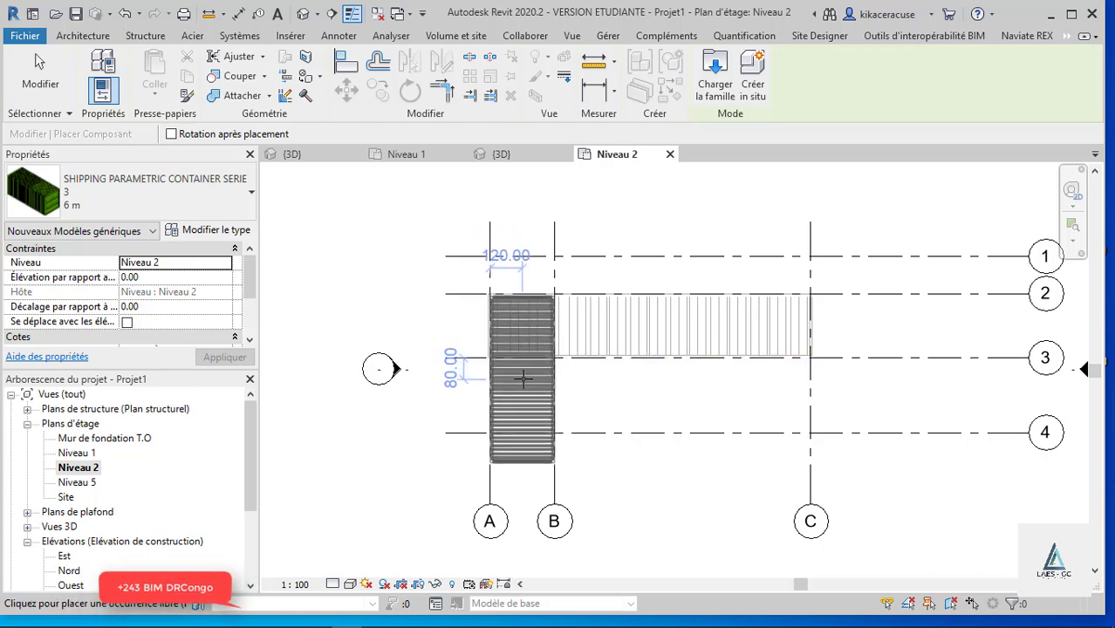
{"action": "left_click", "coordinate": [523, 378]}
{"action": "scroll", "coordinate": [545, 306], "scroll_direction": "up", "scroll_amount": 2}
- Align the upper container's horizontal edge to its reference line on Niveau 2
{"action": "scroll", "coordinate": [550, 296], "scroll_direction": "up", "scroll_amount": 3}
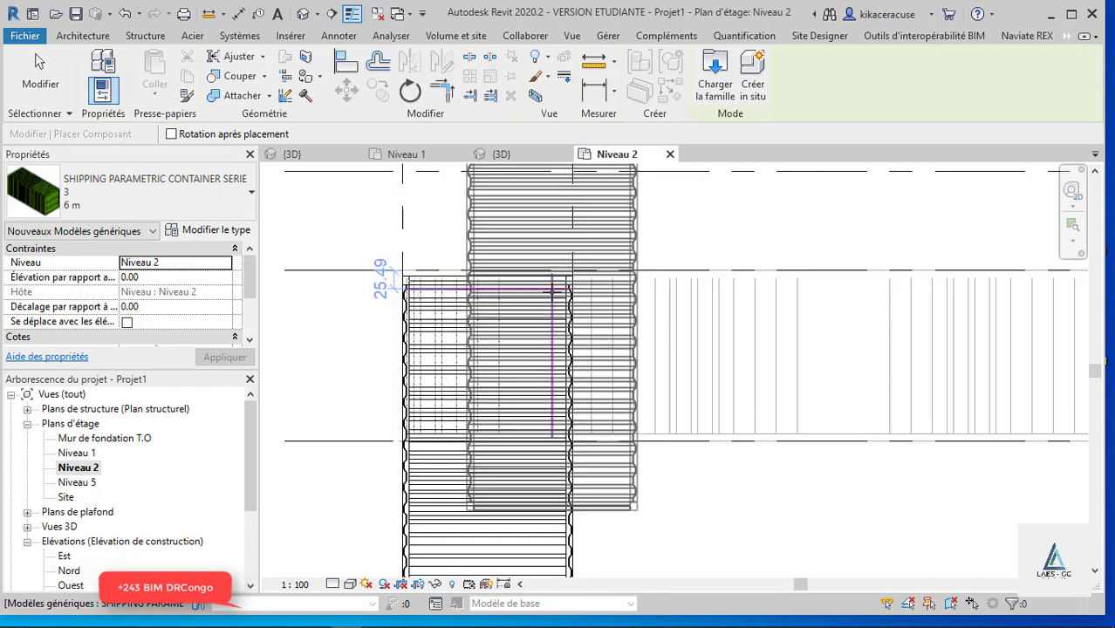
{"action": "scroll", "coordinate": [545, 297], "scroll_direction": "up", "scroll_amount": 2}
{"action": "key", "text": "Escape"}
{"action": "key", "text": "Escape"}
{"action": "scroll", "coordinate": [609, 210], "scroll_direction": "up", "scroll_amount": 1}
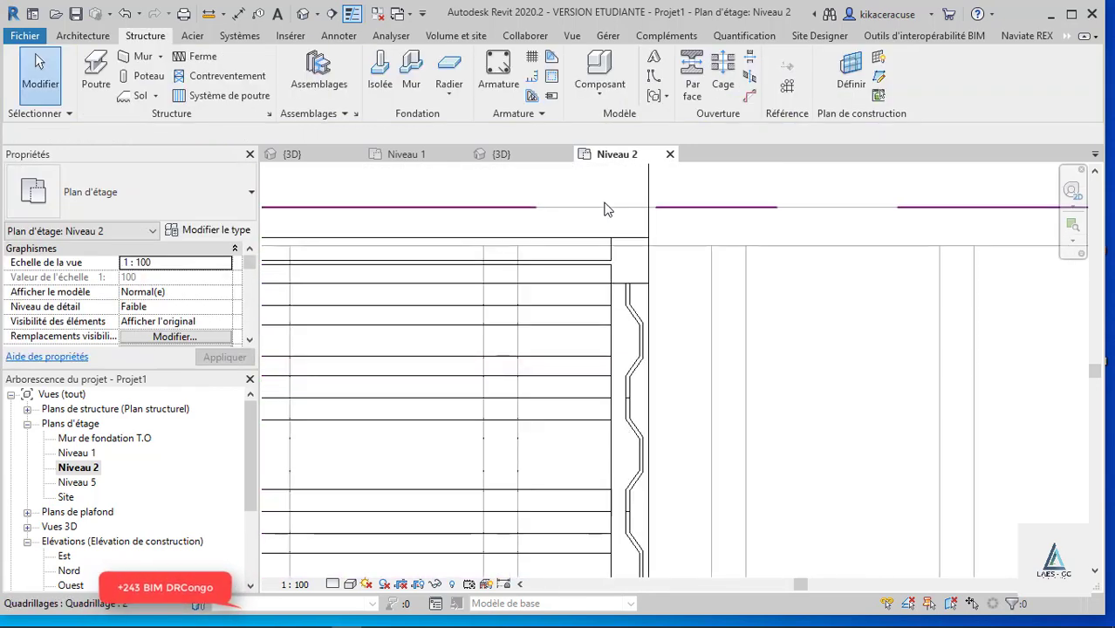
{"action": "key", "text": "a"}
{"action": "key", "text": "l"}
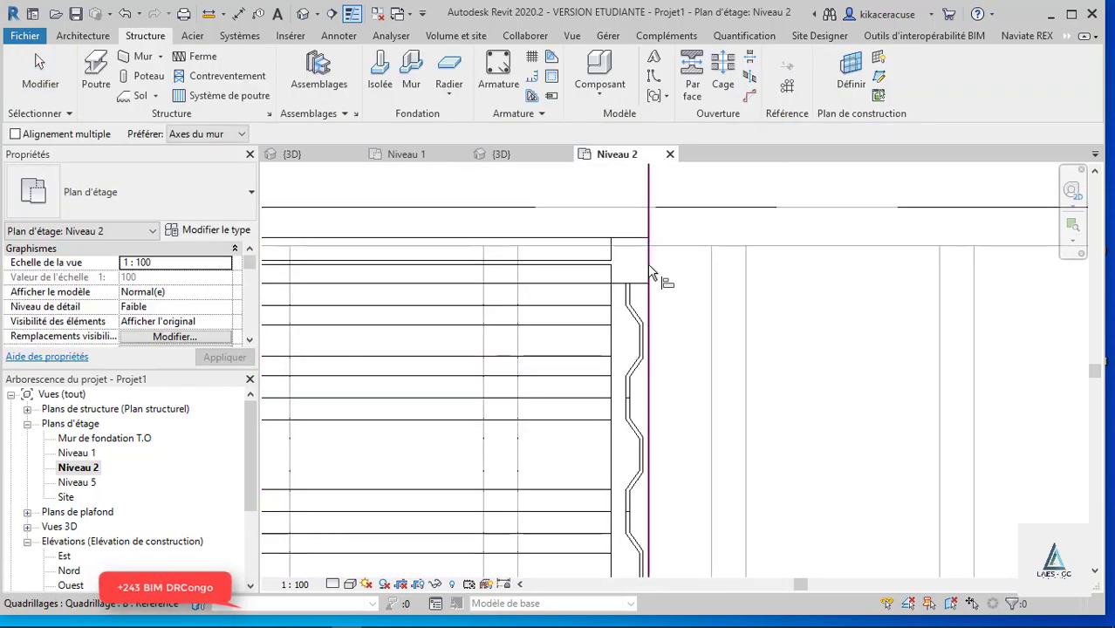
{"action": "left_click", "coordinate": [607, 262]}
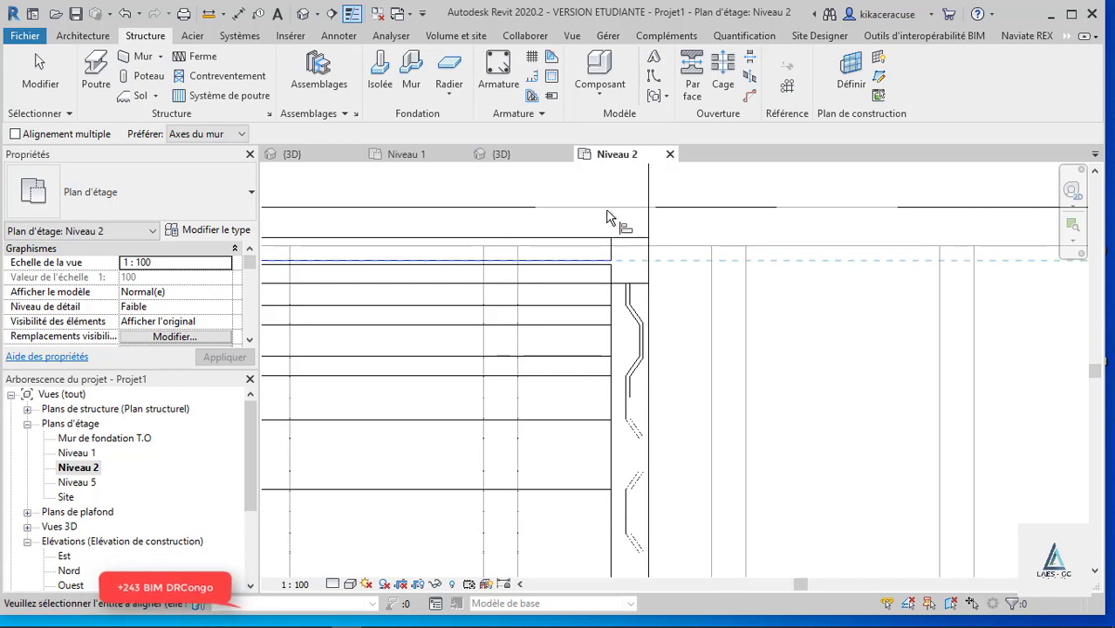
{"action": "left_click", "coordinate": [605, 209]}
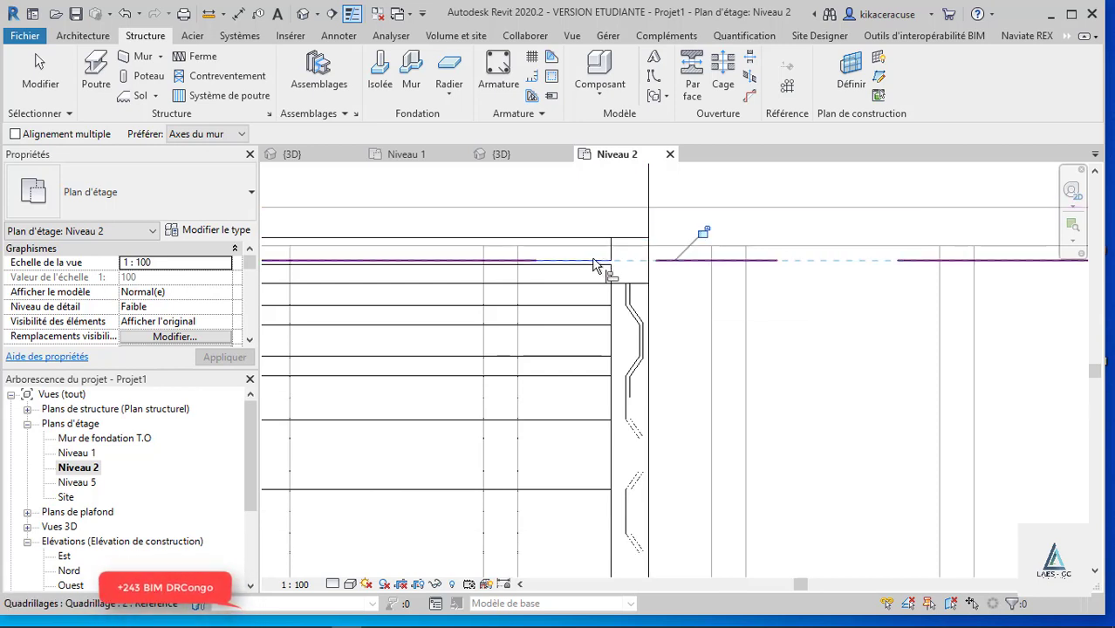
{"action": "key", "text": "Escape"}
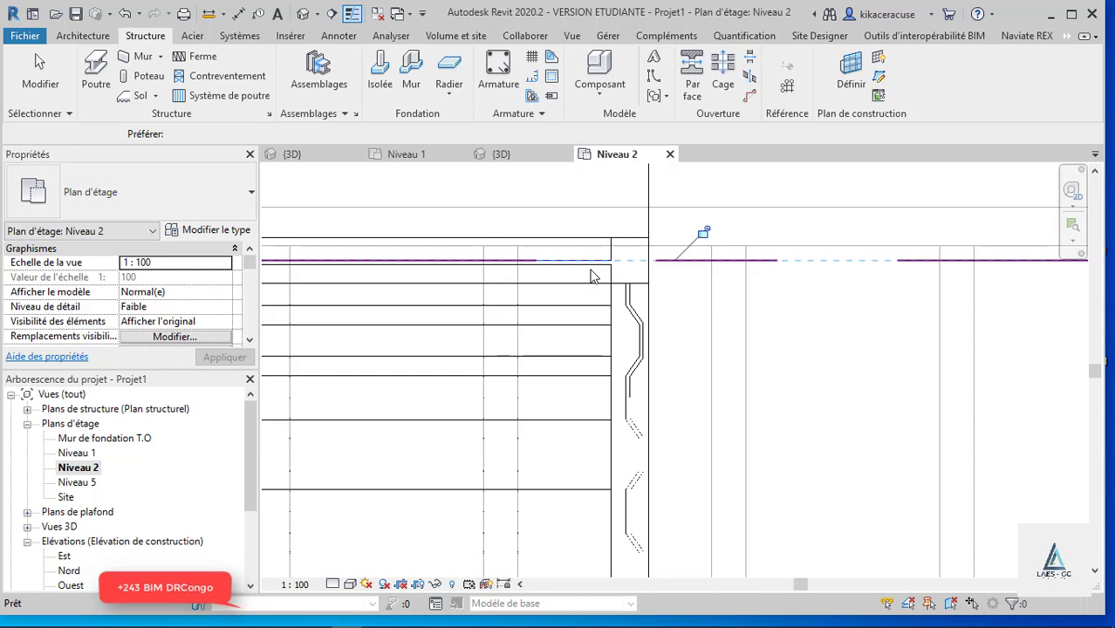
- Align the container's other edge to the grid line, then switch to the 3D view
{"action": "key", "text": "a"}
{"action": "key", "text": "l"}
{"action": "scroll", "coordinate": [593, 273], "scroll_direction": "up", "scroll_amount": 2}
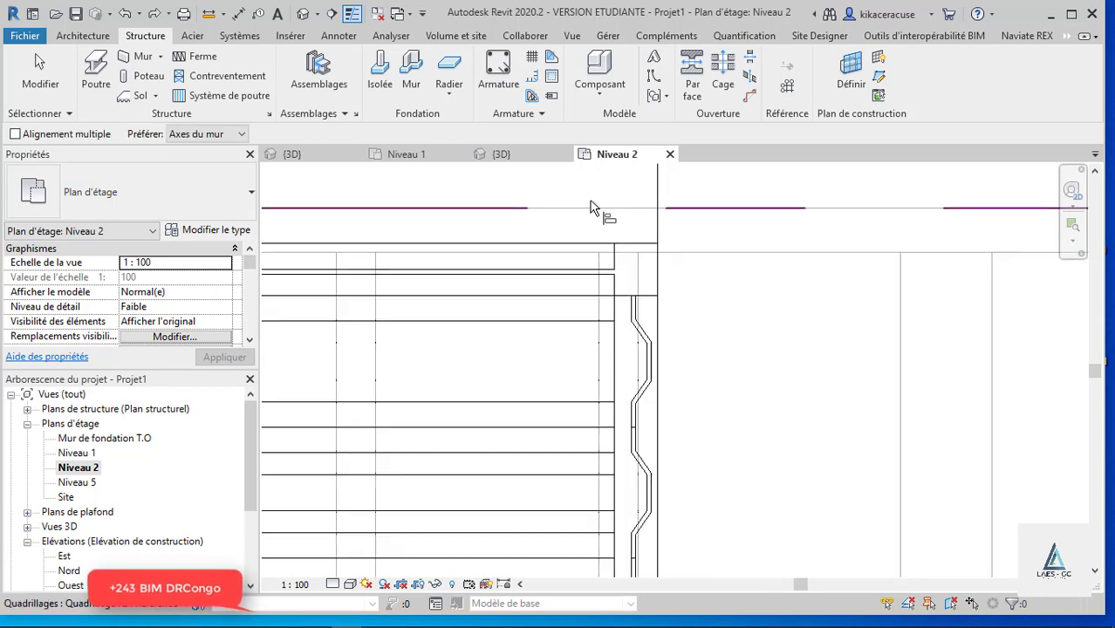
{"action": "left_click", "coordinate": [507, 213]}
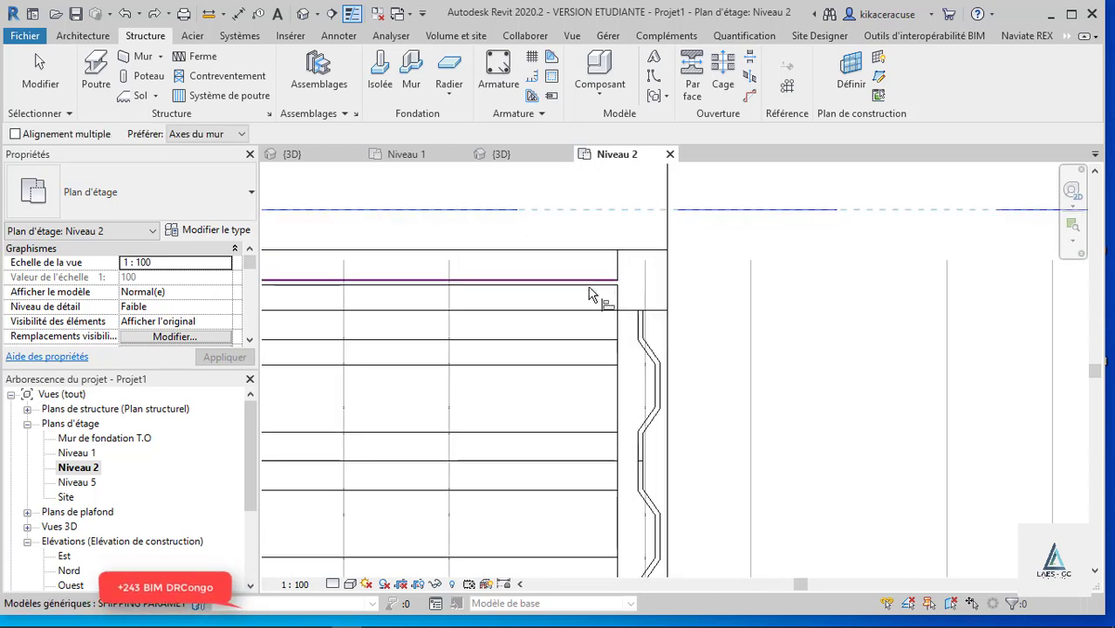
{"action": "scroll", "coordinate": [590, 300], "scroll_direction": "down", "scroll_amount": 2}
{"action": "scroll", "coordinate": [553, 279], "scroll_direction": "down", "scroll_amount": 1}
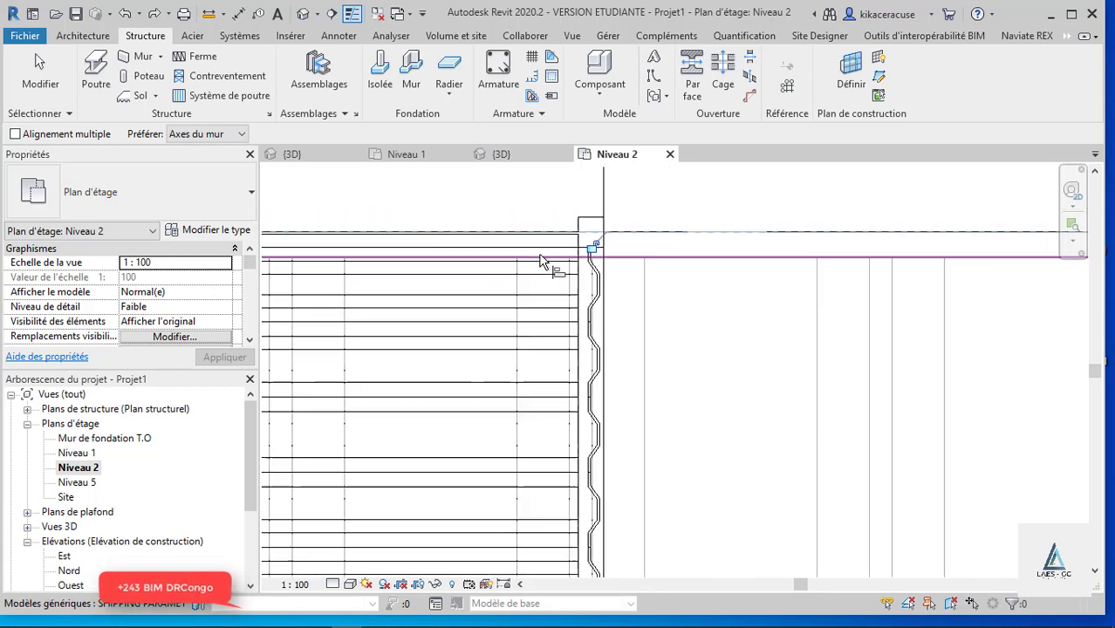
{"action": "left_click", "coordinate": [541, 260]}
{"action": "scroll", "coordinate": [541, 260], "scroll_direction": "down", "scroll_amount": 2}
{"action": "key", "text": "Escape"}
{"action": "key", "text": "Escape"}
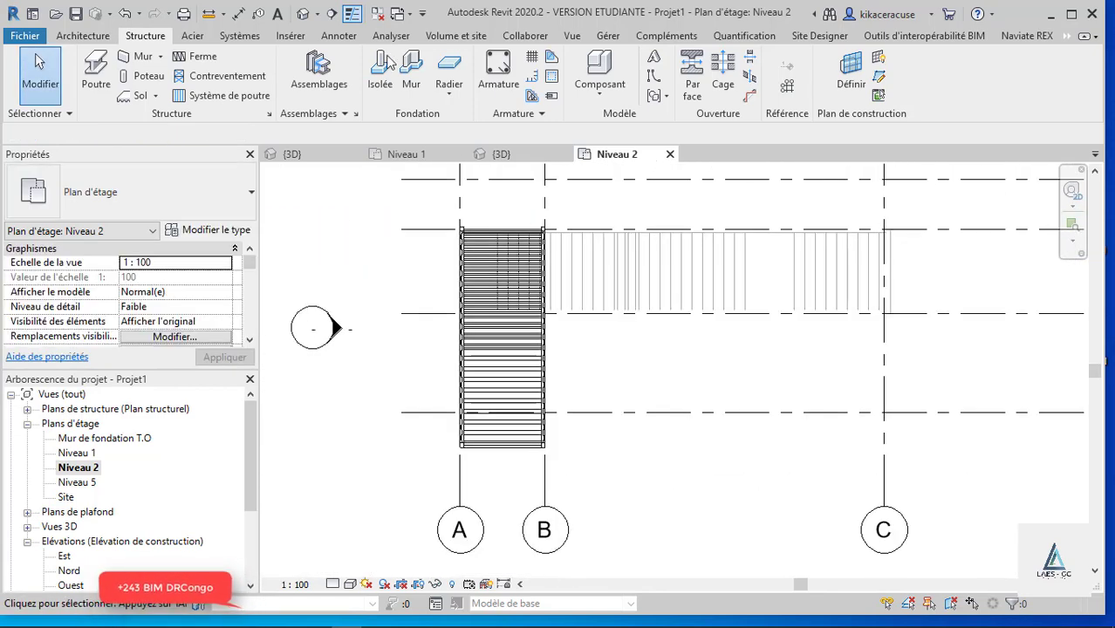
{"action": "left_click", "coordinate": [307, 14]}
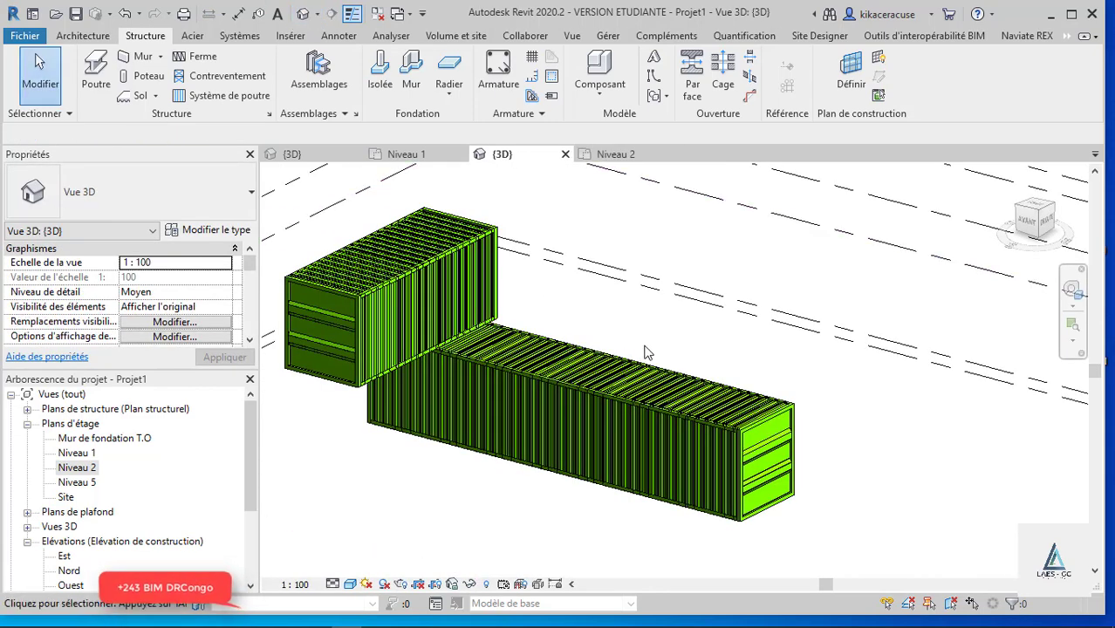
- Orbit the stacked containers in 3D, then zoom into the lower container on Niveau 1
{"action": "mouse_move", "coordinate": [489, 332]}
{"action": "middle_mouse_down", "text": "shift"}
{"action": "mouse_move", "coordinate": [571, 337]}
{"action": "mouse_move", "coordinate": [545, 310]}
{"action": "middle_mouse_up", "text": "shift"}
{"action": "scroll", "coordinate": [545, 310], "scroll_direction": "up", "scroll_amount": 2}
{"action": "scroll", "coordinate": [544, 310], "scroll_direction": "up", "scroll_amount": 2}
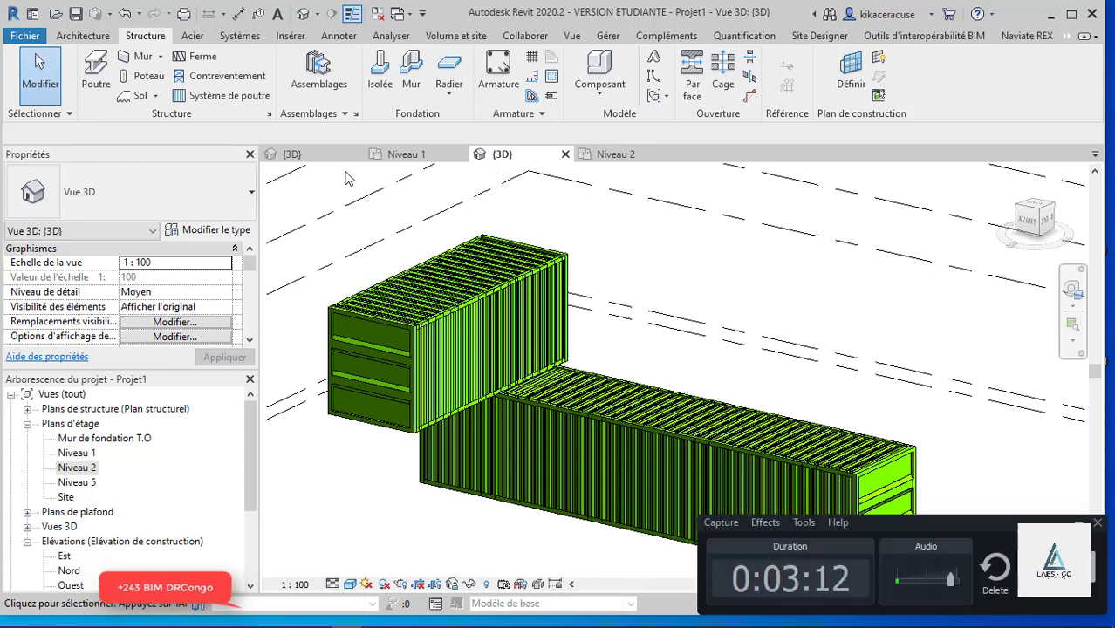
{"action": "left_click", "coordinate": [408, 154]}
{"action": "scroll", "coordinate": [557, 356], "scroll_direction": "up", "scroll_amount": 5}
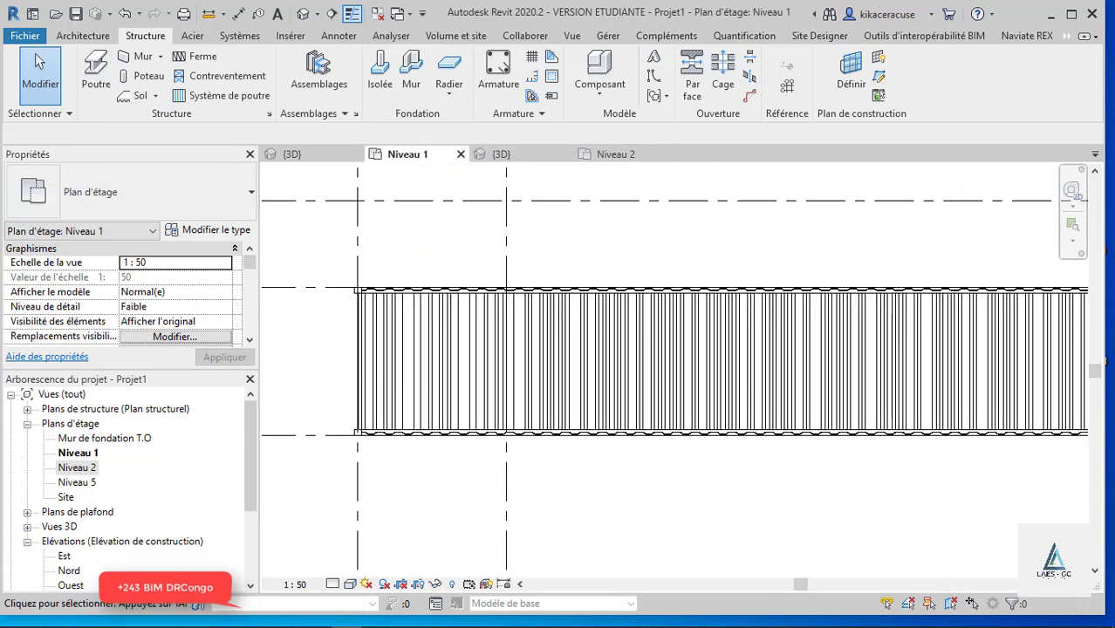
- Start a wall and duplicate its type under the new name 'Modalr wall'
{"action": "left_click", "coordinate": [73, 38]}
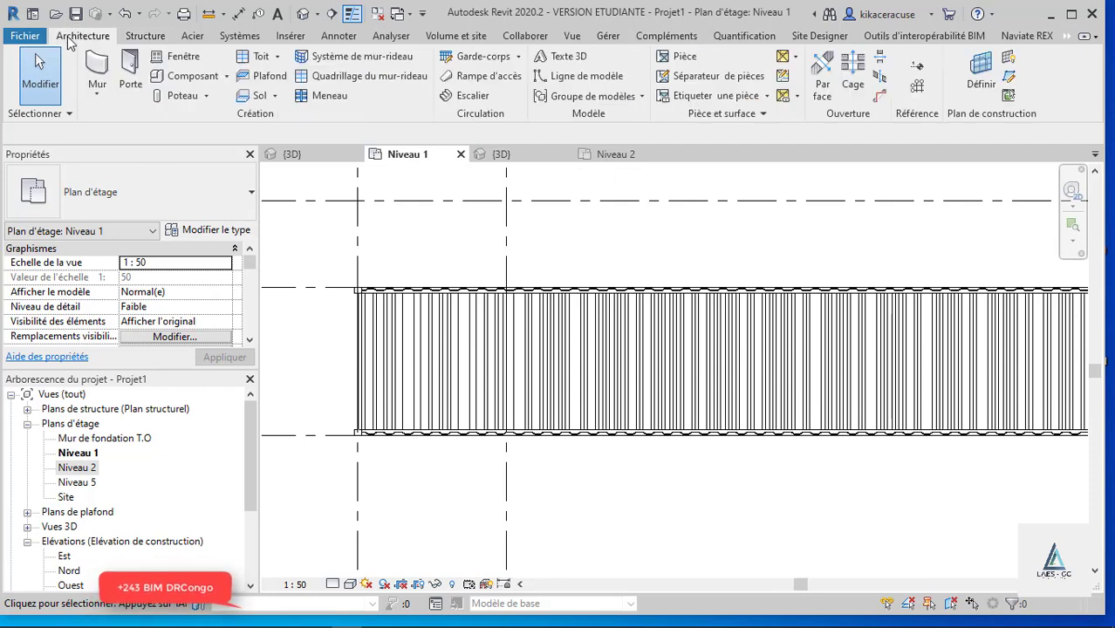
{"action": "left_click", "coordinate": [89, 65]}
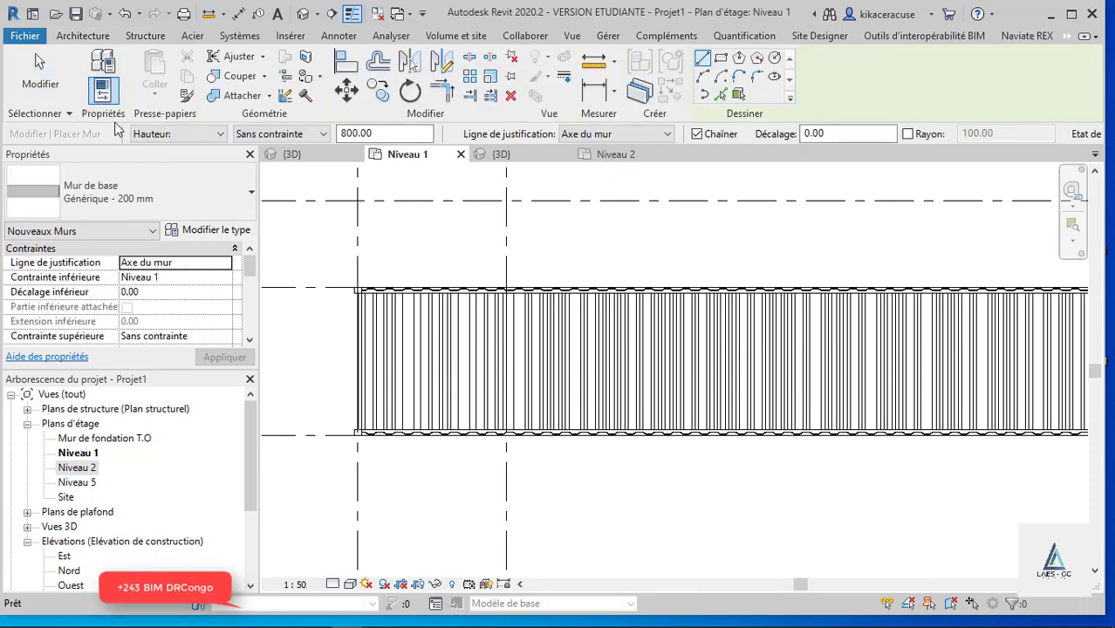
{"action": "left_click", "coordinate": [187, 233]}
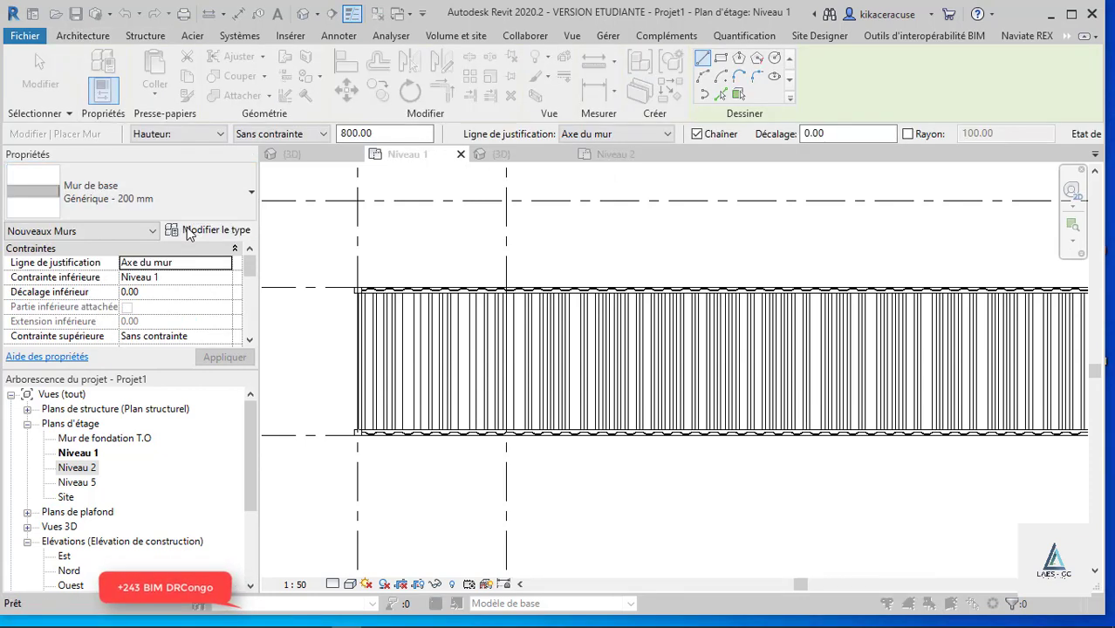
{"action": "left_click", "coordinate": [648, 111]}
{"action": "type", "text": "Modalr wall"}
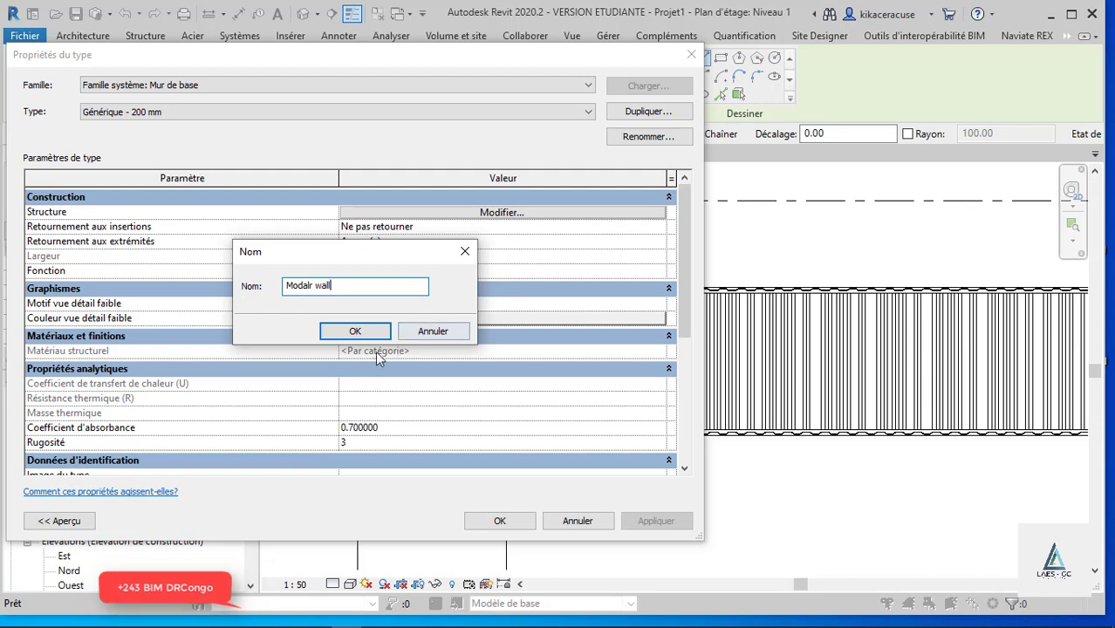
{"action": "left_click", "coordinate": [355, 331]}
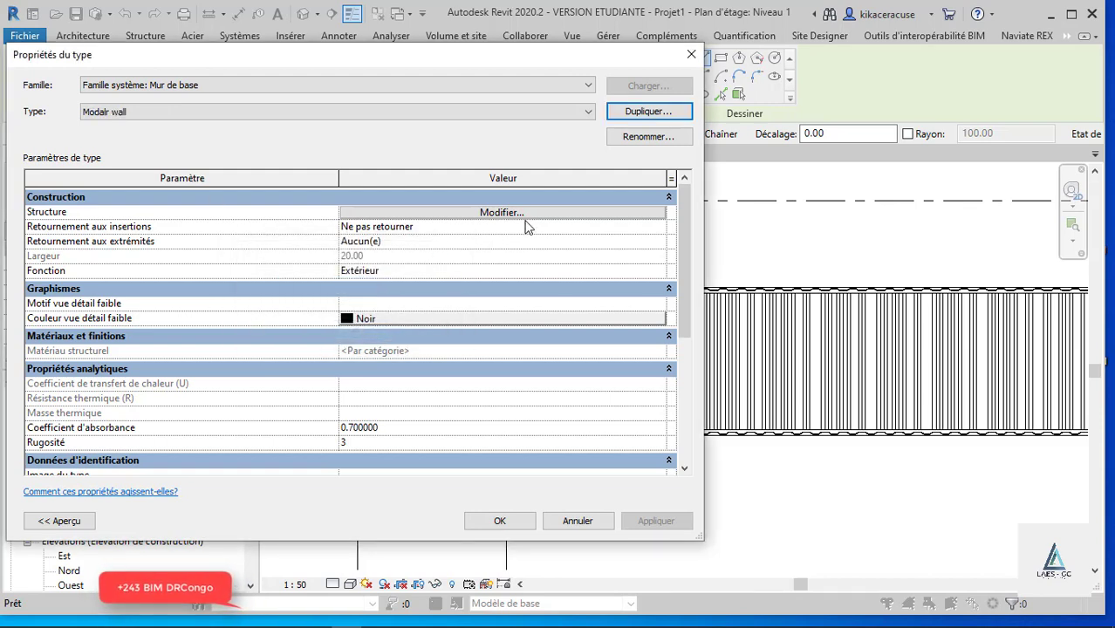
- Set the wall type's core layer to Air, 1.00 thick, and confirm the type
{"action": "left_click", "coordinate": [501, 212]}
{"action": "left_click", "coordinate": [249, 211]}
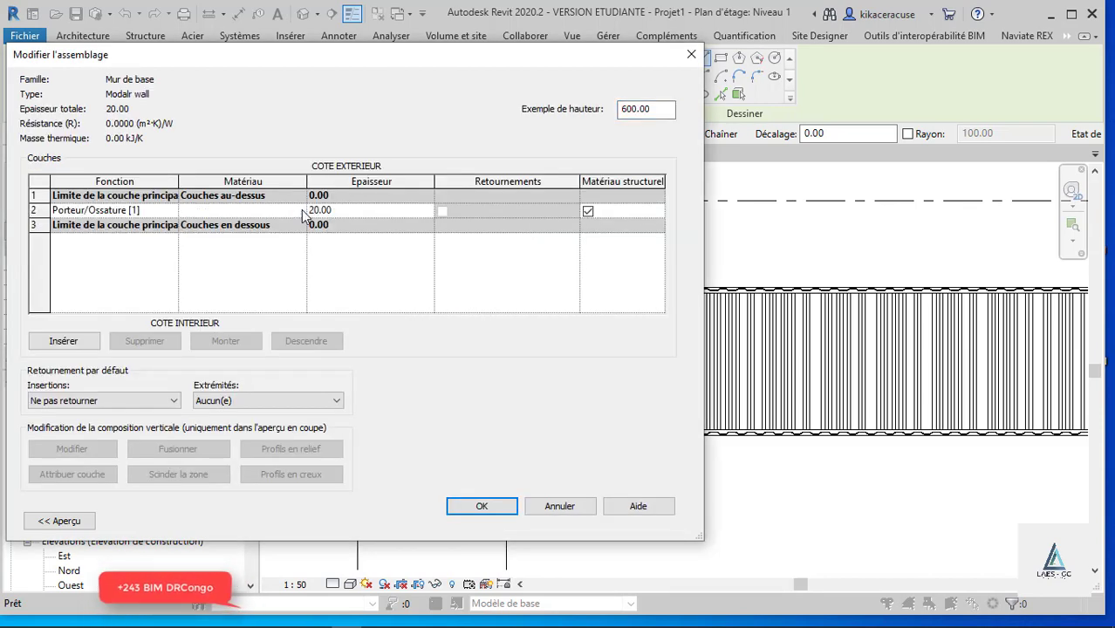
{"action": "left_click", "coordinate": [299, 210]}
{"action": "type", "text": "air"}
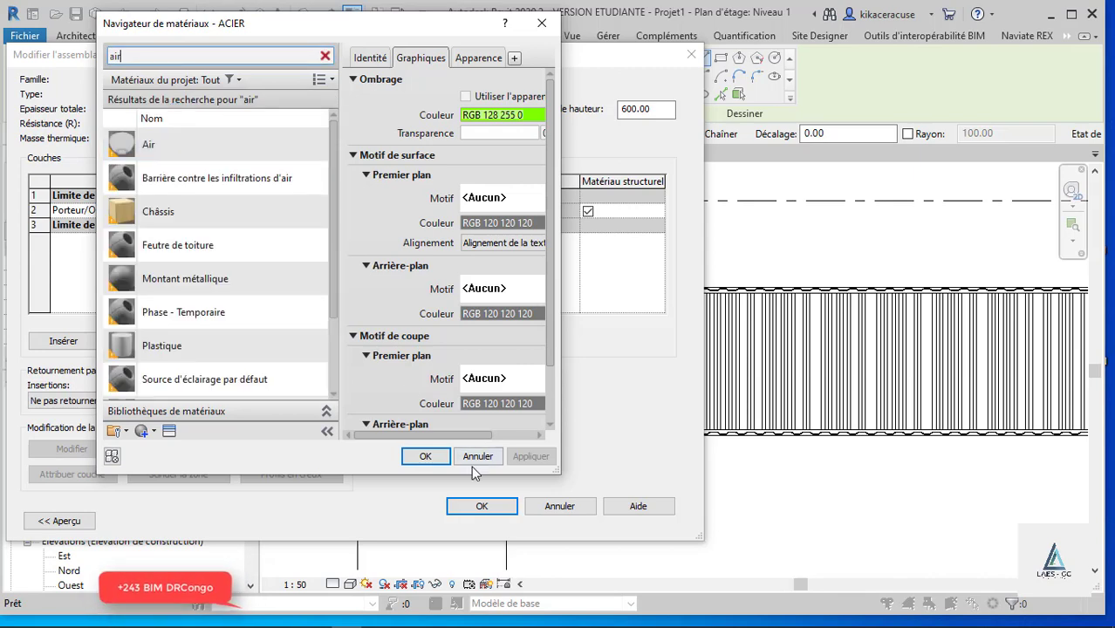
{"action": "left_click", "coordinate": [424, 456]}
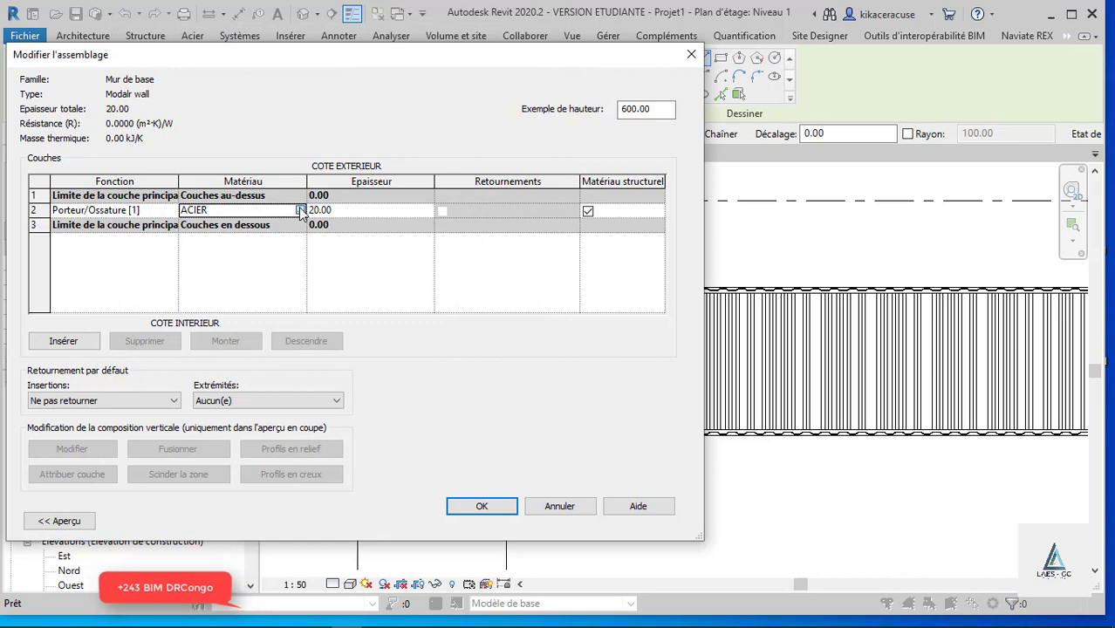
{"action": "left_click", "coordinate": [300, 210]}
{"action": "type", "text": "ai"}
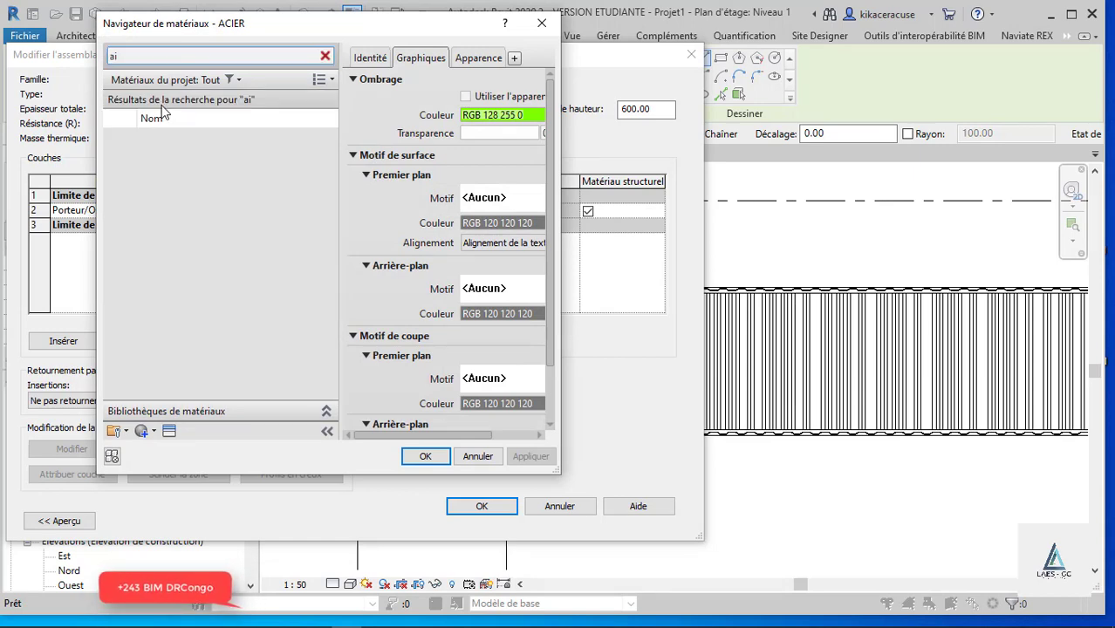
{"action": "type", "text": "r"}
{"action": "left_click", "coordinate": [152, 147]}
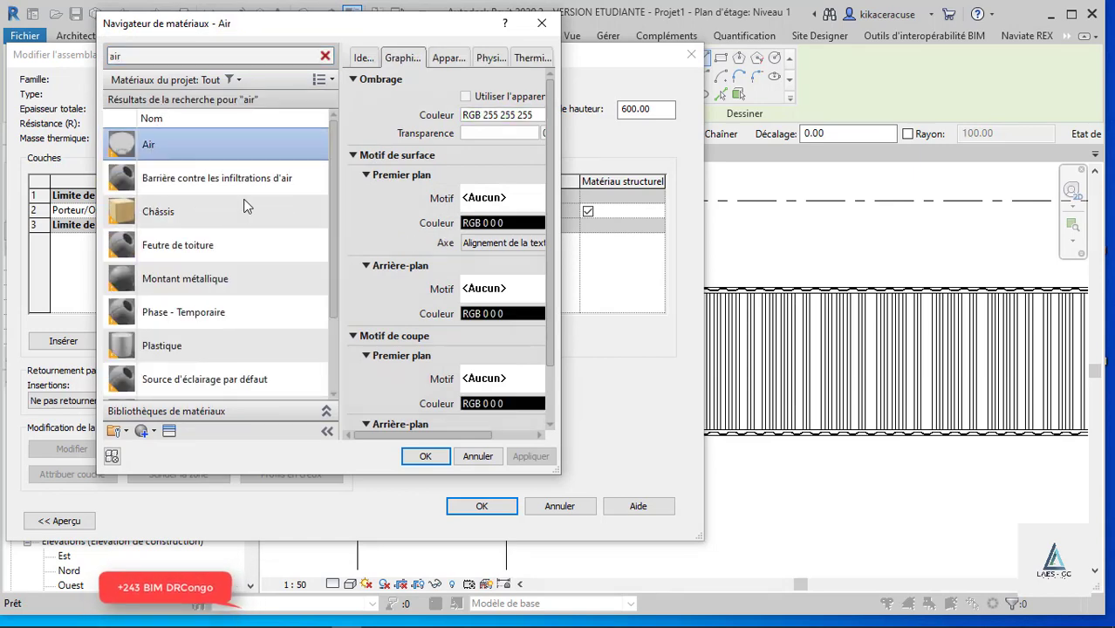
{"action": "left_click", "coordinate": [427, 458]}
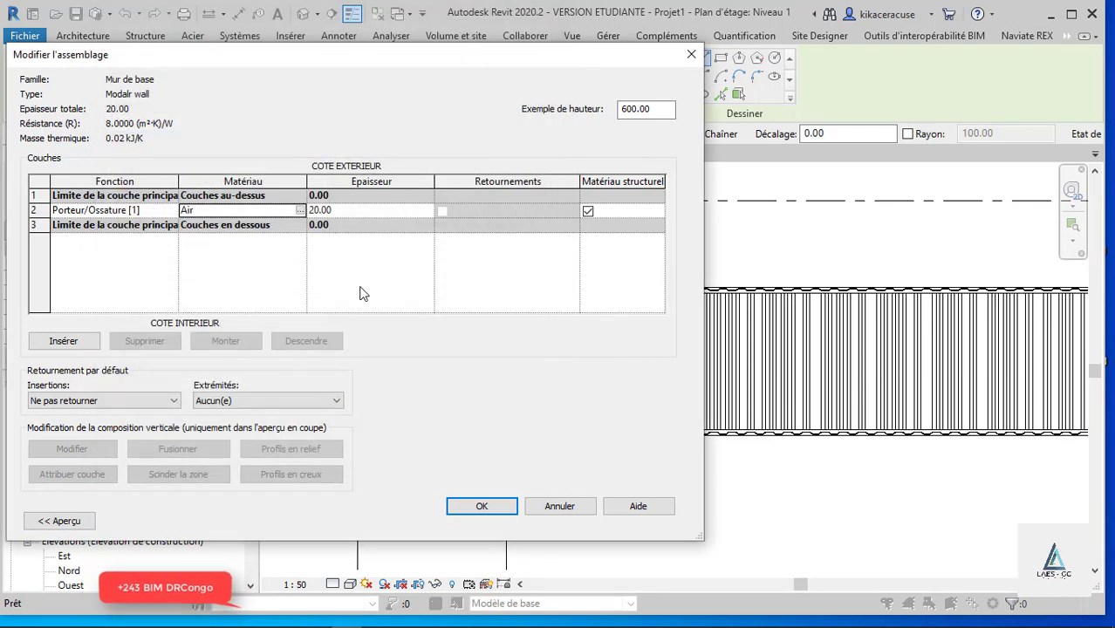
{"action": "left_click", "coordinate": [367, 216]}
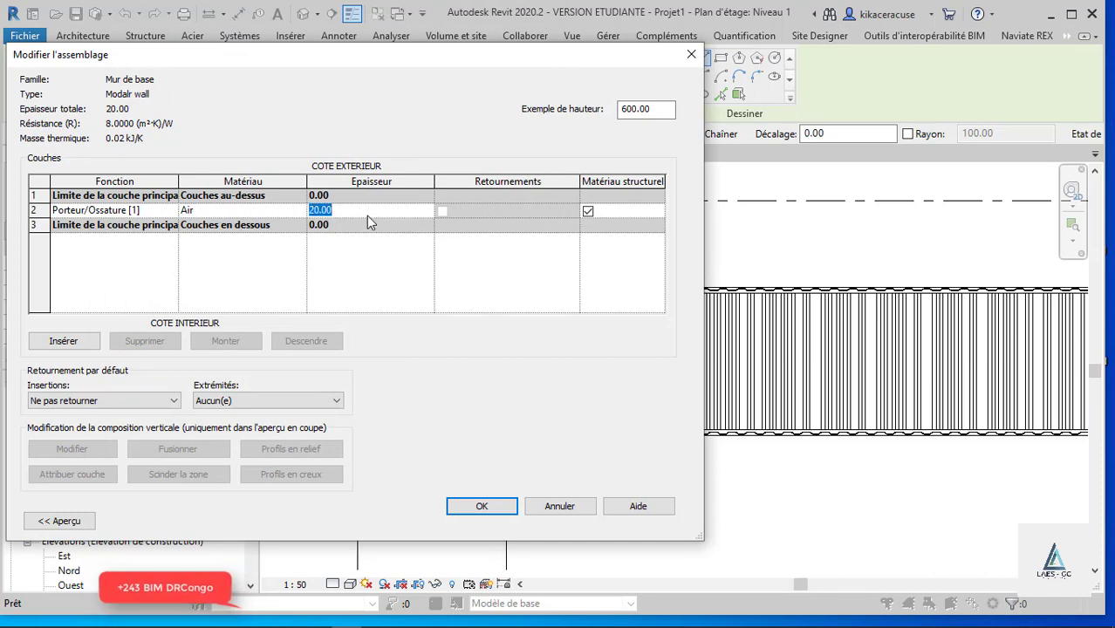
{"action": "type", "text": "1"}
{"action": "left_click", "coordinate": [475, 505]}
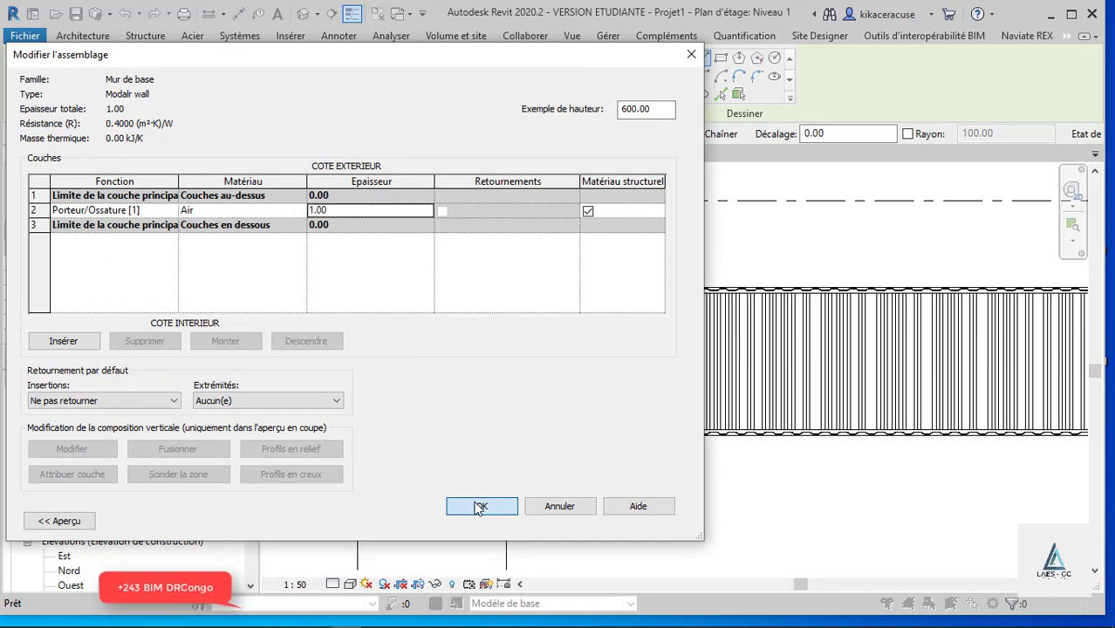
{"action": "left_click", "coordinate": [500, 521]}
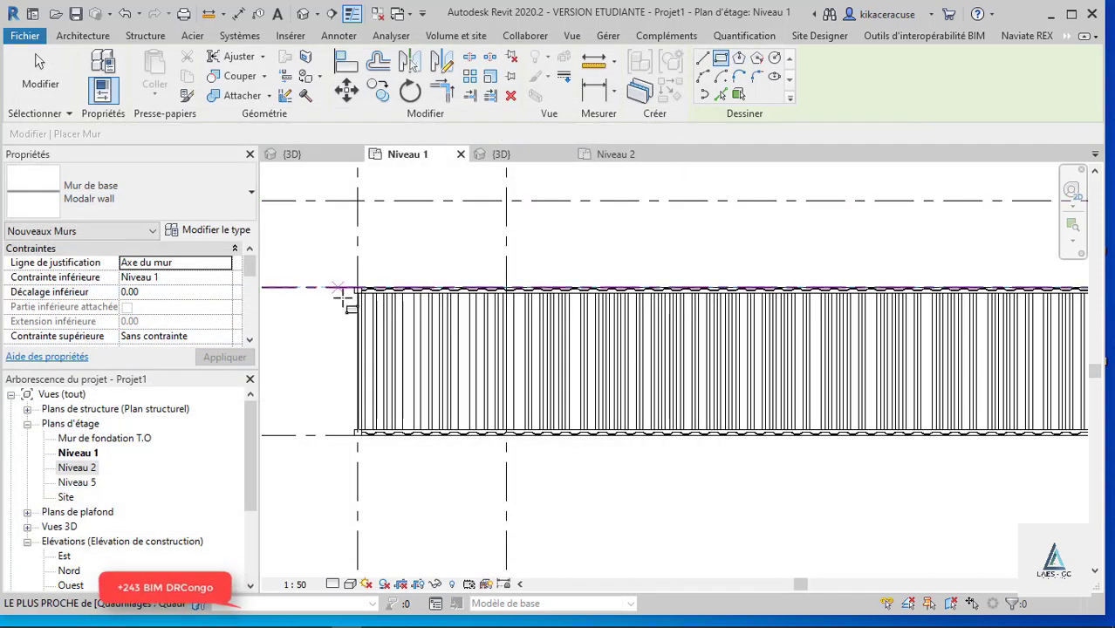
- Draw a rectangular Modalr wall around the lower container from corner to corner on Niveau 1
{"action": "scroll", "coordinate": [356, 297], "scroll_direction": "up", "scroll_amount": 3}
{"action": "scroll", "coordinate": [358, 299], "scroll_direction": "up", "scroll_amount": 2}
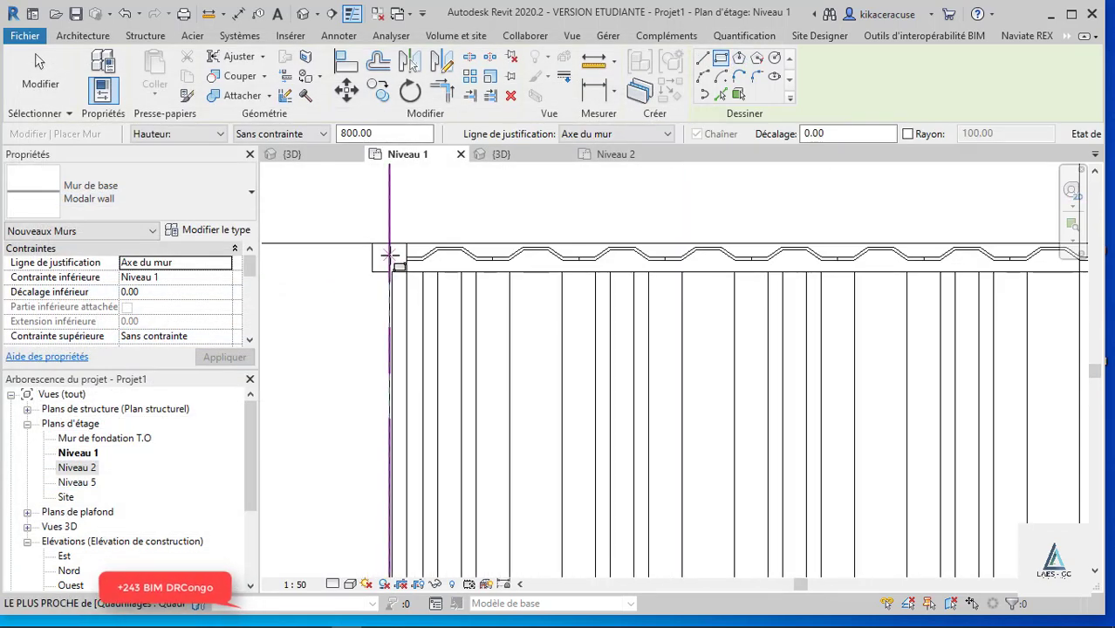
{"action": "left_click", "coordinate": [390, 255]}
{"action": "scroll", "coordinate": [390, 255], "scroll_direction": "down", "scroll_amount": 3}
{"action": "scroll", "coordinate": [390, 255], "scroll_direction": "down", "scroll_amount": 2}
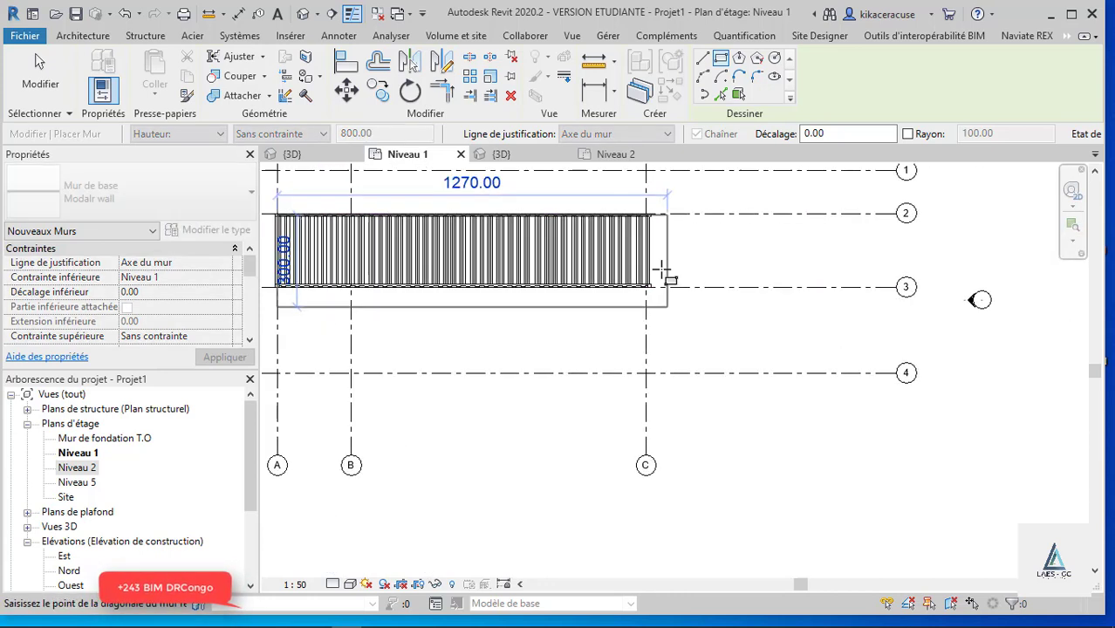
{"action": "scroll", "coordinate": [663, 272], "scroll_direction": "up", "scroll_amount": 2}
{"action": "scroll", "coordinate": [634, 292], "scroll_direction": "up", "scroll_amount": 2}
{"action": "scroll", "coordinate": [642, 294], "scroll_direction": "up", "scroll_amount": 2}
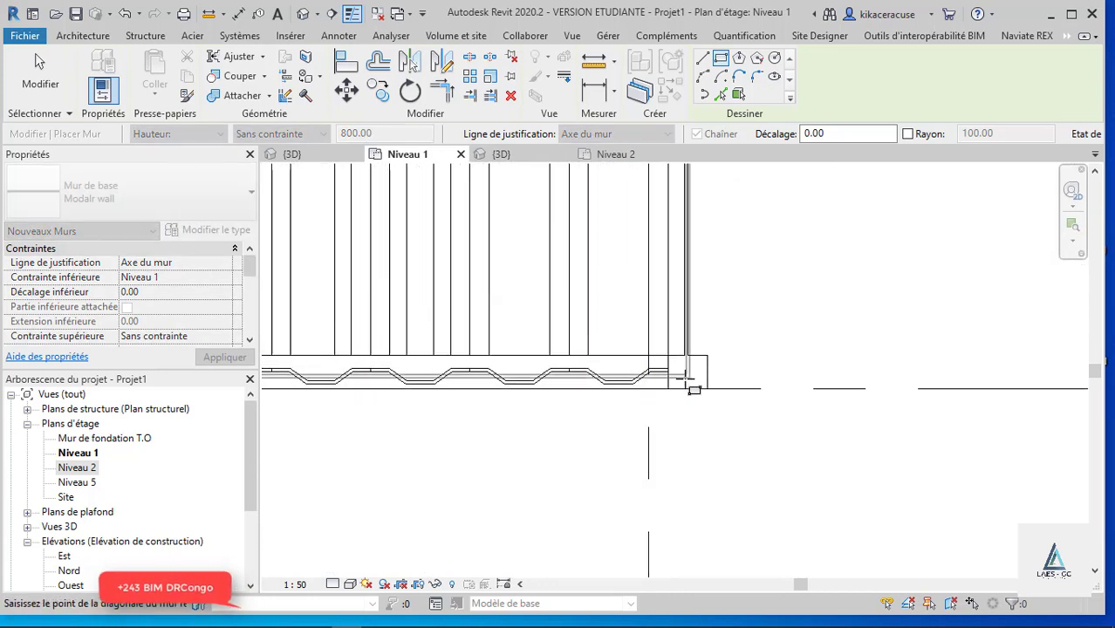
{"action": "key", "text": "Escape"}
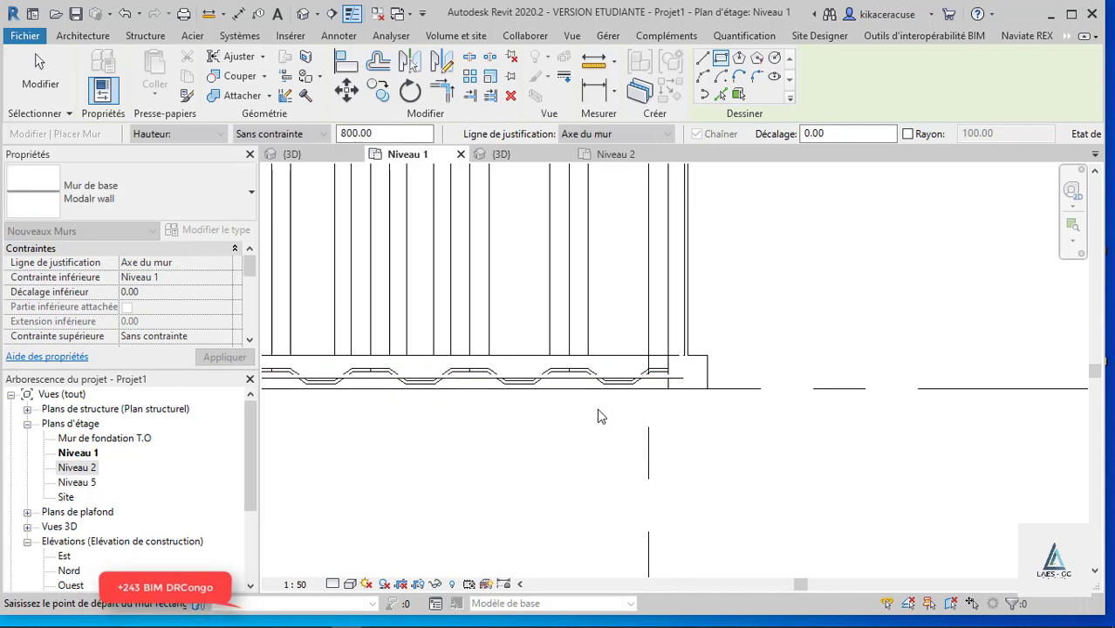
{"action": "key", "text": "Escape"}
- Set the plan's detail level to Elevé and visual style to Image filaire
{"action": "left_click", "coordinate": [333, 587]}
{"action": "left_click", "coordinate": [353, 565]}
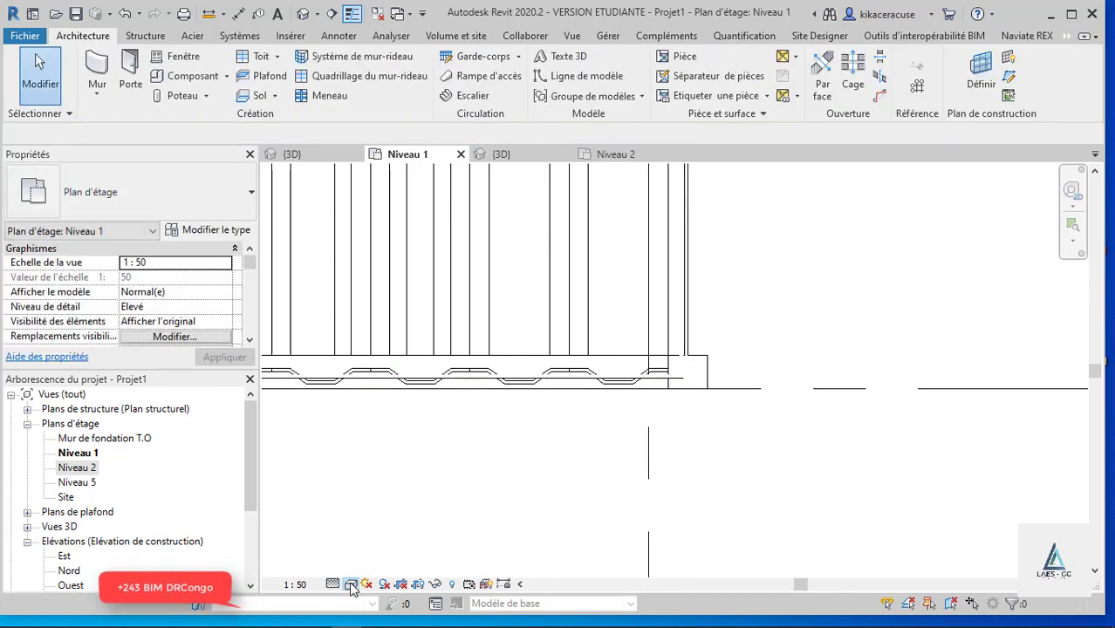
{"action": "left_click", "coordinate": [350, 583]}
{"action": "left_click", "coordinate": [399, 491]}
{"action": "scroll", "coordinate": [681, 401], "scroll_direction": "up", "scroll_amount": 2}
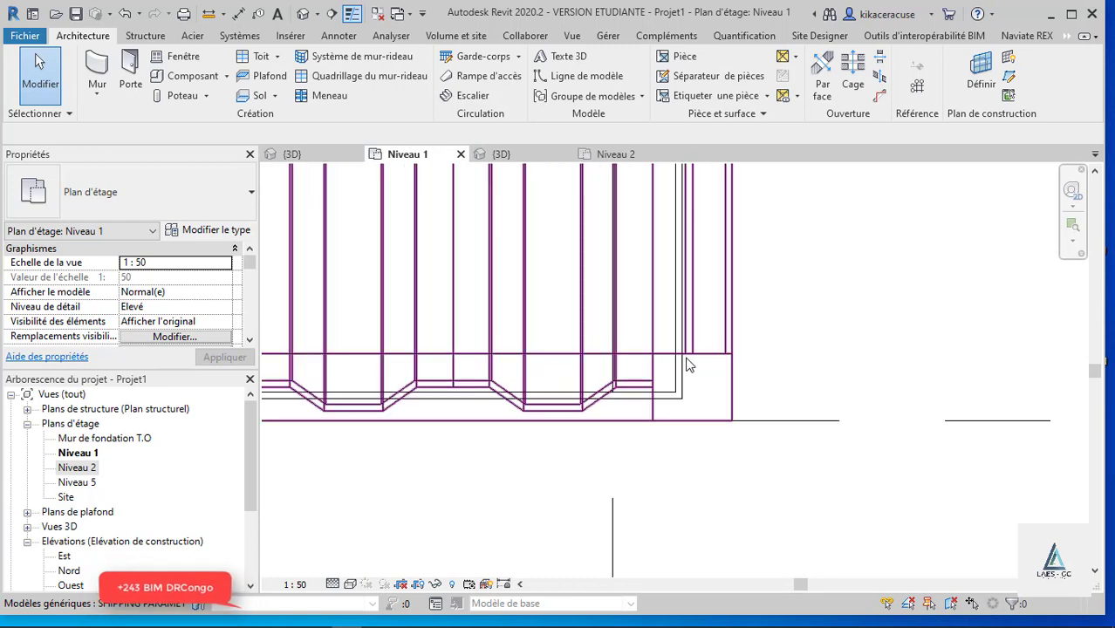
{"action": "middle_click_drag", "start_coordinate": [681, 402], "coordinate": [746, 427]}
{"action": "scroll", "coordinate": [746, 428], "scroll_direction": "down", "scroll_amount": 3}
{"action": "scroll", "coordinate": [746, 427], "scroll_direction": "down", "scroll_amount": 1}
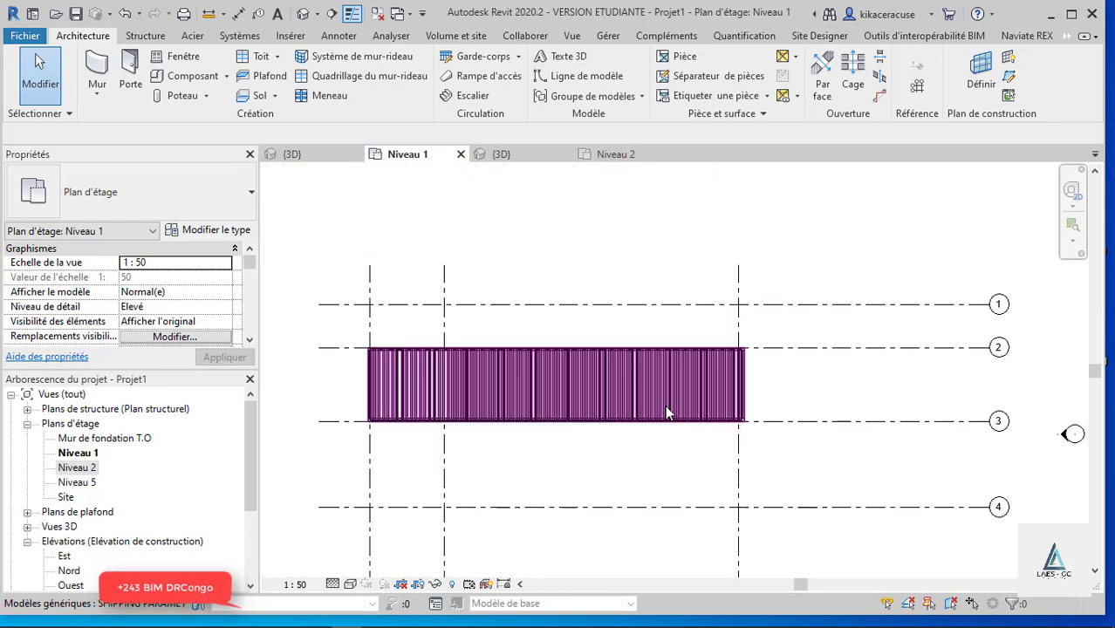
{"action": "scroll", "coordinate": [379, 434], "scroll_direction": "up", "scroll_amount": 3}
{"action": "scroll", "coordinate": [371, 384], "scroll_direction": "up", "scroll_amount": 2}
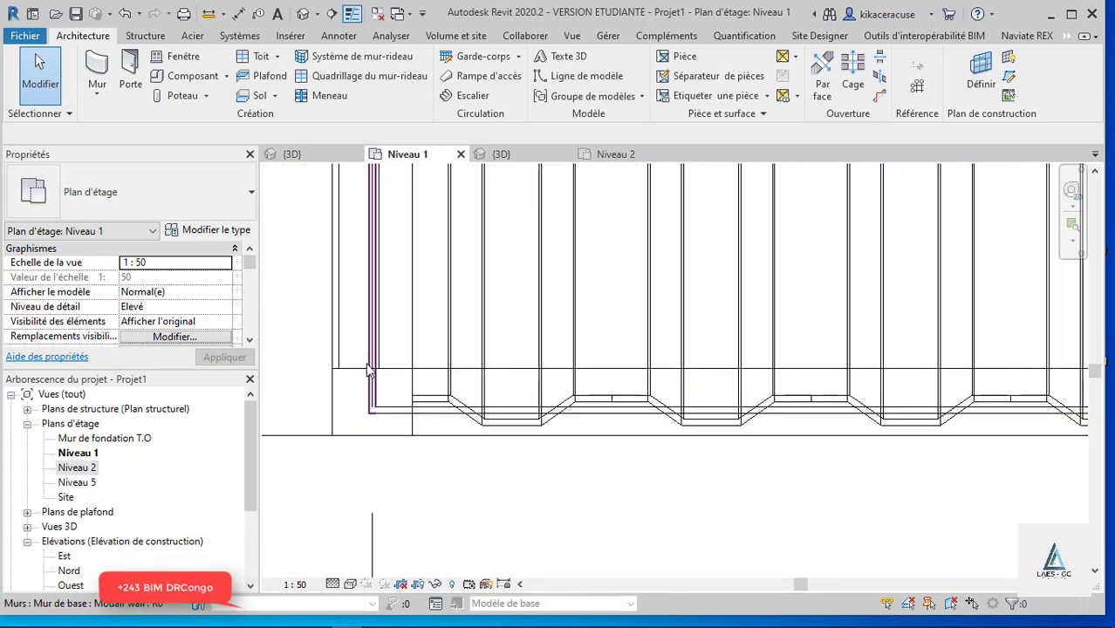
- In the 3D view, select all four tall walls around the lower container
{"action": "left_click", "coordinate": [502, 157]}
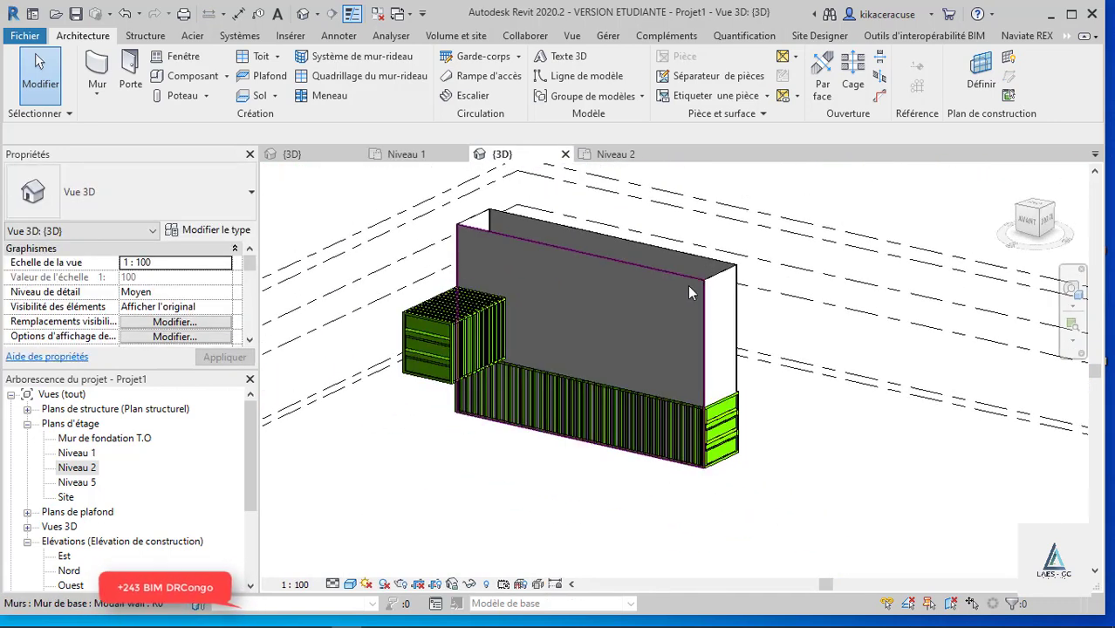
{"action": "left_click", "coordinate": [695, 282]}
{"action": "key", "text": "Escape"}
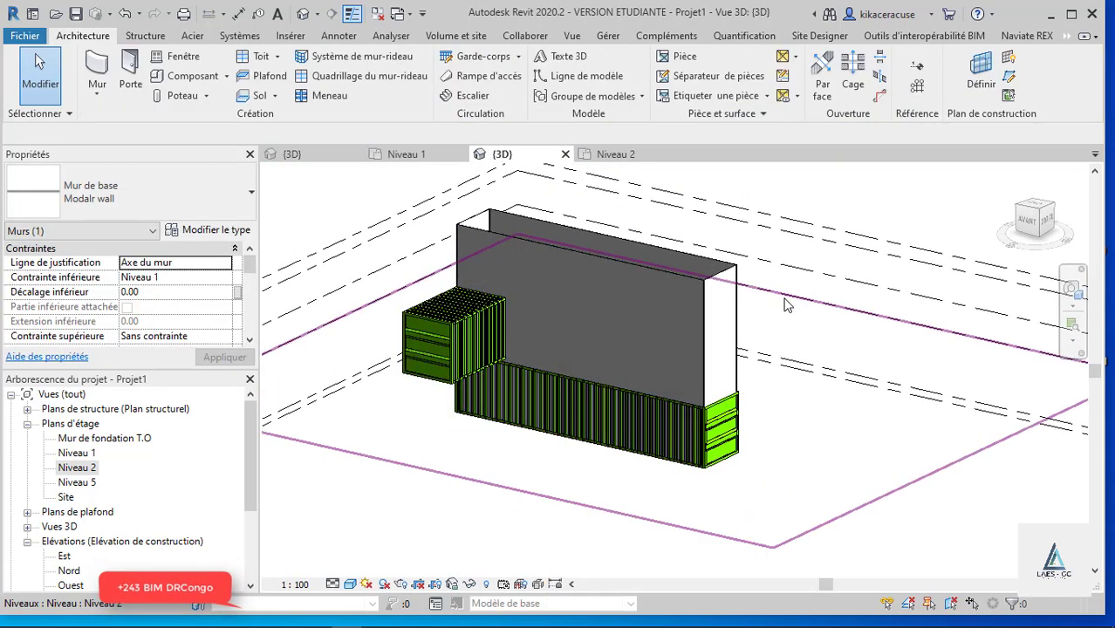
{"action": "left_click", "coordinate": [677, 279]}
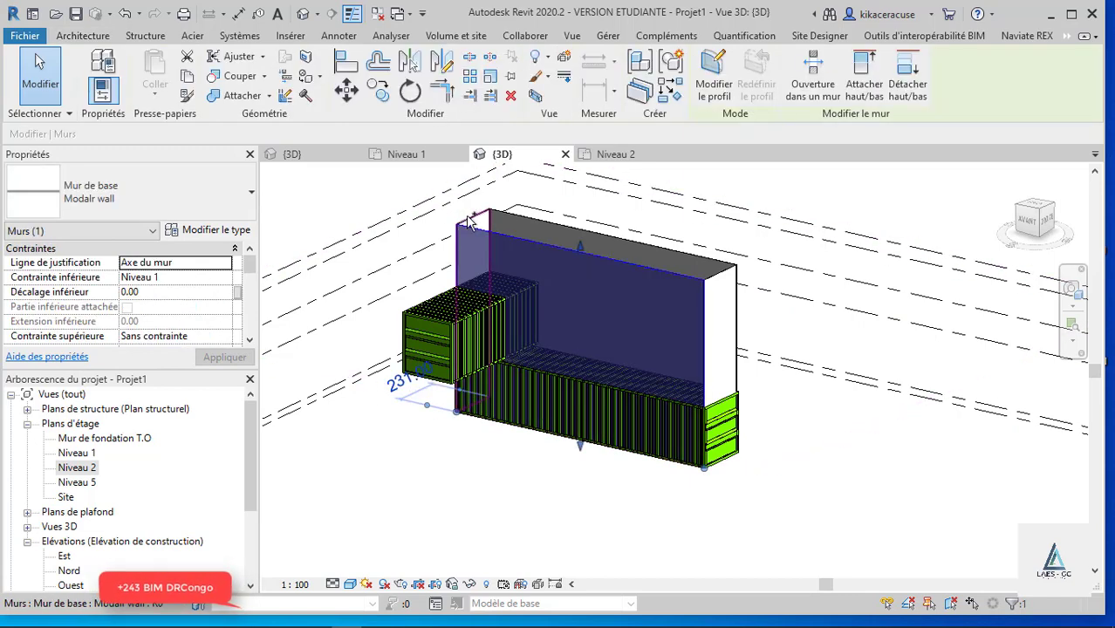
{"action": "key", "text": "Tab"}
{"action": "left_click", "coordinate": [495, 222]}
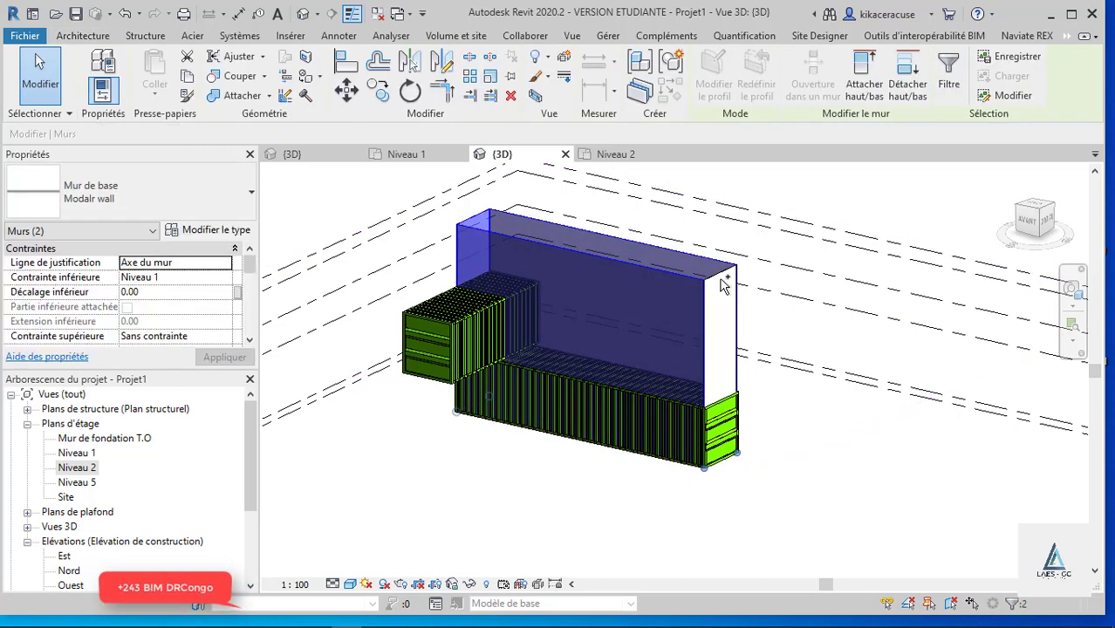
{"action": "left_click", "coordinate": [721, 282], "text": "ctrl"}
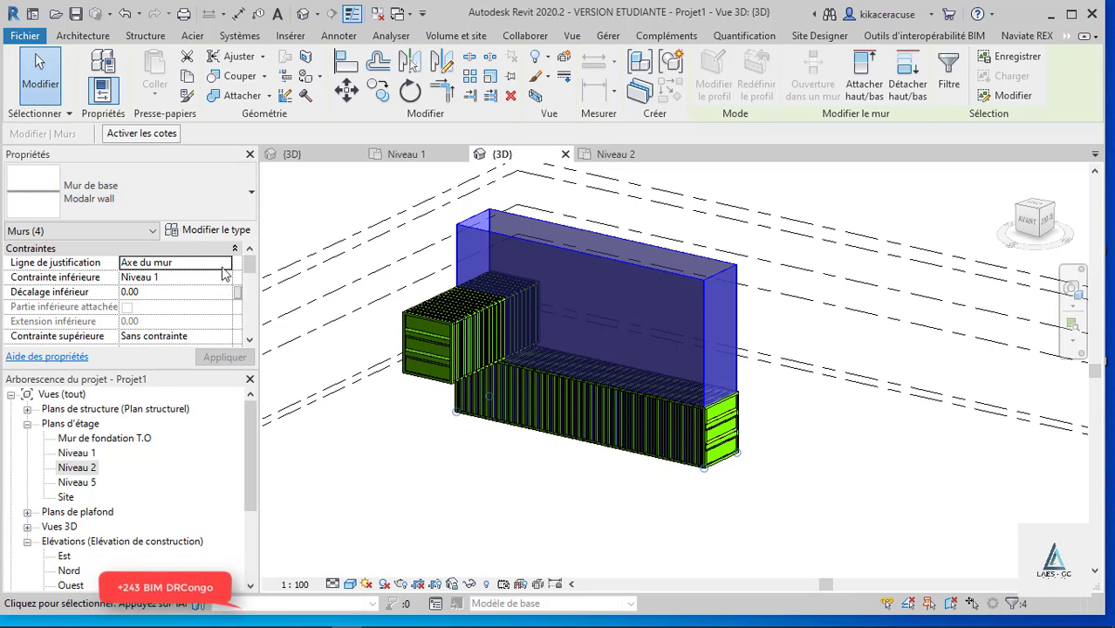
- Set the walls' base to Niveau 1 and top to the next level, making them 275 high
{"action": "left_click", "coordinate": [225, 280]}
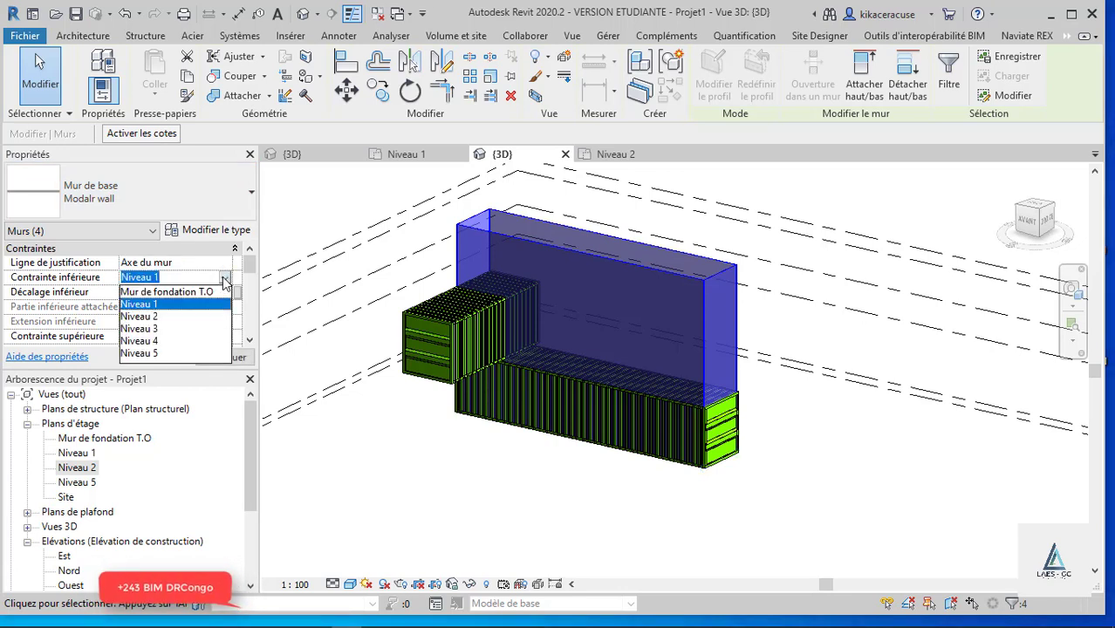
{"action": "left_click", "coordinate": [152, 305]}
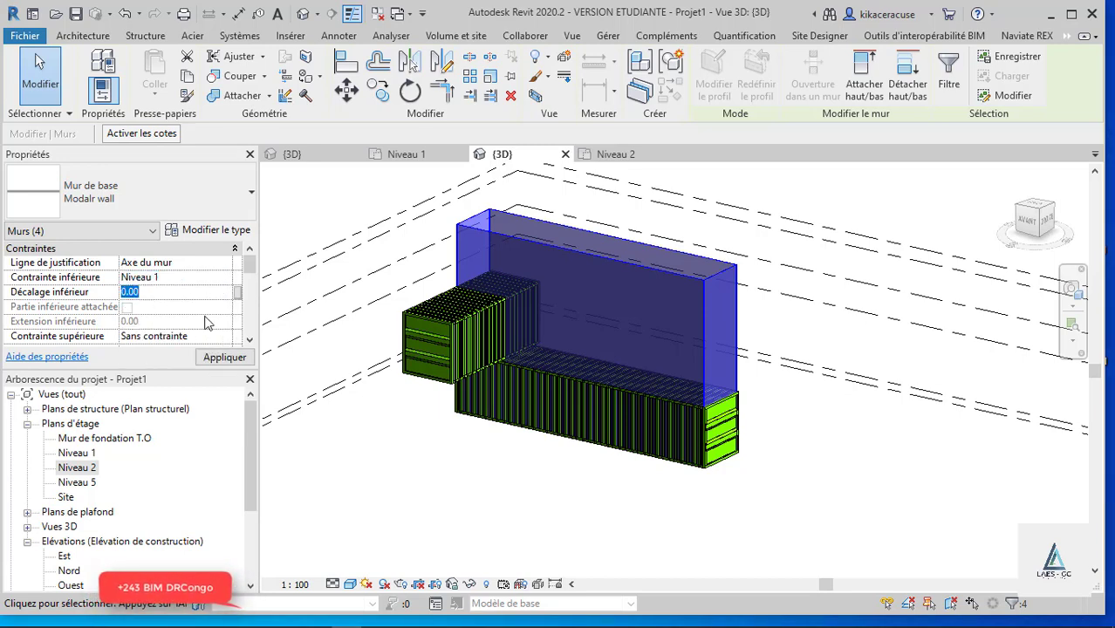
{"action": "scroll", "coordinate": [226, 310], "scroll_direction": "down", "scroll_amount": 5}
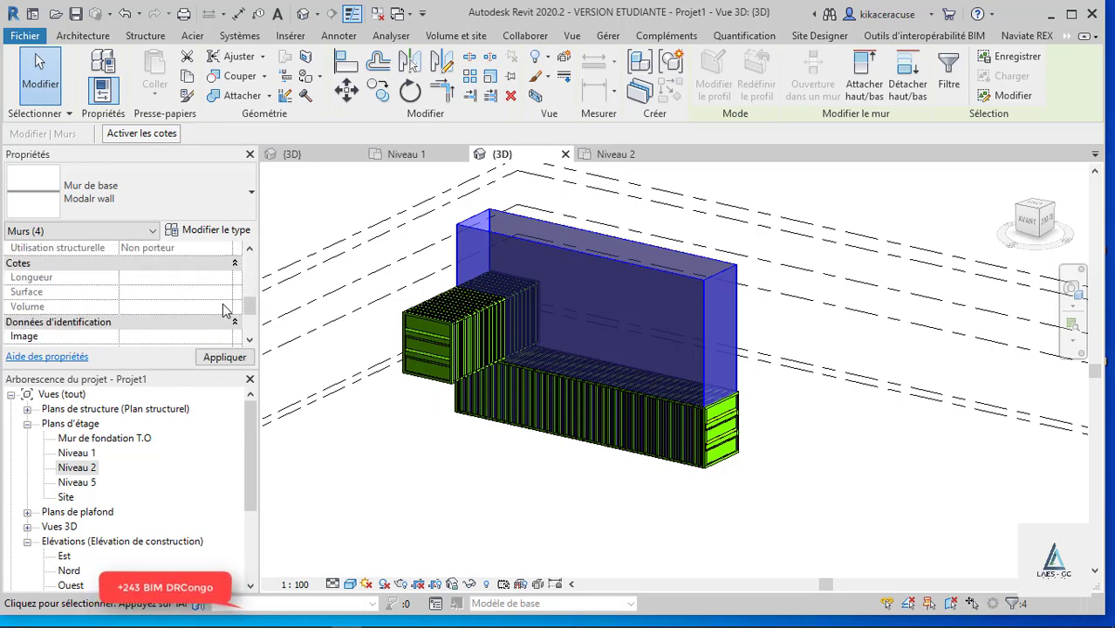
{"action": "scroll", "coordinate": [225, 310], "scroll_direction": "up", "scroll_amount": 3}
{"action": "scroll", "coordinate": [226, 310], "scroll_direction": "up", "scroll_amount": 1}
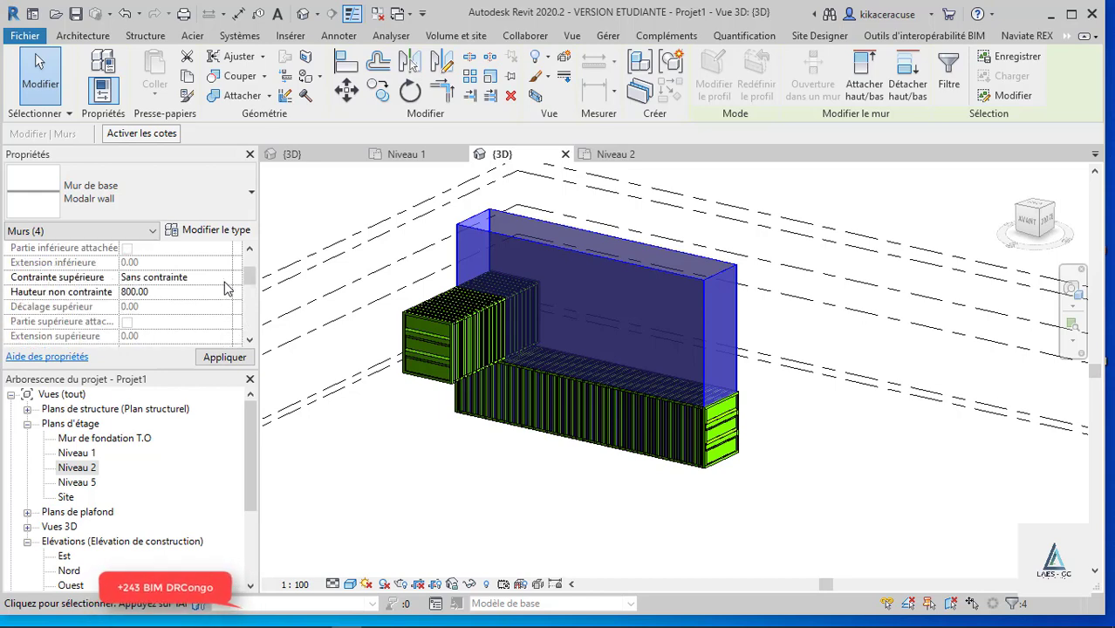
{"action": "left_click", "coordinate": [227, 277]}
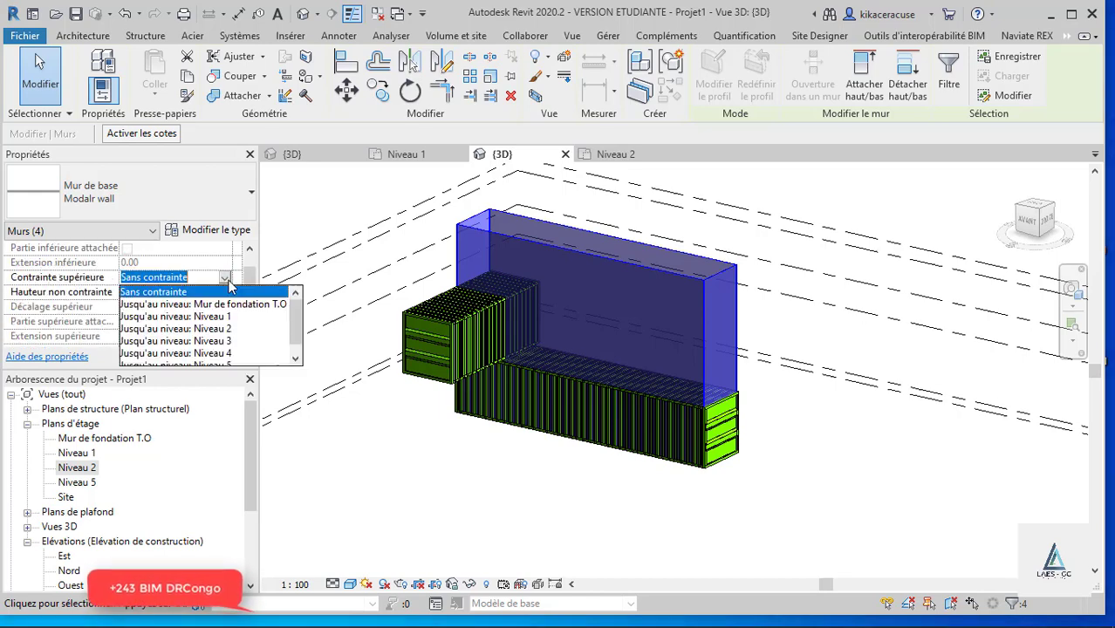
{"action": "left_click", "coordinate": [226, 339]}
{"action": "left_click", "coordinate": [214, 356]}
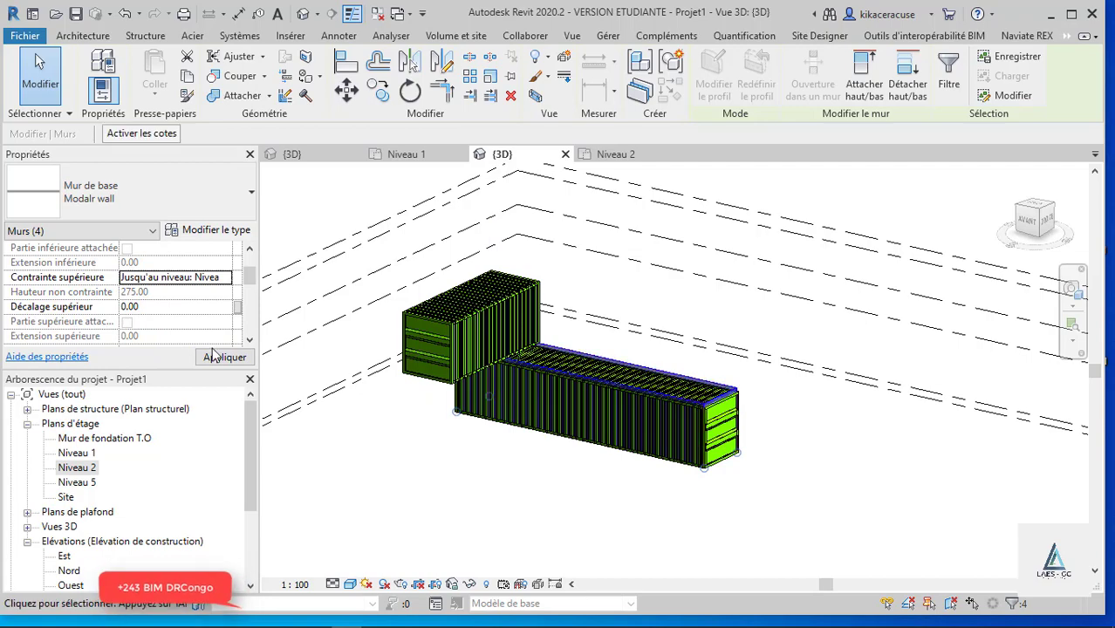
- Align the upper wall flush with the container's roof edge using AL
{"action": "scroll", "coordinate": [708, 375], "scroll_direction": "up", "scroll_amount": 3}
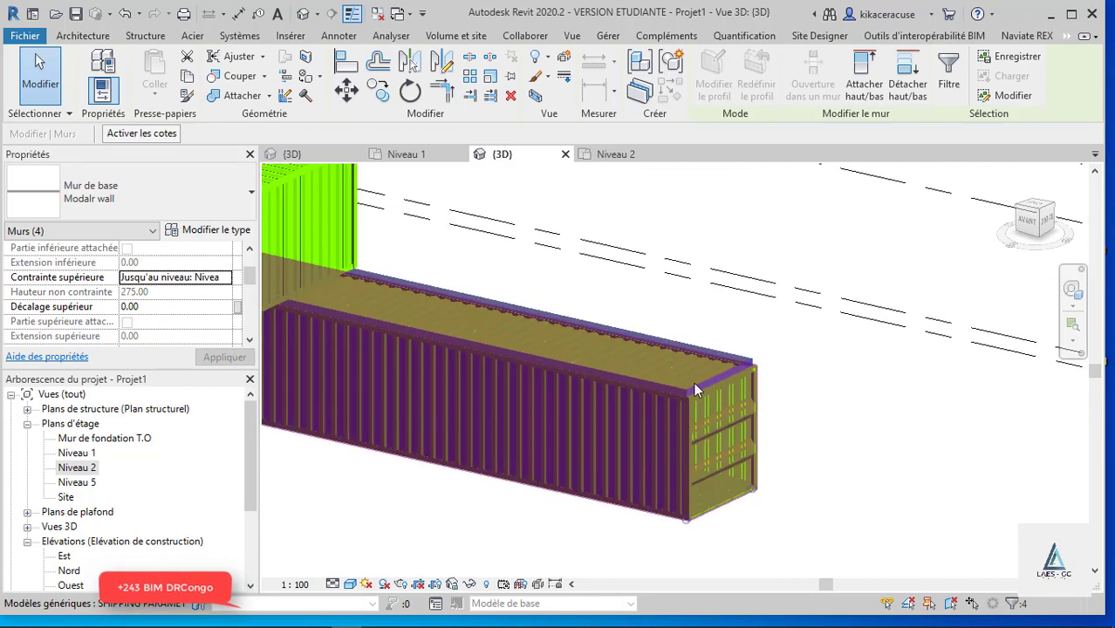
{"action": "scroll", "coordinate": [707, 373], "scroll_direction": "up", "scroll_amount": 3}
{"action": "scroll", "coordinate": [707, 372], "scroll_direction": "down", "scroll_amount": 3}
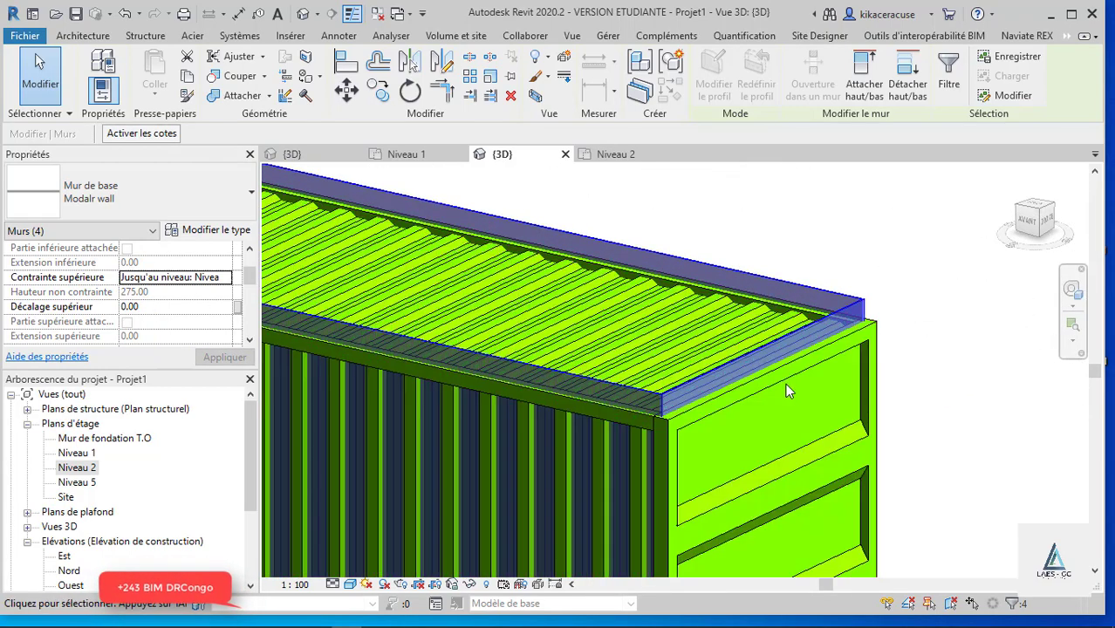
{"action": "scroll", "coordinate": [790, 391], "scroll_direction": "up", "scroll_amount": 3}
{"action": "left_click", "coordinate": [926, 299]}
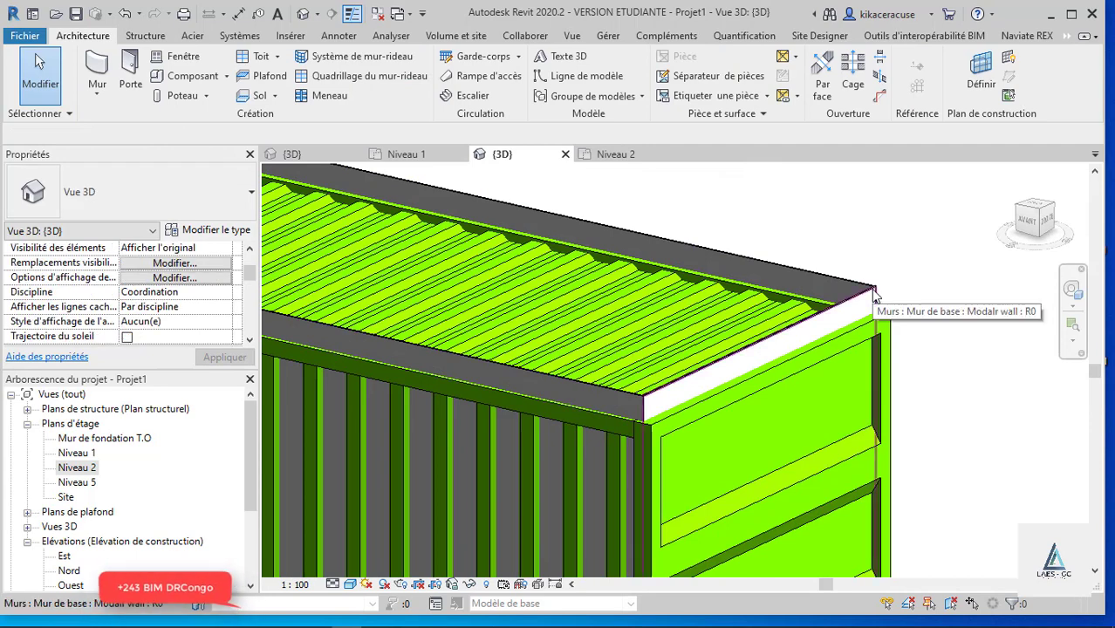
{"action": "key", "text": "a"}
{"action": "key", "text": "l"}
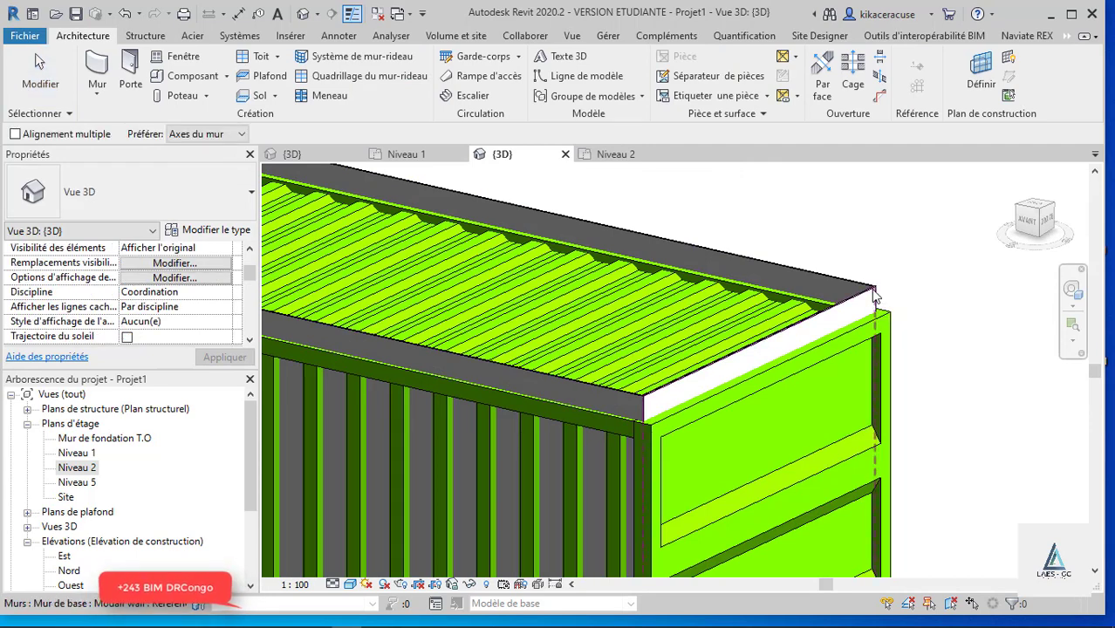
{"action": "scroll", "coordinate": [803, 377], "scroll_direction": "up", "scroll_amount": 2}
{"action": "scroll", "coordinate": [804, 370], "scroll_direction": "down", "scroll_amount": 1}
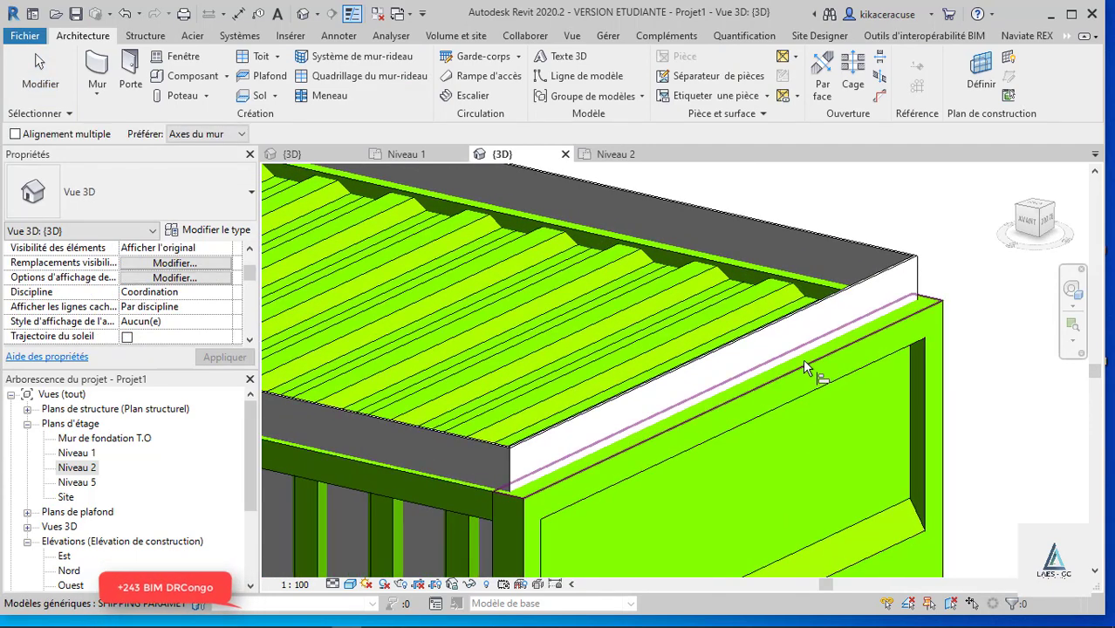
{"action": "left_click", "coordinate": [796, 323]}
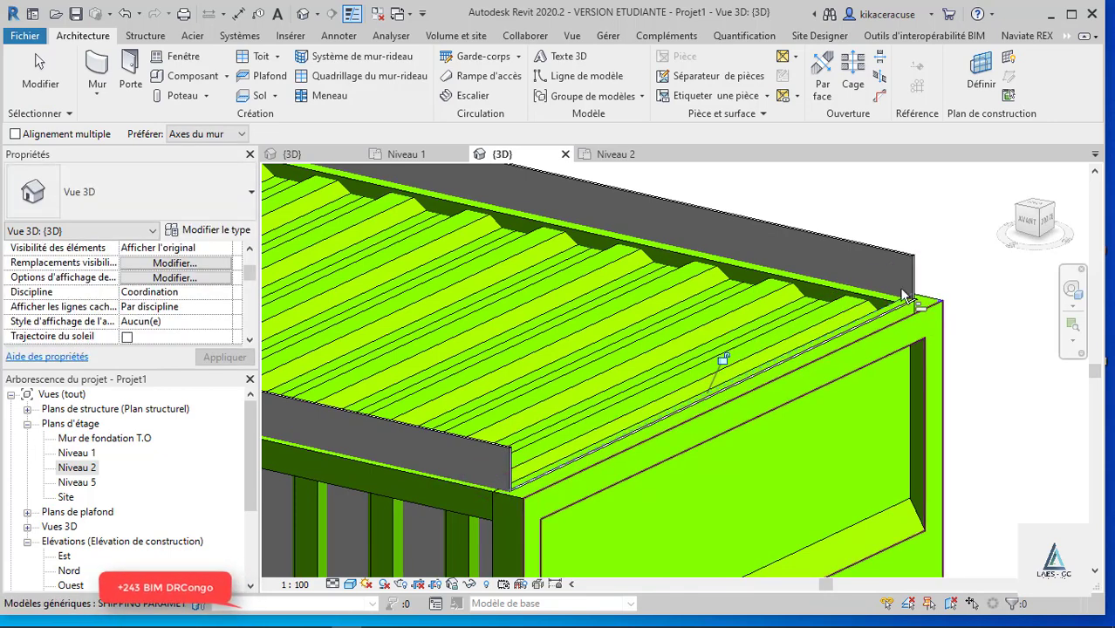
{"action": "key", "text": "Escape"}
{"action": "key", "text": "Escape"}
- Zoom to fit, check the Niveau 2 plan, then return to the 3D view
{"action": "key", "text": "z"}
{"action": "key", "text": "f"}
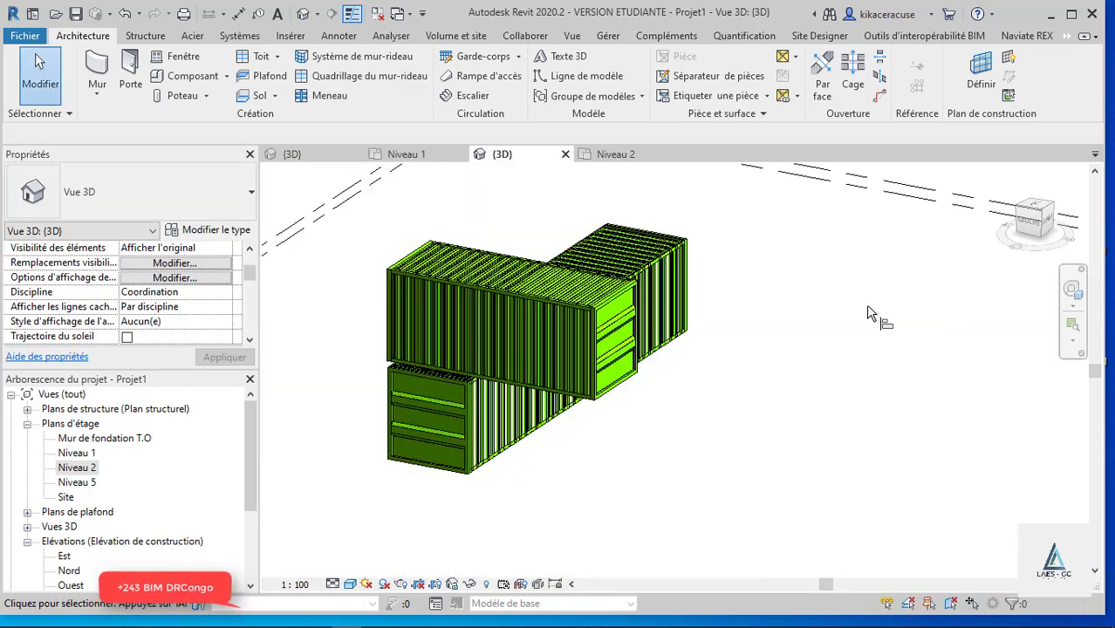
{"action": "double_click", "coordinate": [75, 470]}
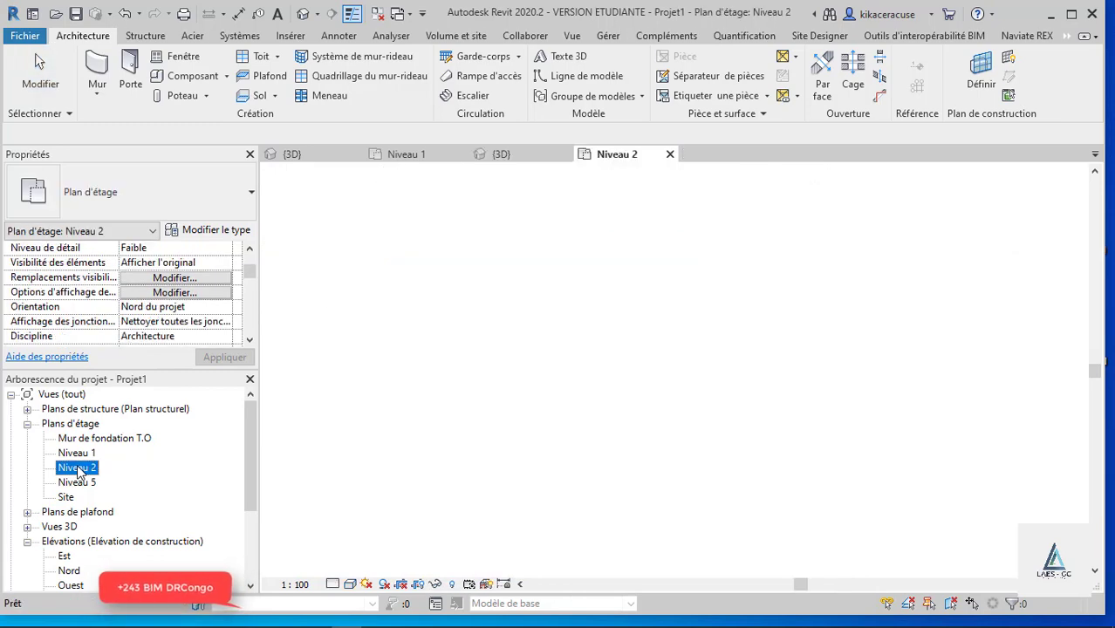
{"action": "scroll", "coordinate": [429, 251], "scroll_direction": "up", "scroll_amount": 5}
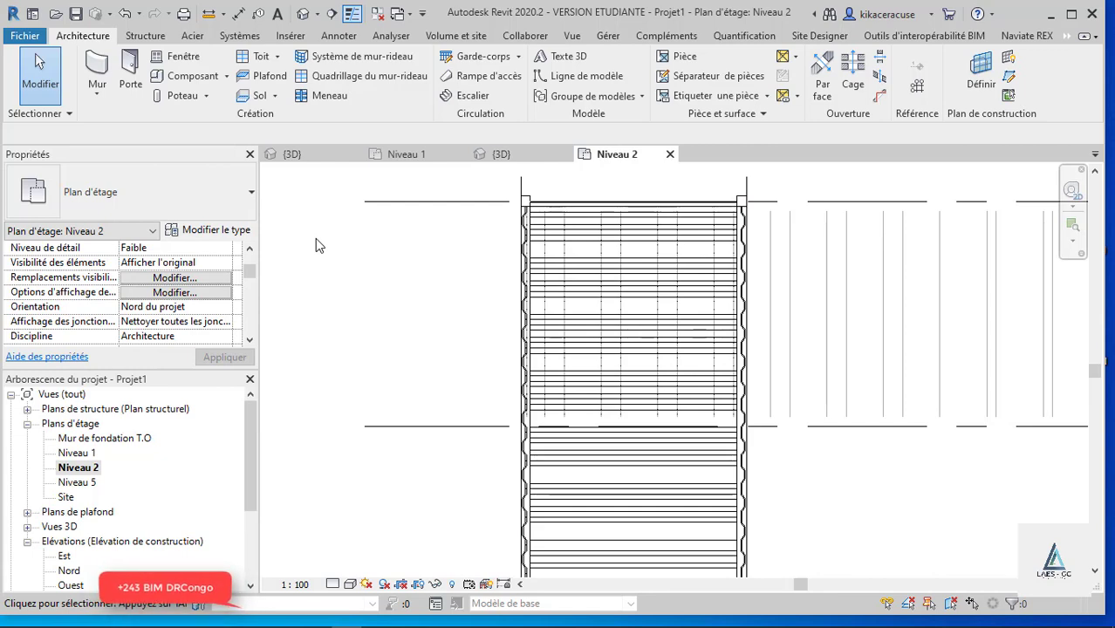
{"action": "scroll", "coordinate": [315, 242], "scroll_direction": "up", "scroll_amount": 5}
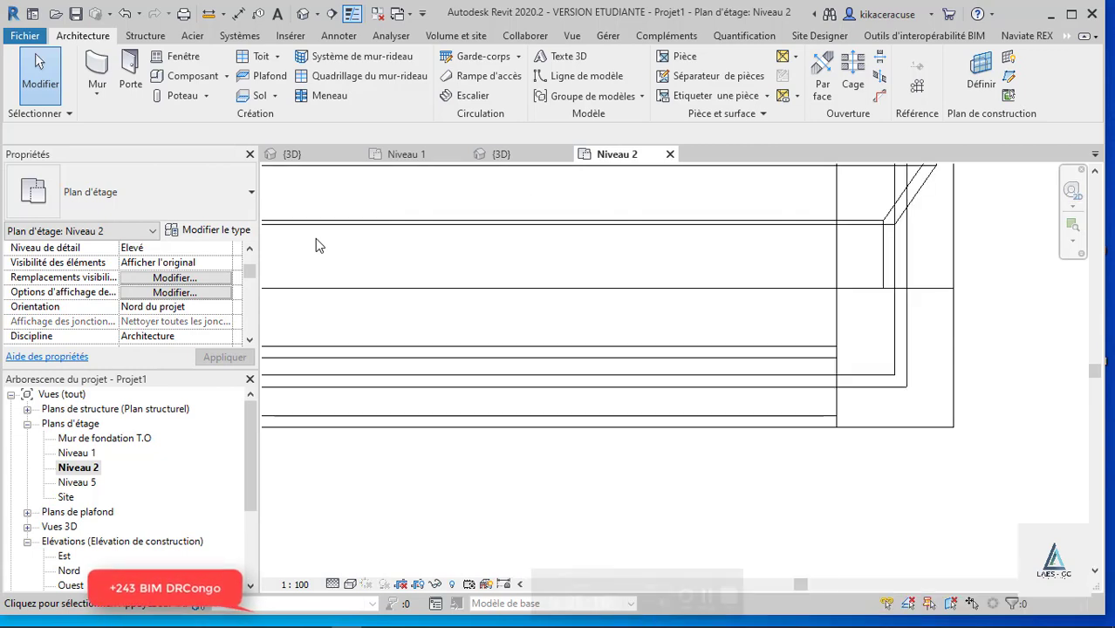
{"action": "left_click", "coordinate": [303, 14]}
{"action": "scroll", "coordinate": [580, 294], "scroll_direction": "down", "scroll_amount": 2}
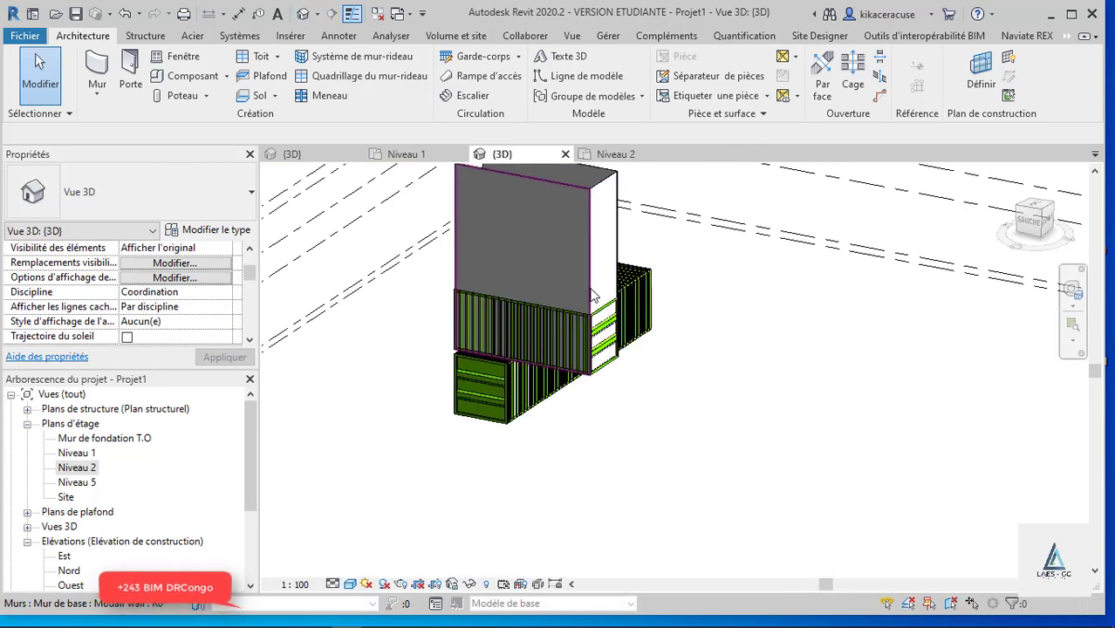
- Select the four walls of the upper wall box in the 3D view
{"action": "middle_click_drag", "start_coordinate": [594, 297], "coordinate": [534, 219], "text": "shift"}
{"action": "scroll", "coordinate": [534, 219], "scroll_direction": "up", "scroll_amount": 1}
{"action": "scroll", "coordinate": [497, 220], "scroll_direction": "up", "scroll_amount": 1}
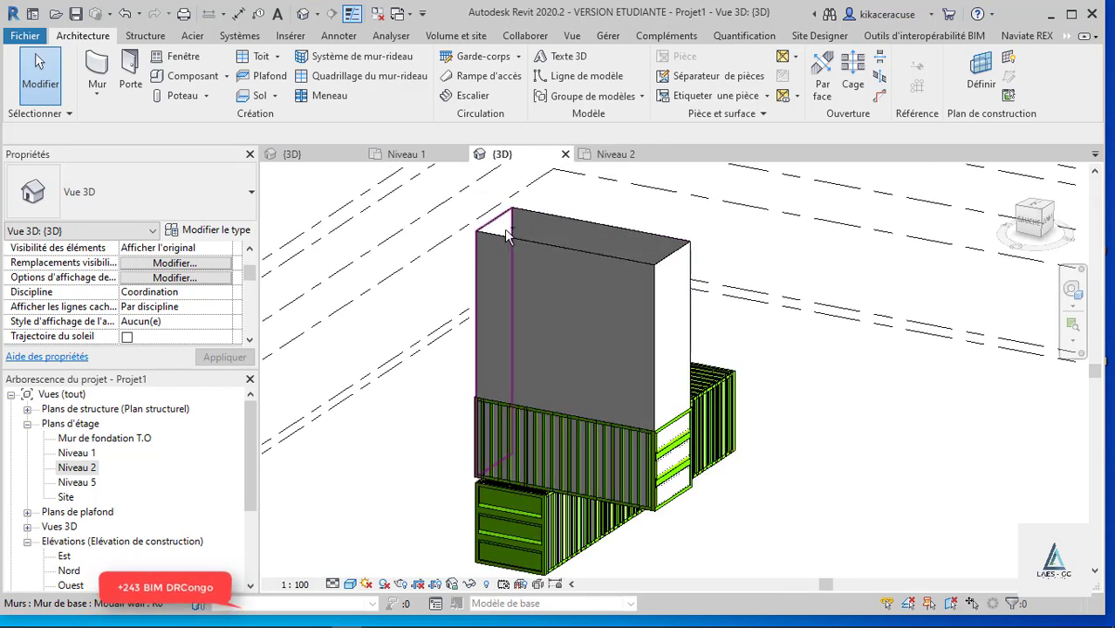
{"action": "left_click", "coordinate": [508, 234]}
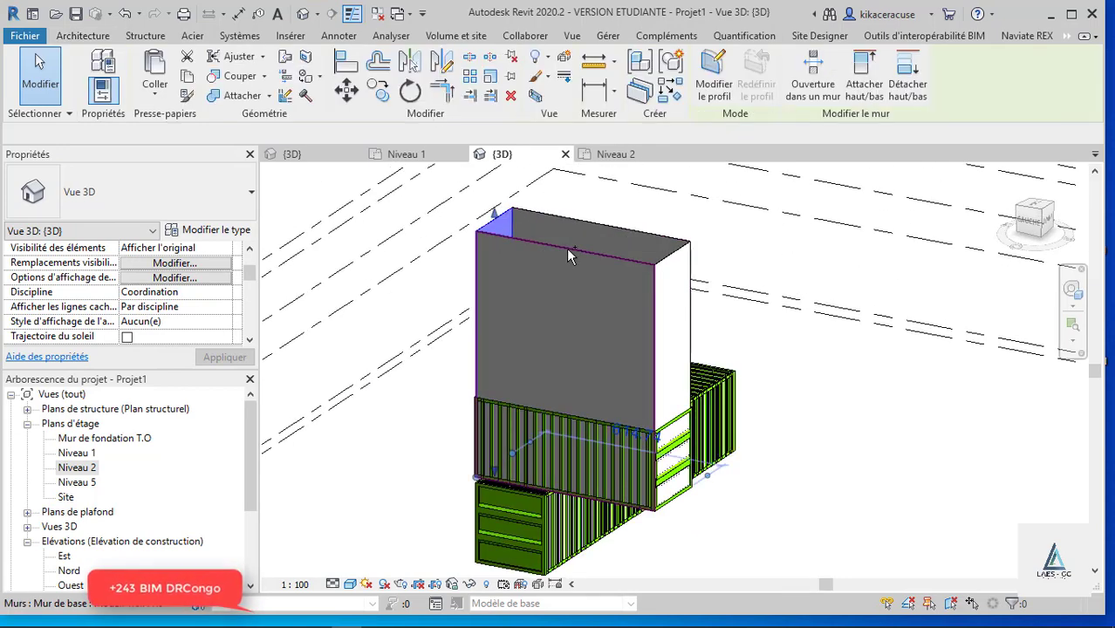
{"action": "left_click", "coordinate": [626, 234], "text": "ctrl"}
{"action": "left_click", "coordinate": [674, 258], "text": "ctrl"}
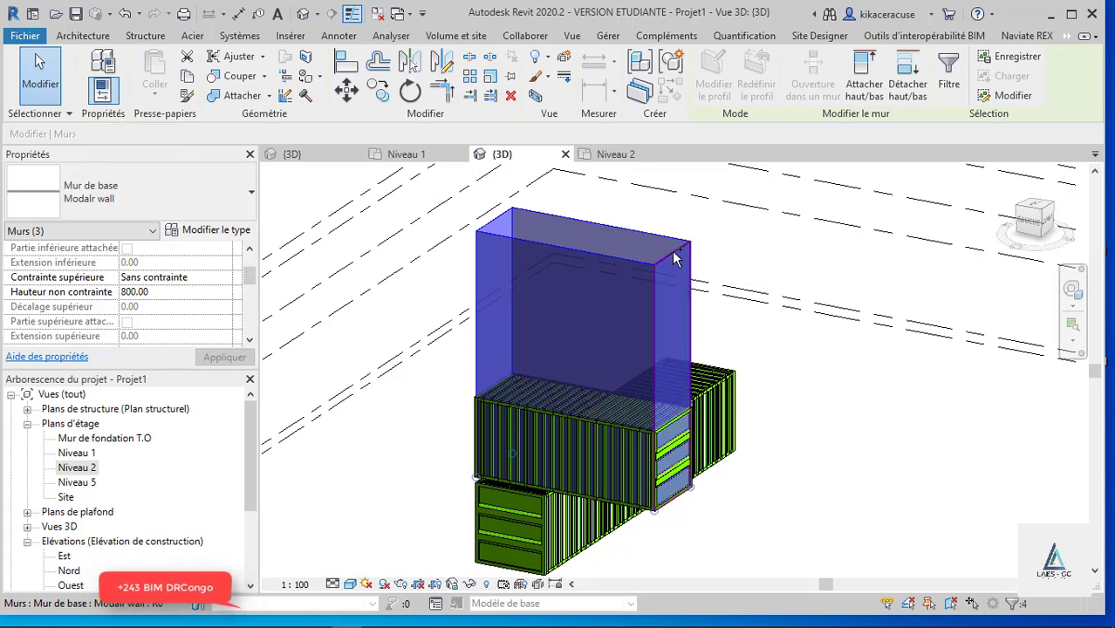
{"action": "left_click", "coordinate": [675, 257], "text": "ctrl"}
- Set the walls' base to Niveau 2 and top to Niveau 3, and apply
{"action": "scroll", "coordinate": [225, 261], "scroll_direction": "up", "scroll_amount": 2}
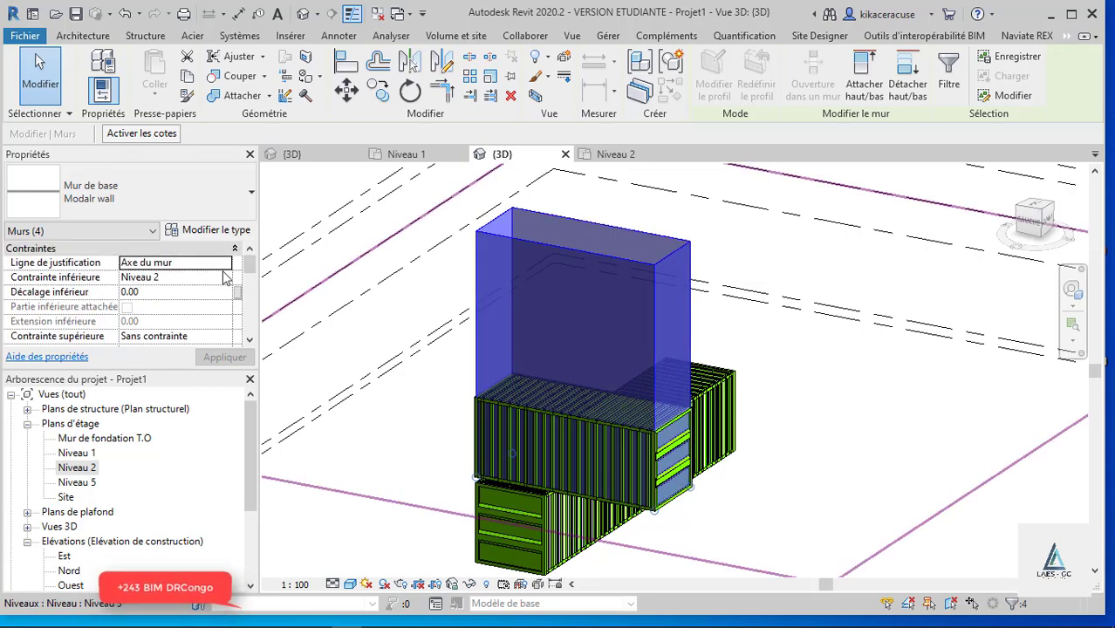
{"action": "left_click", "coordinate": [220, 279]}
{"action": "left_click", "coordinate": [224, 278]}
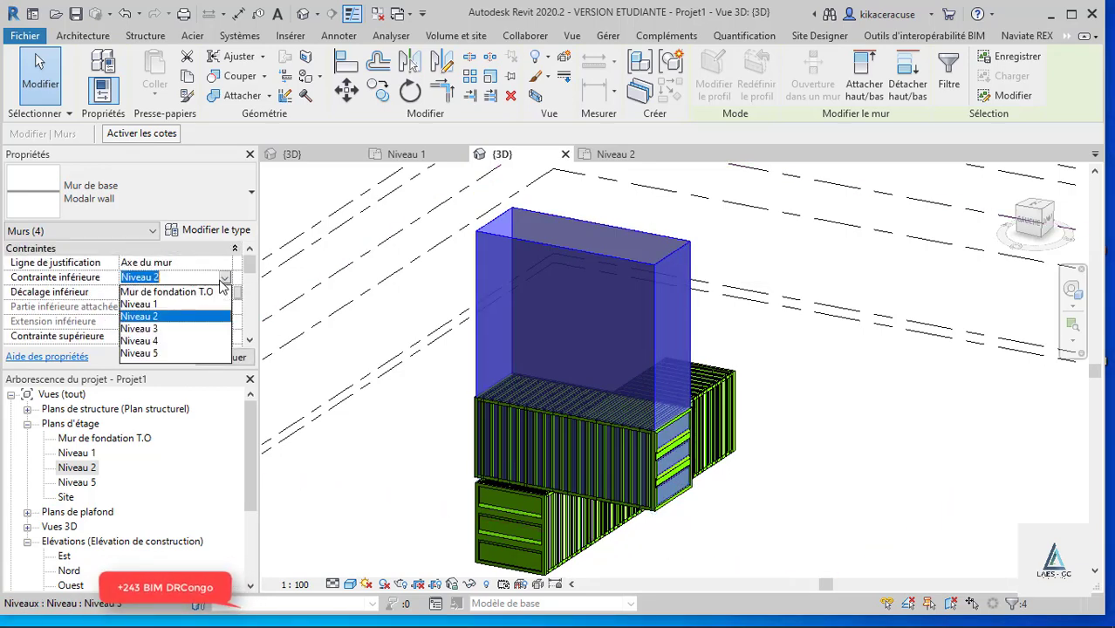
{"action": "left_click", "coordinate": [189, 317]}
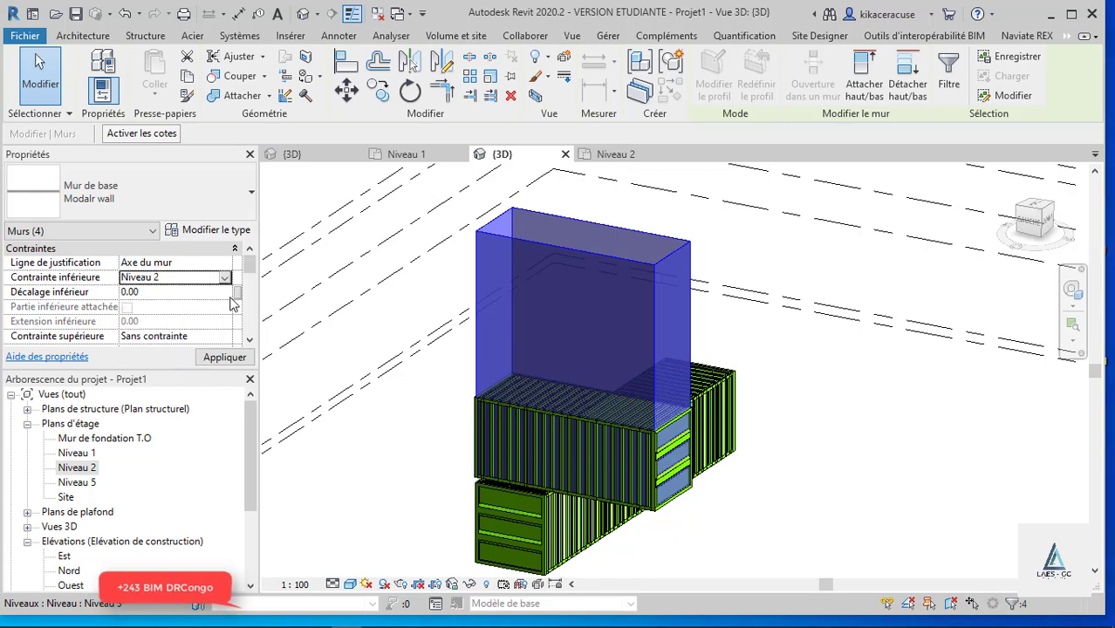
{"action": "scroll", "coordinate": [229, 295], "scroll_direction": "down", "scroll_amount": 2}
{"action": "left_click", "coordinate": [227, 262]}
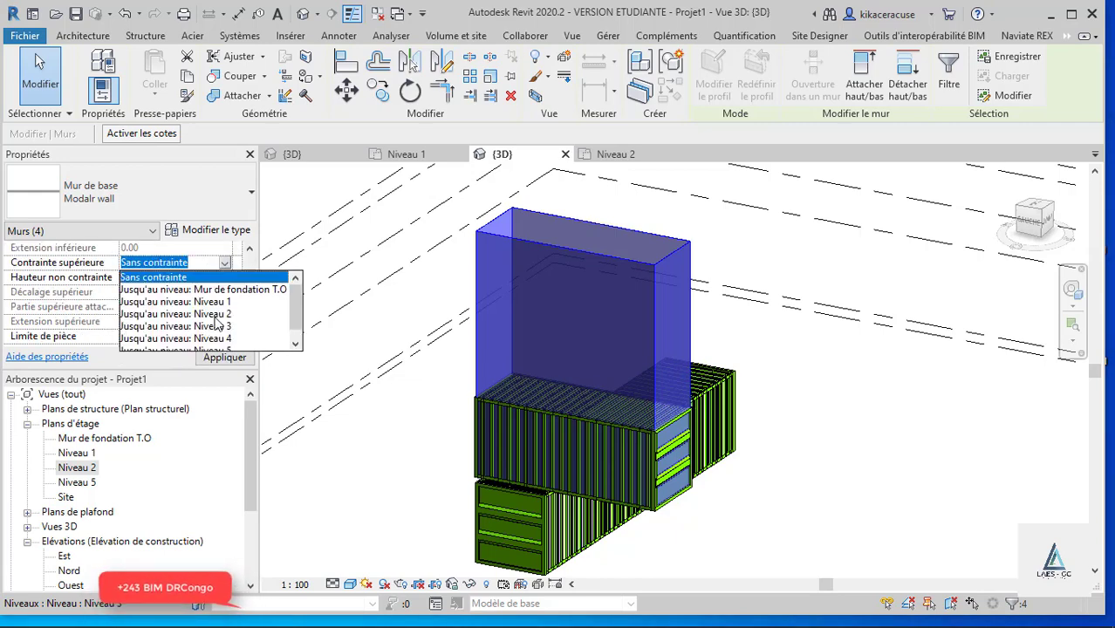
{"action": "left_click", "coordinate": [216, 325]}
{"action": "left_click", "coordinate": [229, 356]}
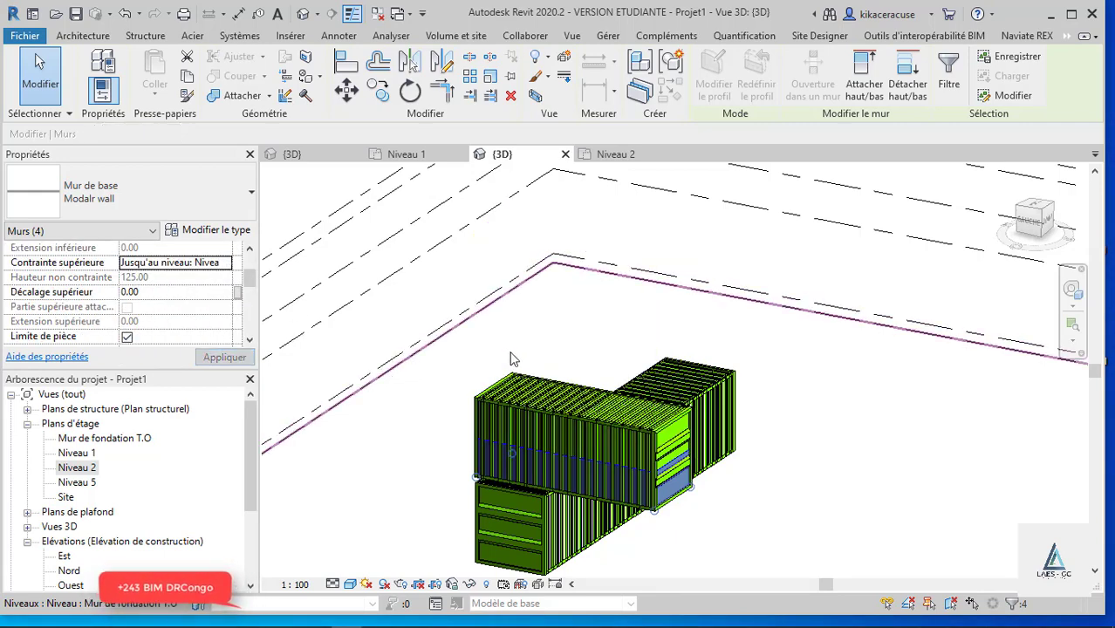
- Raise the walls' top constraint to a higher level and apply
{"action": "left_click", "coordinate": [647, 434]}
{"action": "scroll", "coordinate": [629, 468], "scroll_direction": "up", "scroll_amount": 2}
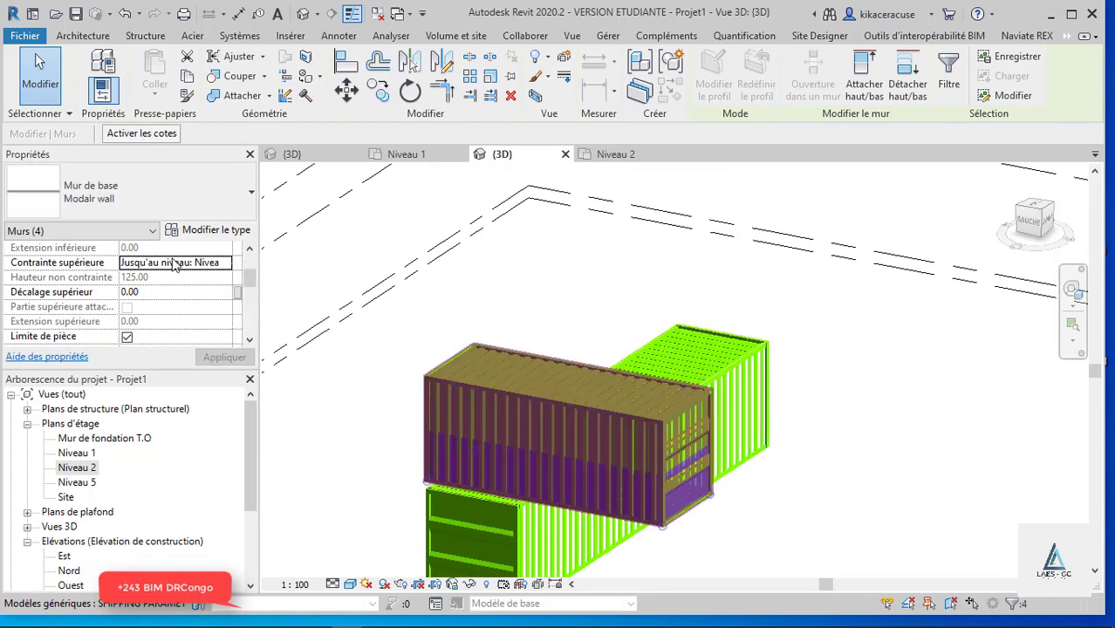
{"action": "left_click", "coordinate": [227, 263]}
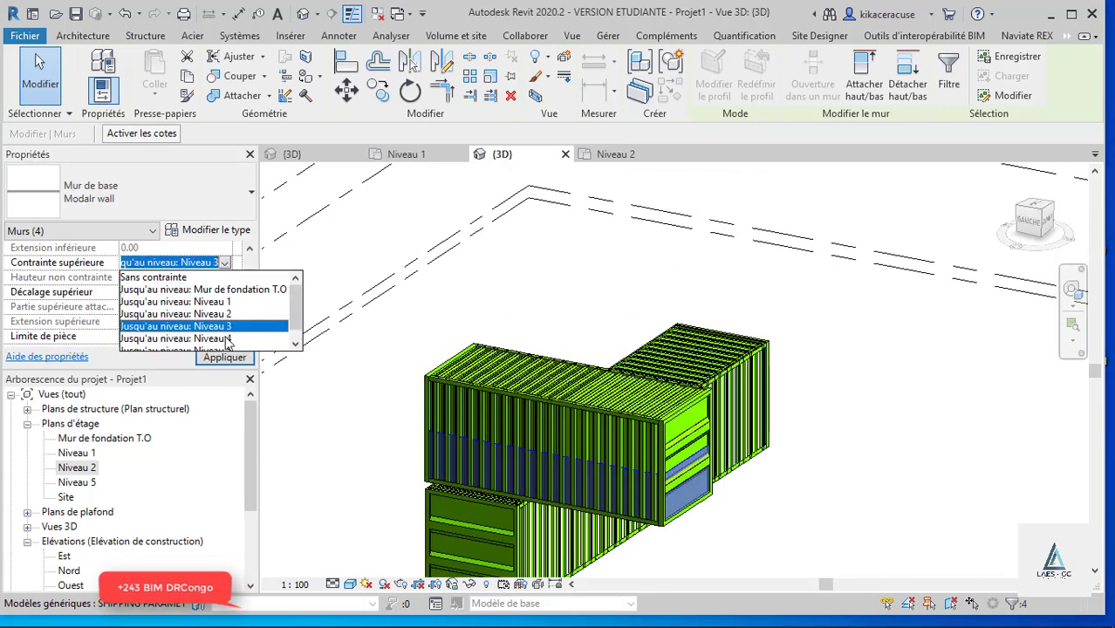
{"action": "left_click", "coordinate": [227, 339]}
{"action": "left_click", "coordinate": [225, 357]}
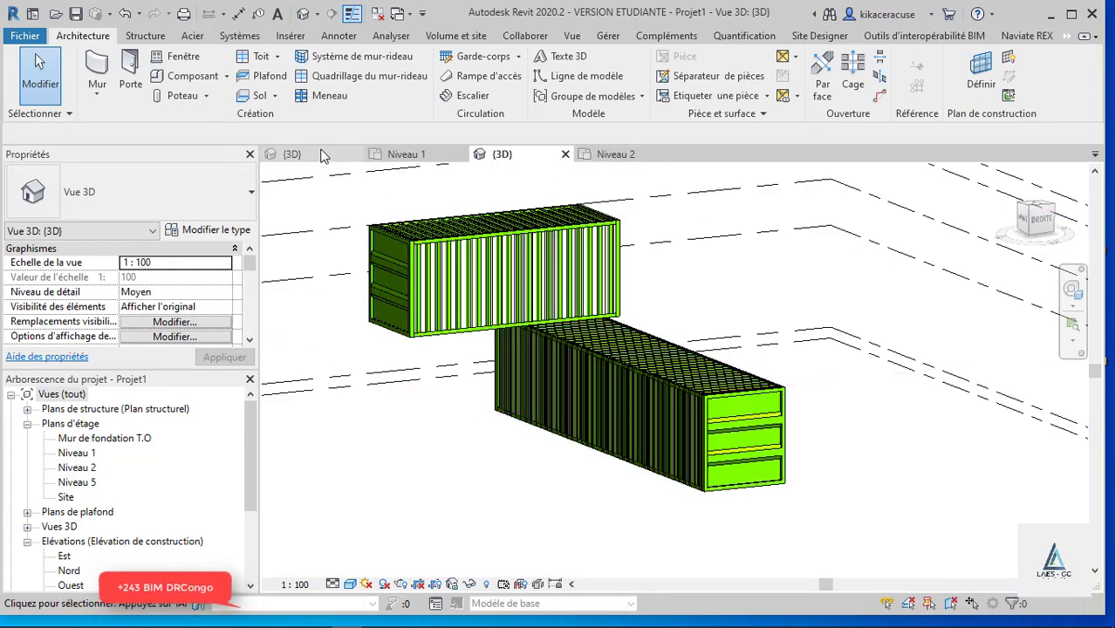
- On the Niveau 2 plan, place a 0915 x 2134mm door in the upper container wall
{"action": "left_click", "coordinate": [615, 155]}
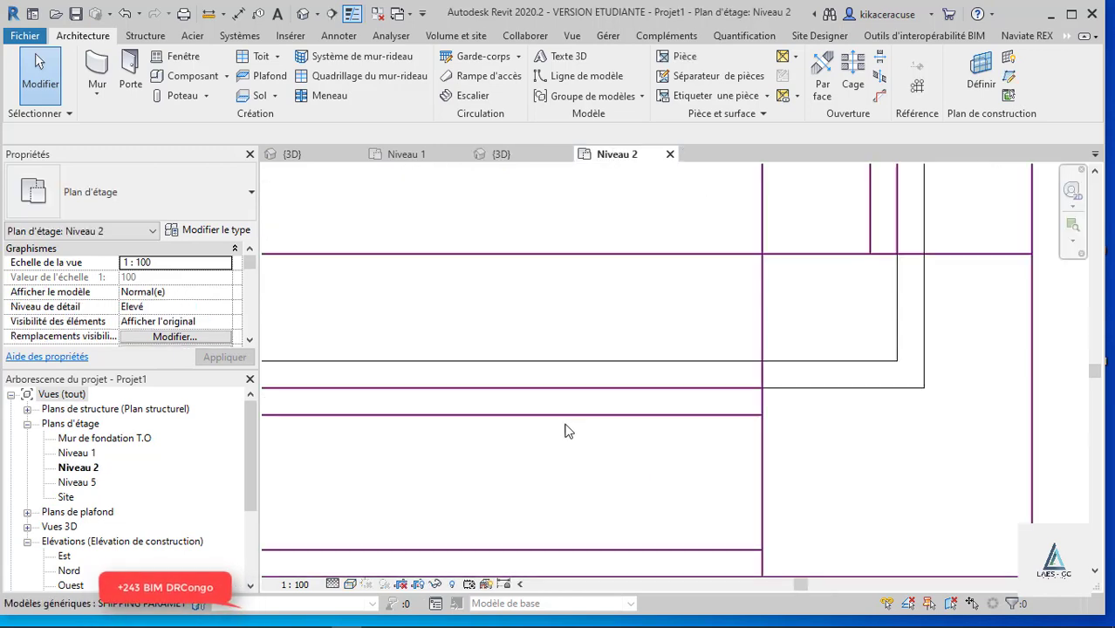
{"action": "scroll", "coordinate": [565, 430], "scroll_direction": "down", "scroll_amount": 2}
{"action": "scroll", "coordinate": [567, 428], "scroll_direction": "down", "scroll_amount": 3}
{"action": "scroll", "coordinate": [611, 428], "scroll_direction": "down", "scroll_amount": 3}
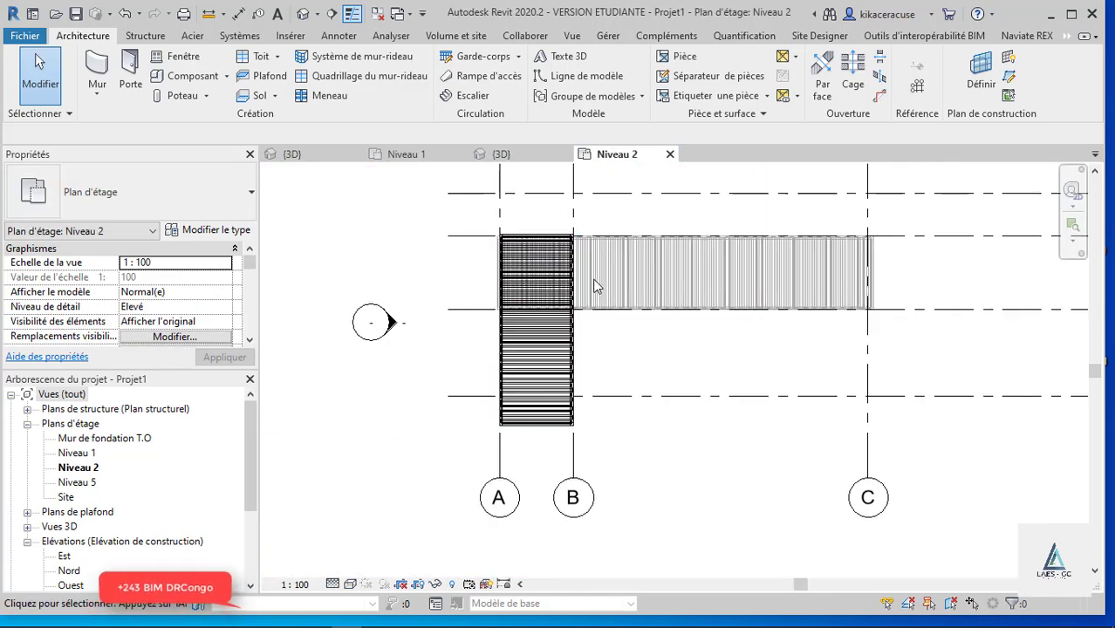
{"action": "scroll", "coordinate": [584, 288], "scroll_direction": "up", "scroll_amount": 3}
{"action": "scroll", "coordinate": [580, 288], "scroll_direction": "up", "scroll_amount": 2}
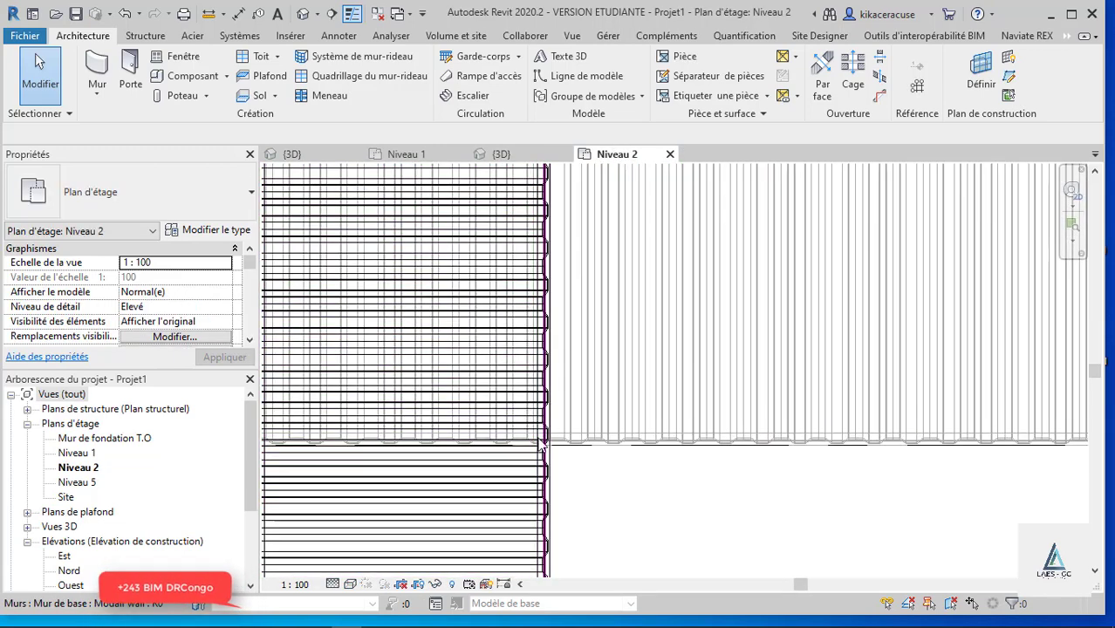
{"action": "scroll", "coordinate": [541, 446], "scroll_direction": "up", "scroll_amount": 2}
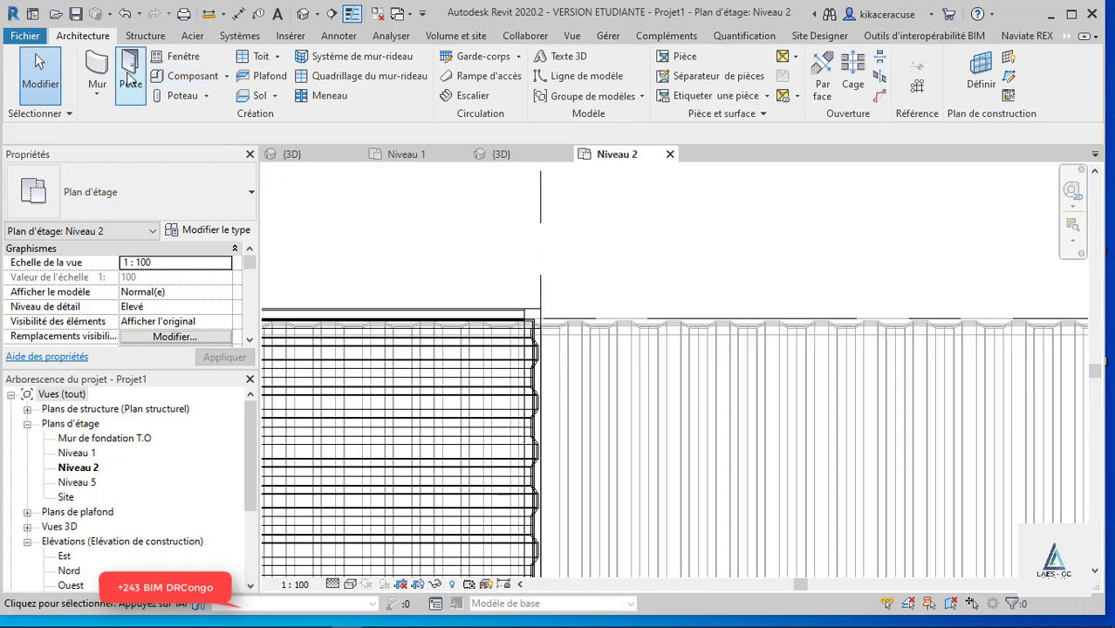
{"action": "left_click", "coordinate": [127, 63]}
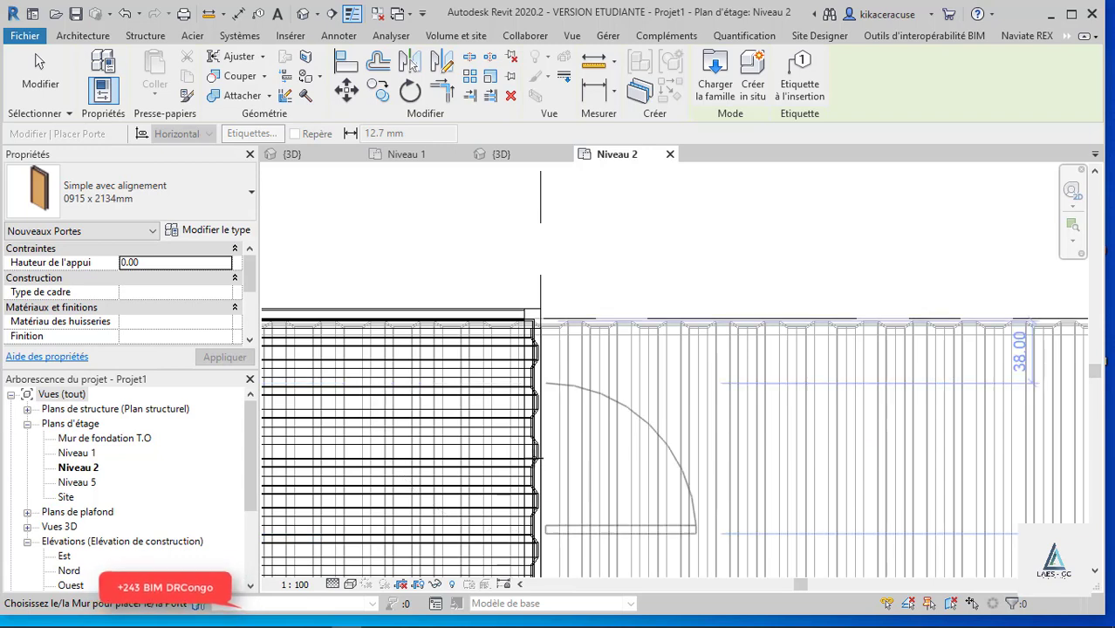
{"action": "scroll", "coordinate": [538, 458], "scroll_direction": "up", "scroll_amount": 2}
{"action": "scroll", "coordinate": [538, 454], "scroll_direction": "down", "scroll_amount": 2}
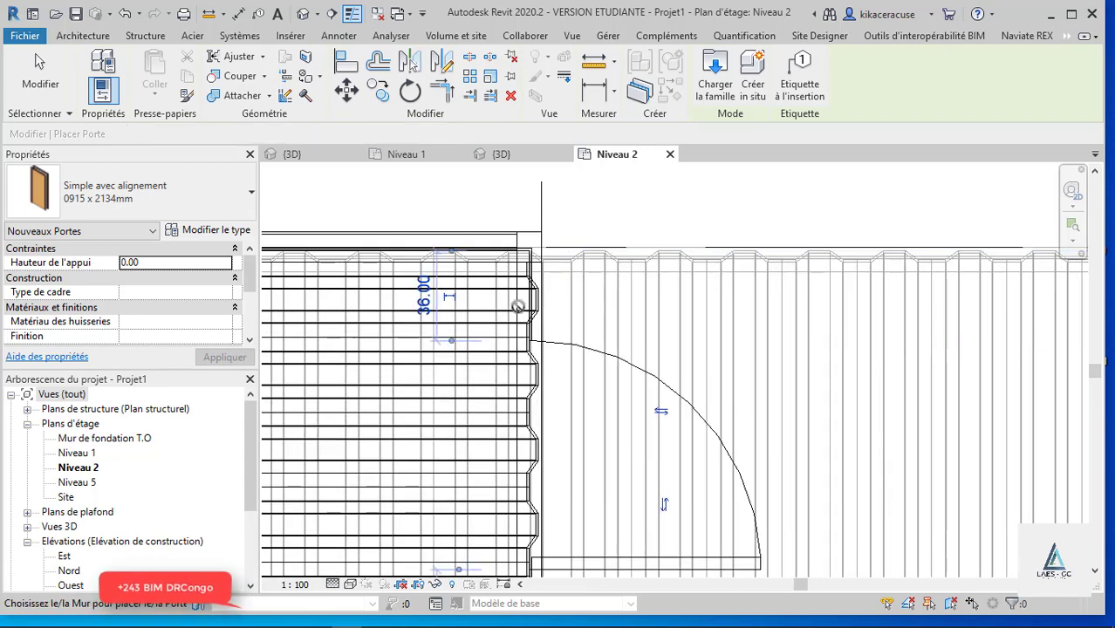
{"action": "scroll", "coordinate": [518, 304], "scroll_direction": "down", "scroll_amount": 1}
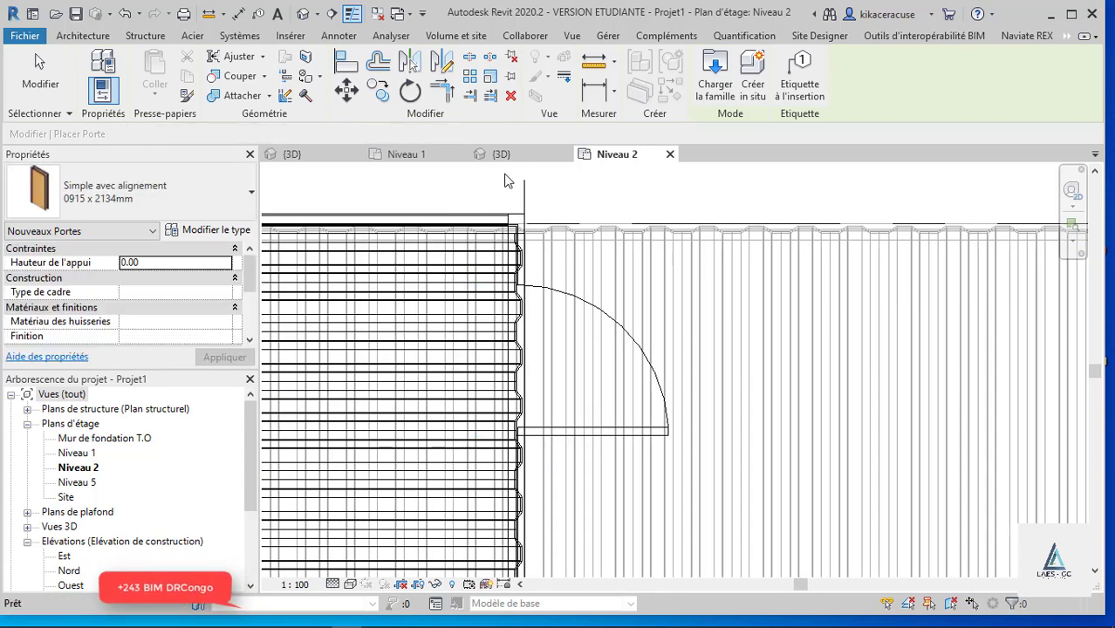
- Check the door in 3D, then delete it from the Niveau 2 plan
{"action": "left_click", "coordinate": [503, 155]}
{"action": "scroll", "coordinate": [601, 250], "scroll_direction": "up", "scroll_amount": 2}
{"action": "scroll", "coordinate": [601, 250], "scroll_direction": "up", "scroll_amount": 2}
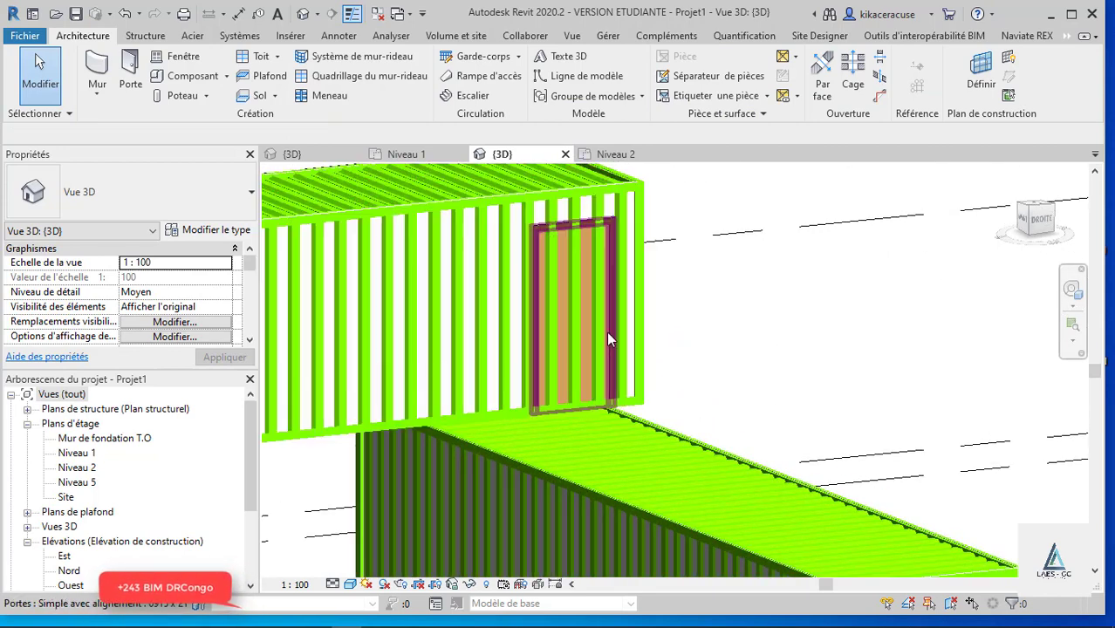
{"action": "scroll", "coordinate": [608, 345], "scroll_direction": "up", "scroll_amount": 2}
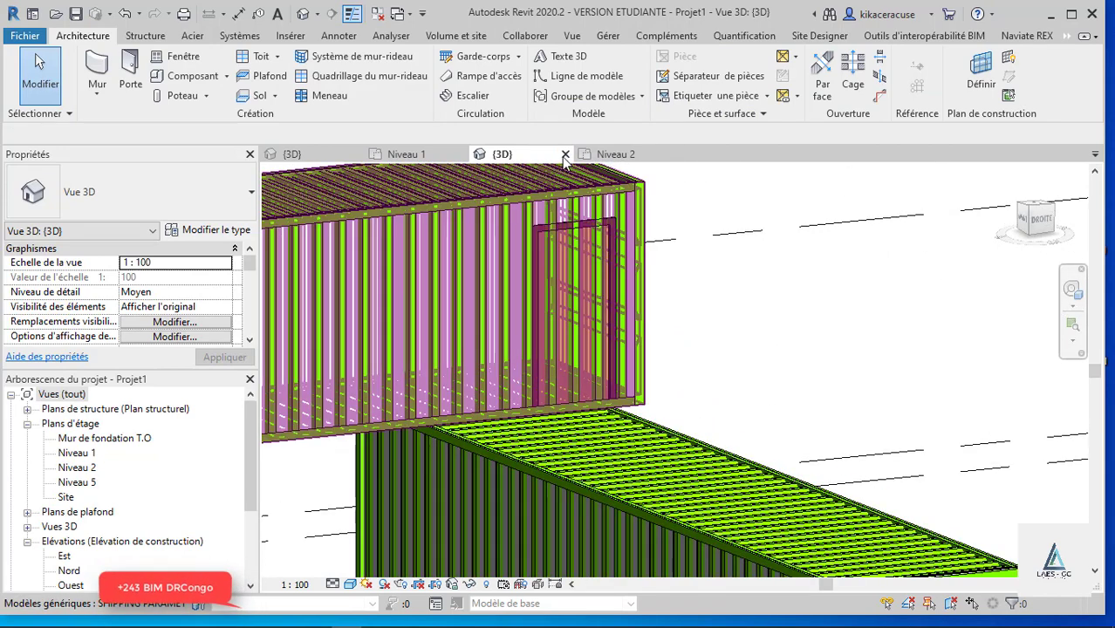
{"action": "left_click", "coordinate": [616, 155]}
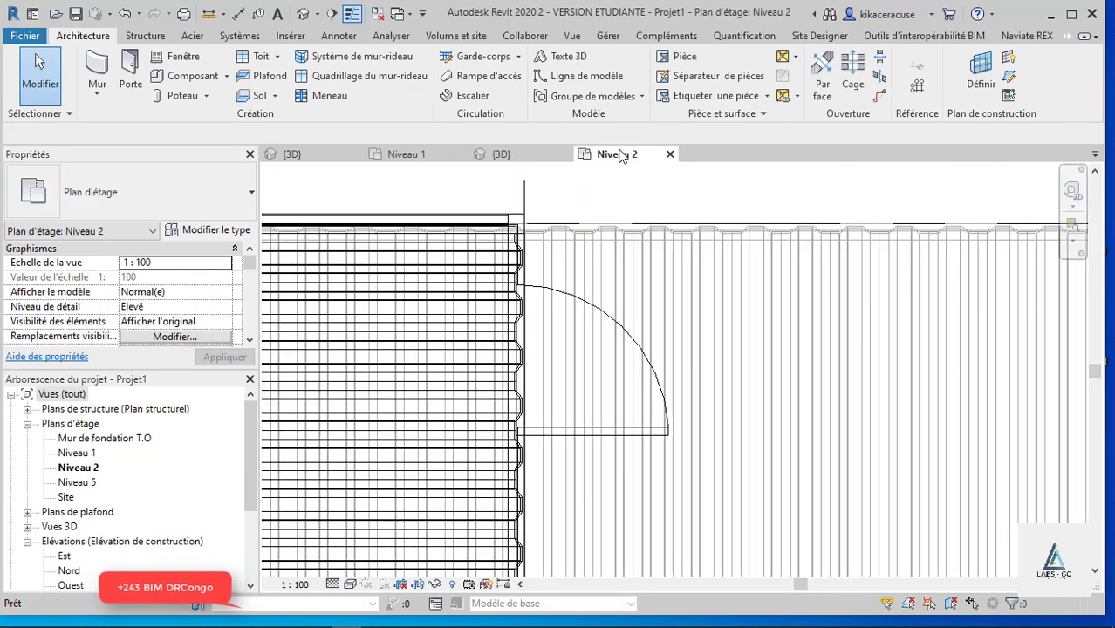
{"action": "left_click", "coordinate": [624, 343]}
{"action": "key", "text": "Delete"}
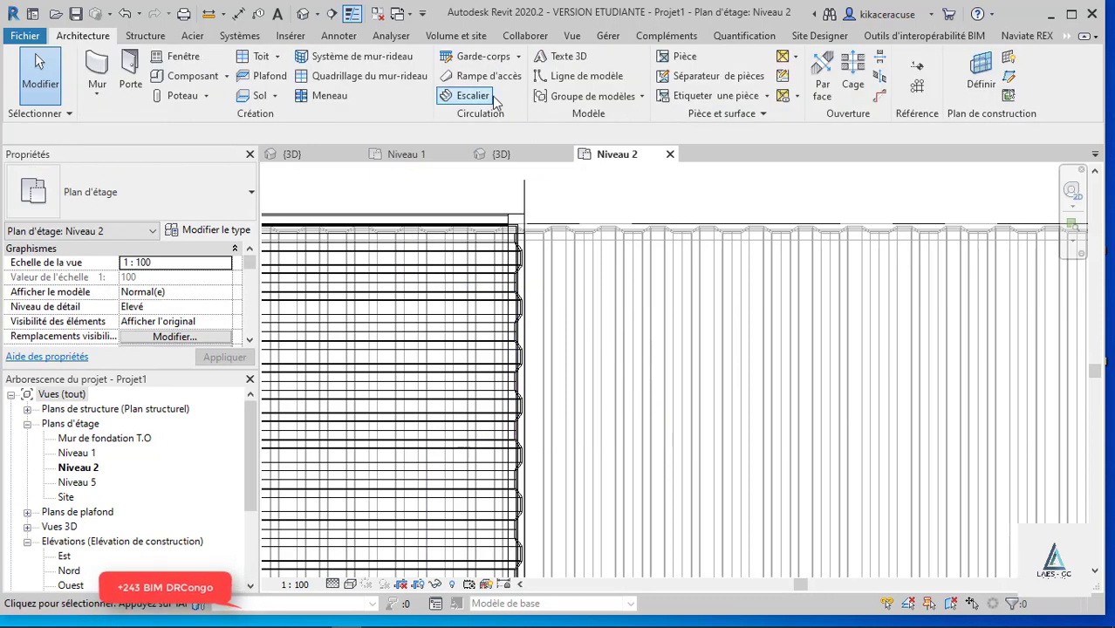
- Load a glazed door family and place the door in the upper container's wall
{"action": "left_click", "coordinate": [128, 63]}
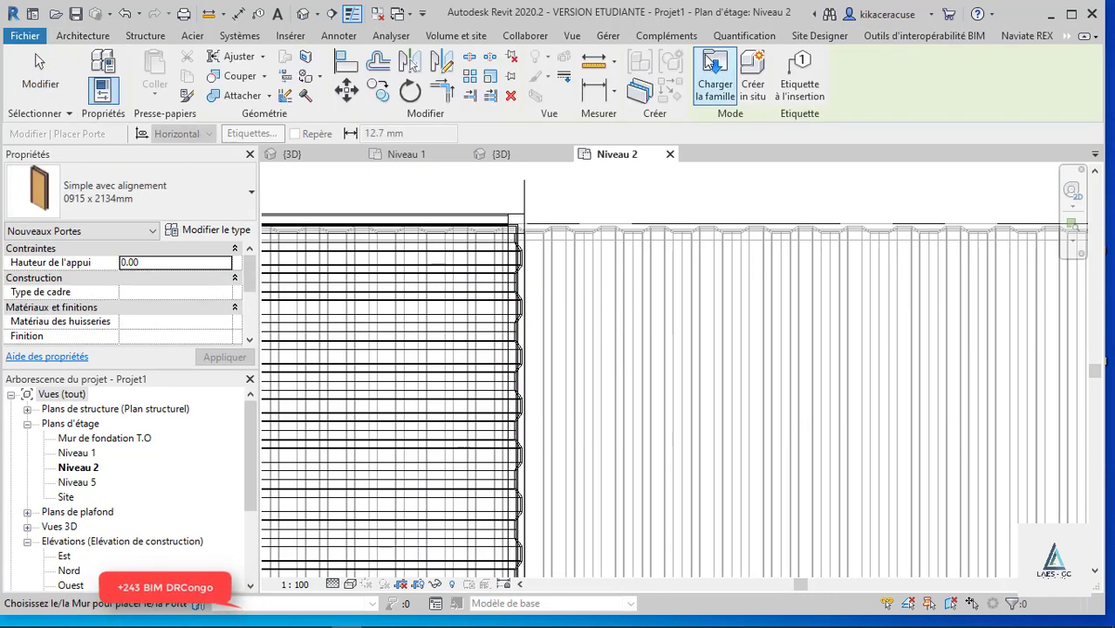
{"action": "left_click", "coordinate": [718, 78]}
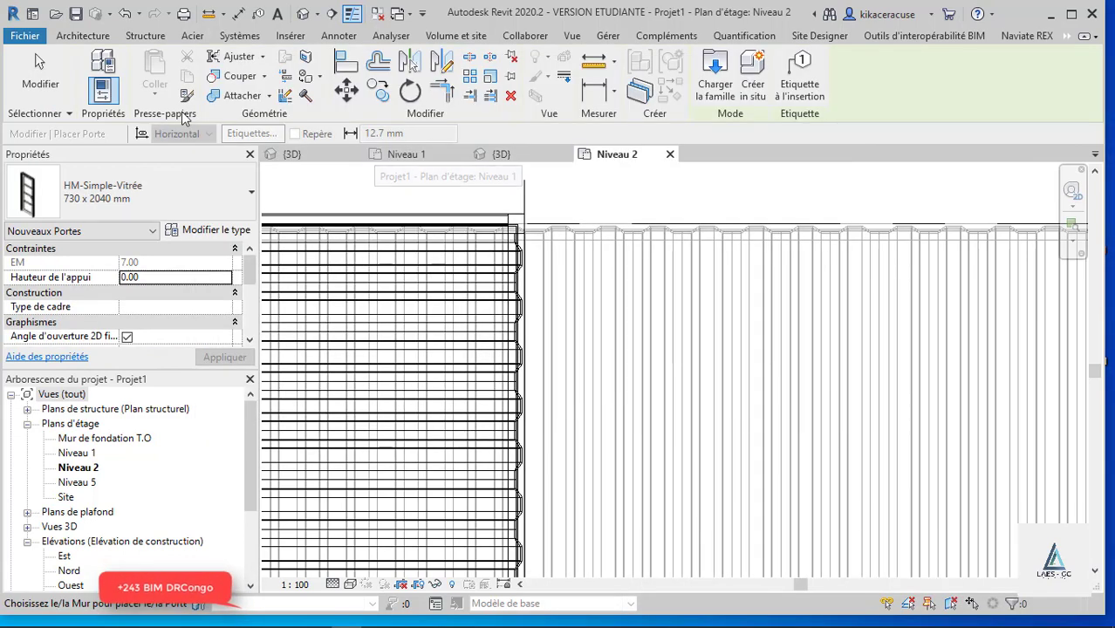
{"action": "scroll", "coordinate": [522, 301], "scroll_direction": "up", "scroll_amount": 2}
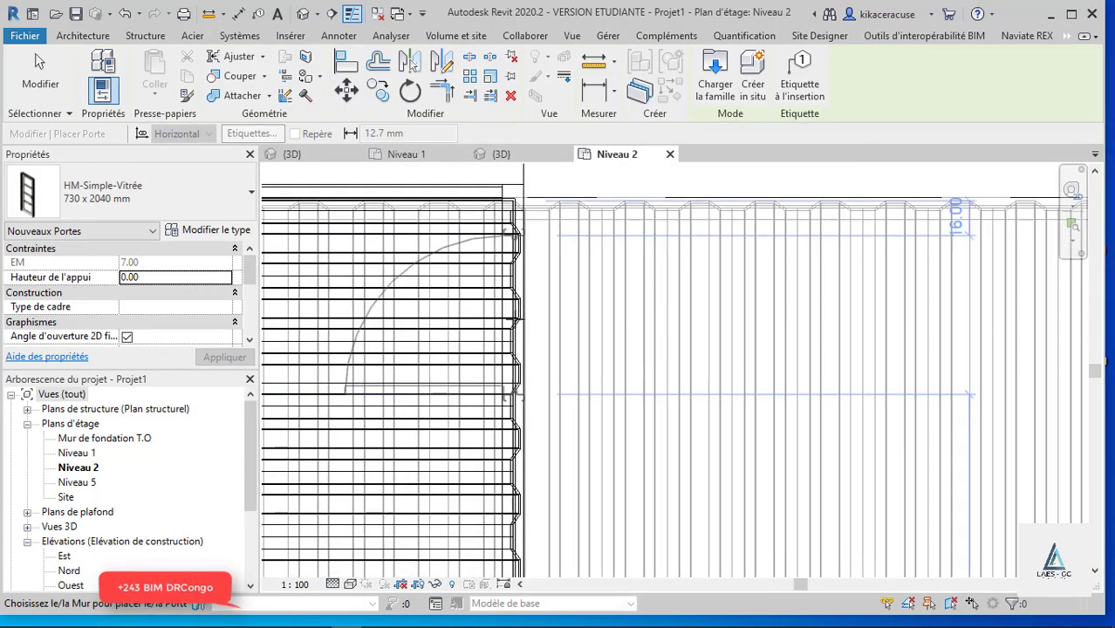
{"action": "left_click", "coordinate": [520, 328]}
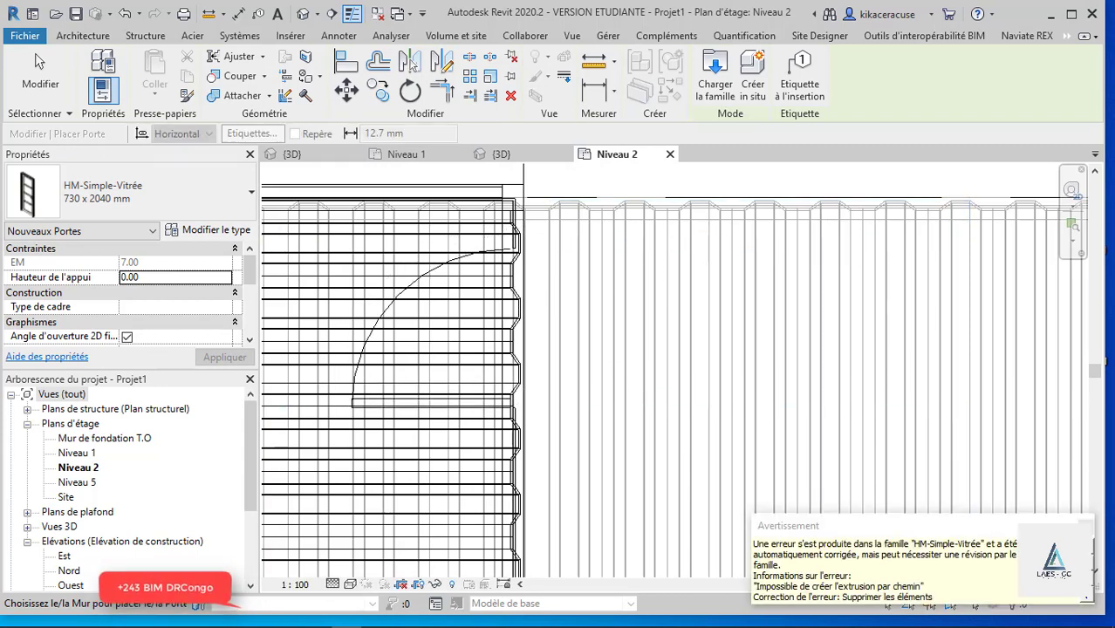
{"action": "key", "text": "Escape"}
{"action": "key", "text": "Escape"}
- Flip the glazed door so it opens the other way
{"action": "scroll", "coordinate": [412, 288], "scroll_direction": "up", "scroll_amount": 3}
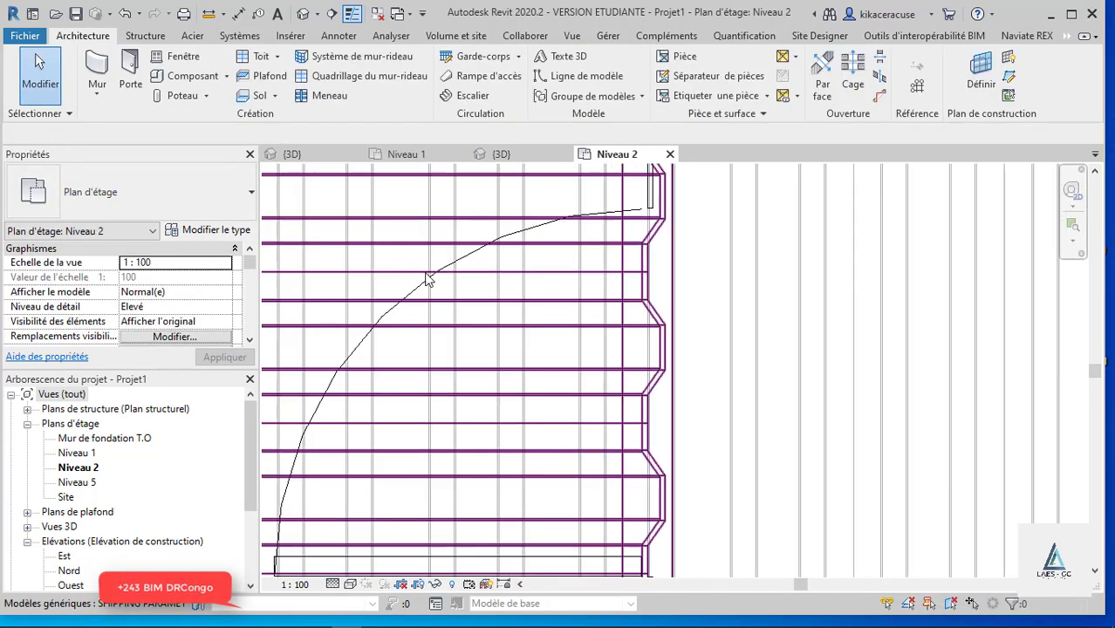
{"action": "left_click", "coordinate": [420, 295]}
{"action": "scroll", "coordinate": [479, 248], "scroll_direction": "down", "scroll_amount": 3}
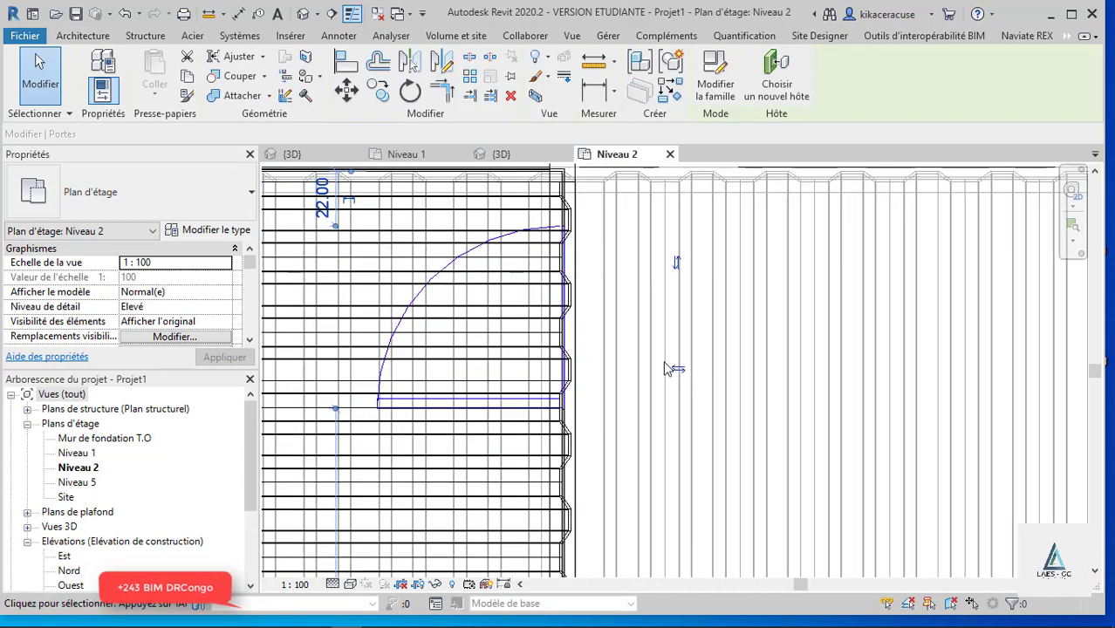
{"action": "left_click", "coordinate": [679, 371]}
{"action": "key", "text": "Escape"}
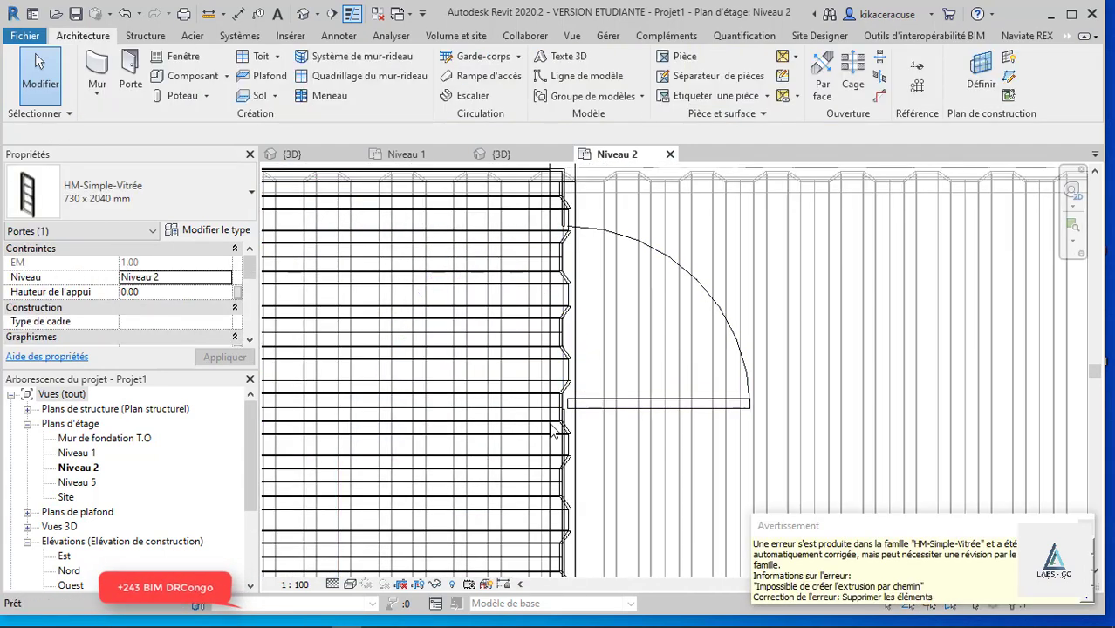
- Move the thin wall beside the glazed door to the right
{"action": "scroll", "coordinate": [586, 425], "scroll_direction": "up", "scroll_amount": 3}
{"action": "scroll", "coordinate": [586, 425], "scroll_direction": "up", "scroll_amount": 3}
{"action": "left_click", "coordinate": [559, 399]}
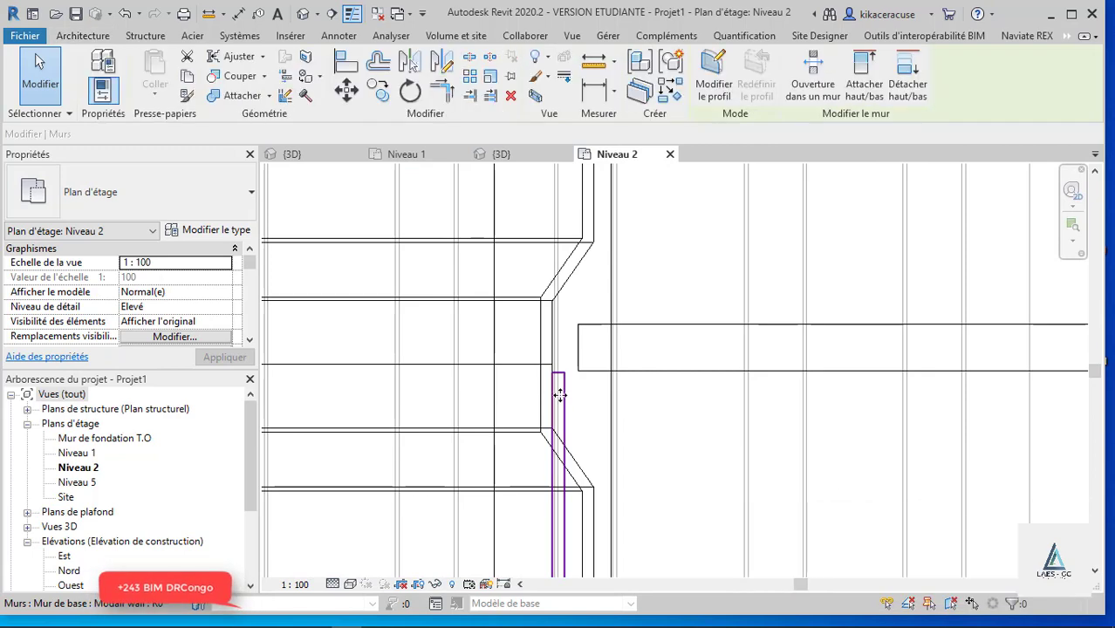
{"action": "key", "text": "Escape"}
{"action": "left_click", "coordinate": [567, 404]}
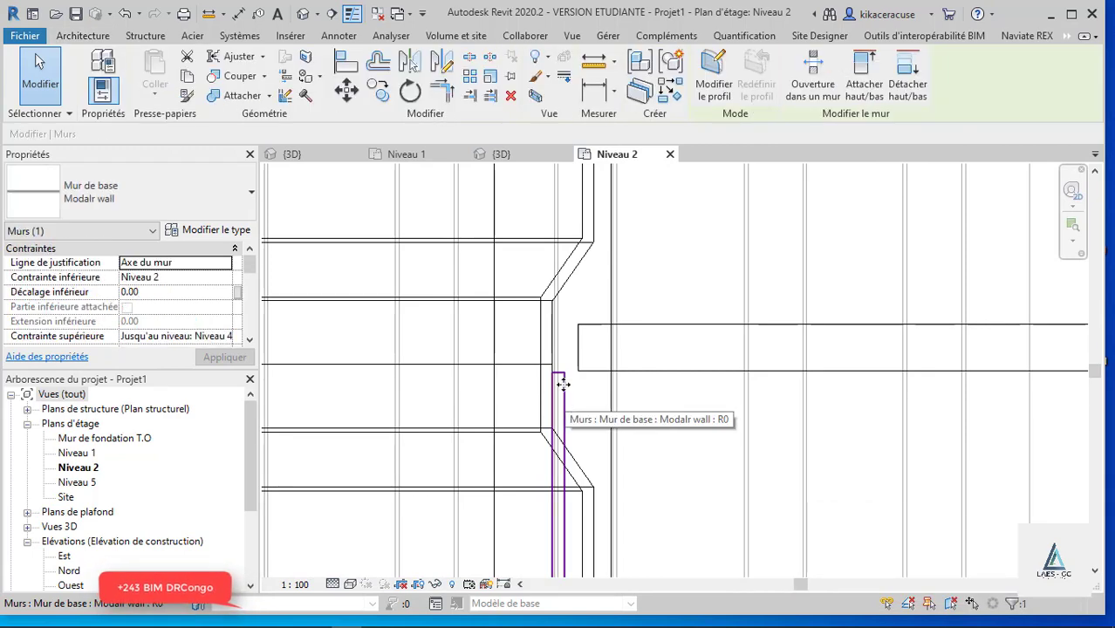
{"action": "scroll", "coordinate": [563, 389], "scroll_direction": "up", "scroll_amount": 2}
{"action": "left_click_drag", "start_coordinate": [562, 388], "coordinate": [621, 398]}
{"action": "scroll", "coordinate": [617, 349], "scroll_direction": "down", "scroll_amount": 2}
{"action": "scroll", "coordinate": [486, 353], "scroll_direction": "down", "scroll_amount": 3}
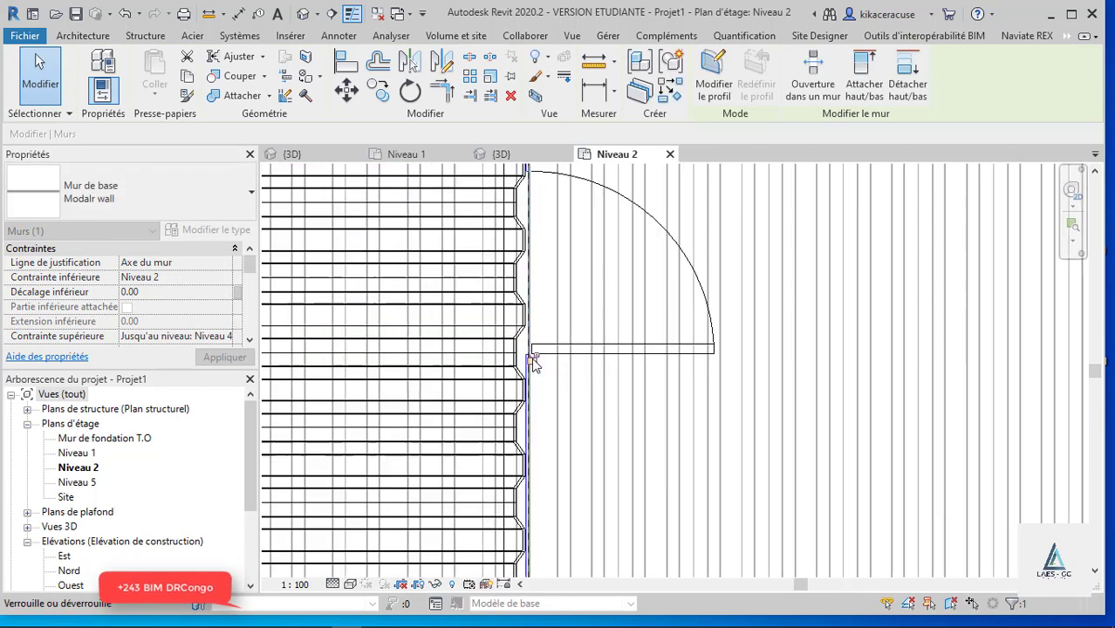
{"action": "key", "text": "Escape"}
- Check the door in 3D, then move the thin wall back to the left on Niveau 2
{"action": "left_click", "coordinate": [502, 155]}
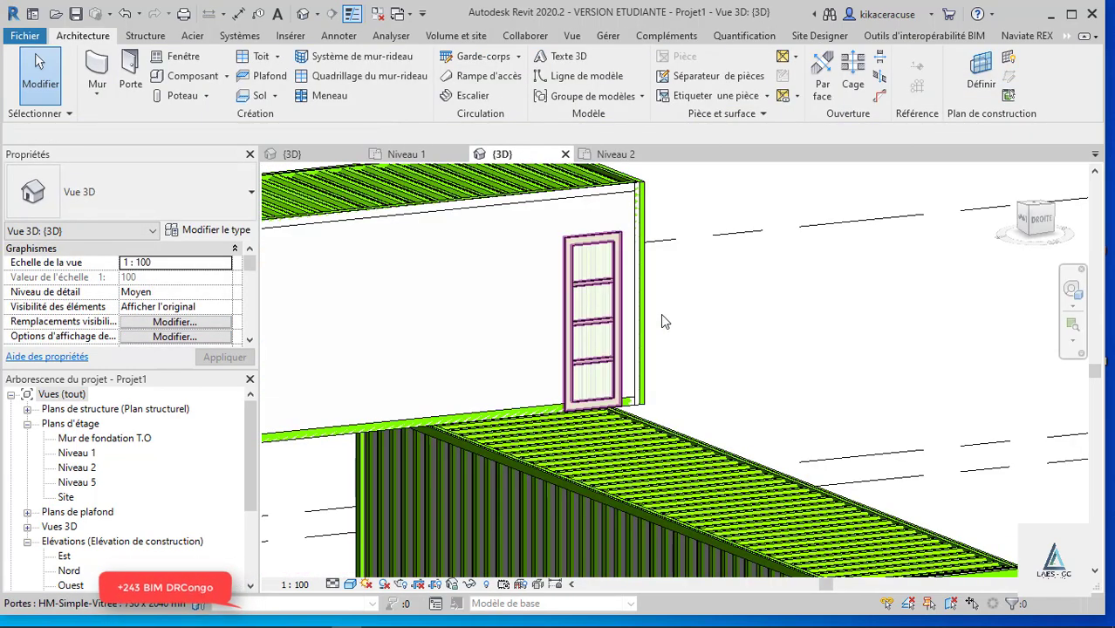
{"action": "scroll", "coordinate": [703, 211], "scroll_direction": "down", "scroll_amount": 2}
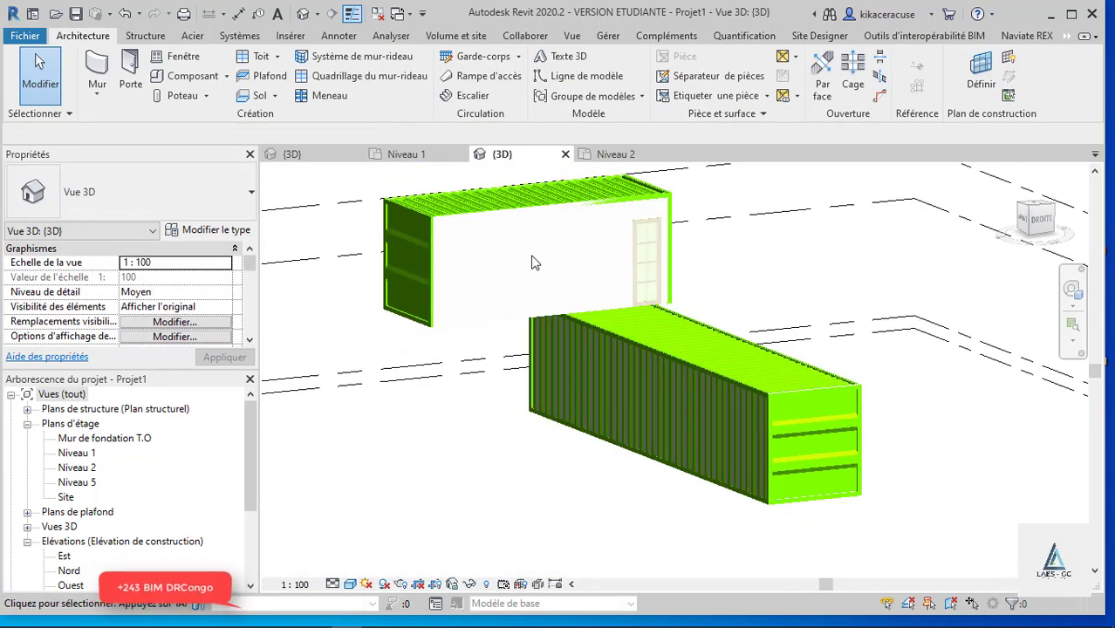
{"action": "middle_click_drag", "start_coordinate": [704, 211], "coordinate": [663, 227], "text": "shift"}
{"action": "scroll", "coordinate": [663, 227], "scroll_direction": "up", "scroll_amount": 2}
{"action": "left_click", "coordinate": [613, 155]}
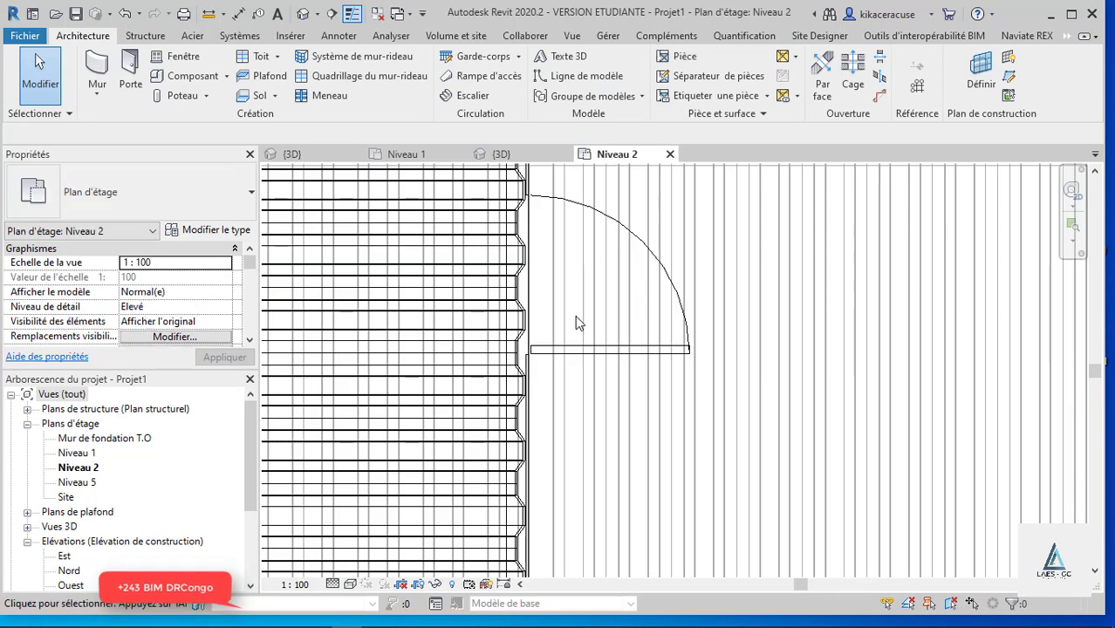
{"action": "scroll", "coordinate": [521, 368], "scroll_direction": "up", "scroll_amount": 3}
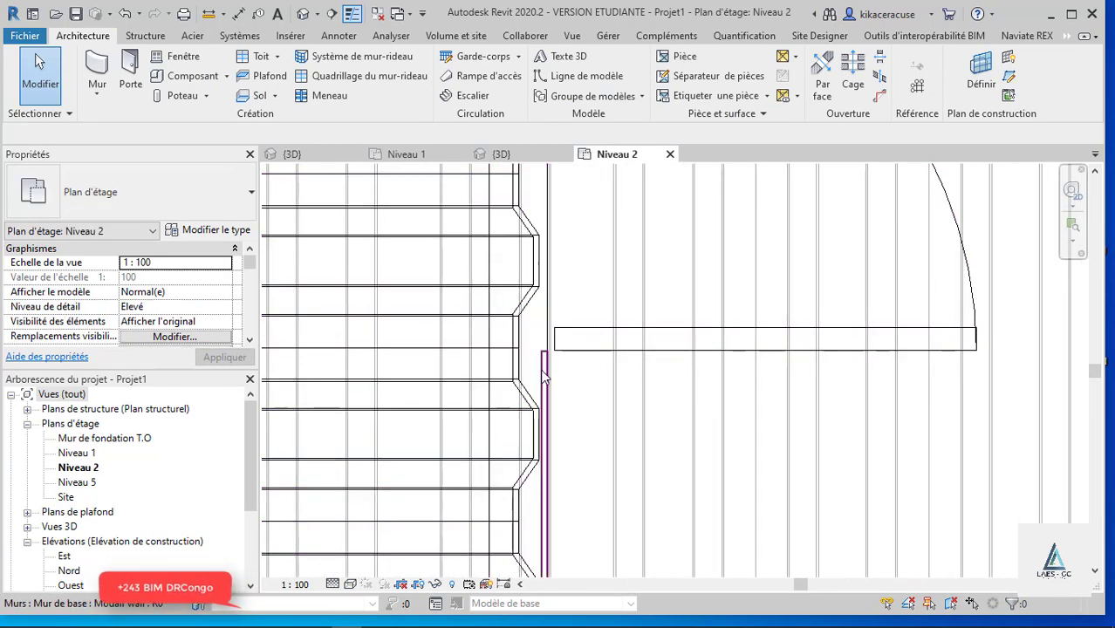
{"action": "left_click", "coordinate": [543, 375]}
{"action": "scroll", "coordinate": [542, 375], "scroll_direction": "up", "scroll_amount": 2}
{"action": "left_click_drag", "start_coordinate": [543, 375], "coordinate": [502, 373]}
{"action": "left_click_drag", "start_coordinate": [517, 376], "coordinate": [515, 374]}
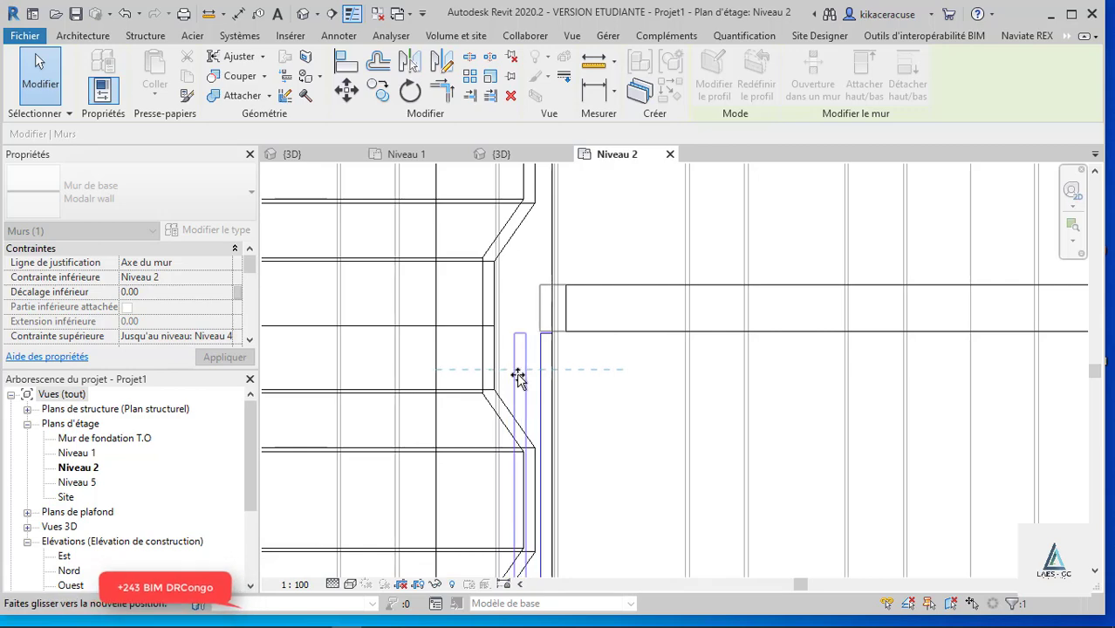
- Set the 3D view to Realistic shading and face the upper container's long side
{"action": "left_click", "coordinate": [504, 154]}
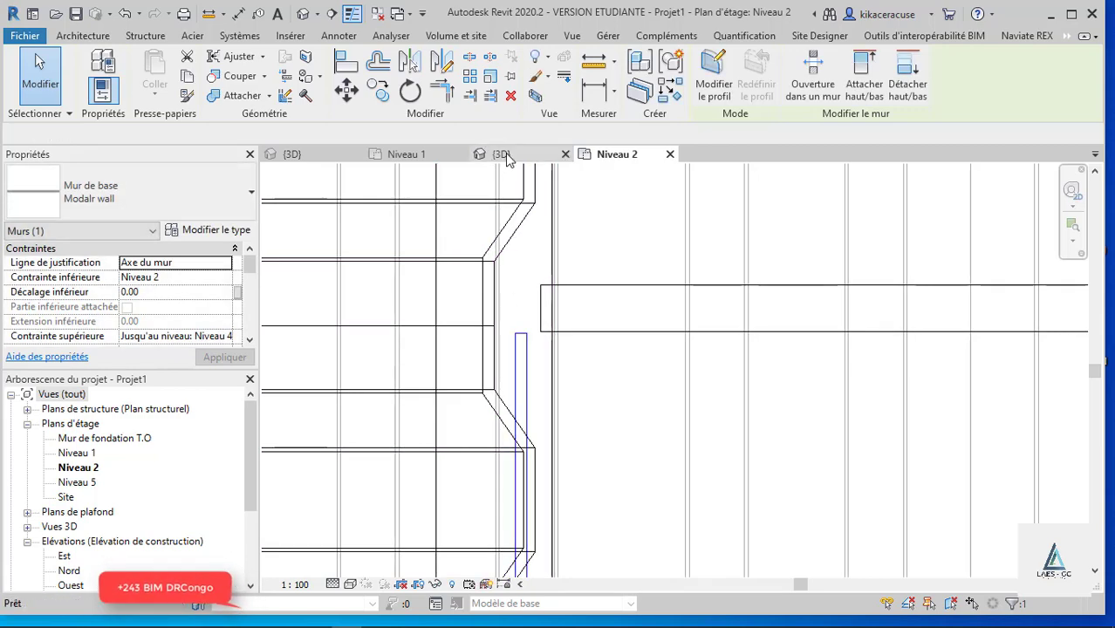
{"action": "left_click", "coordinate": [976, 278]}
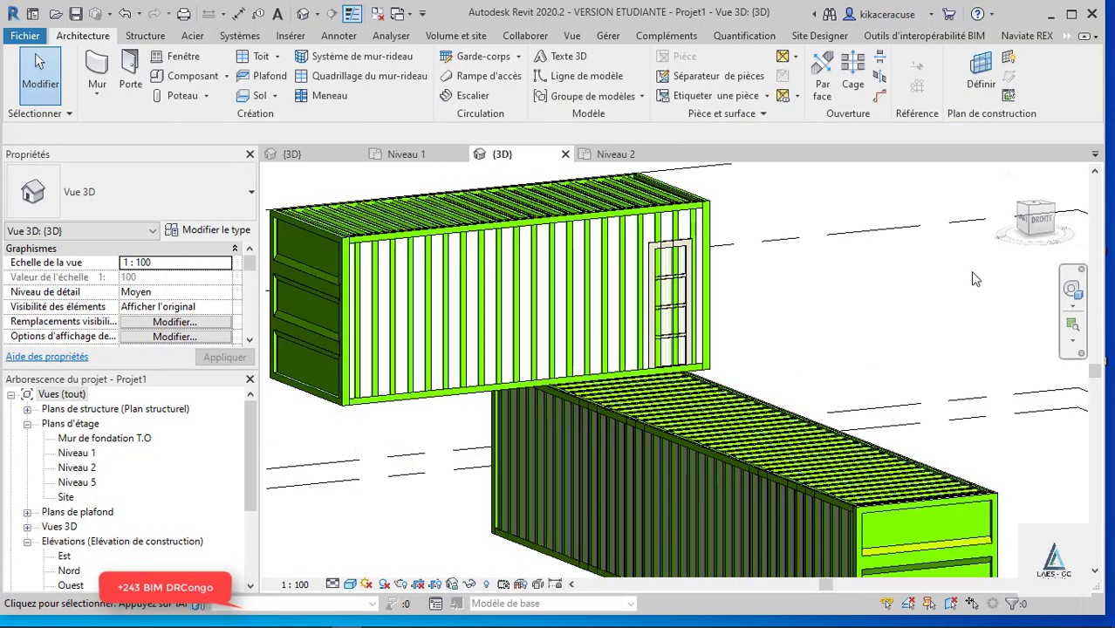
{"action": "mouse_move", "coordinate": [842, 261]}
{"action": "middle_mouse_down", "text": "shift"}
{"action": "mouse_move", "coordinate": [754, 249]}
{"action": "mouse_move", "coordinate": [771, 249]}
{"action": "middle_mouse_up", "text": "shift"}
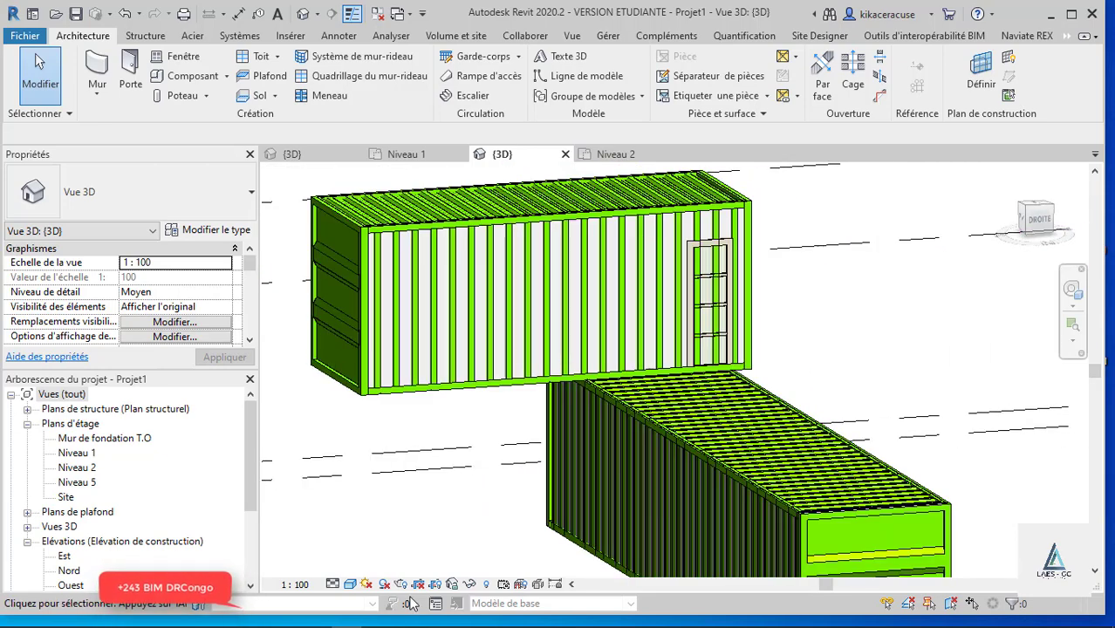
{"action": "left_click", "coordinate": [349, 583]}
{"action": "left_click", "coordinate": [379, 548]}
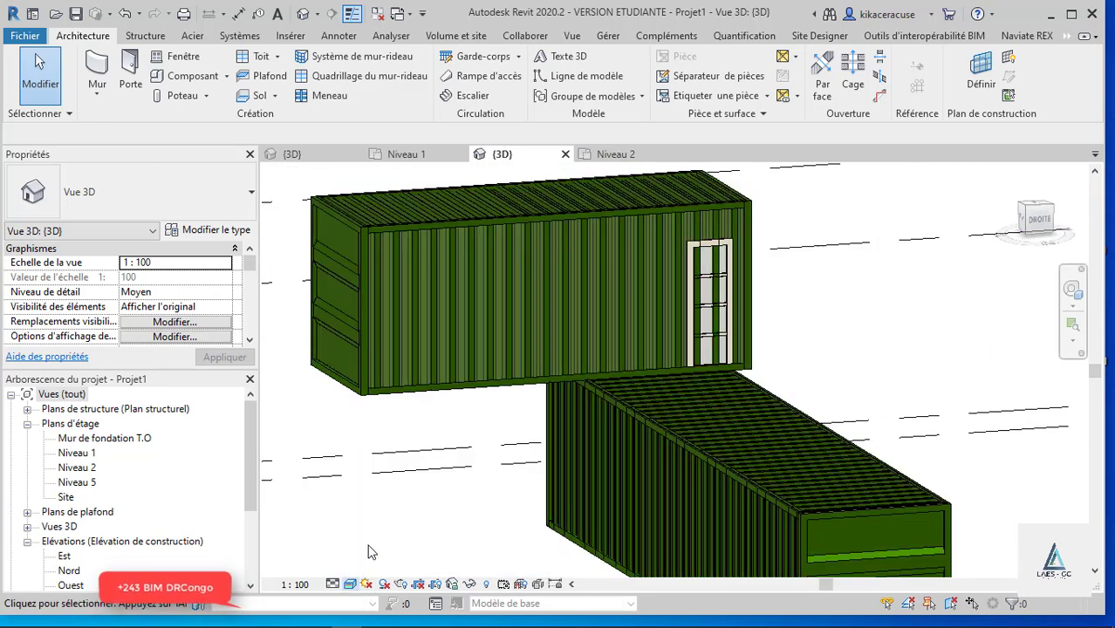
{"action": "mouse_move", "coordinate": [694, 301]}
{"action": "middle_mouse_down", "text": "shift"}
{"action": "mouse_move", "coordinate": [782, 275]}
{"action": "mouse_move", "coordinate": [602, 197]}
{"action": "mouse_move", "coordinate": [559, 282]}
{"action": "middle_mouse_up", "text": "shift"}
{"action": "scroll", "coordinate": [601, 198], "scroll_direction": "up", "scroll_amount": 2}
{"action": "scroll", "coordinate": [601, 199], "scroll_direction": "down", "scroll_amount": 2}
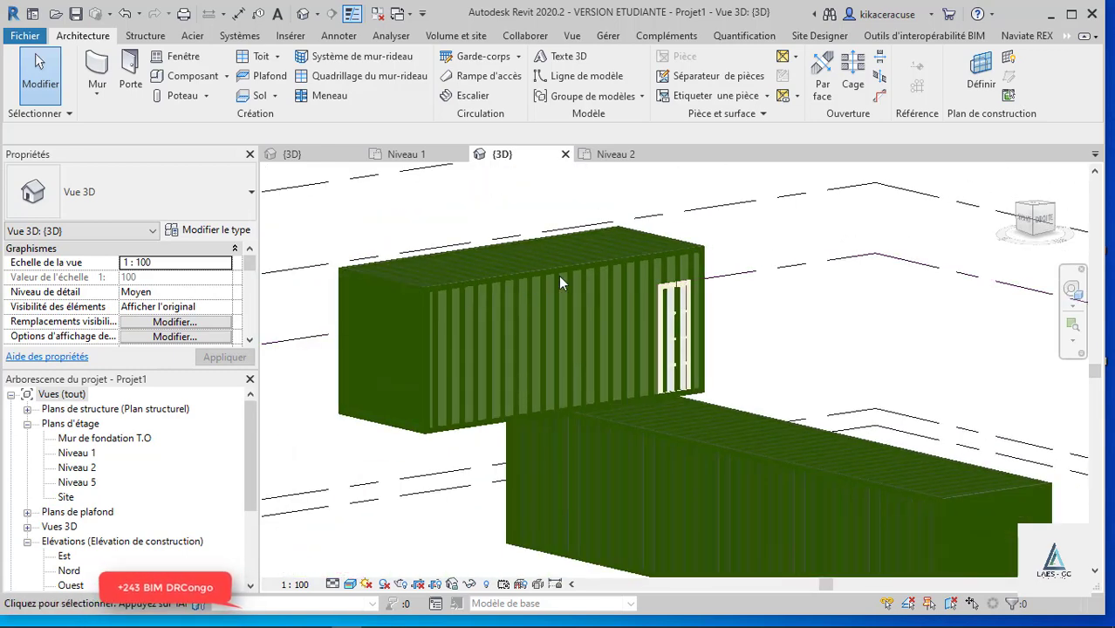
{"action": "scroll", "coordinate": [523, 284], "scroll_direction": "up", "scroll_amount": 2}
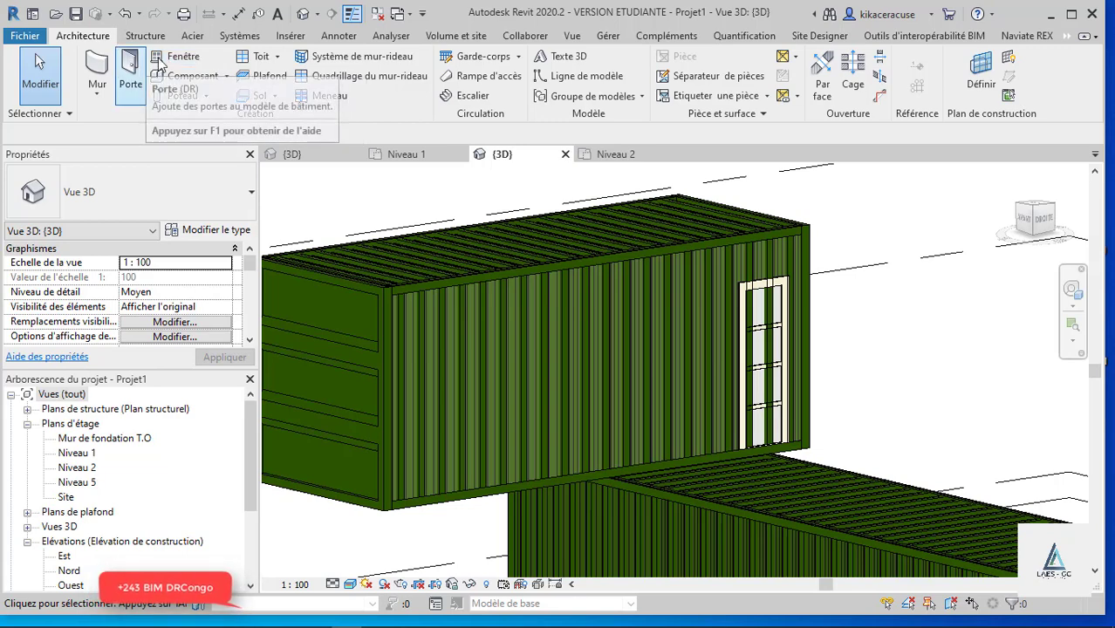
- Place a Fixe 0915 x 1830mm window beside the glazed door in the upper container wall
{"action": "left_click", "coordinate": [175, 57]}
{"action": "left_click", "coordinate": [114, 192]}
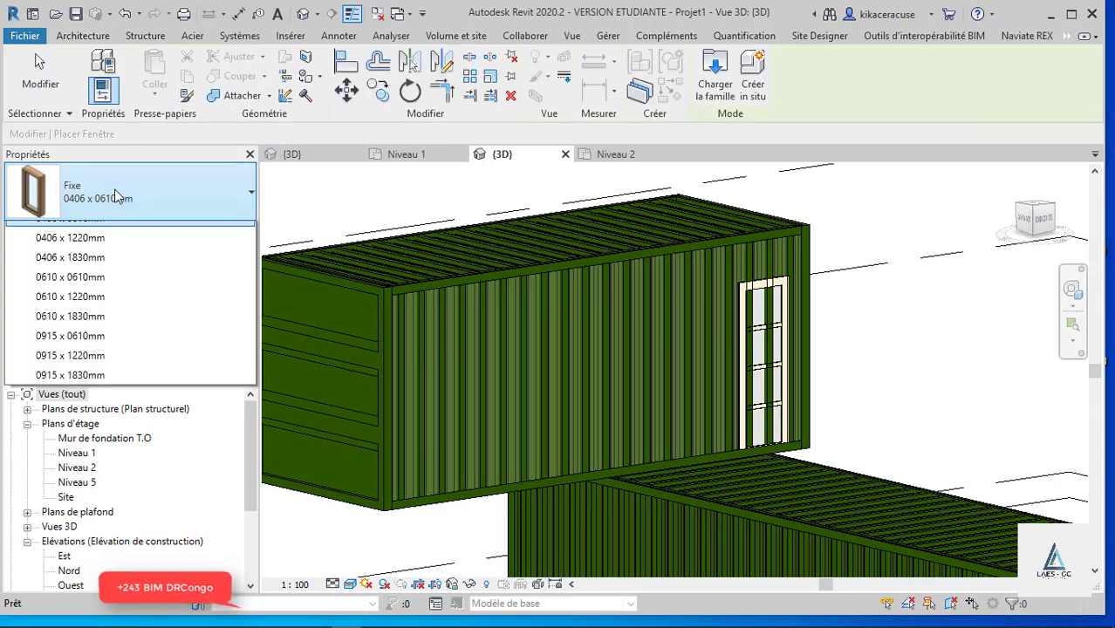
{"action": "left_click", "coordinate": [53, 439]}
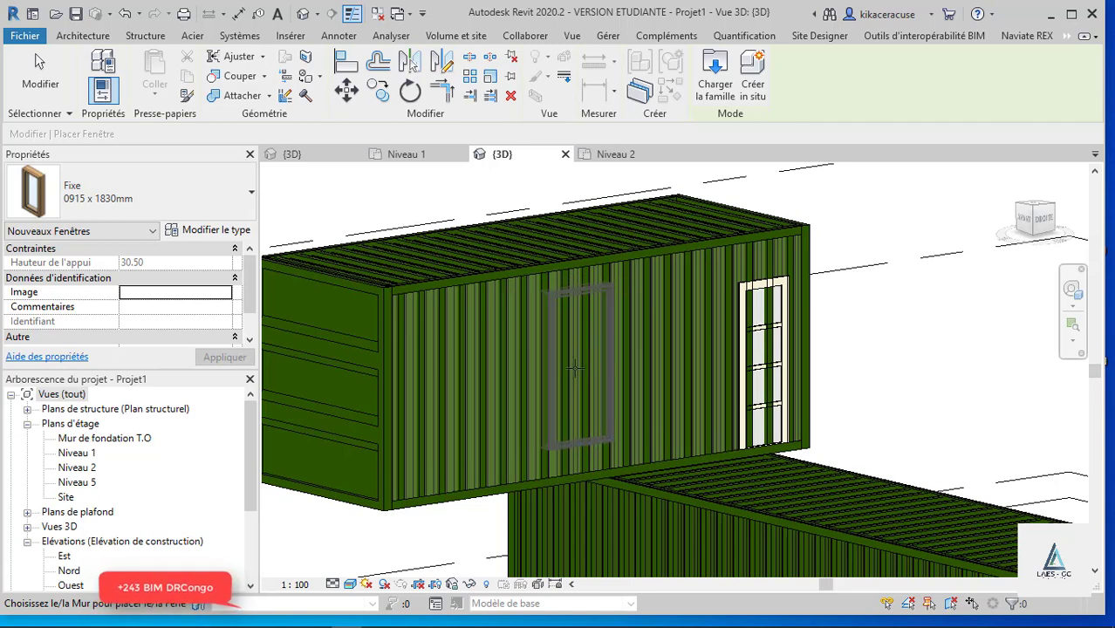
{"action": "left_click", "coordinate": [573, 369]}
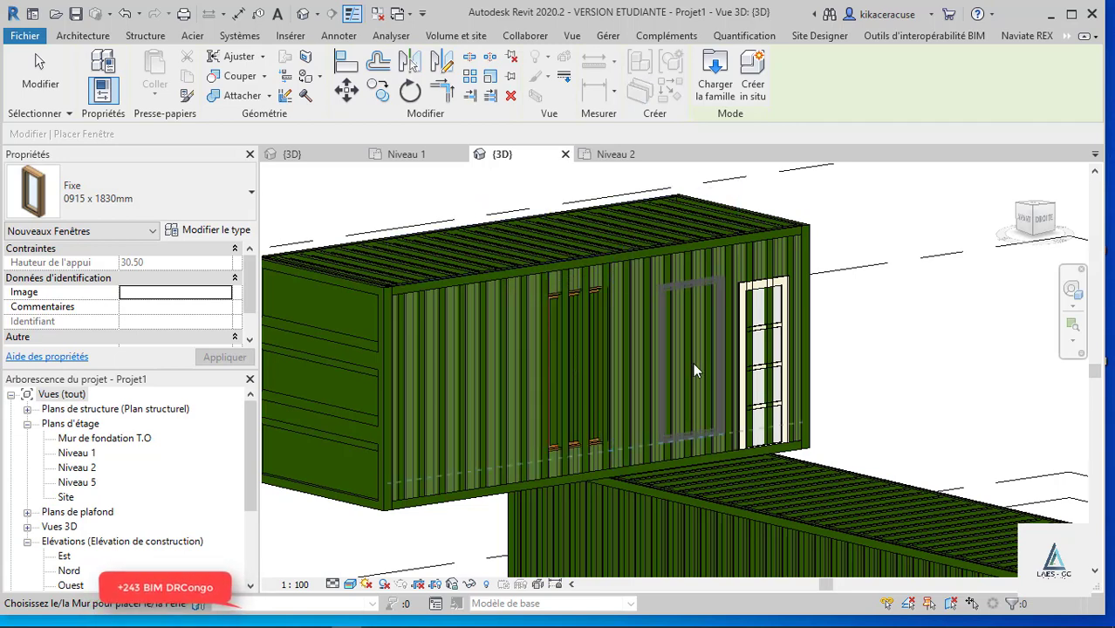
{"action": "key", "text": "Escape"}
- Select the new window and switch to the Niveau 2 floor plan
{"action": "left_click", "coordinate": [555, 447]}
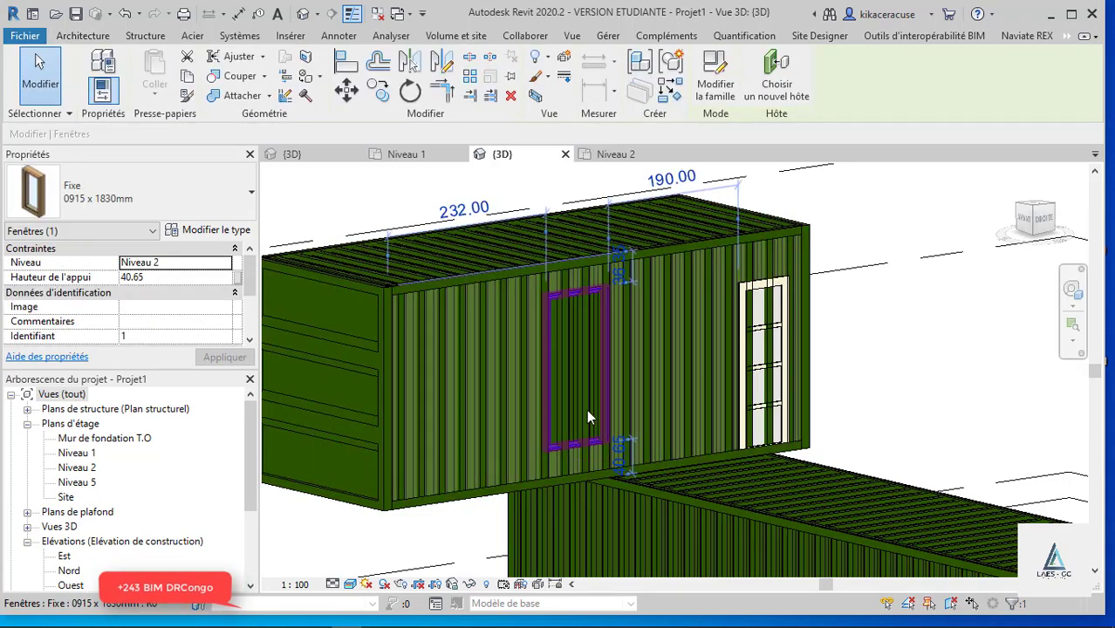
{"action": "scroll", "coordinate": [586, 402], "scroll_direction": "up", "scroll_amount": 2}
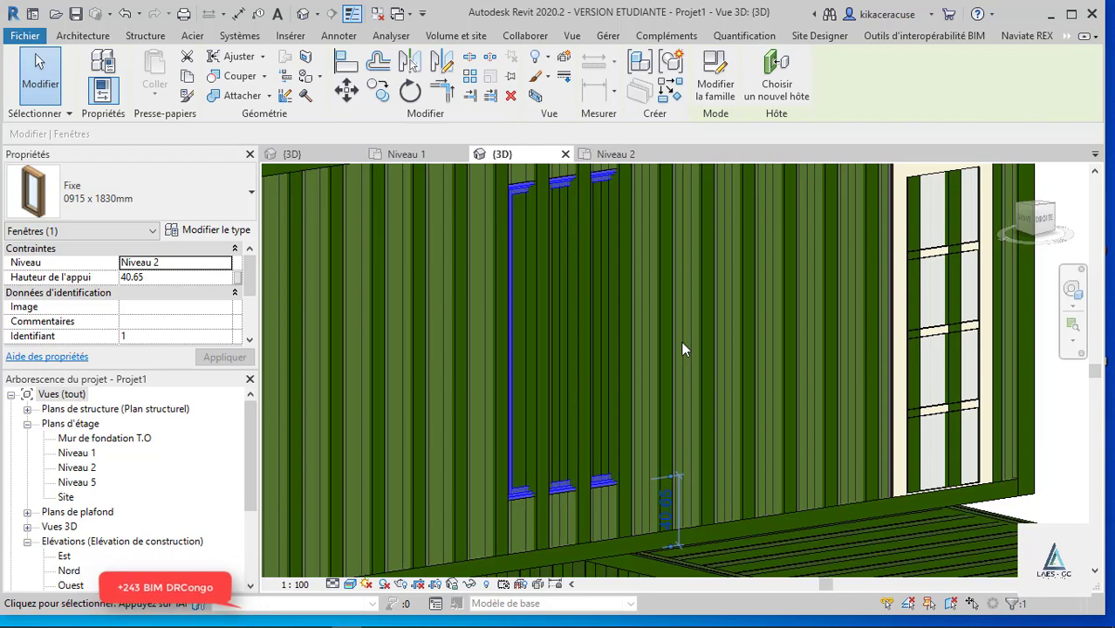
{"action": "left_click", "coordinate": [613, 158]}
{"action": "scroll", "coordinate": [522, 400], "scroll_direction": "down", "scroll_amount": 1}
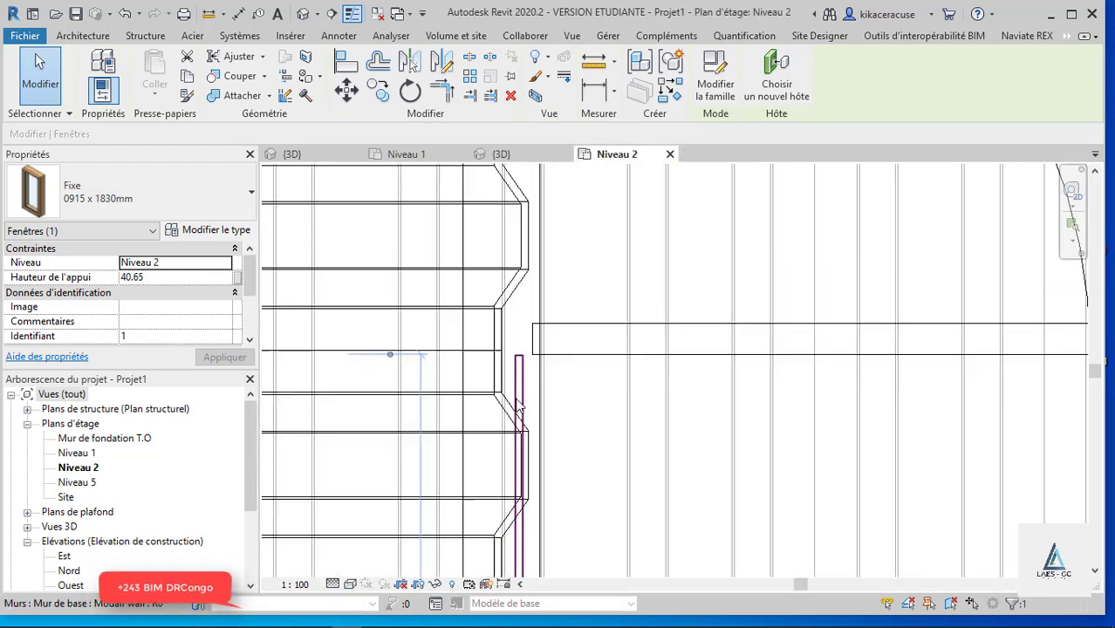
{"action": "scroll", "coordinate": [522, 393], "scroll_direction": "down", "scroll_amount": 1}
{"action": "scroll", "coordinate": [524, 384], "scroll_direction": "down", "scroll_amount": 1}
{"action": "scroll", "coordinate": [527, 369], "scroll_direction": "down", "scroll_amount": 1}
{"action": "scroll", "coordinate": [527, 368], "scroll_direction": "down", "scroll_amount": 1}
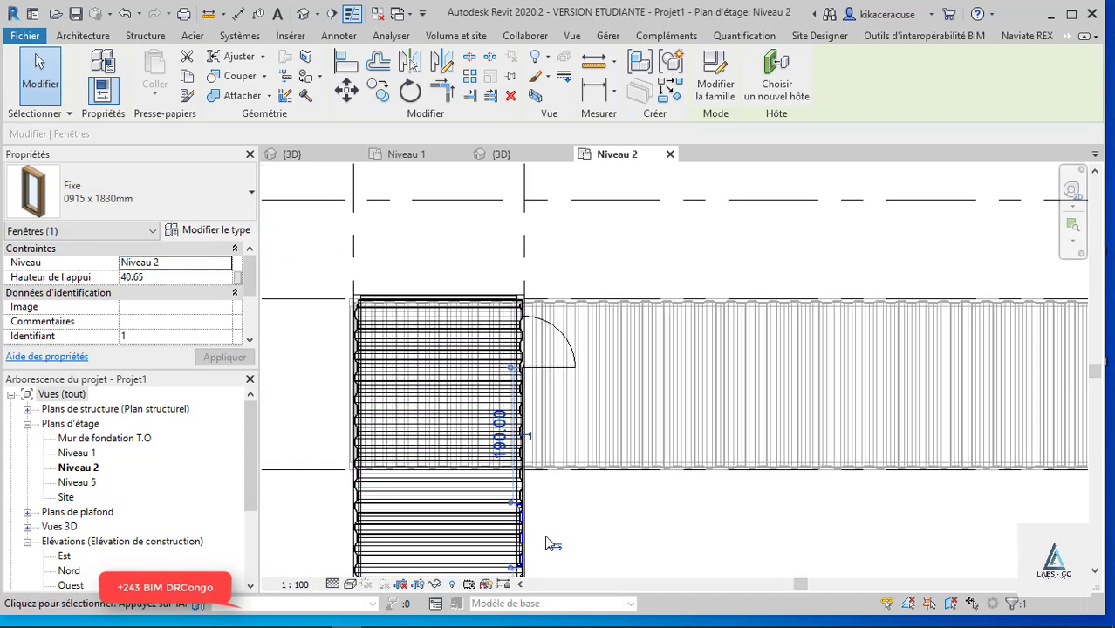
{"action": "scroll", "coordinate": [524, 528], "scroll_direction": "up", "scroll_amount": 2}
{"action": "scroll", "coordinate": [428, 349], "scroll_direction": "up", "scroll_amount": 2}
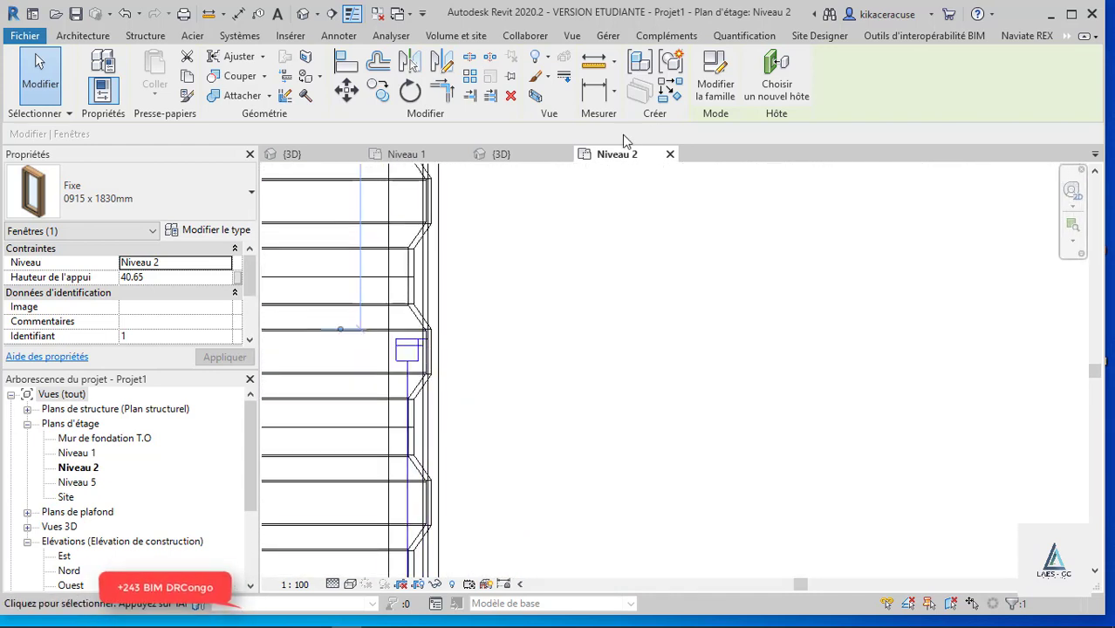
{"action": "left_click", "coordinate": [736, 80]}
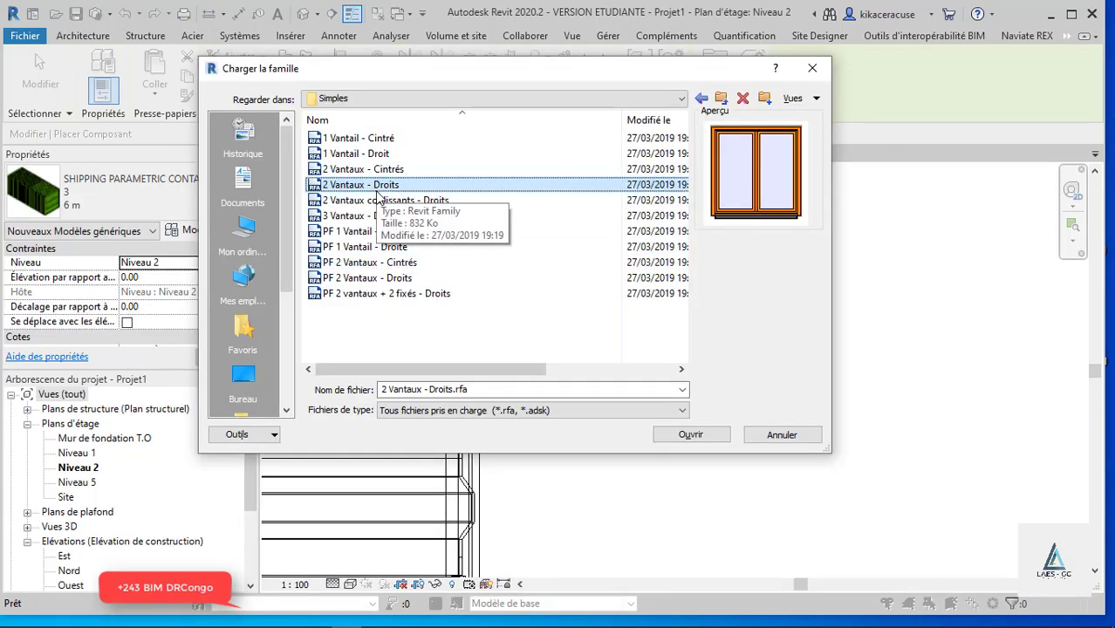
{"action": "left_click", "coordinate": [692, 436]}
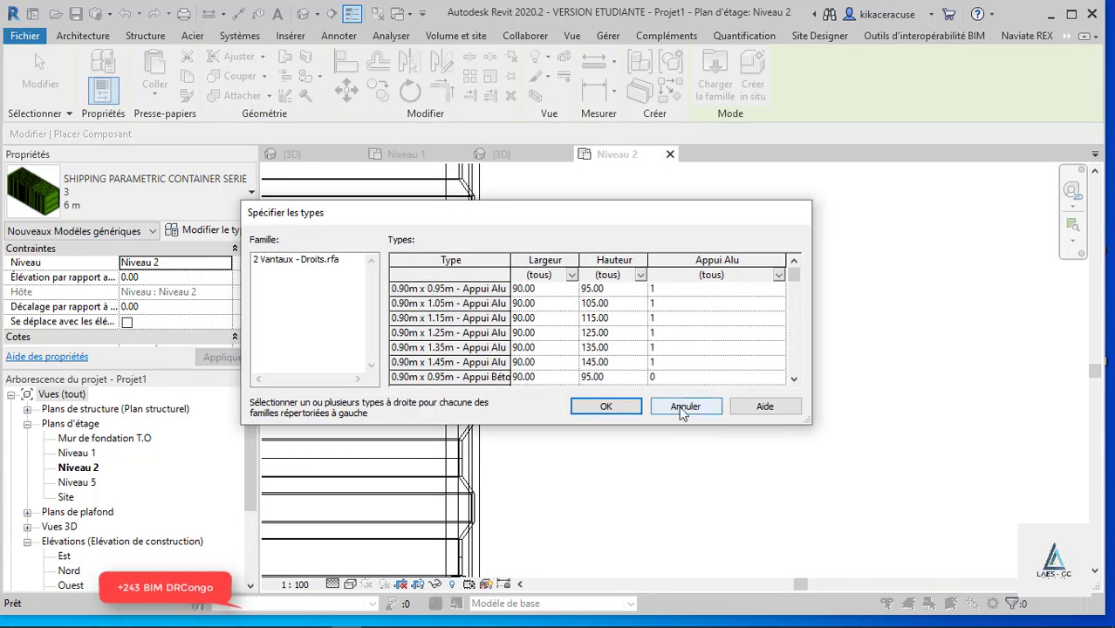
{"action": "scroll", "coordinate": [520, 356], "scroll_direction": "down", "scroll_amount": 1}
{"action": "left_click", "coordinate": [523, 349]}
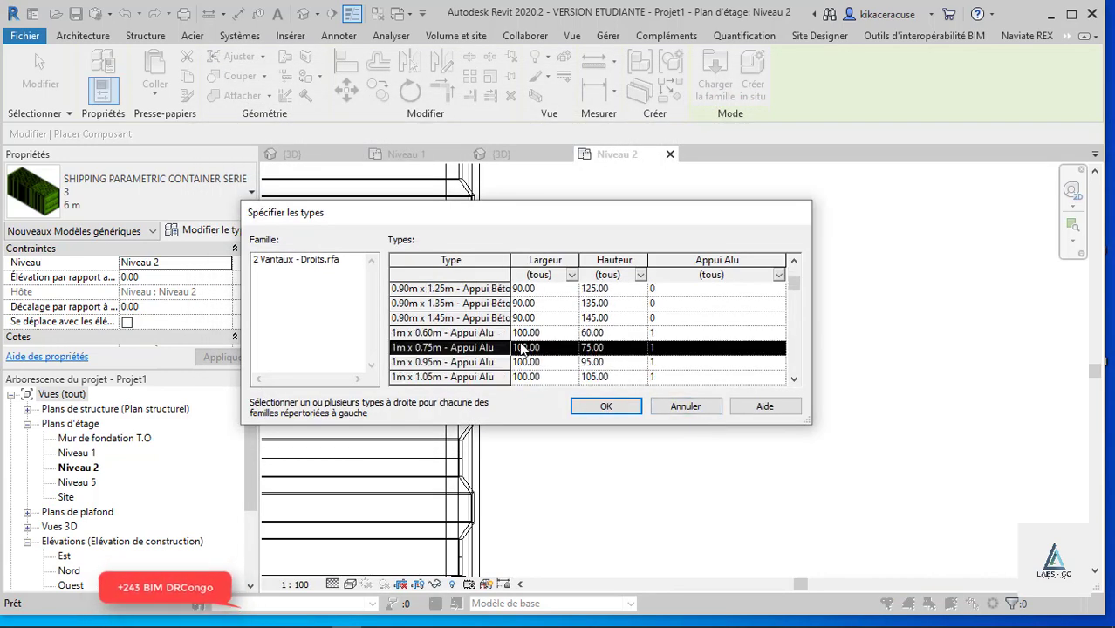
{"action": "left_click", "coordinate": [590, 412]}
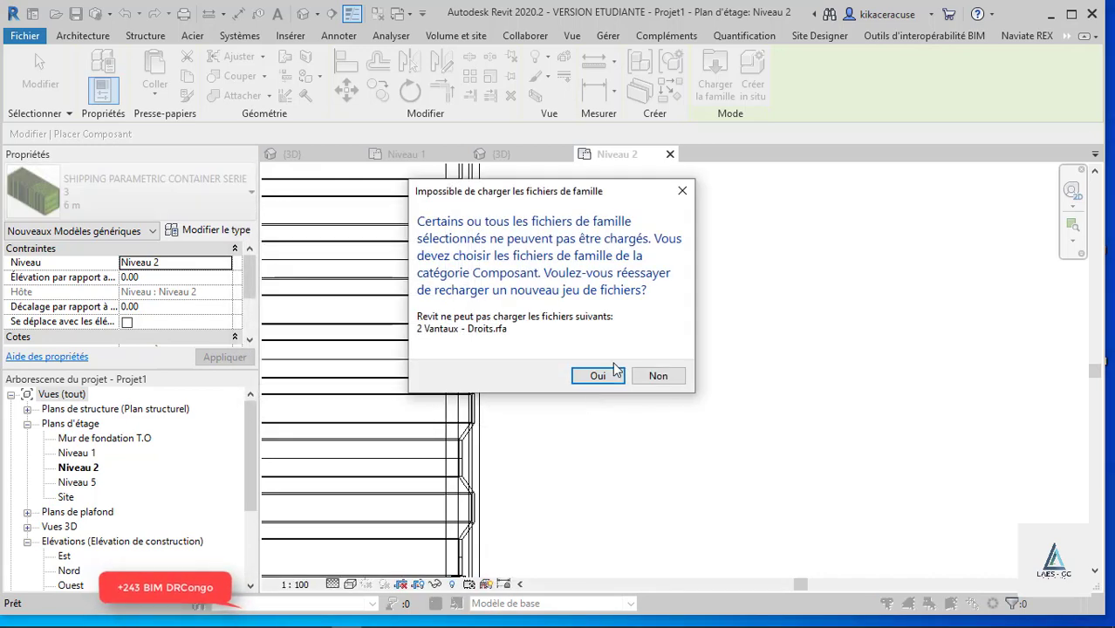
{"action": "left_click", "coordinate": [600, 376]}
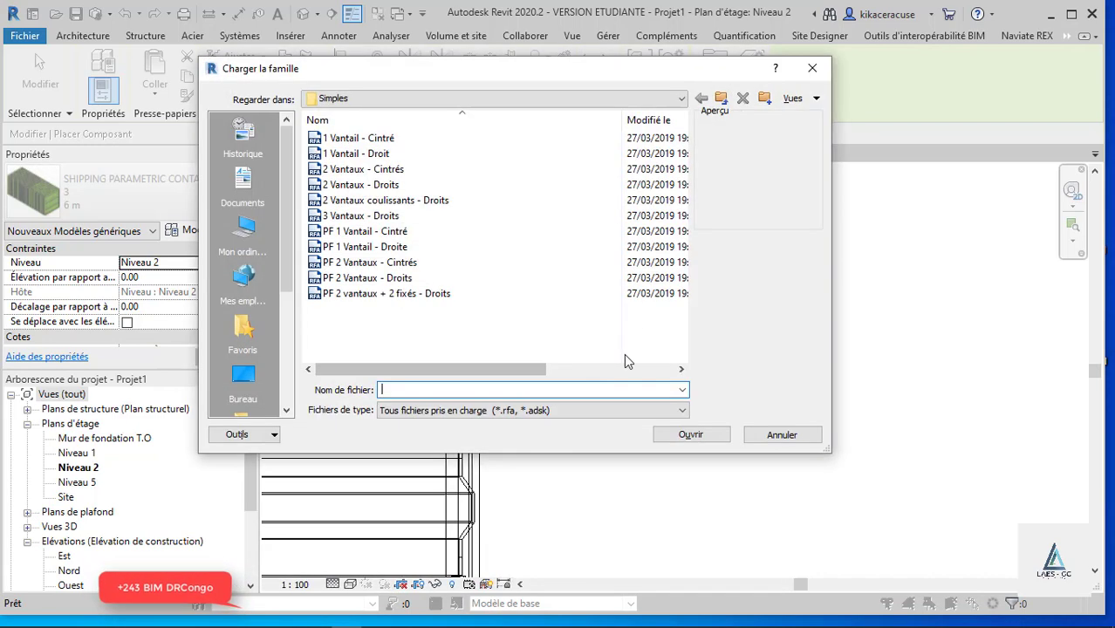
{"action": "left_click", "coordinate": [820, 76]}
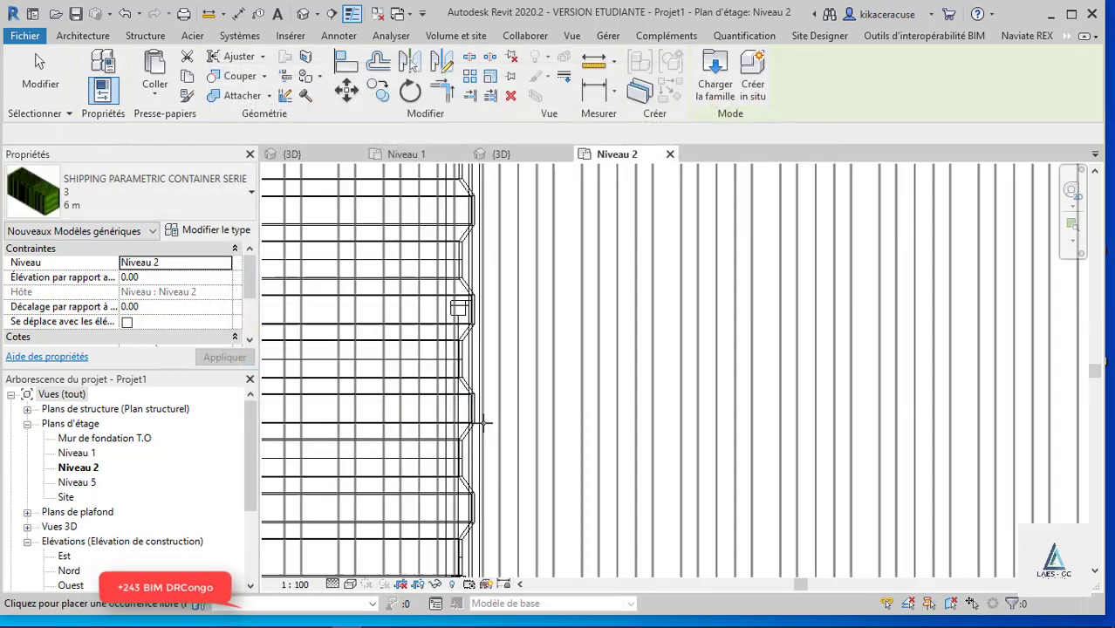
{"action": "key", "text": "Escape"}
{"action": "left_click", "coordinate": [467, 454]}
{"action": "left_click", "coordinate": [617, 490]}
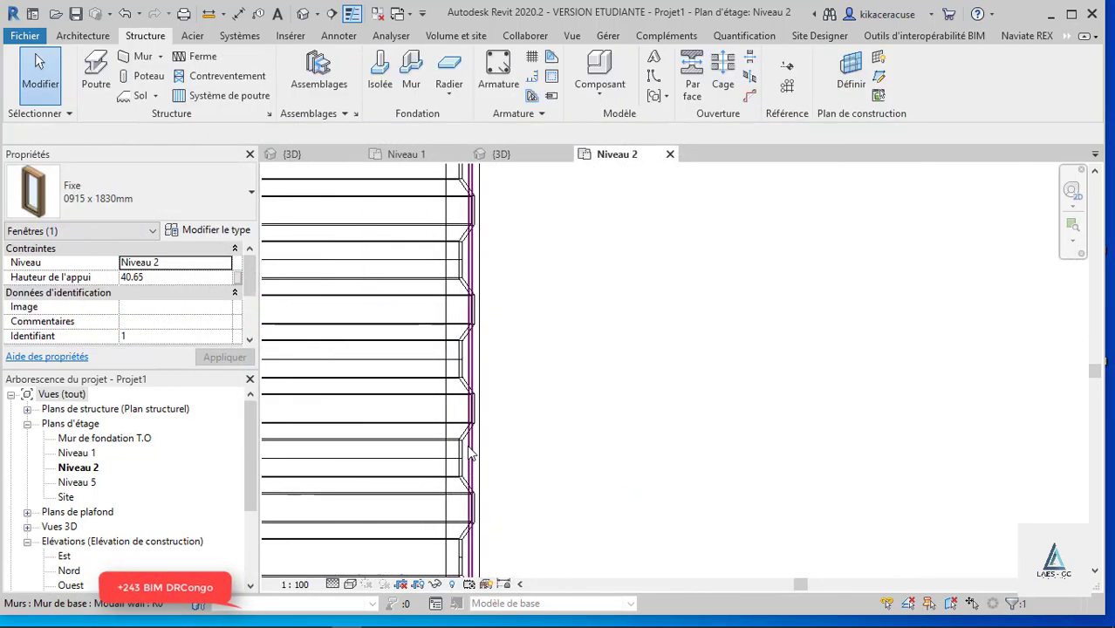
{"action": "left_click", "coordinate": [604, 58]}
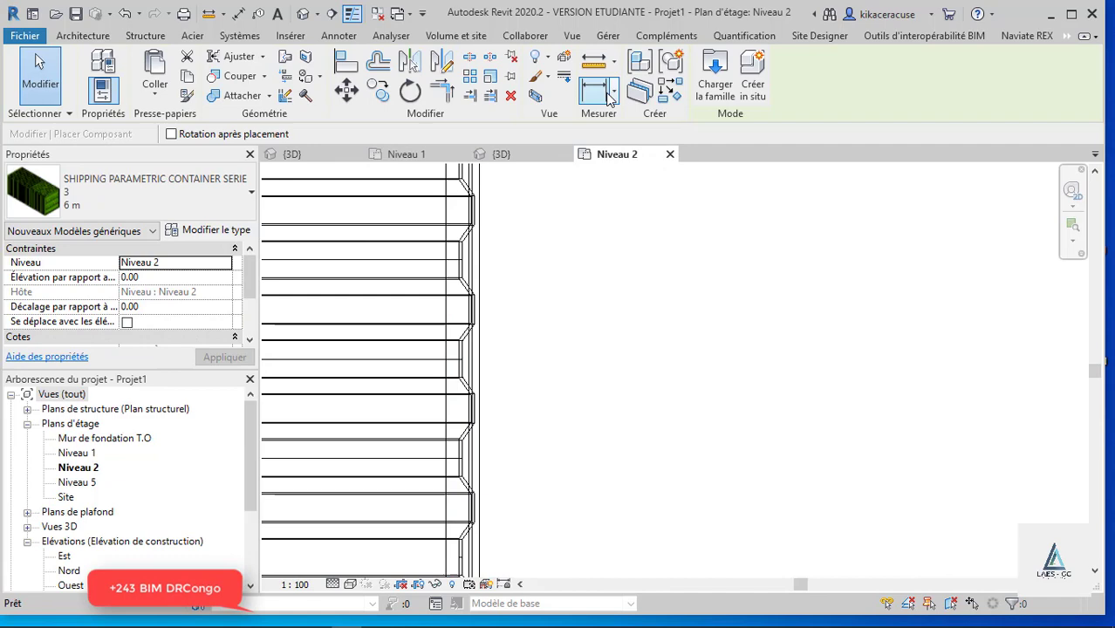
{"action": "left_click", "coordinate": [715, 84]}
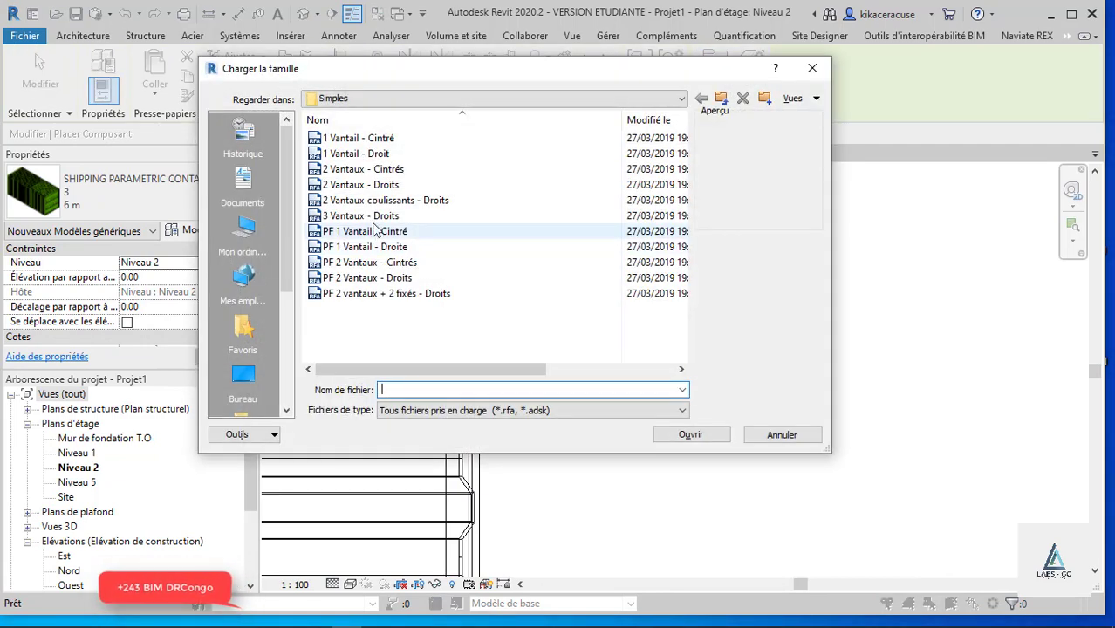
{"action": "left_click", "coordinate": [381, 186]}
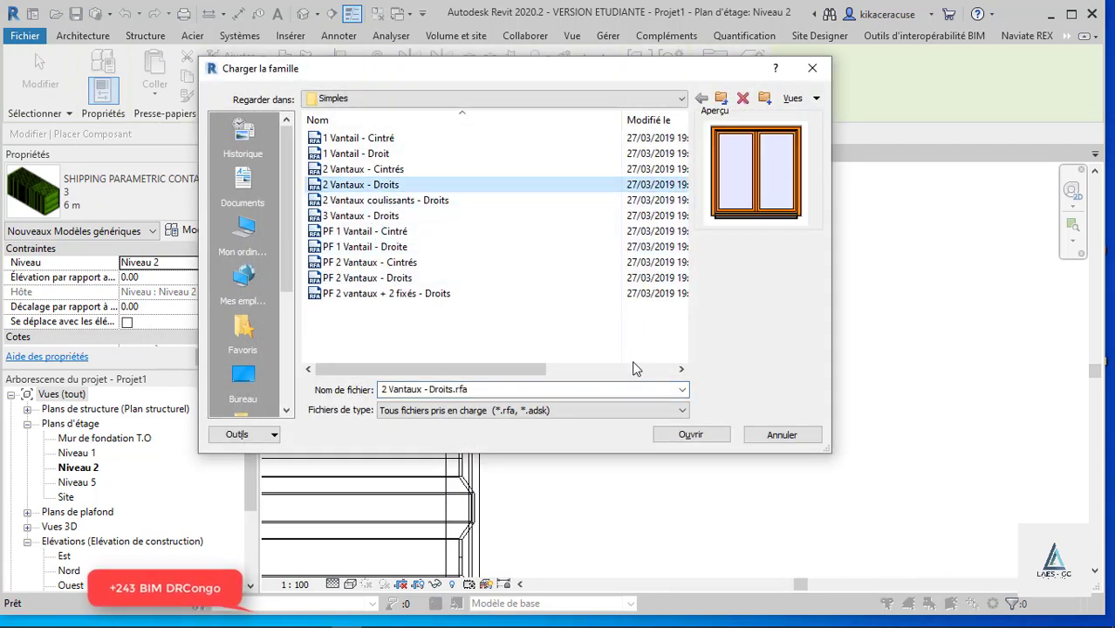
{"action": "left_click", "coordinate": [684, 436]}
{"action": "left_click", "coordinate": [528, 307]}
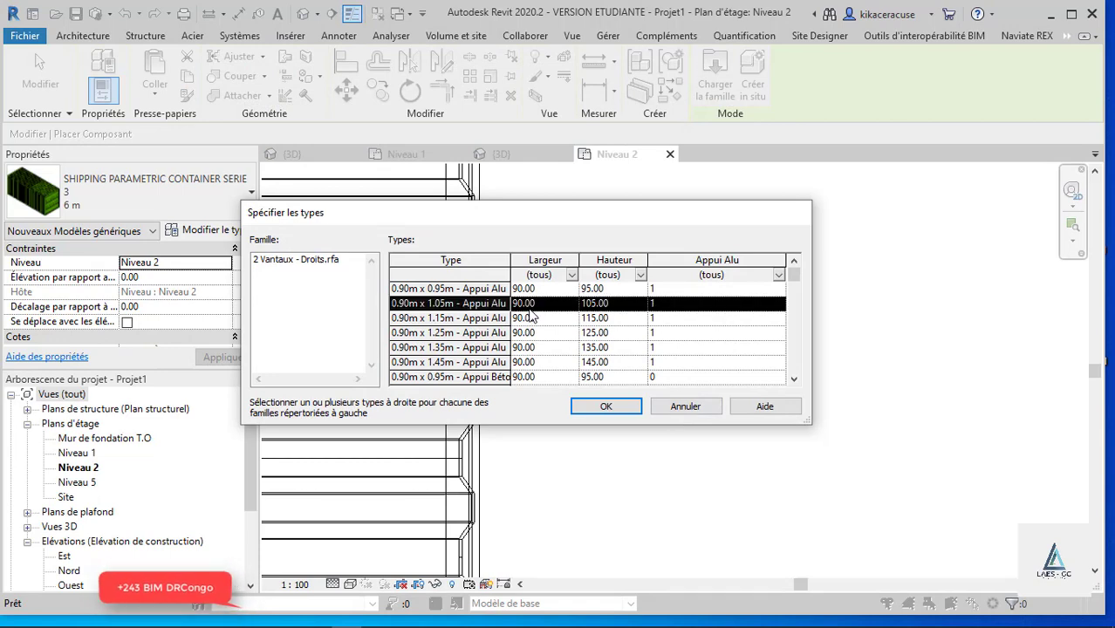
{"action": "left_click", "coordinate": [609, 406]}
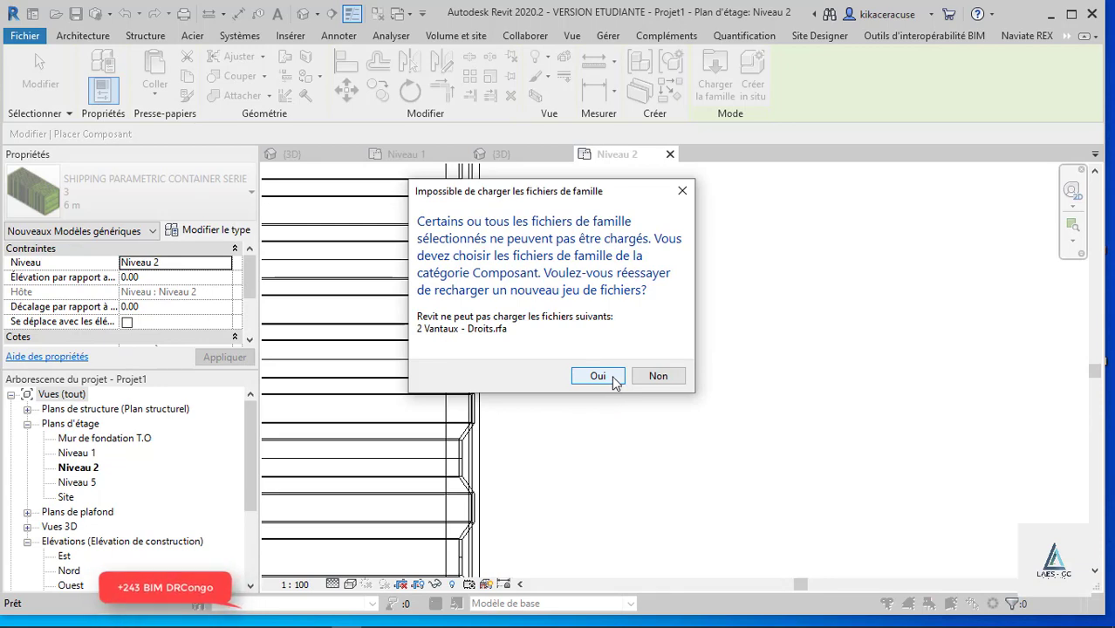
{"action": "left_click", "coordinate": [615, 377]}
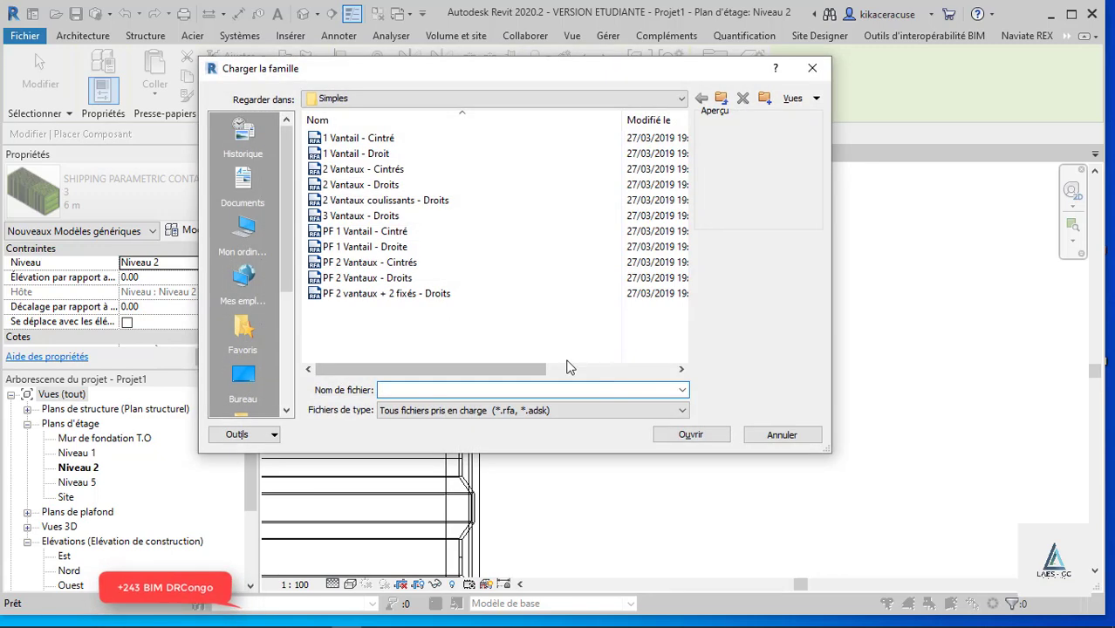
{"action": "key", "text": "Escape"}
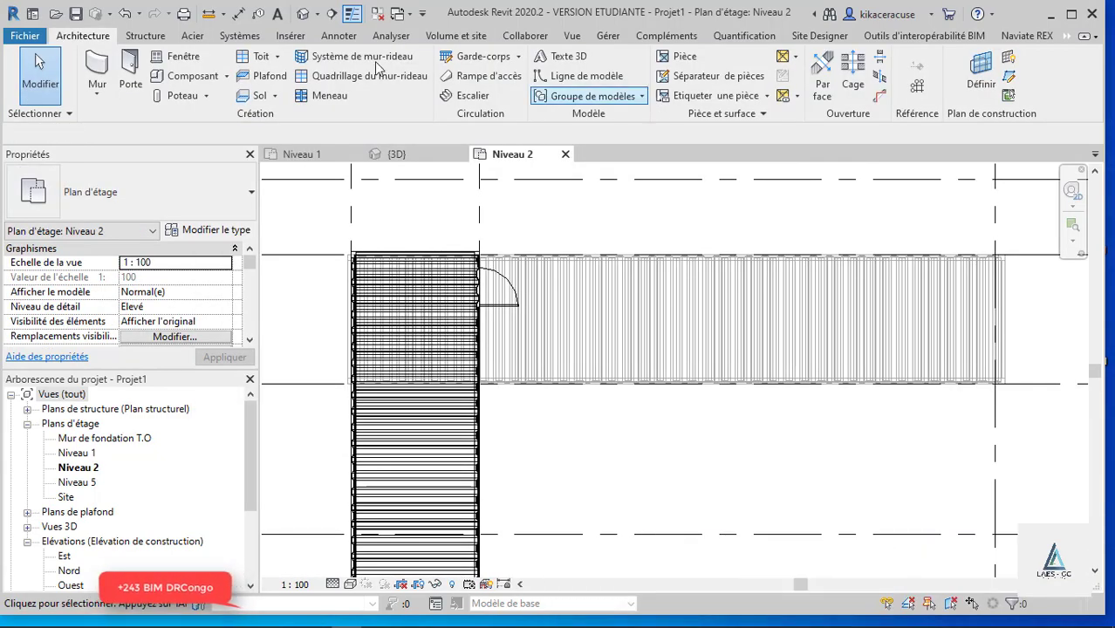
- Start the Window tool from the Architecture tab and open the family file browser
{"action": "left_click", "coordinate": [130, 35]}
{"action": "left_click", "coordinate": [96, 35]}
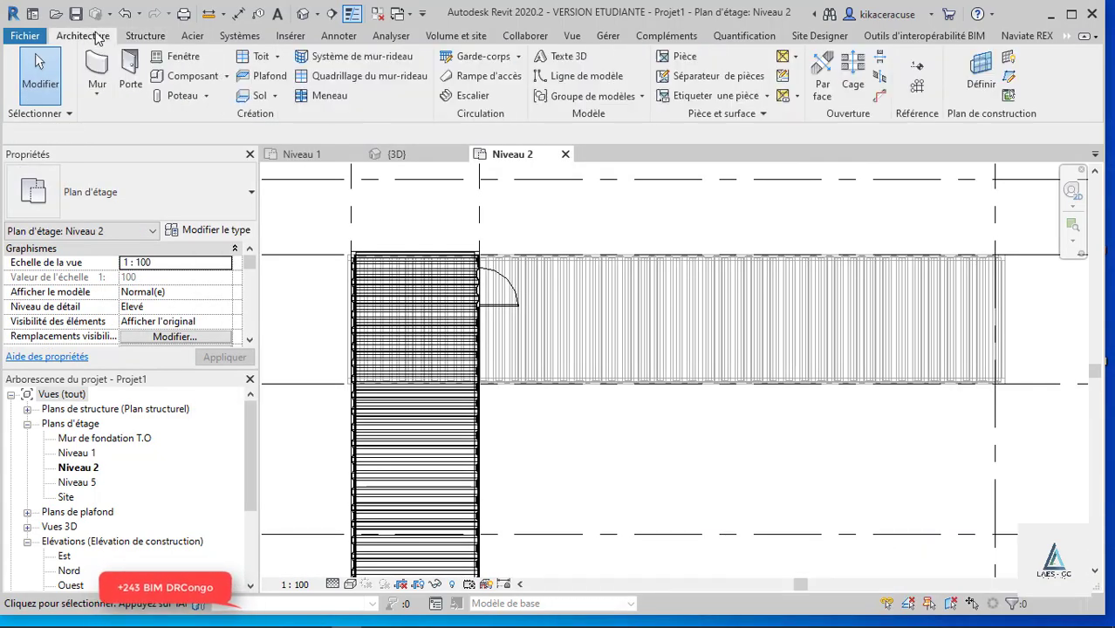
{"action": "left_click", "coordinate": [197, 58]}
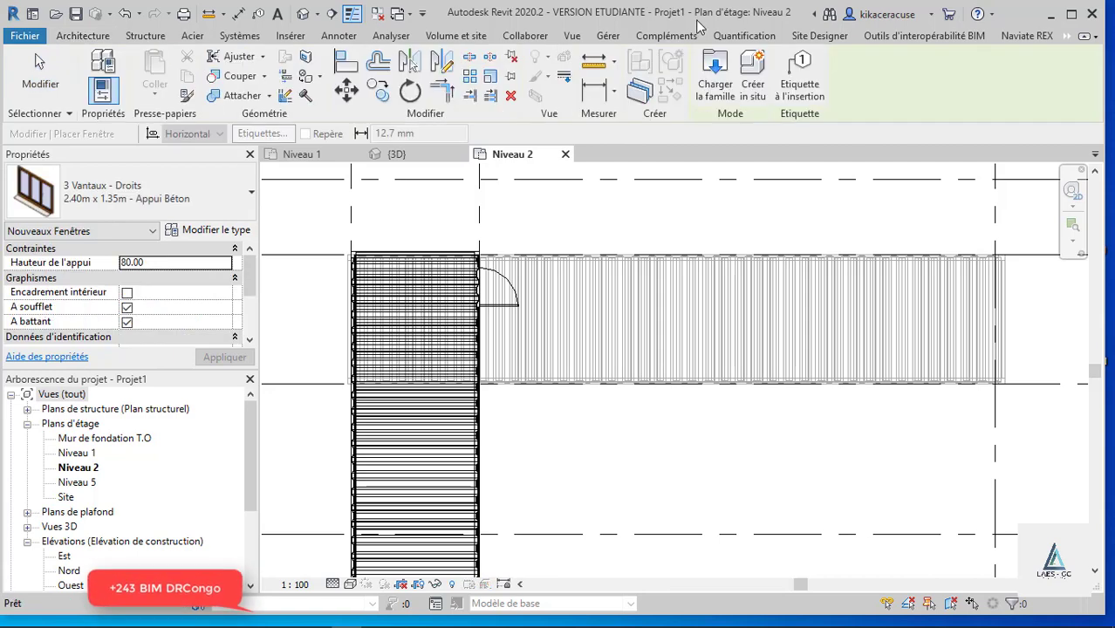
{"action": "left_click", "coordinate": [721, 75]}
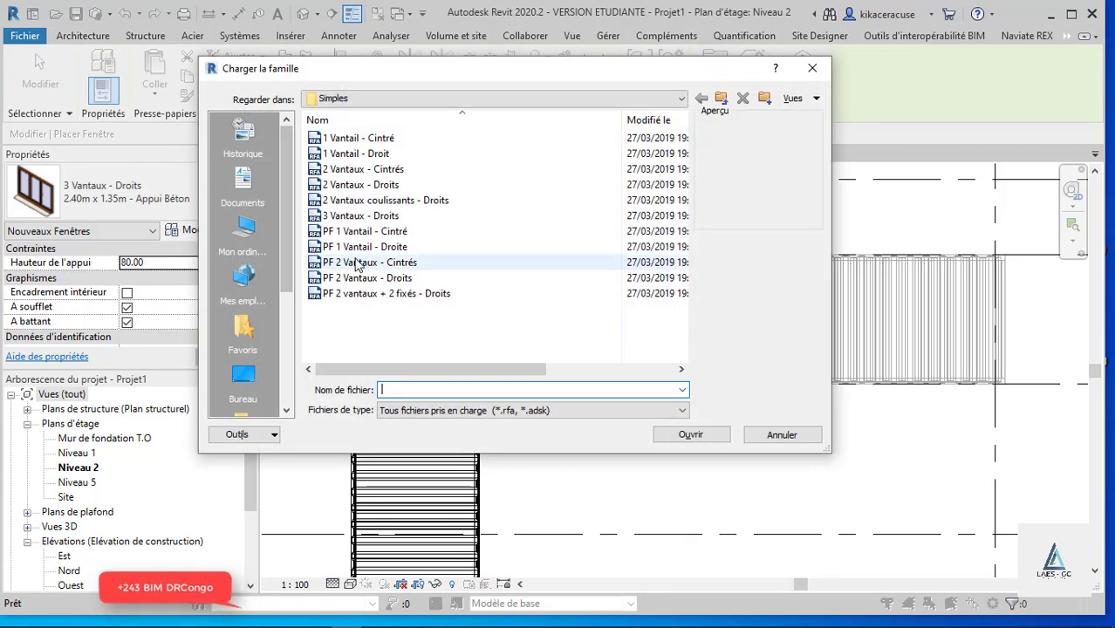
- Preview window families like 3 Vantaux - Droits, close without loading, and list window types
{"action": "left_click", "coordinate": [362, 261]}
{"action": "left_click", "coordinate": [367, 277]}
{"action": "left_click", "coordinate": [371, 293]}
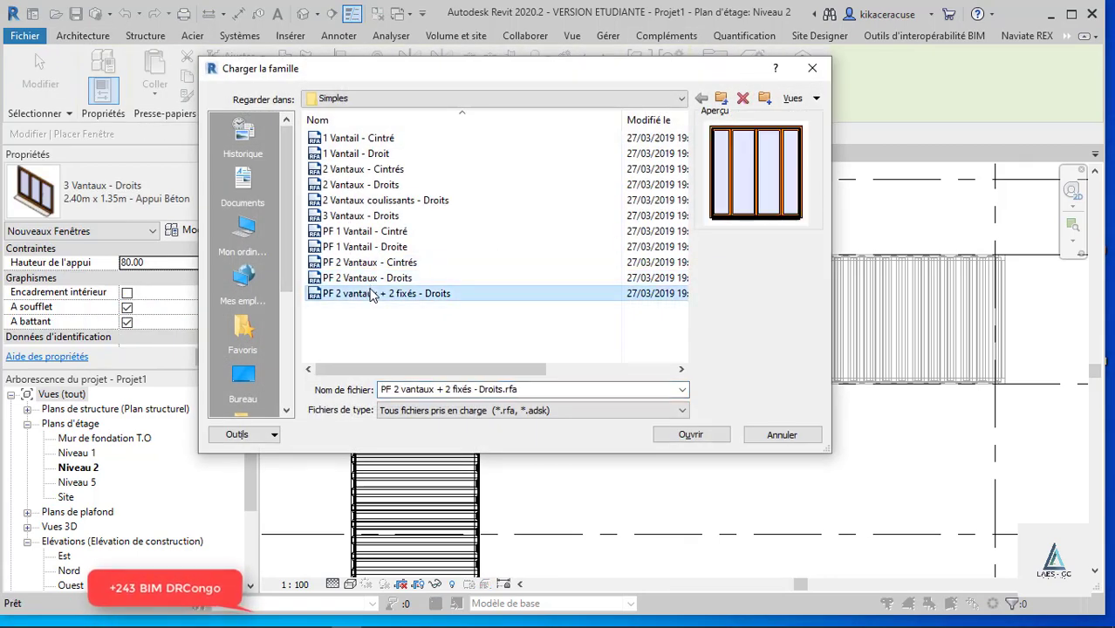
{"action": "left_click", "coordinate": [375, 246]}
{"action": "left_click", "coordinate": [378, 216]}
{"action": "left_click", "coordinate": [381, 201]}
{"action": "left_click", "coordinate": [381, 216]}
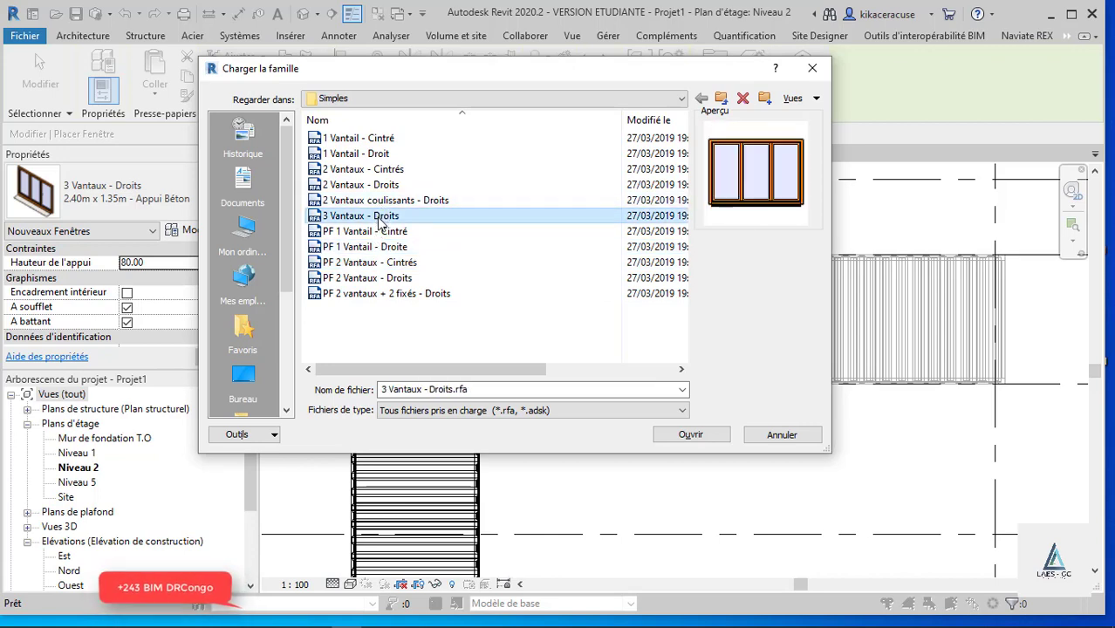
{"action": "left_click", "coordinate": [811, 70]}
{"action": "left_click", "coordinate": [129, 187]}
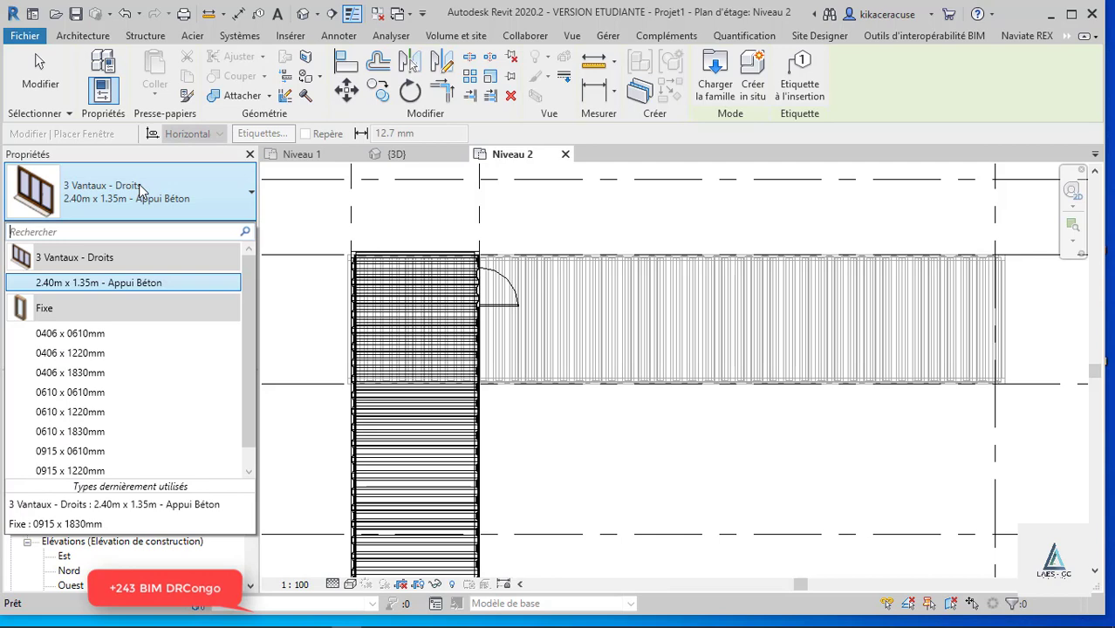
- Place a 3 Vantaux - Droits 2.40m x 1.35m window in the Niveau 2 container wall
{"action": "left_click", "coordinate": [96, 282]}
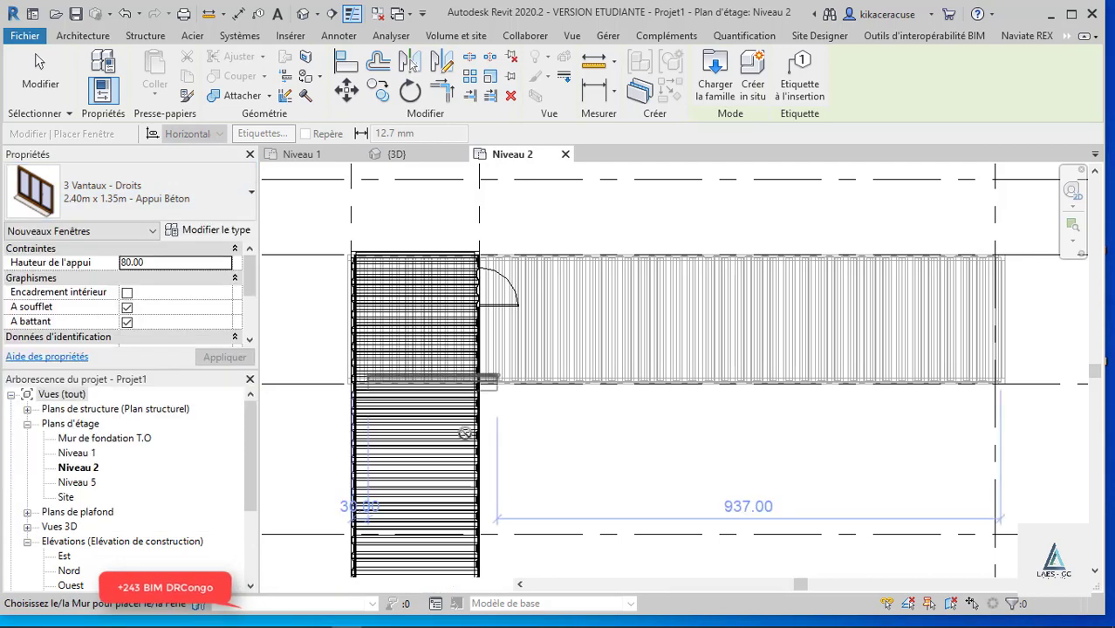
{"action": "scroll", "coordinate": [442, 351], "scroll_direction": "down", "scroll_amount": 3}
{"action": "scroll", "coordinate": [457, 448], "scroll_direction": "up", "scroll_amount": 3}
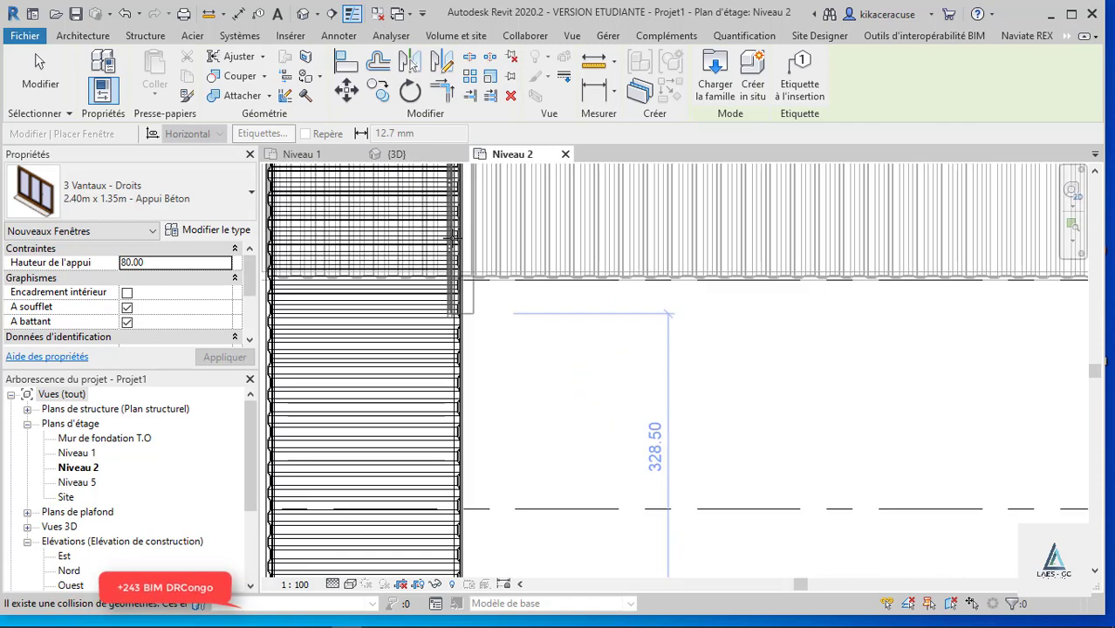
{"action": "scroll", "coordinate": [447, 234], "scroll_direction": "up", "scroll_amount": 2}
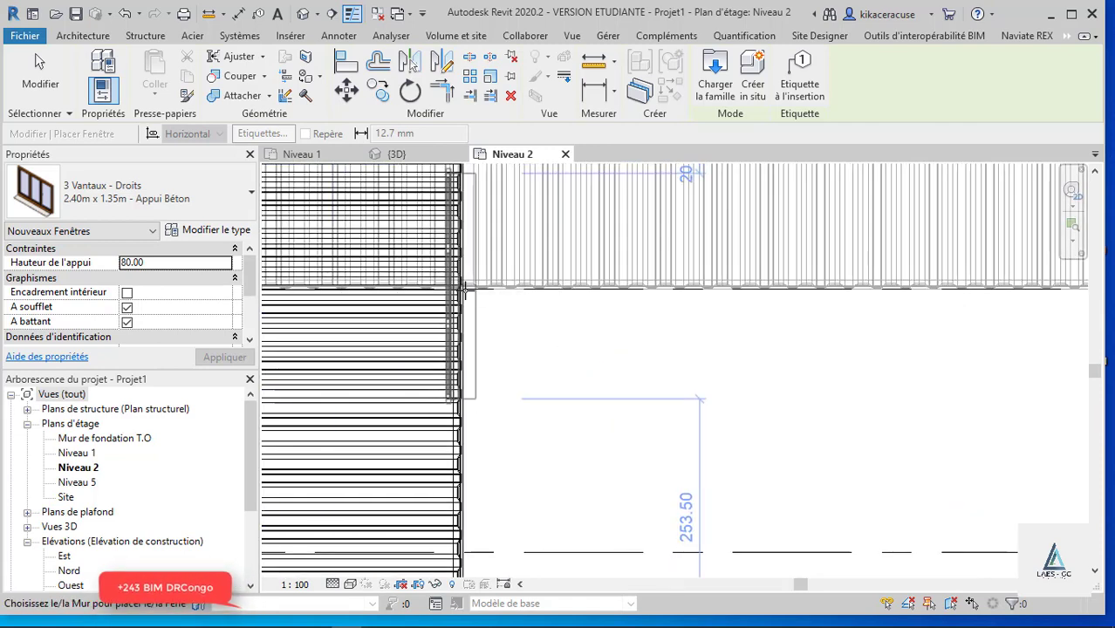
{"action": "left_click", "coordinate": [467, 293]}
{"action": "key", "text": "Escape"}
- Flip the window to the other wall face, check it in 3D, then flip it back
{"action": "left_click", "coordinate": [483, 308]}
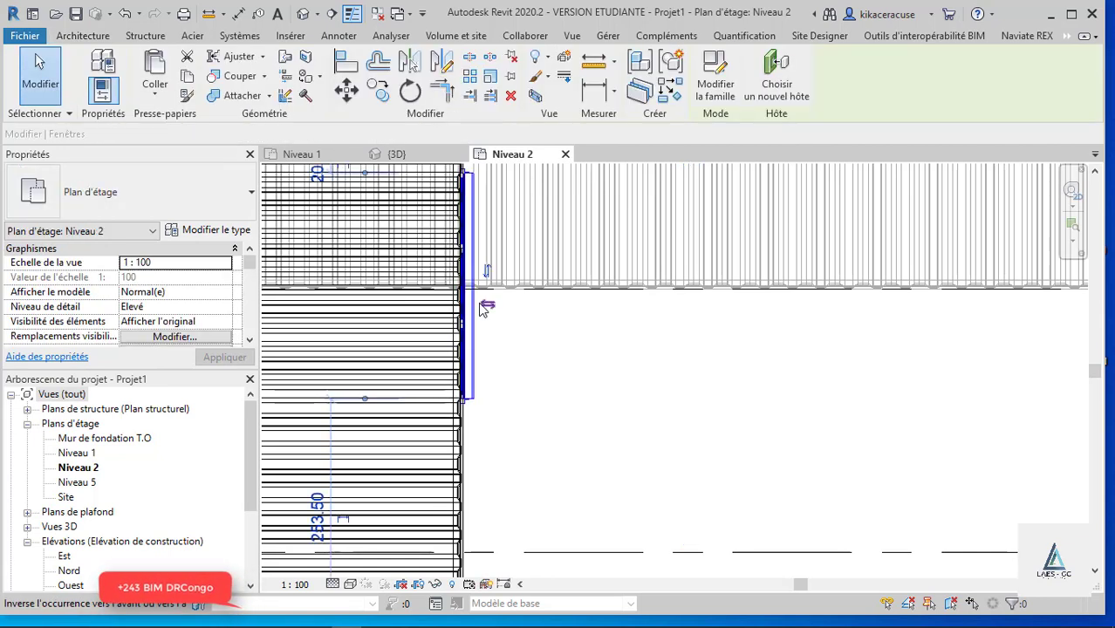
{"action": "left_click", "coordinate": [487, 307]}
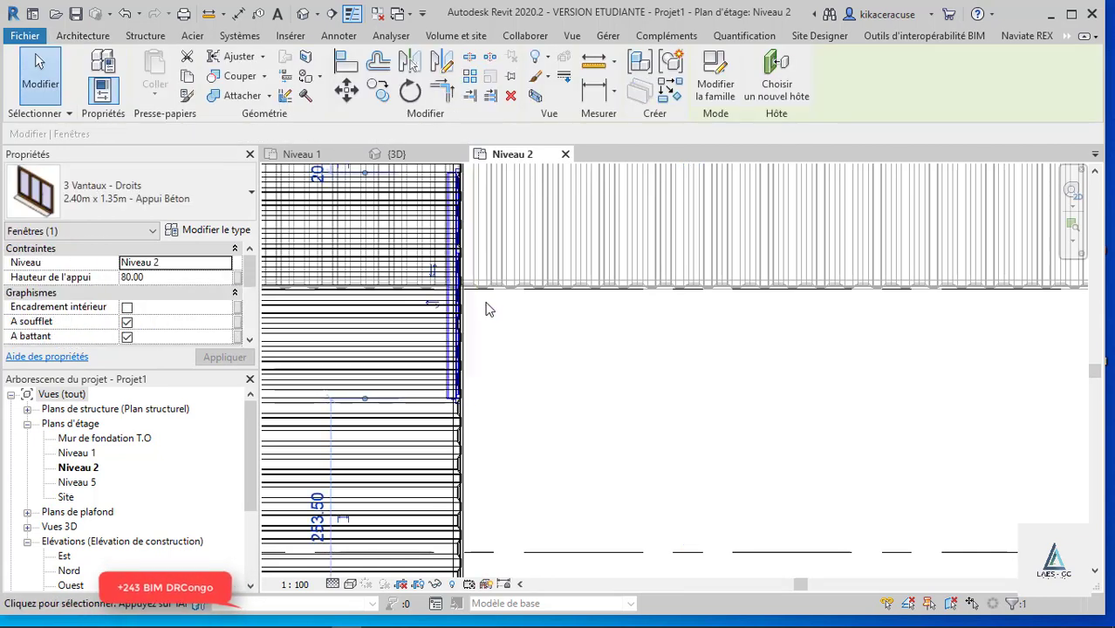
{"action": "key", "text": "Escape"}
{"action": "left_click", "coordinate": [400, 154]}
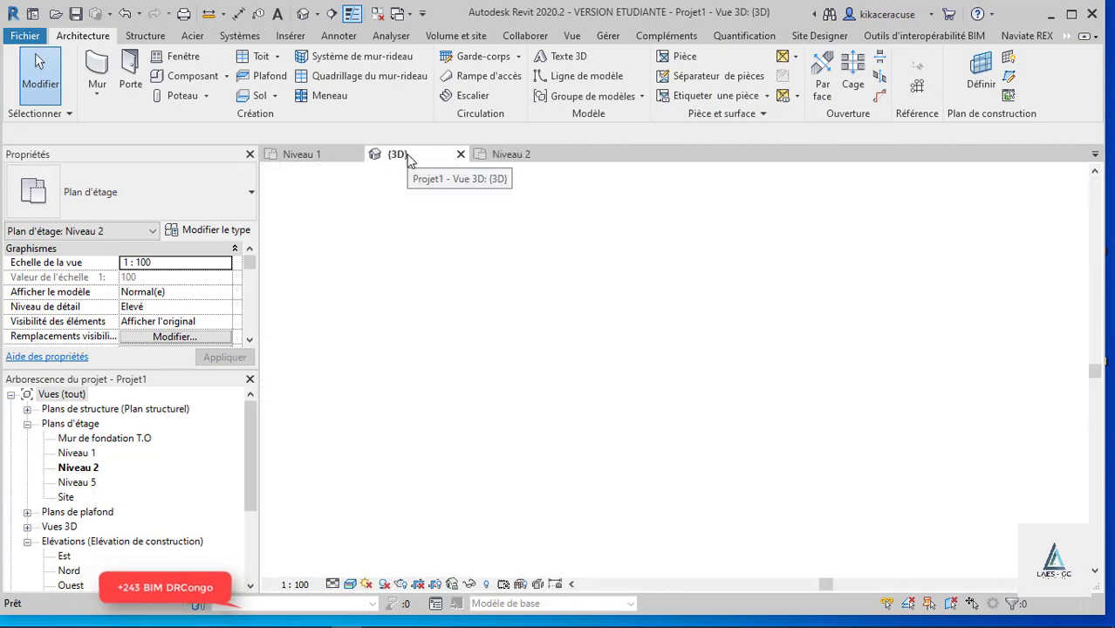
{"action": "left_click", "coordinate": [506, 154]}
{"action": "left_click", "coordinate": [453, 309]}
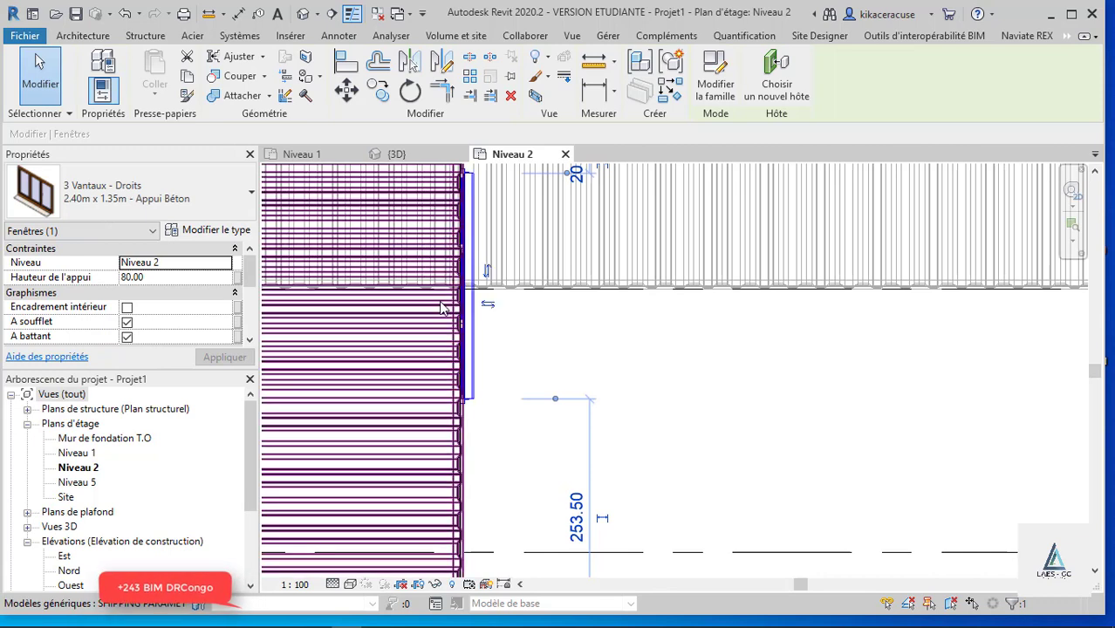
{"action": "left_click", "coordinate": [435, 305]}
- In 3D, nudge the window left and lower its sill to 56.00, then check the reference slides
{"action": "left_click", "coordinate": [422, 158]}
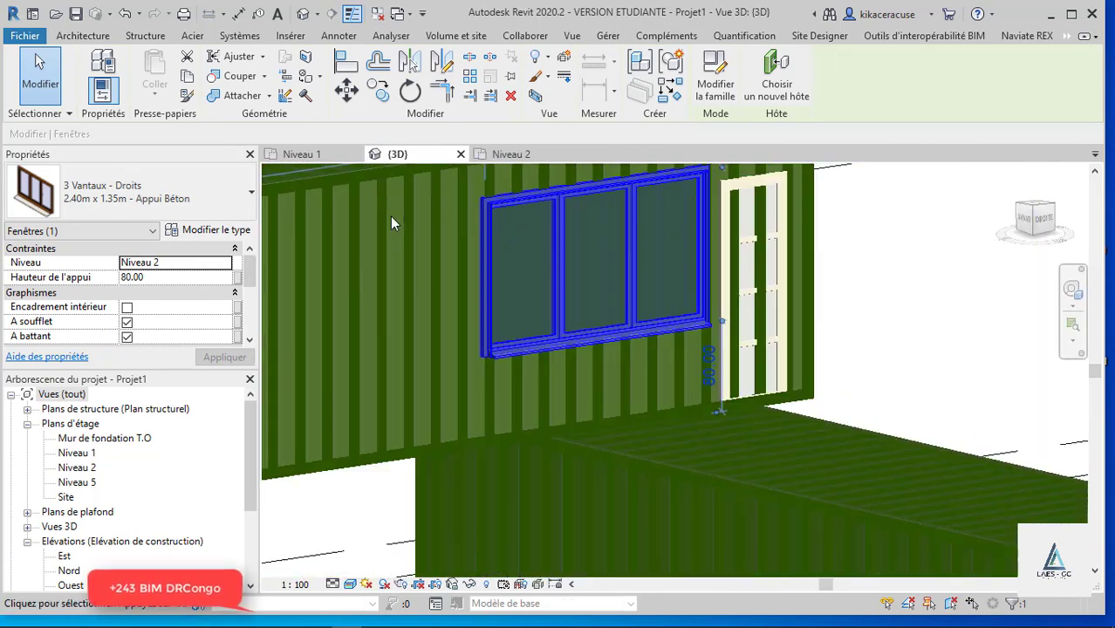
{"action": "scroll", "coordinate": [390, 216], "scroll_direction": "down", "scroll_amount": 3}
{"action": "key", "text": "Escape"}
{"action": "middle_click_drag", "start_coordinate": [592, 328], "coordinate": [591, 243], "text": "shift"}
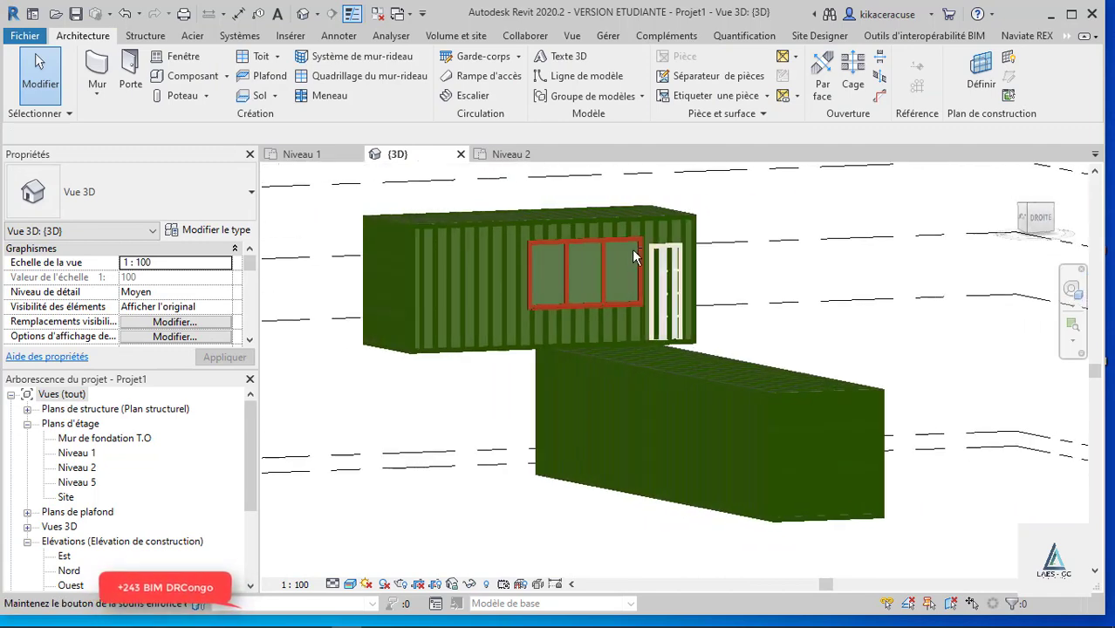
{"action": "middle_click_drag", "start_coordinate": [591, 243], "coordinate": [592, 294], "text": "shift"}
{"action": "left_click", "coordinate": [592, 301]}
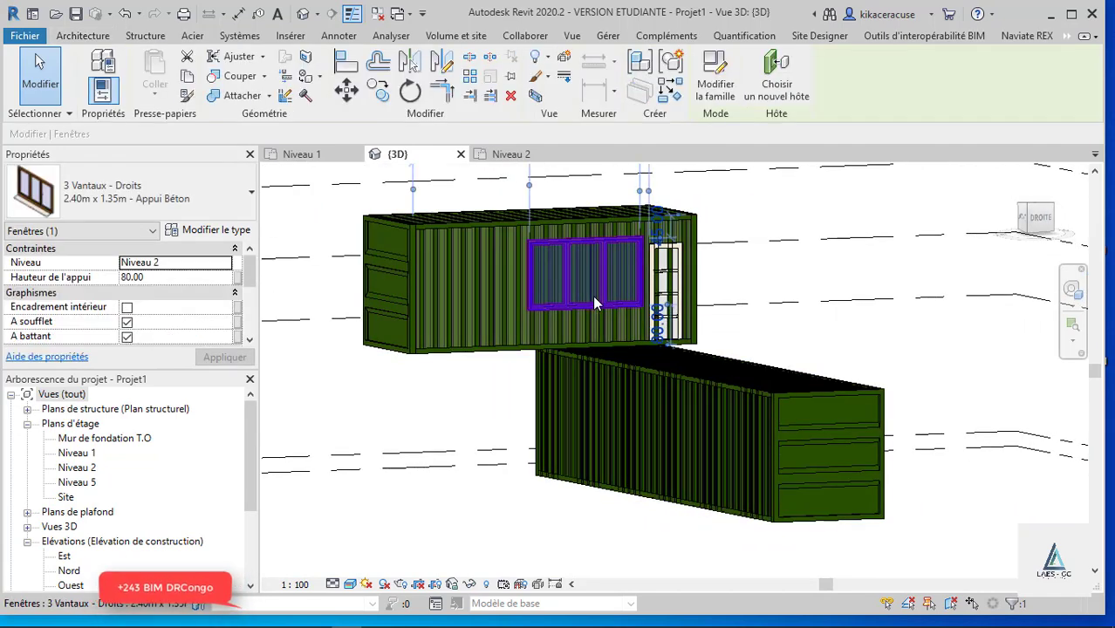
{"action": "key", "text": "Left"}
{"action": "key", "text": "Left"}
{"action": "key", "text": "Left"}
{"action": "key", "text": "Left"}
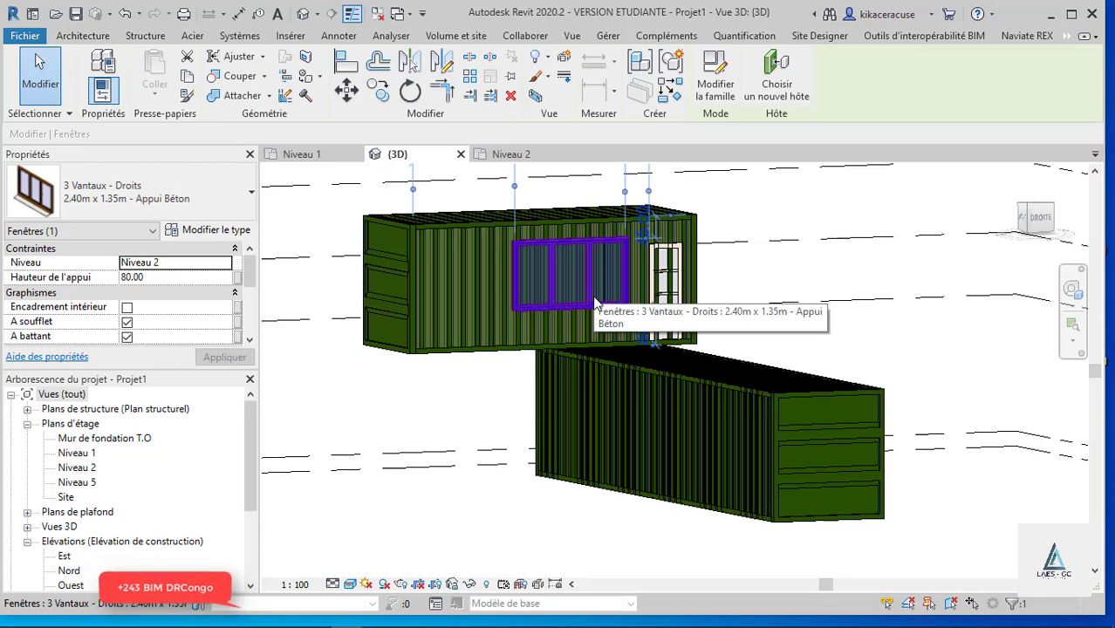
{"action": "key", "text": "Down"}
{"action": "key", "text": "Down"}
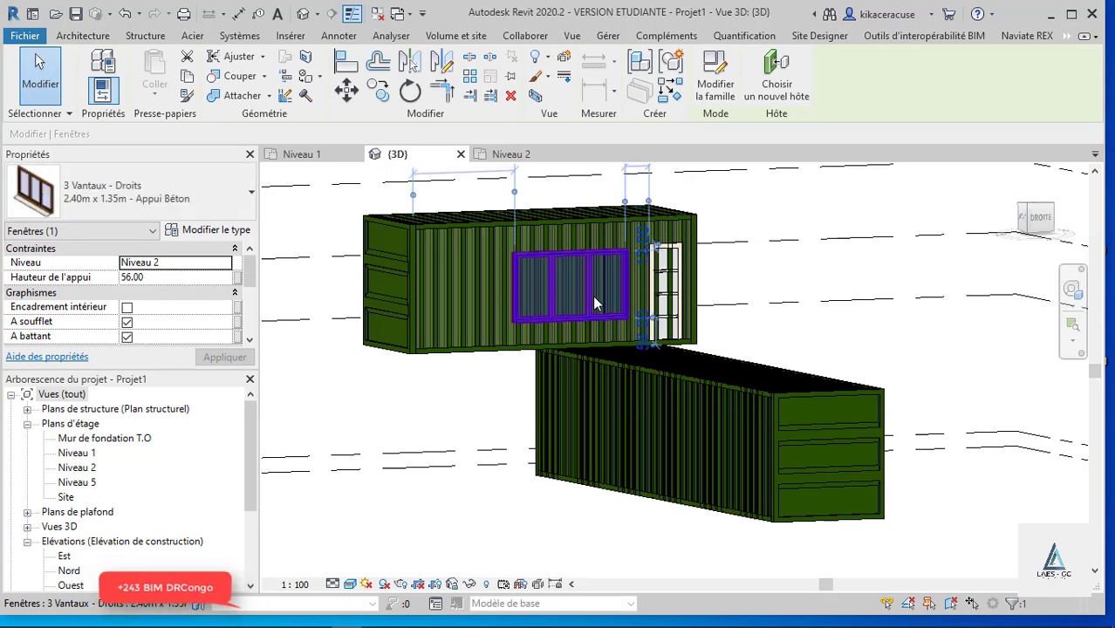
{"action": "key", "text": "Escape"}
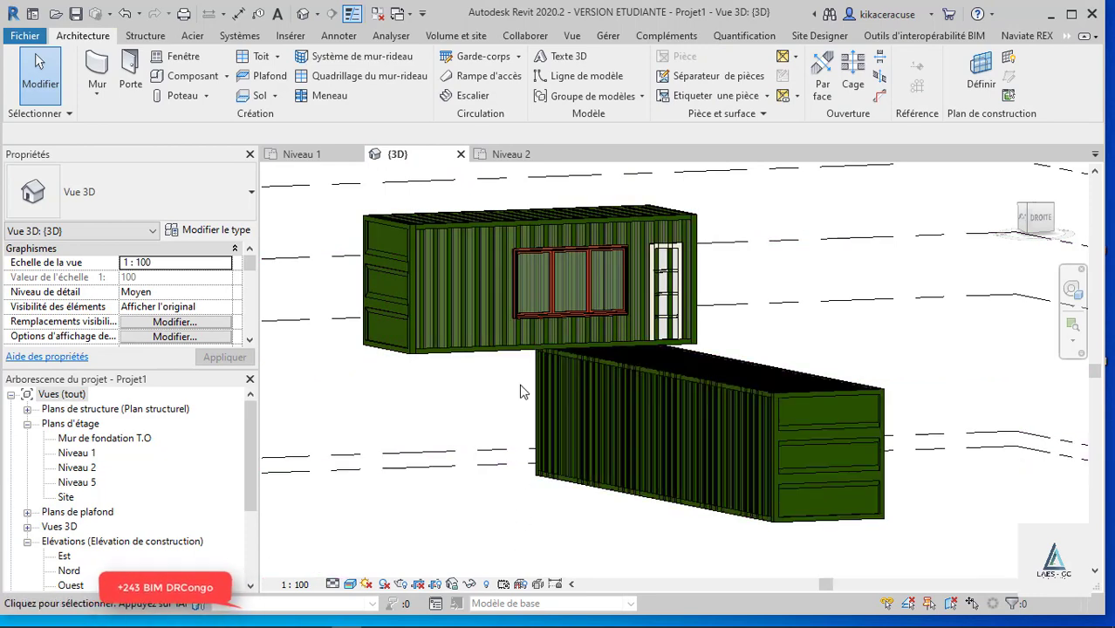
{"action": "key", "text": "alt+Tab"}
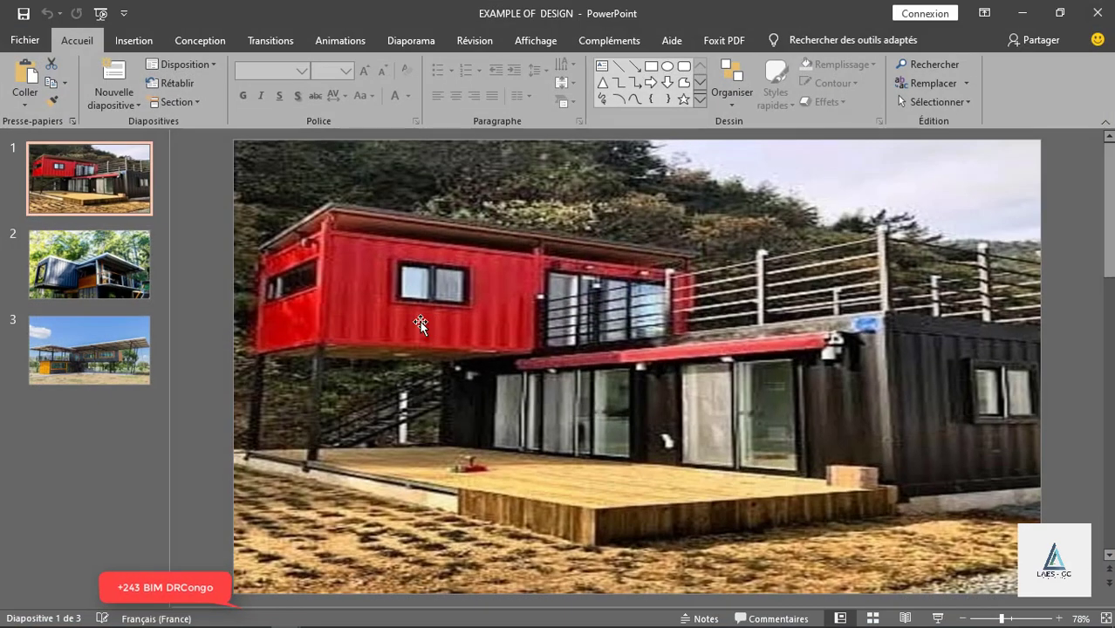
{"action": "left_click", "coordinate": [1026, 13]}
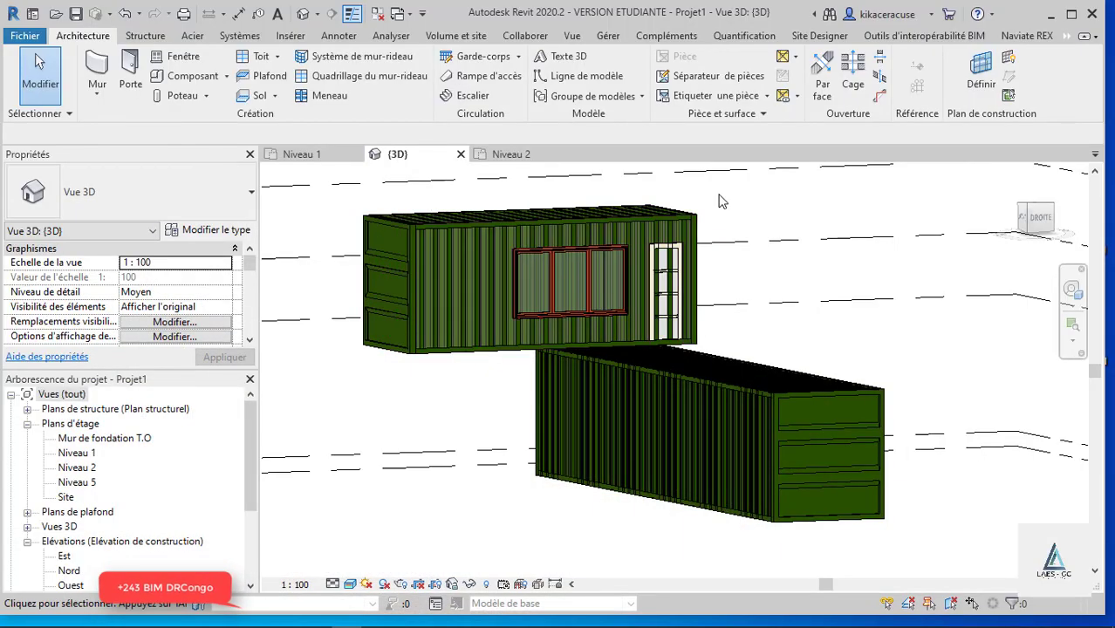
- Orbit and zoom the 3D view to the containers' other side and select the window
{"action": "left_click", "coordinate": [513, 155]}
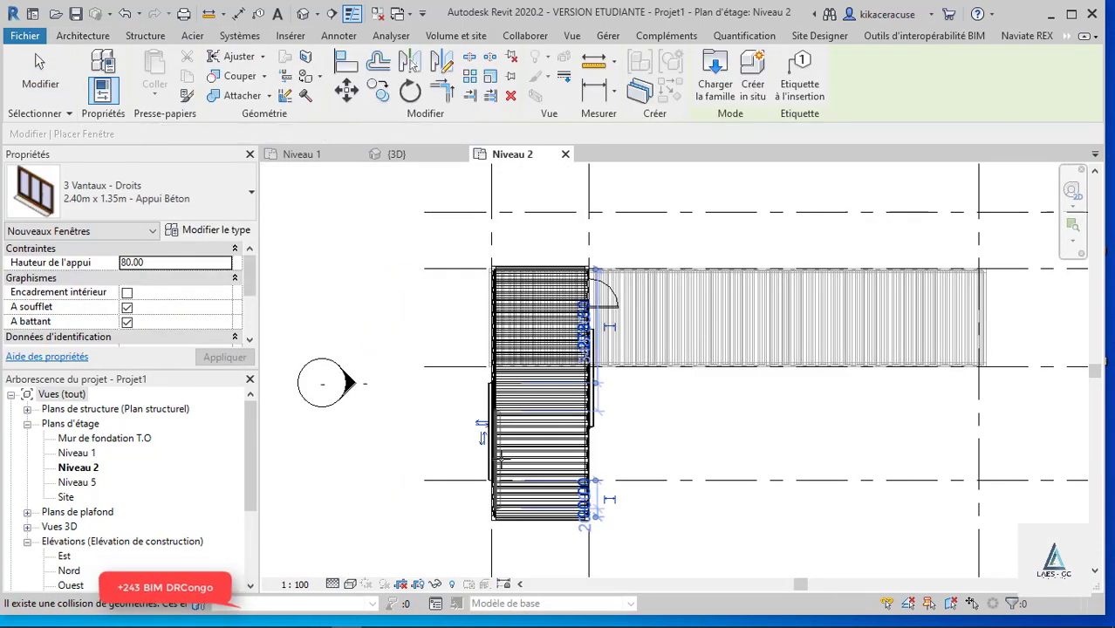
{"action": "key", "text": "Escape"}
{"action": "scroll", "coordinate": [491, 432], "scroll_direction": "up", "scroll_amount": 3}
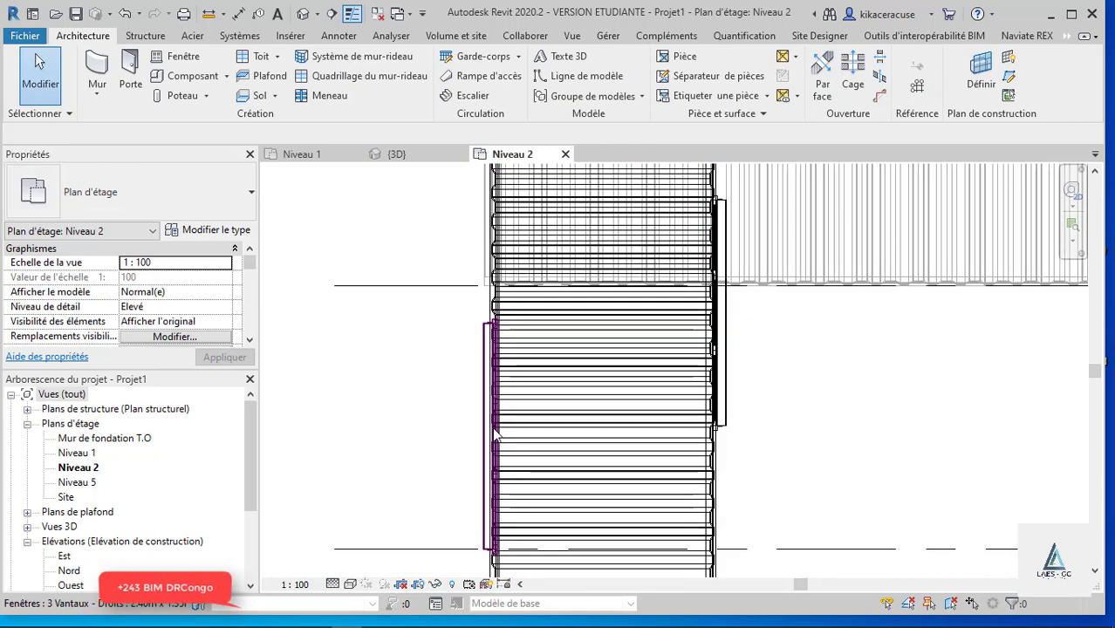
{"action": "left_click", "coordinate": [397, 153]}
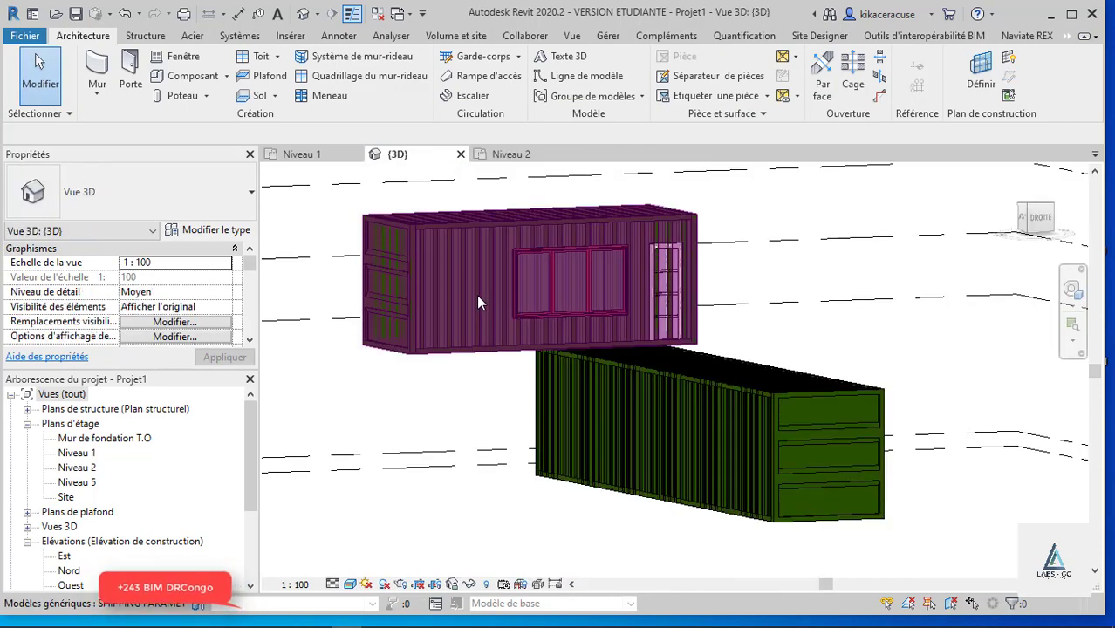
{"action": "middle_click_drag", "start_coordinate": [414, 277], "coordinate": [722, 287], "text": "shift"}
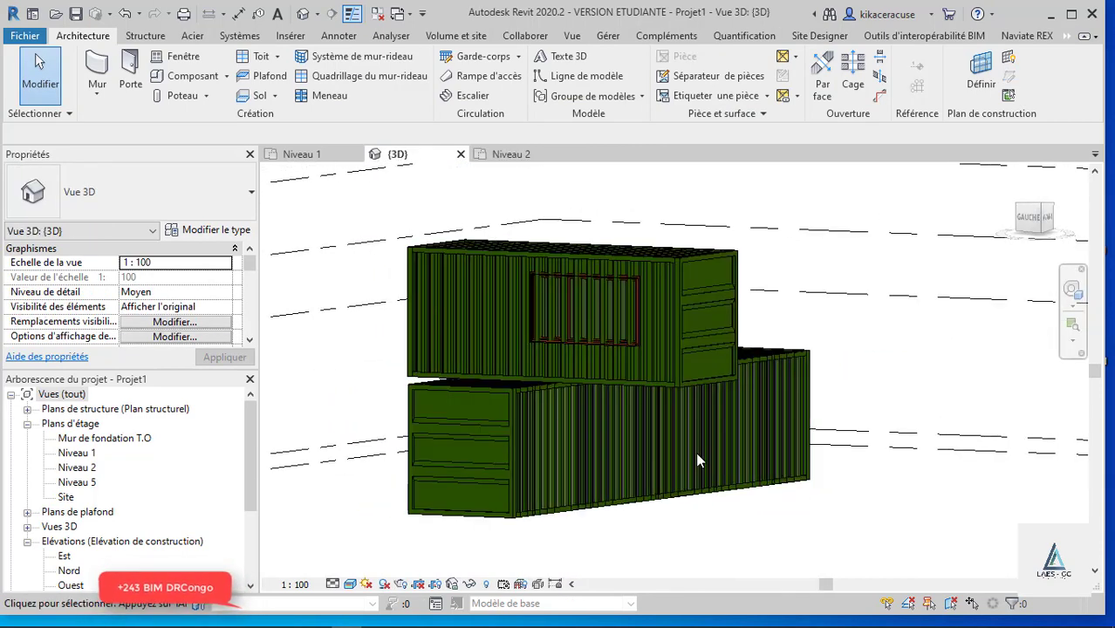
{"action": "scroll", "coordinate": [648, 355], "scroll_direction": "up", "scroll_amount": 2}
{"action": "scroll", "coordinate": [696, 325], "scroll_direction": "up", "scroll_amount": 1}
{"action": "scroll", "coordinate": [786, 332], "scroll_direction": "up", "scroll_amount": 2}
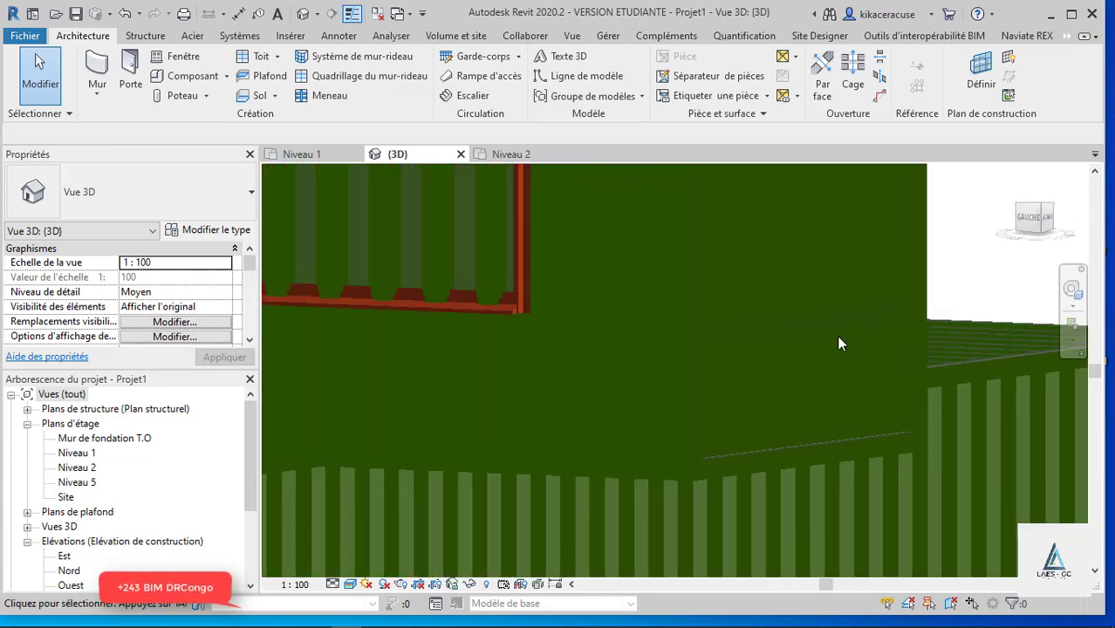
{"action": "left_click", "coordinate": [499, 307]}
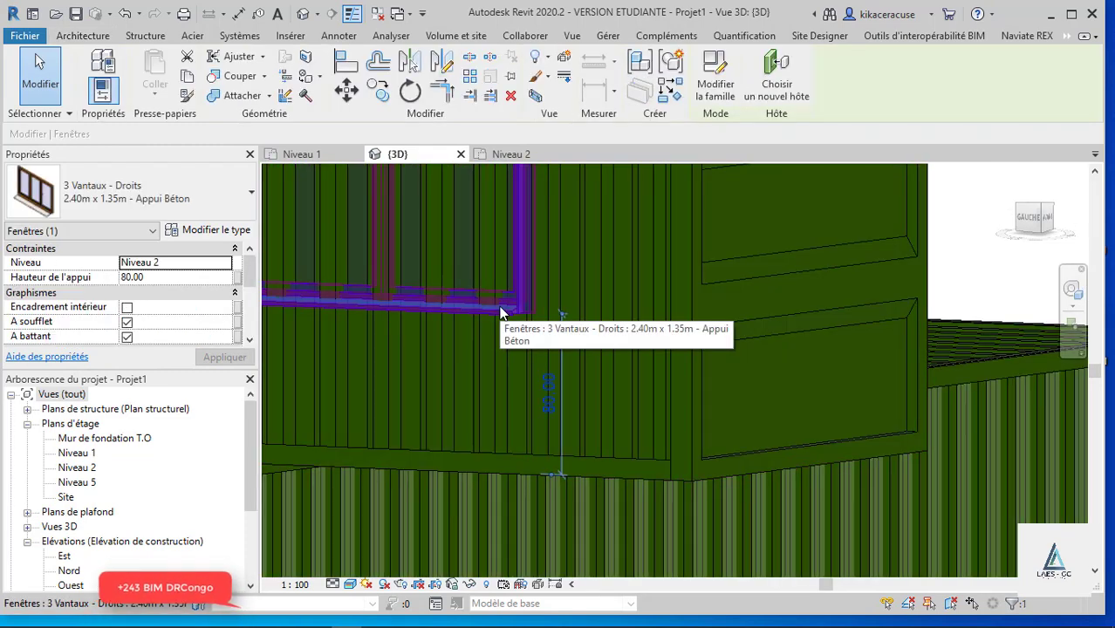
- Move the upper container's end wall further left on Niveau 2 and check it in 3D
{"action": "left_click", "coordinate": [509, 155]}
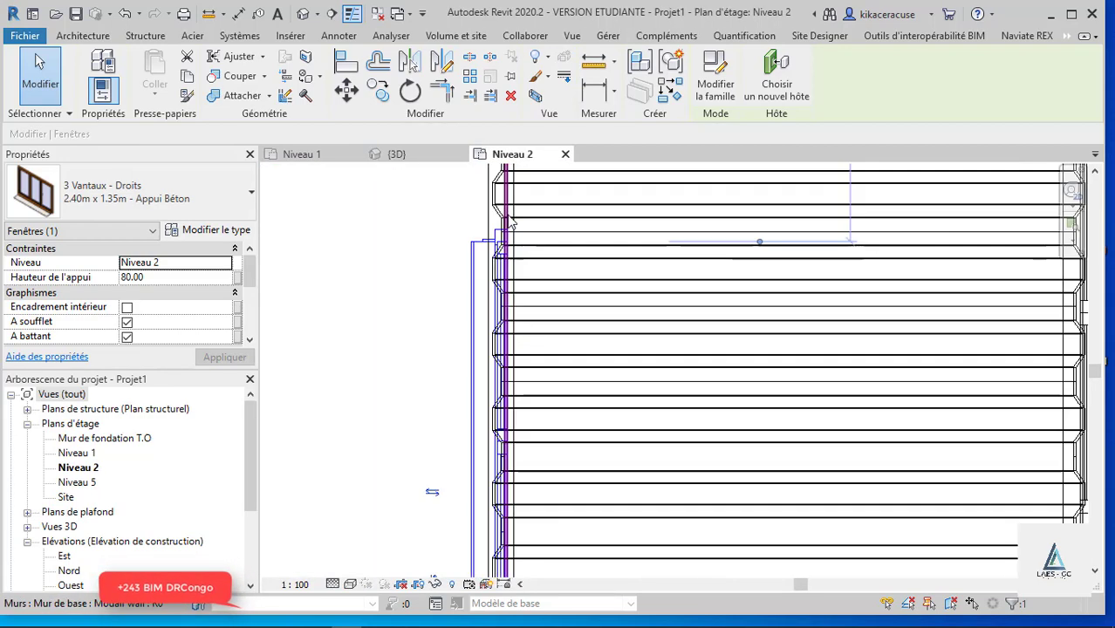
{"action": "scroll", "coordinate": [494, 224], "scroll_direction": "up", "scroll_amount": 5}
{"action": "key", "text": "Escape"}
{"action": "left_click", "coordinate": [489, 232]}
{"action": "scroll", "coordinate": [482, 261], "scroll_direction": "up", "scroll_amount": 2}
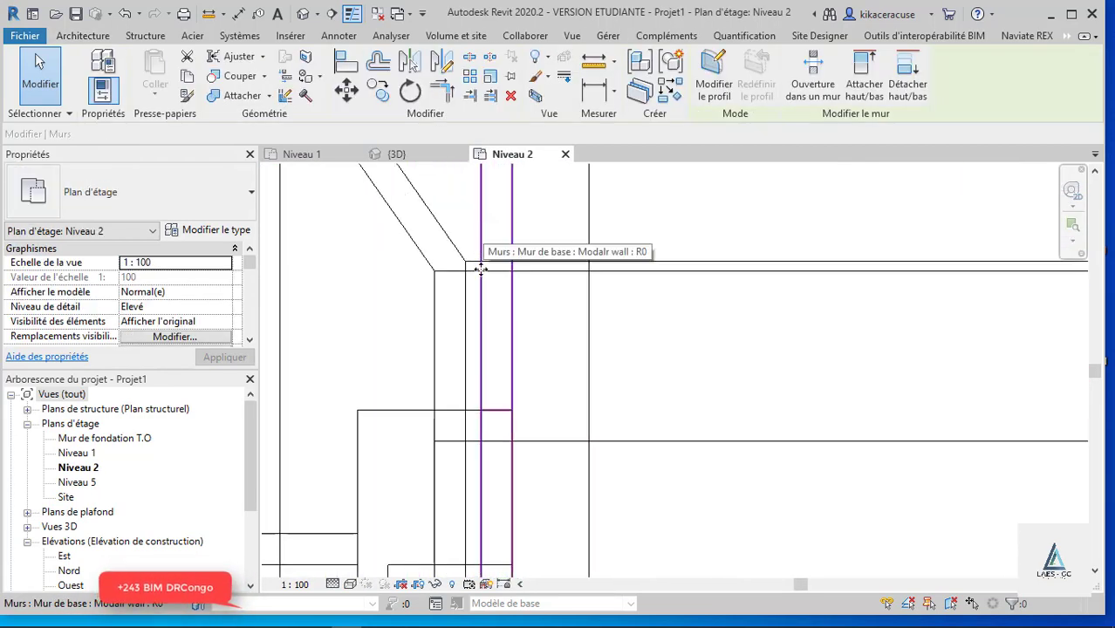
{"action": "scroll", "coordinate": [482, 294], "scroll_direction": "up", "scroll_amount": 2}
{"action": "left_click_drag", "start_coordinate": [482, 297], "coordinate": [421, 341]}
{"action": "left_click", "coordinate": [397, 153]}
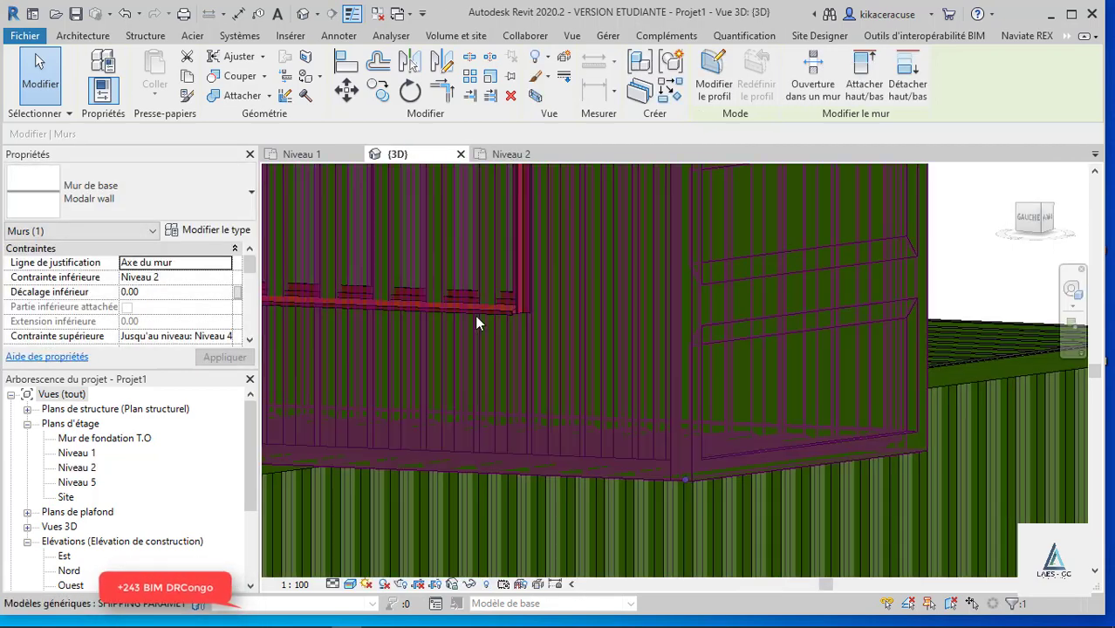
{"action": "scroll", "coordinate": [543, 387], "scroll_direction": "down", "scroll_amount": 3}
{"action": "left_click", "coordinate": [771, 379]}
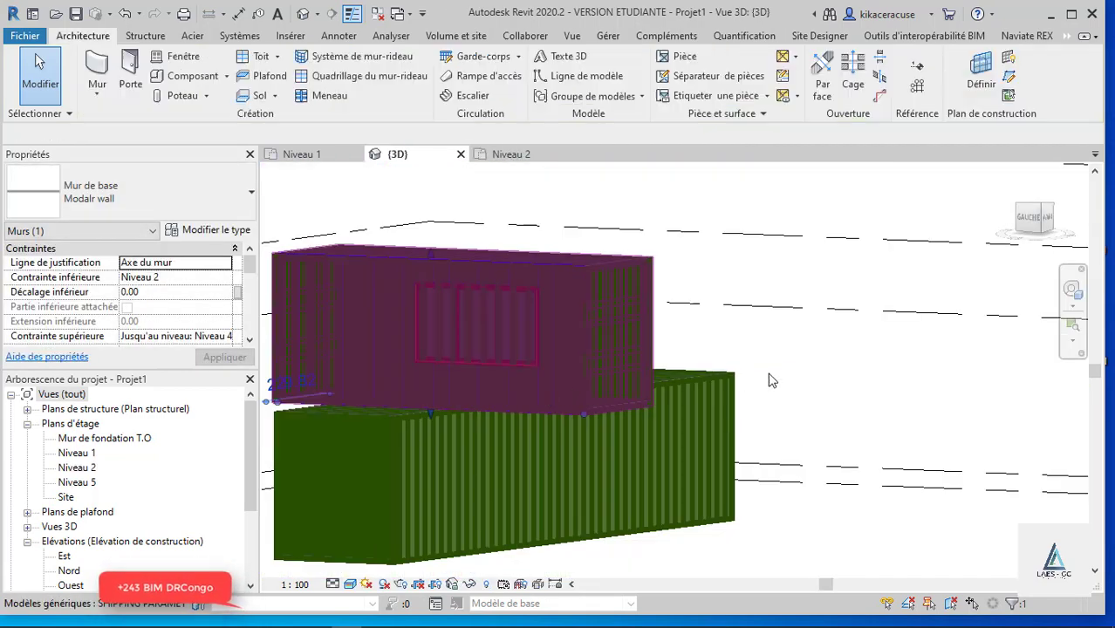
{"action": "mouse_move", "coordinate": [578, 375]}
{"action": "middle_mouse_down", "text": "shift"}
{"action": "mouse_move", "coordinate": [454, 356]}
{"action": "mouse_move", "coordinate": [702, 369]}
{"action": "mouse_move", "coordinate": [552, 352]}
{"action": "middle_mouse_up", "text": "shift"}
{"action": "scroll", "coordinate": [453, 356], "scroll_direction": "down", "scroll_amount": 3}
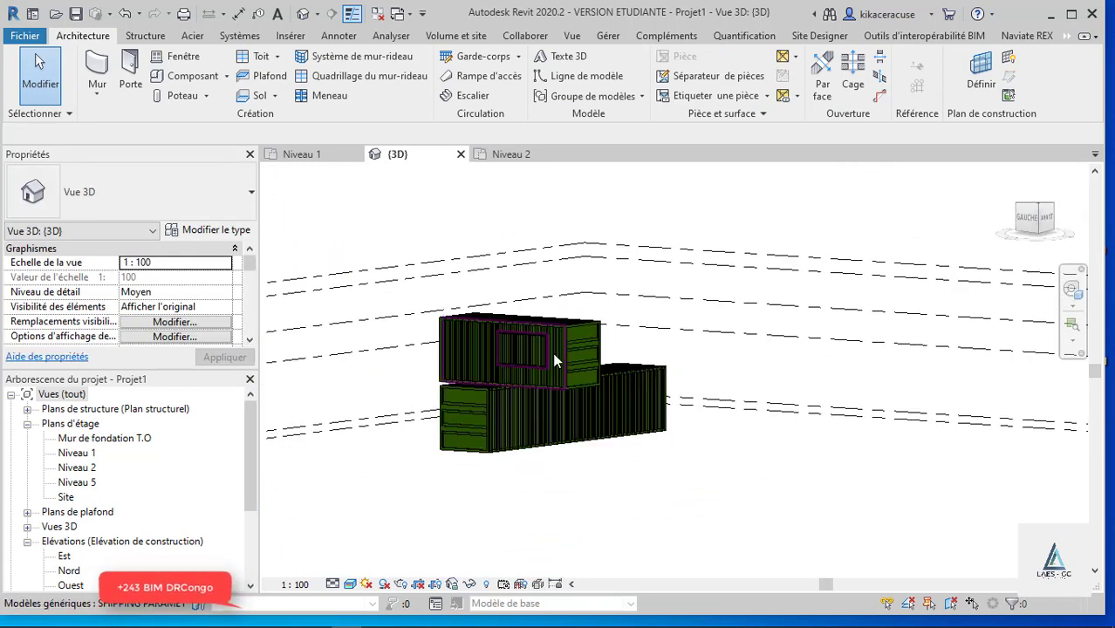
{"action": "scroll", "coordinate": [552, 353], "scroll_direction": "up", "scroll_amount": 3}
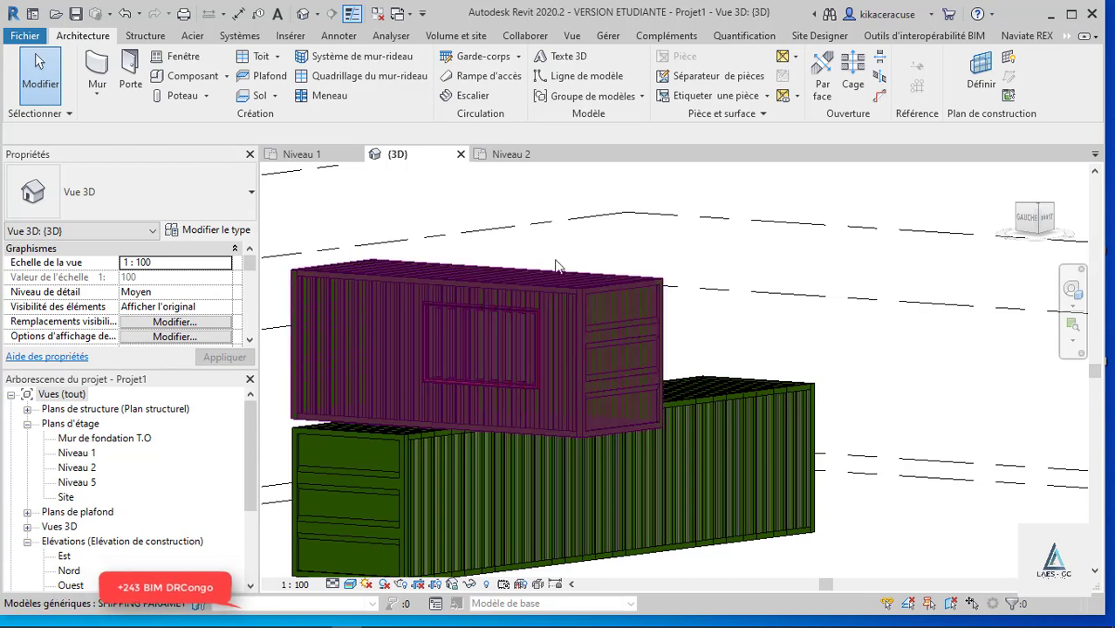
- On Niveau 2, slide the three-pane window a little along the wall and flip it
{"action": "left_click", "coordinate": [504, 154]}
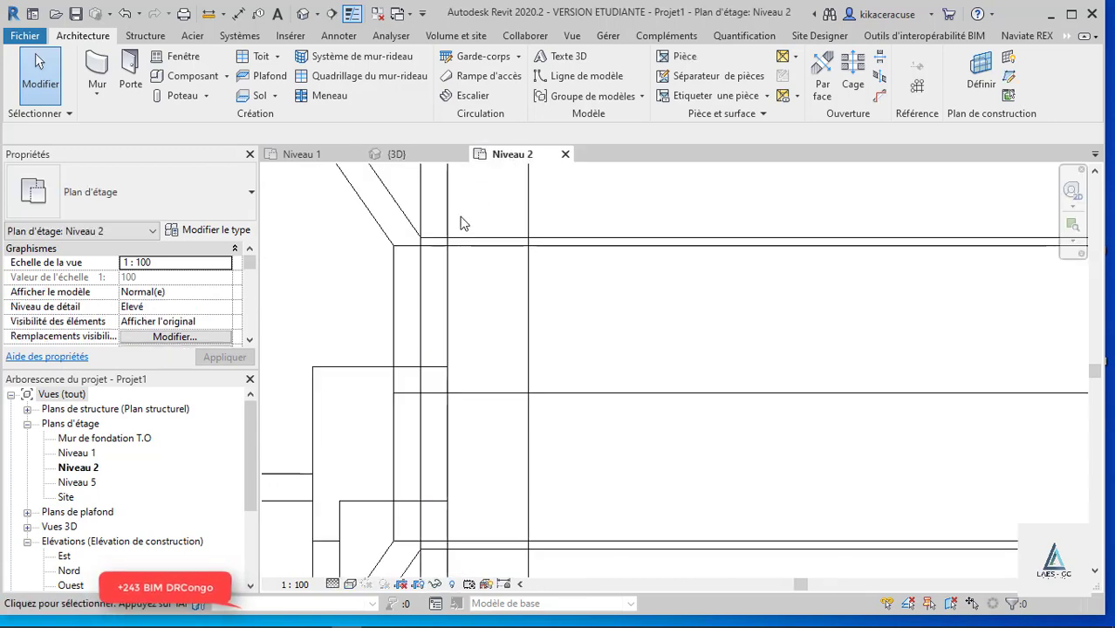
{"action": "left_click", "coordinate": [445, 338]}
{"action": "scroll", "coordinate": [456, 316], "scroll_direction": "down", "scroll_amount": 3}
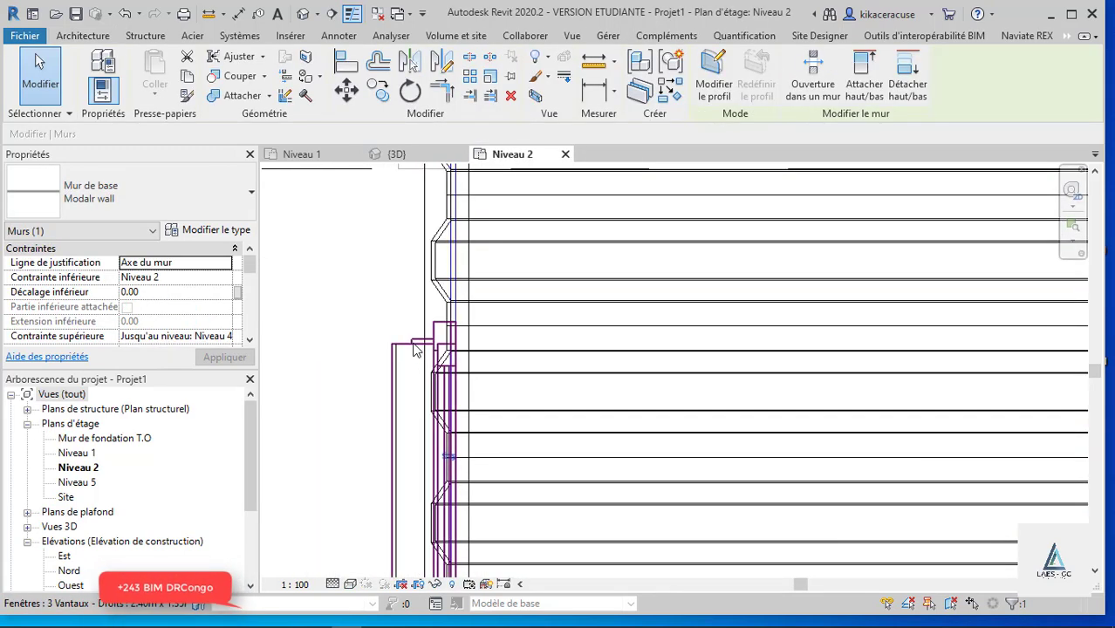
{"action": "left_click", "coordinate": [416, 349]}
{"action": "scroll", "coordinate": [398, 471], "scroll_direction": "down", "scroll_amount": 2}
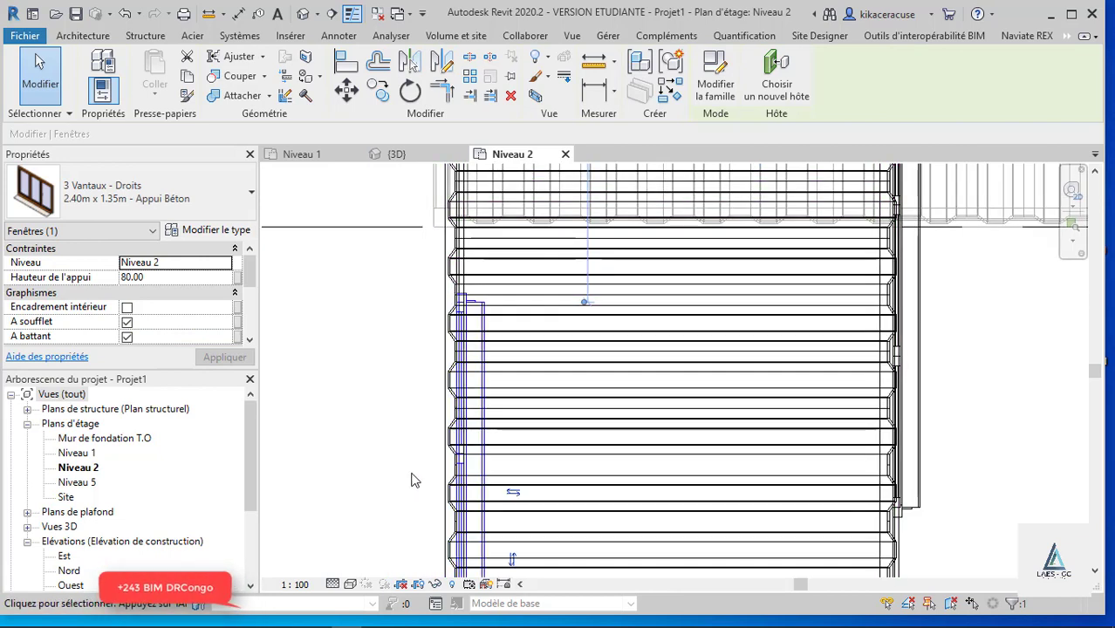
{"action": "left_click_drag", "start_coordinate": [431, 454], "coordinate": [517, 534]}
{"action": "left_click", "coordinate": [515, 494]}
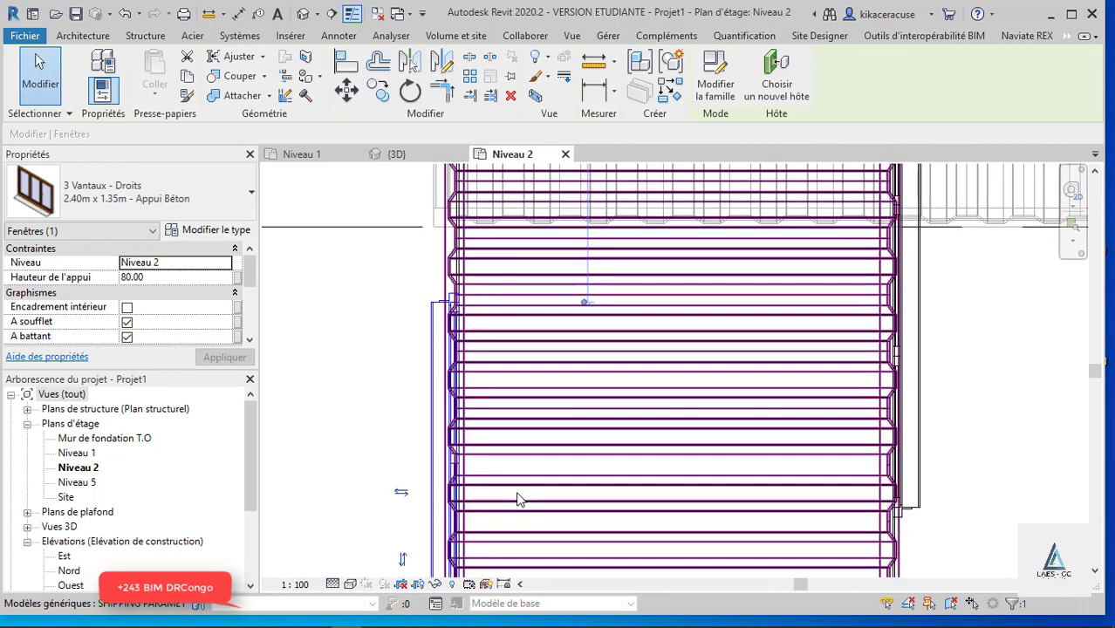
{"action": "scroll", "coordinate": [457, 288], "scroll_direction": "up", "scroll_amount": 2}
{"action": "scroll", "coordinate": [464, 356], "scroll_direction": "up", "scroll_amount": 2}
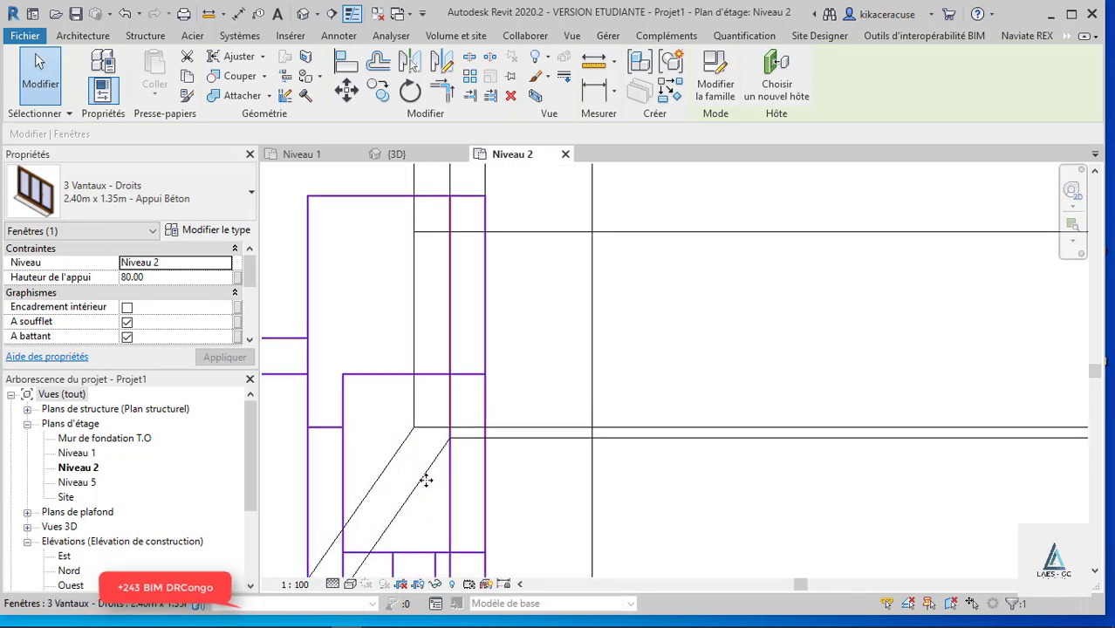
{"action": "left_click_drag", "start_coordinate": [426, 480], "coordinate": [421, 485]}
{"action": "key", "text": "Escape"}
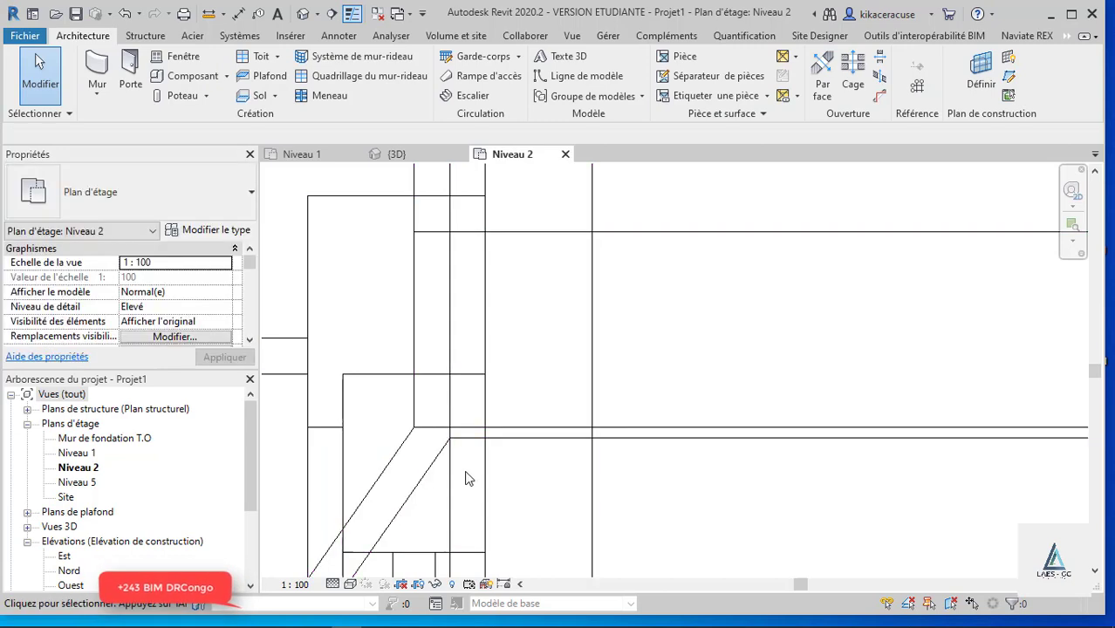
- Inspect the flipped window in the 3D view from a couple of angles
{"action": "key", "text": "ctrl+Tab"}
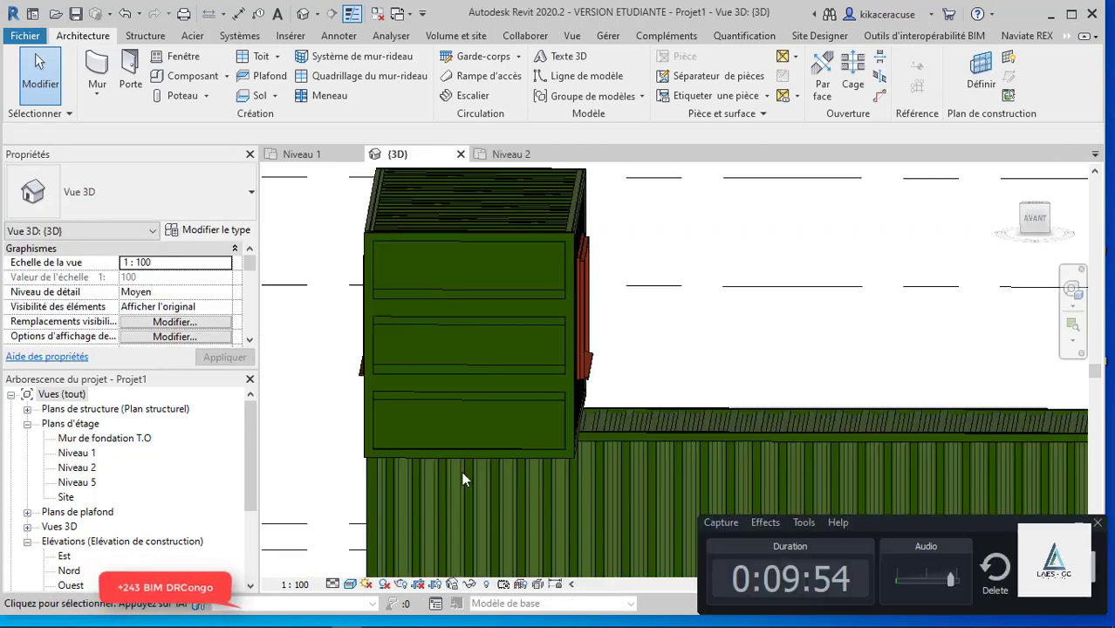
{"action": "mouse_move", "coordinate": [511, 476]}
{"action": "middle_mouse_down", "text": "shift"}
{"action": "mouse_move", "coordinate": [599, 444]}
{"action": "mouse_move", "coordinate": [602, 368]}
{"action": "mouse_move", "coordinate": [590, 372]}
{"action": "middle_mouse_up", "text": "shift"}
{"action": "left_click", "coordinate": [591, 372]}
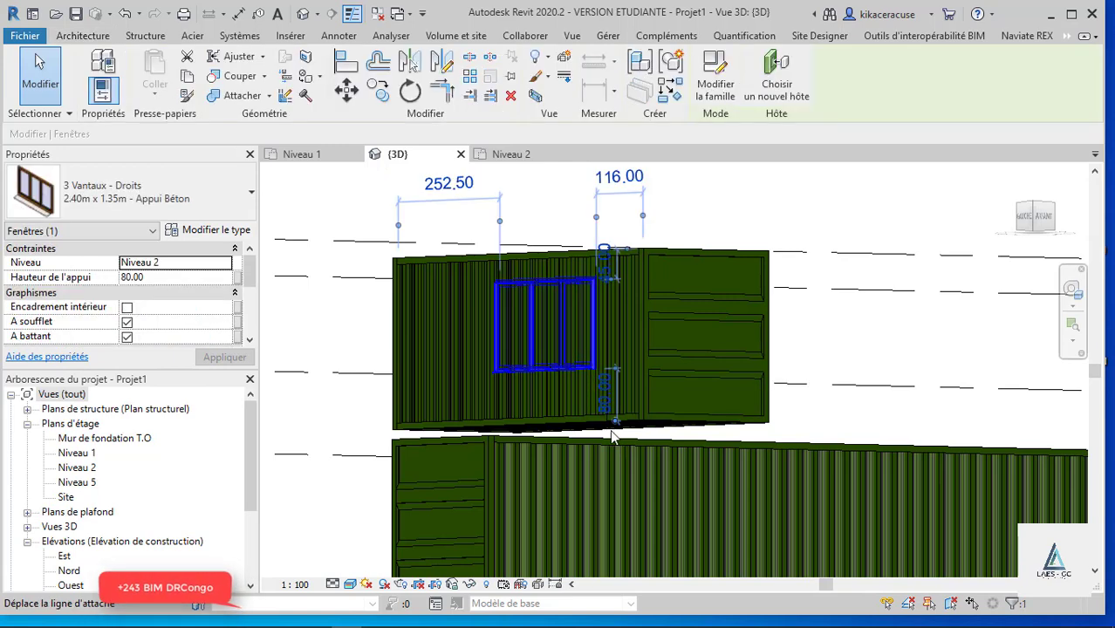
{"action": "key", "text": "Escape"}
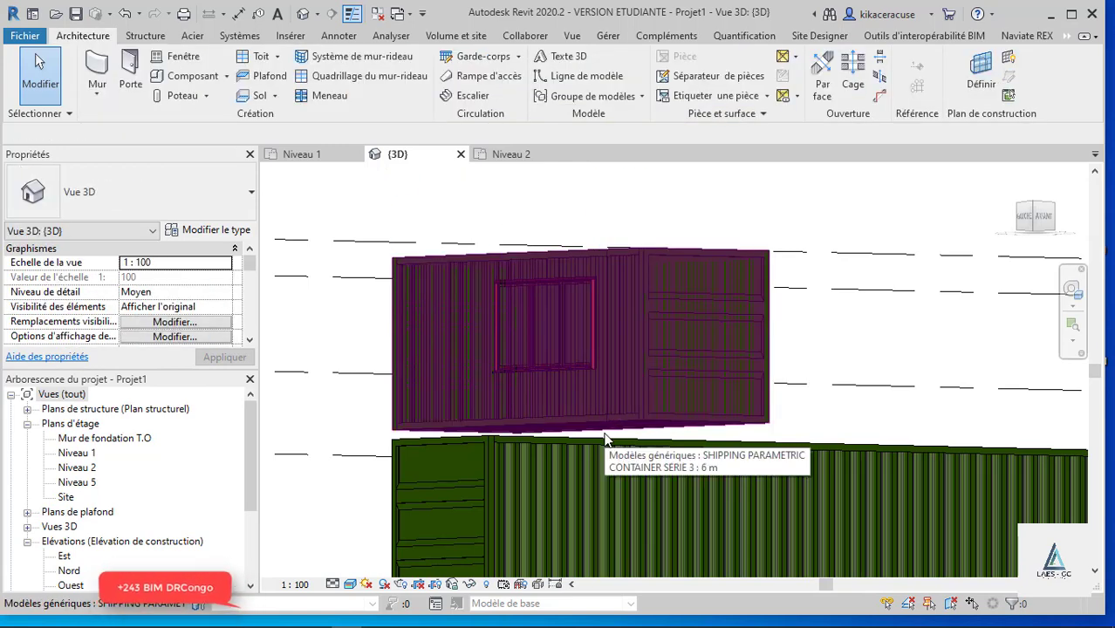
{"action": "mouse_move", "coordinate": [608, 439]}
{"action": "middle_mouse_down", "text": "shift"}
{"action": "mouse_move", "coordinate": [658, 409]}
{"action": "mouse_move", "coordinate": [637, 397]}
{"action": "middle_mouse_up", "text": "shift"}
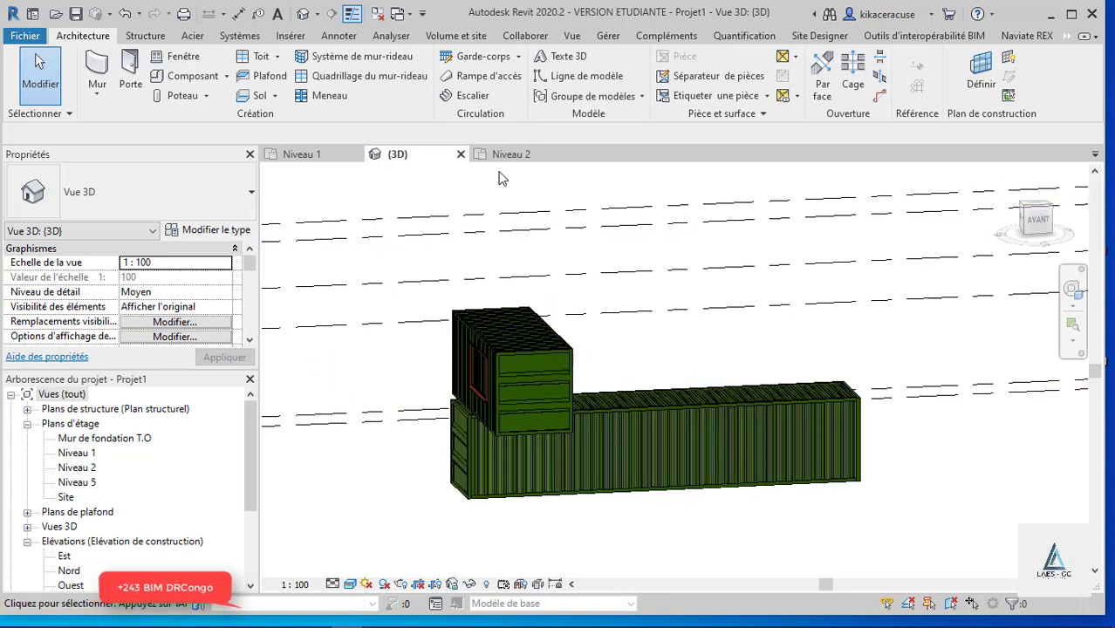
- On Niveau 1, set the view range top to Sans limite with VR and apply it
{"action": "left_click", "coordinate": [315, 154]}
{"action": "scroll", "coordinate": [494, 267], "scroll_direction": "down", "scroll_amount": 3}
{"action": "scroll", "coordinate": [491, 295], "scroll_direction": "down", "scroll_amount": 3}
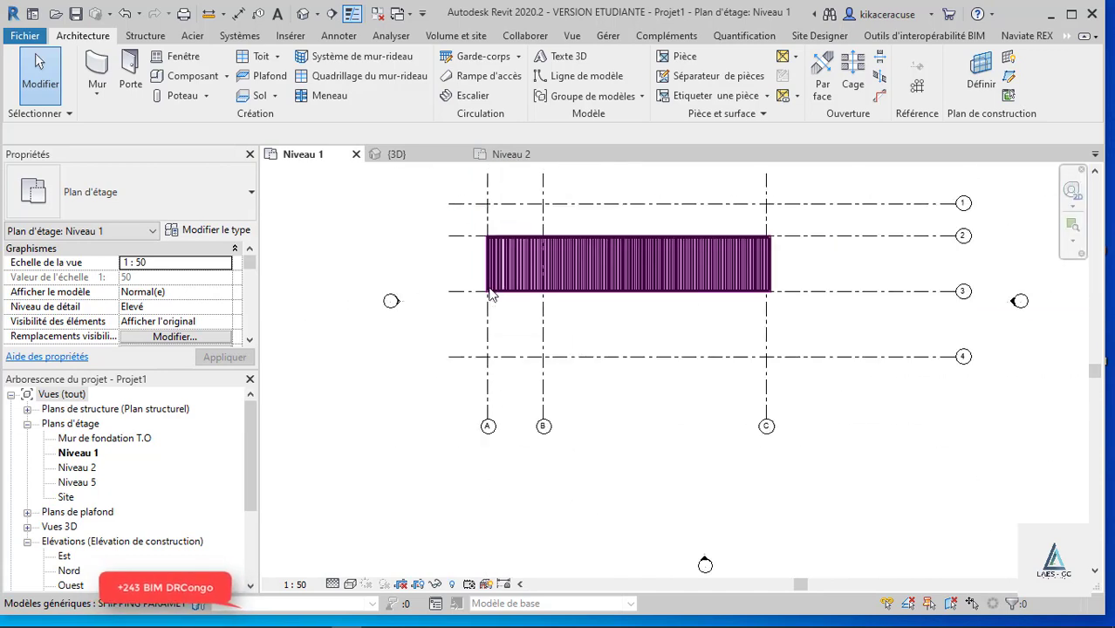
{"action": "scroll", "coordinate": [526, 297], "scroll_direction": "up", "scroll_amount": 3}
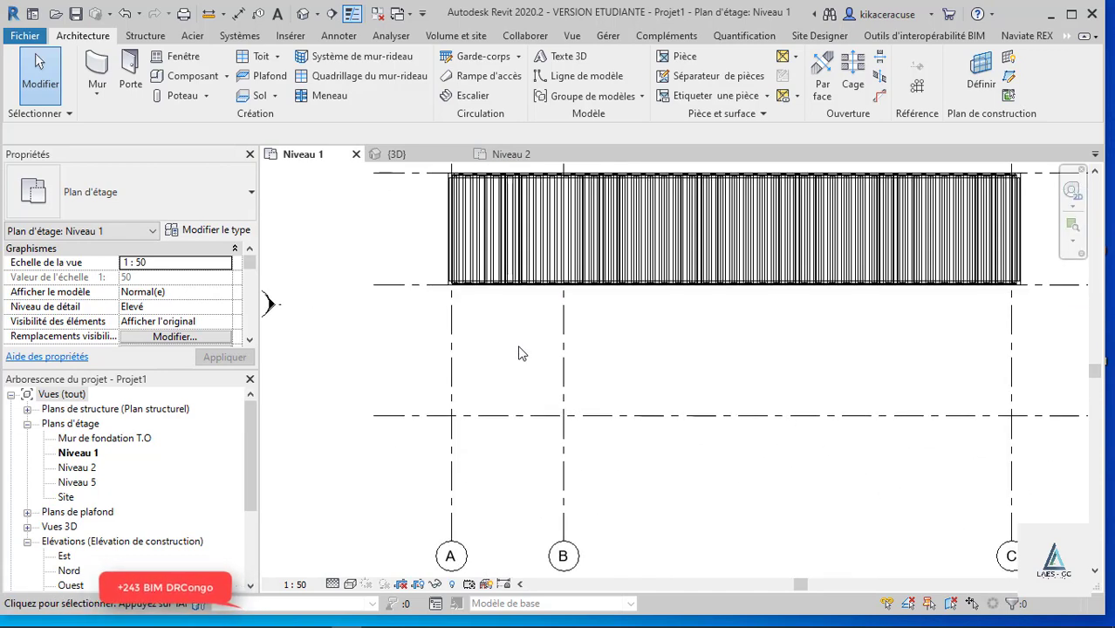
{"action": "key", "text": "r"}
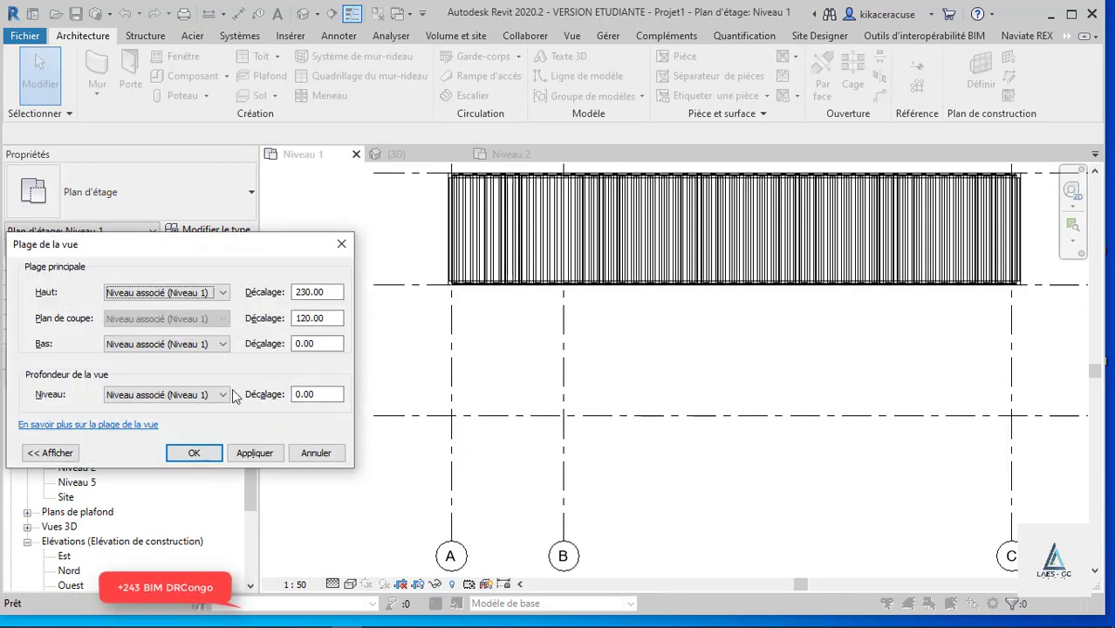
{"action": "left_click", "coordinate": [204, 297]}
{"action": "left_click", "coordinate": [170, 341]}
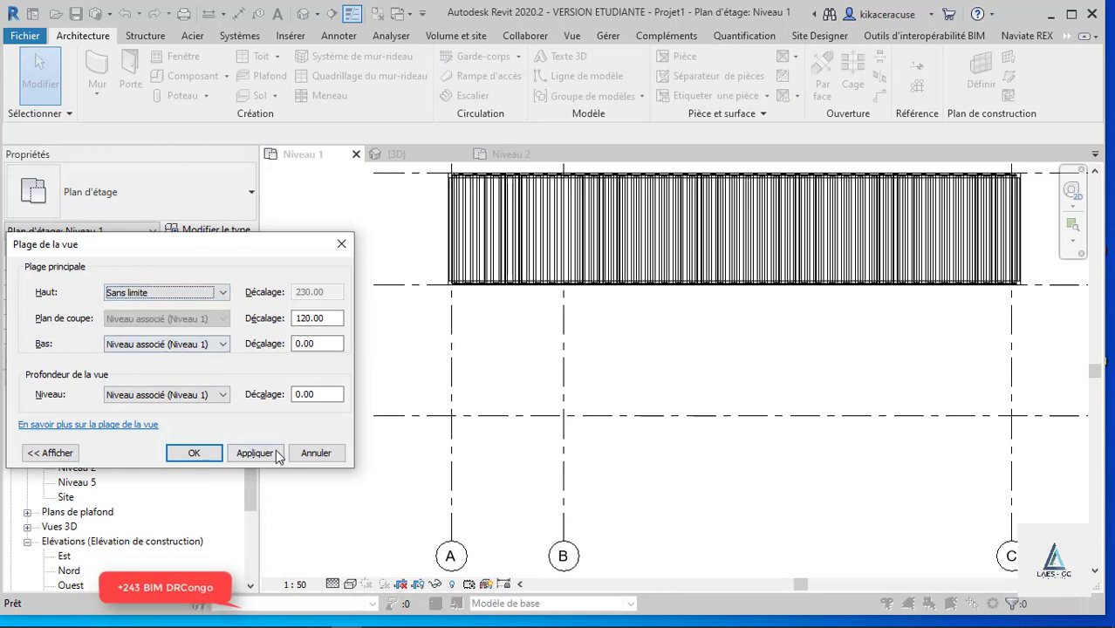
{"action": "left_click", "coordinate": [262, 455]}
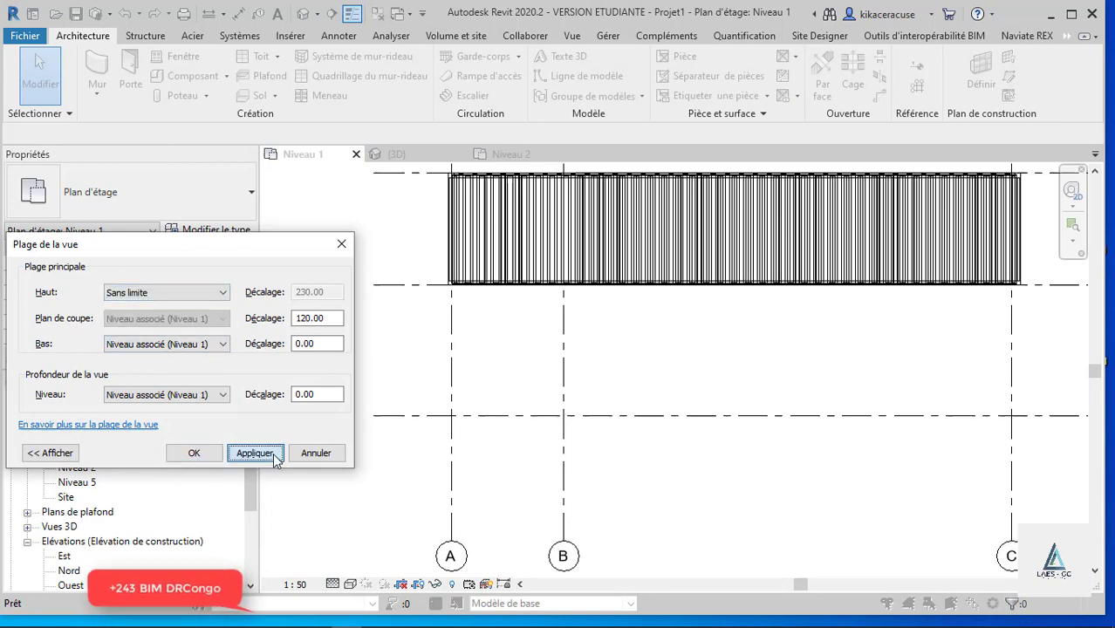
{"action": "left_click", "coordinate": [342, 244]}
- Switch the Niveau 1 plan's visual style to Image filaire (wireframe)
{"action": "scroll", "coordinate": [419, 471], "scroll_direction": "up", "scroll_amount": 3}
{"action": "scroll", "coordinate": [431, 488], "scroll_direction": "up", "scroll_amount": 2}
{"action": "scroll", "coordinate": [431, 489], "scroll_direction": "up", "scroll_amount": 2}
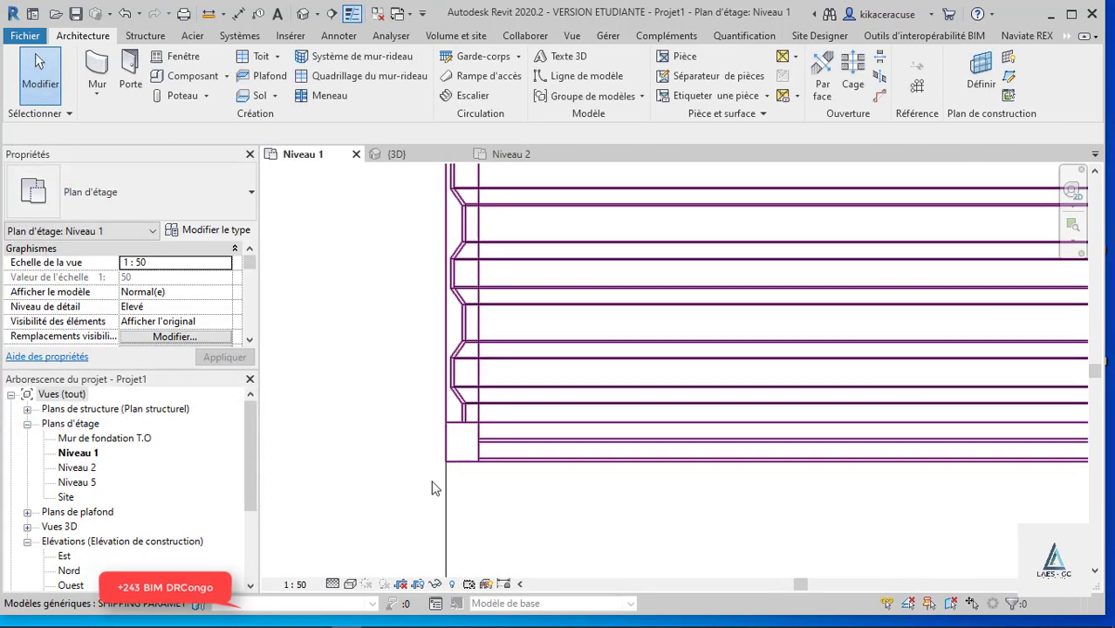
{"action": "left_click", "coordinate": [350, 584]}
{"action": "left_click", "coordinate": [383, 485]}
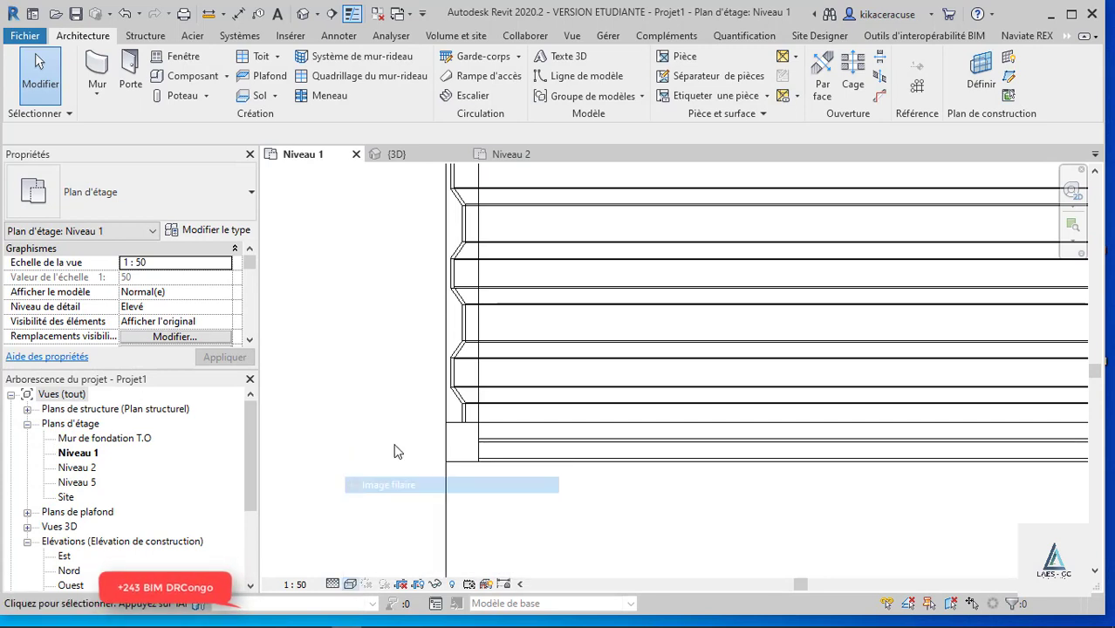
{"action": "scroll", "coordinate": [395, 451], "scroll_direction": "down", "scroll_amount": 2}
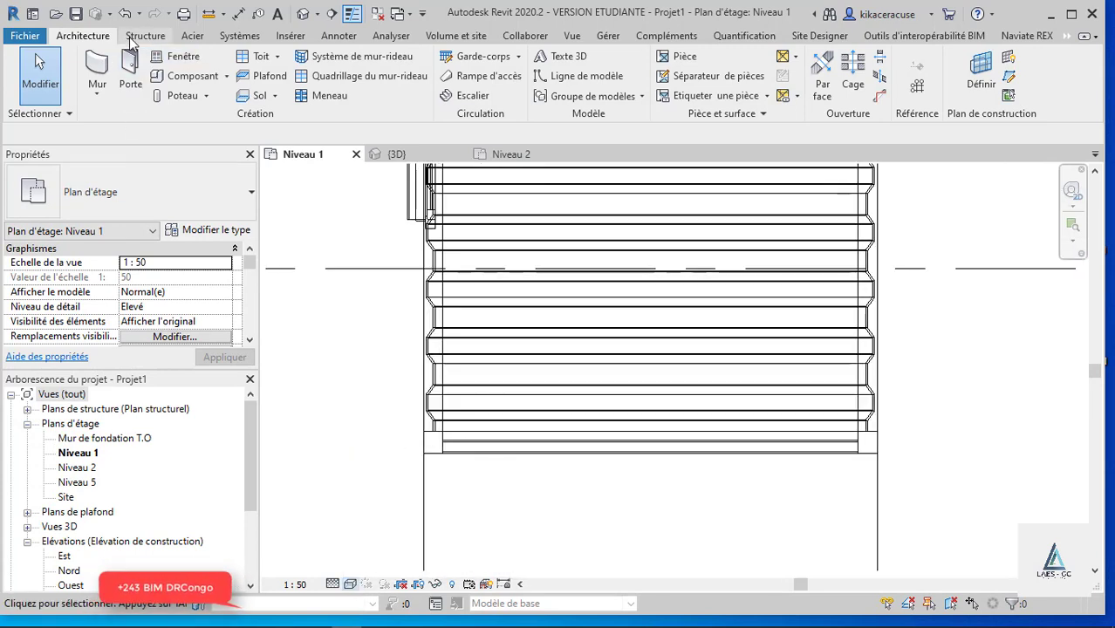
- Place an HEA160 structural column at the container wall's corner on Niveau 1
{"action": "left_click", "coordinate": [206, 96]}
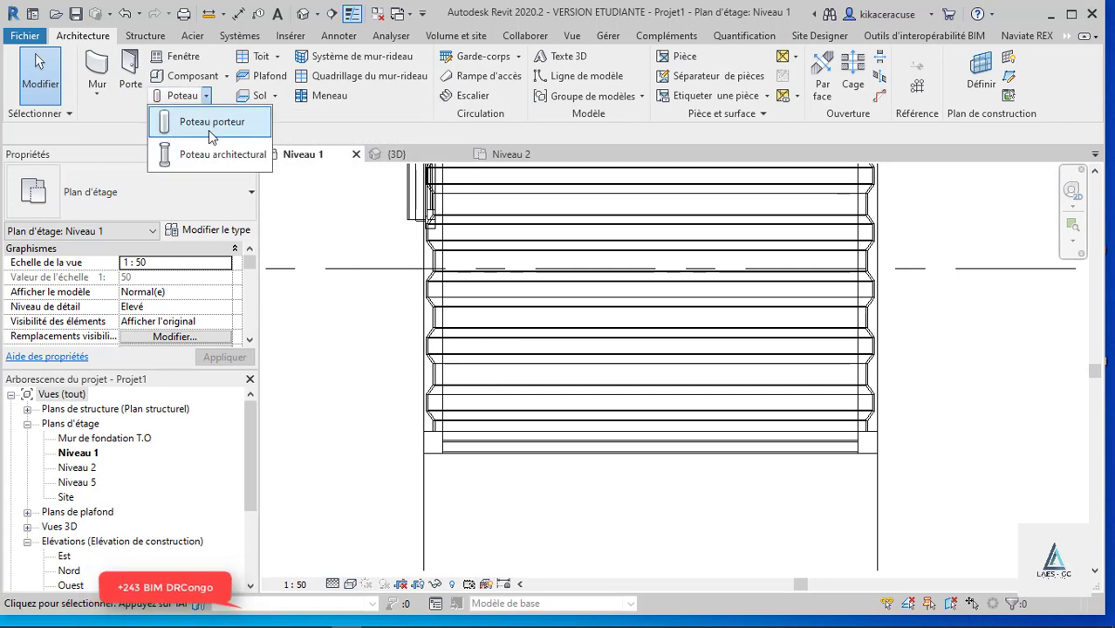
{"action": "left_click", "coordinate": [209, 130]}
{"action": "left_click", "coordinate": [158, 188]}
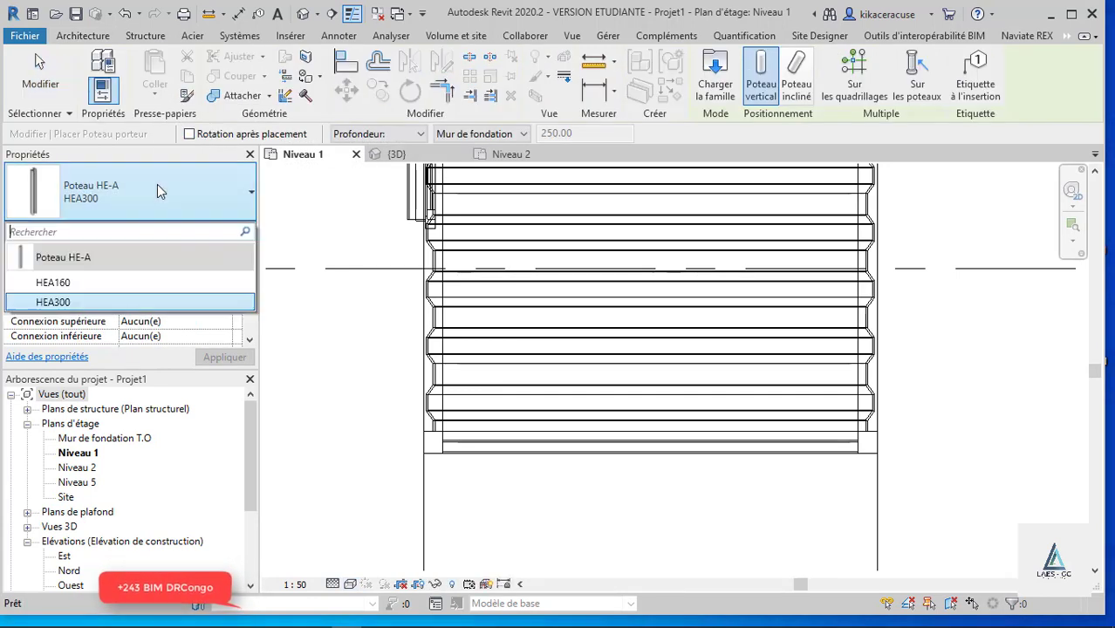
{"action": "left_click", "coordinate": [100, 284]}
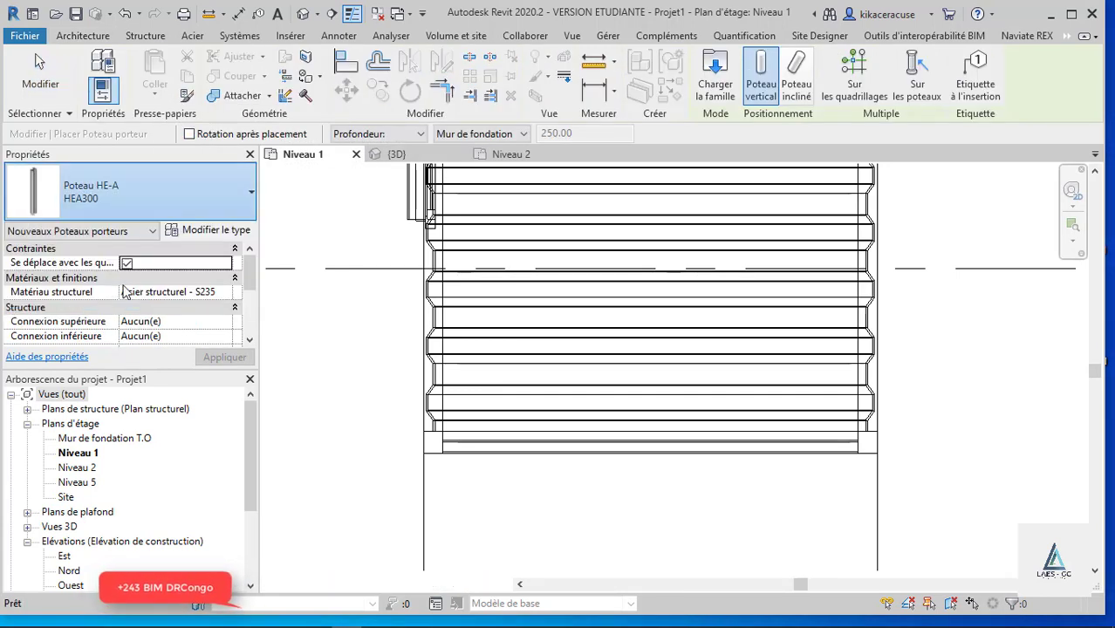
{"action": "scroll", "coordinate": [455, 471], "scroll_direction": "up", "scroll_amount": 2}
{"action": "scroll", "coordinate": [441, 452], "scroll_direction": "up", "scroll_amount": 2}
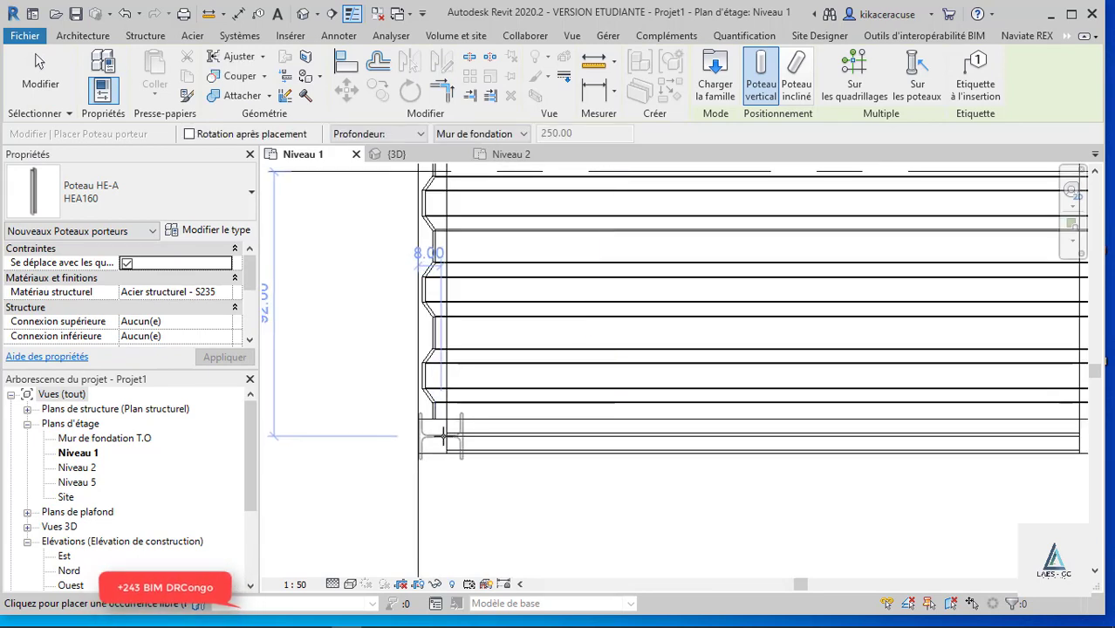
{"action": "left_click", "coordinate": [442, 436]}
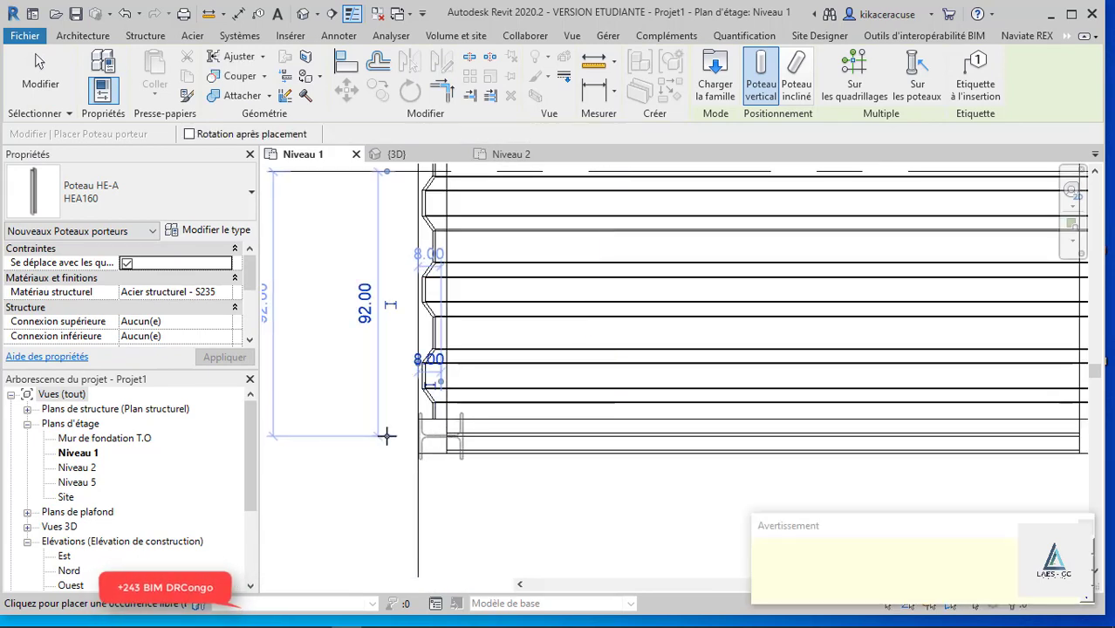
{"action": "middle_click_drag", "start_coordinate": [386, 435], "coordinate": [650, 439]}
{"action": "scroll", "coordinate": [652, 439], "scroll_direction": "up", "scroll_amount": 2}
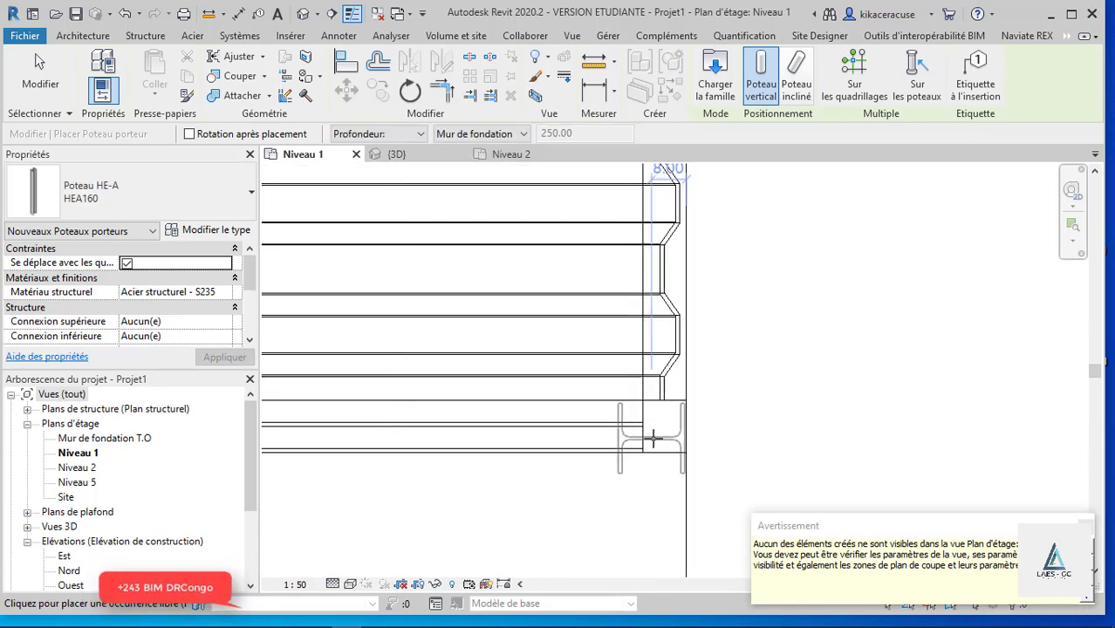
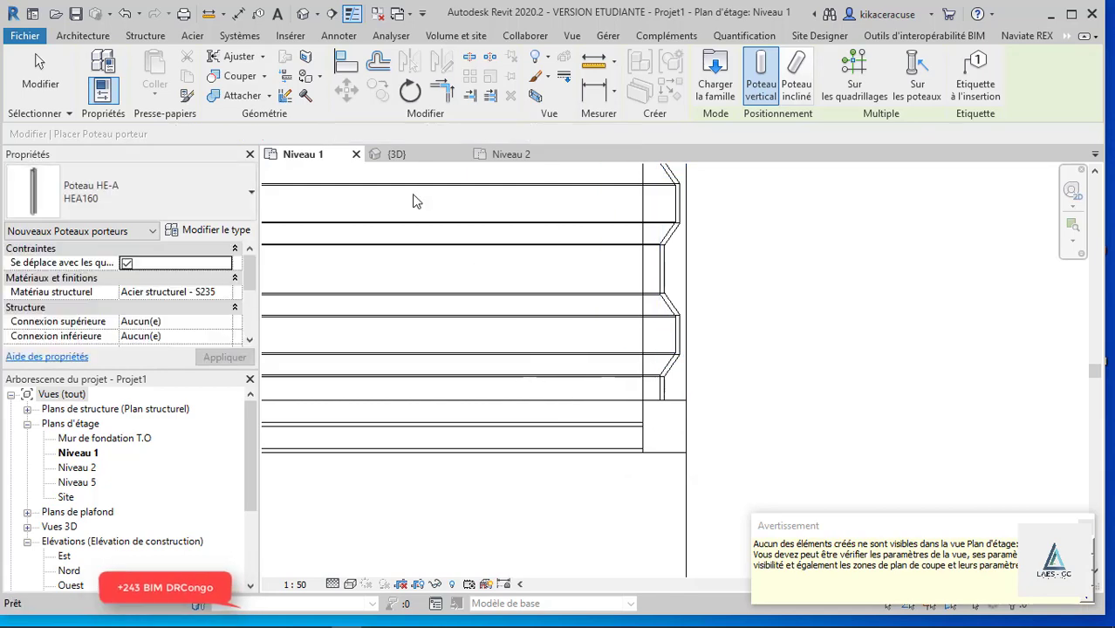
- In the 3D view, constrain both HEA160 columns from base Niveau 1 to top Niveau 2
{"action": "key", "text": "Escape"}
{"action": "left_click", "coordinate": [398, 155]}
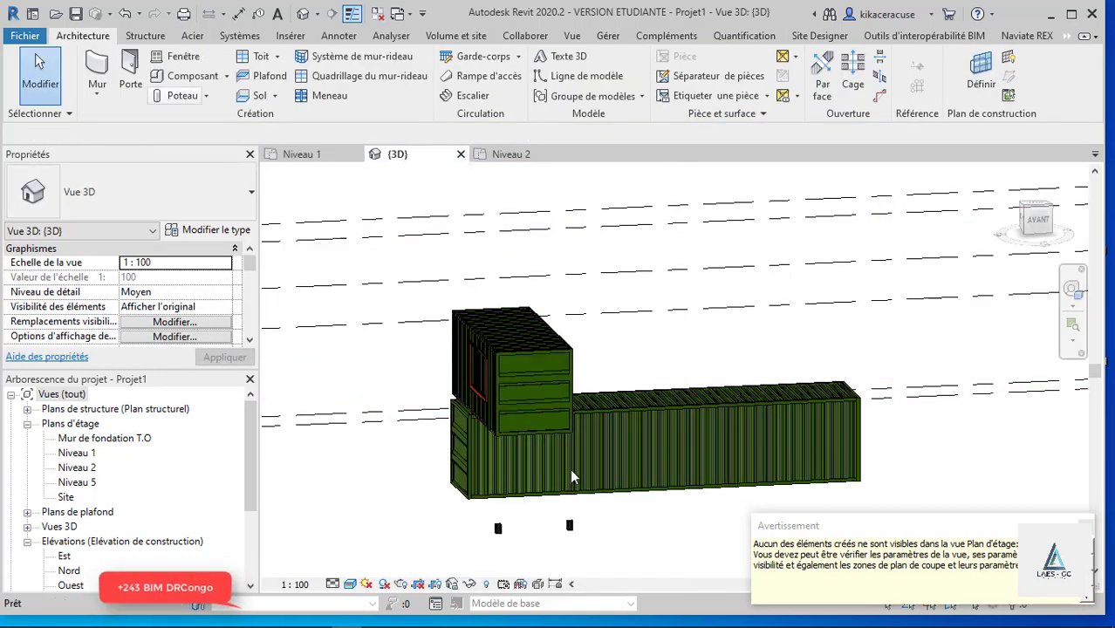
{"action": "left_click", "coordinate": [569, 524]}
{"action": "left_click", "coordinate": [498, 528], "text": "ctrl"}
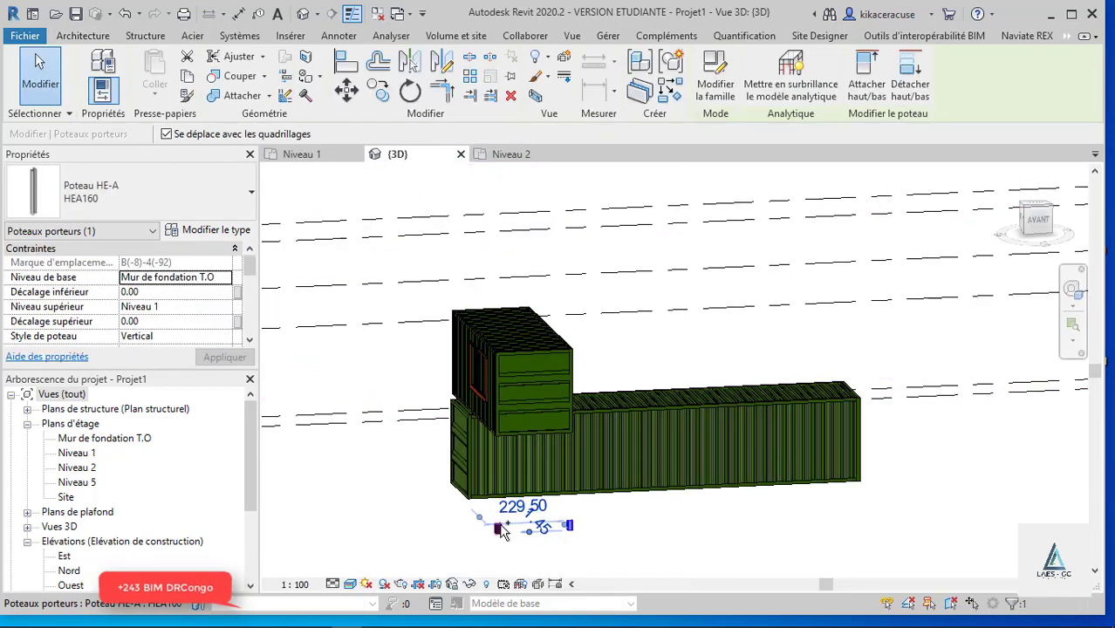
{"action": "left_click", "coordinate": [226, 278]}
{"action": "left_click", "coordinate": [158, 305]}
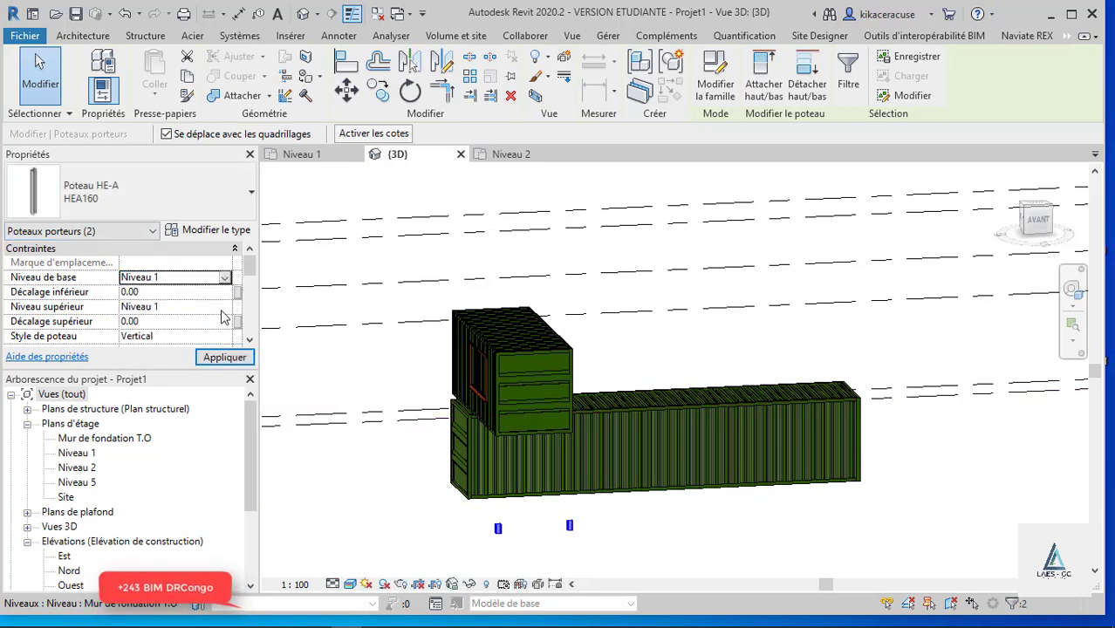
{"action": "left_click", "coordinate": [223, 307]}
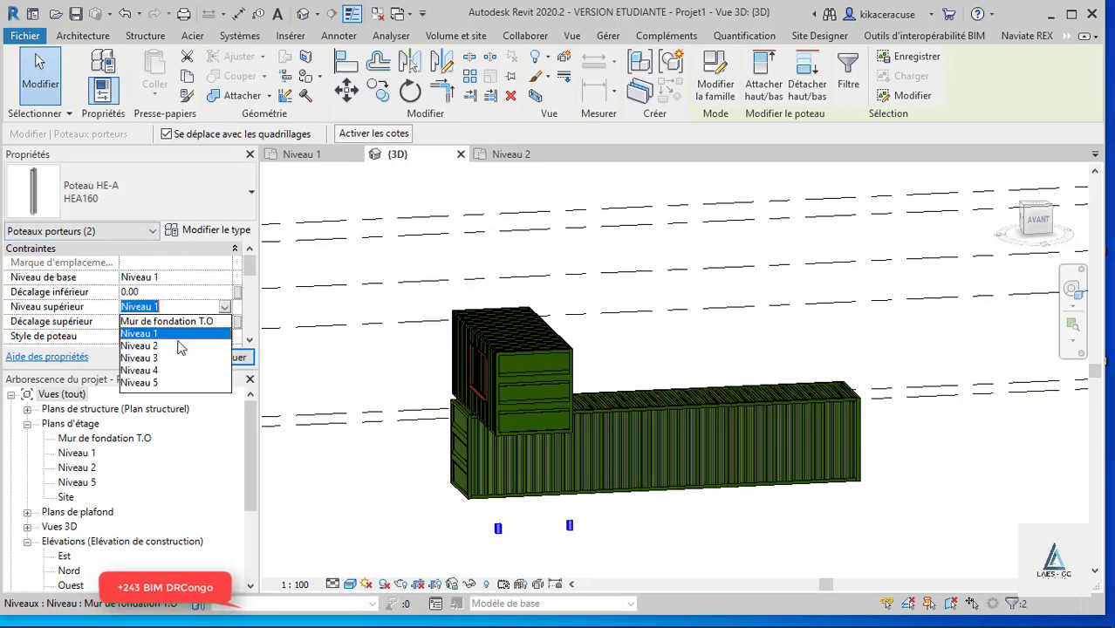
{"action": "left_click", "coordinate": [151, 348]}
{"action": "left_click", "coordinate": [225, 356]}
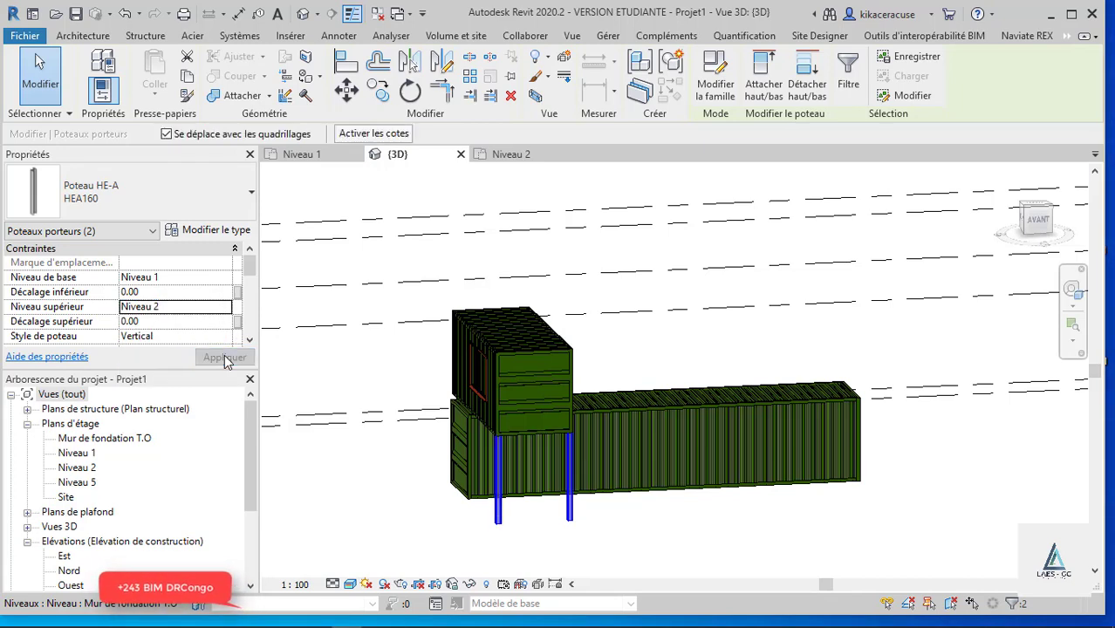
- Orbit and zoom the 3D view to check the columns beneath the upper container
{"action": "middle_click_drag", "start_coordinate": [561, 341], "coordinate": [509, 407], "text": "shift"}
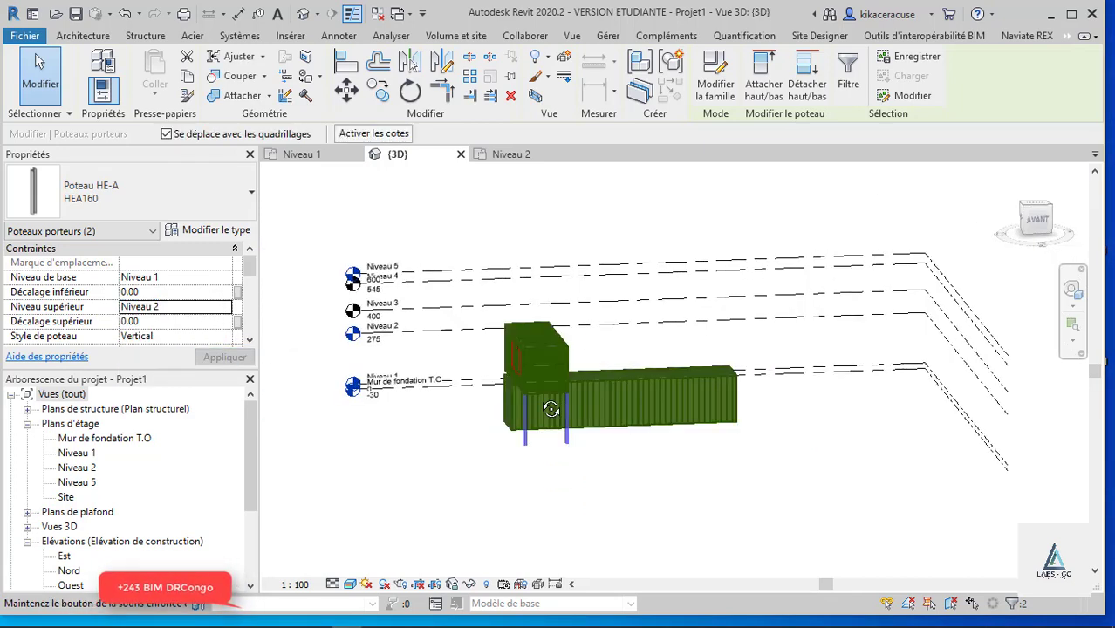
{"action": "scroll", "coordinate": [598, 405], "scroll_direction": "up", "scroll_amount": 4}
{"action": "scroll", "coordinate": [567, 306], "scroll_direction": "up", "scroll_amount": 3}
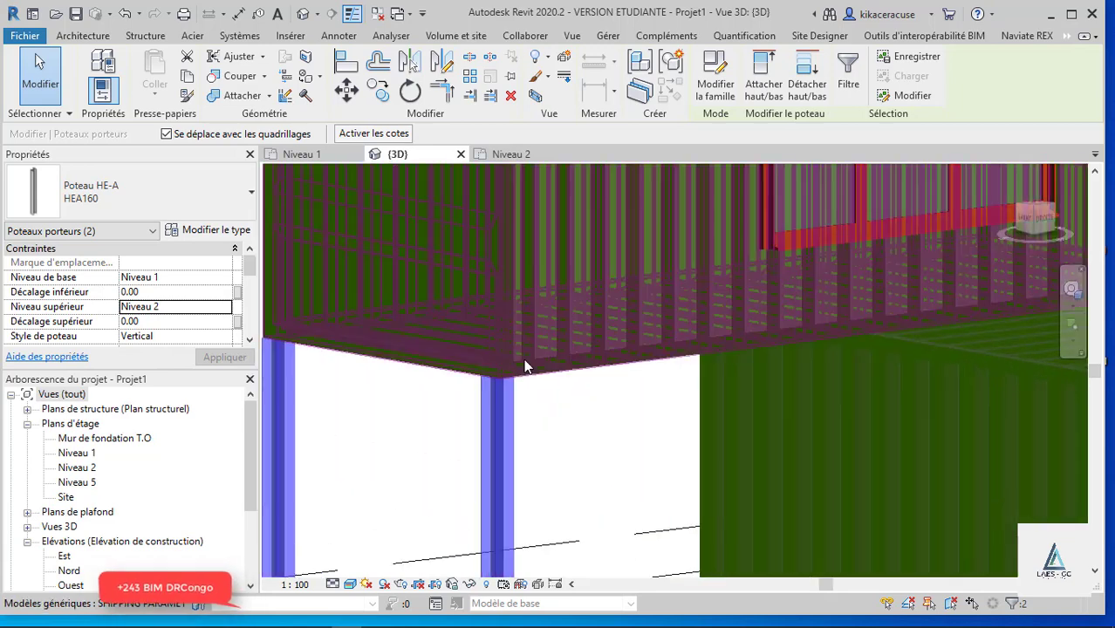
{"action": "scroll", "coordinate": [542, 219], "scroll_direction": "up", "scroll_amount": 2}
{"action": "scroll", "coordinate": [543, 218], "scroll_direction": "down", "scroll_amount": 2}
{"action": "scroll", "coordinate": [542, 218], "scroll_direction": "down", "scroll_amount": 2}
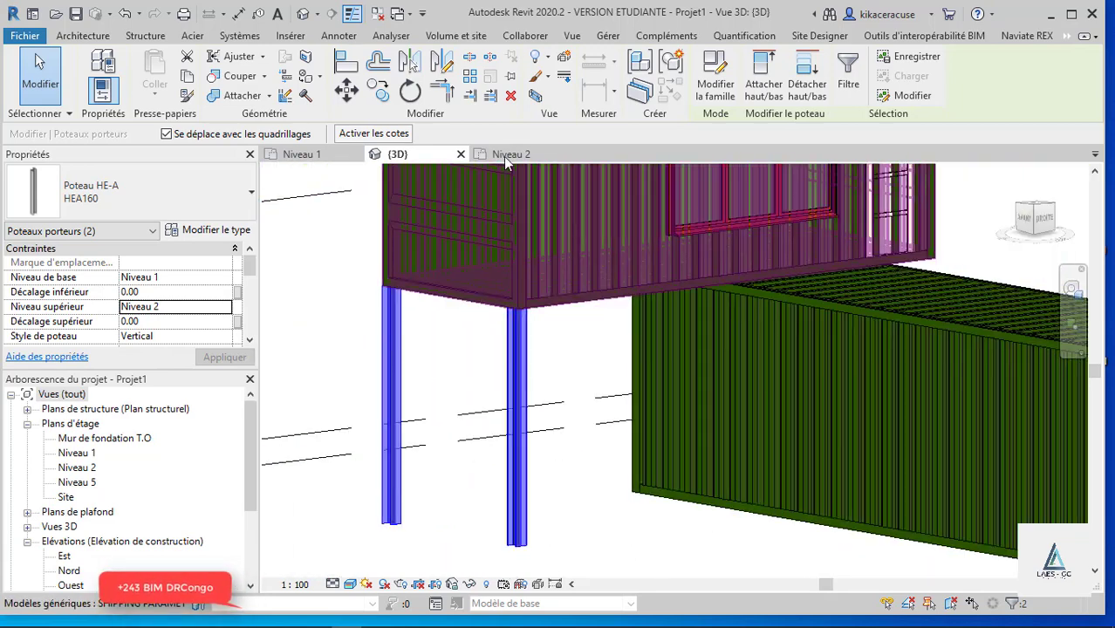
- On the Niveau 2 plan, start a structural beam using the HEA160 type
{"action": "left_click", "coordinate": [511, 155]}
{"action": "scroll", "coordinate": [429, 262], "scroll_direction": "down", "scroll_amount": 3}
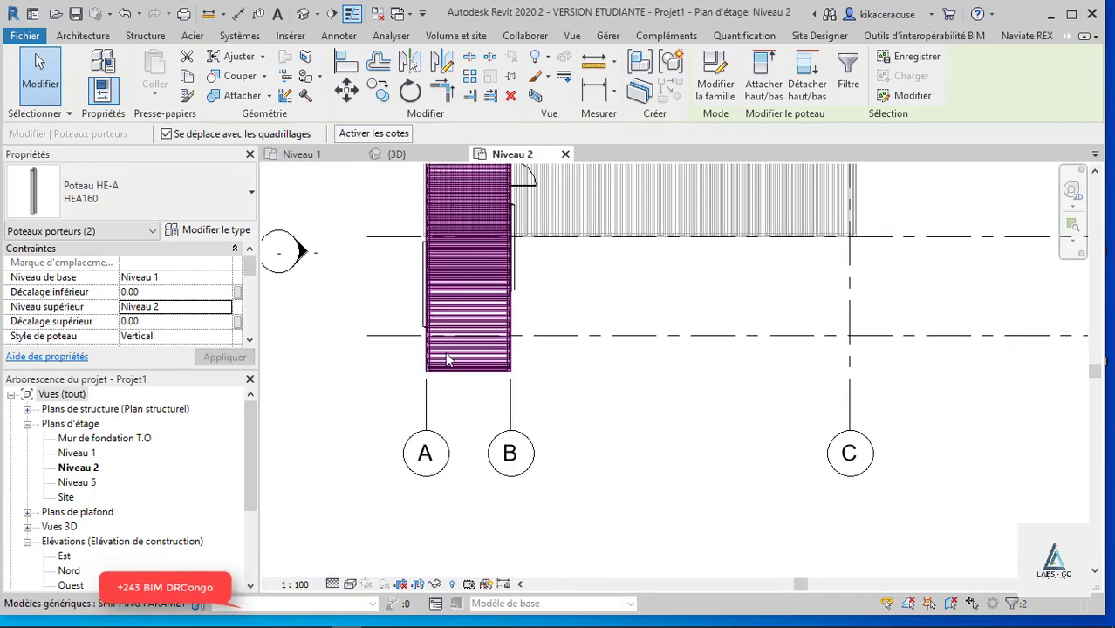
{"action": "scroll", "coordinate": [440, 371], "scroll_direction": "up", "scroll_amount": 3}
{"action": "scroll", "coordinate": [439, 378], "scroll_direction": "up", "scroll_amount": 3}
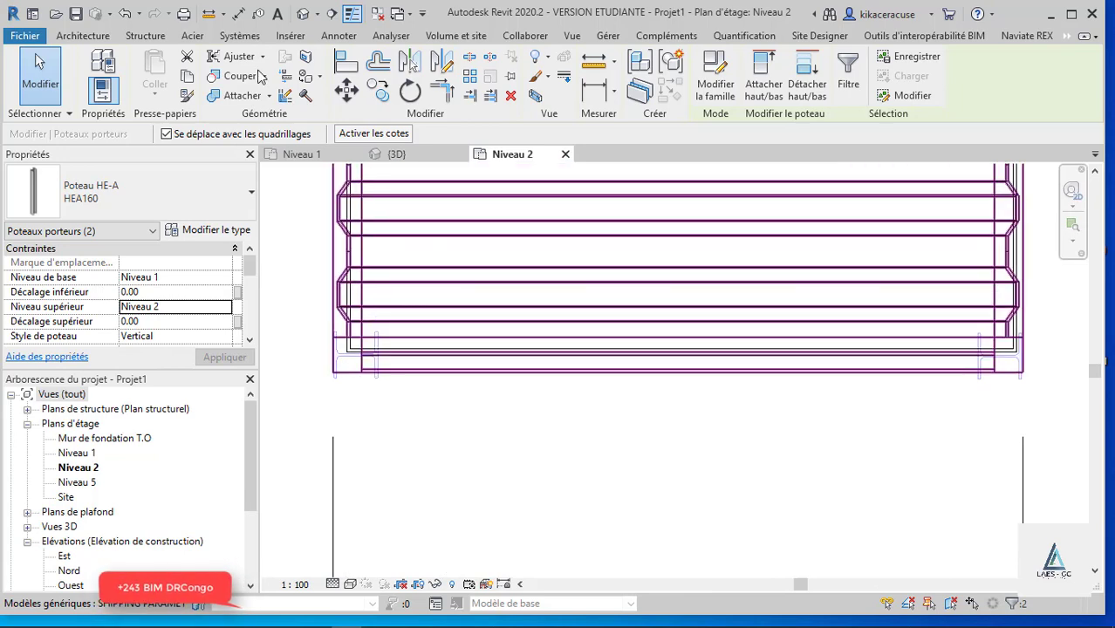
{"action": "left_click", "coordinate": [88, 39]}
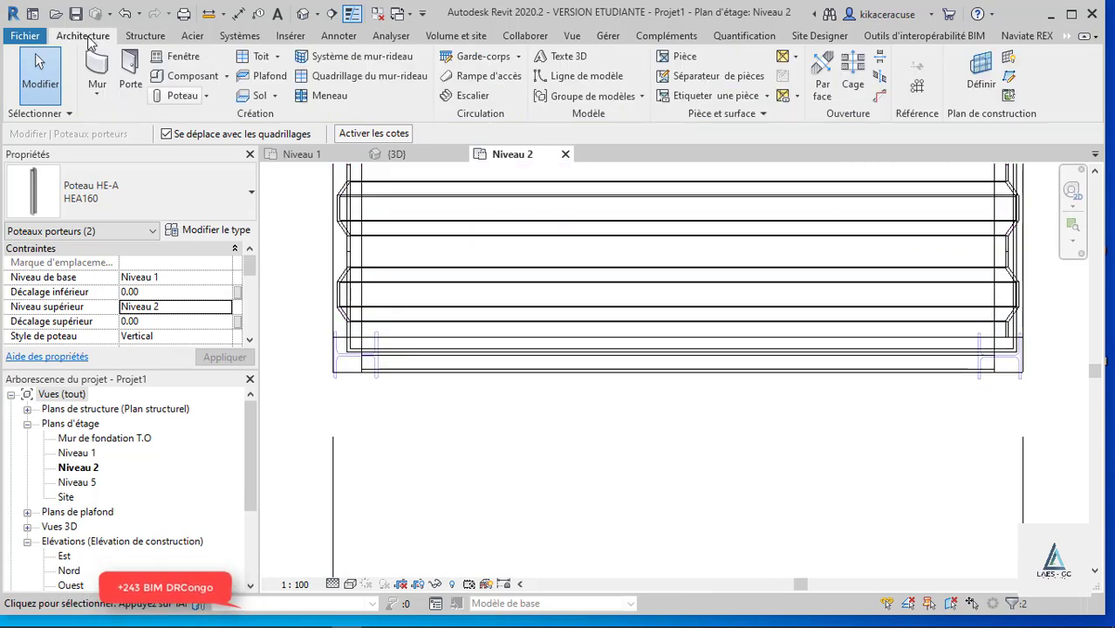
{"action": "left_click", "coordinate": [140, 37]}
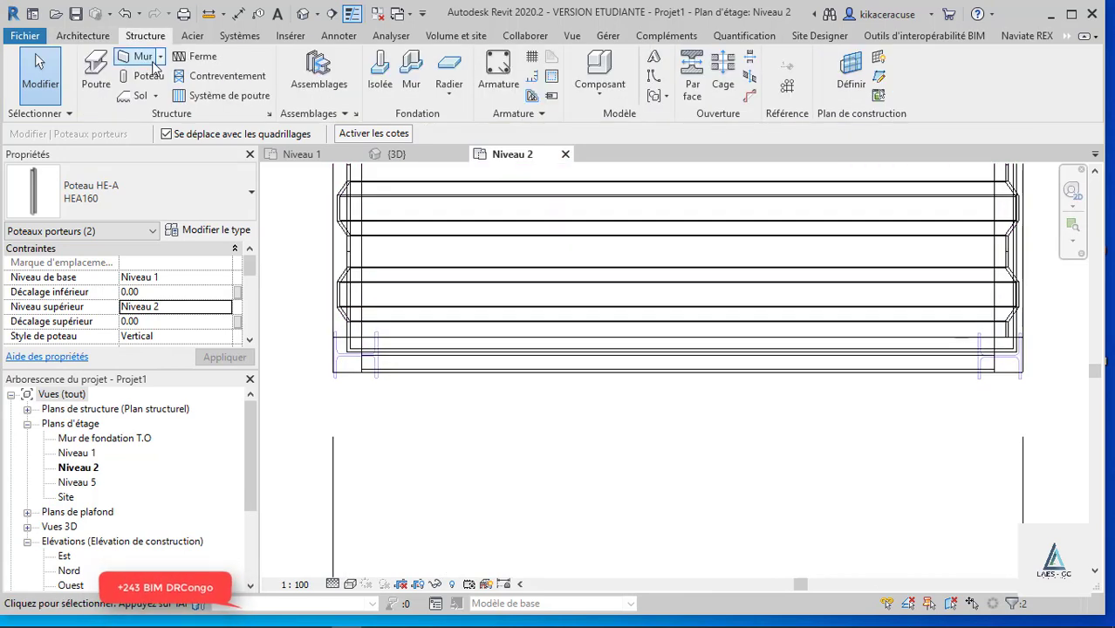
{"action": "left_click", "coordinate": [97, 84]}
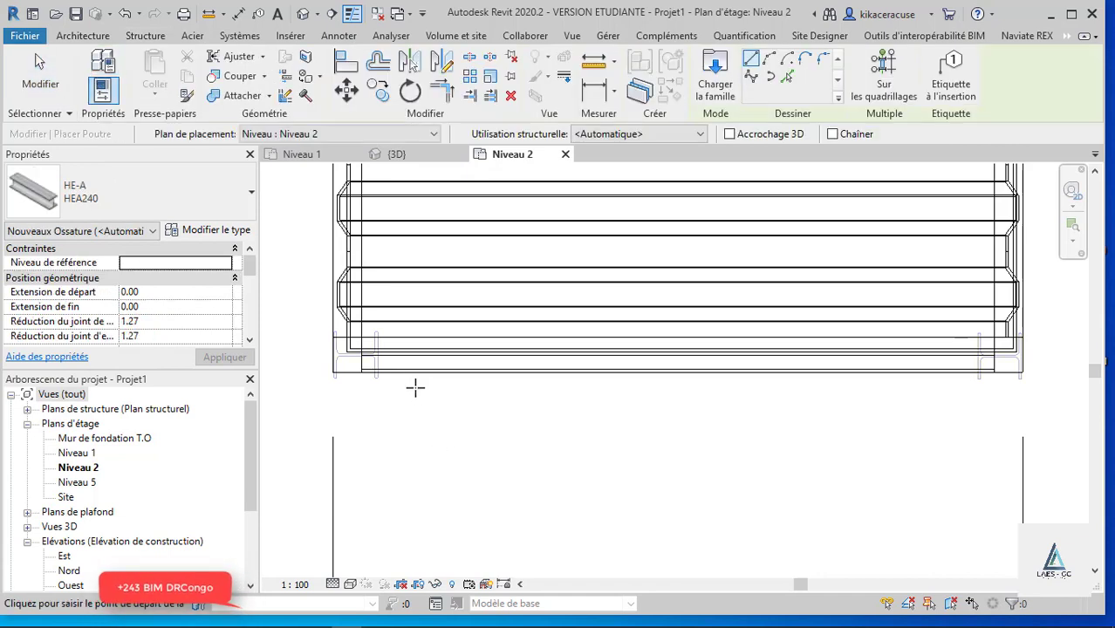
{"action": "left_click", "coordinate": [137, 218]}
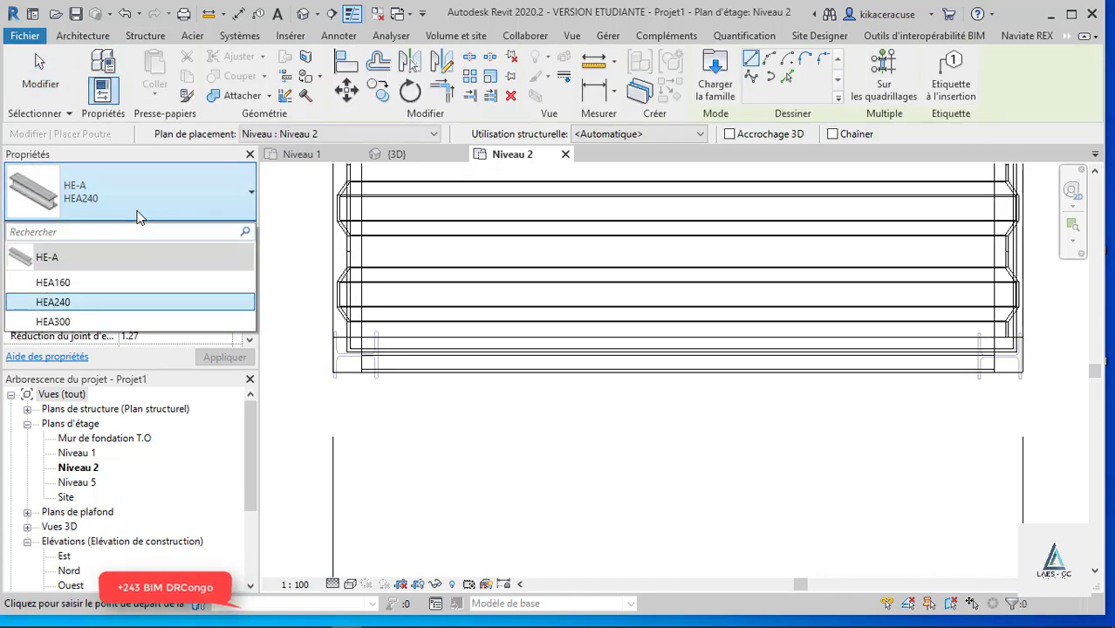
{"action": "left_click", "coordinate": [93, 283]}
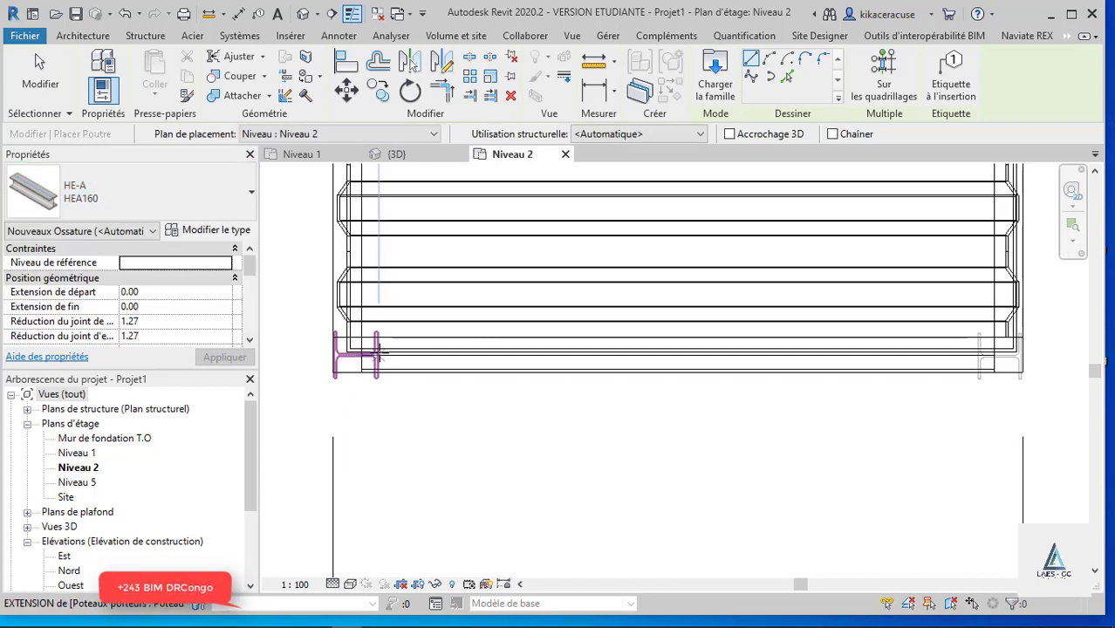
- Draw the HEA160 beam from the first column to the second column
{"action": "scroll", "coordinate": [377, 349], "scroll_direction": "up", "scroll_amount": 1}
{"action": "scroll", "coordinate": [373, 341], "scroll_direction": "up", "scroll_amount": 1}
{"action": "scroll", "coordinate": [374, 361], "scroll_direction": "up", "scroll_amount": 1}
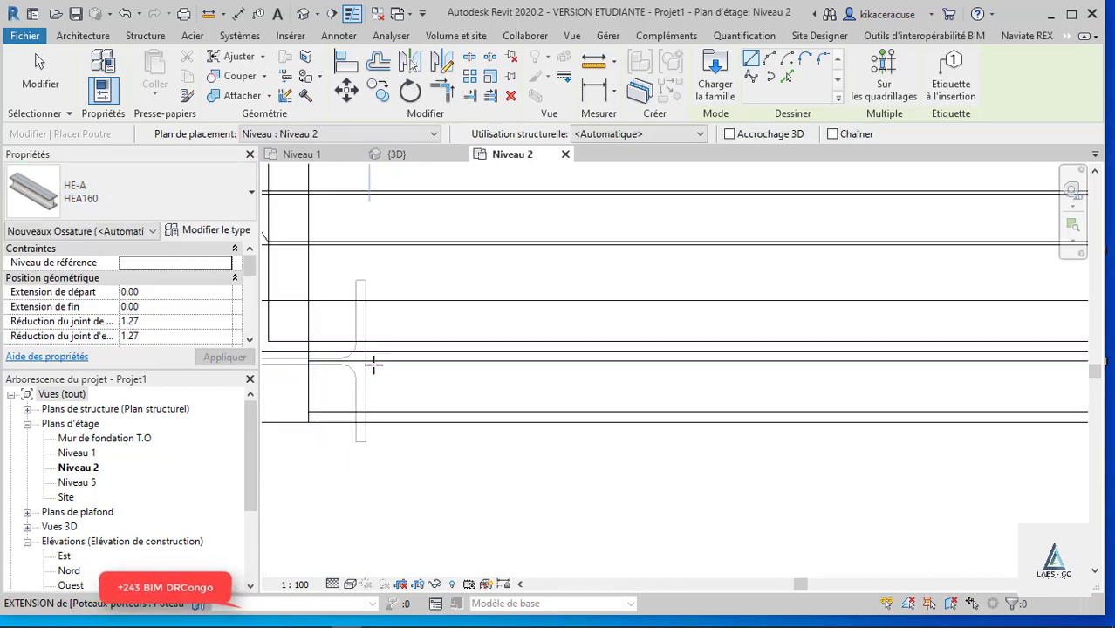
{"action": "scroll", "coordinate": [374, 364], "scroll_direction": "up", "scroll_amount": 1}
{"action": "left_click", "coordinate": [353, 354]}
{"action": "scroll", "coordinate": [354, 353], "scroll_direction": "down", "scroll_amount": 2}
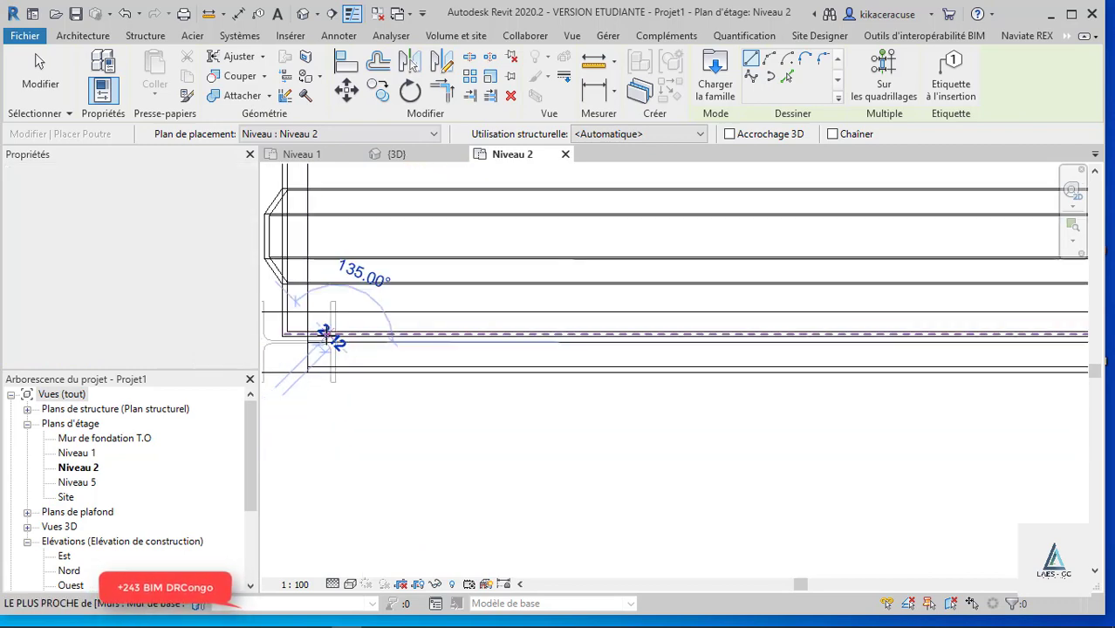
{"action": "scroll", "coordinate": [393, 340], "scroll_direction": "down", "scroll_amount": 1}
{"action": "scroll", "coordinate": [836, 395], "scroll_direction": "up", "scroll_amount": 1}
{"action": "scroll", "coordinate": [724, 296], "scroll_direction": "up", "scroll_amount": 1}
{"action": "scroll", "coordinate": [704, 291], "scroll_direction": "up", "scroll_amount": 1}
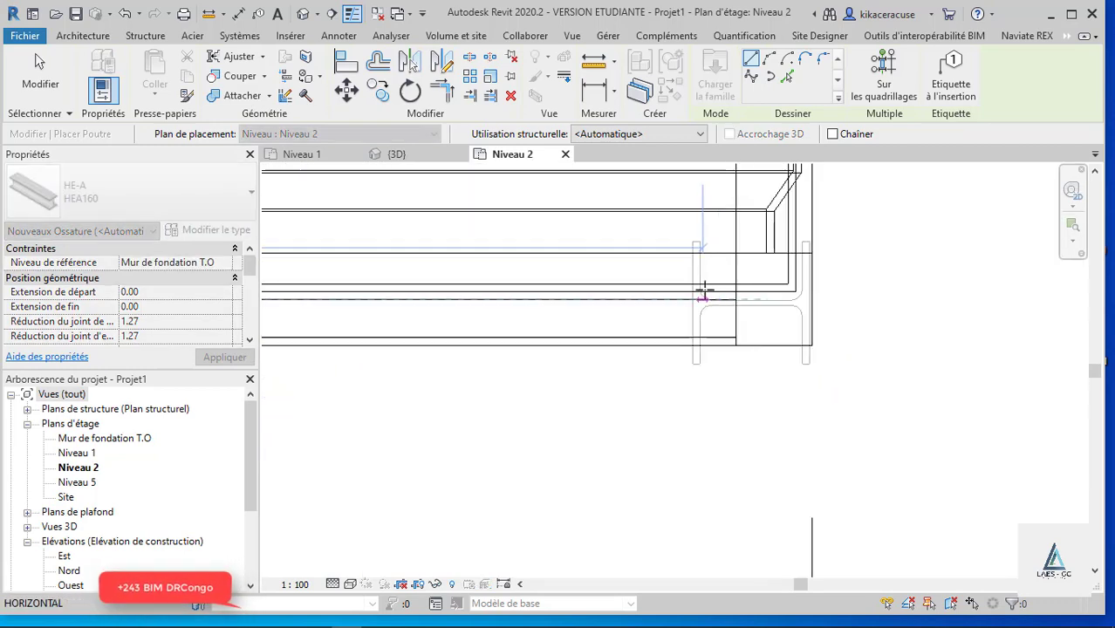
{"action": "scroll", "coordinate": [692, 303], "scroll_direction": "up", "scroll_amount": 1}
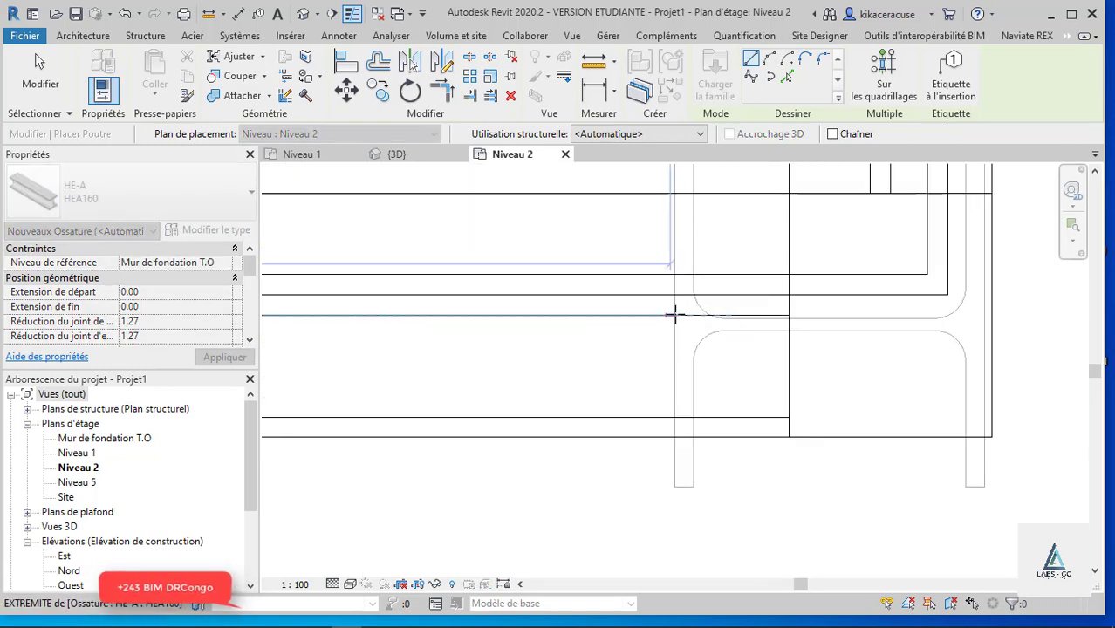
{"action": "left_click", "coordinate": [675, 315]}
{"action": "key", "text": "Escape"}
{"action": "key", "text": "Escape"}
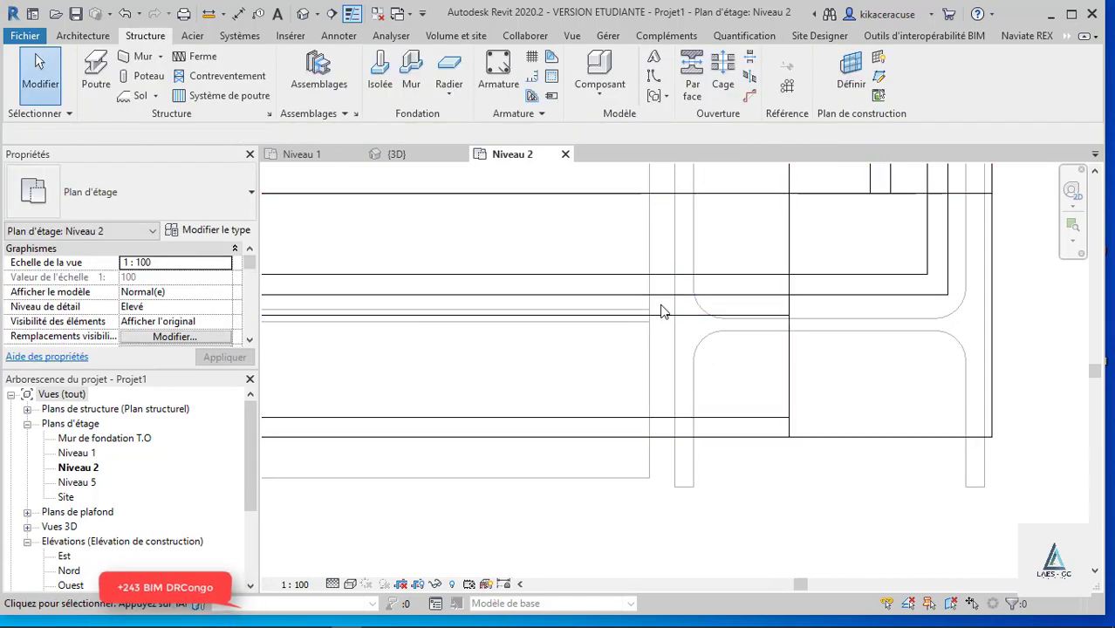
- Check the new beam in 3D against the reference photo of the container house
{"action": "scroll", "coordinate": [663, 310], "scroll_direction": "down", "scroll_amount": 3}
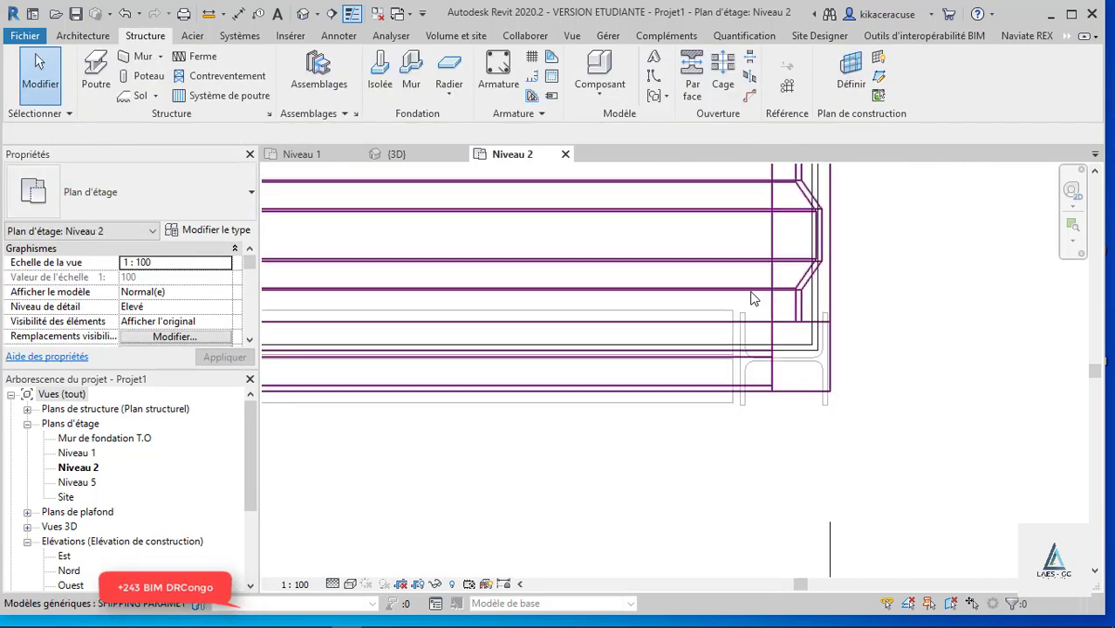
{"action": "left_click", "coordinate": [414, 157]}
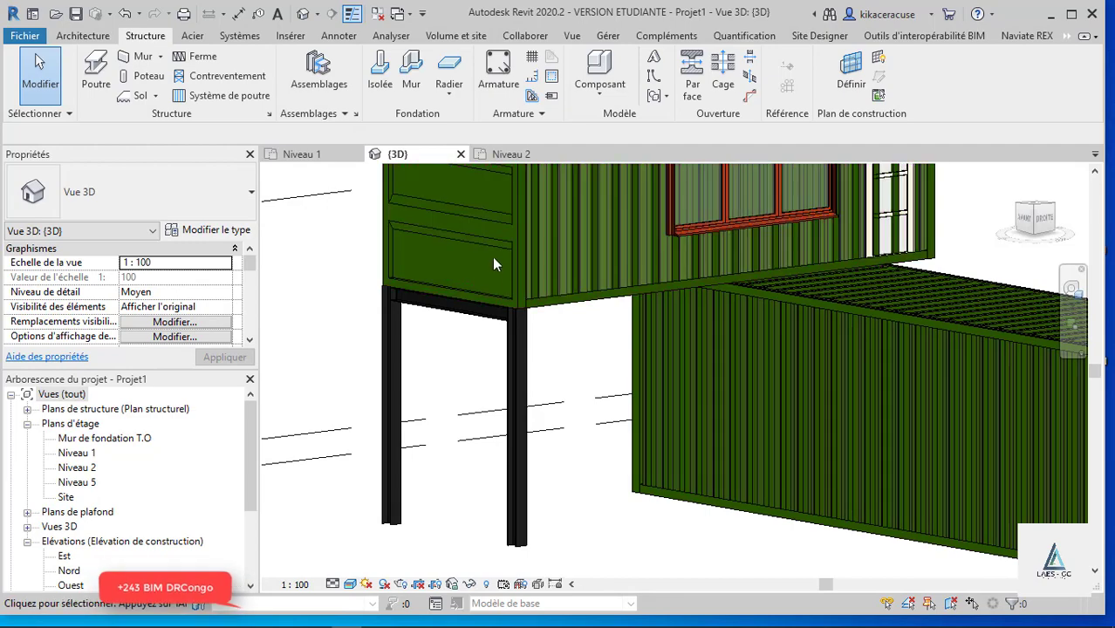
{"action": "scroll", "coordinate": [468, 252], "scroll_direction": "down", "scroll_amount": 3}
{"action": "scroll", "coordinate": [468, 253], "scroll_direction": "up", "scroll_amount": 4}
{"action": "scroll", "coordinate": [467, 252], "scroll_direction": "down", "scroll_amount": 2}
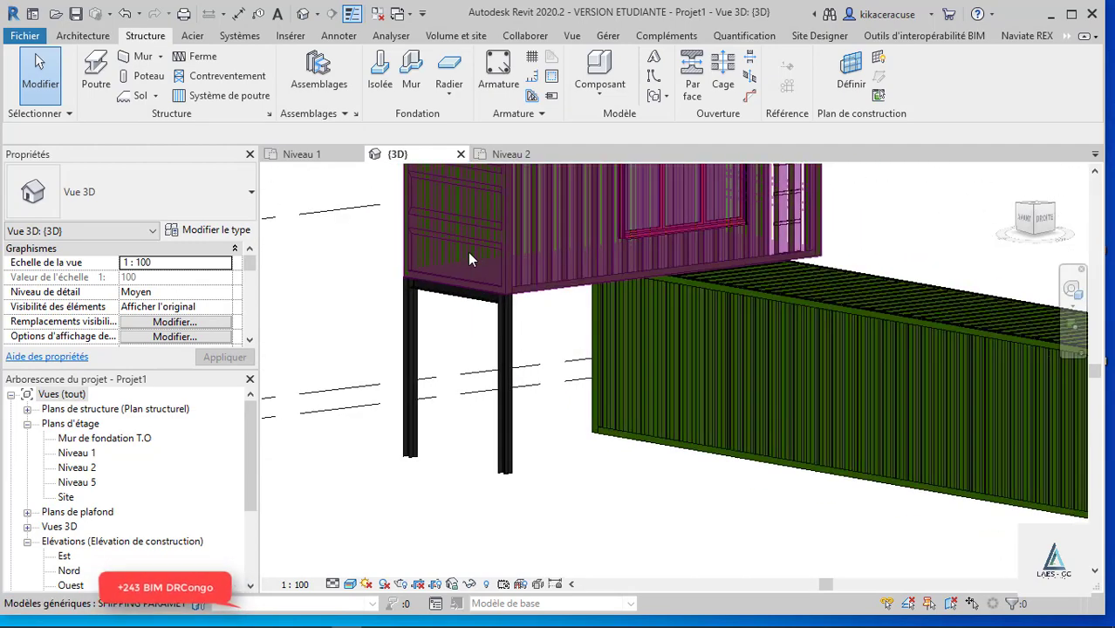
{"action": "key", "text": "alt+Tab"}
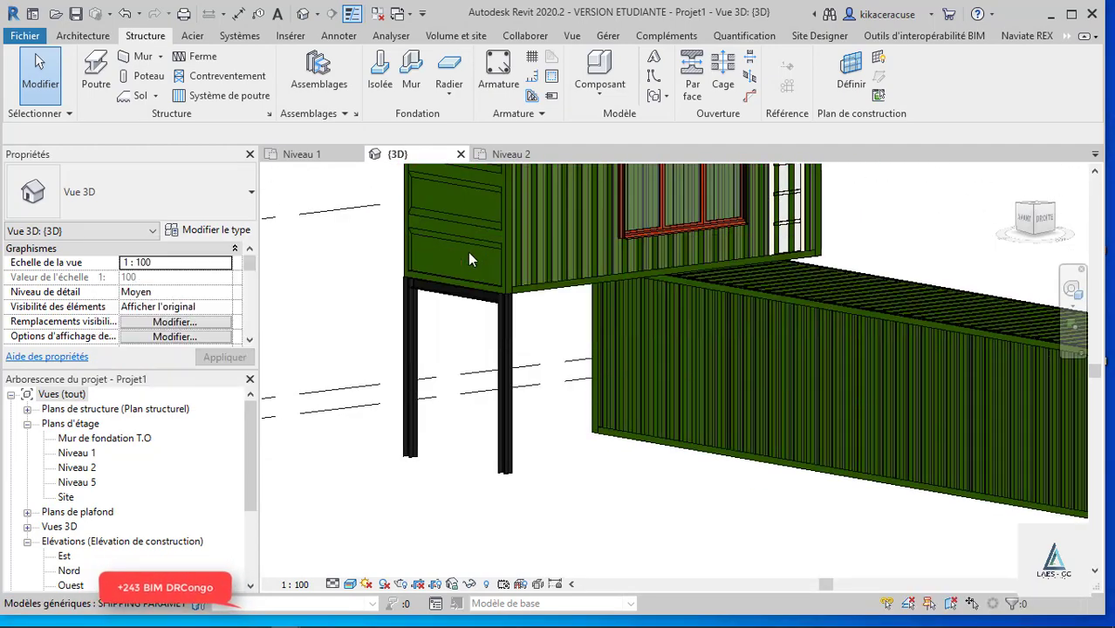
{"action": "key", "text": "alt+Tab"}
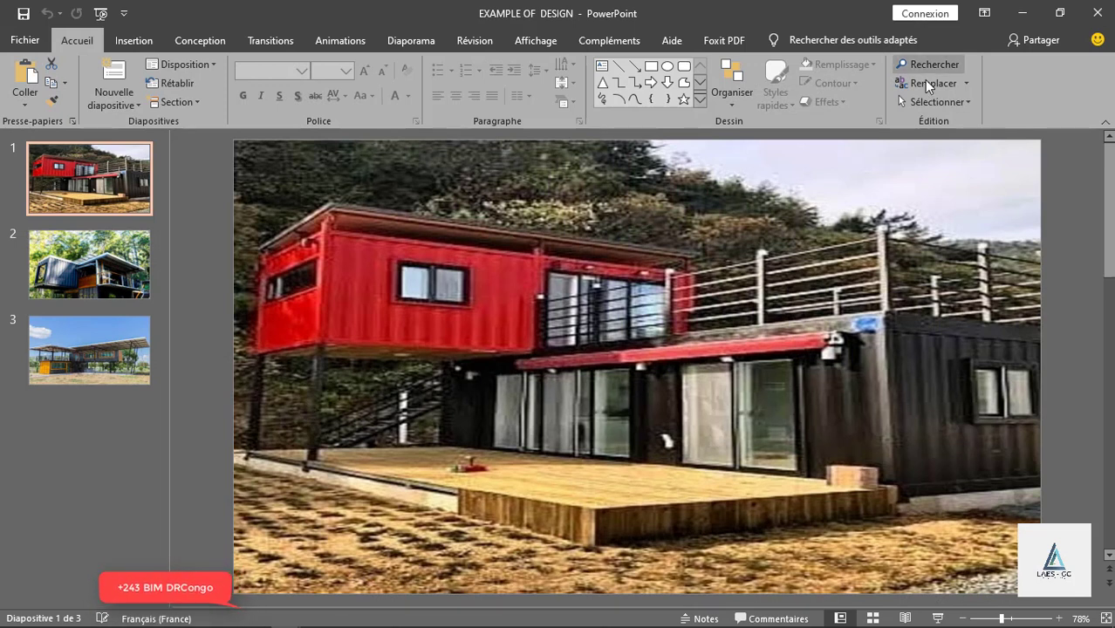
{"action": "left_click", "coordinate": [1026, 14]}
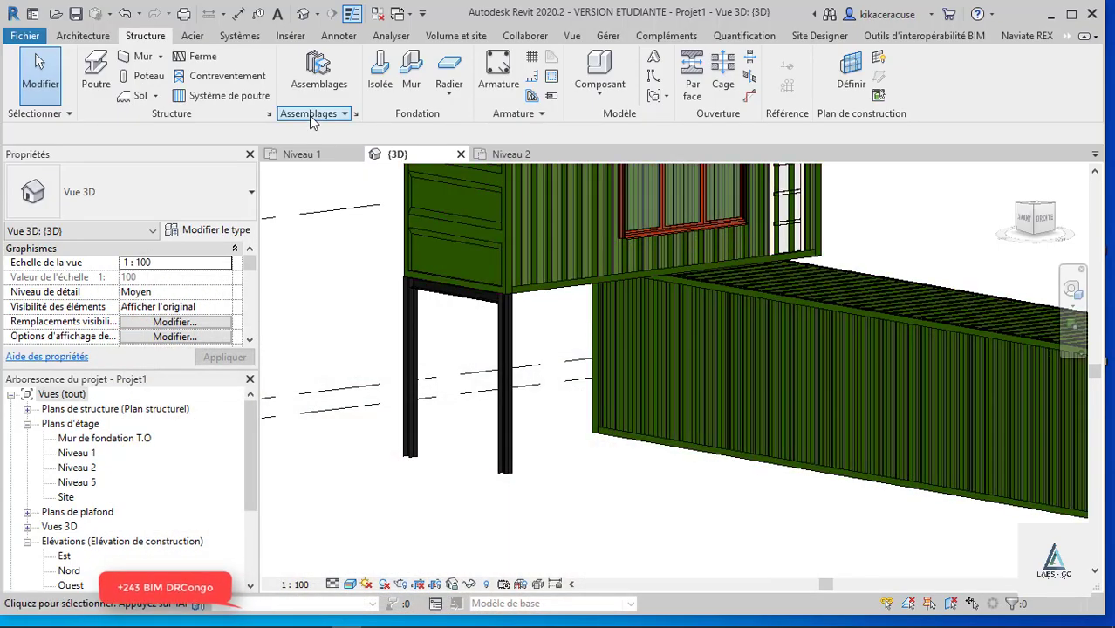
- On Niveau 2, start a door of type HM-Tierce-Petits carreaux 1860 x 2040 mm
{"action": "left_click", "coordinate": [510, 159]}
{"action": "scroll", "coordinate": [611, 314], "scroll_direction": "down", "scroll_amount": 10}
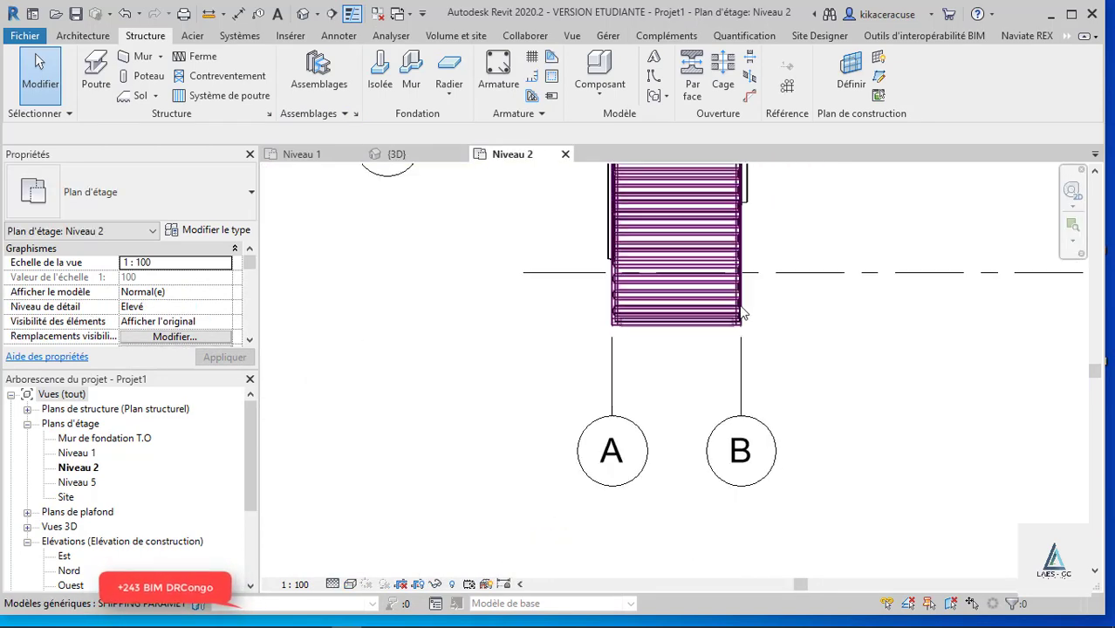
{"action": "scroll", "coordinate": [666, 320], "scroll_direction": "up", "scroll_amount": 3}
{"action": "scroll", "coordinate": [637, 356], "scroll_direction": "up", "scroll_amount": 3}
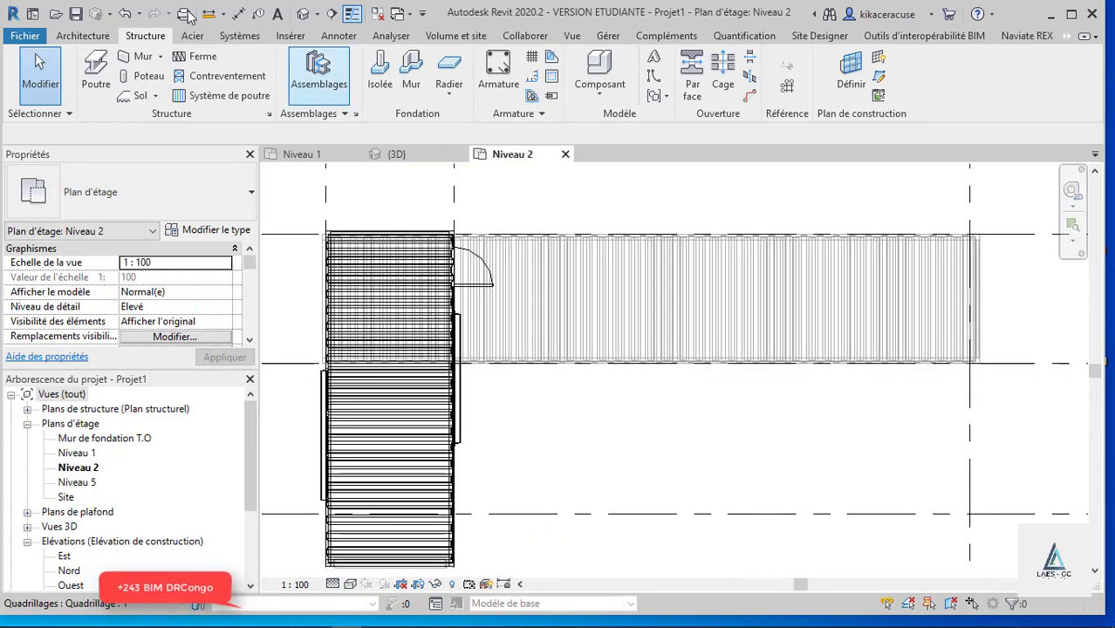
{"action": "left_click", "coordinate": [83, 36]}
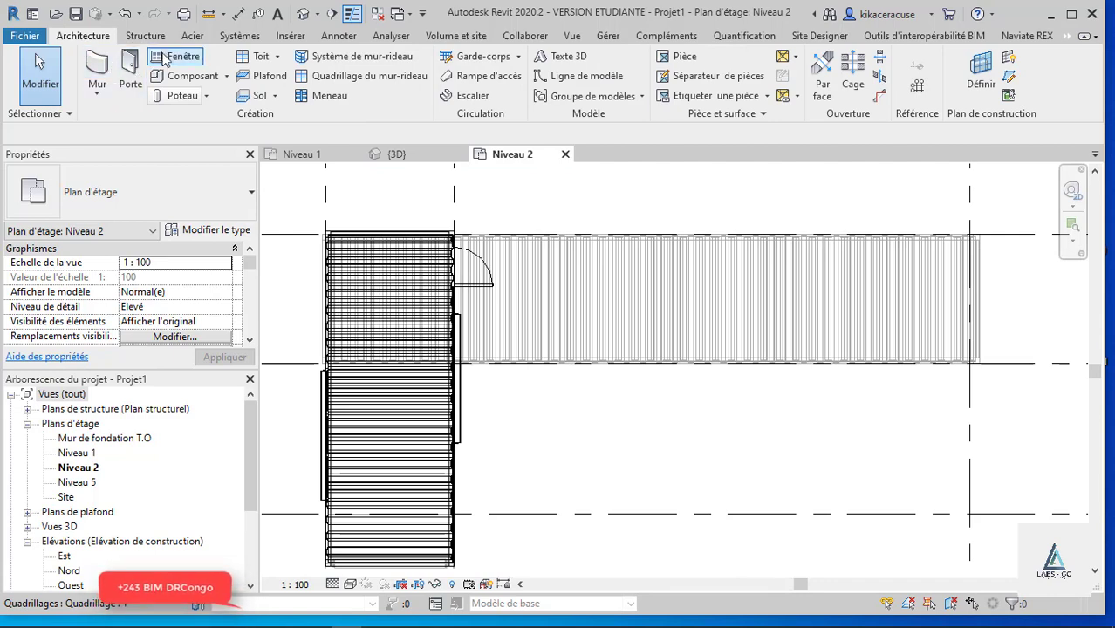
{"action": "left_click", "coordinate": [130, 71]}
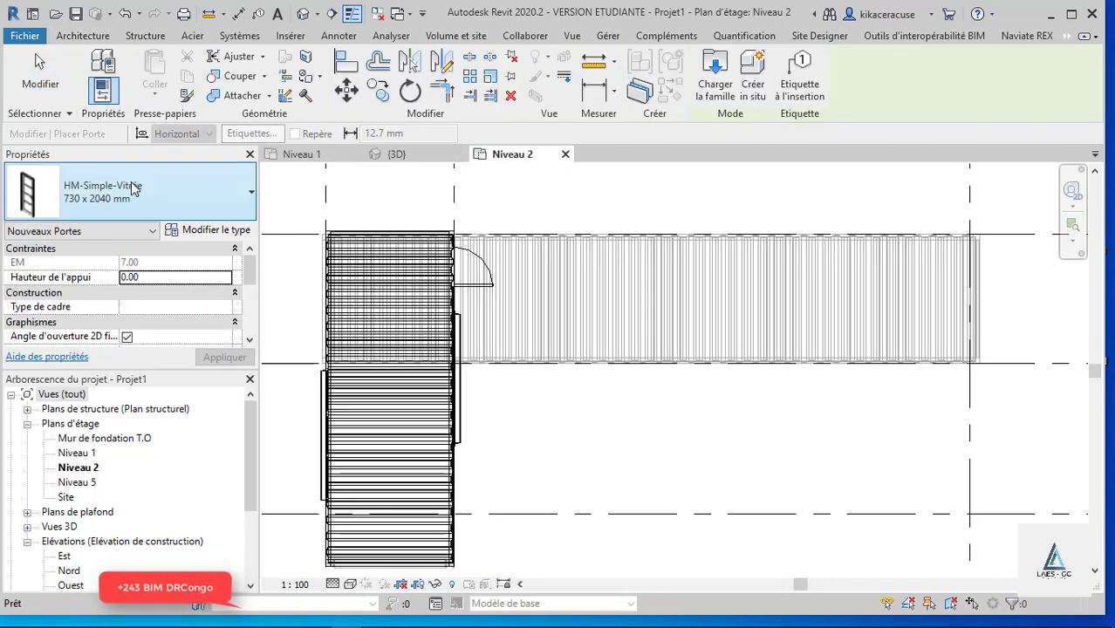
{"action": "left_click", "coordinate": [135, 188]}
{"action": "scroll", "coordinate": [131, 323], "scroll_direction": "down", "scroll_amount": 3}
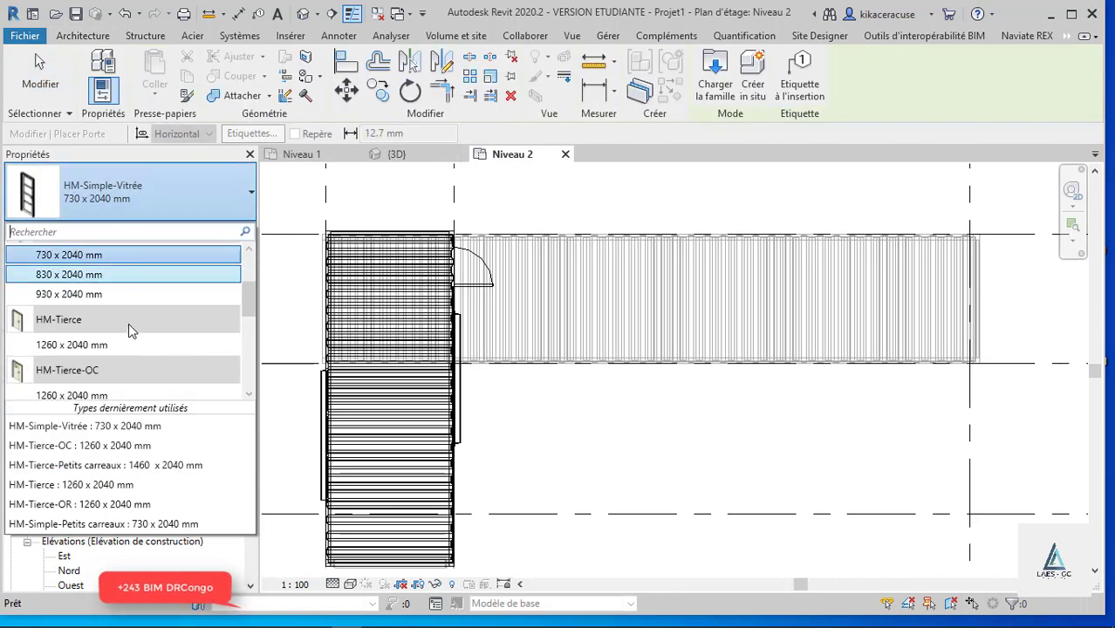
{"action": "scroll", "coordinate": [125, 316], "scroll_direction": "down", "scroll_amount": 3}
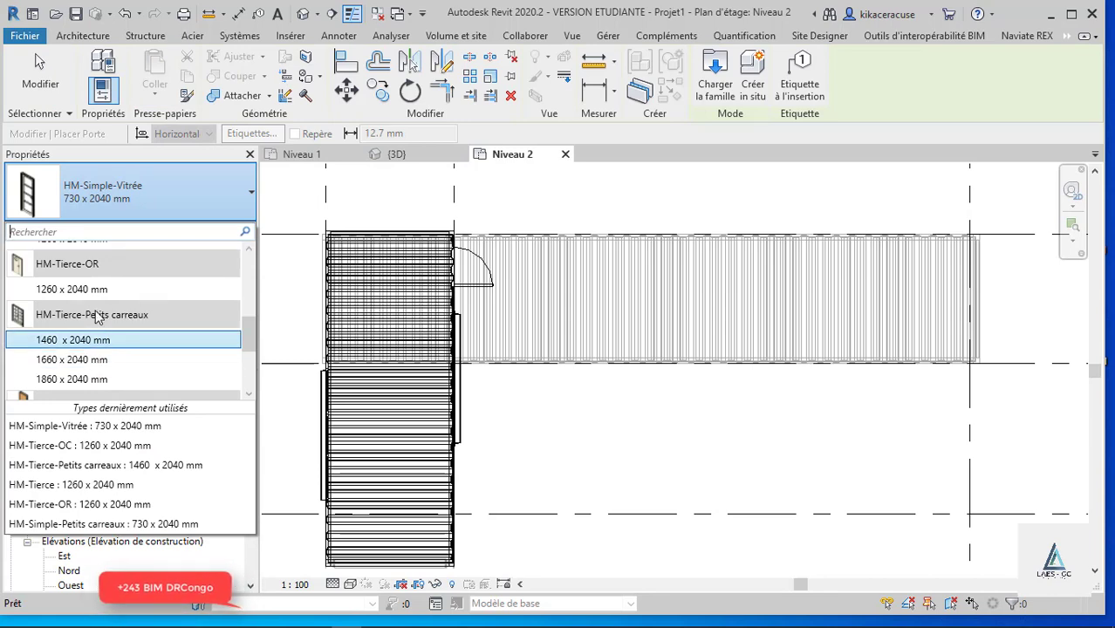
{"action": "left_click", "coordinate": [87, 379]}
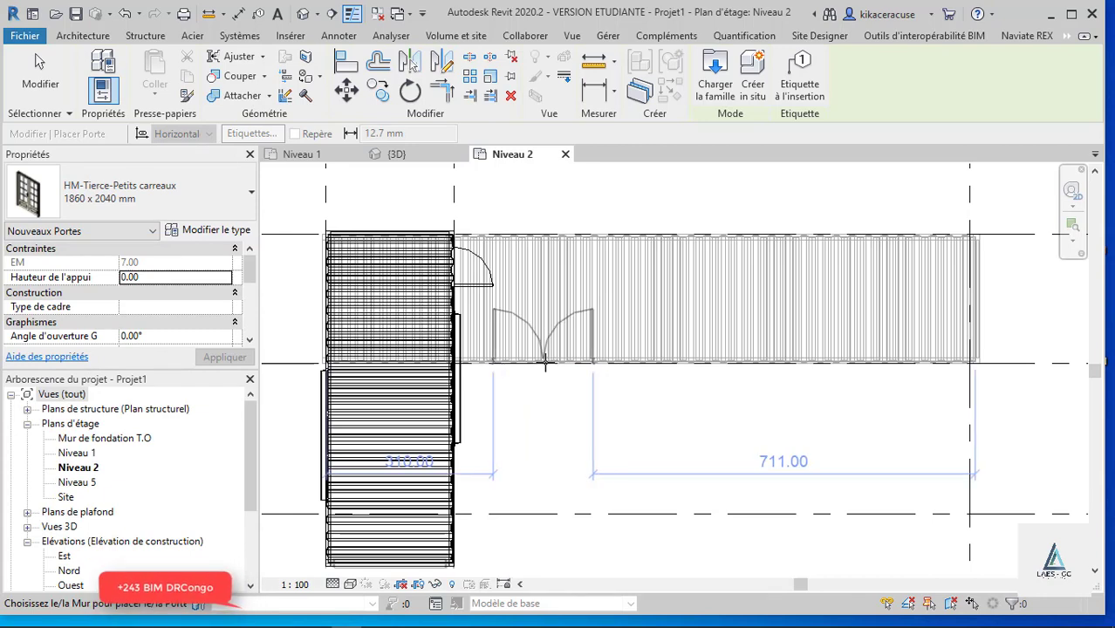
- Try placing the double door on the Niveau 2 wall, cancelling after the error
{"action": "left_click", "coordinate": [545, 362]}
{"action": "key", "text": "Escape"}
{"action": "key", "text": "Escape"}
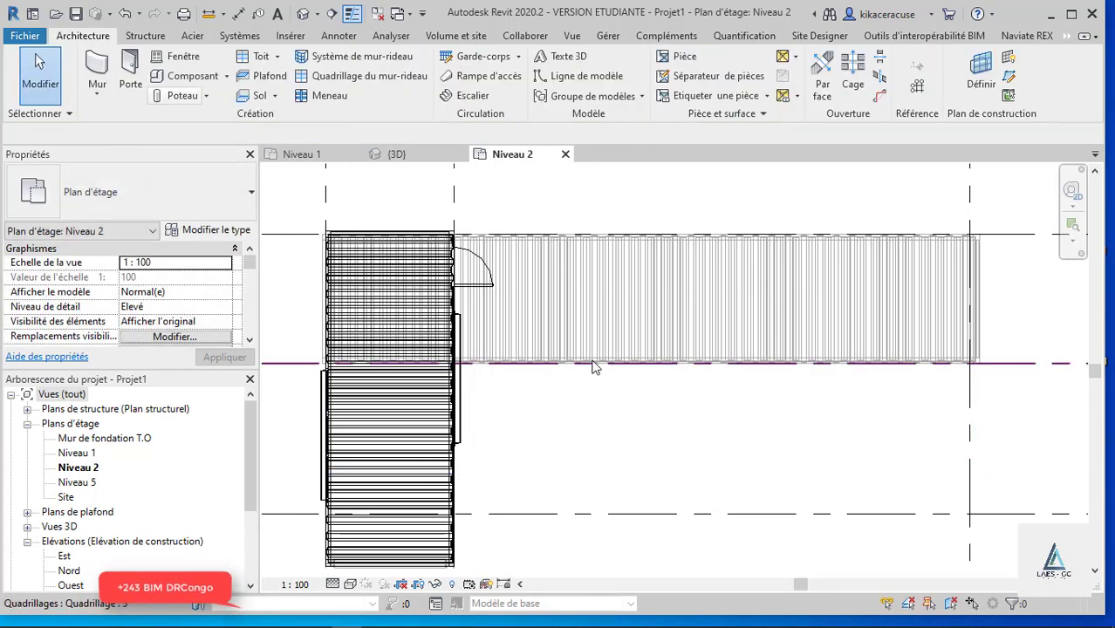
{"action": "scroll", "coordinate": [596, 365], "scroll_direction": "up", "scroll_amount": 3}
{"action": "scroll", "coordinate": [596, 365], "scroll_direction": "up", "scroll_amount": 2}
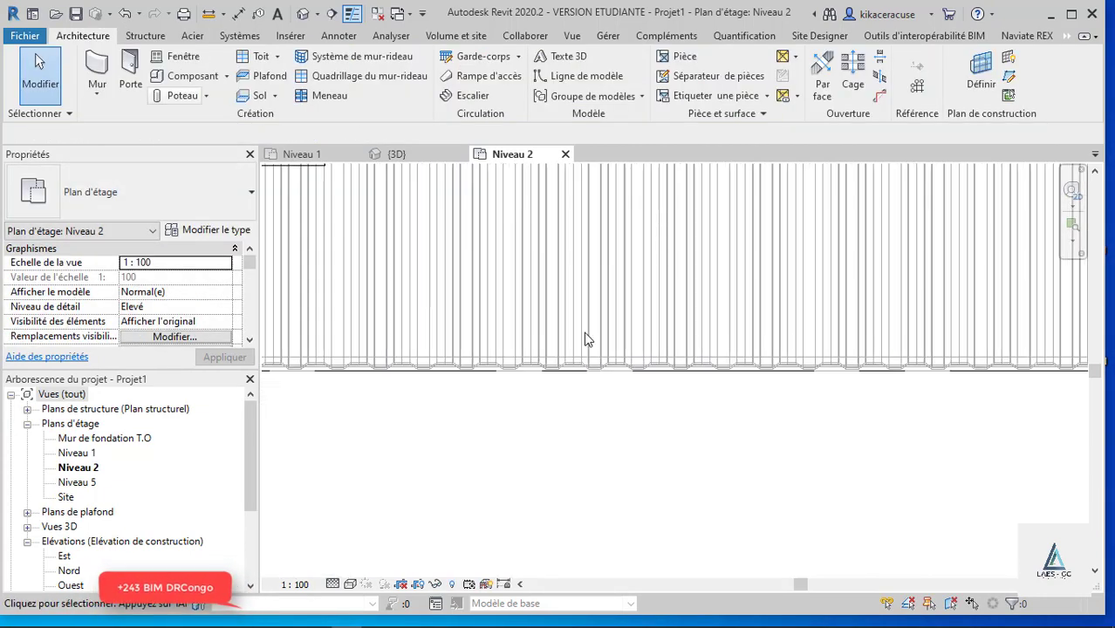
- Place HM-Tierce-Petits carreaux double doors at two spots along the long Niveau 1 container wall
{"action": "left_click", "coordinate": [328, 157]}
{"action": "scroll", "coordinate": [535, 399], "scroll_direction": "down", "scroll_amount": 2}
{"action": "scroll", "coordinate": [535, 399], "scroll_direction": "down", "scroll_amount": 3}
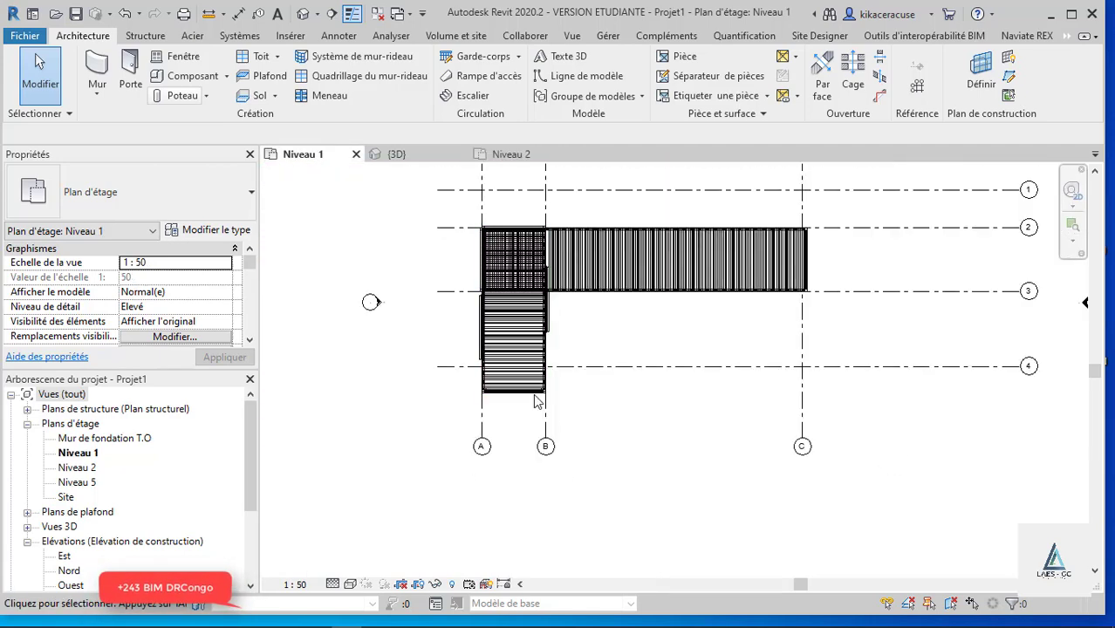
{"action": "scroll", "coordinate": [596, 297], "scroll_direction": "up", "scroll_amount": 5}
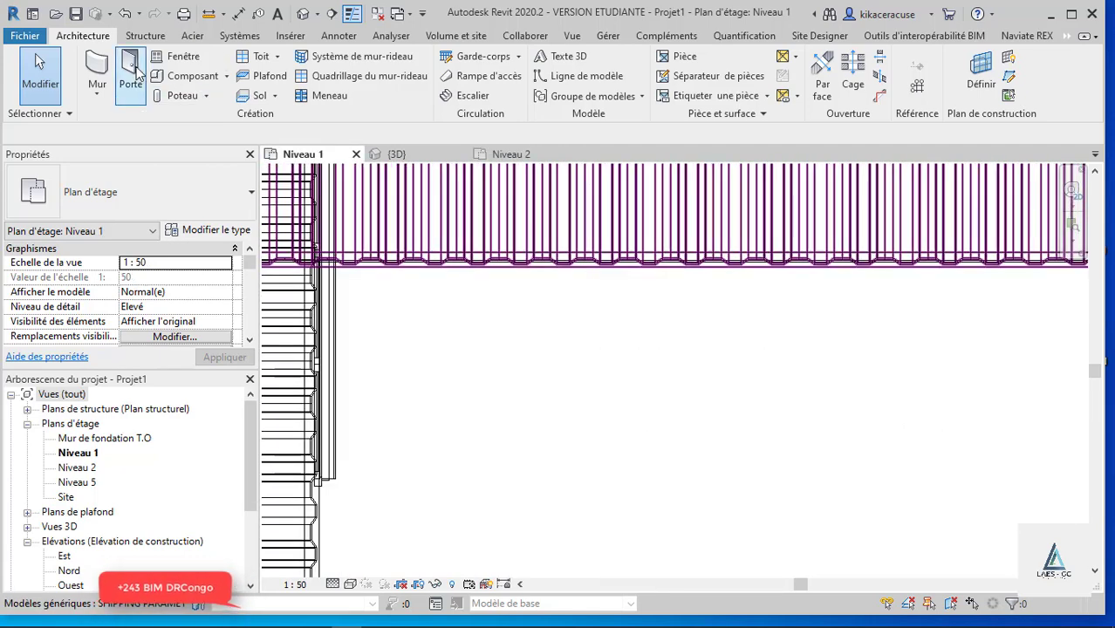
{"action": "left_click", "coordinate": [133, 75]}
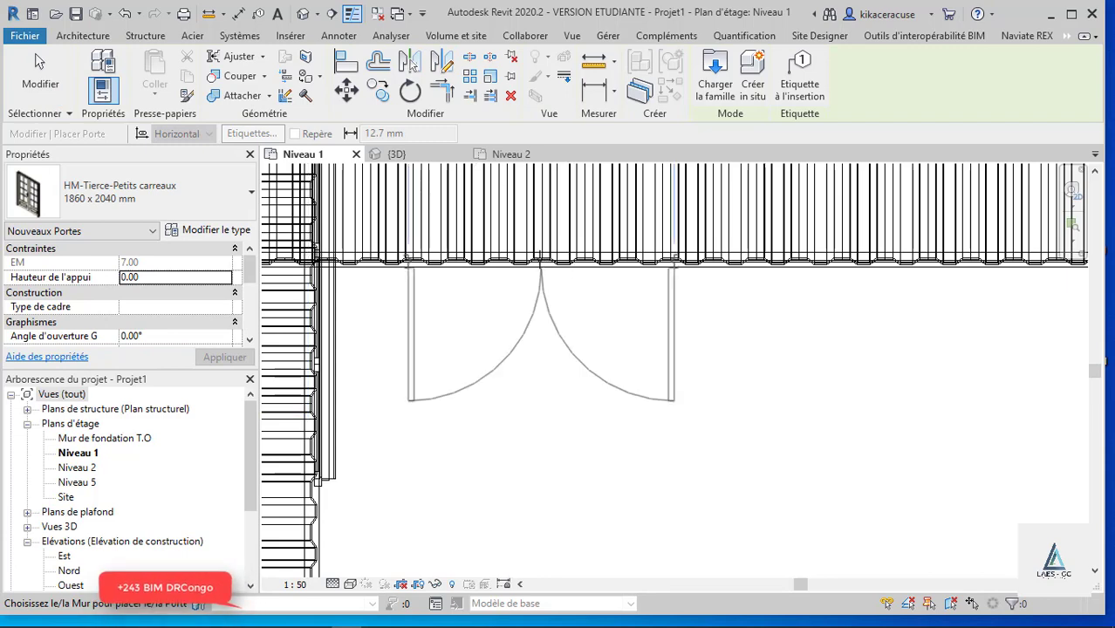
{"action": "scroll", "coordinate": [518, 282], "scroll_direction": "down", "scroll_amount": 3}
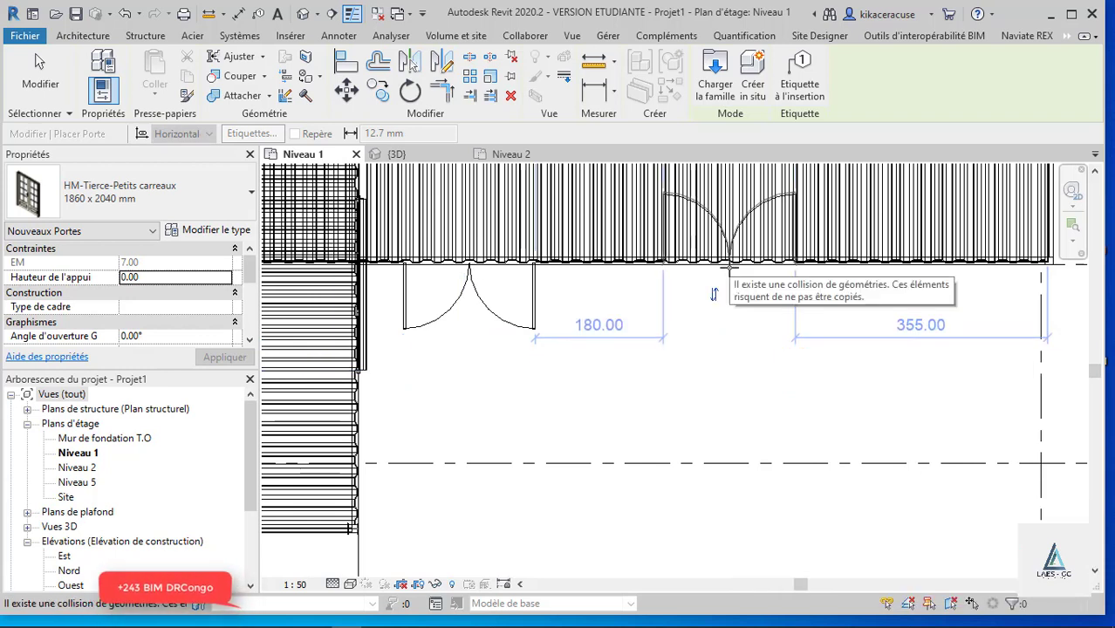
{"action": "left_click", "coordinate": [728, 269]}
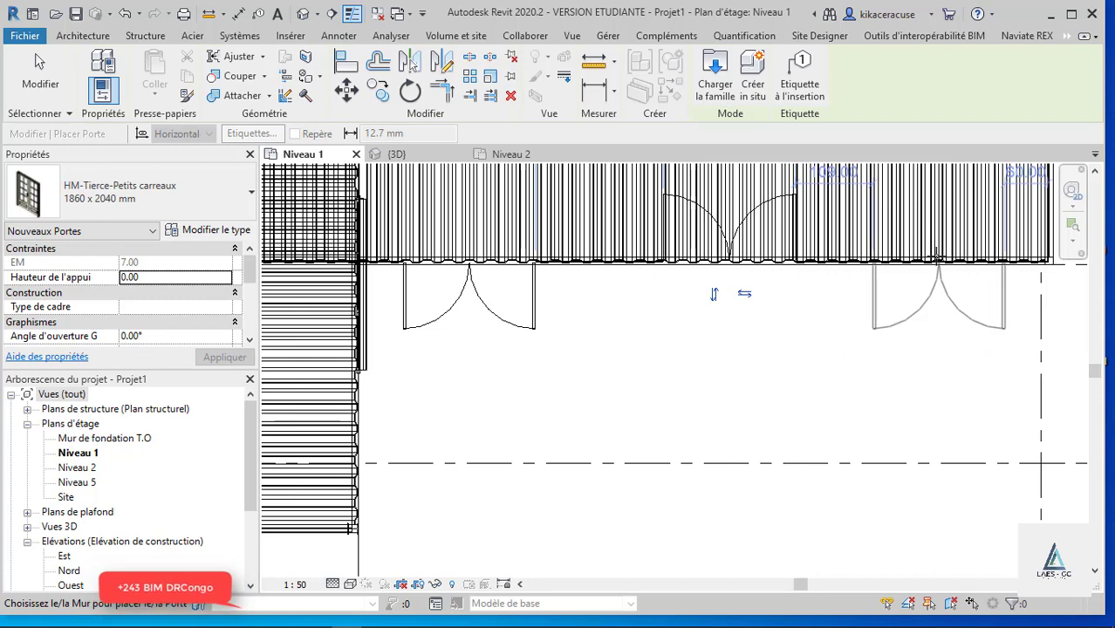
{"action": "left_click", "coordinate": [932, 260]}
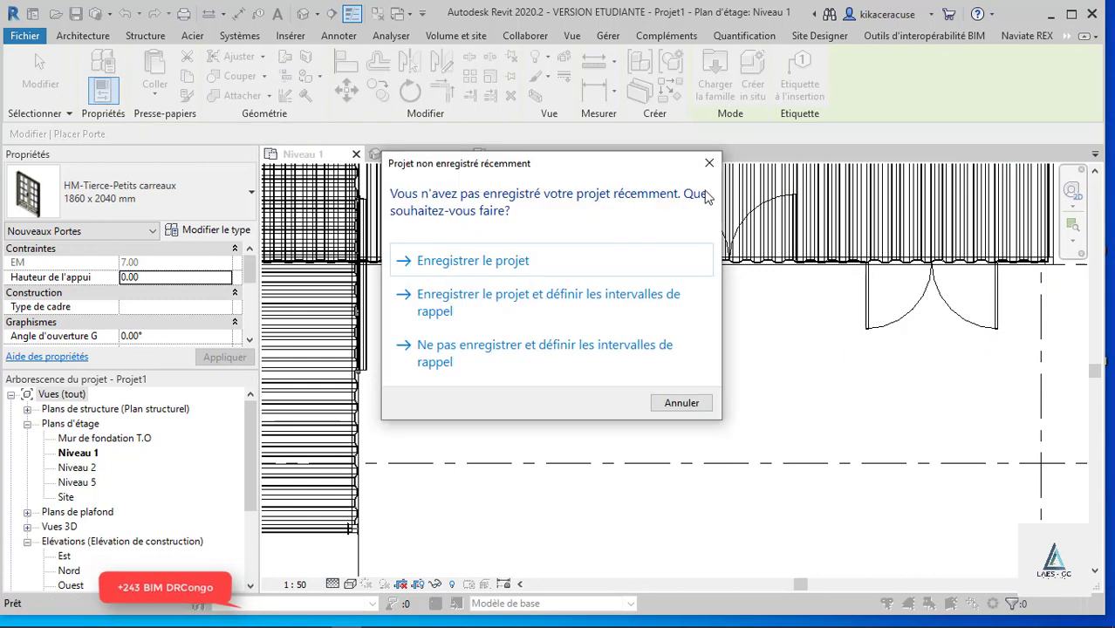
- Flip the inward-swinging door so it opens outward, dismissing the save reminder and warning
{"action": "left_click", "coordinate": [709, 166]}
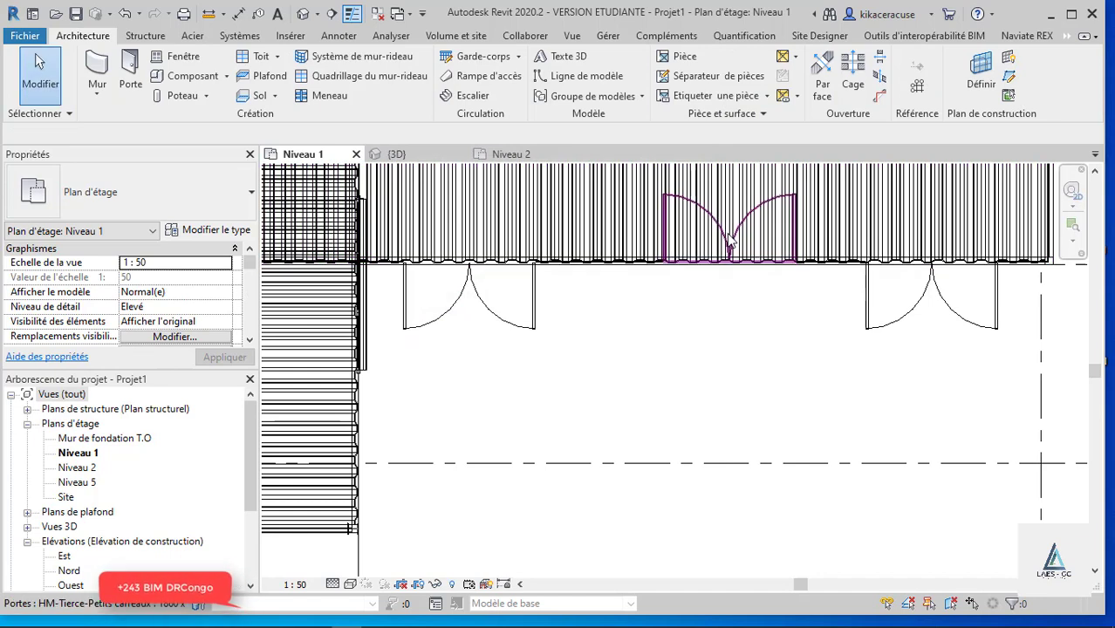
{"action": "left_click", "coordinate": [734, 252]}
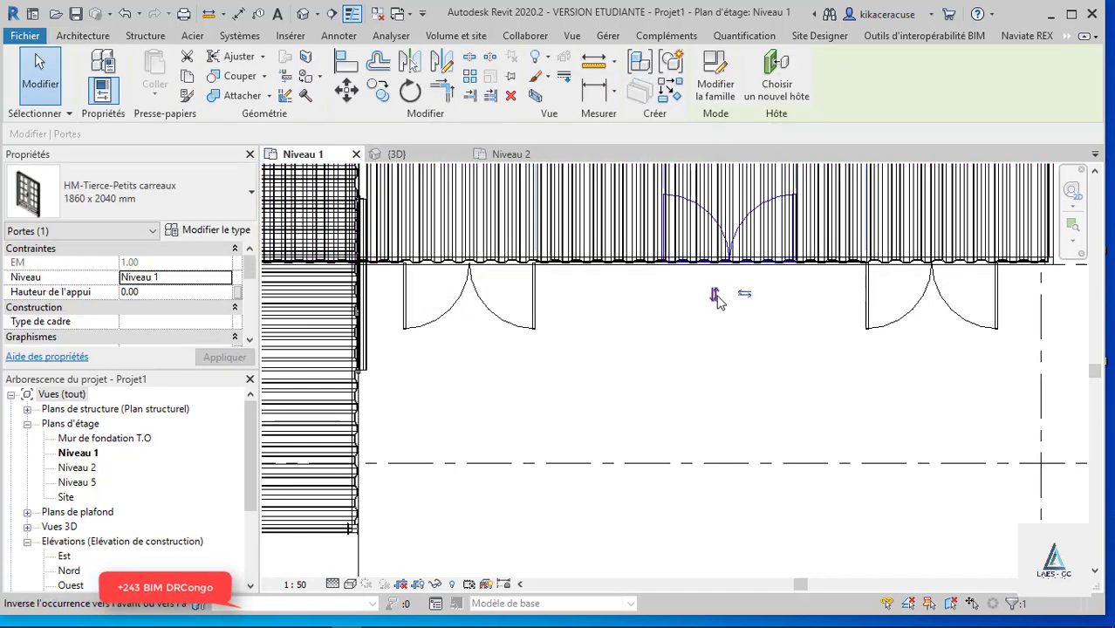
{"action": "left_click", "coordinate": [713, 293]}
{"action": "key", "text": "Escape"}
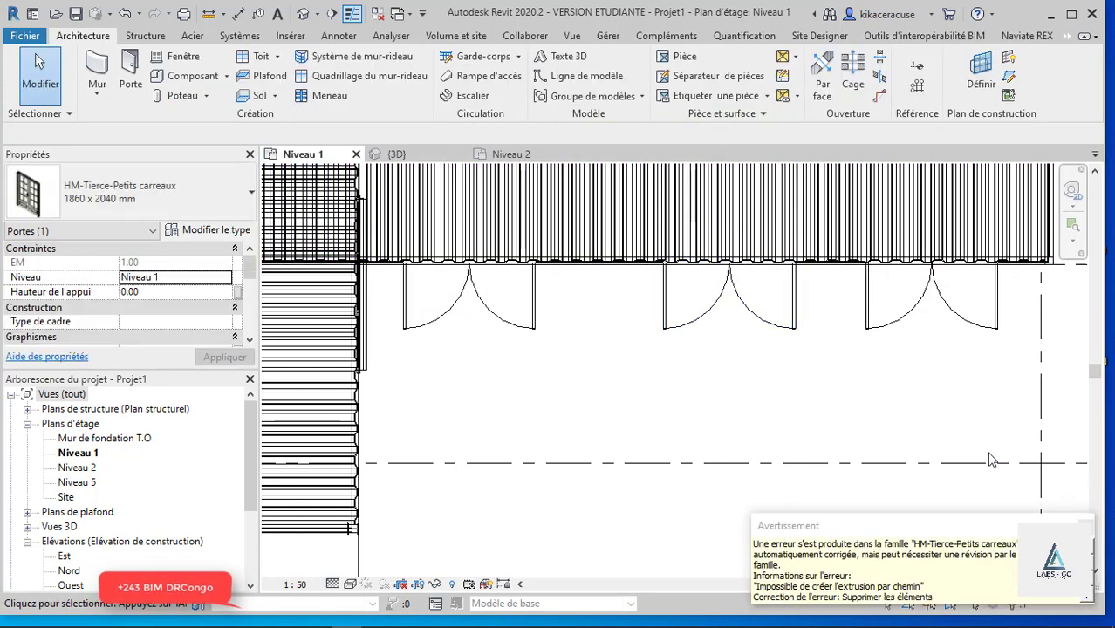
{"action": "left_click", "coordinate": [1087, 525]}
{"action": "scroll", "coordinate": [827, 256], "scroll_direction": "up", "scroll_amount": 3}
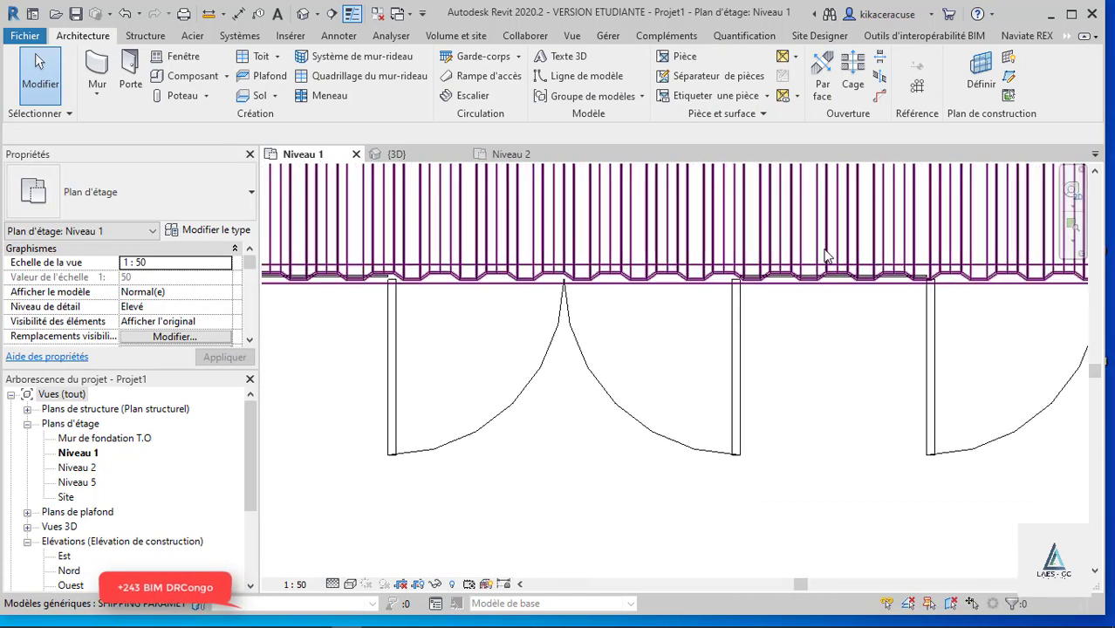
{"action": "left_click", "coordinate": [376, 157]}
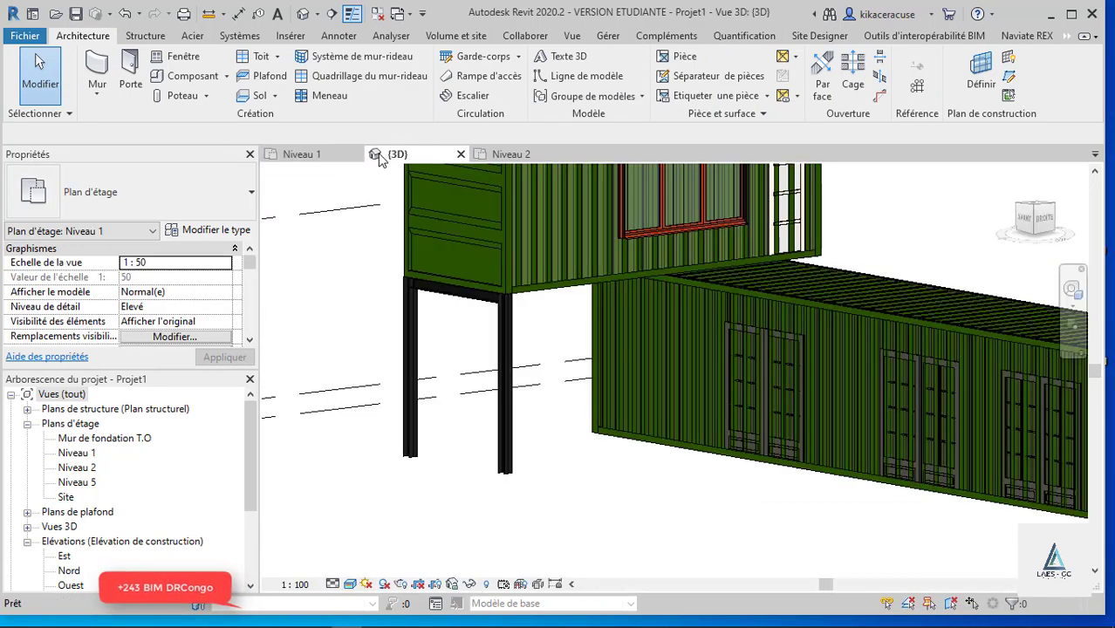
{"action": "scroll", "coordinate": [452, 218], "scroll_direction": "down", "scroll_amount": 3}
{"action": "scroll", "coordinate": [793, 397], "scroll_direction": "up", "scroll_amount": 4}
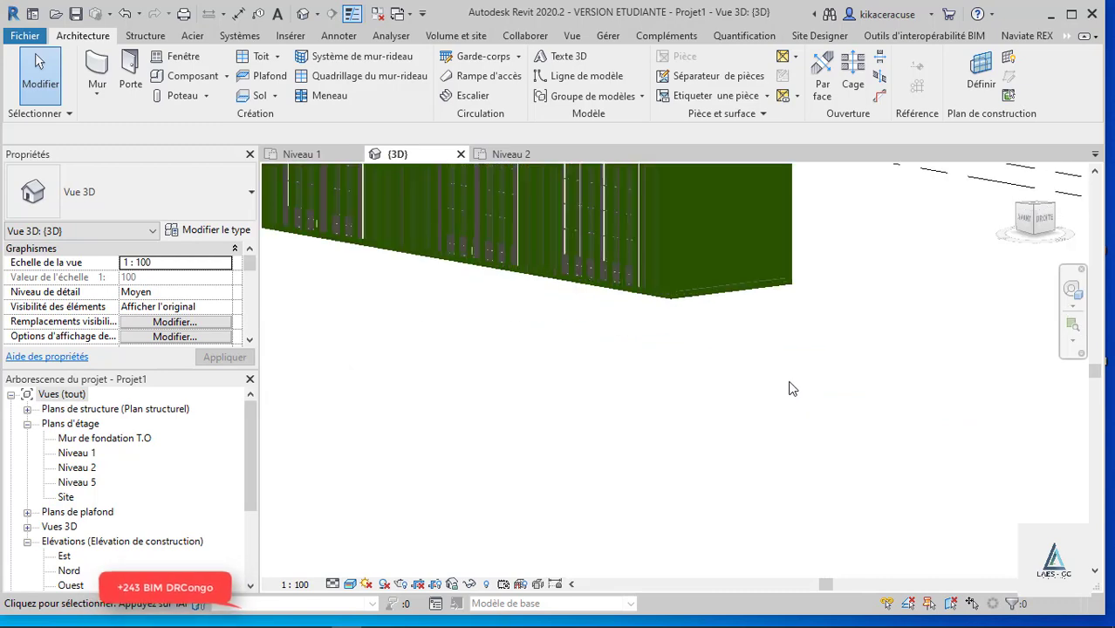
{"action": "scroll", "coordinate": [761, 374], "scroll_direction": "down", "scroll_amount": 3}
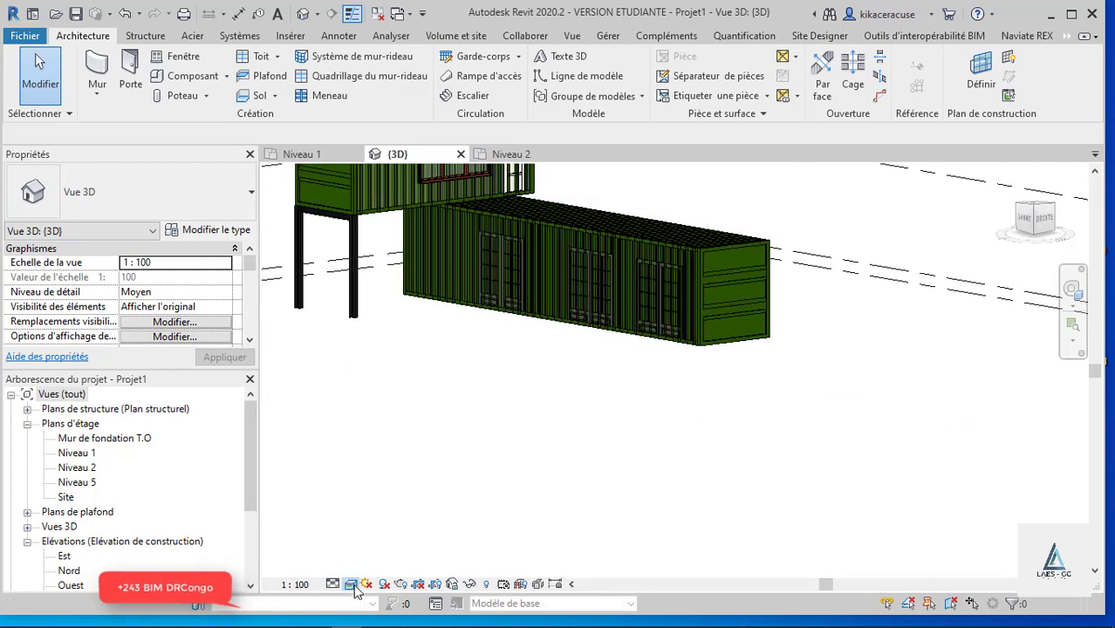
{"action": "left_click", "coordinate": [352, 585]}
{"action": "left_click", "coordinate": [389, 482]}
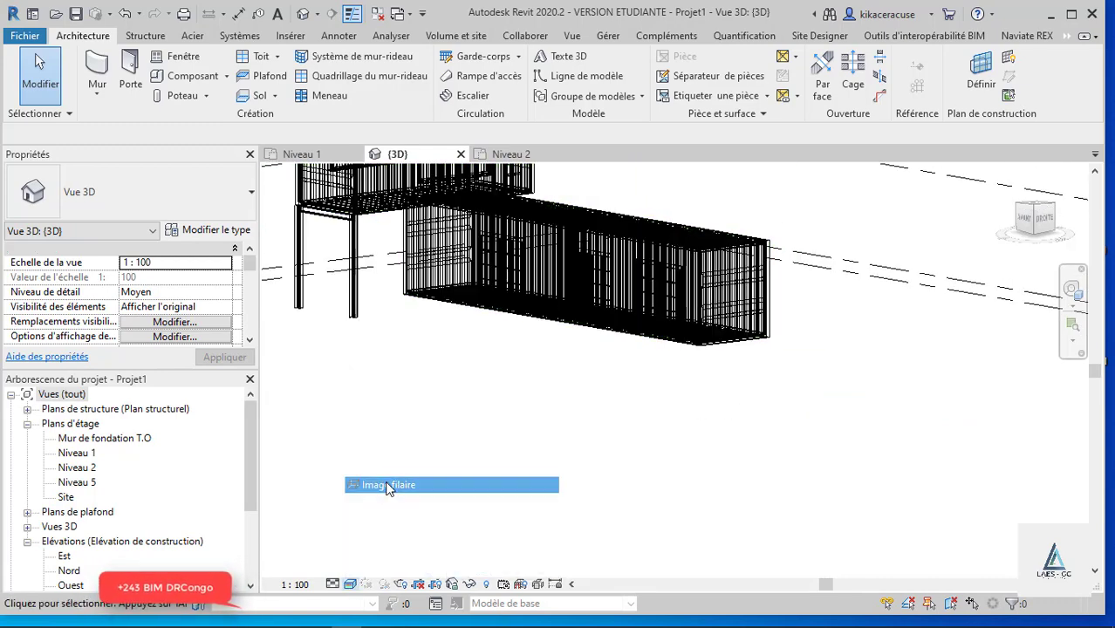
{"action": "left_click", "coordinate": [353, 584]}
{"action": "left_click", "coordinate": [371, 516]}
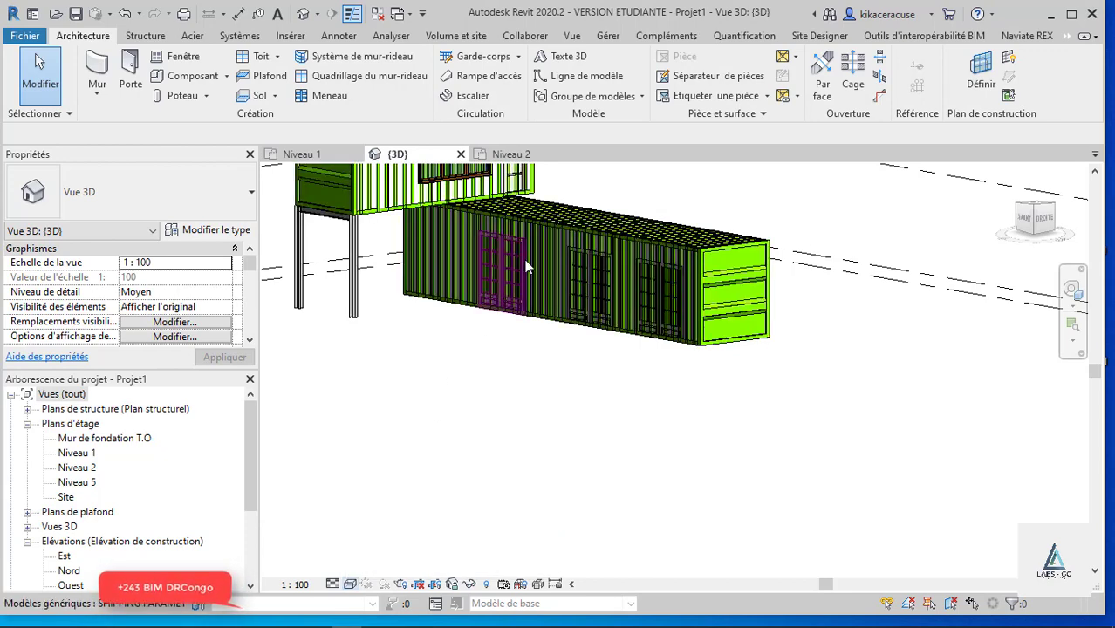
{"action": "scroll", "coordinate": [527, 266], "scroll_direction": "up", "scroll_amount": 5}
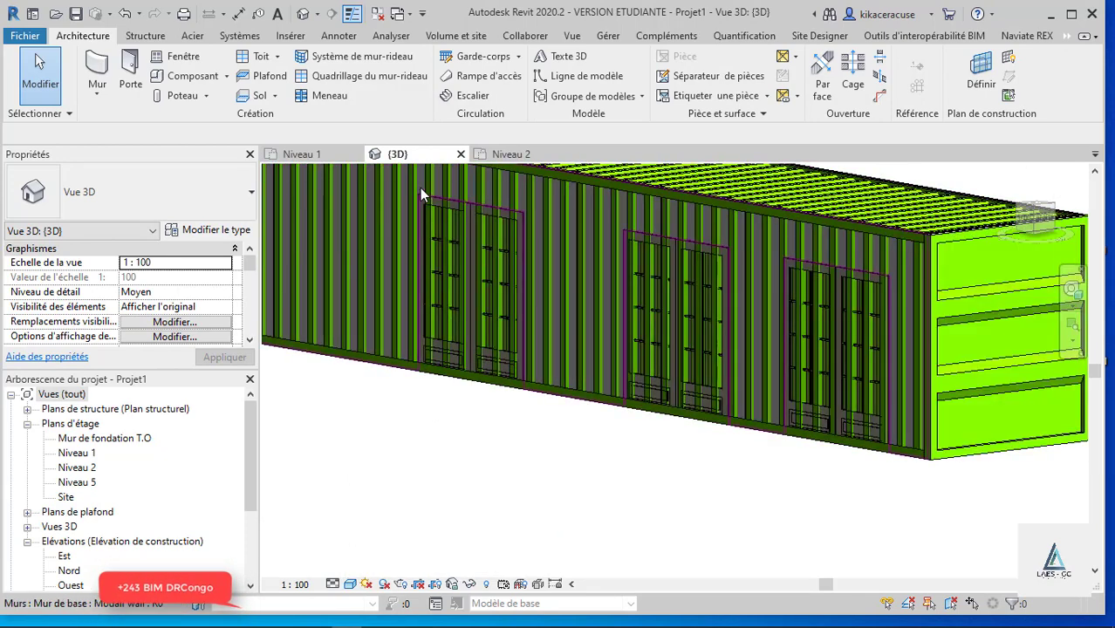
{"action": "left_click", "coordinate": [518, 157]}
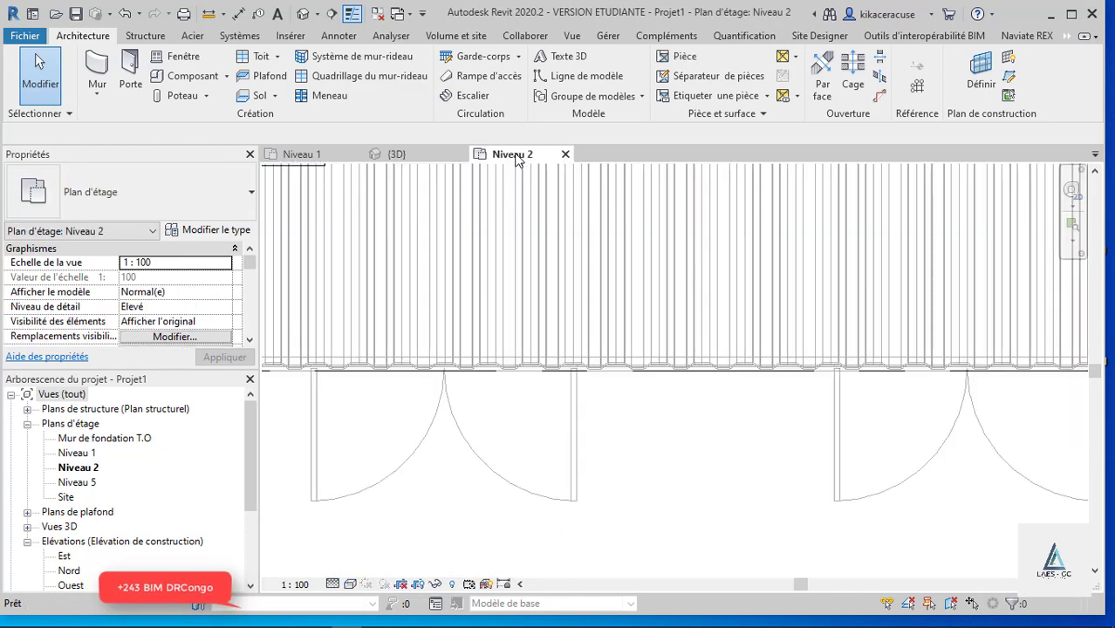
{"action": "left_click", "coordinate": [301, 153]}
{"action": "scroll", "coordinate": [602, 314], "scroll_direction": "up", "scroll_amount": 3}
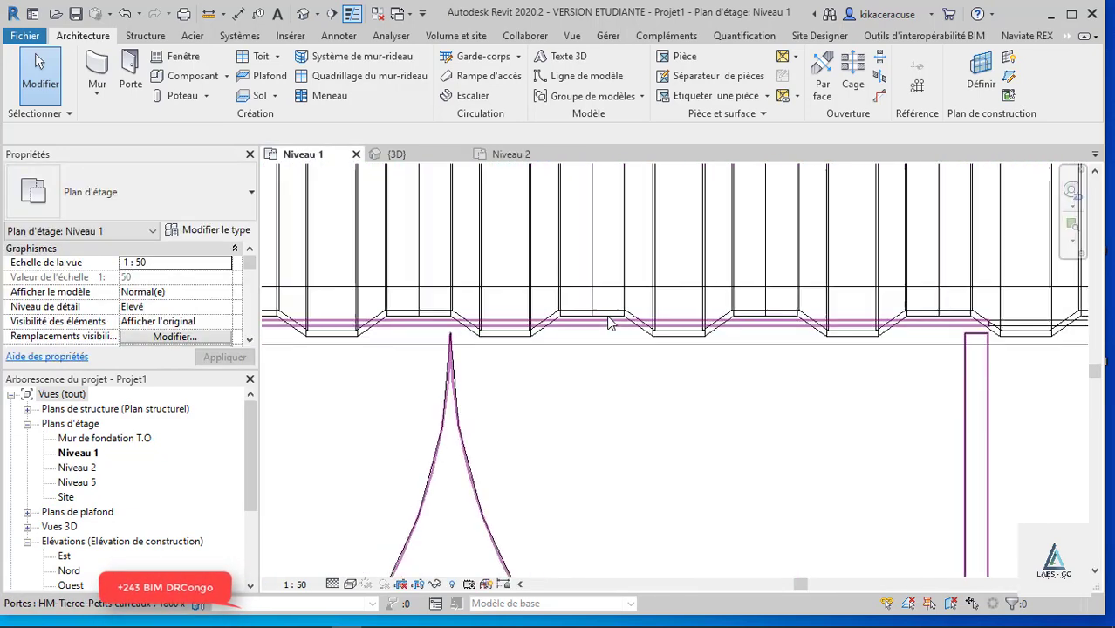
{"action": "scroll", "coordinate": [610, 322], "scroll_direction": "up", "scroll_amount": 1}
- Drag the Niveau 1 doors into position within the wall recess
{"action": "left_click", "coordinate": [616, 335]}
{"action": "scroll", "coordinate": [667, 324], "scroll_direction": "up", "scroll_amount": 1}
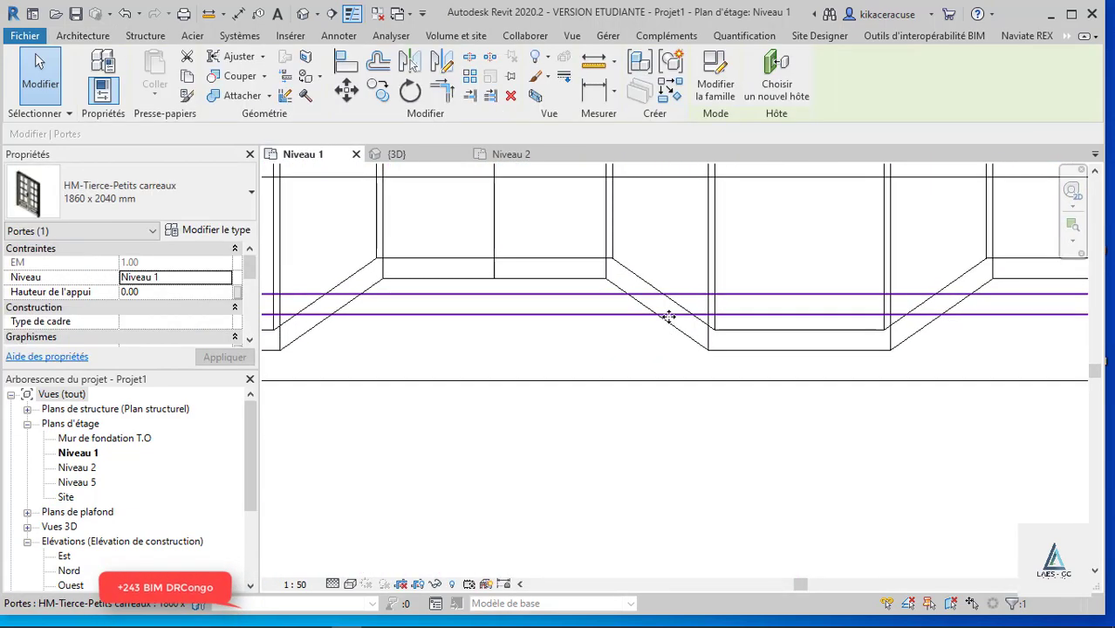
{"action": "mouse_move", "coordinate": [677, 319]}
{"action": "left_mouse_down"}
{"action": "mouse_move", "coordinate": [684, 344]}
{"action": "mouse_move", "coordinate": [642, 324]}
{"action": "left_mouse_up"}
{"action": "scroll", "coordinate": [663, 317], "scroll_direction": "up", "scroll_amount": 2}
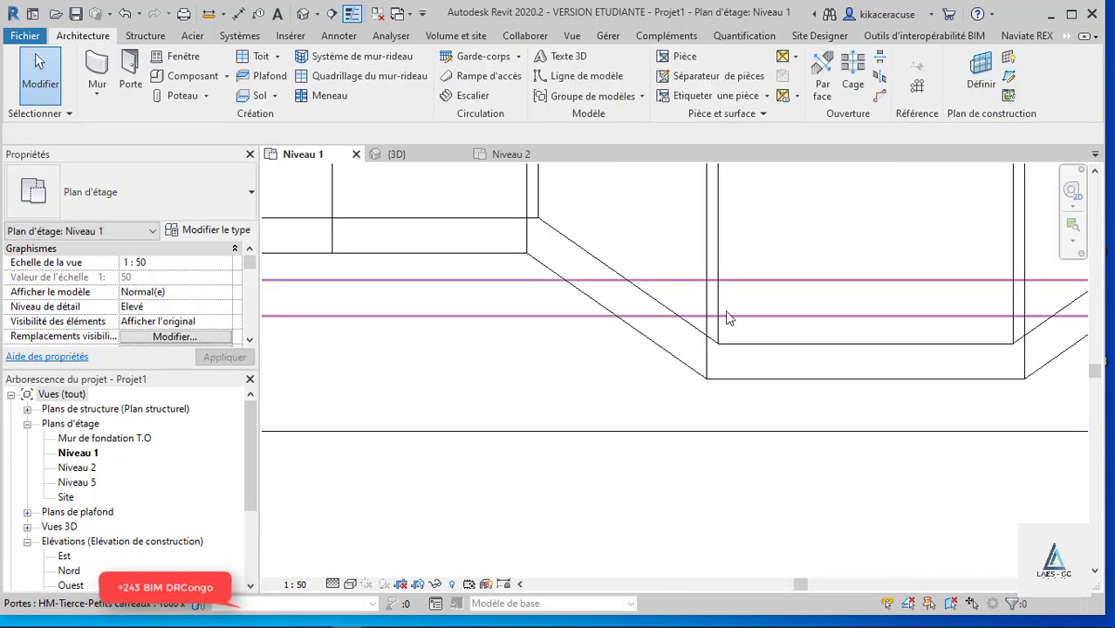
{"action": "left_click", "coordinate": [728, 317]}
{"action": "mouse_move", "coordinate": [735, 316]}
{"action": "left_mouse_down"}
{"action": "mouse_move", "coordinate": [707, 362]}
{"action": "mouse_move", "coordinate": [727, 351]}
{"action": "left_mouse_up"}
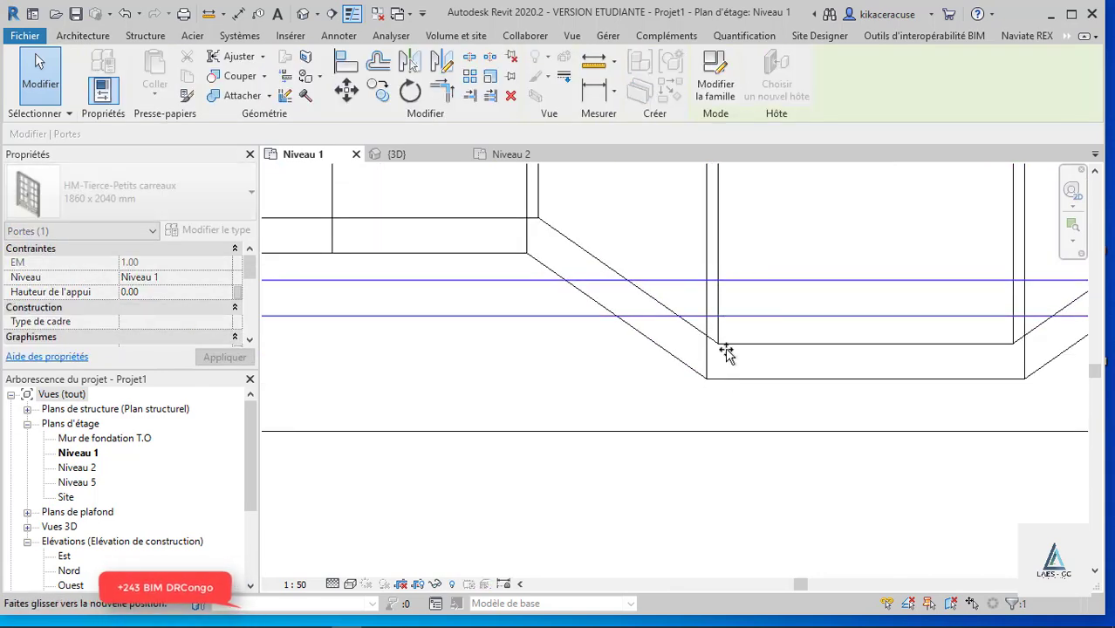
- Shift the container wall down to meet the doors and view the result in 3D
{"action": "scroll", "coordinate": [615, 310], "scroll_direction": "down", "scroll_amount": 3}
{"action": "scroll", "coordinate": [614, 314], "scroll_direction": "down", "scroll_amount": 2}
{"action": "scroll", "coordinate": [614, 314], "scroll_direction": "down", "scroll_amount": 3}
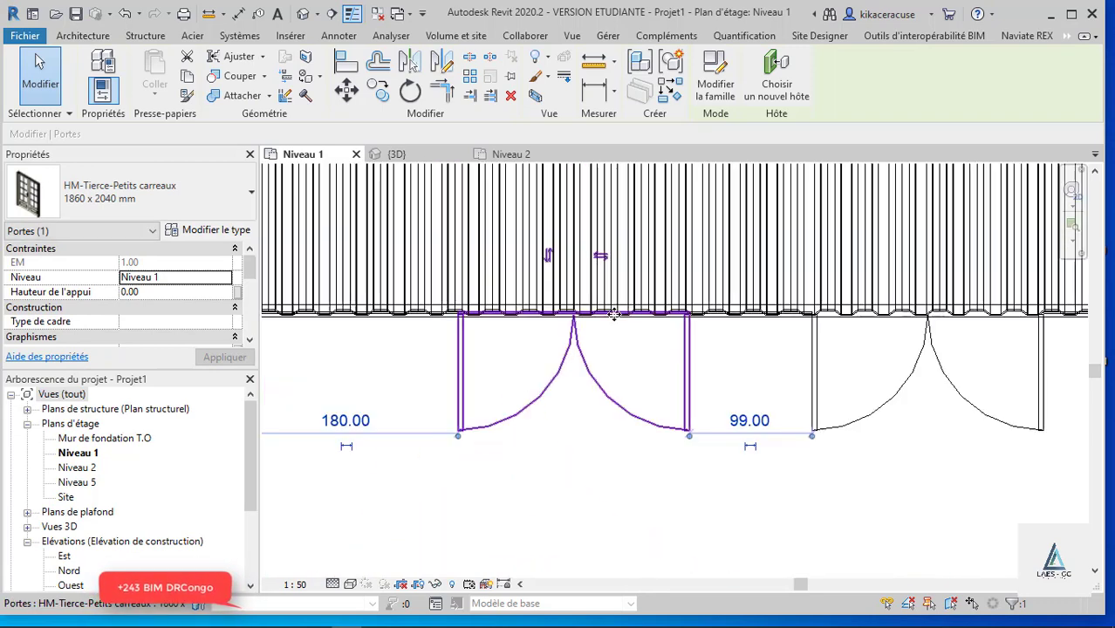
{"action": "scroll", "coordinate": [724, 331], "scroll_direction": "down", "scroll_amount": 2}
{"action": "scroll", "coordinate": [767, 336], "scroll_direction": "up", "scroll_amount": 1}
{"action": "scroll", "coordinate": [859, 347], "scroll_direction": "up", "scroll_amount": 3}
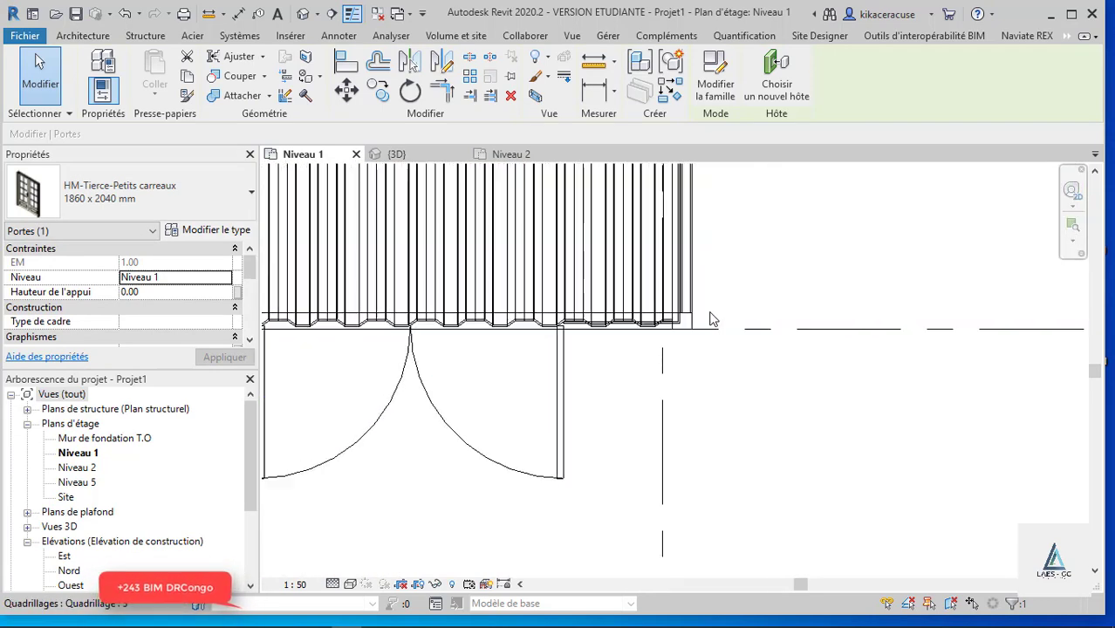
{"action": "scroll", "coordinate": [820, 331], "scroll_direction": "up", "scroll_amount": 2}
{"action": "scroll", "coordinate": [801, 320], "scroll_direction": "up", "scroll_amount": 2}
{"action": "left_click", "coordinate": [801, 319]}
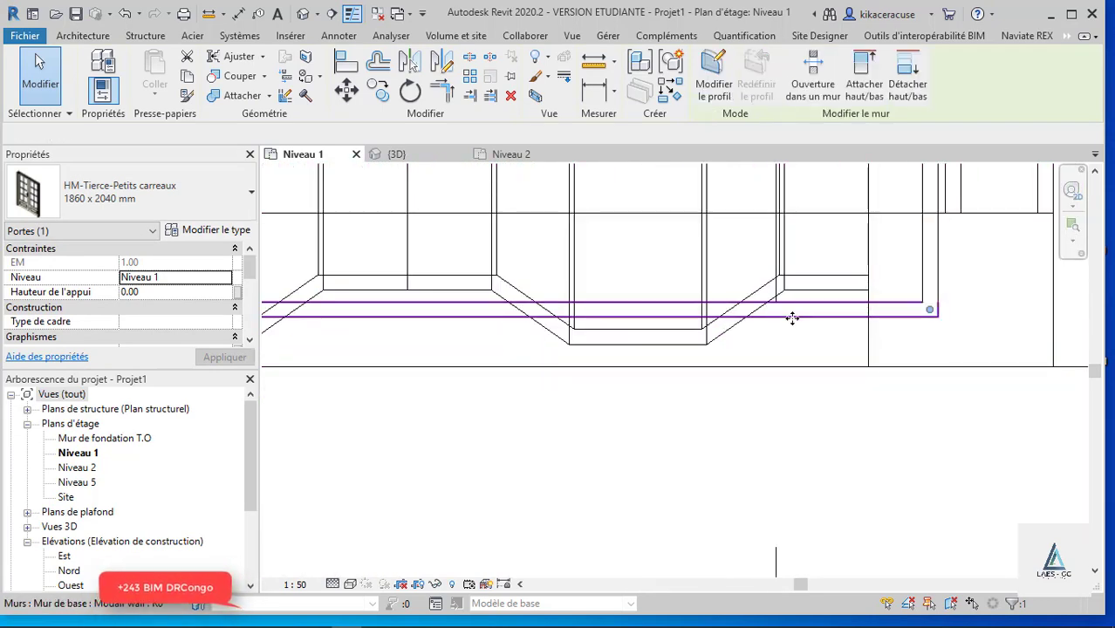
{"action": "left_click_drag", "start_coordinate": [758, 348], "coordinate": [746, 336]}
{"action": "scroll", "coordinate": [682, 281], "scroll_direction": "down", "scroll_amount": 2}
{"action": "scroll", "coordinate": [681, 283], "scroll_direction": "down", "scroll_amount": 1}
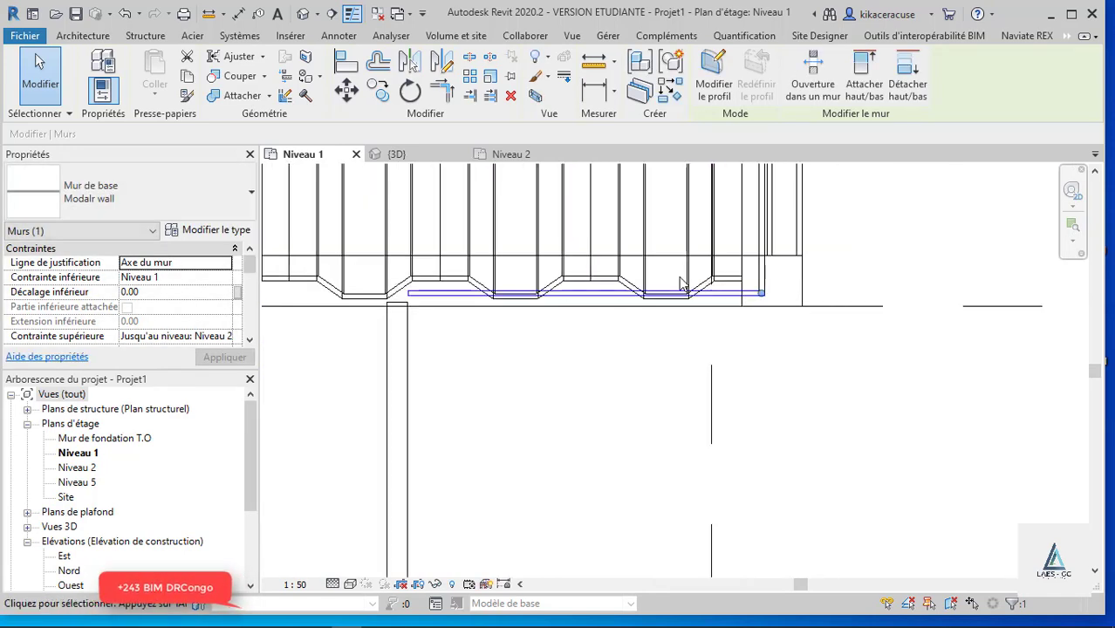
{"action": "left_click", "coordinate": [395, 155]}
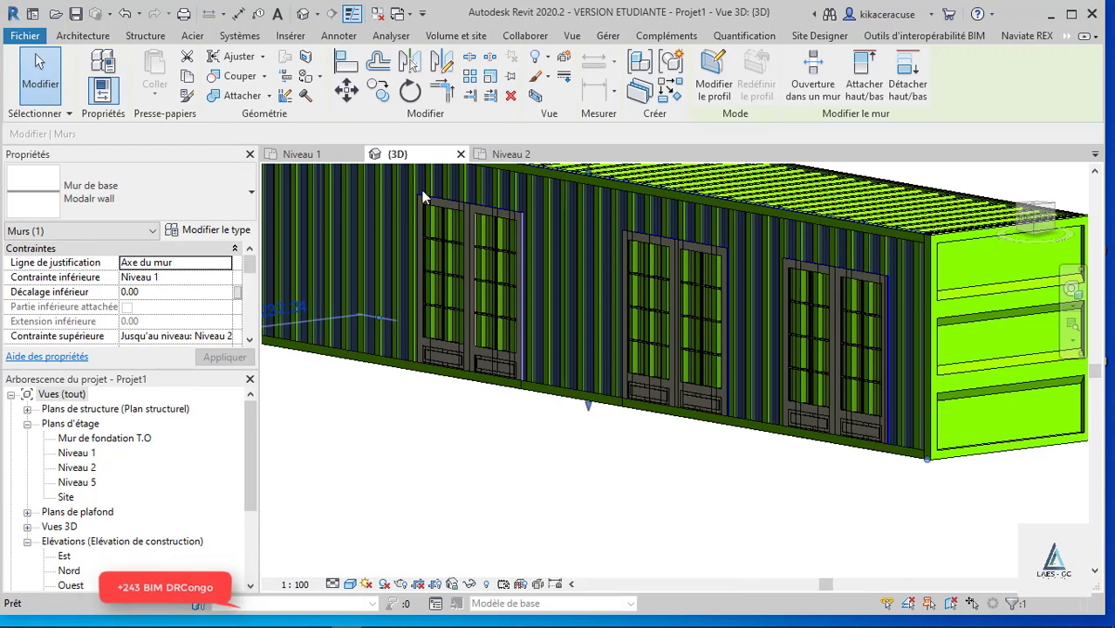
- Orbit the 3D view to inspect the container fronts, then show the Niveau 2 plan zoomed out
{"action": "key", "text": "Escape"}
{"action": "scroll", "coordinate": [785, 410], "scroll_direction": "down", "scroll_amount": 2}
{"action": "scroll", "coordinate": [882, 457], "scroll_direction": "down", "scroll_amount": 2}
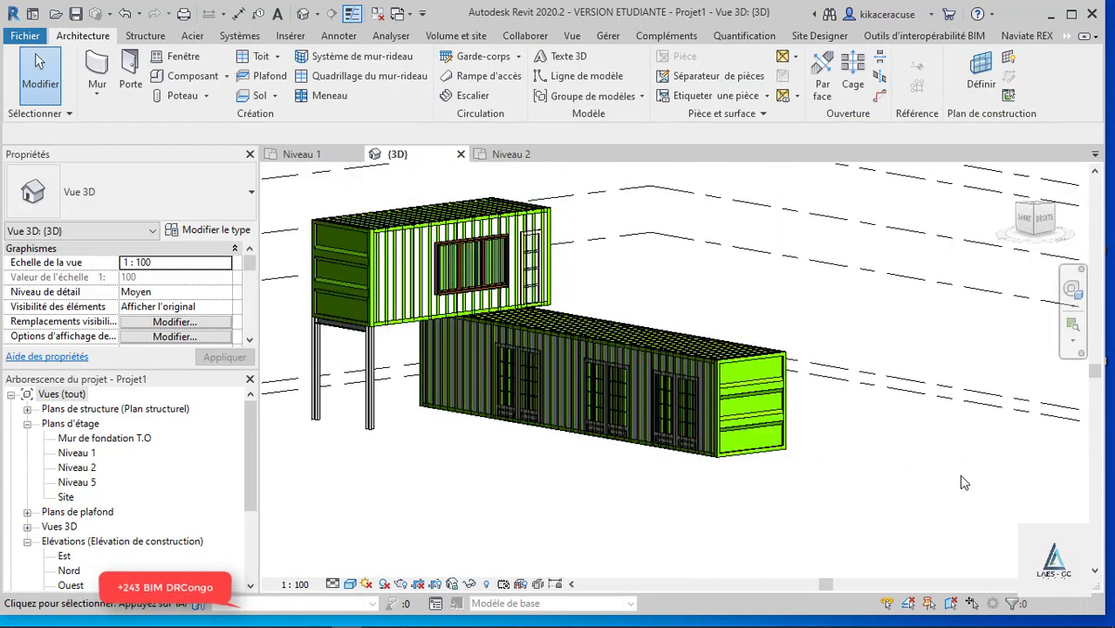
{"action": "middle_click_drag", "start_coordinate": [780, 471], "coordinate": [456, 301], "text": "shift"}
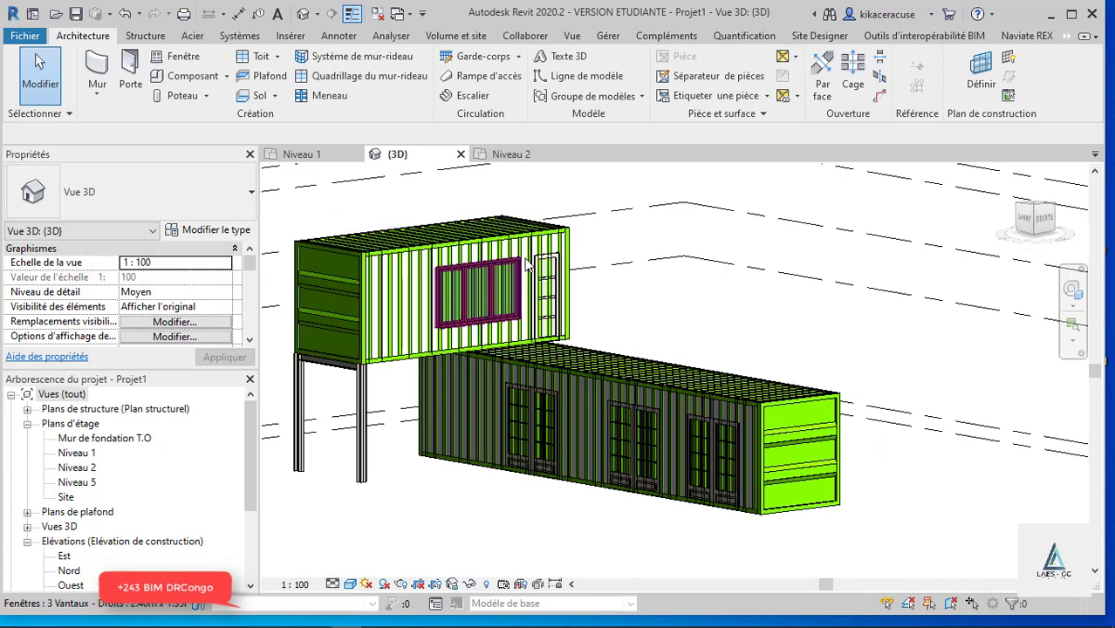
{"action": "scroll", "coordinate": [530, 329], "scroll_direction": "down", "scroll_amount": 2}
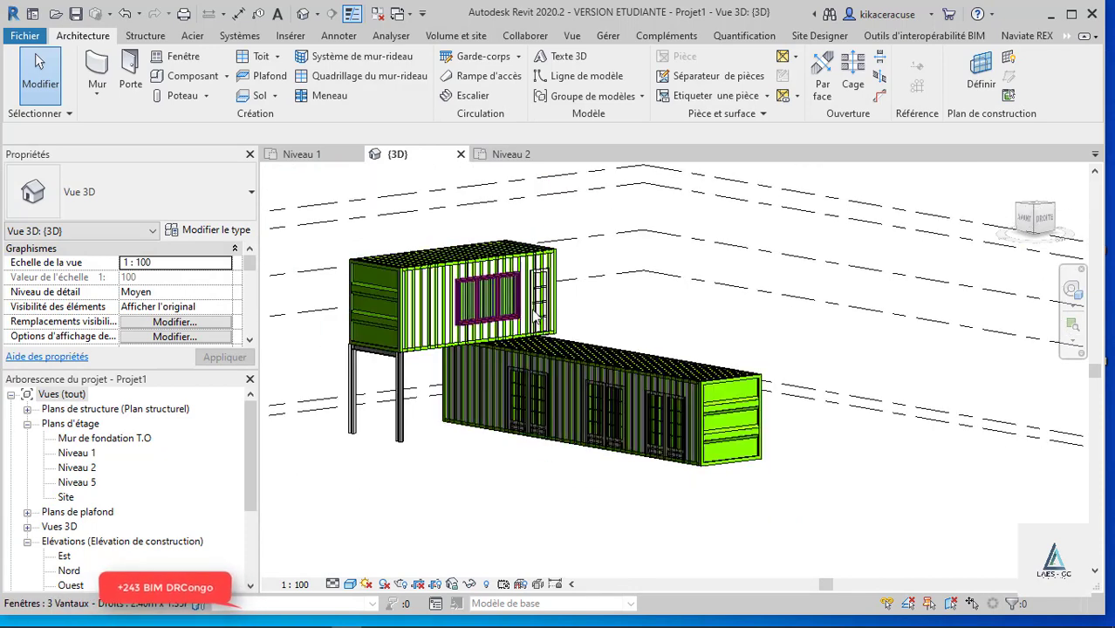
{"action": "left_click", "coordinate": [508, 157]}
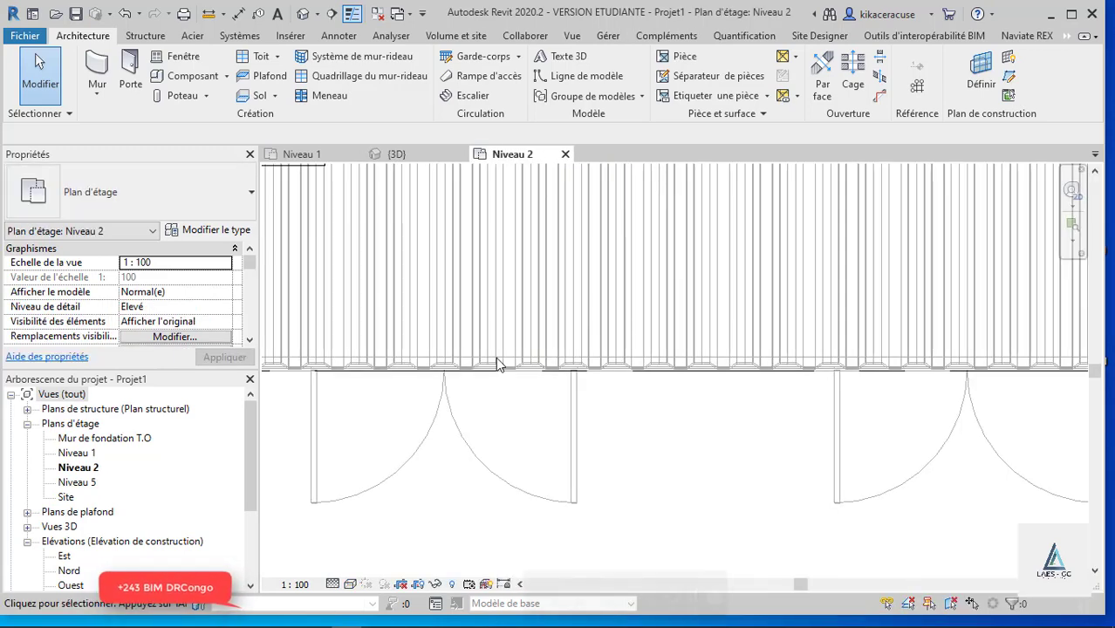
{"action": "scroll", "coordinate": [500, 367], "scroll_direction": "down", "scroll_amount": 3}
{"action": "scroll", "coordinate": [499, 366], "scroll_direction": "down", "scroll_amount": 3}
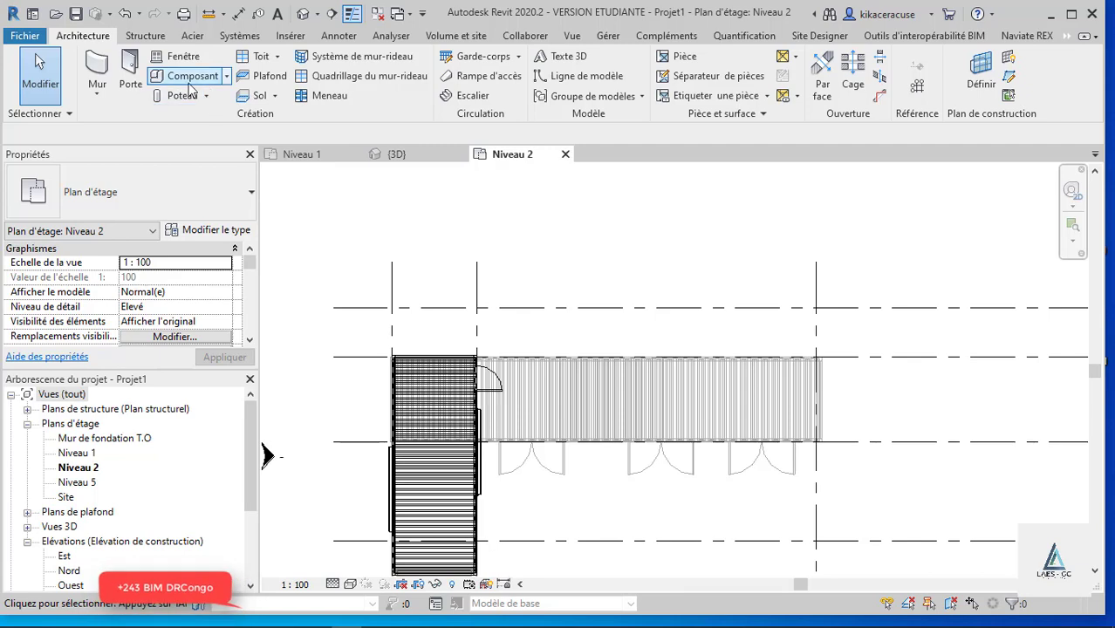
- Start a Niveau 2 floor and duplicate Générique 150 mm into a new type, Plancher 5cm
{"action": "left_click", "coordinate": [275, 97]}
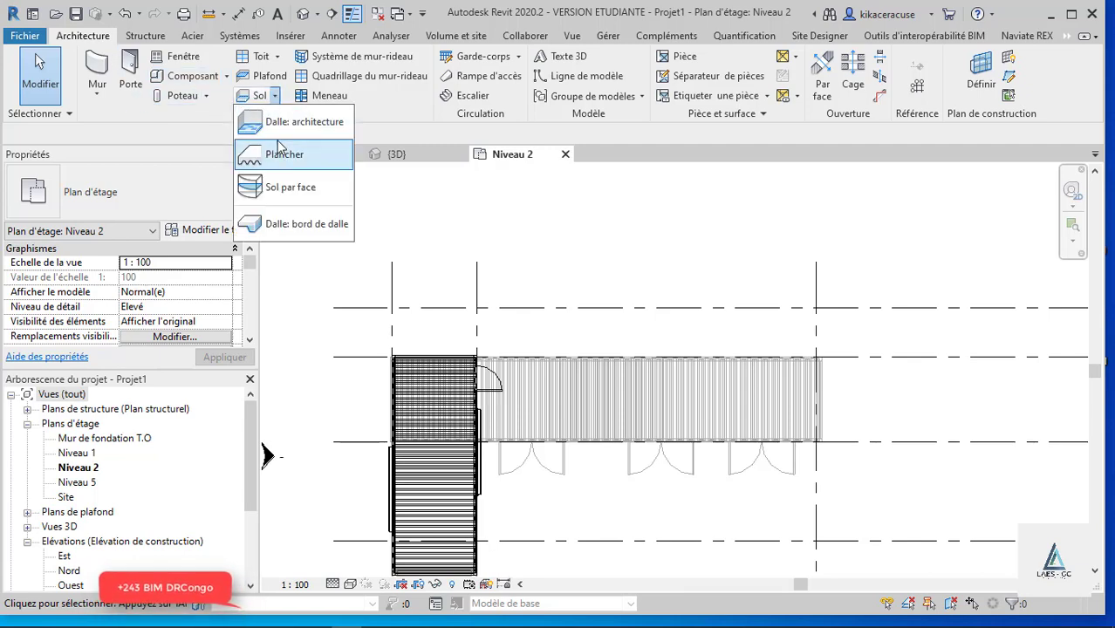
{"action": "left_click", "coordinate": [217, 208]}
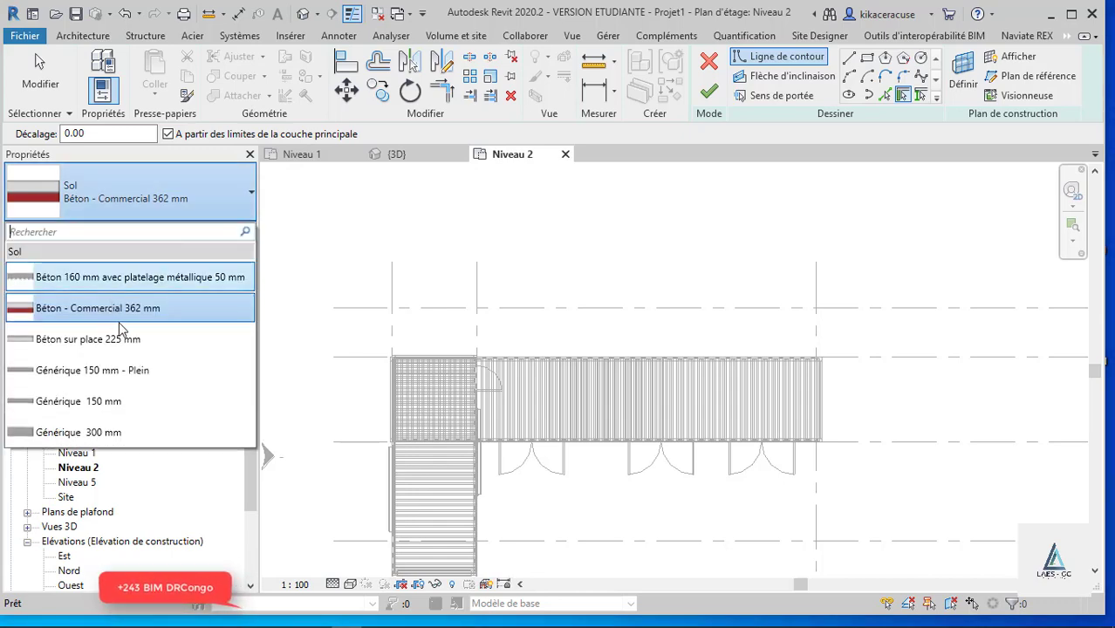
{"action": "left_click", "coordinate": [109, 401]}
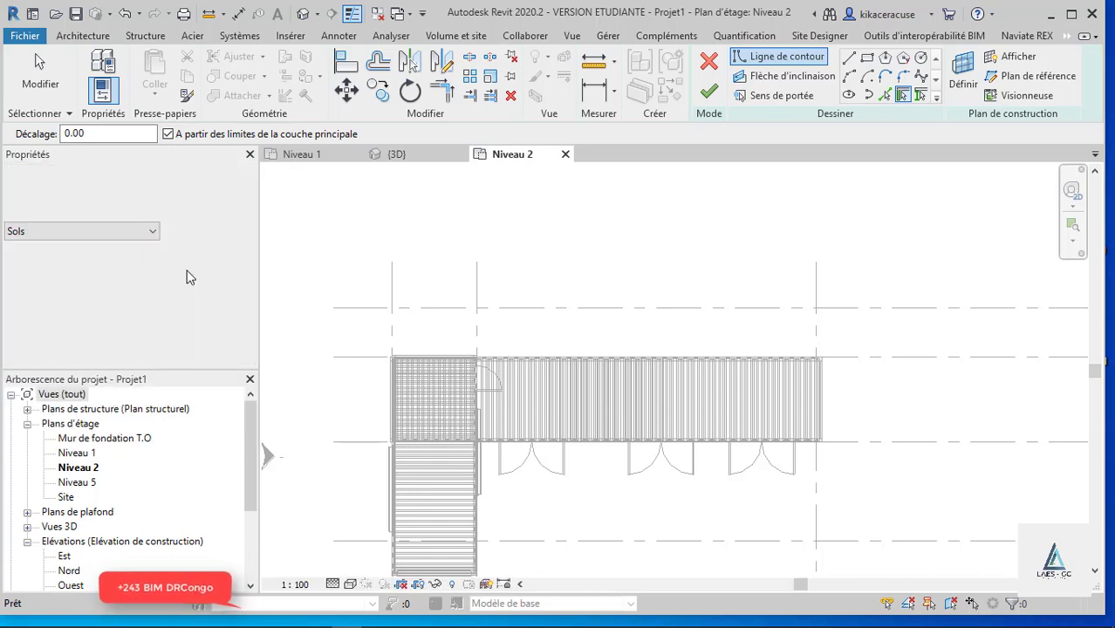
{"action": "left_click", "coordinate": [214, 228]}
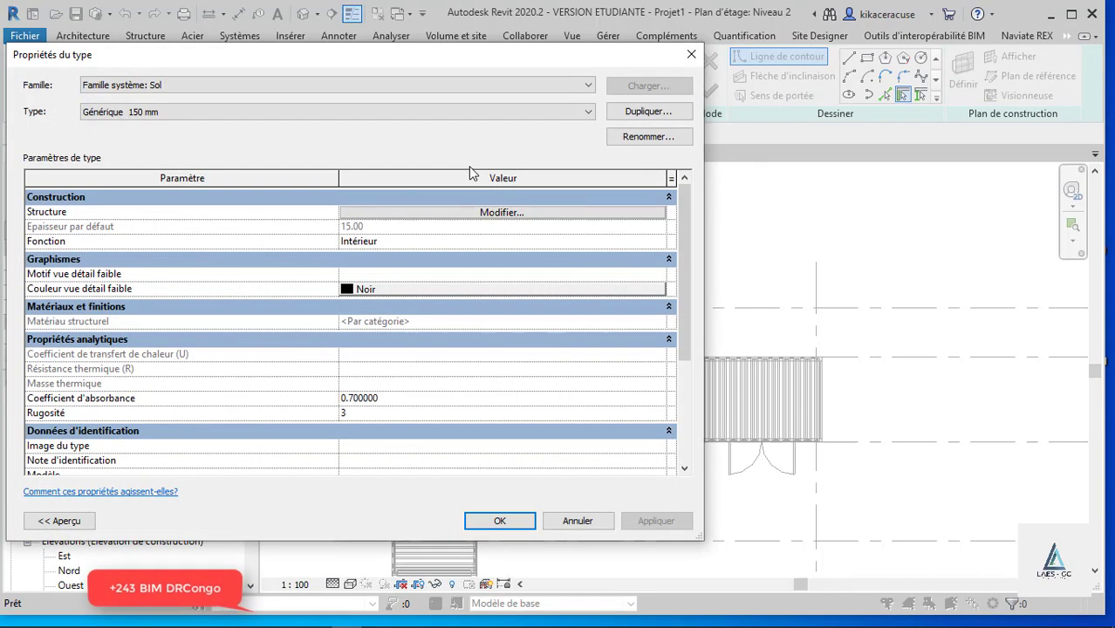
{"action": "left_click", "coordinate": [645, 114]}
{"action": "type", "text": "Plancher 5cm"}
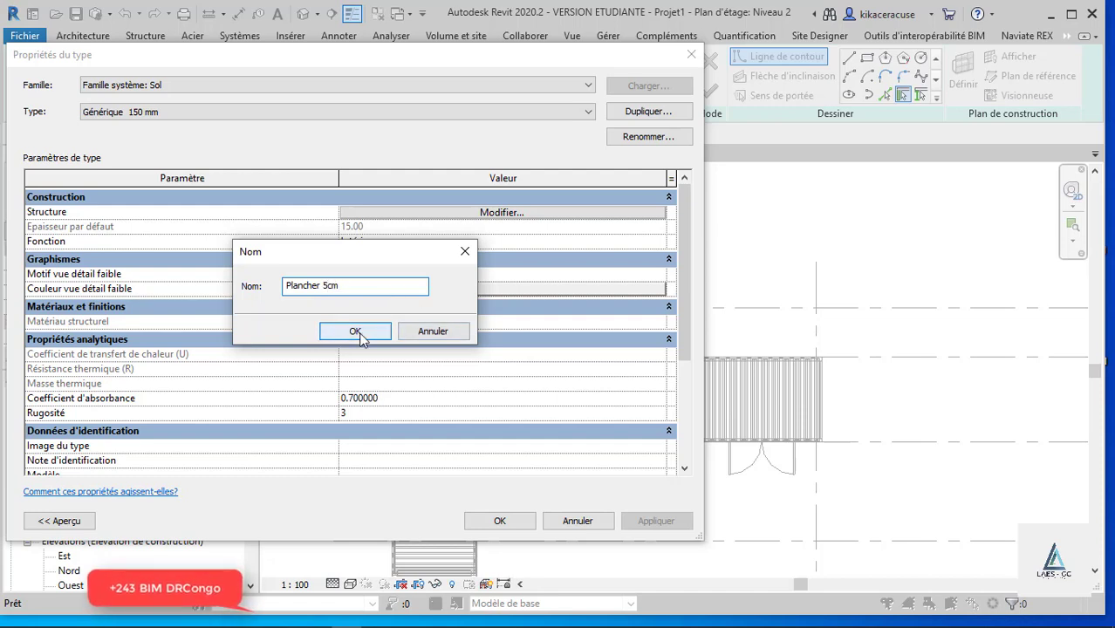
{"action": "left_click", "coordinate": [355, 331]}
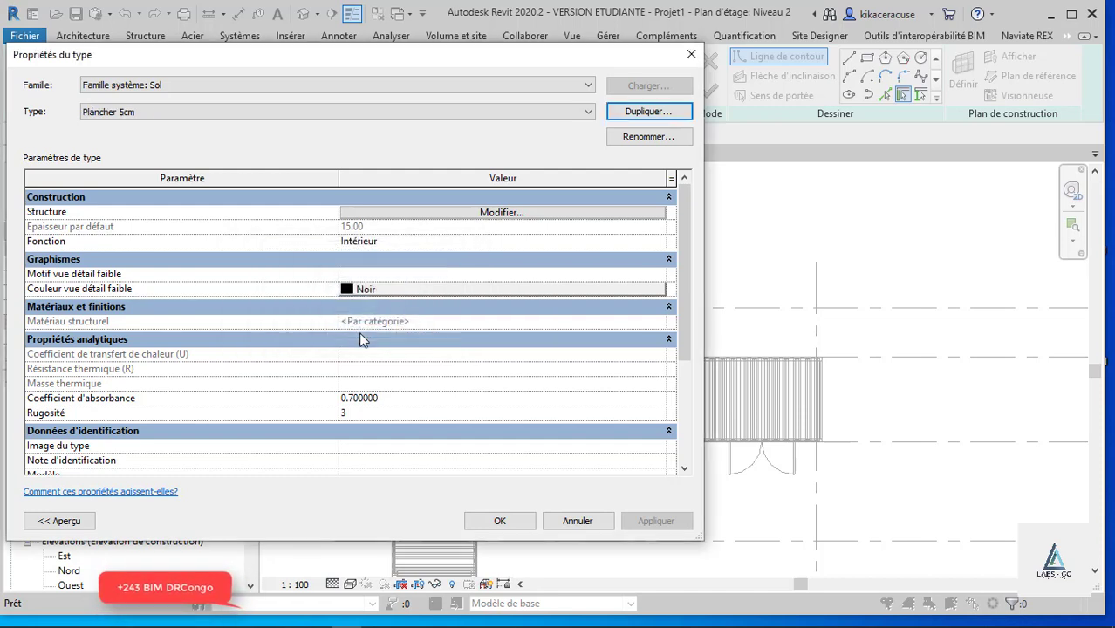
- Set the Plancher 5cm structural layer thickness to 5.00
{"action": "left_click", "coordinate": [574, 214]}
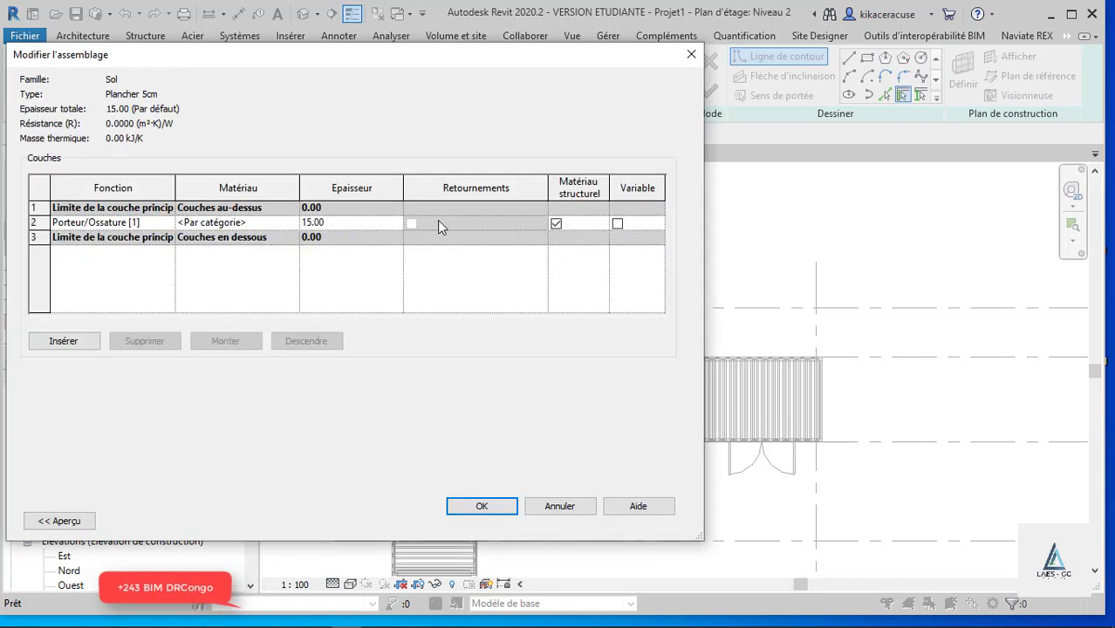
{"action": "type", "text": "5"}
{"action": "key", "text": "Return"}
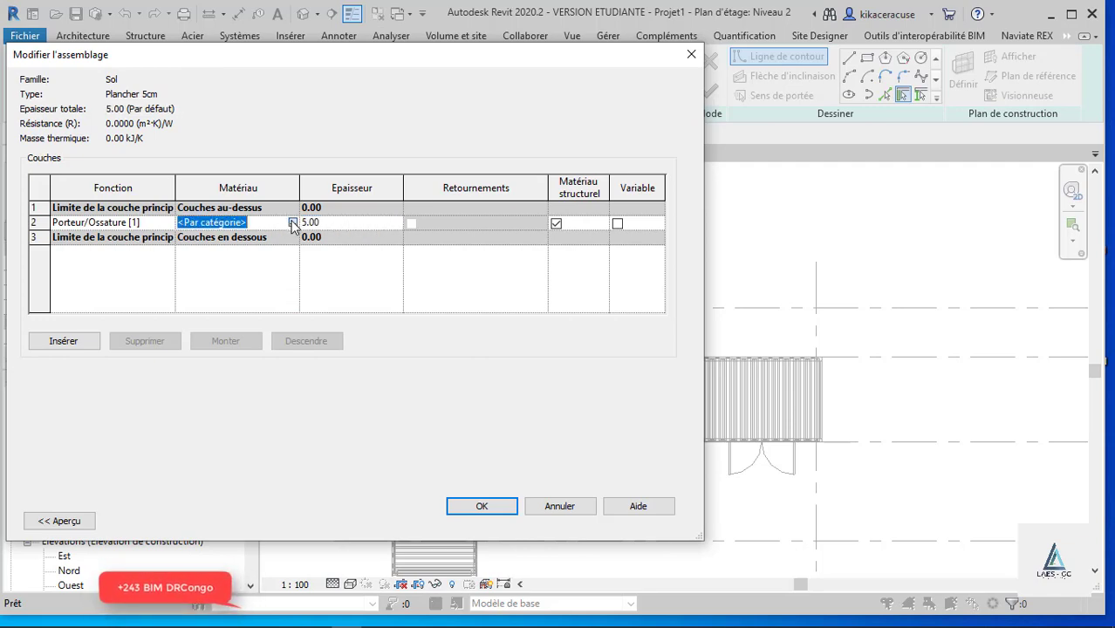
- Assign the Cerisier material to the layer with brown 128-64-0 shading colour
{"action": "left_click", "coordinate": [293, 224]}
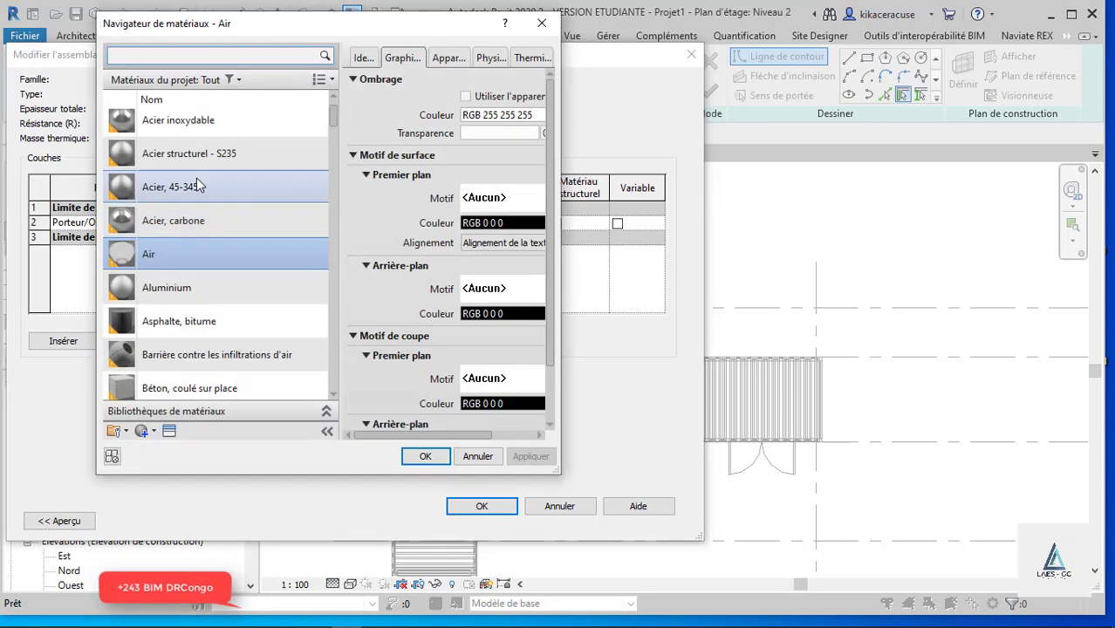
{"action": "scroll", "coordinate": [225, 157], "scroll_direction": "down", "scroll_amount": 1}
{"action": "scroll", "coordinate": [225, 157], "scroll_direction": "down", "scroll_amount": 5}
{"action": "scroll", "coordinate": [224, 157], "scroll_direction": "up", "scroll_amount": 3}
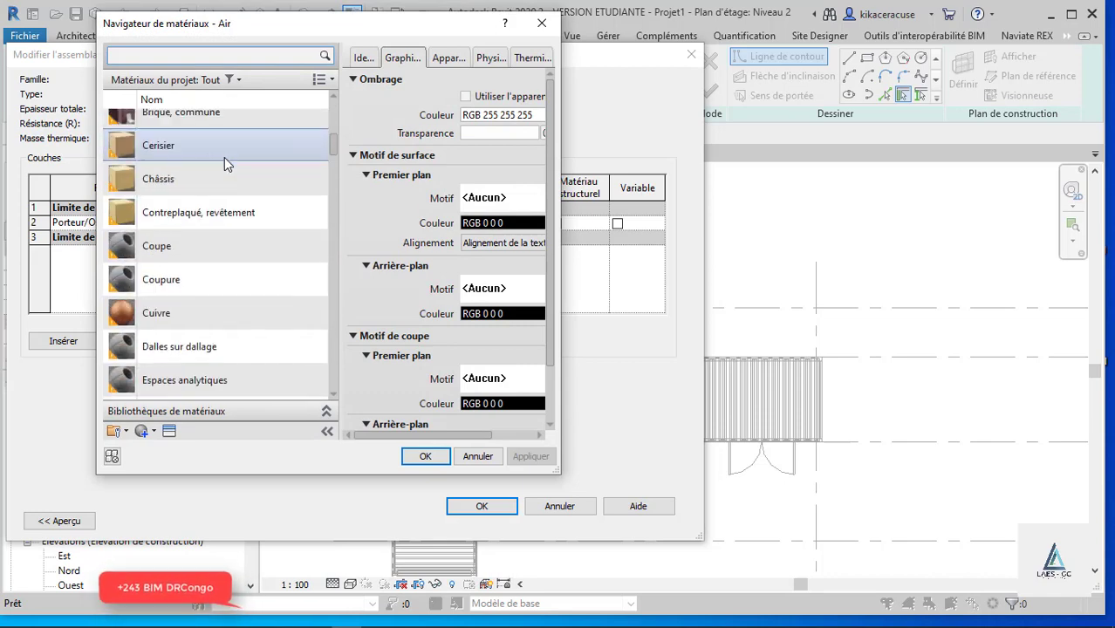
{"action": "left_click", "coordinate": [209, 146]}
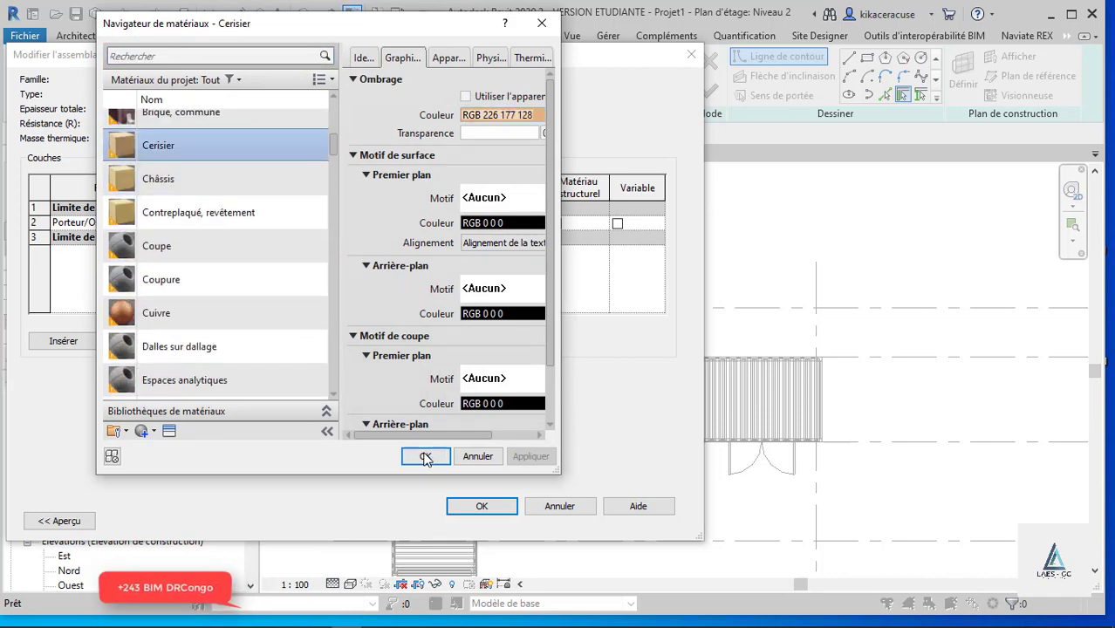
{"action": "left_click", "coordinate": [493, 116]}
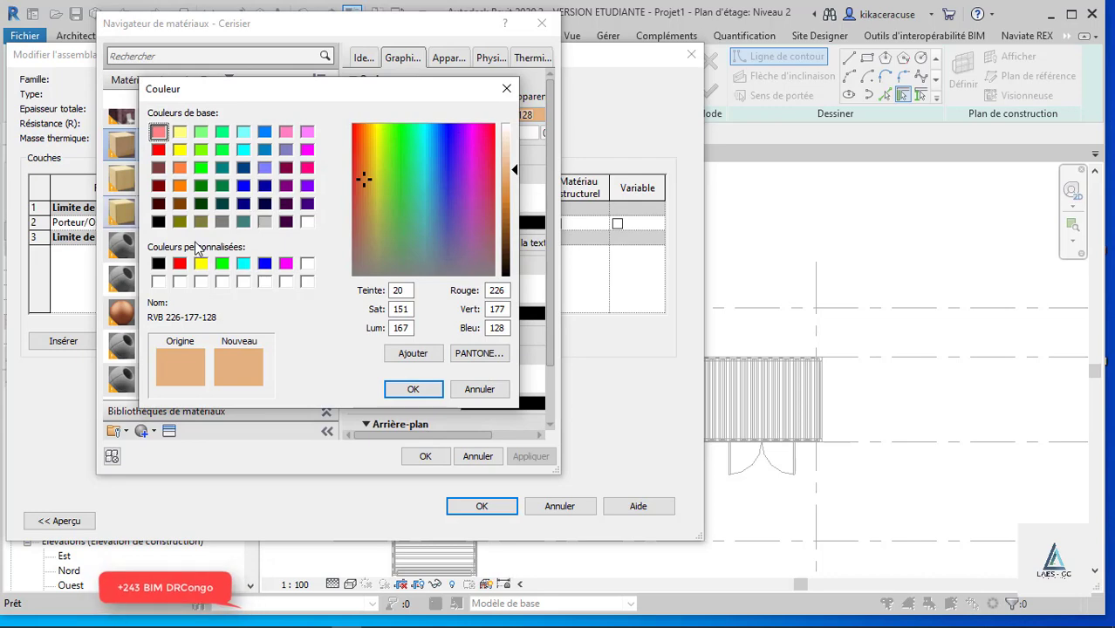
{"action": "left_click", "coordinate": [179, 205]}
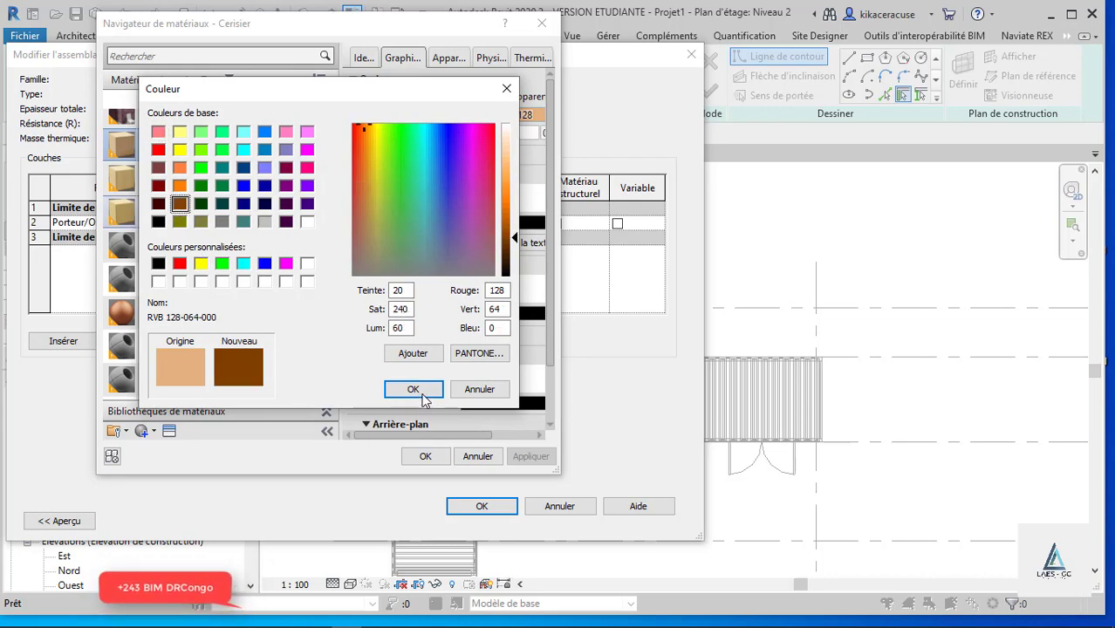
{"action": "key", "text": "Return"}
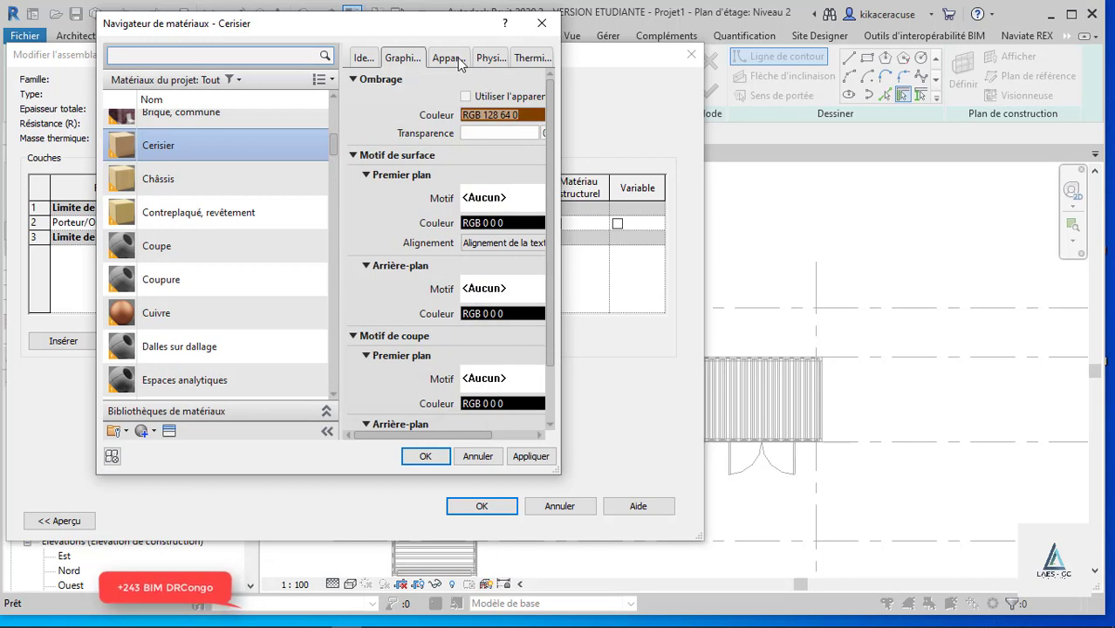
{"action": "left_click", "coordinate": [461, 61]}
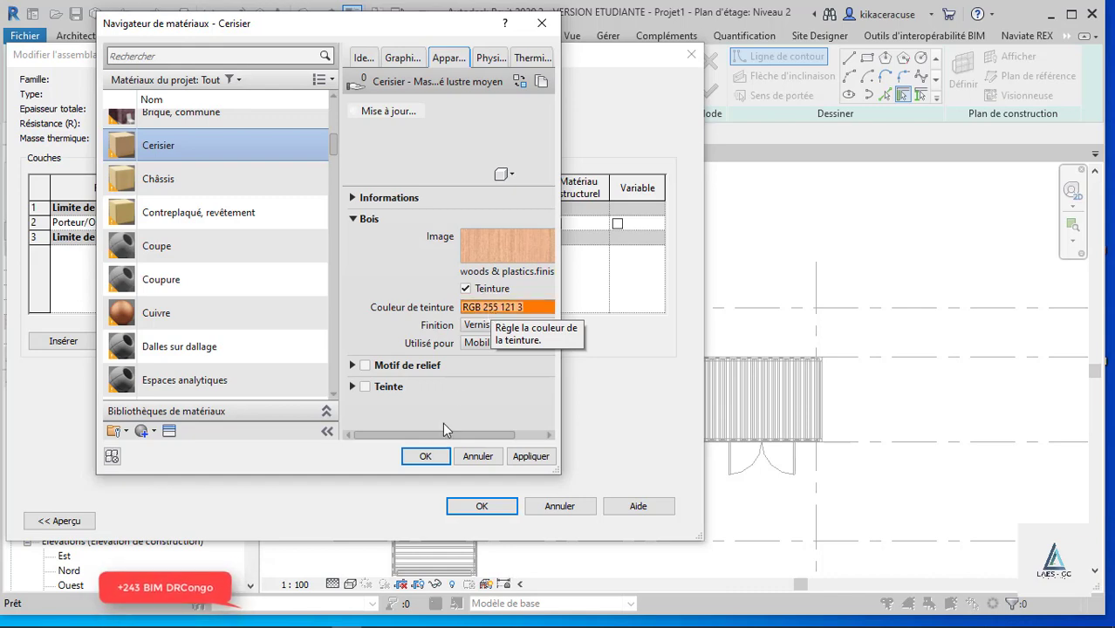
{"action": "left_click", "coordinate": [426, 457]}
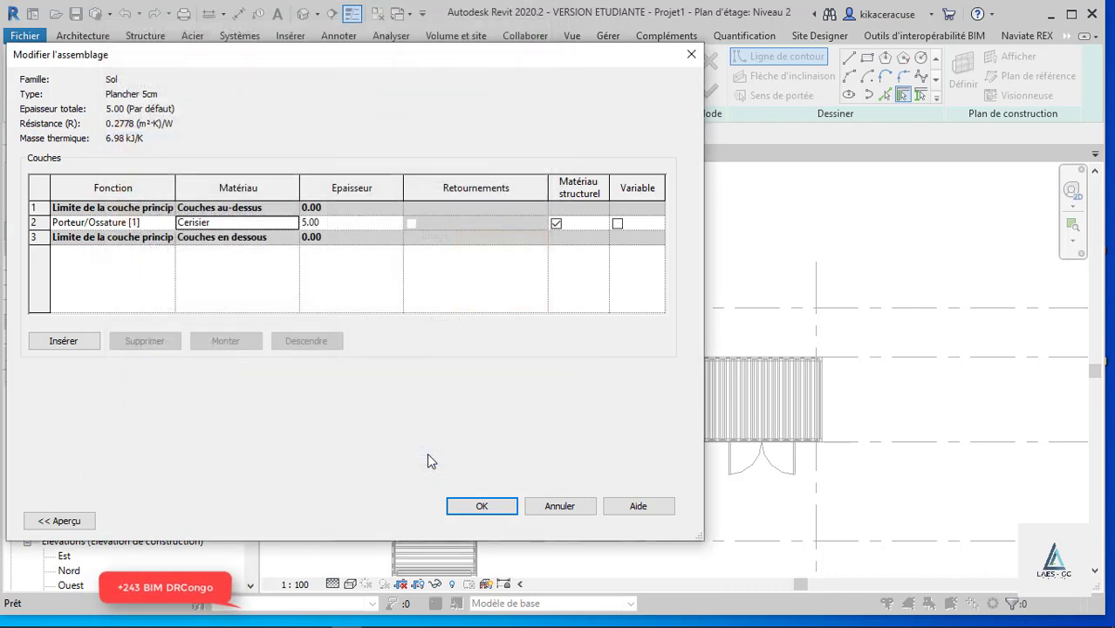
- Confirm the Plancher 5cm settings, then draw and finish a rectangular floor from grid A to grid C
{"action": "left_click", "coordinate": [479, 508]}
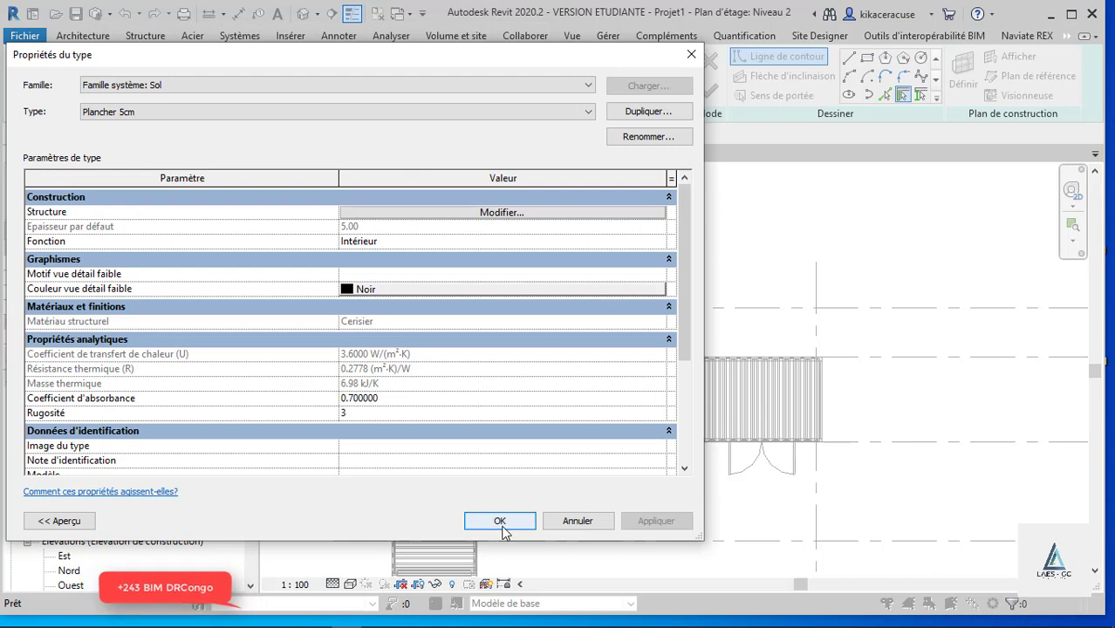
{"action": "left_click", "coordinate": [501, 521]}
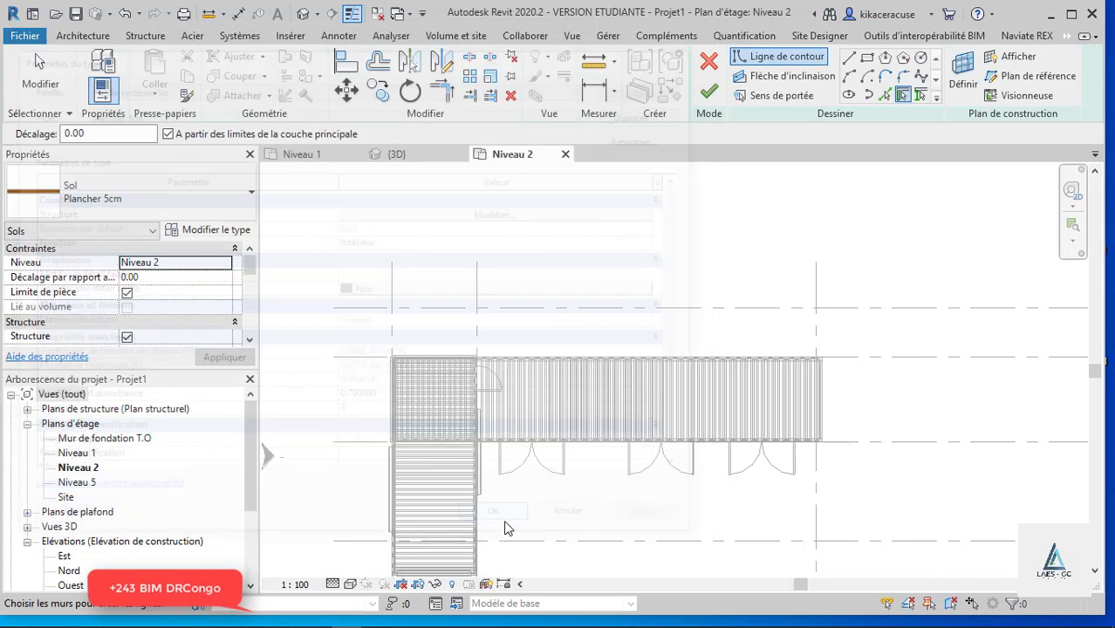
{"action": "left_click", "coordinate": [869, 57]}
{"action": "scroll", "coordinate": [397, 358], "scroll_direction": "up", "scroll_amount": 2}
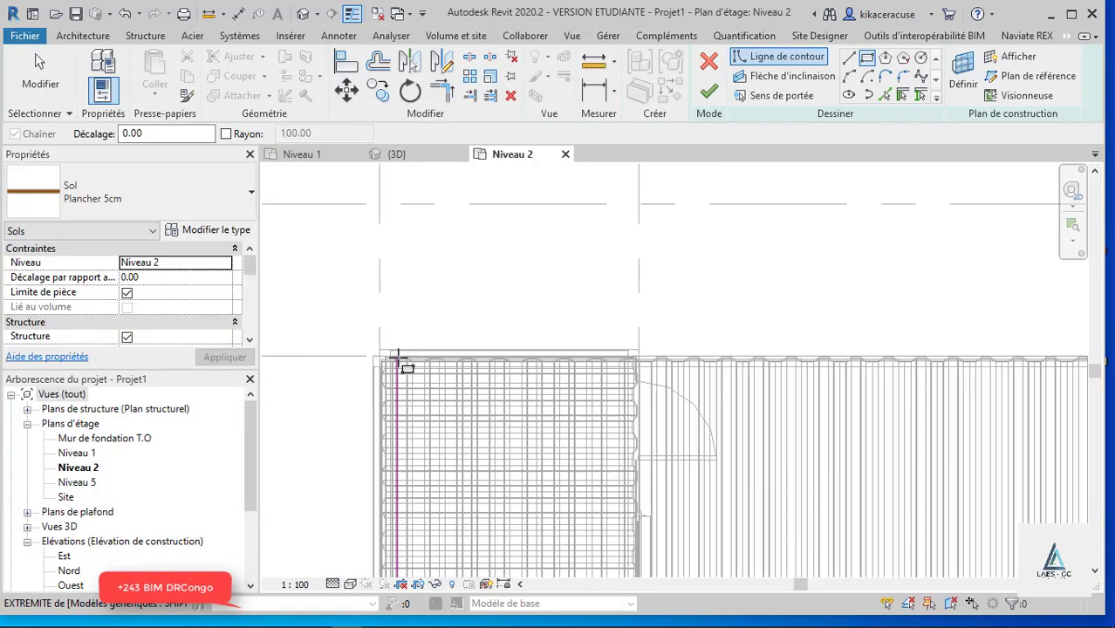
{"action": "scroll", "coordinate": [397, 356], "scroll_direction": "up", "scroll_amount": 1}
{"action": "scroll", "coordinate": [394, 361], "scroll_direction": "up", "scroll_amount": 1}
{"action": "left_click", "coordinate": [379, 208]}
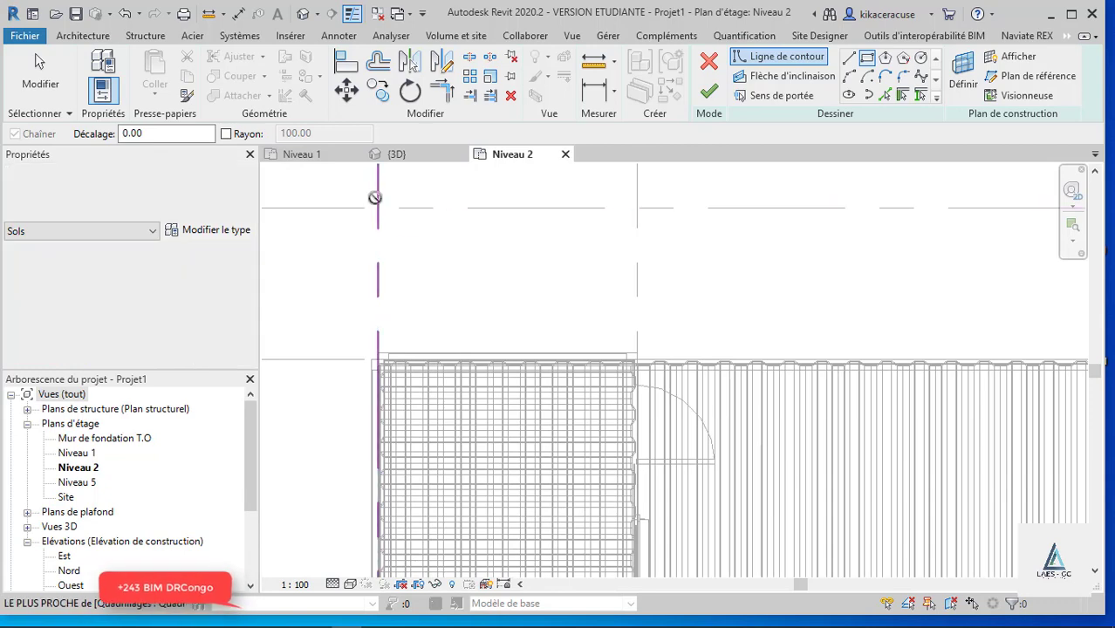
{"action": "scroll", "coordinate": [378, 206], "scroll_direction": "down", "scroll_amount": 4}
{"action": "scroll", "coordinate": [808, 346], "scroll_direction": "up", "scroll_amount": 2}
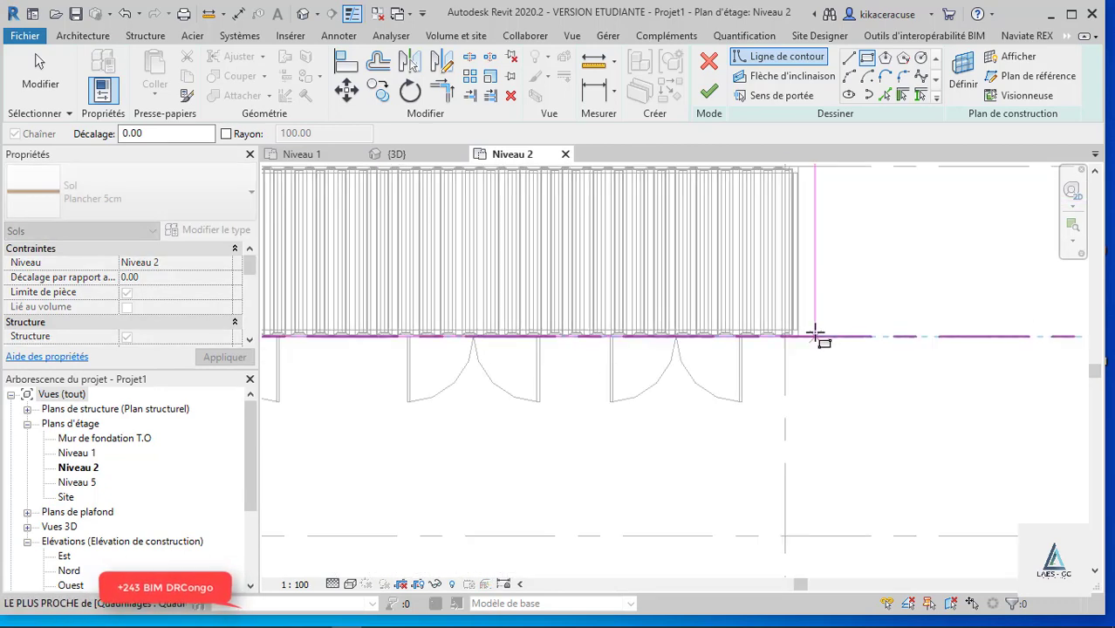
{"action": "left_click", "coordinate": [797, 335]}
{"action": "scroll", "coordinate": [891, 395], "scroll_direction": "down", "scroll_amount": 2}
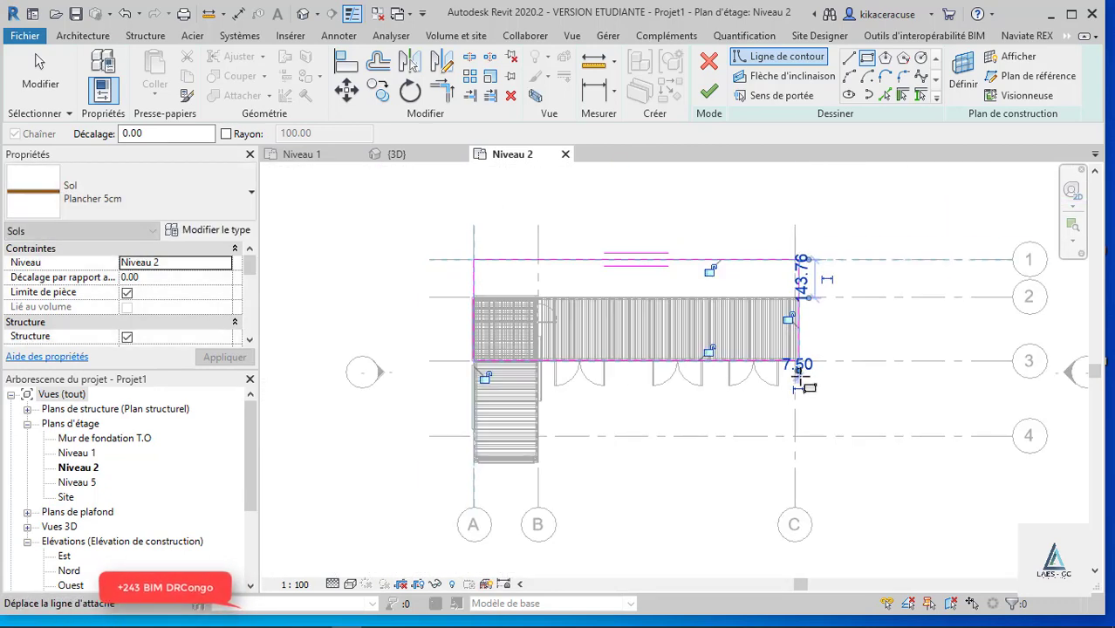
{"action": "left_click", "coordinate": [707, 94]}
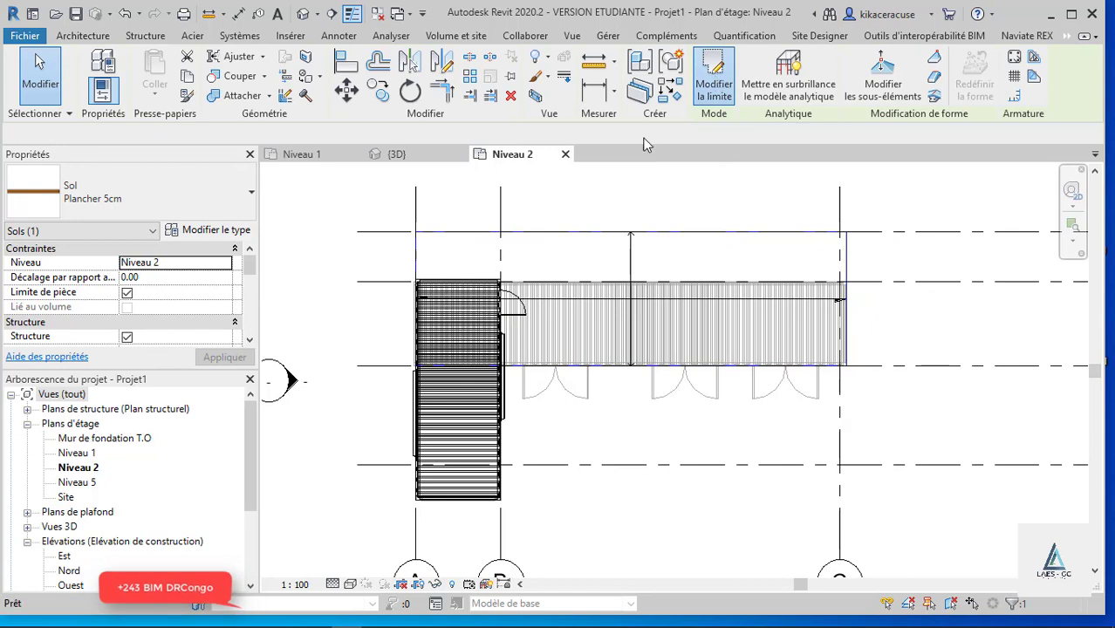
- Sketch boundary lines along the stair's bottom edge and left side, stretching the left line down
{"action": "scroll", "coordinate": [442, 462], "scroll_direction": "up", "scroll_amount": 1}
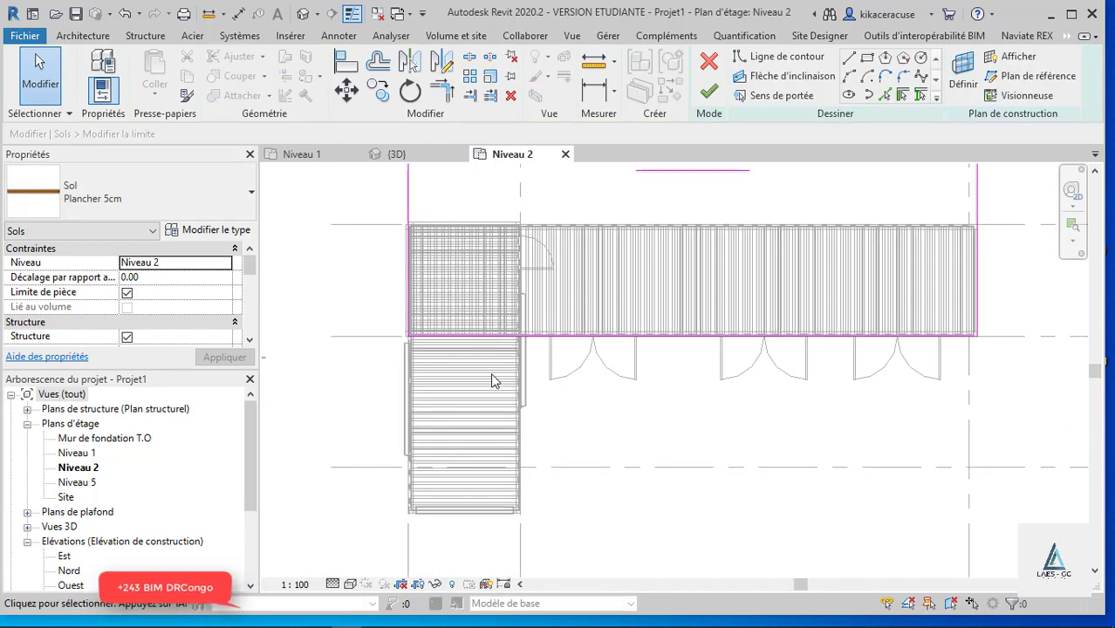
{"action": "scroll", "coordinate": [518, 434], "scroll_direction": "down", "scroll_amount": 1}
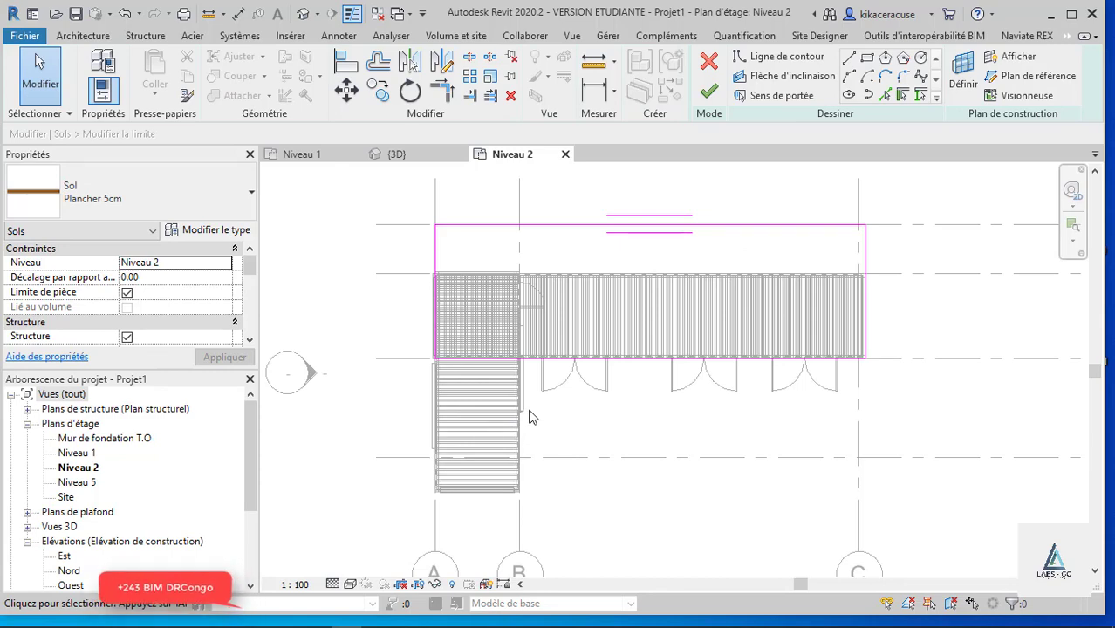
{"action": "scroll", "coordinate": [489, 369], "scroll_direction": "up", "scroll_amount": 1}
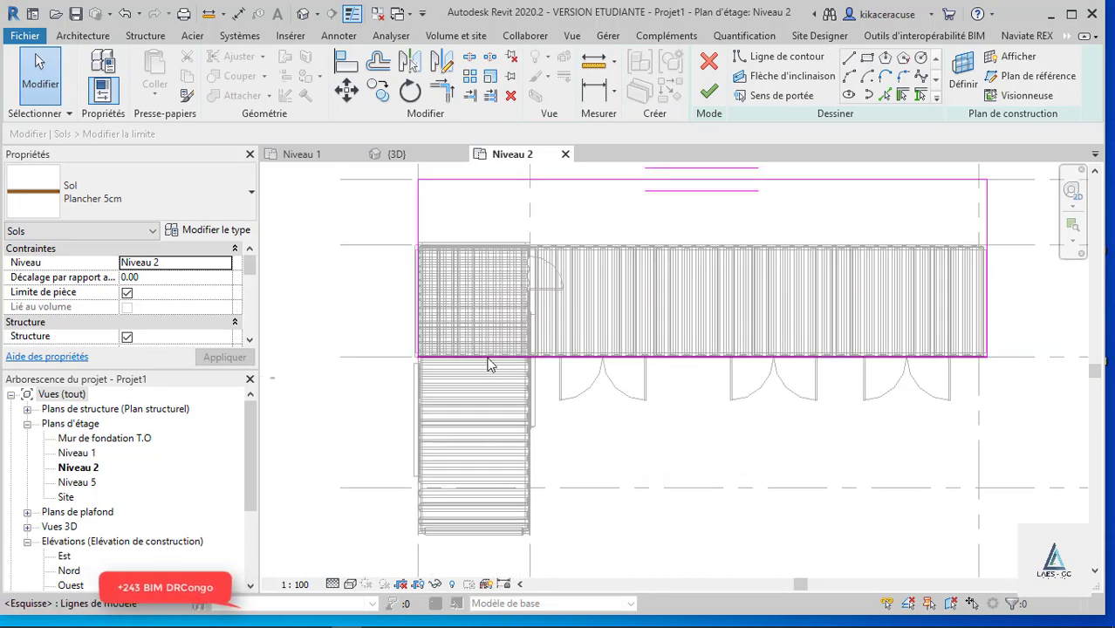
{"action": "left_click", "coordinate": [850, 58]}
{"action": "left_click", "coordinate": [529, 356]}
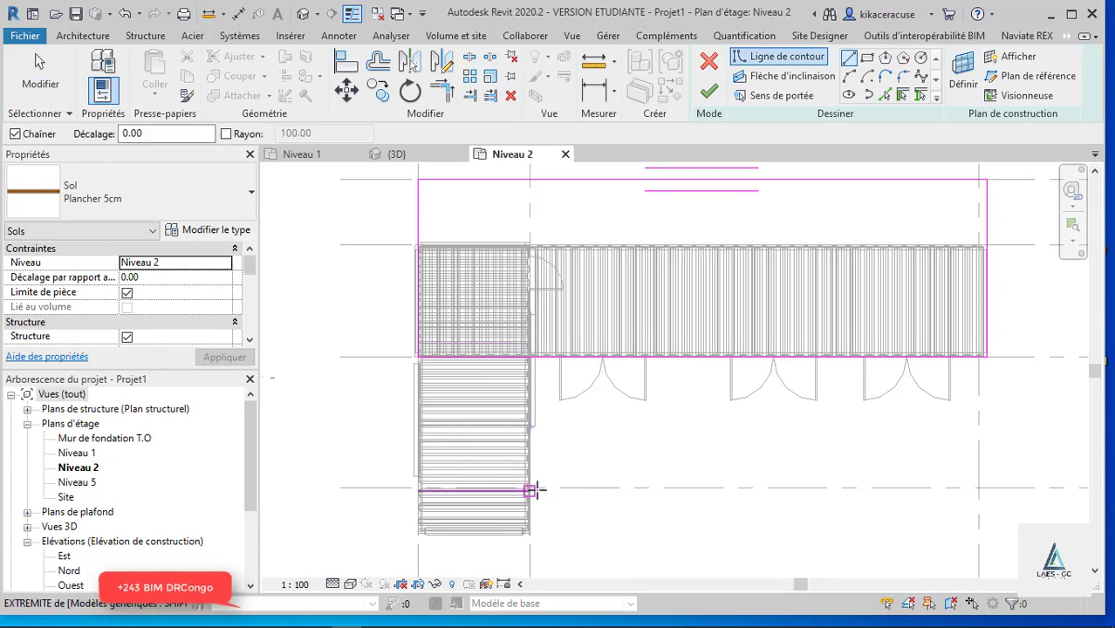
{"action": "left_click", "coordinate": [531, 491]}
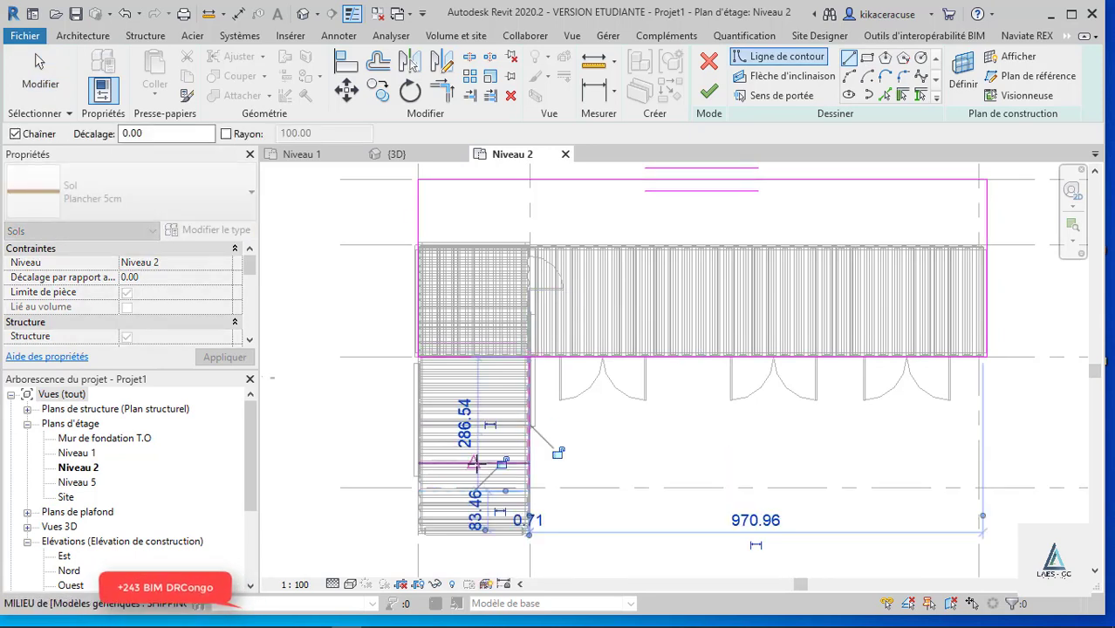
{"action": "left_click", "coordinate": [420, 488]}
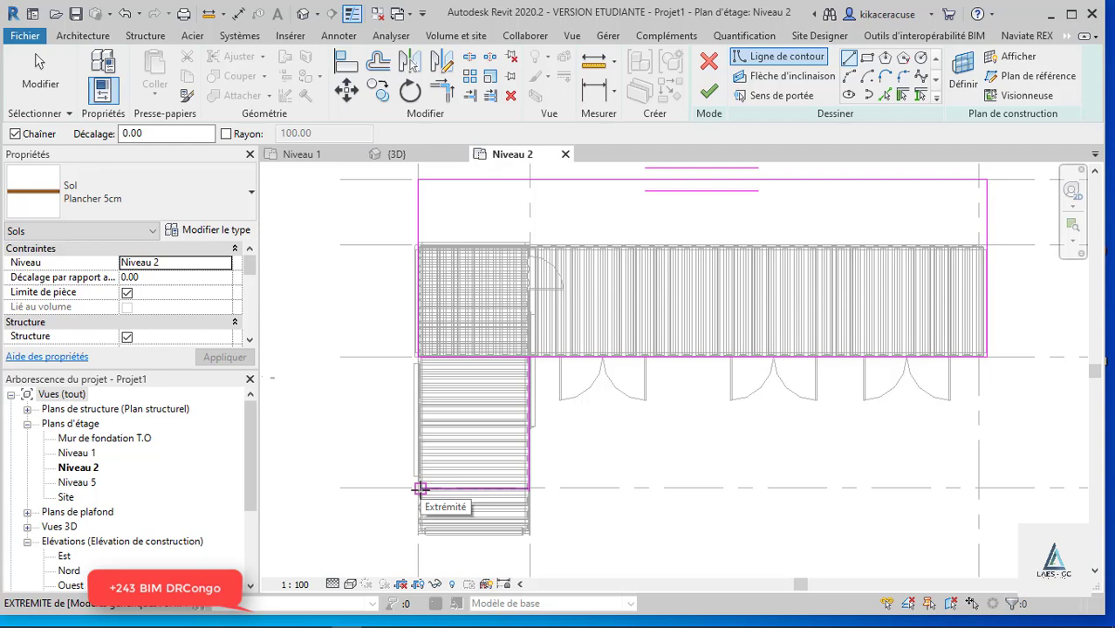
{"action": "left_click", "coordinate": [419, 343]}
{"action": "key", "text": "Escape"}
{"action": "key", "text": "Escape"}
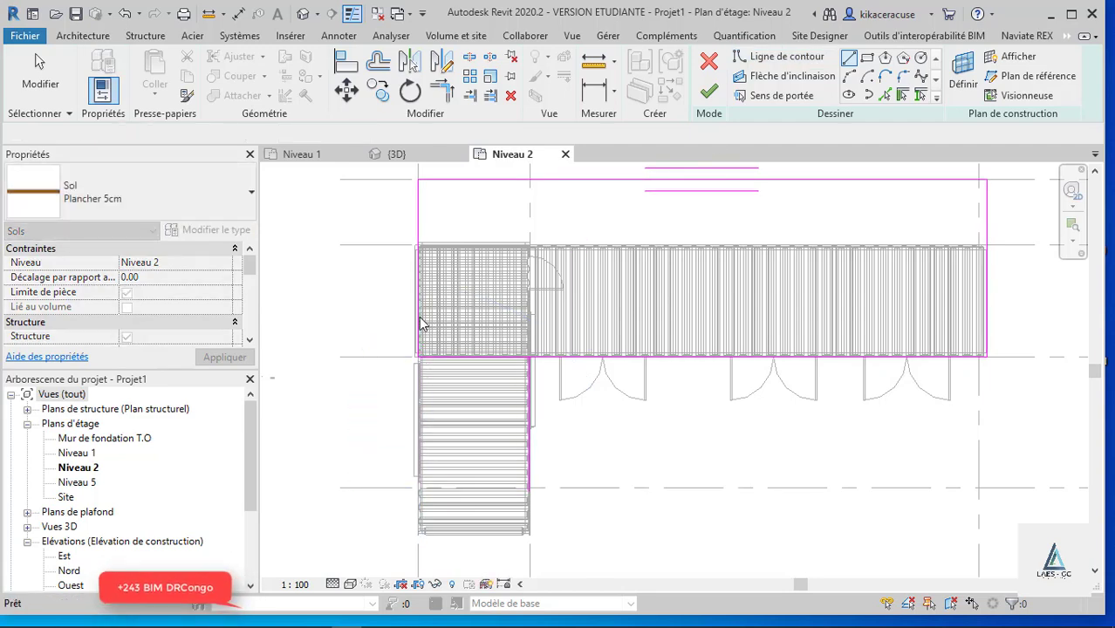
{"action": "left_click_drag", "start_coordinate": [419, 344], "coordinate": [418, 479]}
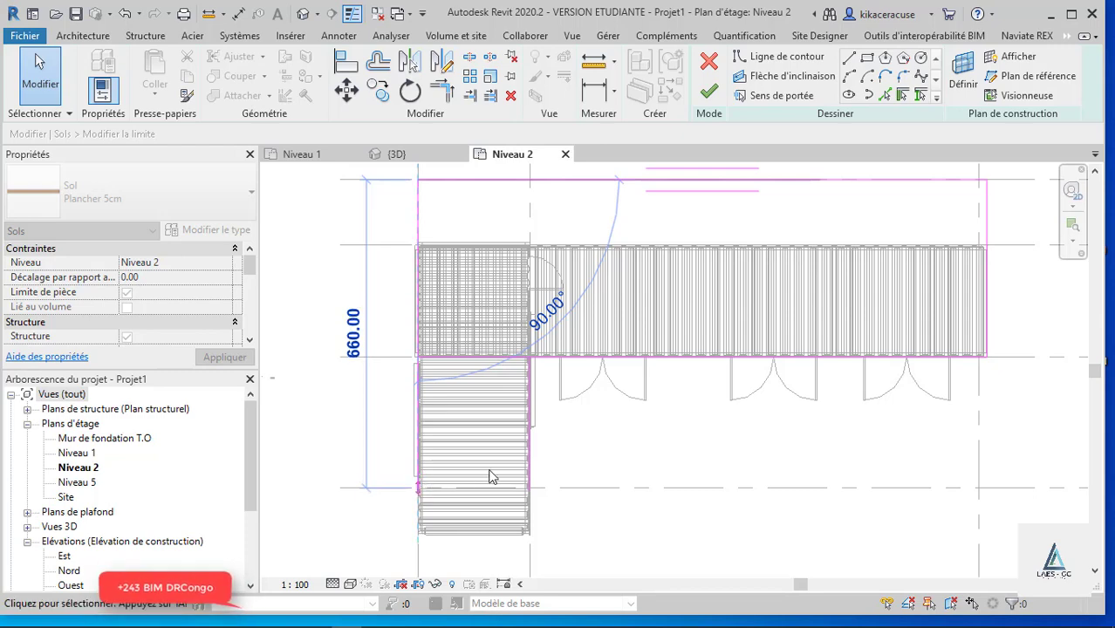
- Check the 950.00 boundary line, then use LI to add a boundary line at the stair-wall corner
{"action": "left_click", "coordinate": [511, 359]}
{"action": "left_click", "coordinate": [542, 362]}
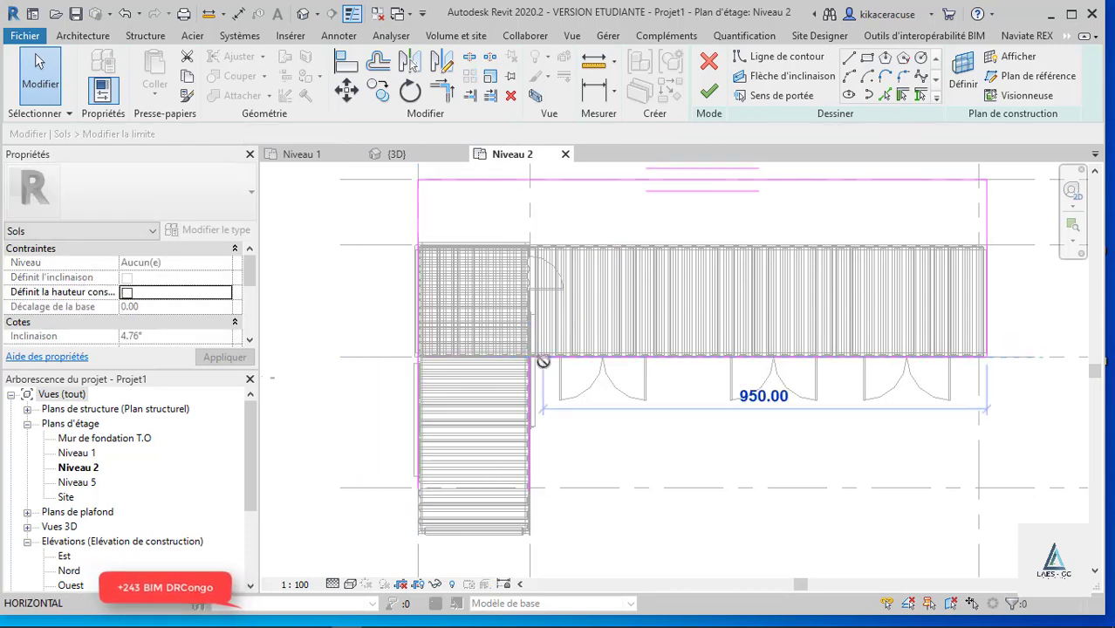
{"action": "key", "text": "Escape"}
{"action": "scroll", "coordinate": [474, 486], "scroll_direction": "up", "scroll_amount": 3}
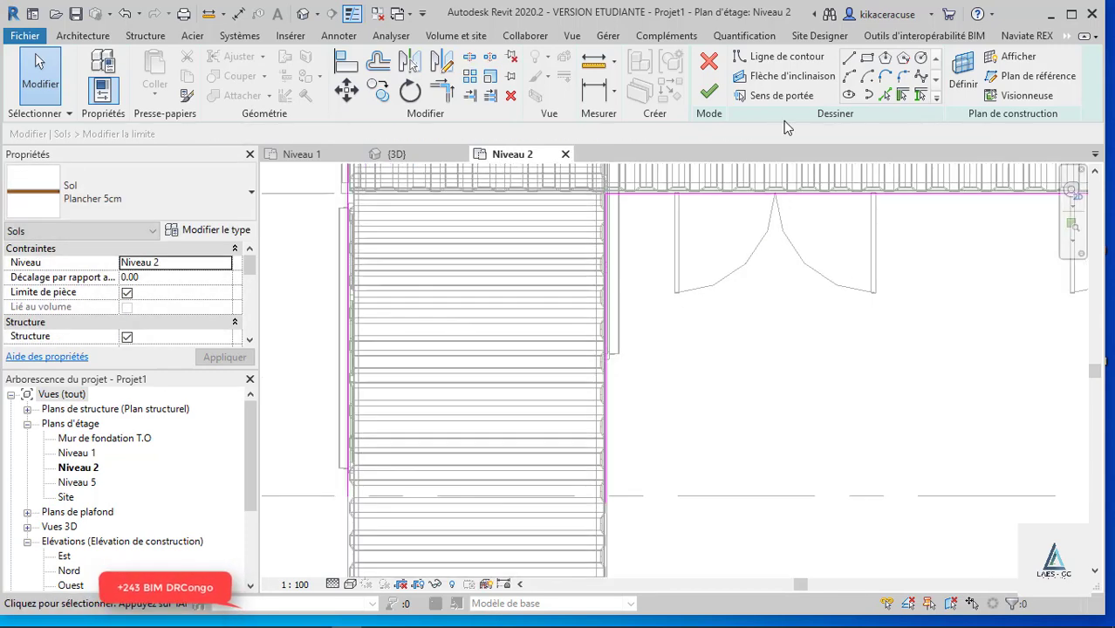
{"action": "key", "text": "l"}
{"action": "key", "text": "i"}
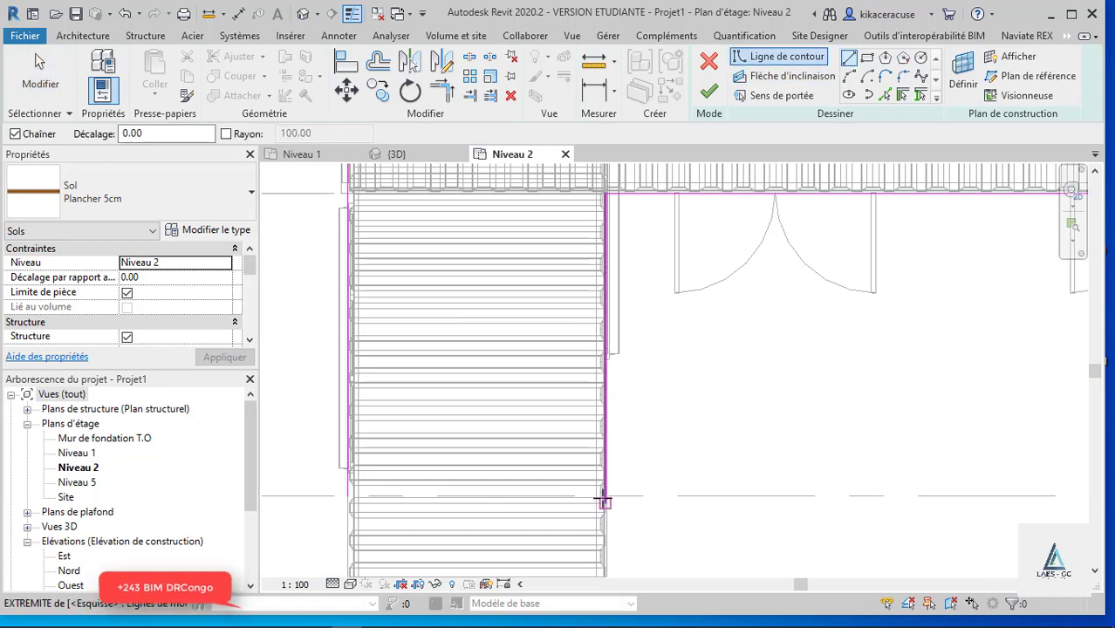
{"action": "scroll", "coordinate": [541, 493], "scroll_direction": "up", "scroll_amount": 2}
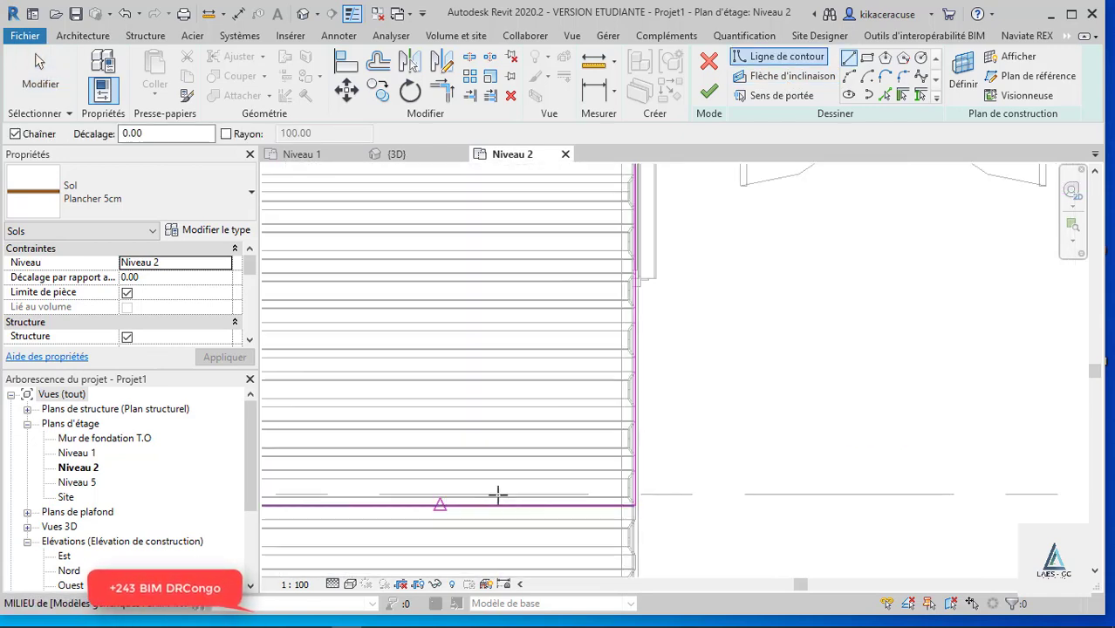
{"action": "left_click", "coordinate": [634, 494]}
{"action": "scroll", "coordinate": [651, 480], "scroll_direction": "down", "scroll_amount": 3}
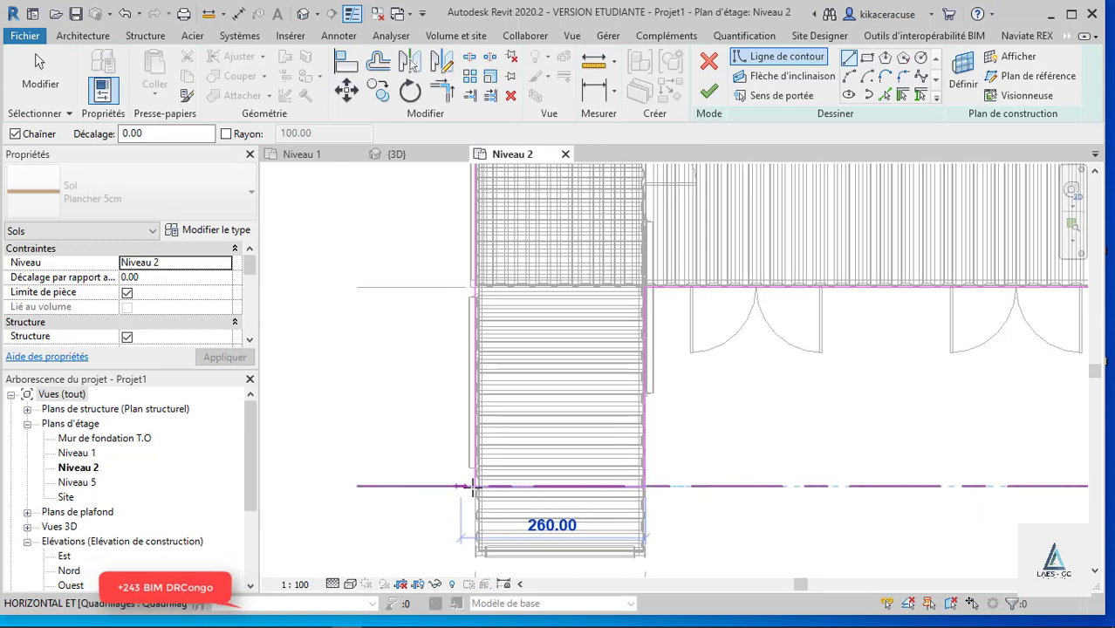
{"action": "key", "text": "Escape"}
{"action": "key", "text": "Escape"}
{"action": "scroll", "coordinate": [442, 500], "scroll_direction": "up", "scroll_amount": 2}
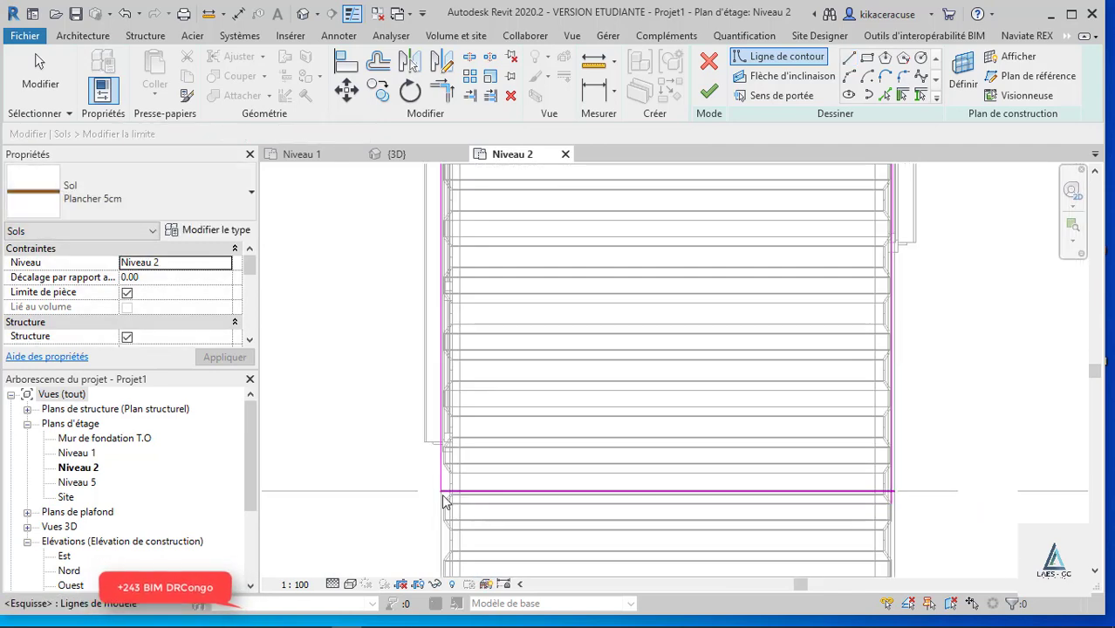
{"action": "scroll", "coordinate": [443, 501], "scroll_direction": "up", "scroll_amount": 2}
- Trim the boundary lines into a clean corner with TR and finish the floor boundary
{"action": "key", "text": "t"}
{"action": "key", "text": "r"}
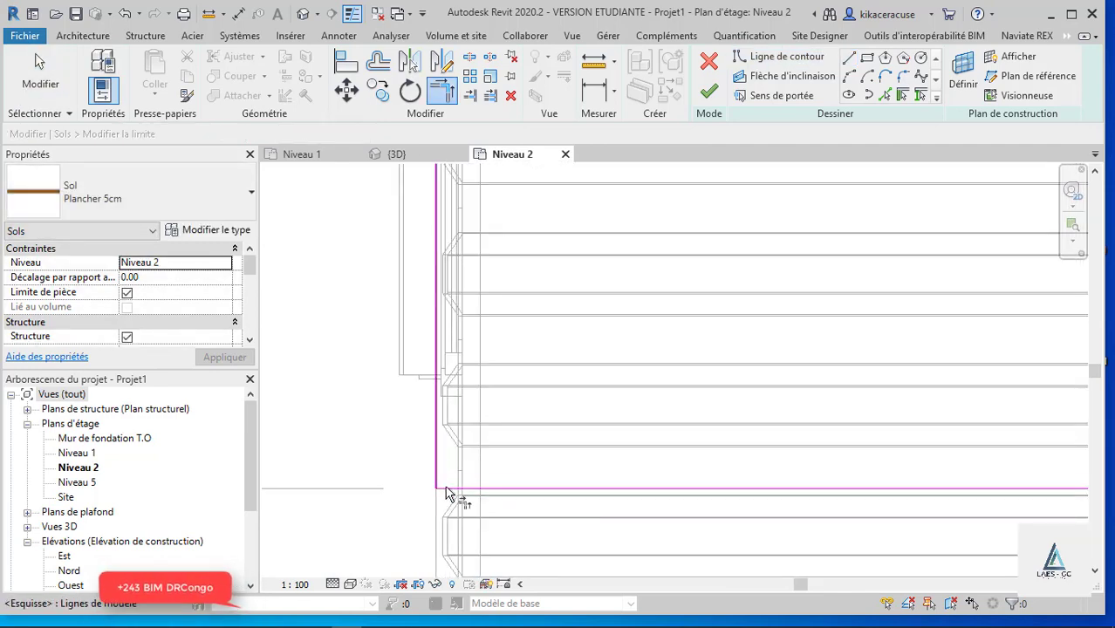
{"action": "left_click", "coordinate": [450, 489]}
{"action": "mouse_move", "coordinate": [502, 482]}
{"action": "middle_mouse_down"}
{"action": "mouse_move", "coordinate": [807, 448]}
{"action": "mouse_move", "coordinate": [731, 462]}
{"action": "middle_mouse_up"}
{"action": "left_click", "coordinate": [750, 453]}
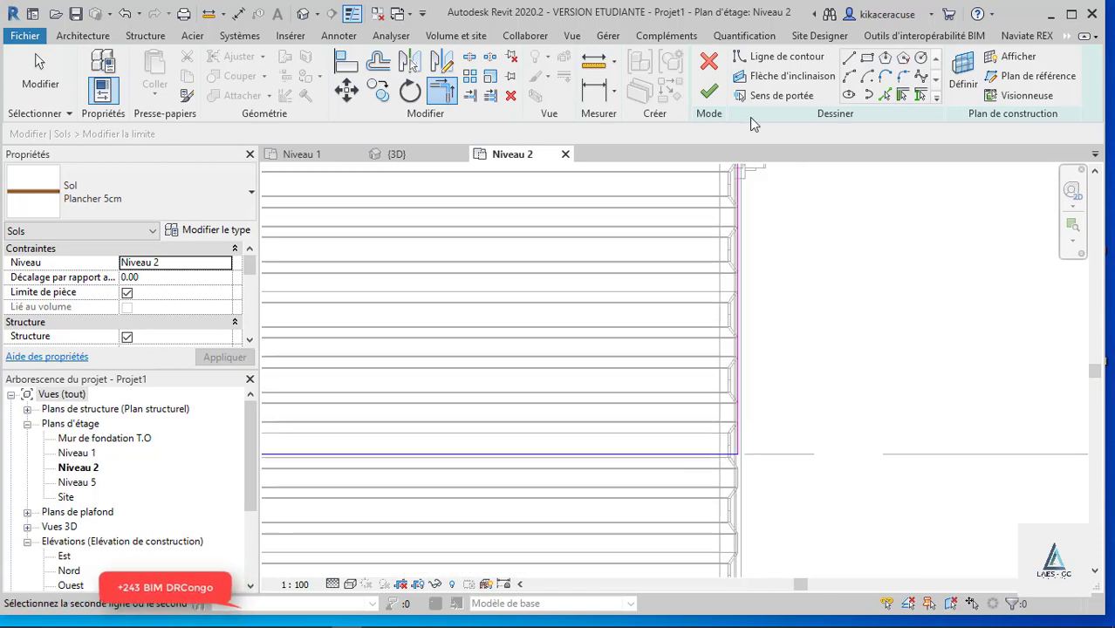
{"action": "left_click", "coordinate": [712, 96]}
{"action": "scroll", "coordinate": [510, 349], "scroll_direction": "down", "scroll_amount": 4}
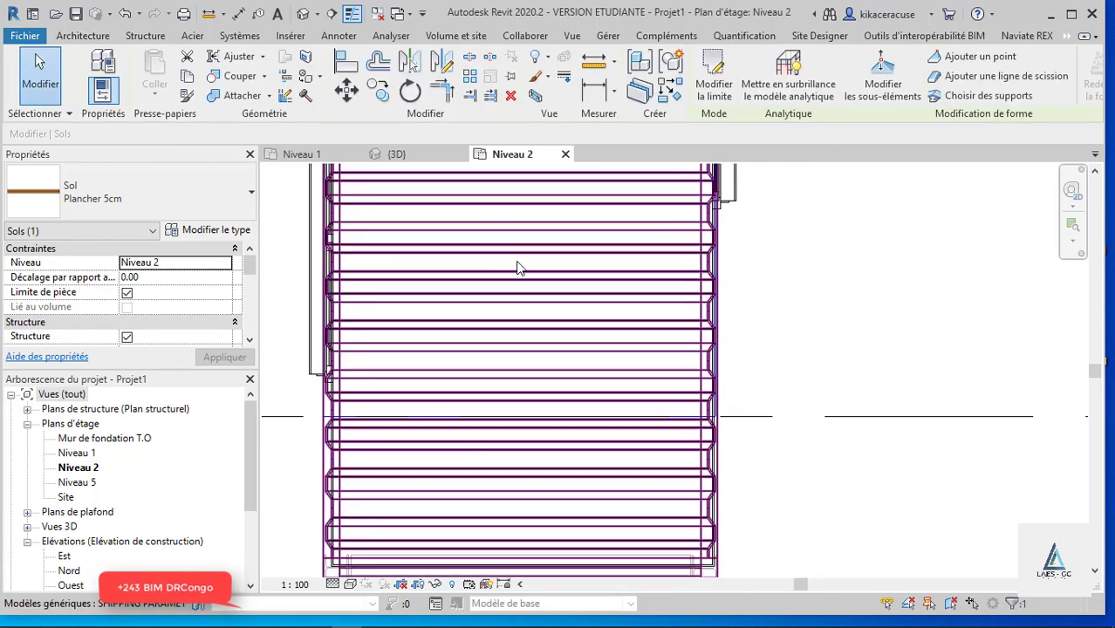
{"action": "left_click", "coordinate": [404, 157]}
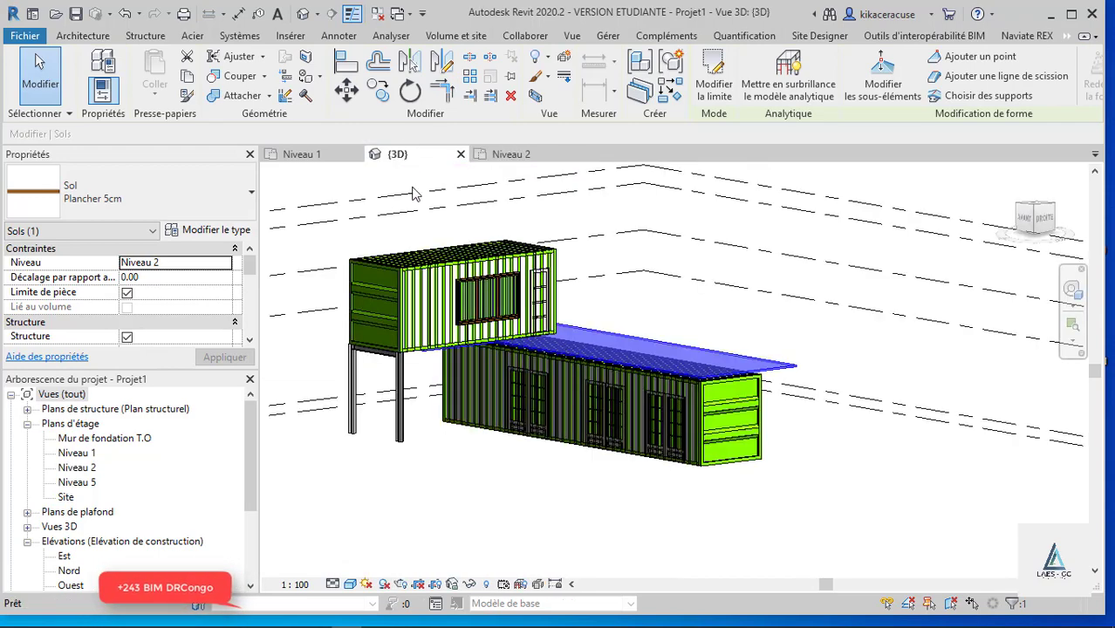
{"action": "scroll", "coordinate": [528, 291], "scroll_direction": "up", "scroll_amount": 3}
{"action": "scroll", "coordinate": [833, 276], "scroll_direction": "down", "scroll_amount": 3}
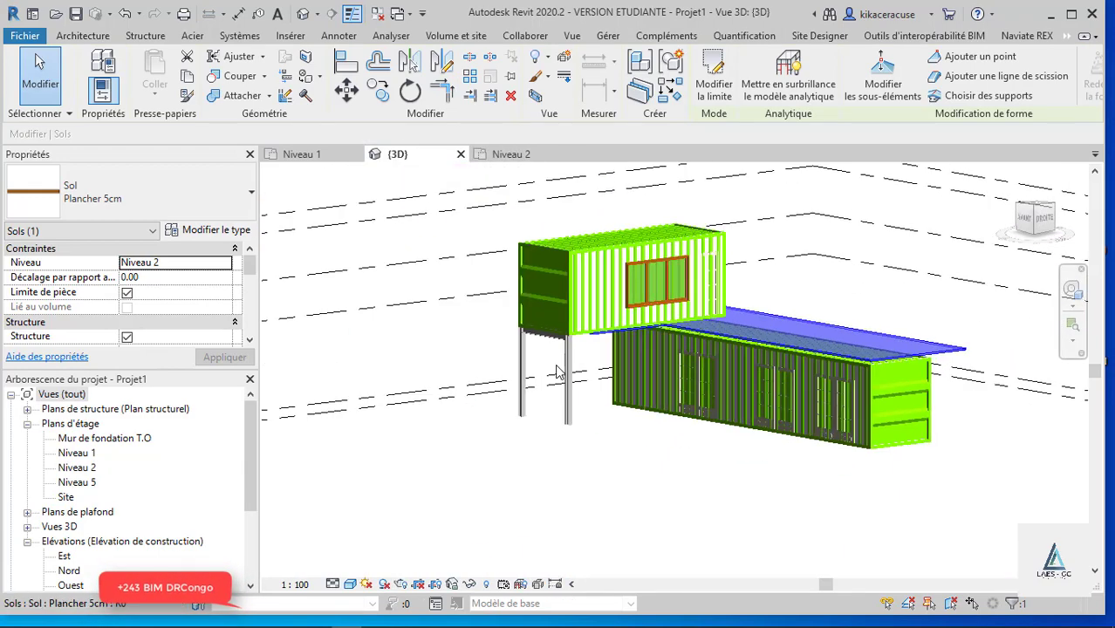
{"action": "scroll", "coordinate": [742, 305], "scroll_direction": "up", "scroll_amount": 2}
{"action": "scroll", "coordinate": [733, 310], "scroll_direction": "up", "scroll_amount": 2}
{"action": "scroll", "coordinate": [729, 313], "scroll_direction": "up", "scroll_amount": 1}
{"action": "left_click", "coordinate": [728, 313]}
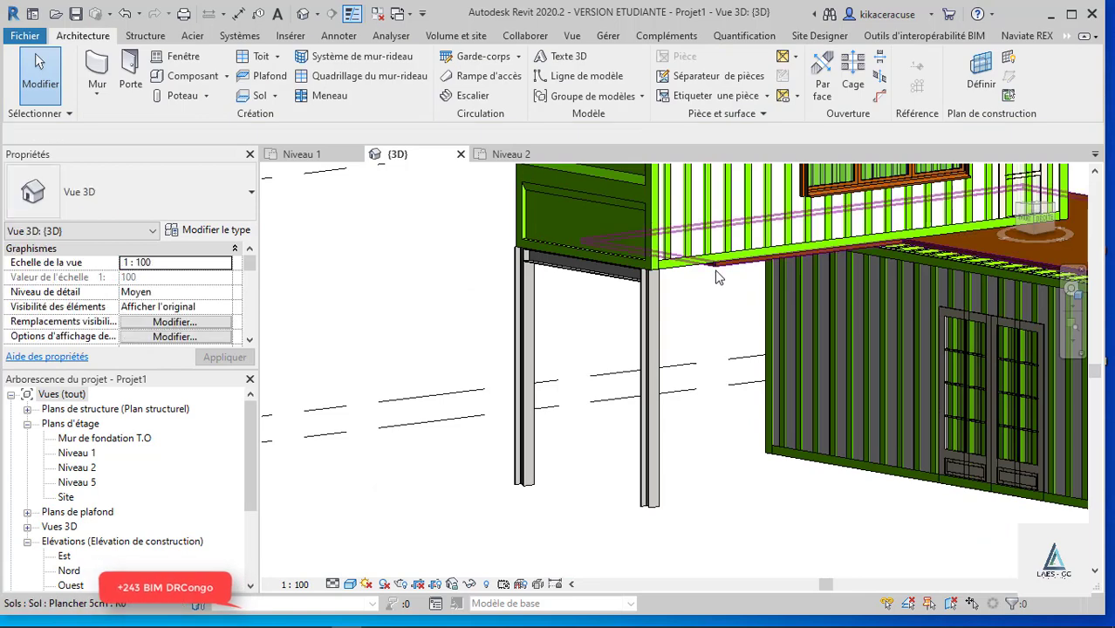
{"action": "scroll", "coordinate": [733, 240], "scroll_direction": "up", "scroll_amount": 2}
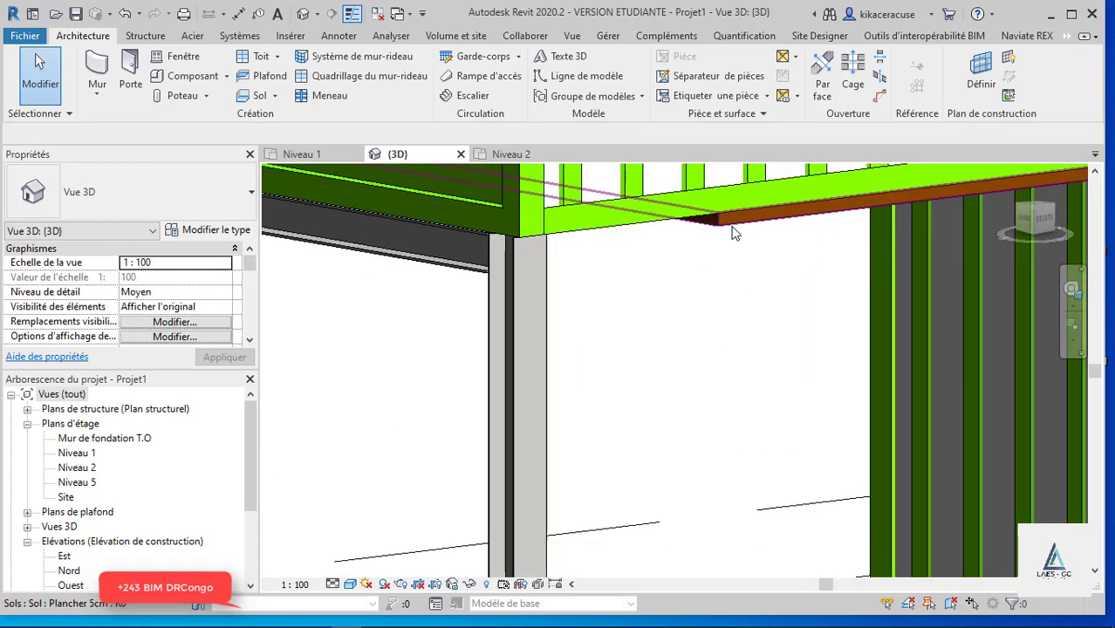
{"action": "left_click", "coordinate": [733, 231]}
{"action": "scroll", "coordinate": [533, 288], "scroll_direction": "down", "scroll_amount": 3}
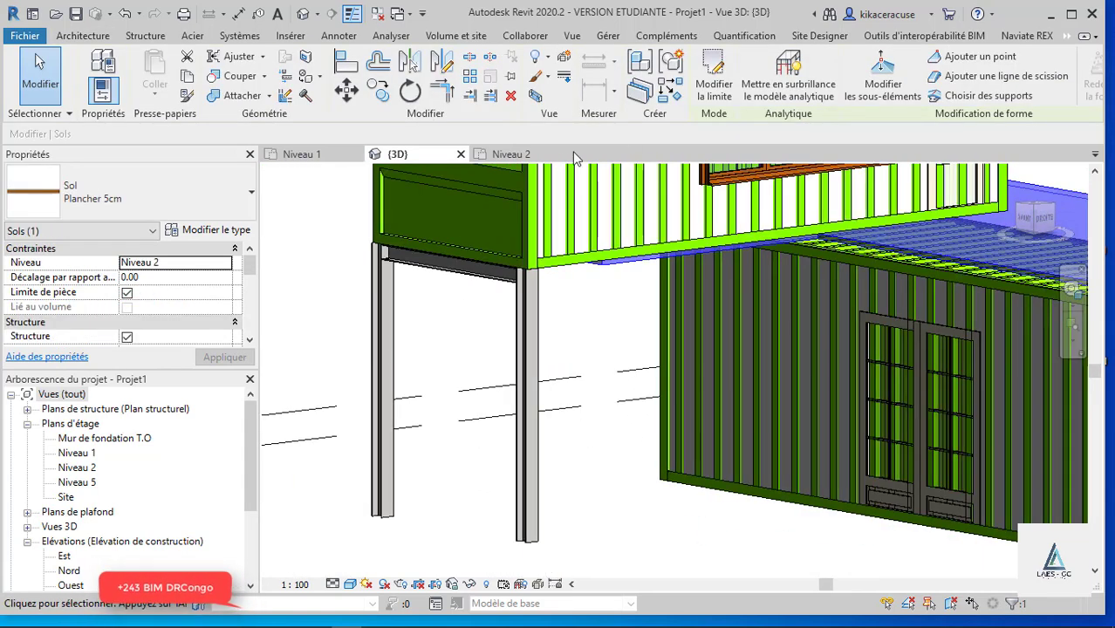
{"action": "left_click", "coordinate": [511, 153]}
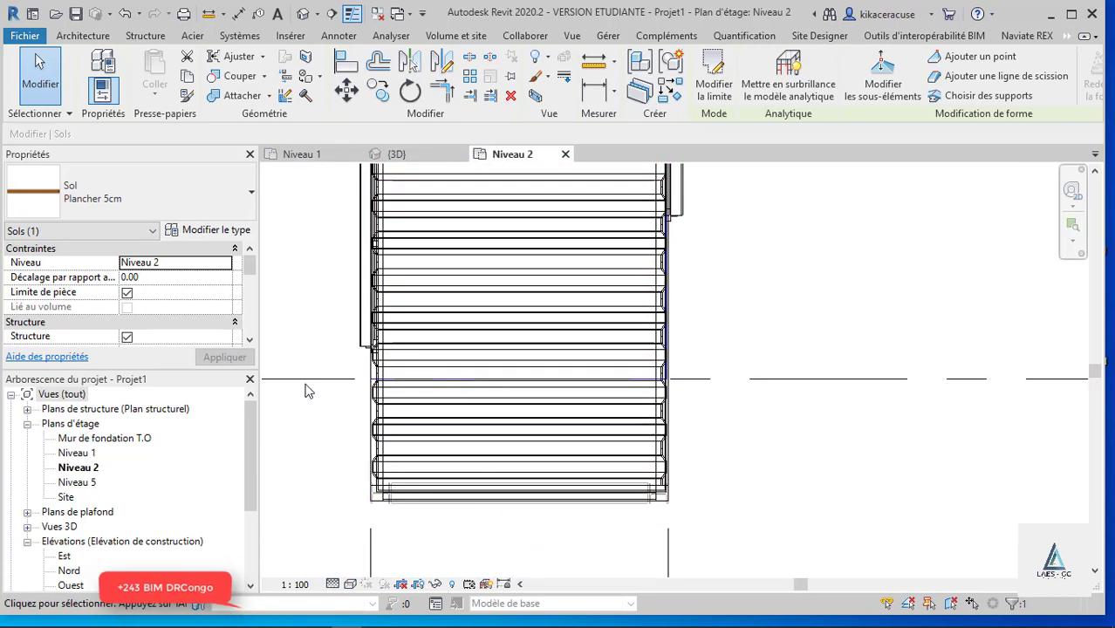
{"action": "key", "text": "Escape"}
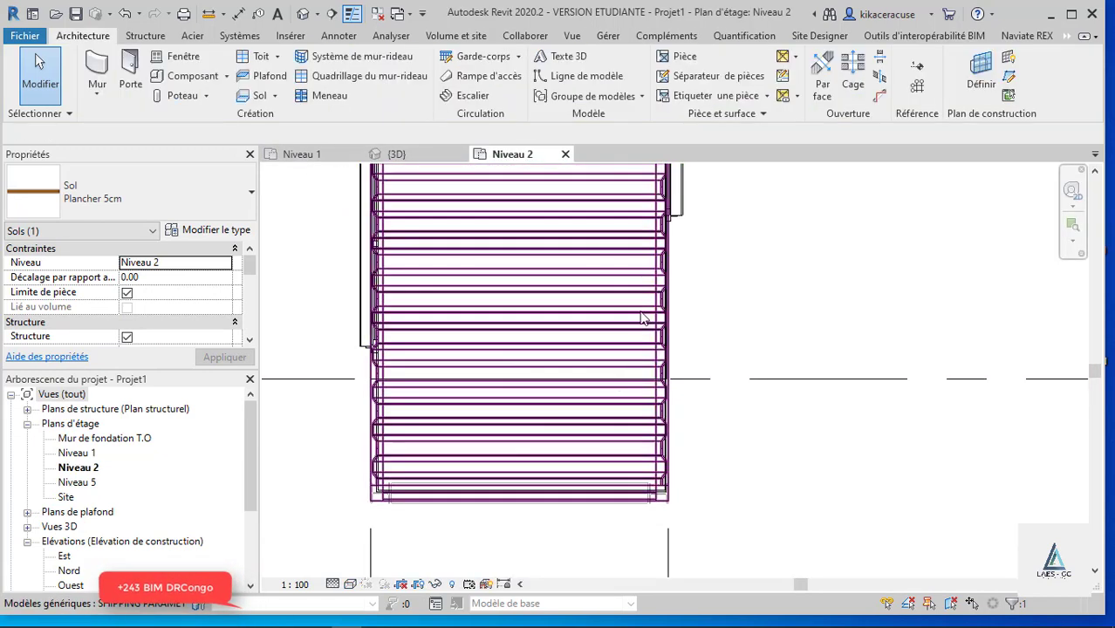
{"action": "scroll", "coordinate": [583, 427], "scroll_direction": "down", "scroll_amount": 5}
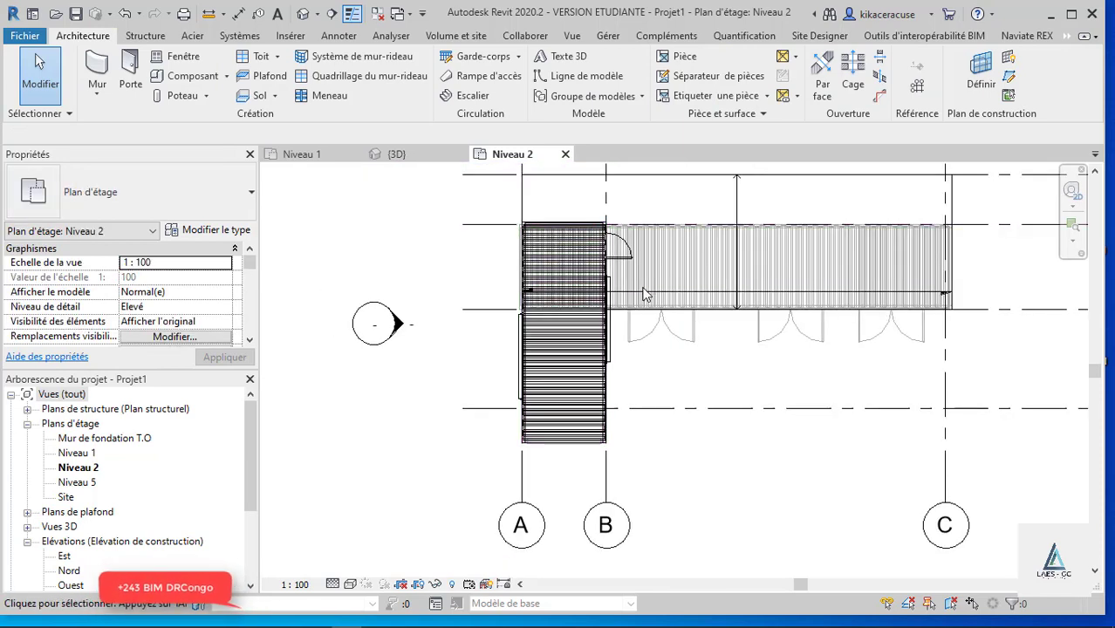
- Drag the floor's bottom boundary line down to the stair's end and finish the edit
{"action": "left_click", "coordinate": [645, 327]}
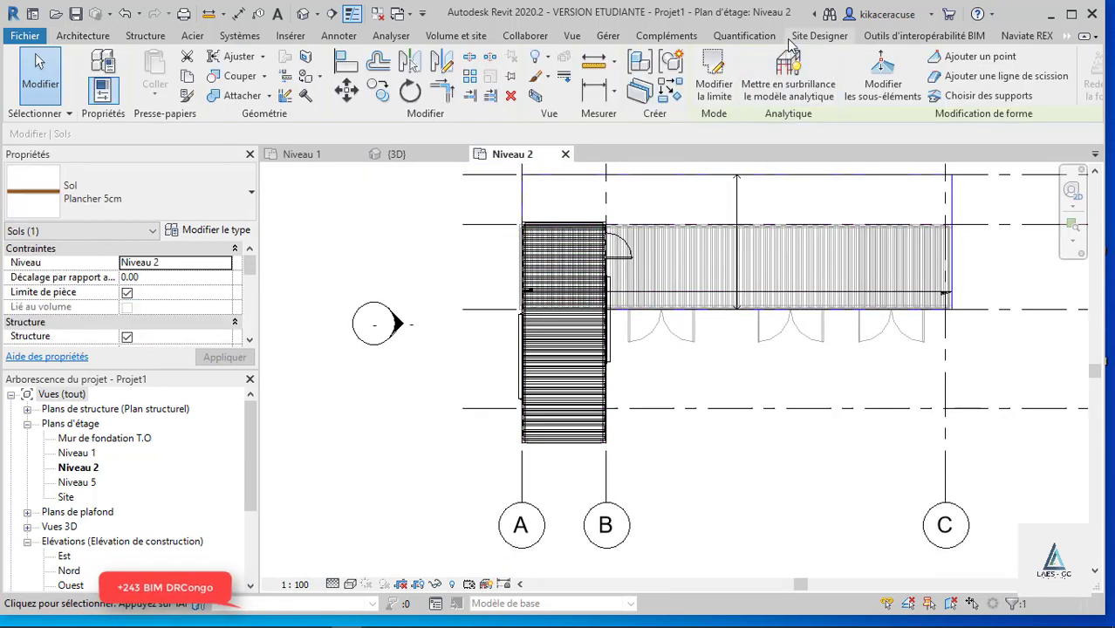
{"action": "scroll", "coordinate": [559, 460], "scroll_direction": "up", "scroll_amount": 2}
{"action": "scroll", "coordinate": [559, 460], "scroll_direction": "up", "scroll_amount": 2}
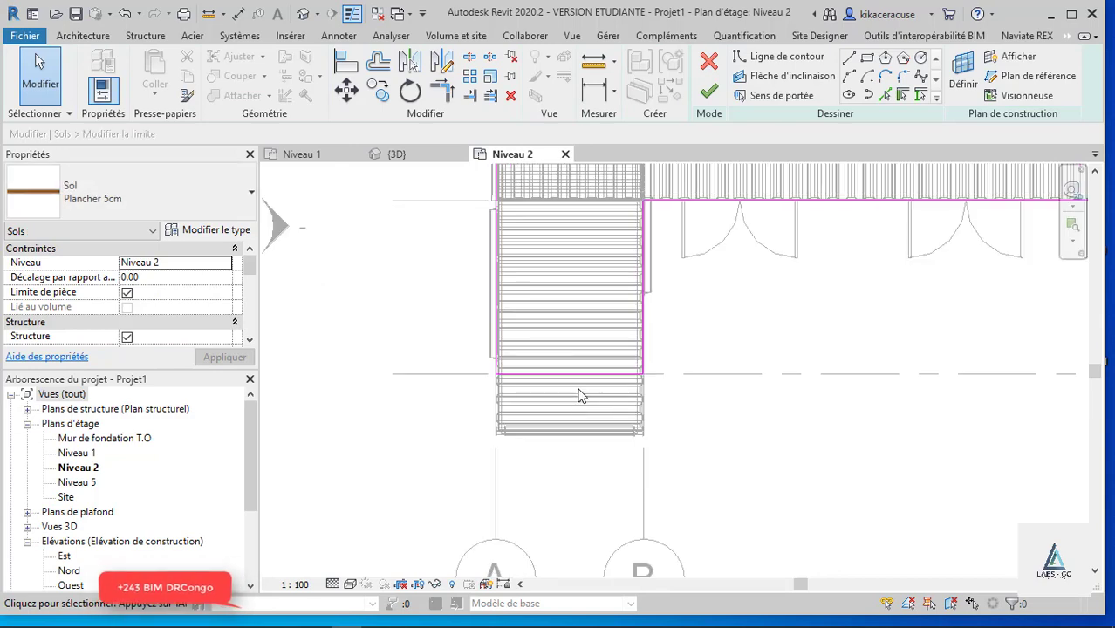
{"action": "left_click", "coordinate": [587, 375]}
{"action": "left_click_drag", "start_coordinate": [590, 371], "coordinate": [585, 441]}
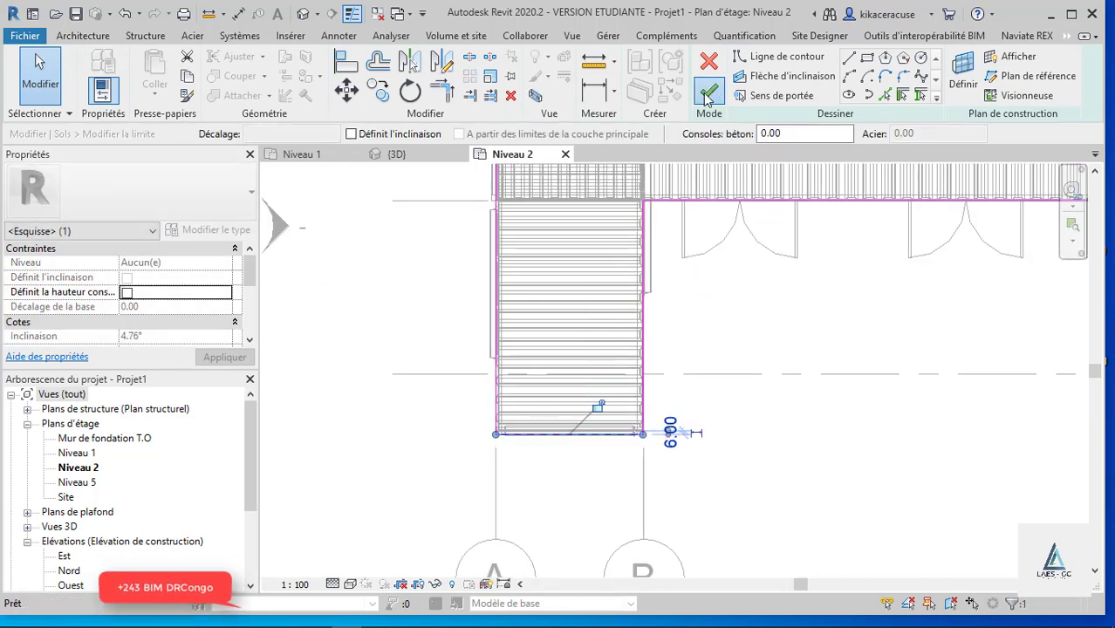
{"action": "left_click", "coordinate": [707, 93]}
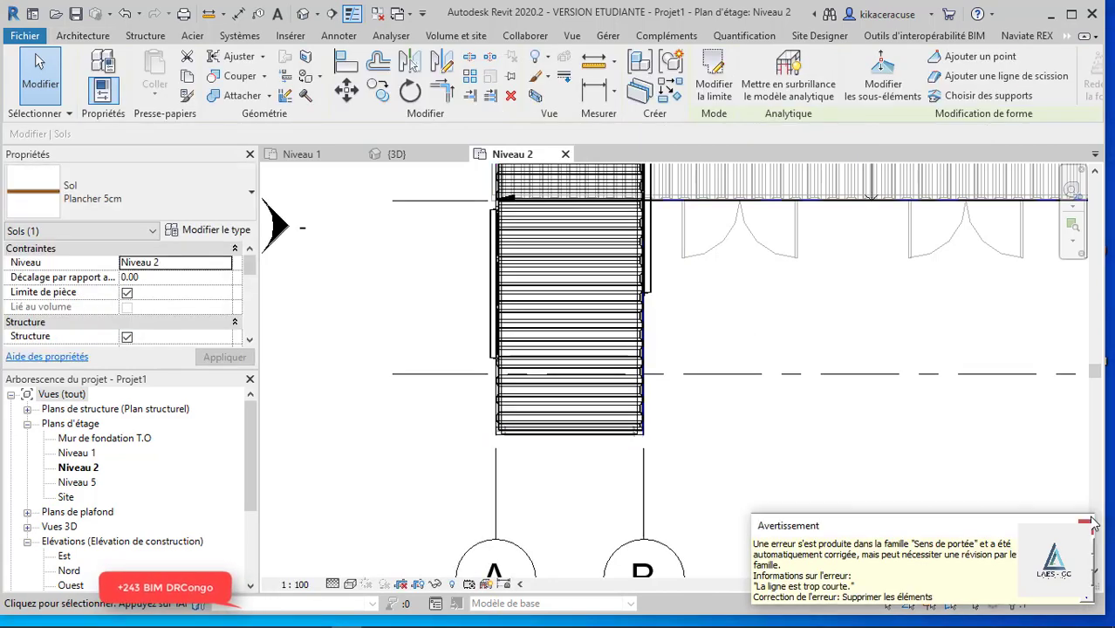
- Deselect the floor, orbit the {3D} view to check the brown slab, then reopen Niveau 2
{"action": "left_click", "coordinate": [398, 154]}
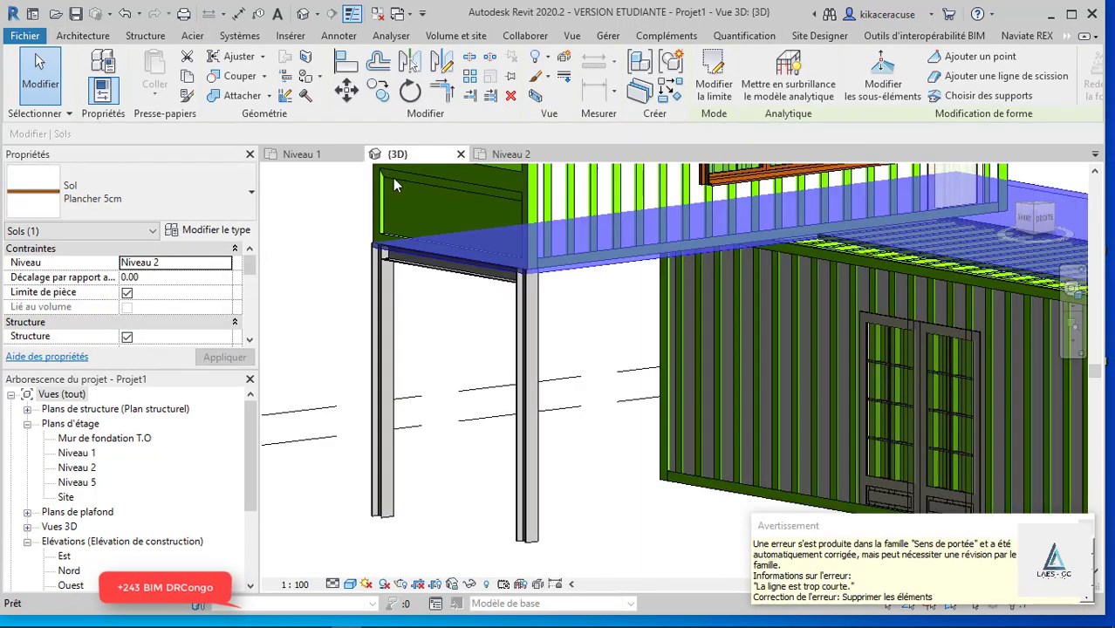
{"action": "left_click", "coordinate": [398, 379]}
{"action": "scroll", "coordinate": [384, 350], "scroll_direction": "down", "scroll_amount": 2}
{"action": "scroll", "coordinate": [384, 350], "scroll_direction": "down", "scroll_amount": 3}
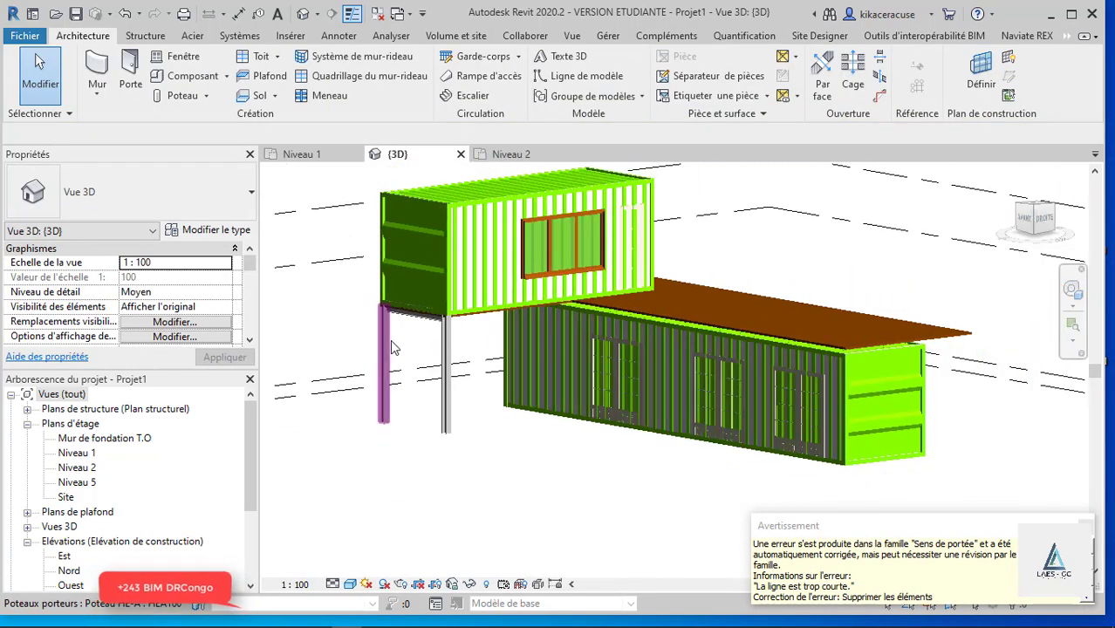
{"action": "scroll", "coordinate": [877, 302], "scroll_direction": "down", "scroll_amount": 2}
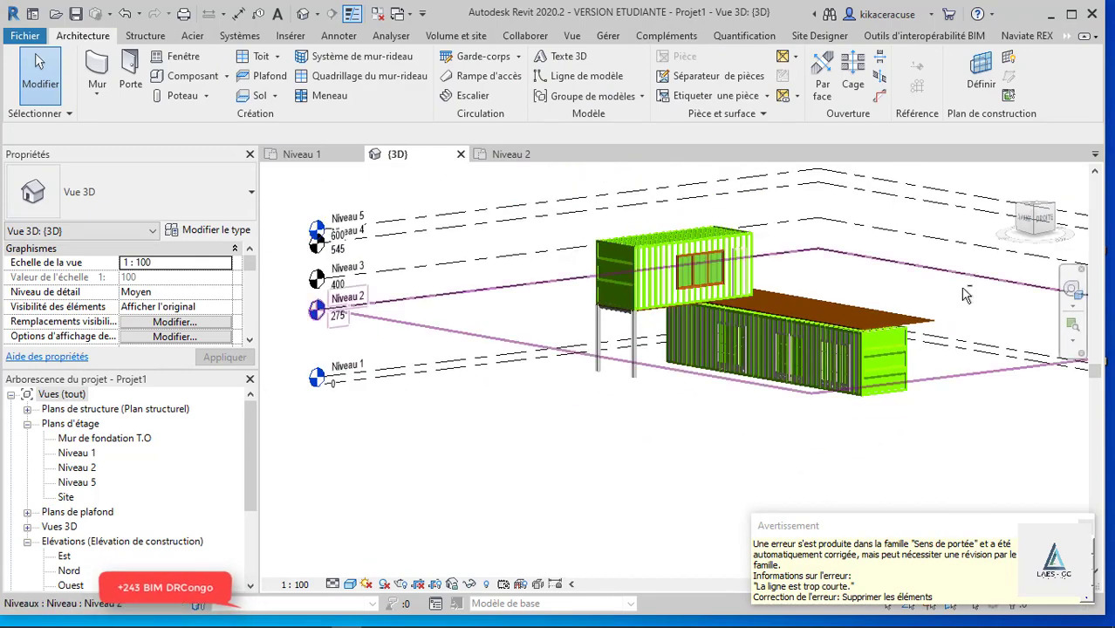
{"action": "middle_click_drag", "start_coordinate": [877, 303], "coordinate": [820, 370], "text": "shift"}
{"action": "scroll", "coordinate": [635, 442], "scroll_direction": "up", "scroll_amount": 3}
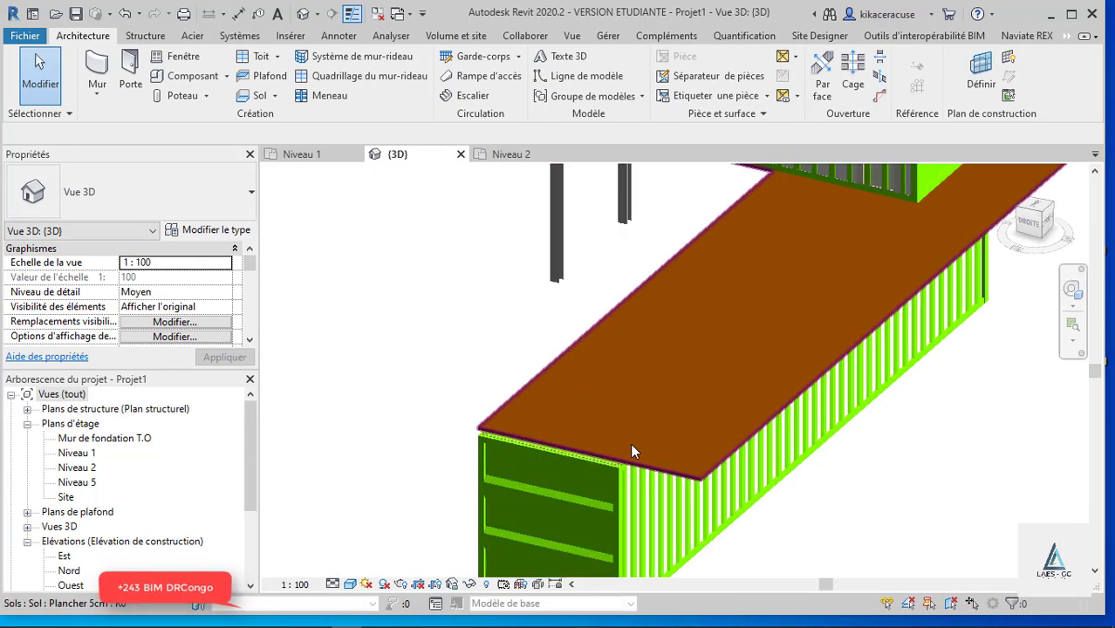
{"action": "scroll", "coordinate": [630, 443], "scroll_direction": "up", "scroll_amount": 2}
{"action": "scroll", "coordinate": [630, 443], "scroll_direction": "down", "scroll_amount": 3}
{"action": "middle_click_drag", "start_coordinate": [630, 444], "coordinate": [559, 261], "text": "shift"}
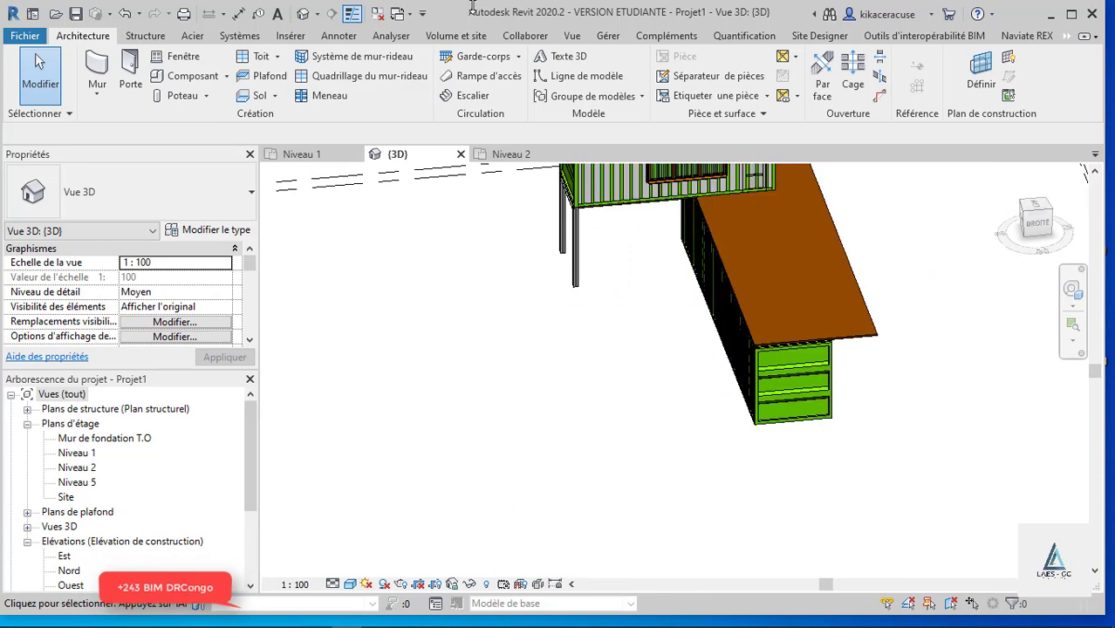
{"action": "left_click", "coordinate": [526, 166]}
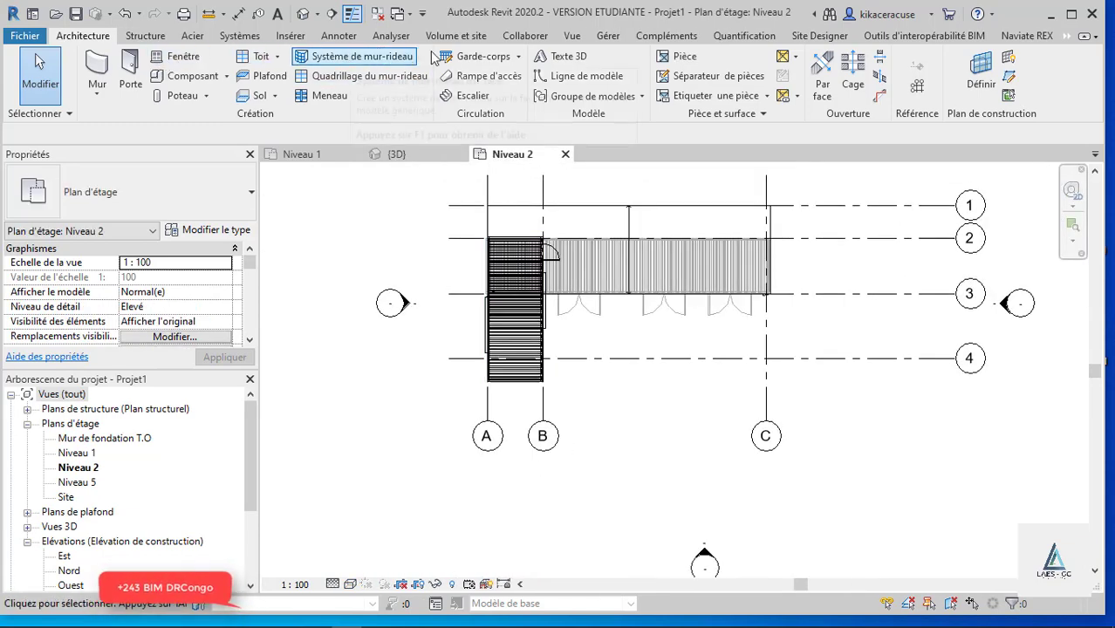
- Start the Tuyau 900 mm railing path with a line from the container corner to its end
{"action": "scroll", "coordinate": [567, 253], "scroll_direction": "up", "scroll_amount": 3}
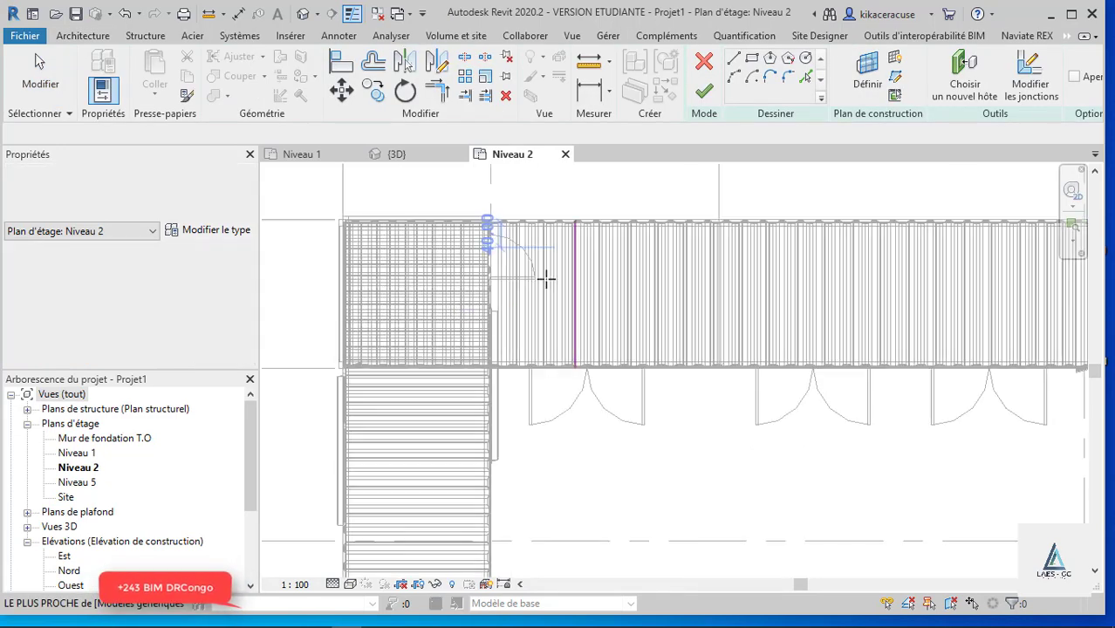
{"action": "scroll", "coordinate": [523, 323], "scroll_direction": "up", "scroll_amount": 3}
{"action": "scroll", "coordinate": [502, 384], "scroll_direction": "up", "scroll_amount": 2}
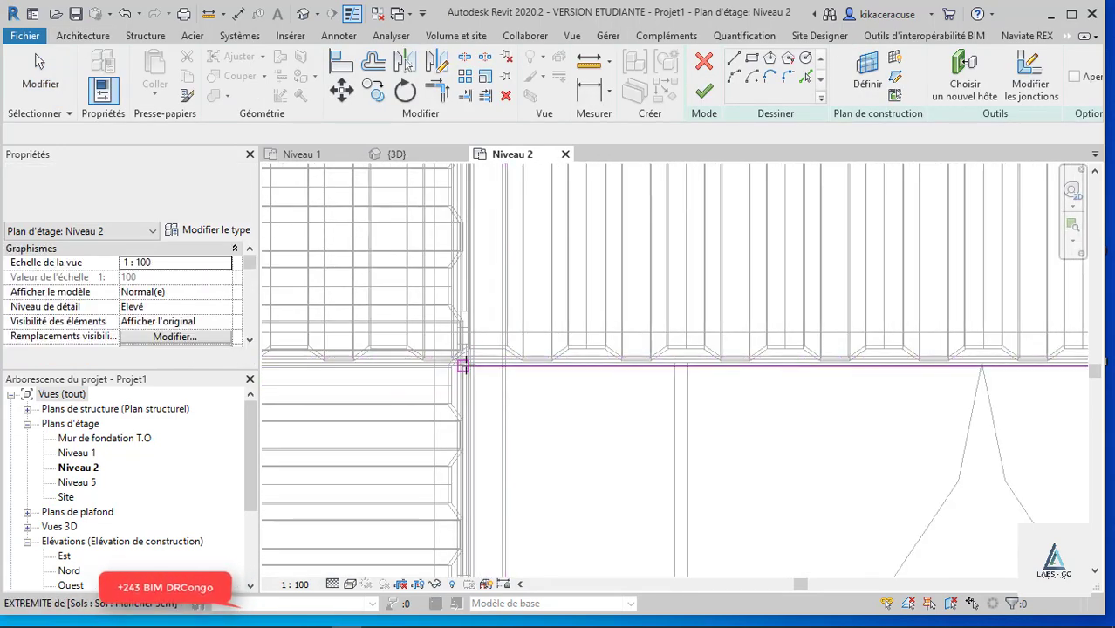
{"action": "left_click", "coordinate": [464, 366]}
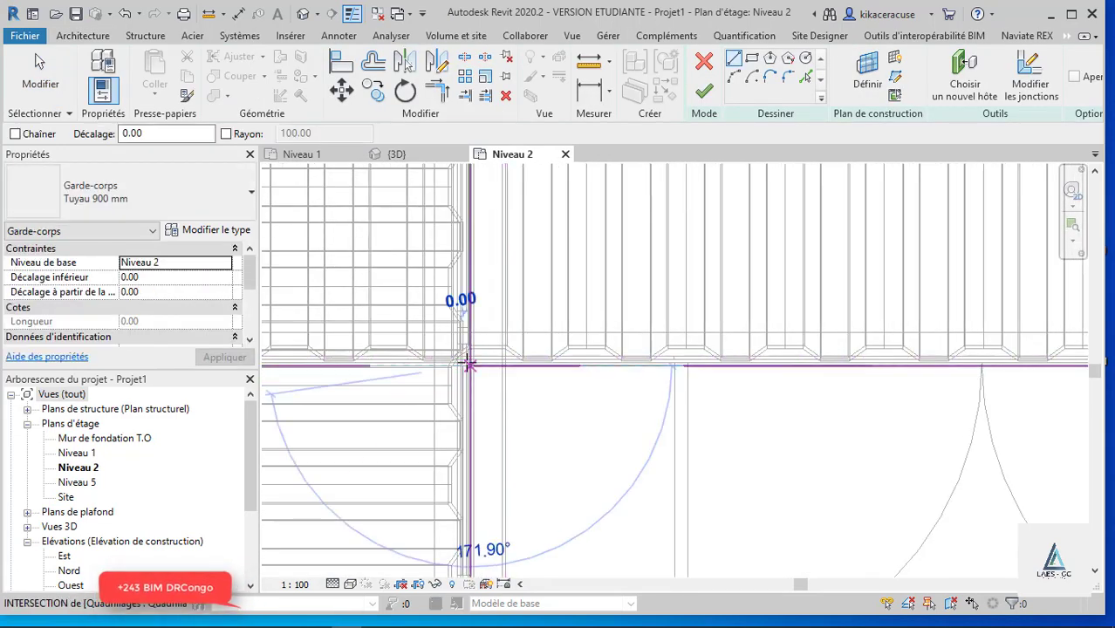
{"action": "scroll", "coordinate": [436, 367], "scroll_direction": "down", "scroll_amount": 2}
{"action": "scroll", "coordinate": [428, 362], "scroll_direction": "down", "scroll_amount": 3}
{"action": "scroll", "coordinate": [785, 362], "scroll_direction": "up", "scroll_amount": 3}
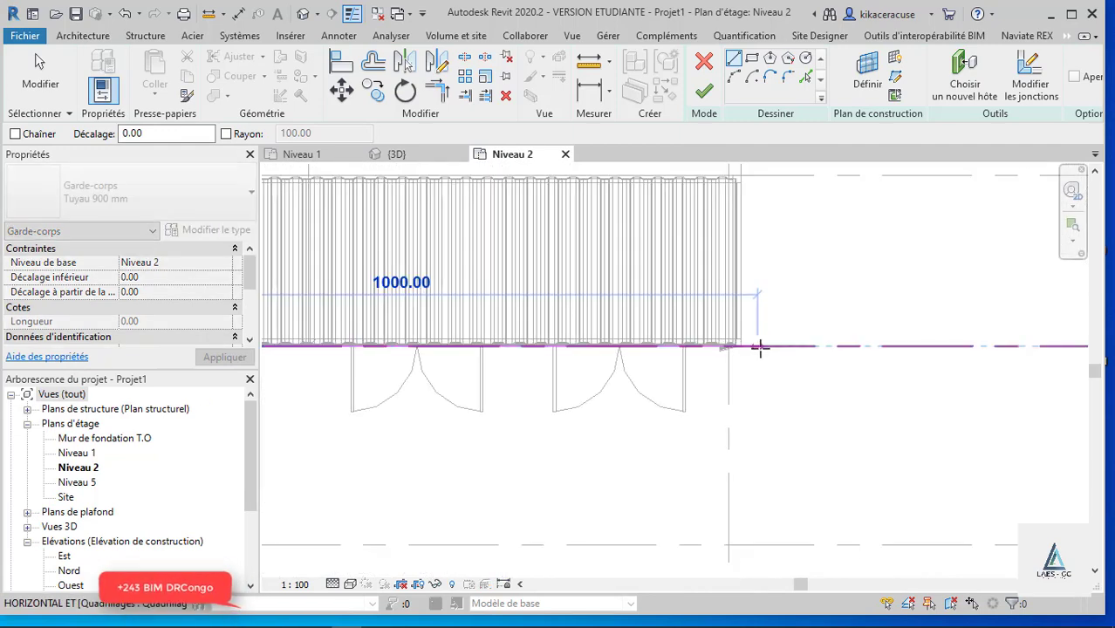
{"action": "scroll", "coordinate": [741, 371], "scroll_direction": "up", "scroll_amount": 3}
{"action": "scroll", "coordinate": [715, 354], "scroll_direction": "up", "scroll_amount": 3}
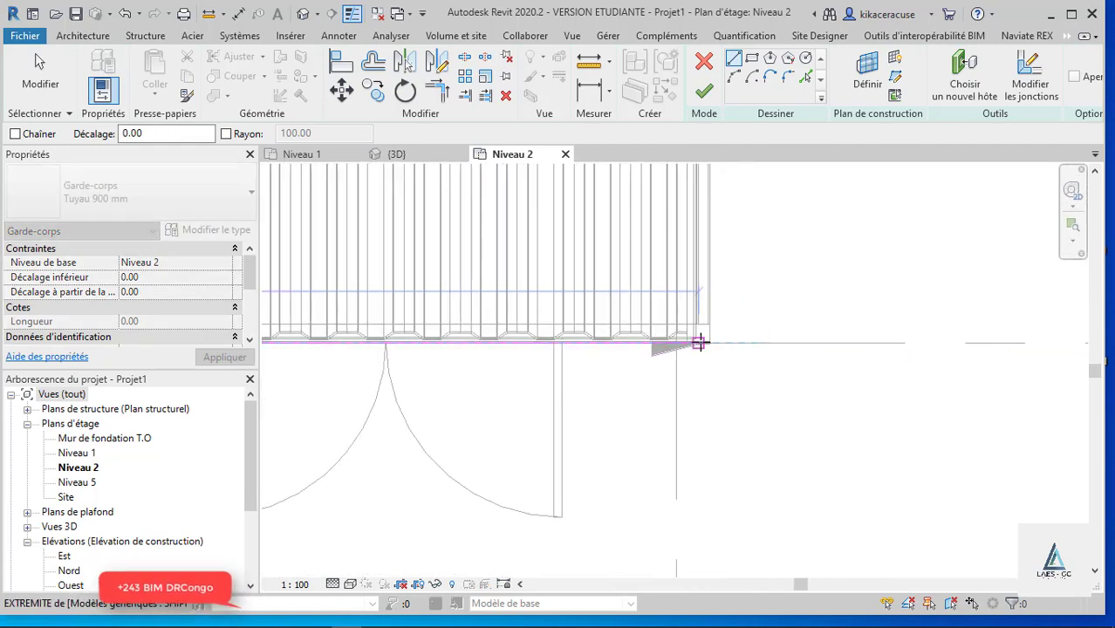
{"action": "left_click", "coordinate": [698, 342]}
- Continue the railing path around the top-right corner toward grid 1 and try to finish it
{"action": "scroll", "coordinate": [705, 362], "scroll_direction": "down", "scroll_amount": 2}
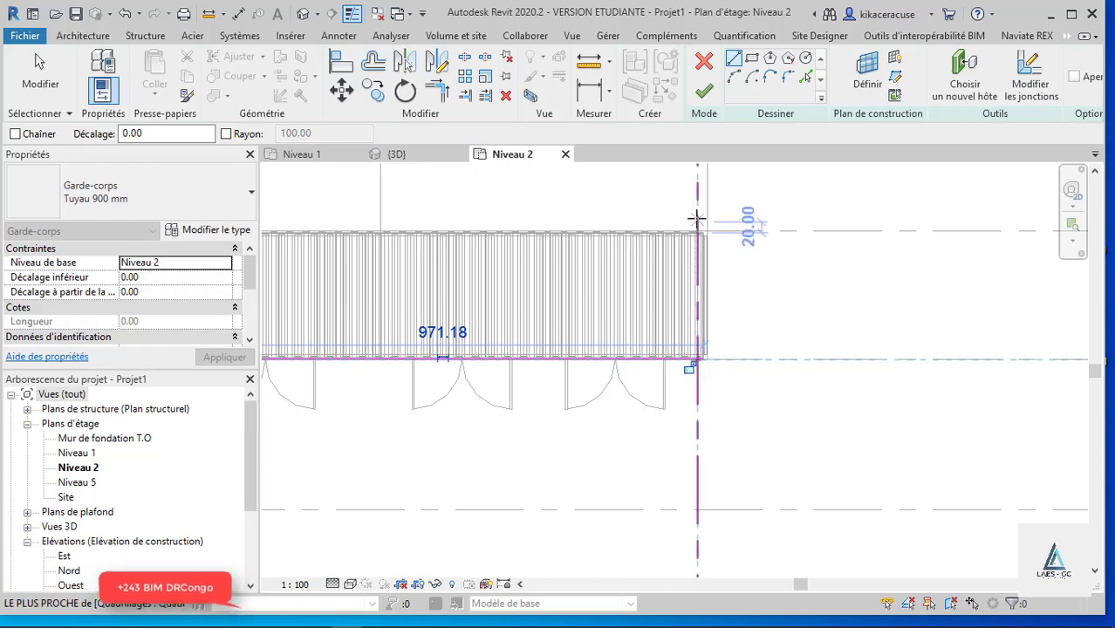
{"action": "scroll", "coordinate": [708, 241], "scroll_direction": "up", "scroll_amount": 2}
{"action": "scroll", "coordinate": [698, 232], "scroll_direction": "up", "scroll_amount": 2}
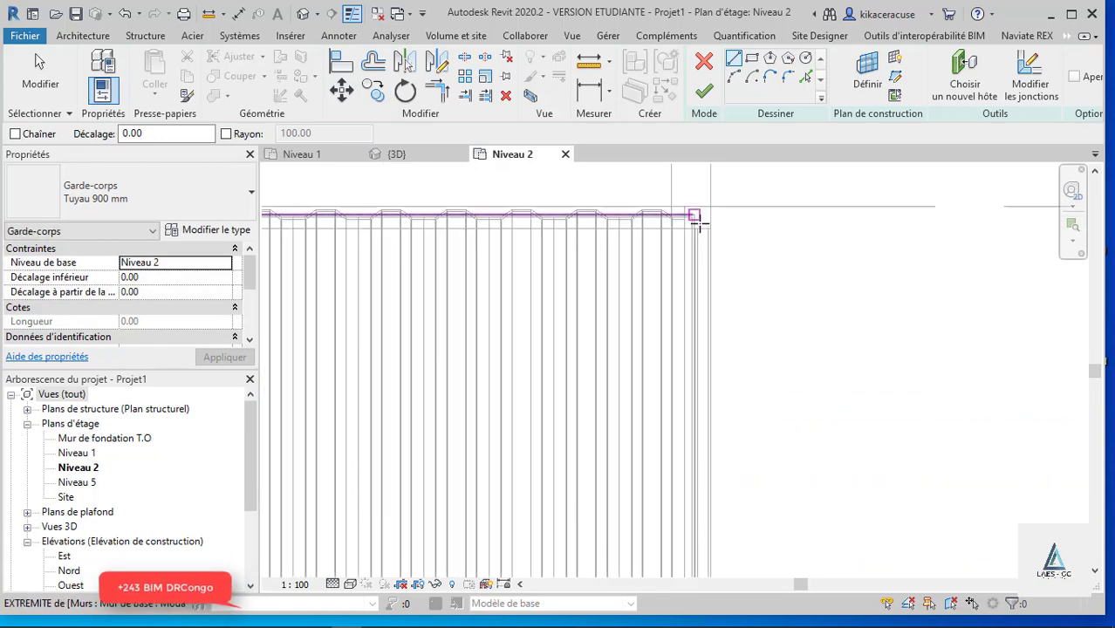
{"action": "left_click", "coordinate": [698, 216]}
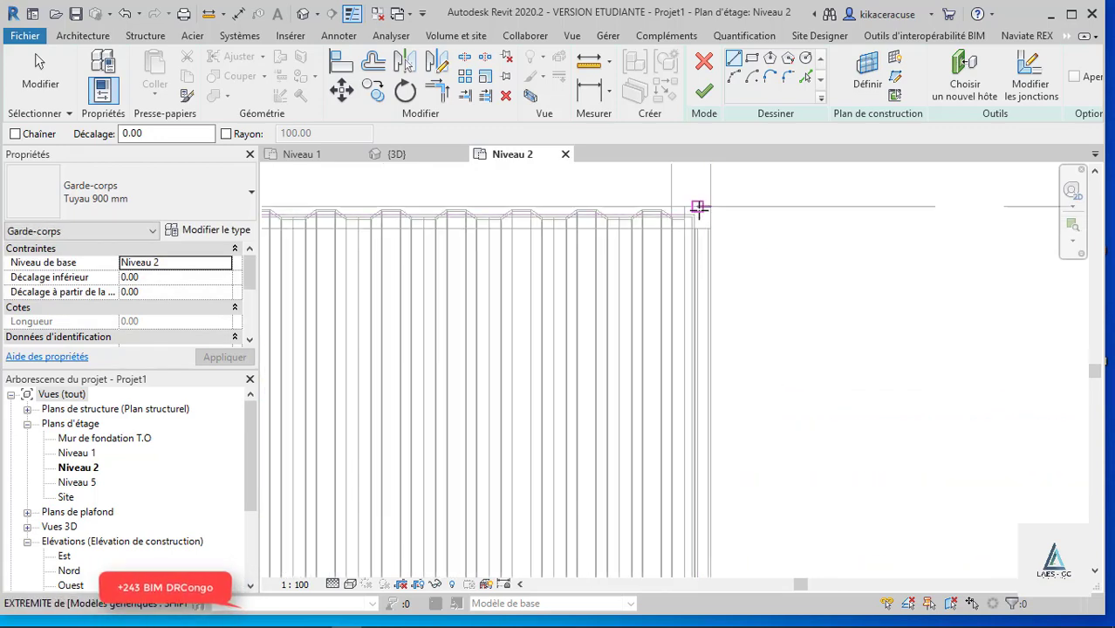
{"action": "scroll", "coordinate": [800, 256], "scroll_direction": "down", "scroll_amount": 2}
{"action": "scroll", "coordinate": [794, 253], "scroll_direction": "down", "scroll_amount": 2}
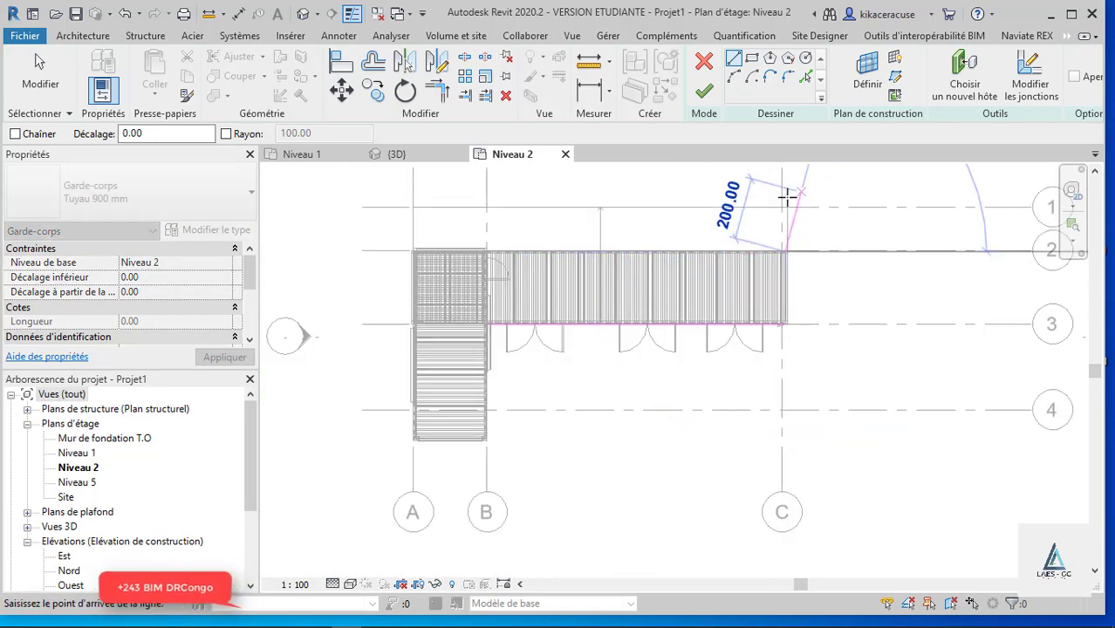
{"action": "scroll", "coordinate": [790, 199], "scroll_direction": "up", "scroll_amount": 2}
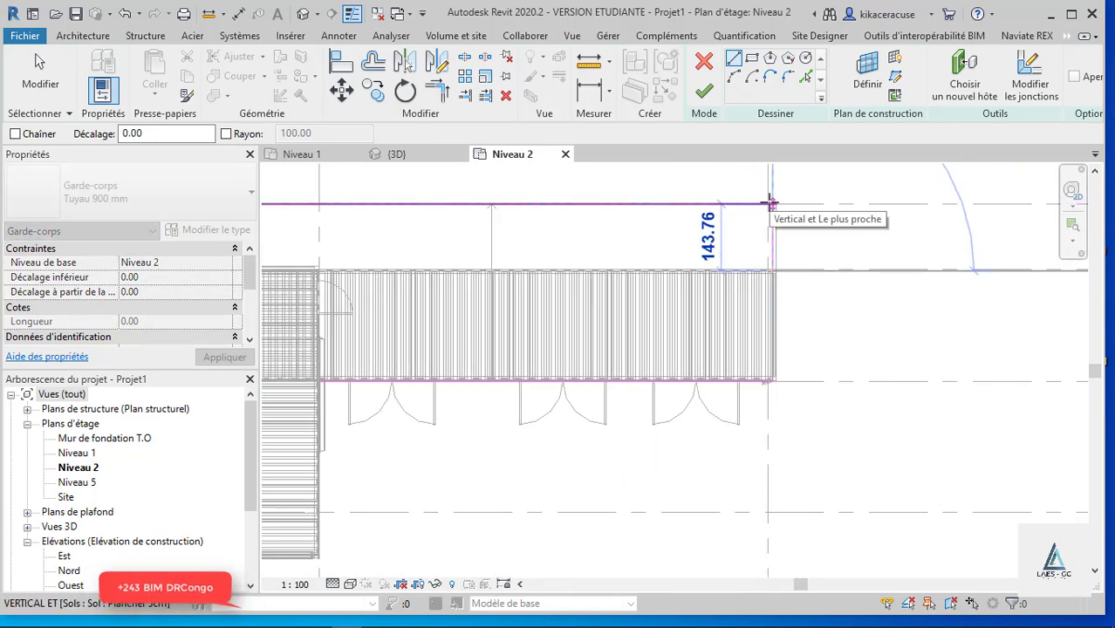
{"action": "left_click", "coordinate": [771, 204]}
{"action": "scroll", "coordinate": [676, 199], "scroll_direction": "down", "scroll_amount": 2}
{"action": "scroll", "coordinate": [609, 224], "scroll_direction": "up", "scroll_amount": 1}
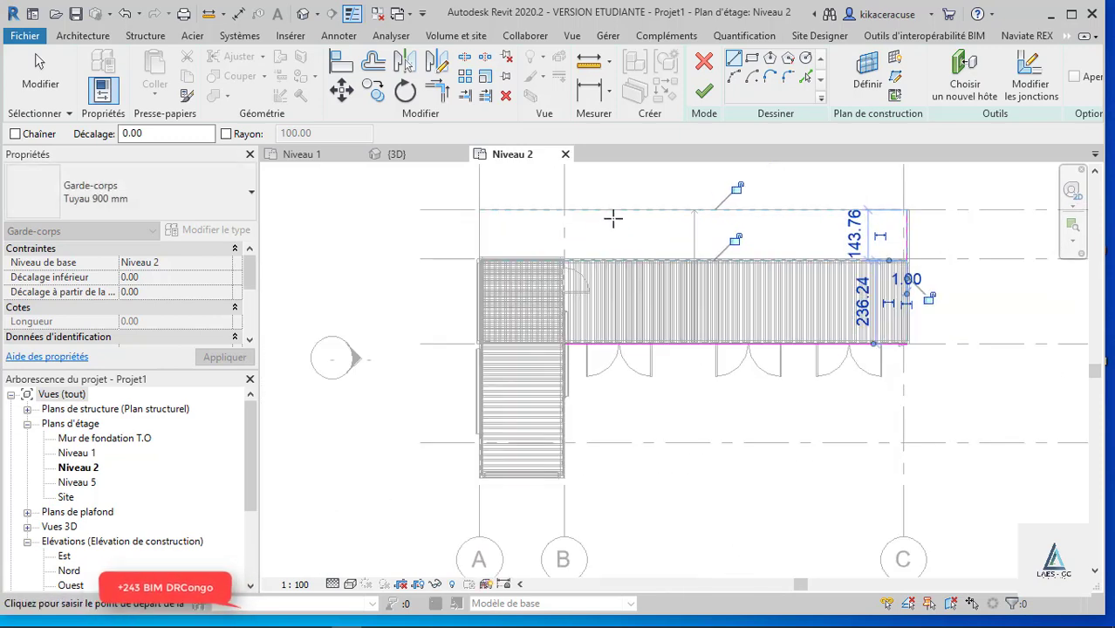
{"action": "scroll", "coordinate": [613, 220], "scroll_direction": "up", "scroll_amount": 1}
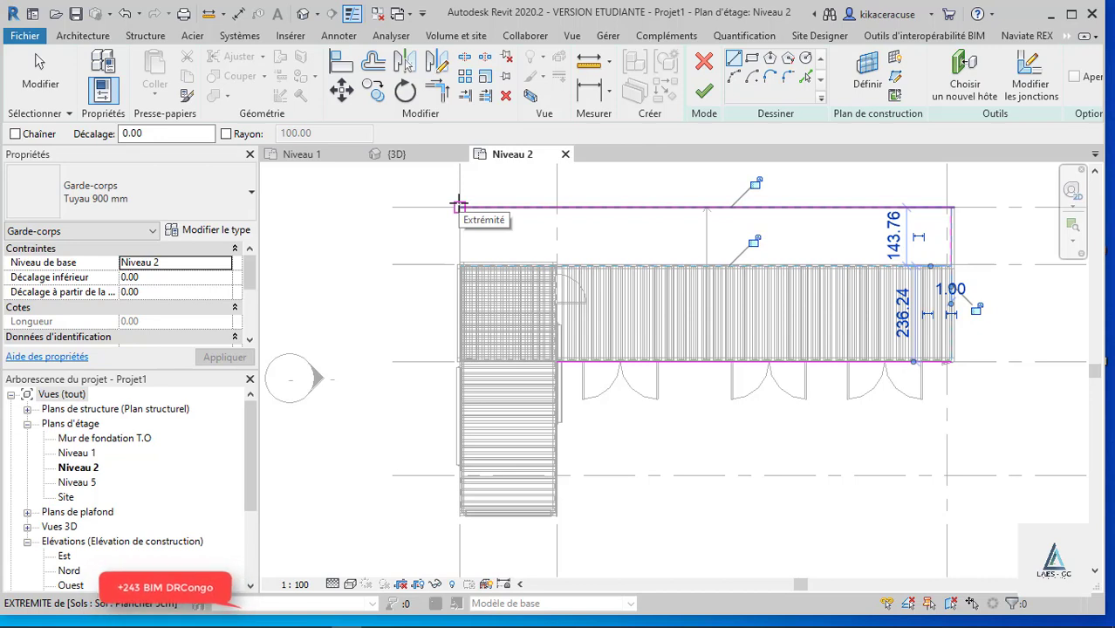
{"action": "key", "text": "Escape"}
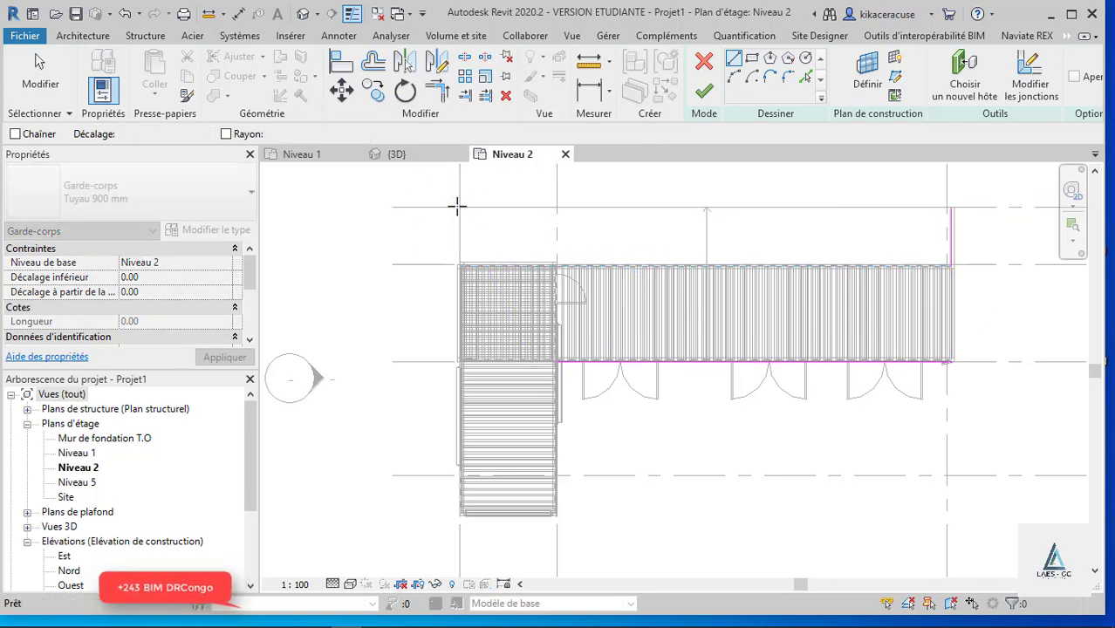
{"action": "left_click", "coordinate": [704, 90]}
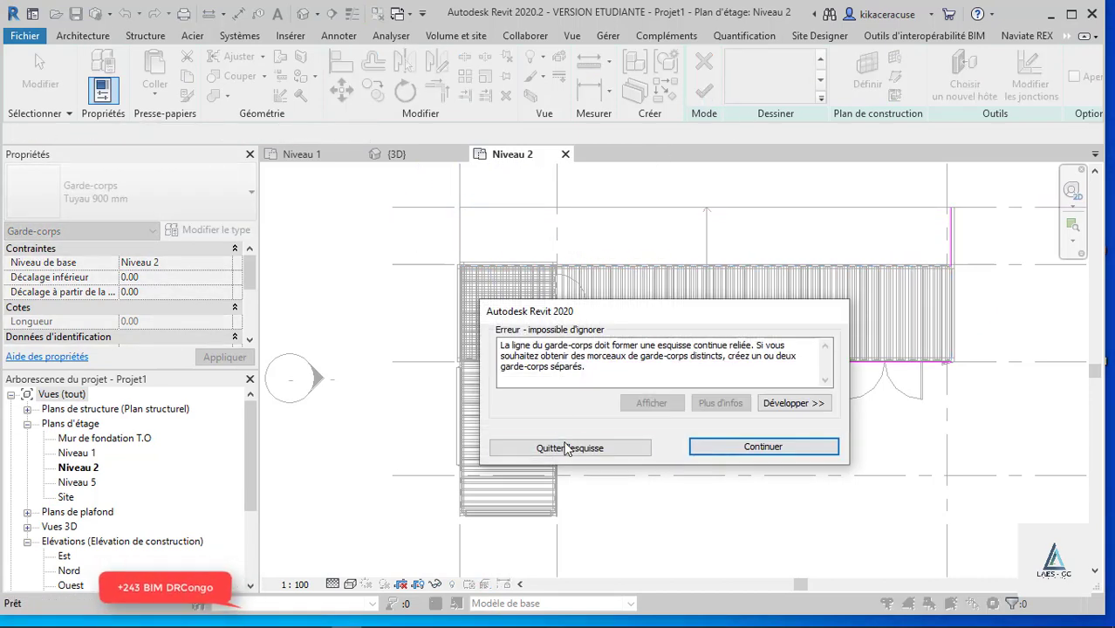
- Discard the invalid railing sketch and finish the Plancher 5cm floor edit in 3D
{"action": "left_click", "coordinate": [567, 447]}
{"action": "left_click", "coordinate": [597, 341]}
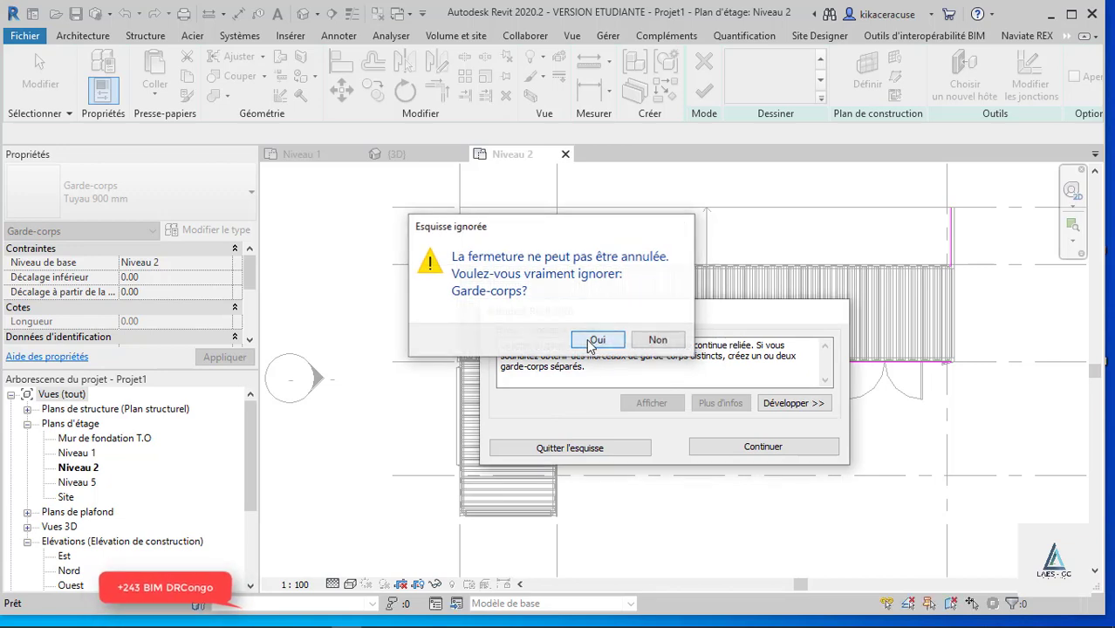
{"action": "left_click", "coordinate": [397, 155]}
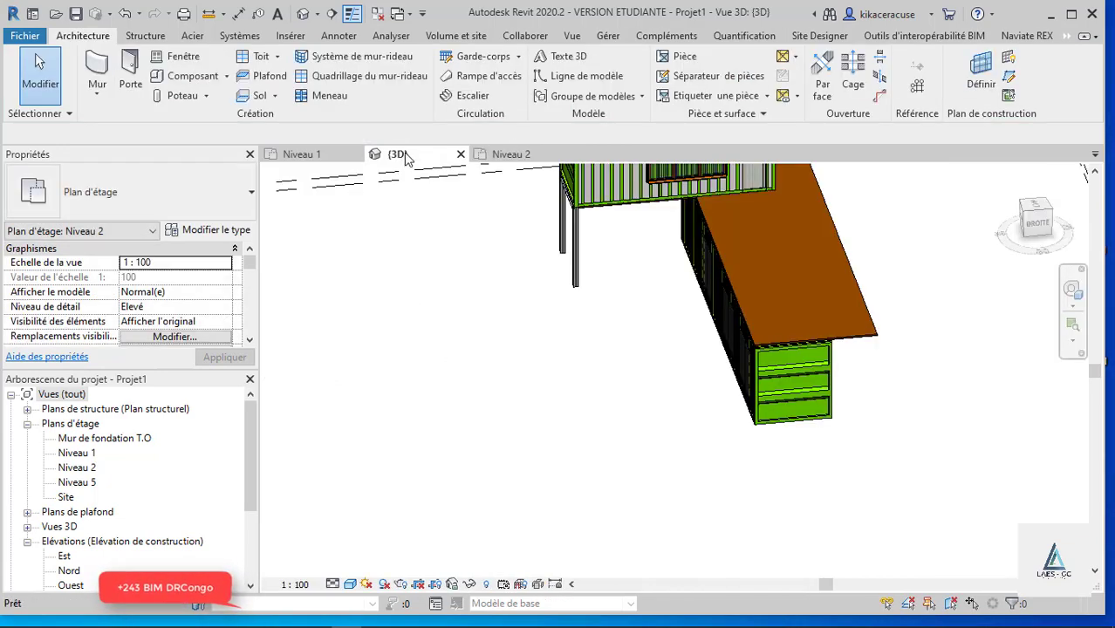
{"action": "scroll", "coordinate": [506, 419], "scroll_direction": "down", "scroll_amount": 4}
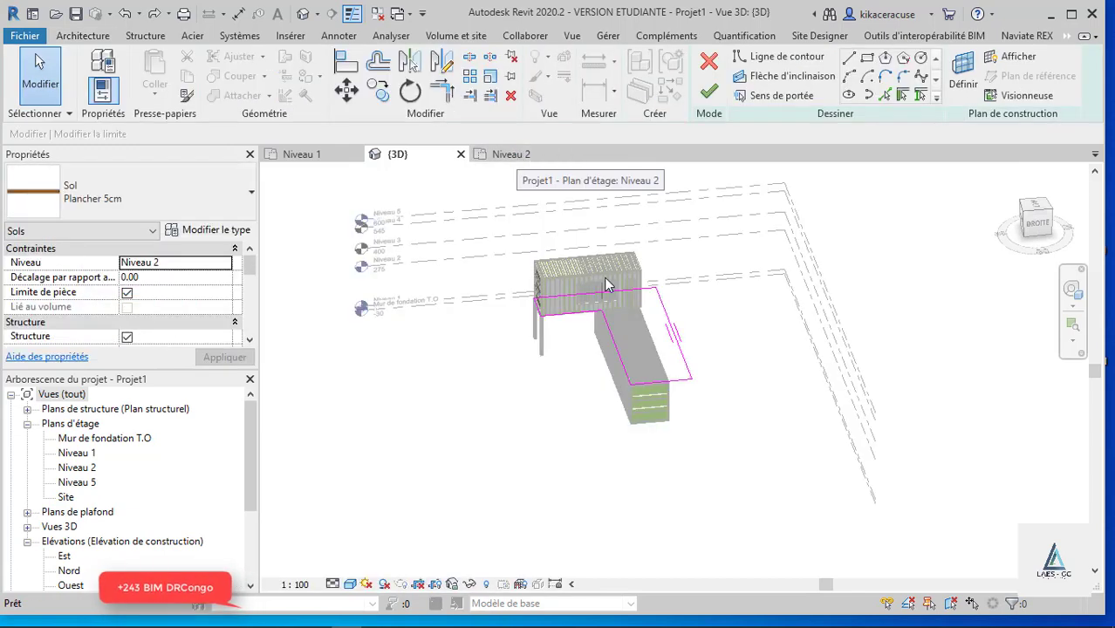
{"action": "left_click", "coordinate": [709, 91]}
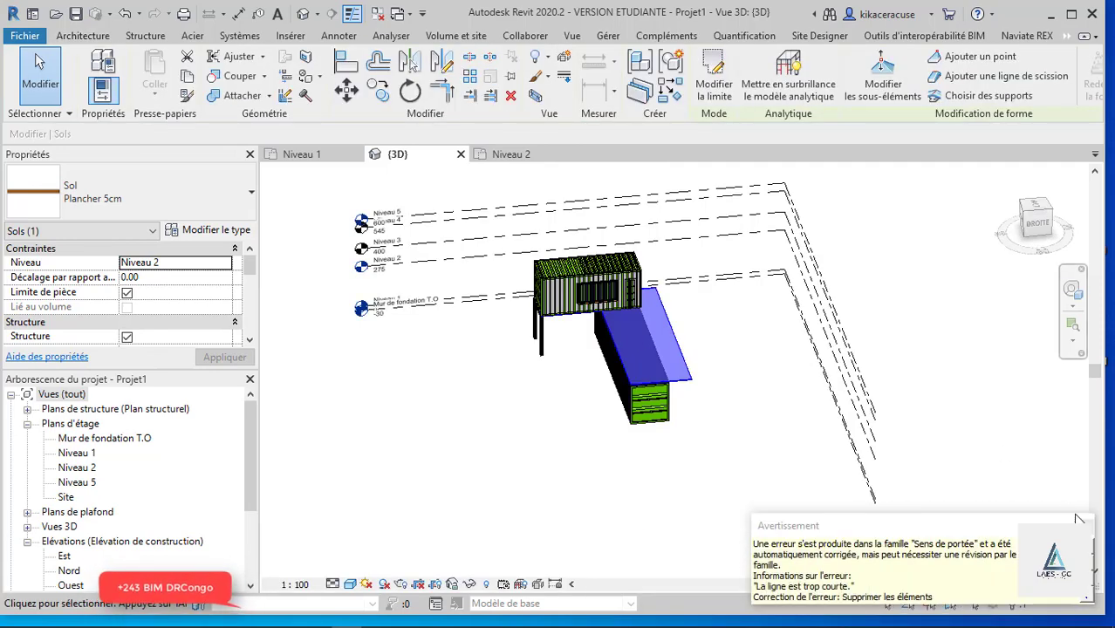
- Return to the Niveau 2 plan and bring up the Architecture tab
{"action": "left_click", "coordinate": [500, 154]}
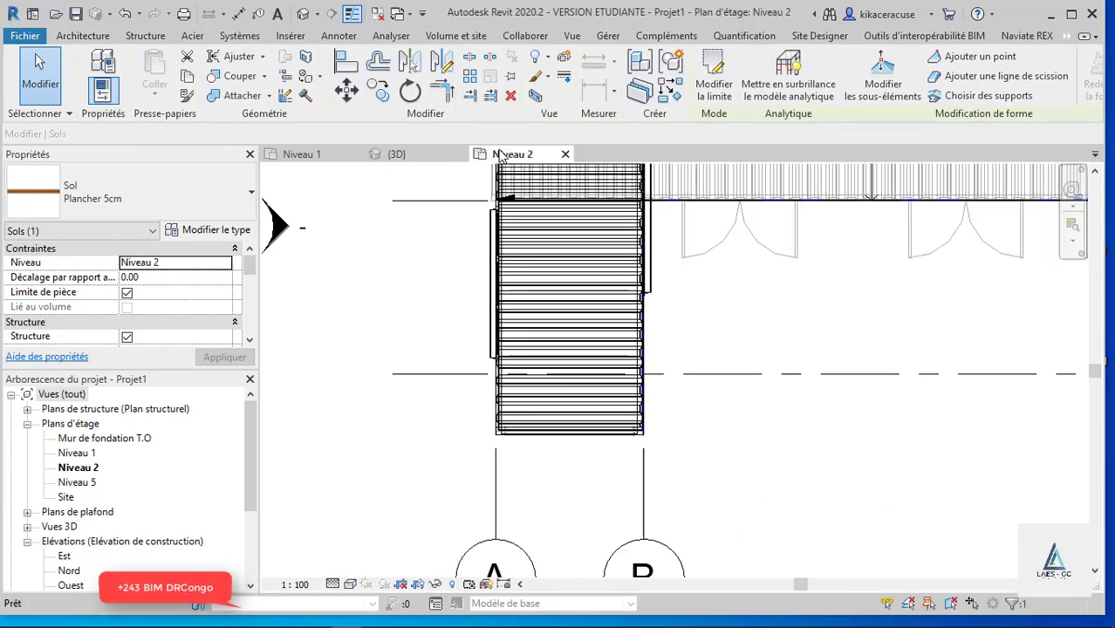
{"action": "scroll", "coordinate": [449, 203], "scroll_direction": "down", "scroll_amount": 5}
{"action": "scroll", "coordinate": [611, 306], "scroll_direction": "up", "scroll_amount": 2}
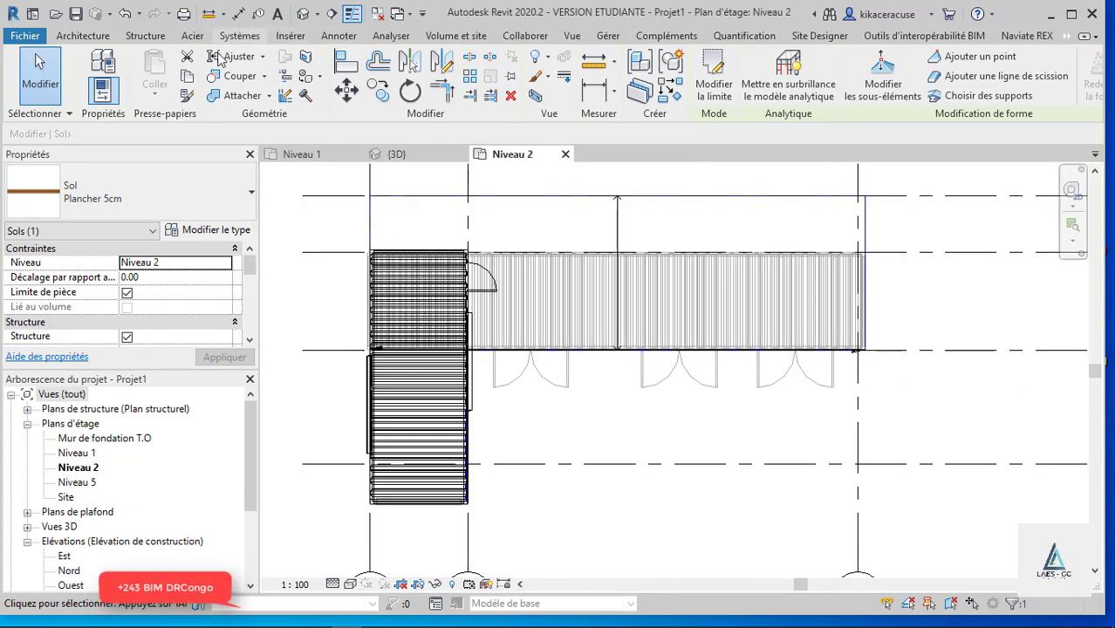
{"action": "left_click", "coordinate": [88, 36]}
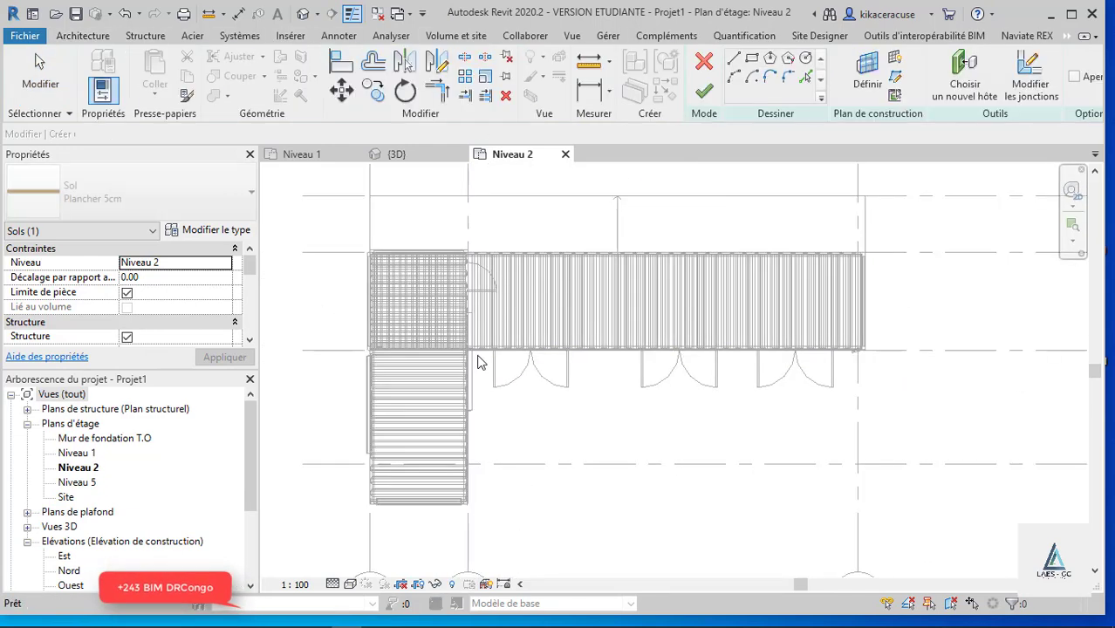
- Draw the first railing line from the container corner to the container's right end
{"action": "scroll", "coordinate": [476, 358], "scroll_direction": "up", "scroll_amount": 3}
{"action": "scroll", "coordinate": [463, 332], "scroll_direction": "up", "scroll_amount": 2}
{"action": "scroll", "coordinate": [479, 358], "scroll_direction": "up", "scroll_amount": 2}
{"action": "scroll", "coordinate": [490, 375], "scroll_direction": "up", "scroll_amount": 1}
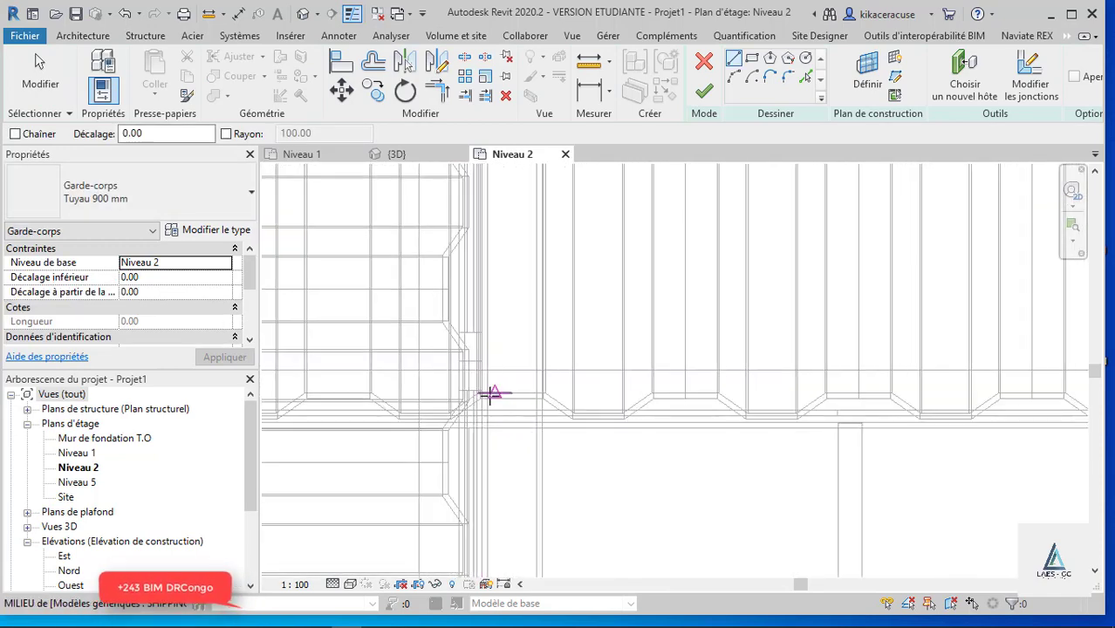
{"action": "left_click", "coordinate": [486, 390]}
{"action": "scroll", "coordinate": [476, 393], "scroll_direction": "down", "scroll_amount": 2}
{"action": "scroll", "coordinate": [471, 393], "scroll_direction": "down", "scroll_amount": 2}
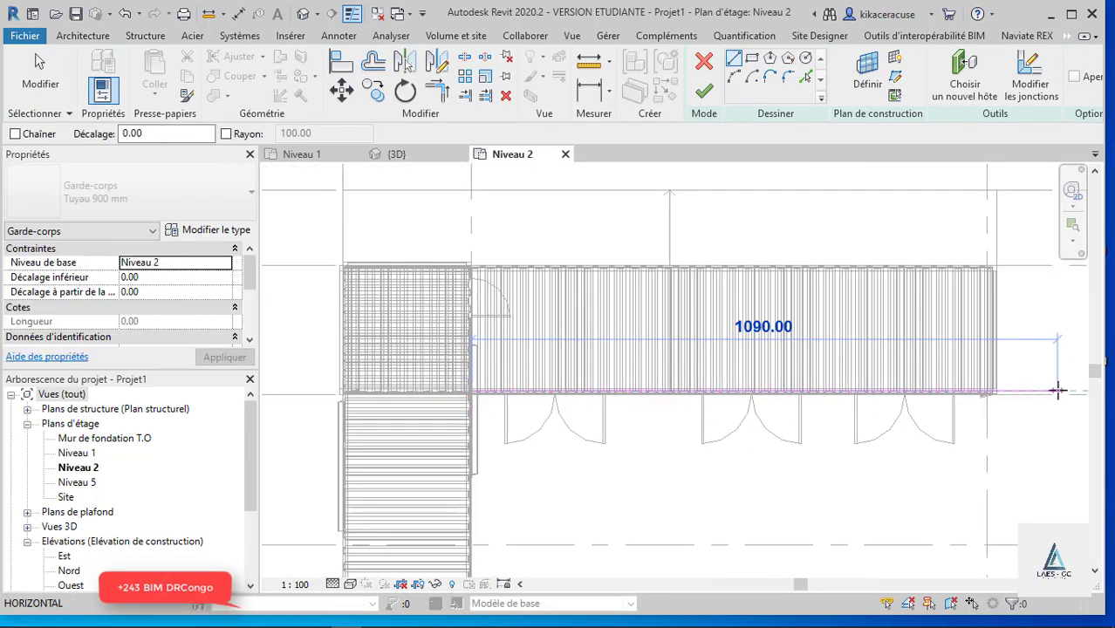
{"action": "scroll", "coordinate": [983, 391], "scroll_direction": "up", "scroll_amount": 2}
{"action": "scroll", "coordinate": [849, 384], "scroll_direction": "up", "scroll_amount": 3}
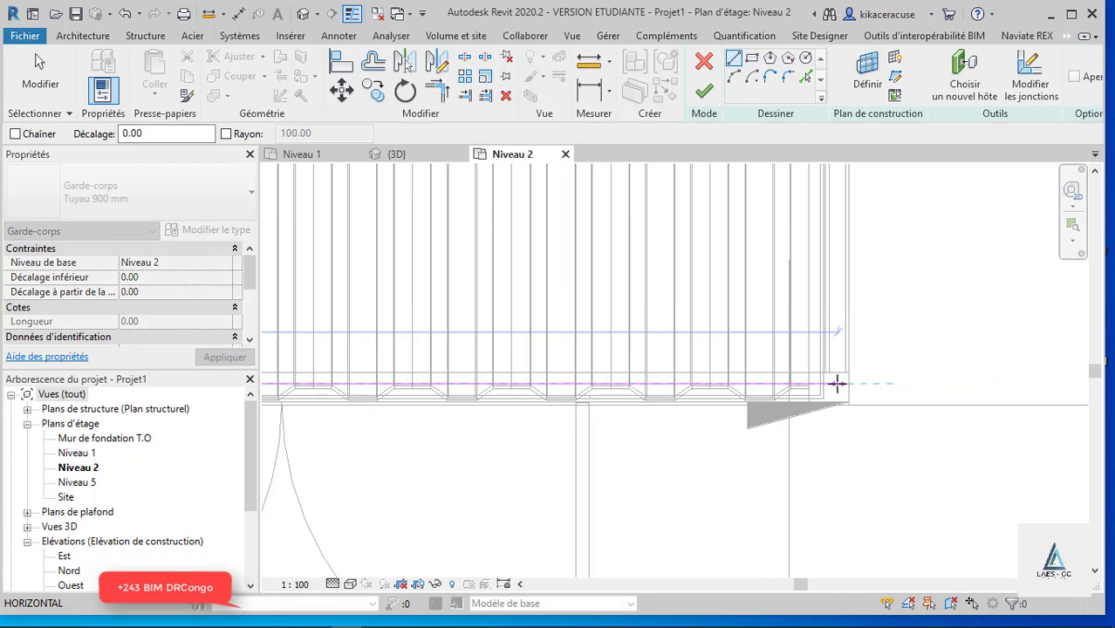
{"action": "left_click", "coordinate": [833, 384]}
- End the railing at the deck corner and finish the 1203.42-long Tuyau 900 mm railing
{"action": "scroll", "coordinate": [829, 375], "scroll_direction": "down", "scroll_amount": 2}
{"action": "scroll", "coordinate": [830, 345], "scroll_direction": "down", "scroll_amount": 2}
{"action": "scroll", "coordinate": [825, 316], "scroll_direction": "up", "scroll_amount": 2}
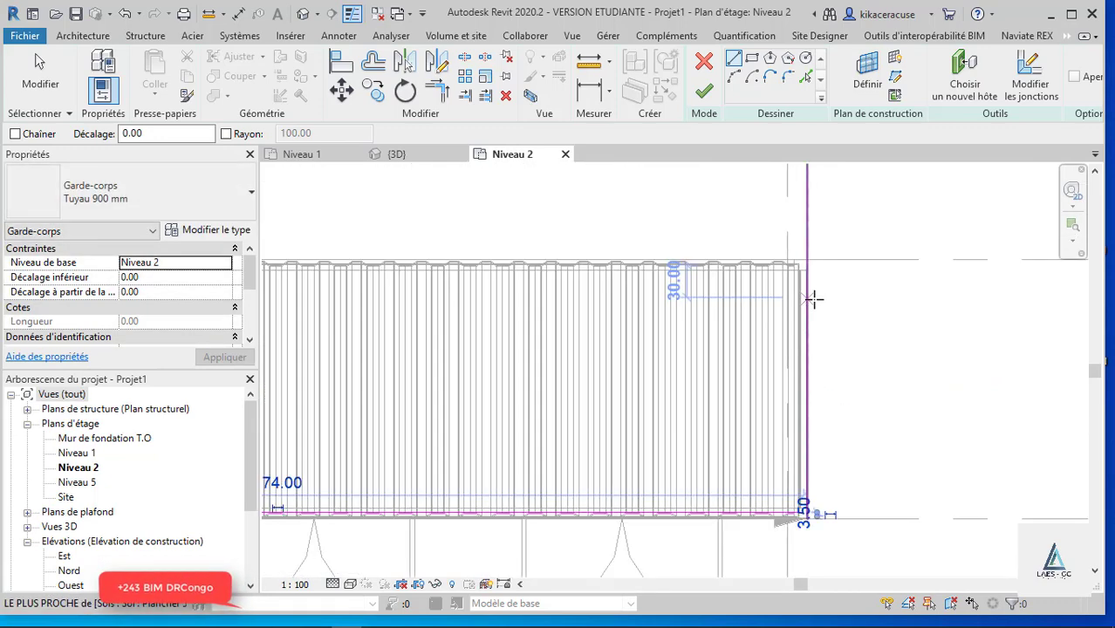
{"action": "scroll", "coordinate": [798, 262], "scroll_direction": "up", "scroll_amount": 2}
{"action": "mouse_move", "coordinate": [788, 219]}
{"action": "middle_mouse_down"}
{"action": "mouse_move", "coordinate": [785, 199]}
{"action": "mouse_move", "coordinate": [791, 373]}
{"action": "mouse_move", "coordinate": [785, 399]}
{"action": "mouse_move", "coordinate": [764, 388]}
{"action": "middle_mouse_up"}
{"action": "left_click", "coordinate": [763, 384]}
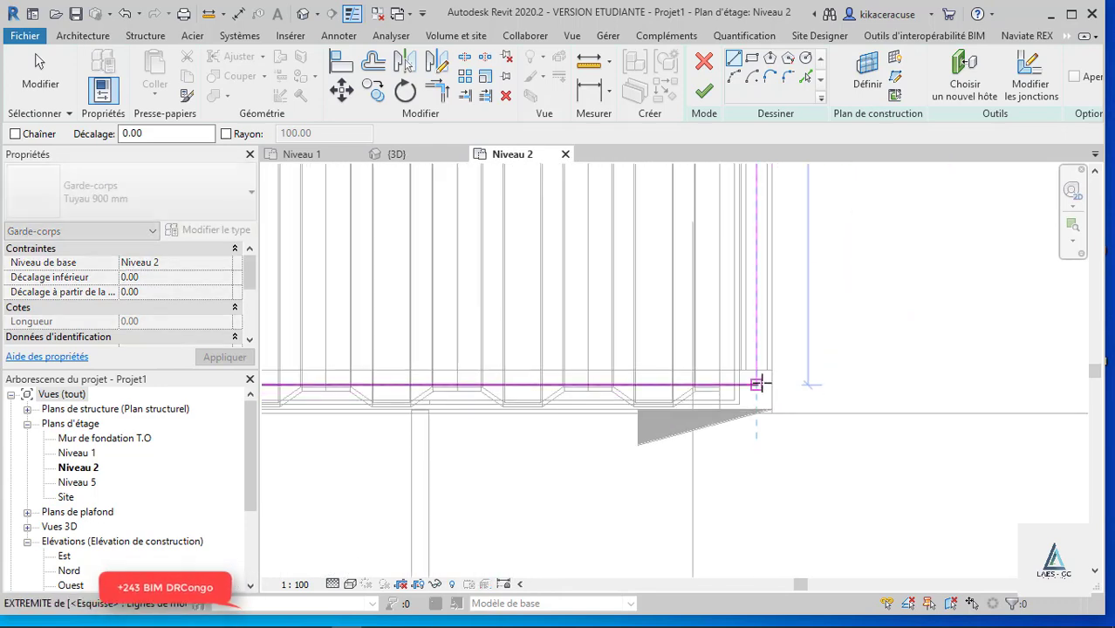
{"action": "left_click", "coordinate": [705, 92]}
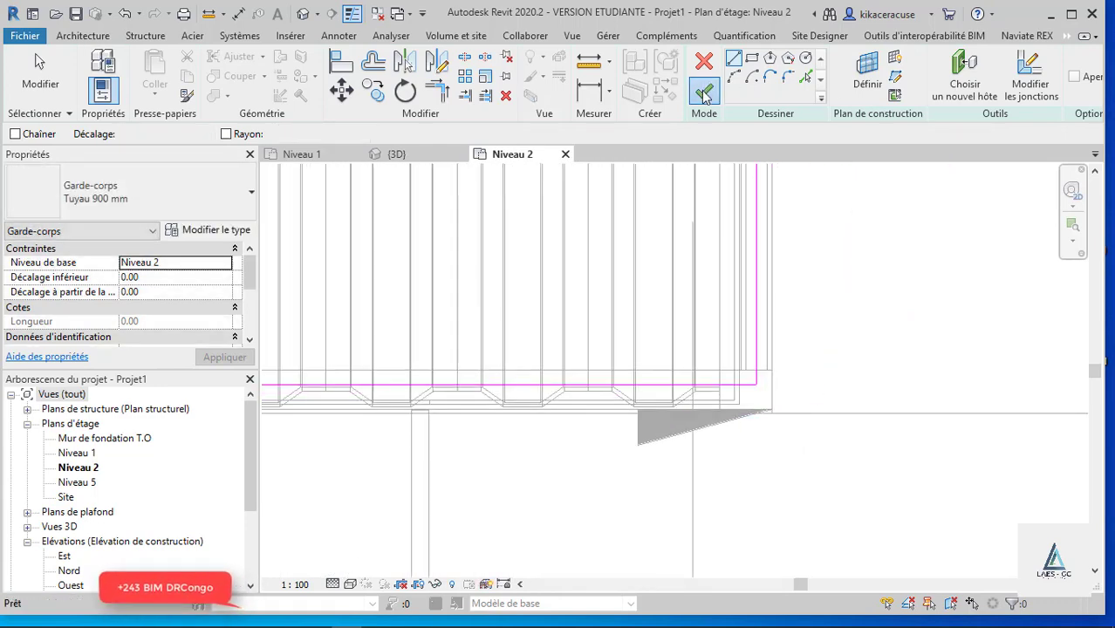
- In {3D}, extend the railing path around the slab's short end, lengthening it to 1343.68
{"action": "left_click", "coordinate": [304, 15]}
{"action": "scroll", "coordinate": [648, 358], "scroll_direction": "up", "scroll_amount": 3}
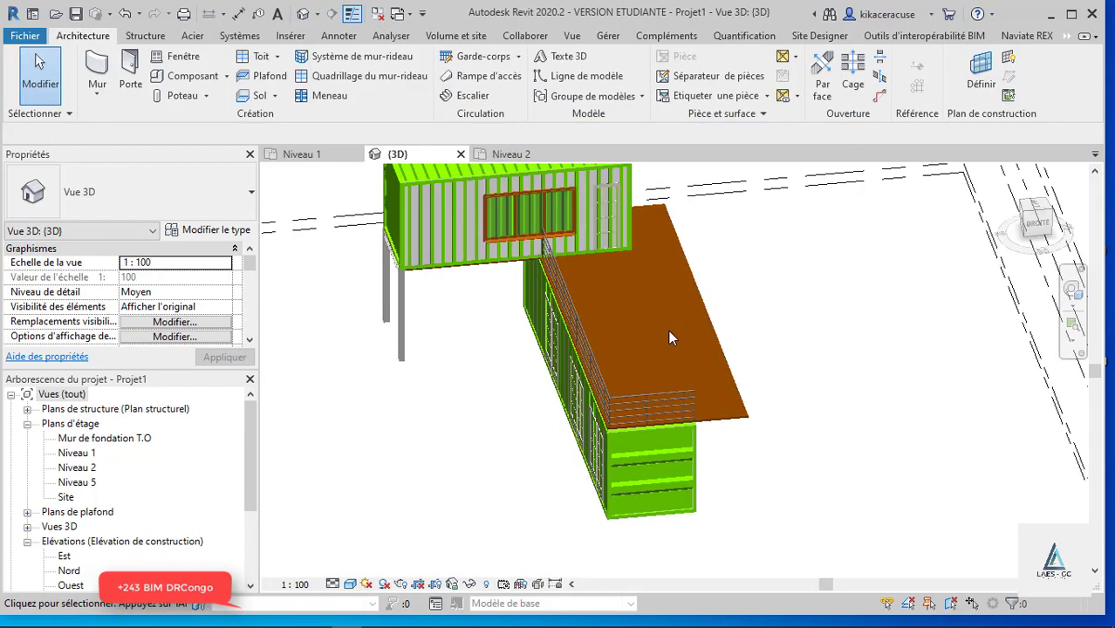
{"action": "middle_click_drag", "start_coordinate": [668, 330], "coordinate": [345, 381], "text": "shift"}
{"action": "scroll", "coordinate": [345, 382], "scroll_direction": "up", "scroll_amount": 3}
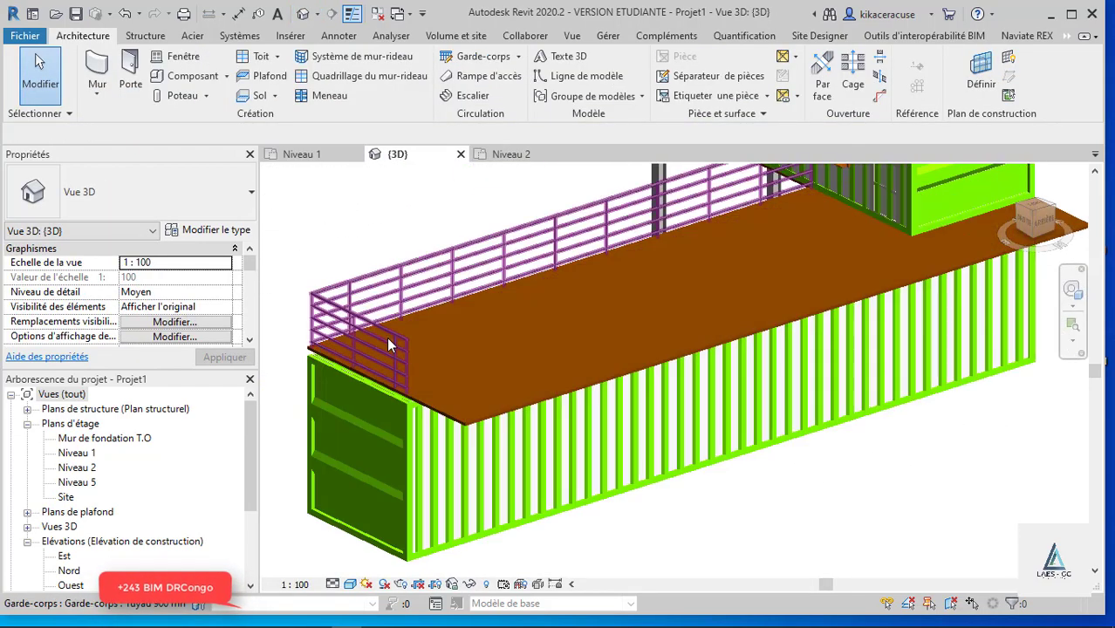
{"action": "left_click", "coordinate": [389, 333]}
{"action": "scroll", "coordinate": [443, 393], "scroll_direction": "up", "scroll_amount": 2}
{"action": "left_click", "coordinate": [730, 73]}
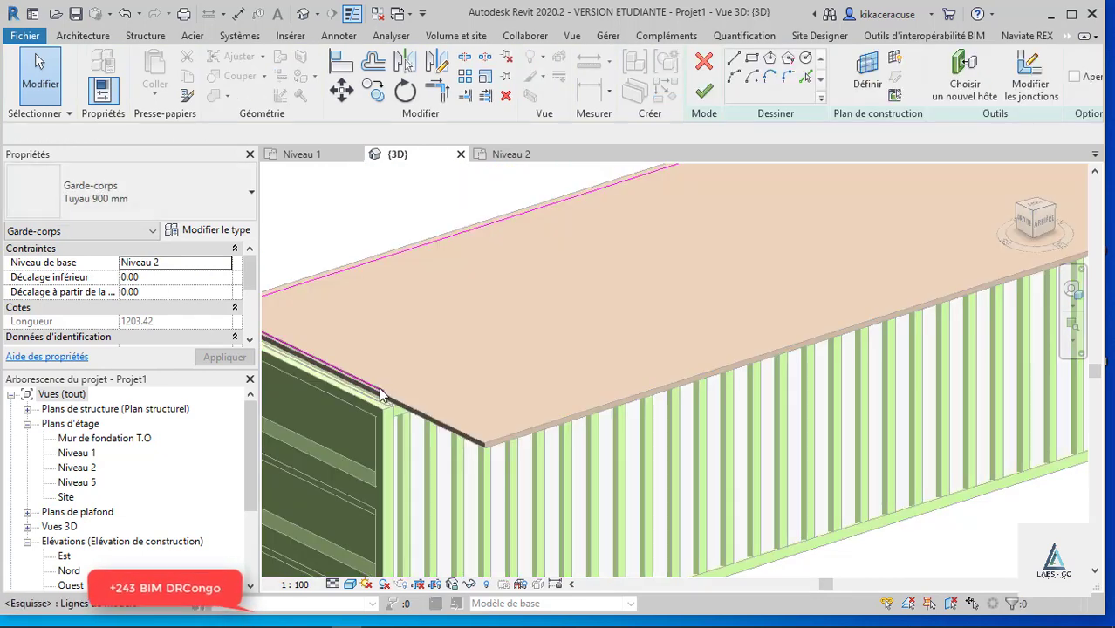
{"action": "left_click", "coordinate": [380, 392]}
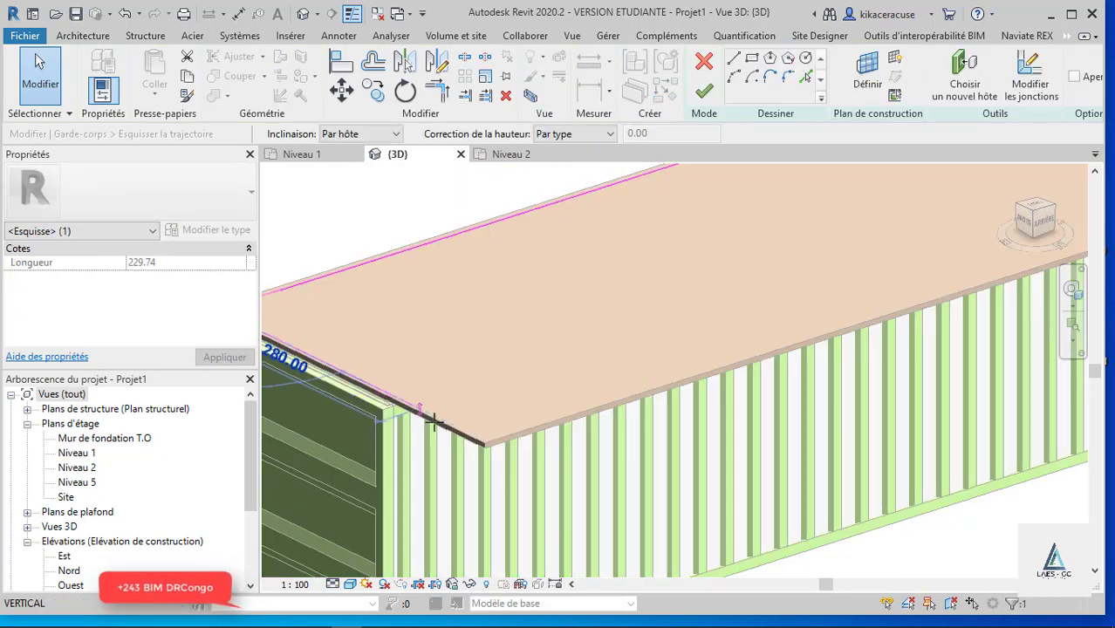
{"action": "left_click_drag", "start_coordinate": [474, 438], "coordinate": [484, 441]}
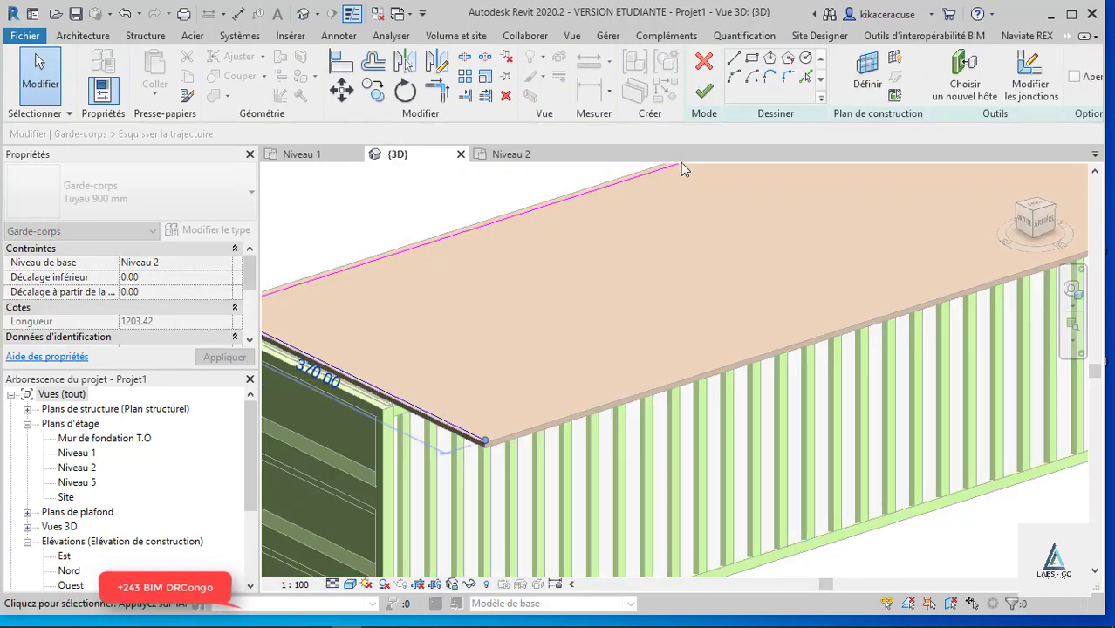
{"action": "left_click", "coordinate": [682, 166]}
{"action": "left_click", "coordinate": [704, 91]}
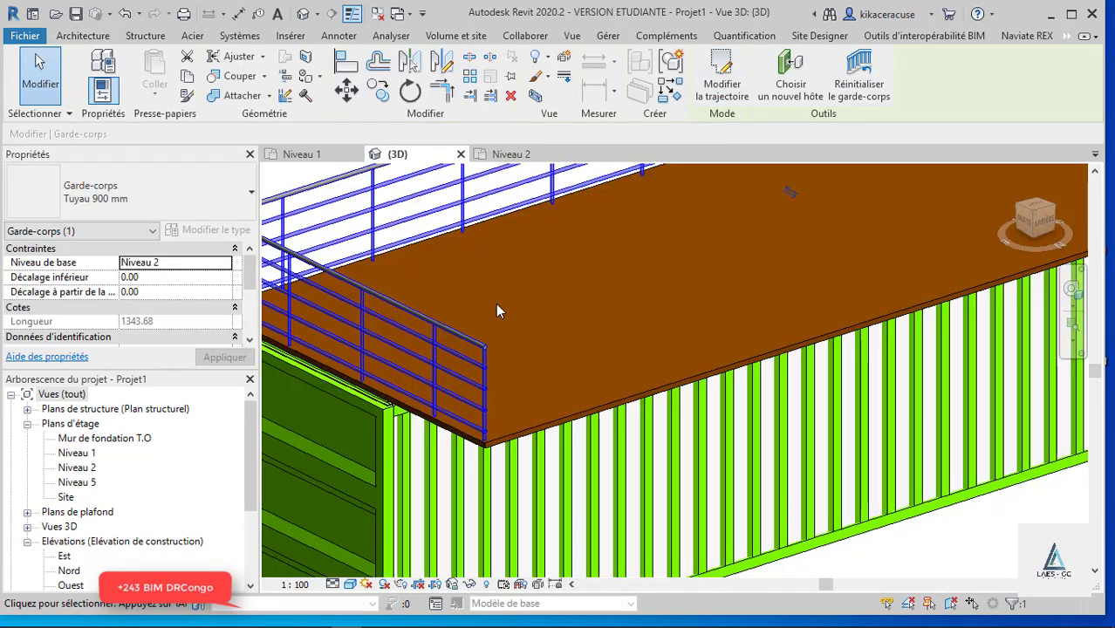
- Deselect the railing and orbit around the container to inspect the model
{"action": "key", "text": "Escape"}
{"action": "scroll", "coordinate": [530, 338], "scroll_direction": "down", "scroll_amount": 5}
{"action": "mouse_move", "coordinate": [529, 339]}
{"action": "middle_mouse_down", "text": "shift"}
{"action": "mouse_move", "coordinate": [740, 274]}
{"action": "mouse_move", "coordinate": [831, 306]}
{"action": "mouse_move", "coordinate": [721, 277]}
{"action": "middle_mouse_up", "text": "shift"}
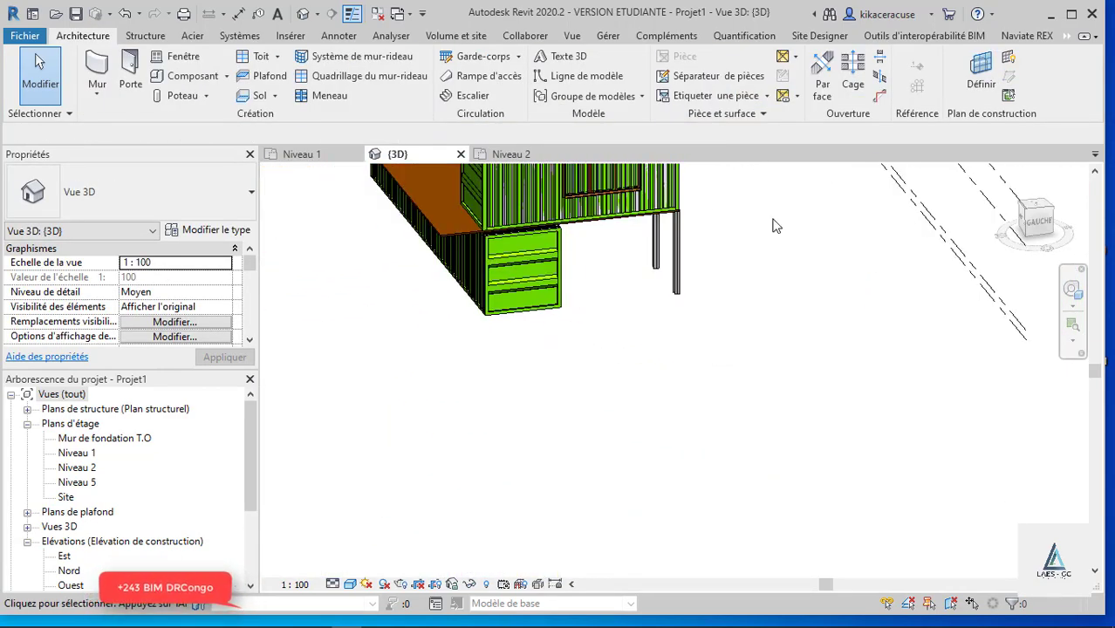
- Edit the 5 cm floor boundary: lengthen the top line left and shorten the stair-side vertical line
{"action": "left_click", "coordinate": [518, 157]}
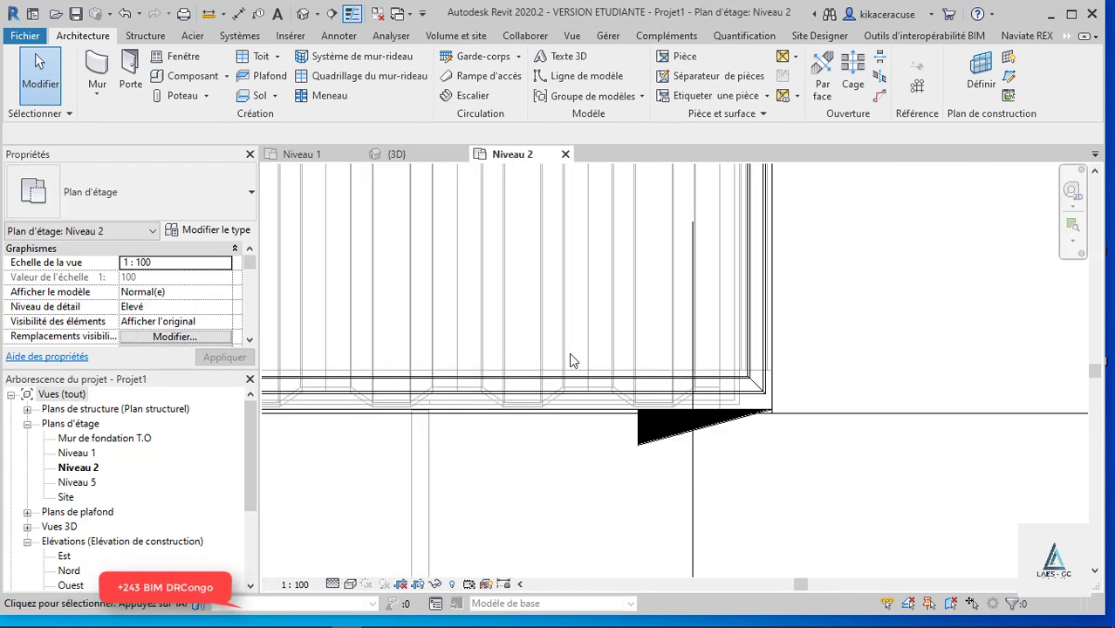
{"action": "scroll", "coordinate": [801, 435], "scroll_direction": "down", "scroll_amount": 3}
{"action": "scroll", "coordinate": [801, 436], "scroll_direction": "down", "scroll_amount": 2}
{"action": "scroll", "coordinate": [757, 279], "scroll_direction": "down", "scroll_amount": 2}
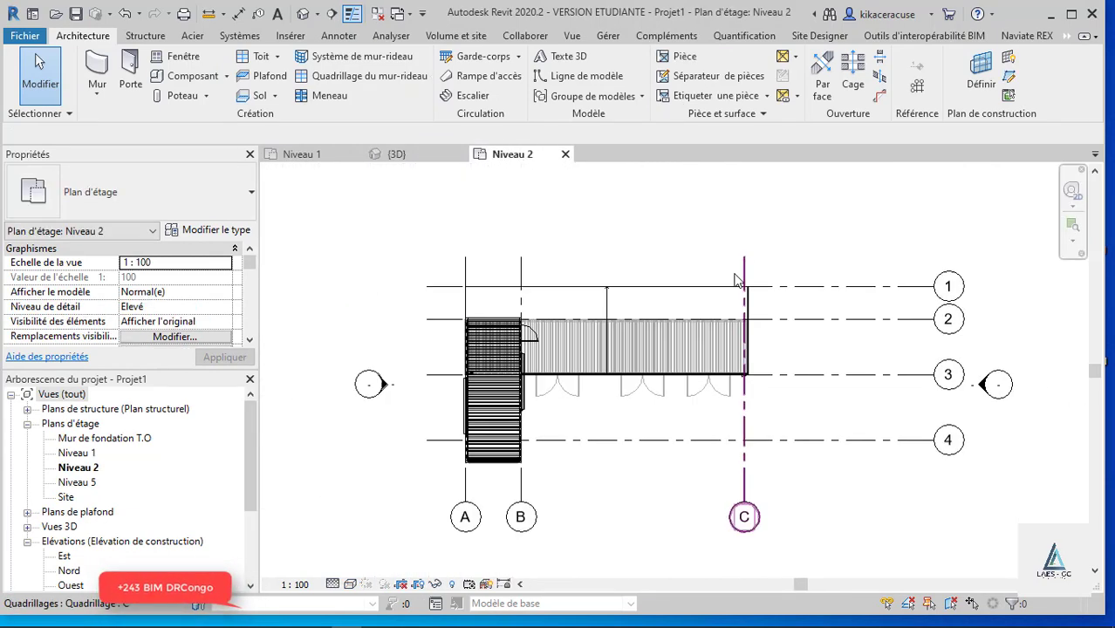
{"action": "middle_click_drag", "start_coordinate": [742, 279], "coordinate": [820, 266]}
{"action": "scroll", "coordinate": [590, 322], "scroll_direction": "up", "scroll_amount": 5}
{"action": "middle_click_drag", "start_coordinate": [556, 167], "coordinate": [637, 171]}
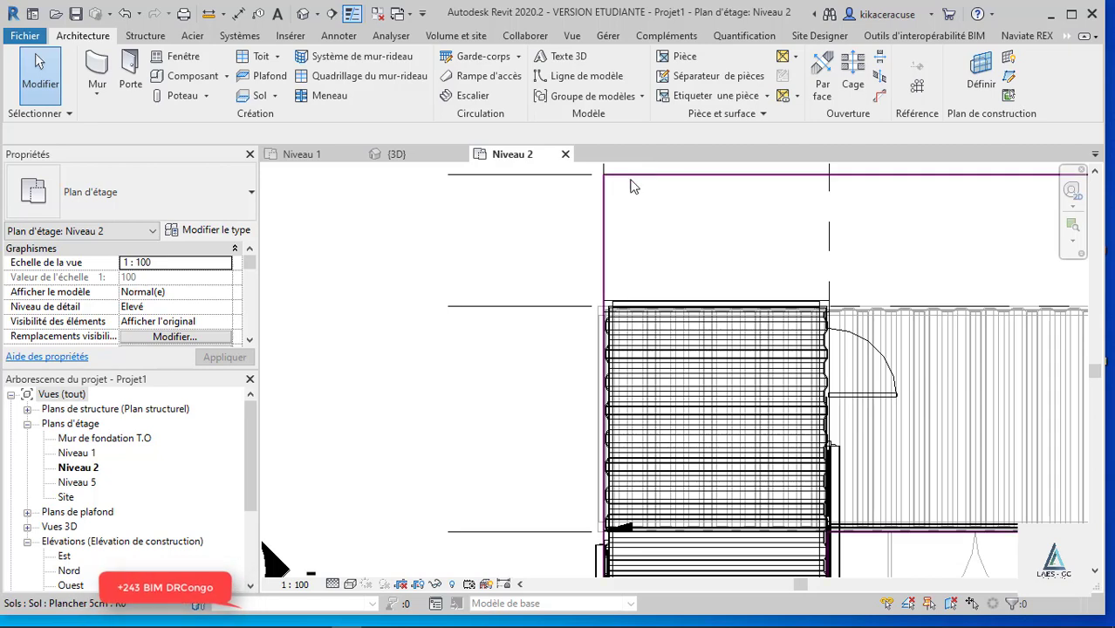
{"action": "left_click", "coordinate": [636, 177]}
{"action": "left_click", "coordinate": [712, 75]}
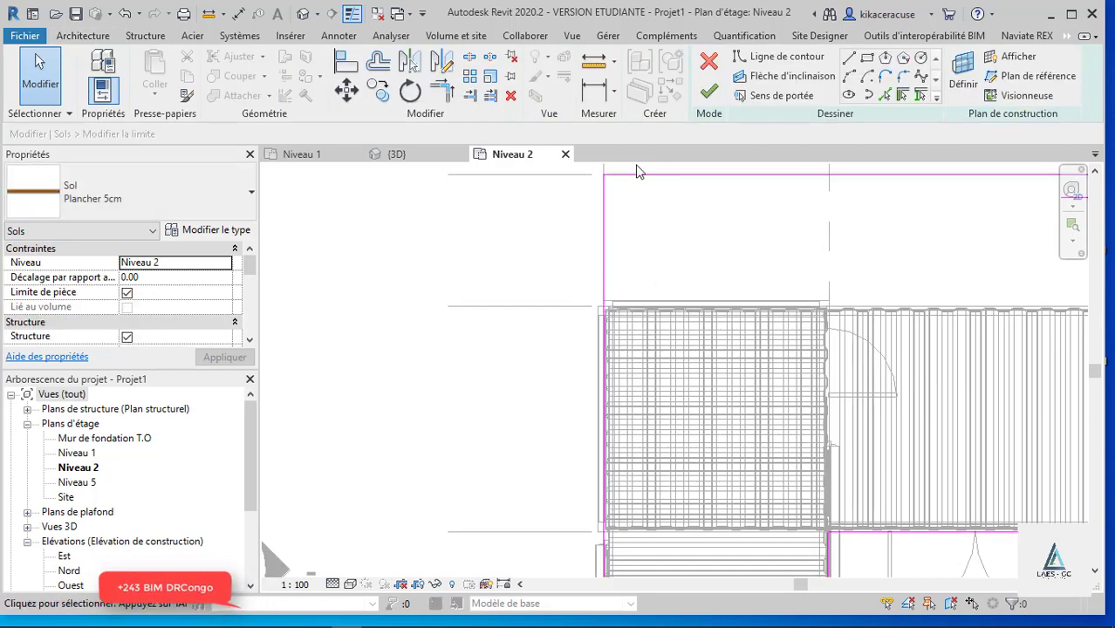
{"action": "left_click", "coordinate": [603, 175]}
{"action": "left_click_drag", "start_coordinate": [469, 176], "coordinate": [448, 174]}
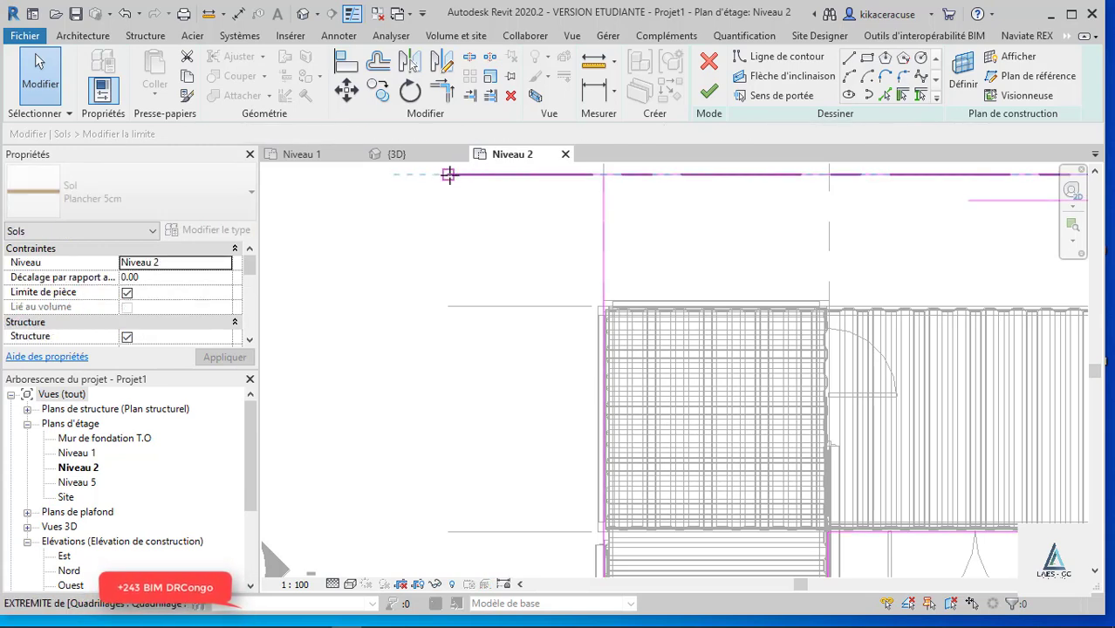
{"action": "left_click", "coordinate": [603, 251]}
{"action": "left_click", "coordinate": [604, 253]}
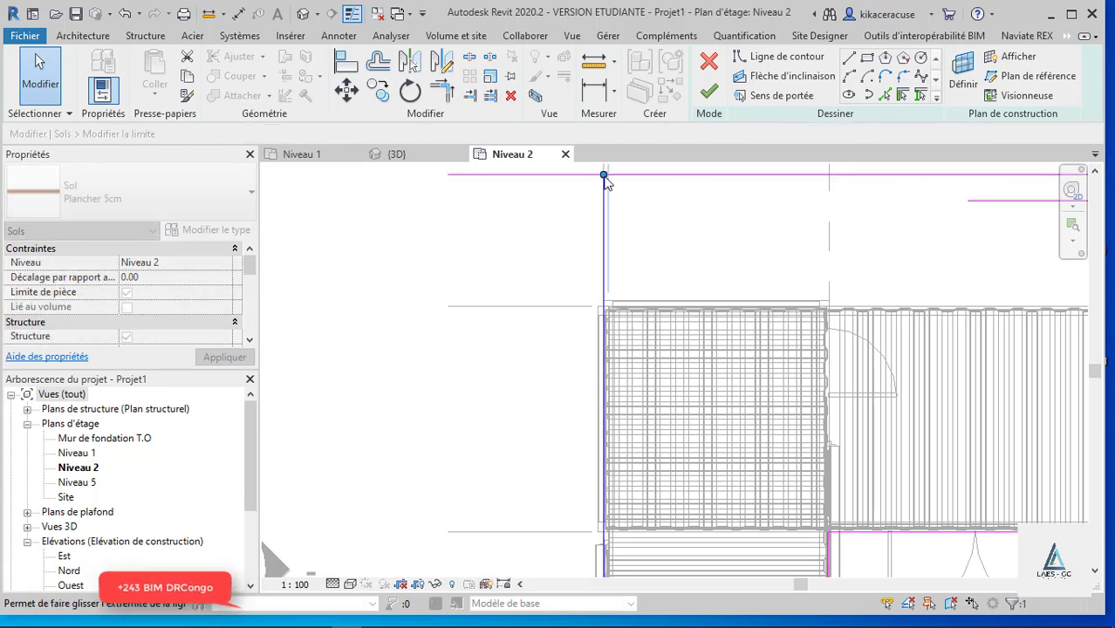
{"action": "left_click_drag", "start_coordinate": [604, 177], "coordinate": [604, 305]}
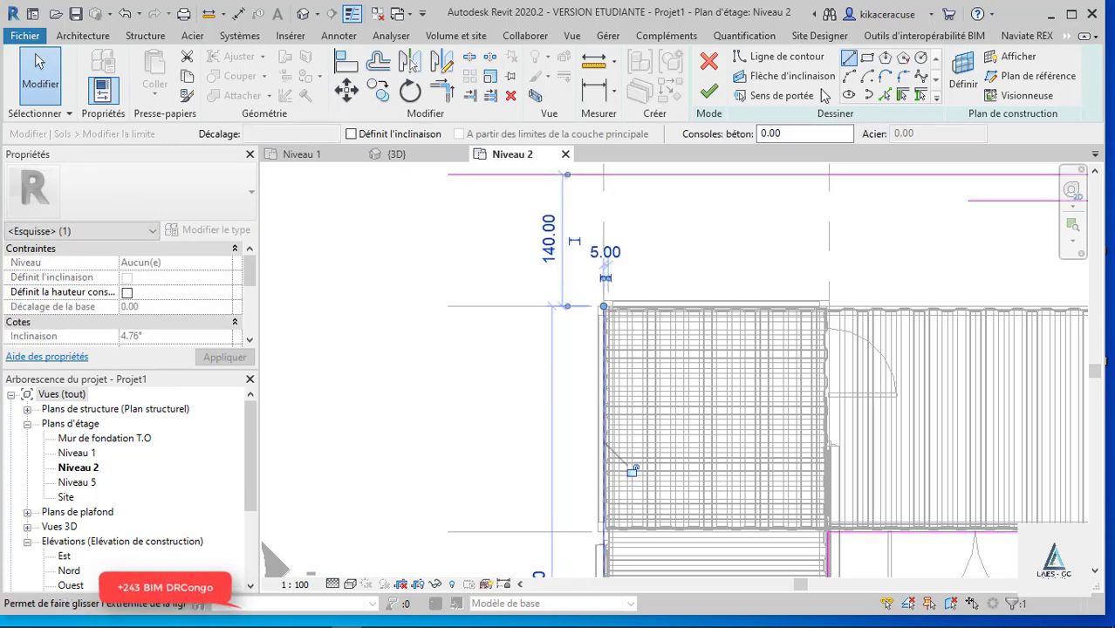
- Draw new boundary lines closing the added area above the stair and finish the edit
{"action": "left_click", "coordinate": [787, 56]}
{"action": "left_click", "coordinate": [603, 305]}
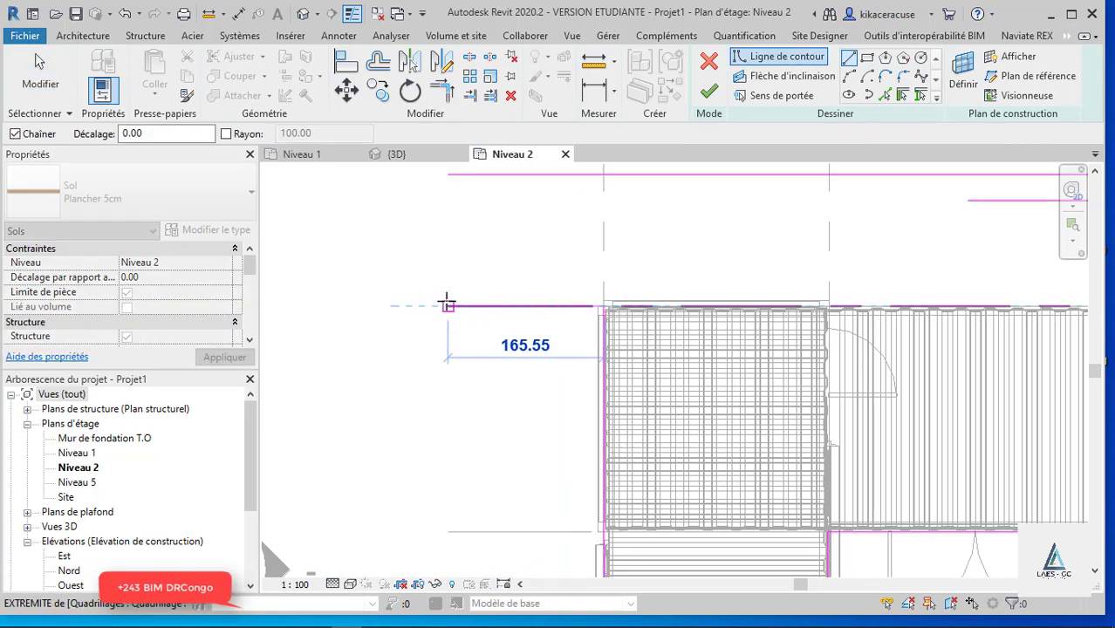
{"action": "left_click", "coordinate": [447, 306]}
{"action": "left_click", "coordinate": [448, 174]}
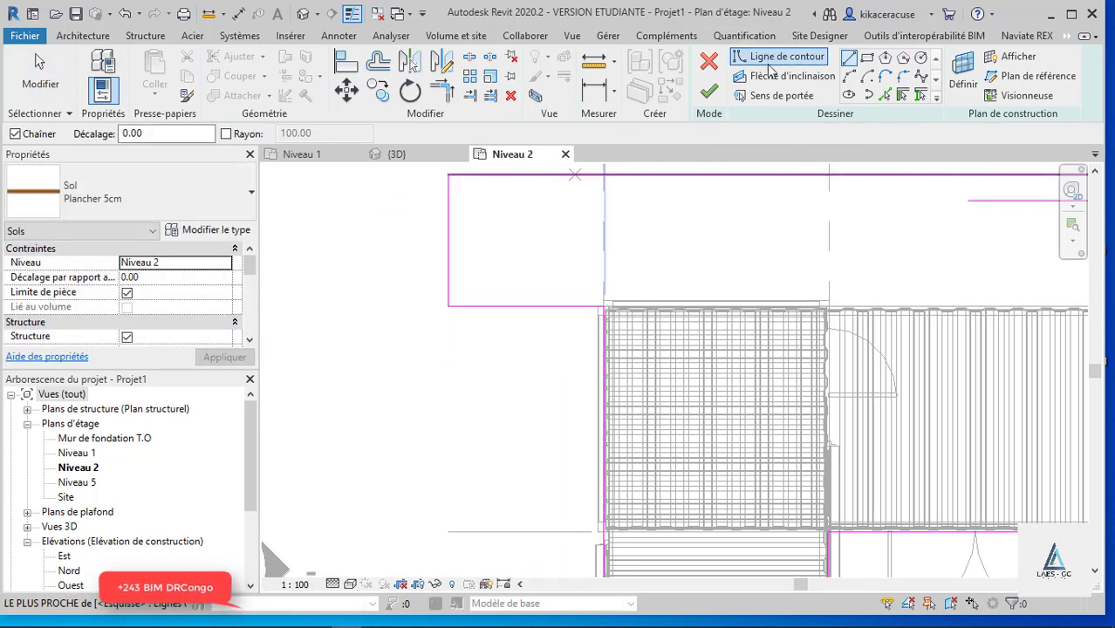
{"action": "left_click", "coordinate": [721, 99]}
{"action": "scroll", "coordinate": [787, 394], "scroll_direction": "down", "scroll_amount": 2}
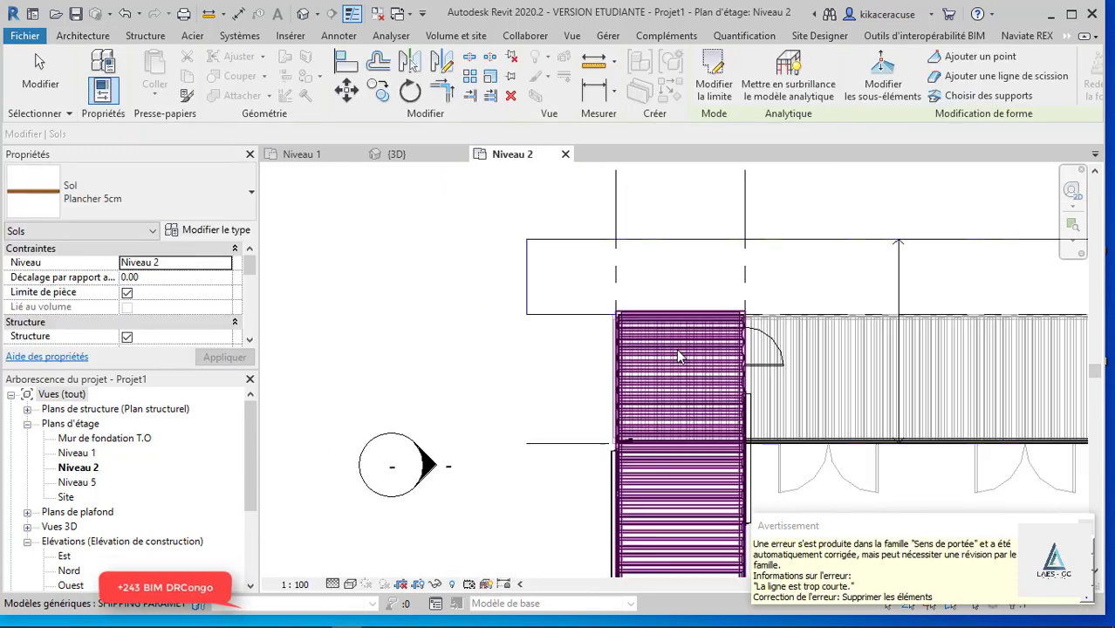
{"action": "scroll", "coordinate": [1095, 460], "scroll_direction": "down", "scroll_amount": 2}
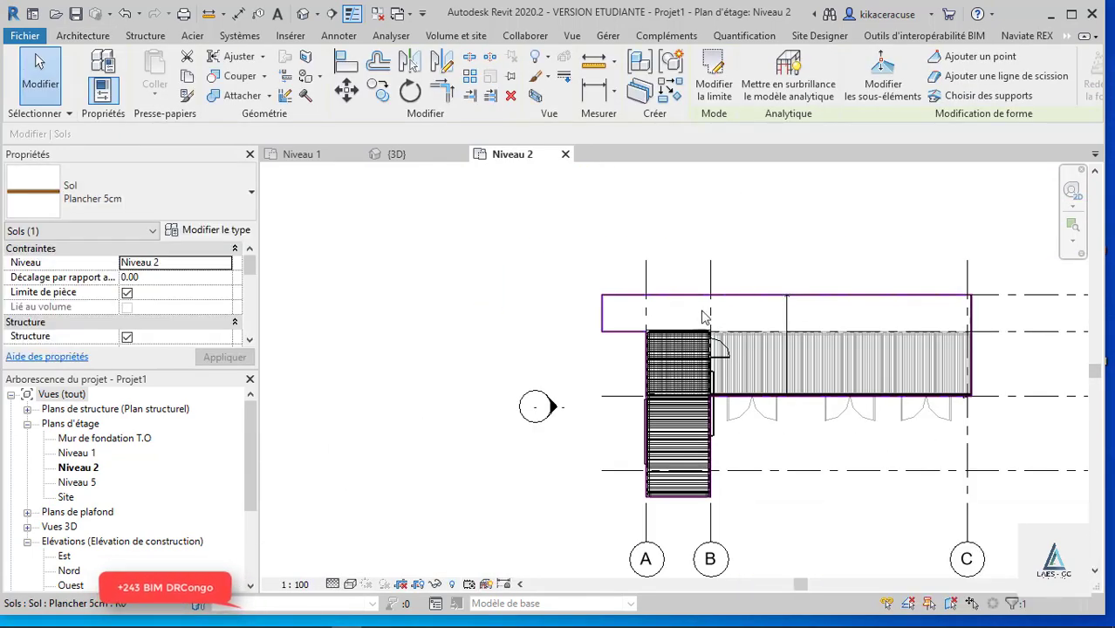
{"action": "scroll", "coordinate": [698, 318], "scroll_direction": "up", "scroll_amount": 2}
- Start a stair with base Niveau 1 and top Niveau 2, then cancel this first attempt
{"action": "left_click", "coordinate": [94, 39]}
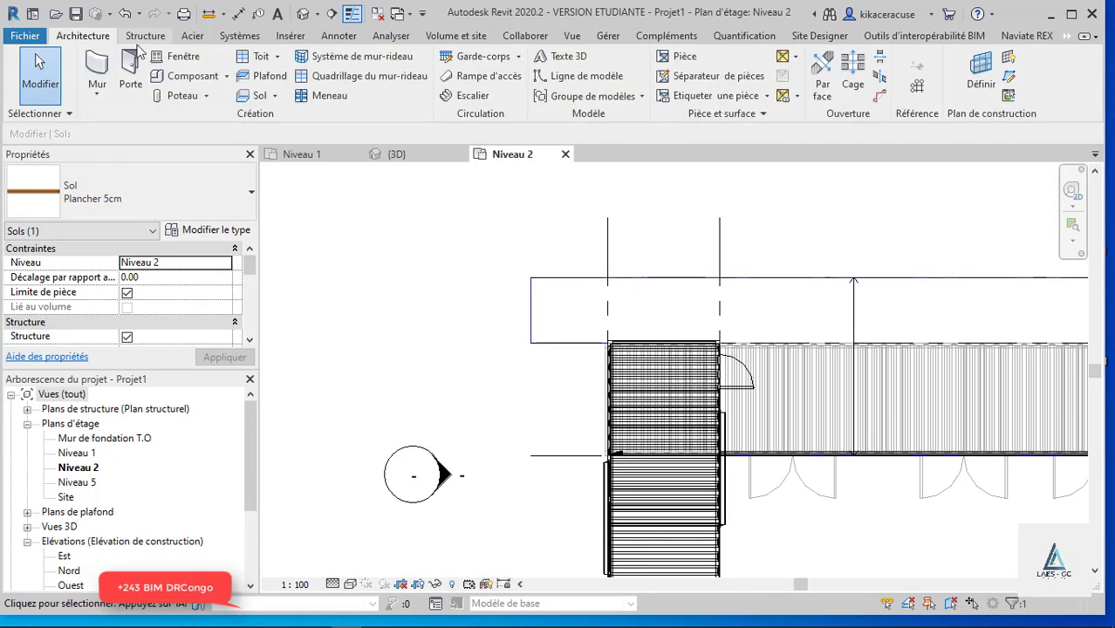
{"action": "left_click", "coordinate": [485, 97]}
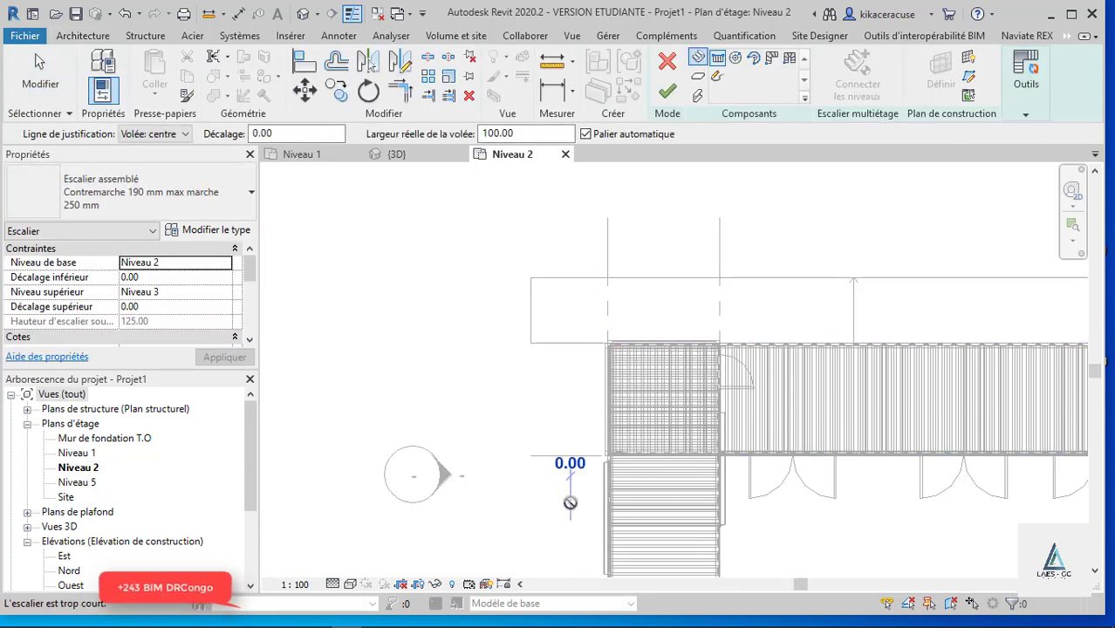
{"action": "left_click", "coordinate": [570, 528]}
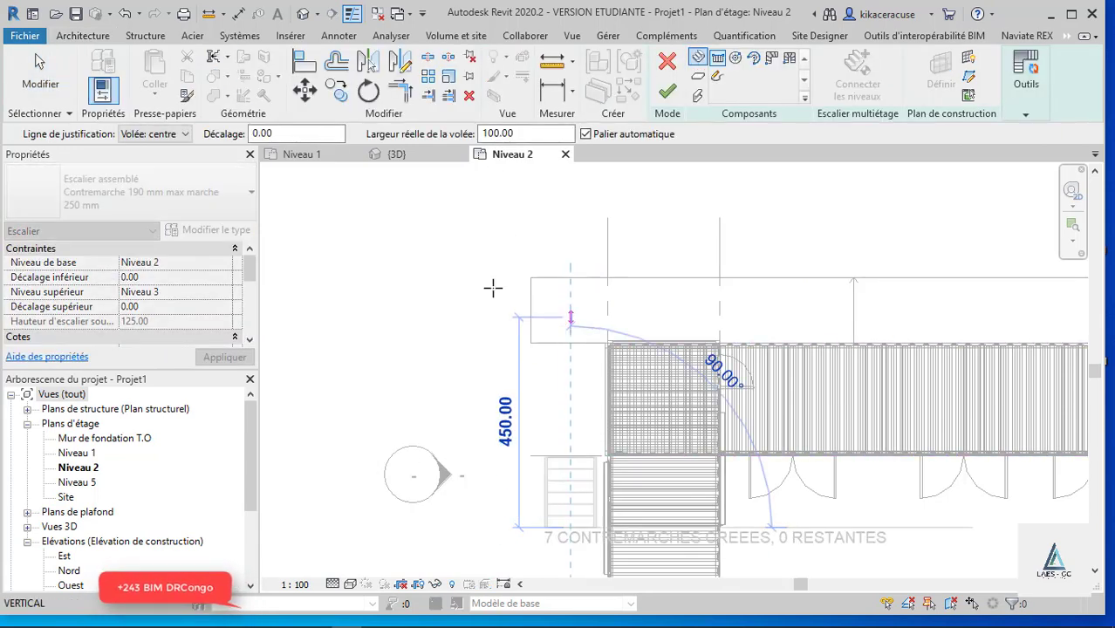
{"action": "key", "text": "Escape"}
{"action": "key", "text": "Escape"}
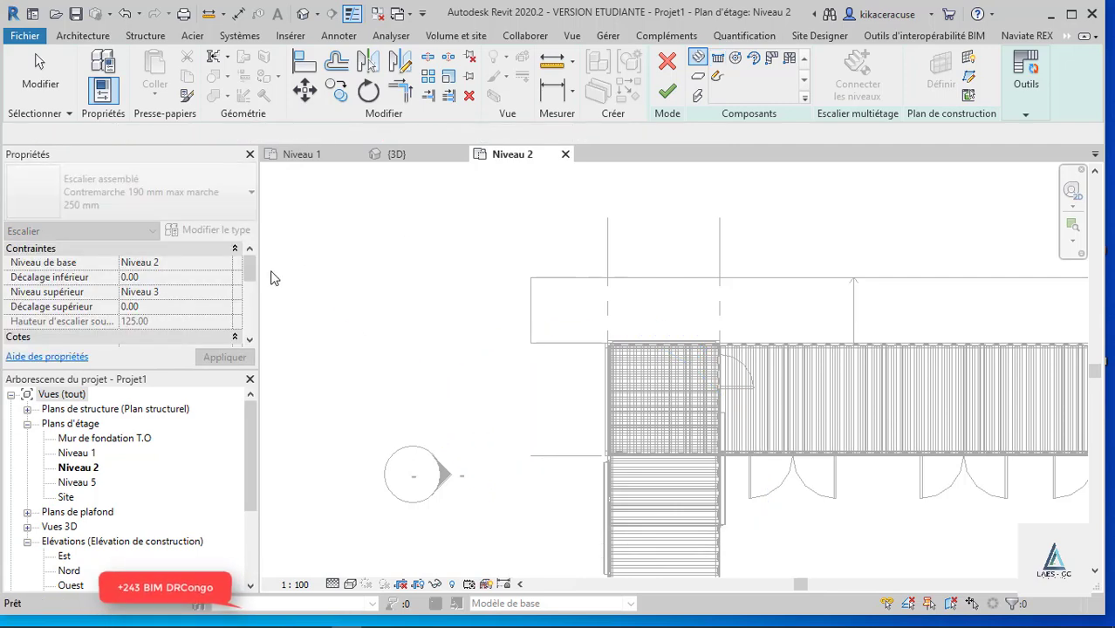
{"action": "left_click", "coordinate": [229, 270]}
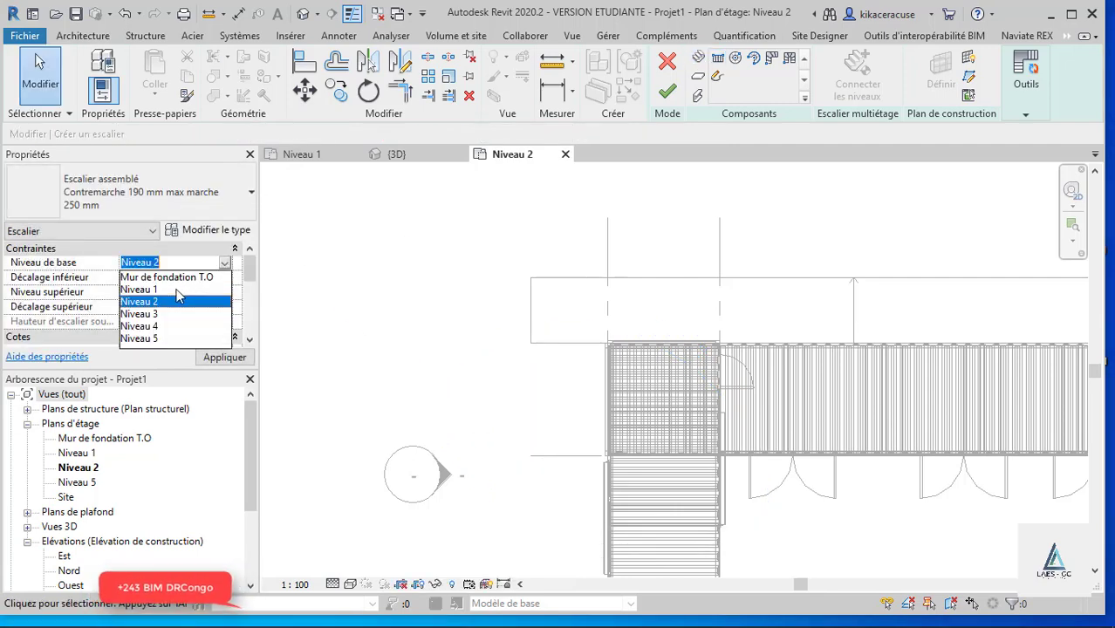
{"action": "left_click", "coordinate": [166, 292]}
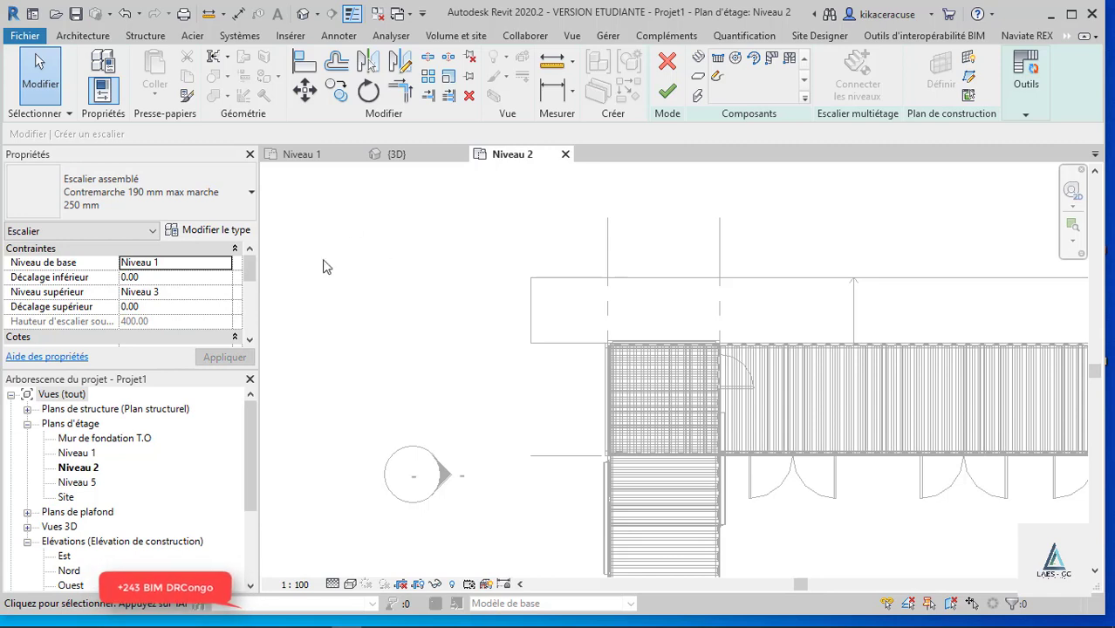
{"action": "left_click", "coordinate": [223, 293]}
{"action": "left_click", "coordinate": [224, 292]}
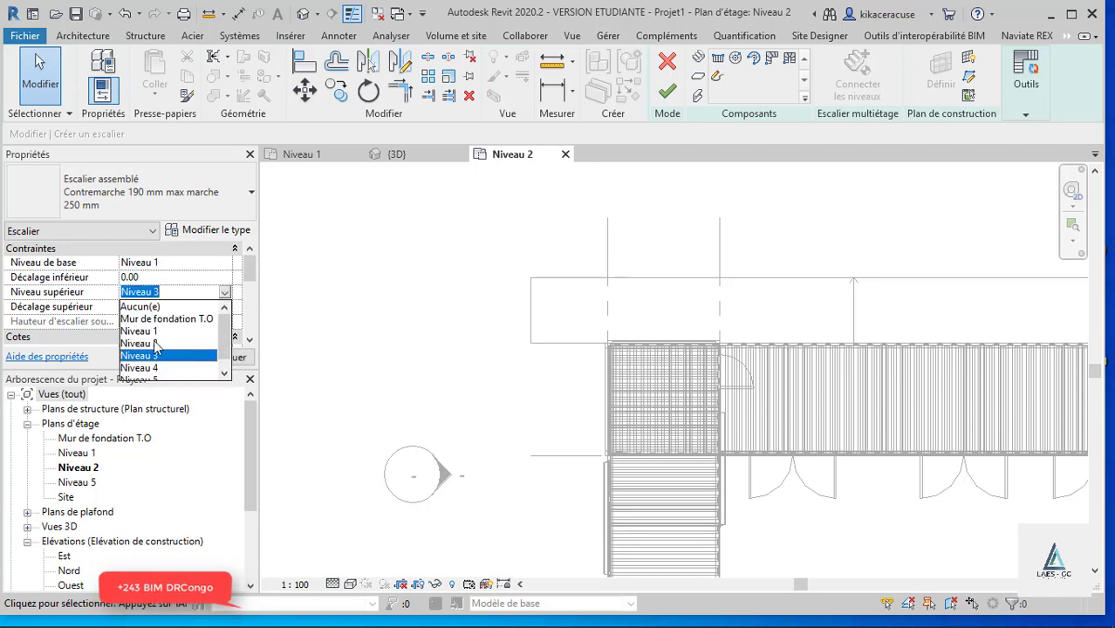
{"action": "left_click", "coordinate": [157, 348]}
{"action": "scroll", "coordinate": [506, 262], "scroll_direction": "down", "scroll_amount": 1}
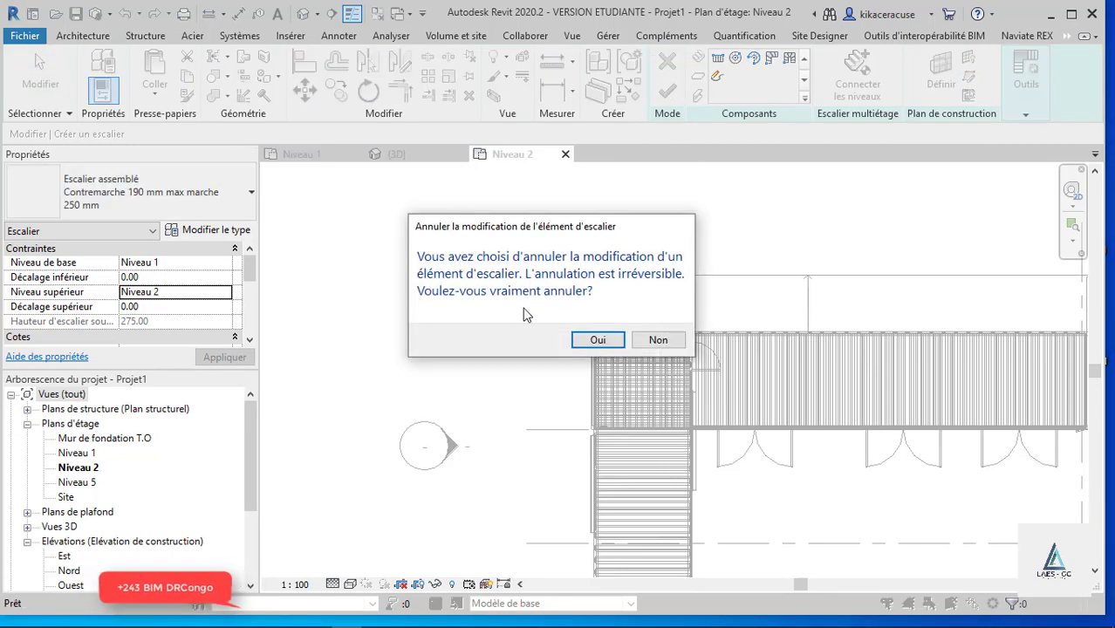
{"action": "left_click", "coordinate": [596, 340]}
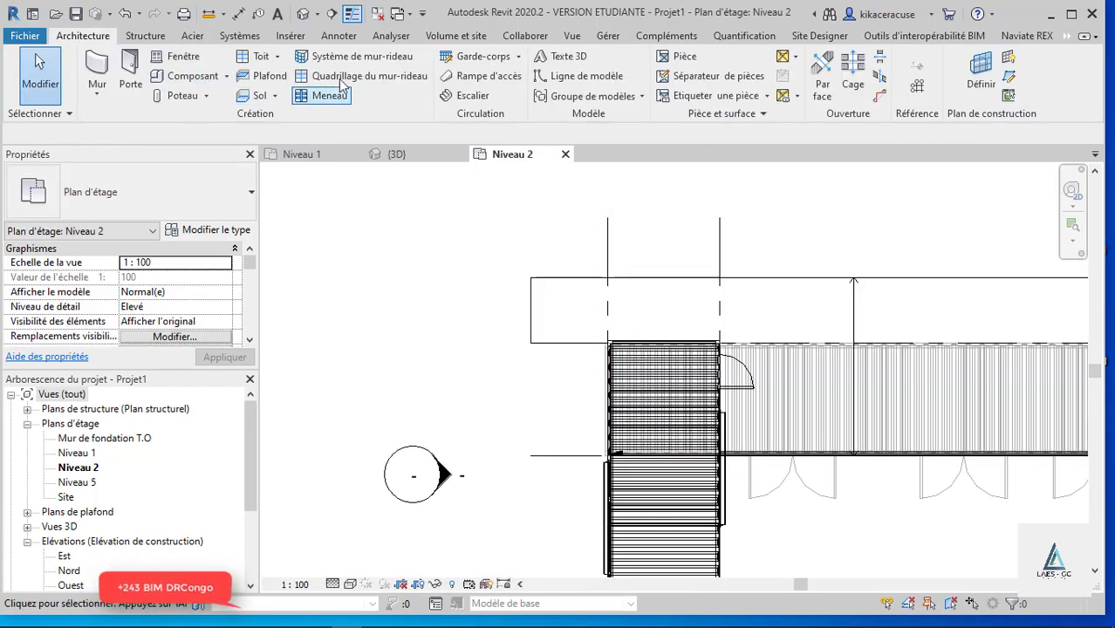
- Draw a straight stair run from Niveau 1 to Niveau 2 beside the deck and finish it
{"action": "left_click", "coordinate": [451, 97]}
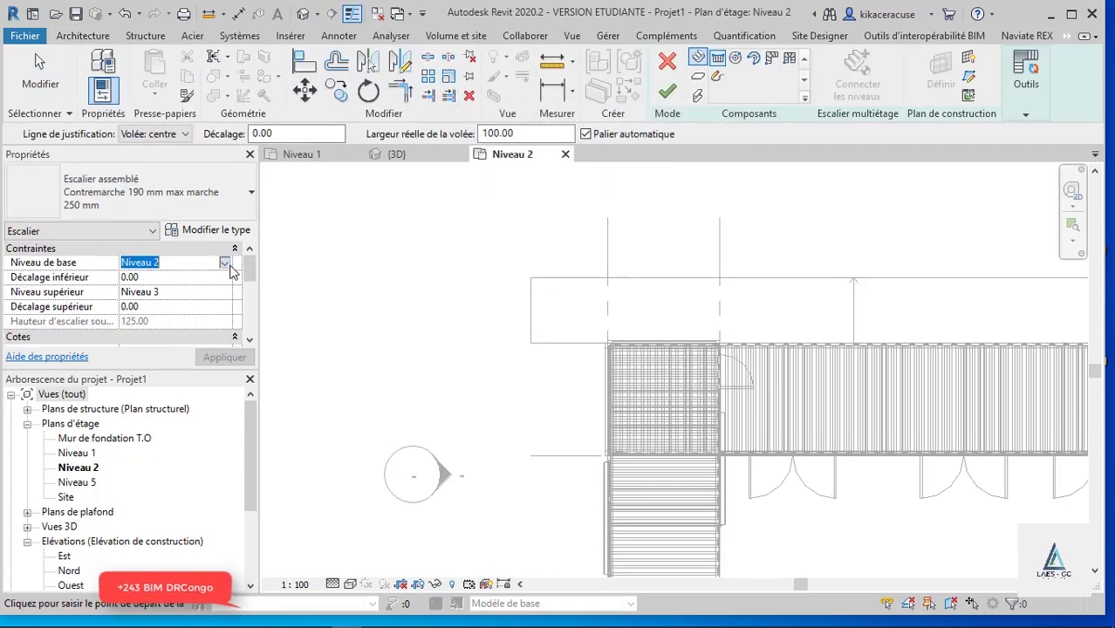
{"action": "left_click", "coordinate": [225, 262]}
{"action": "left_click", "coordinate": [166, 291]}
{"action": "left_click", "coordinate": [224, 293]}
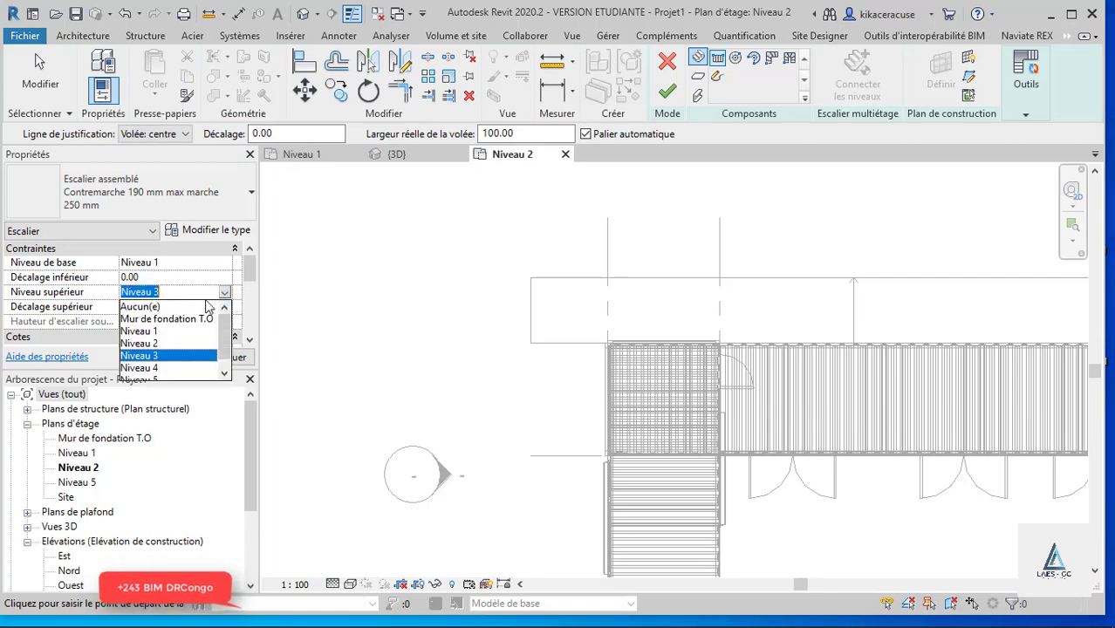
{"action": "left_click", "coordinate": [154, 343]}
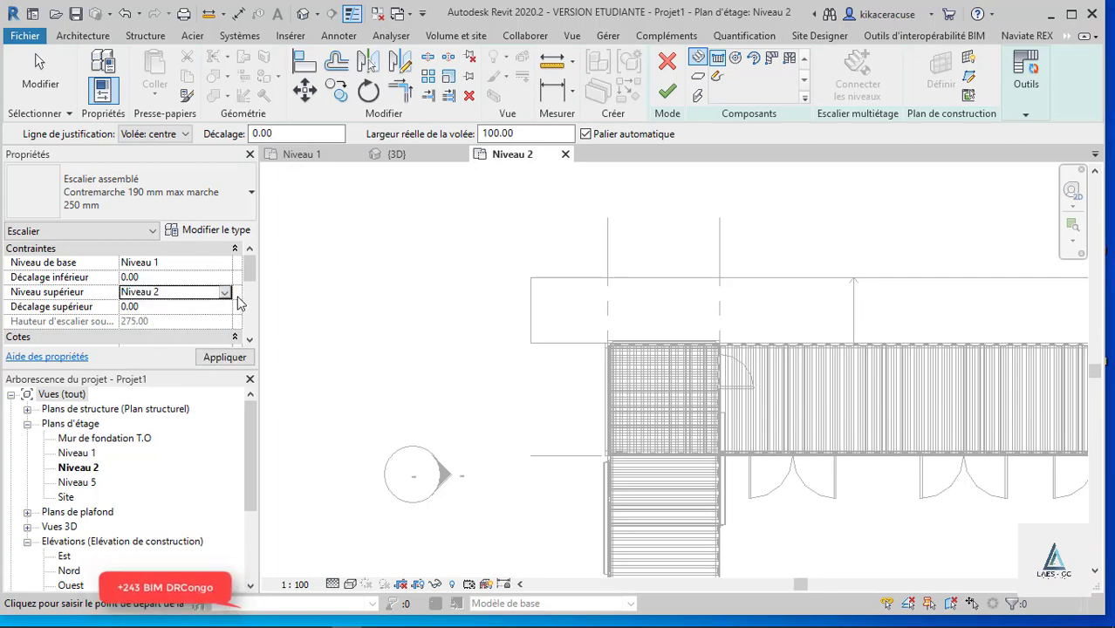
{"action": "left_click", "coordinate": [577, 512]}
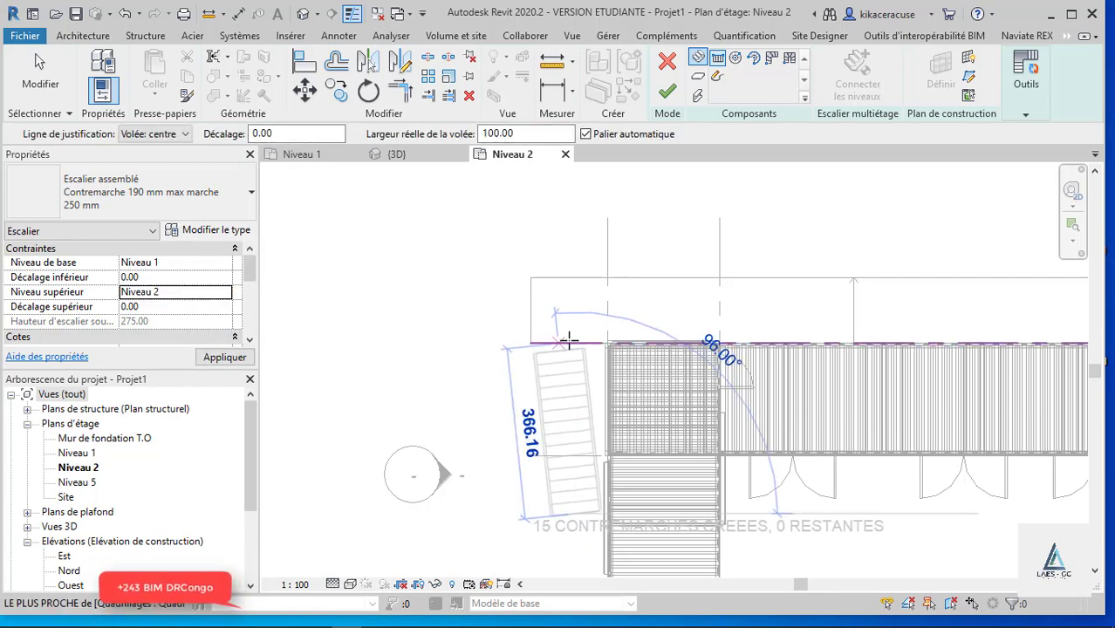
{"action": "left_click", "coordinate": [569, 332]}
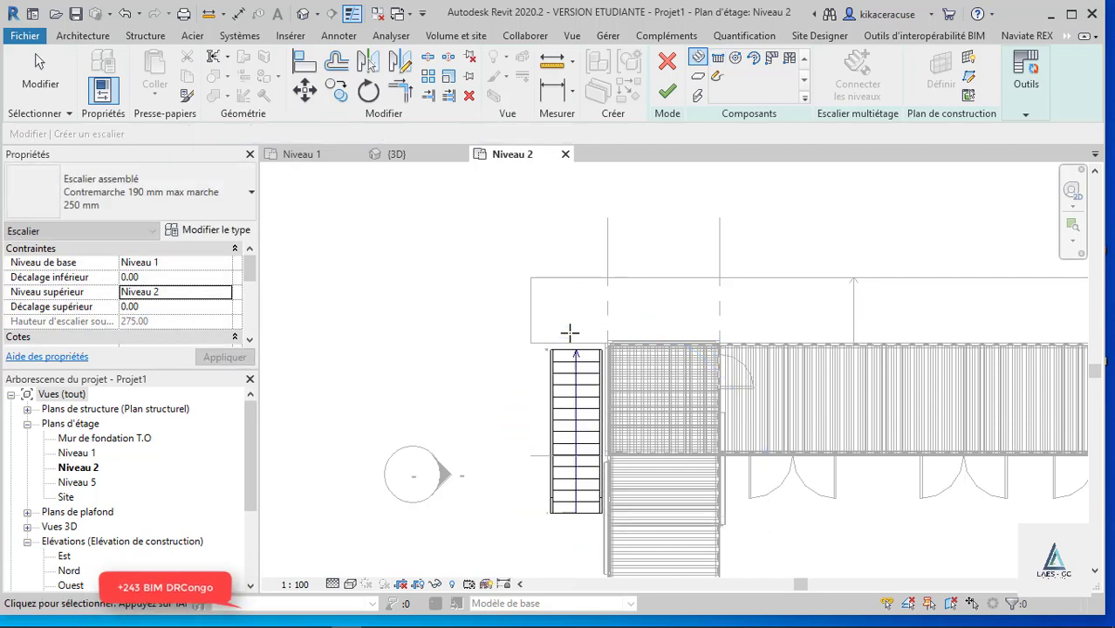
{"action": "left_click", "coordinate": [669, 94]}
{"action": "scroll", "coordinate": [590, 356], "scroll_direction": "up", "scroll_amount": 2}
{"action": "scroll", "coordinate": [590, 356], "scroll_direction": "up", "scroll_amount": 1}
- Nudge the new stair run up slightly and view it from the front in 3D
{"action": "left_click", "coordinate": [590, 356]}
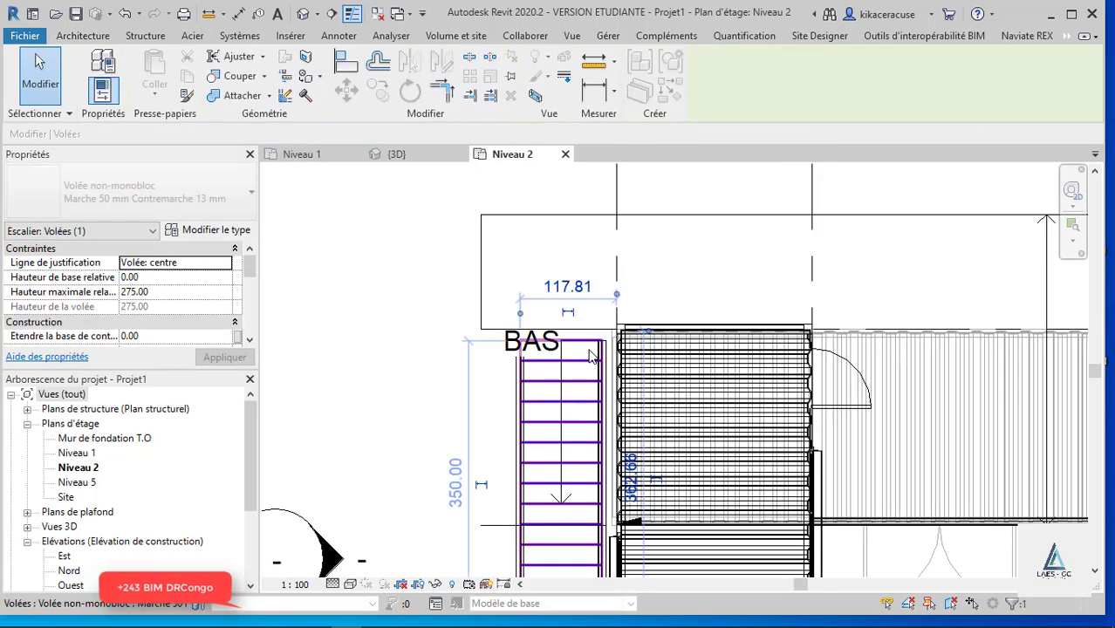
{"action": "key", "text": "Up"}
{"action": "key", "text": "Up"}
{"action": "key", "text": "Up"}
{"action": "key", "text": "Up"}
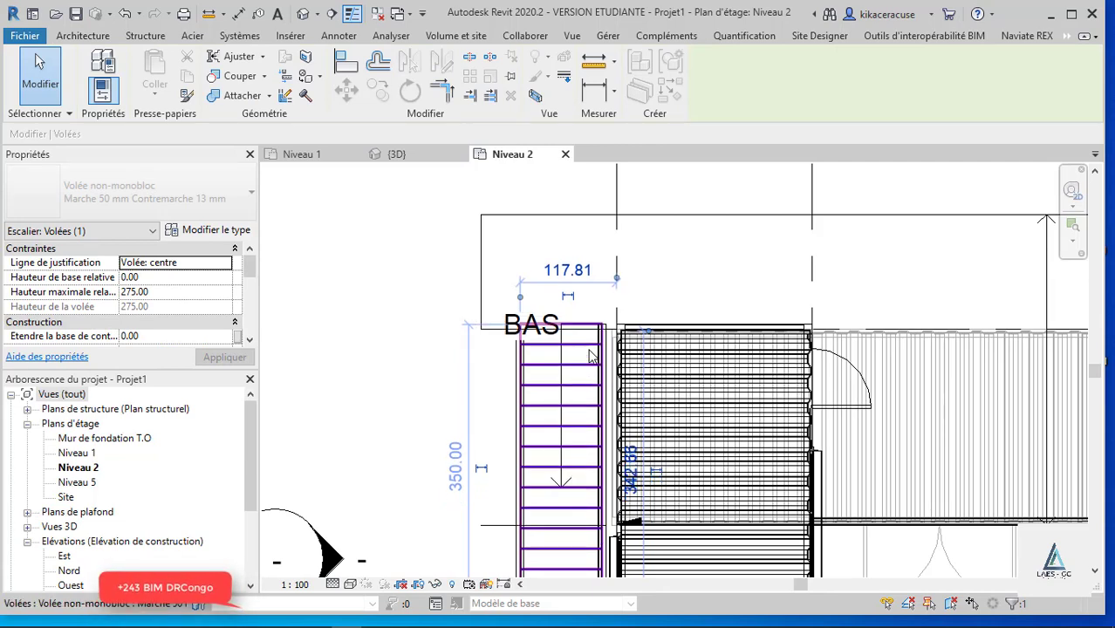
{"action": "left_click", "coordinate": [397, 154]}
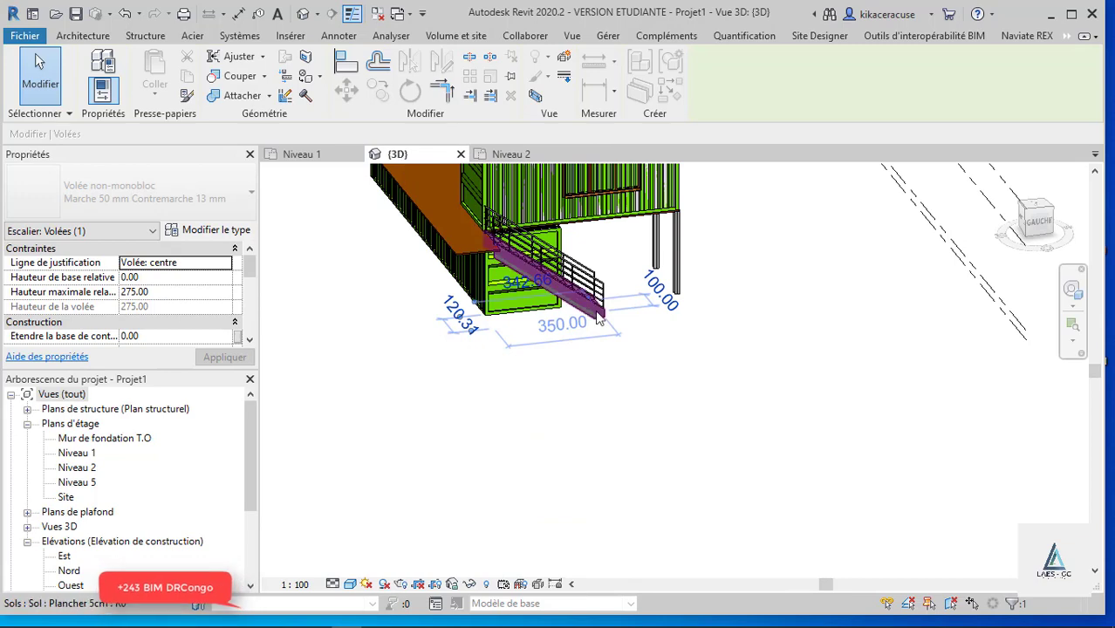
{"action": "middle_click_drag", "start_coordinate": [665, 277], "coordinate": [511, 218], "text": "shift"}
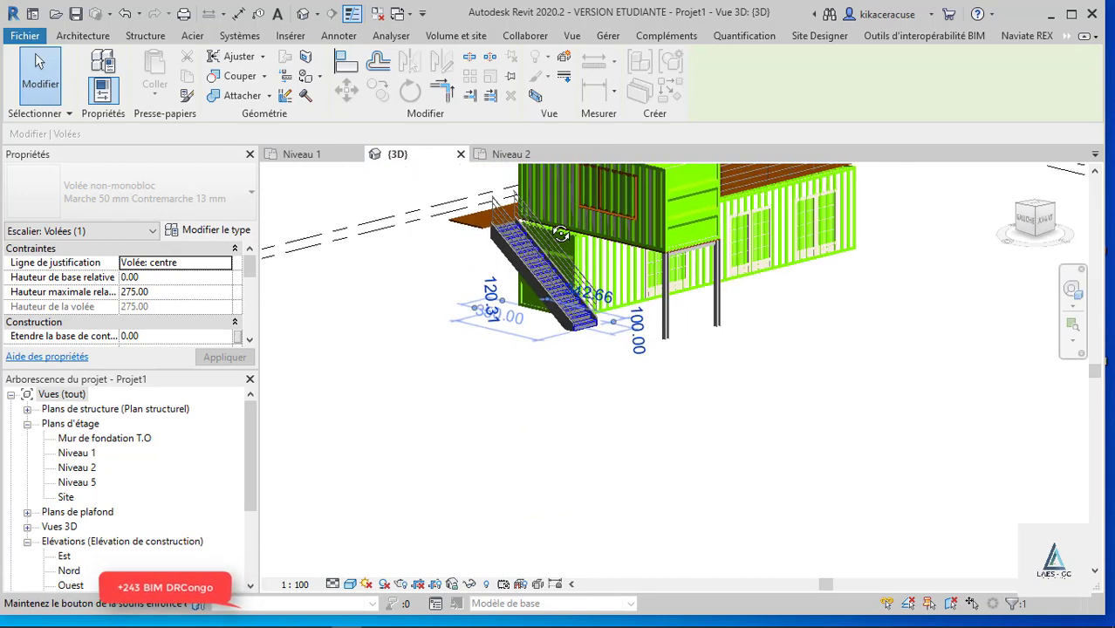
{"action": "scroll", "coordinate": [511, 218], "scroll_direction": "up", "scroll_amount": 4}
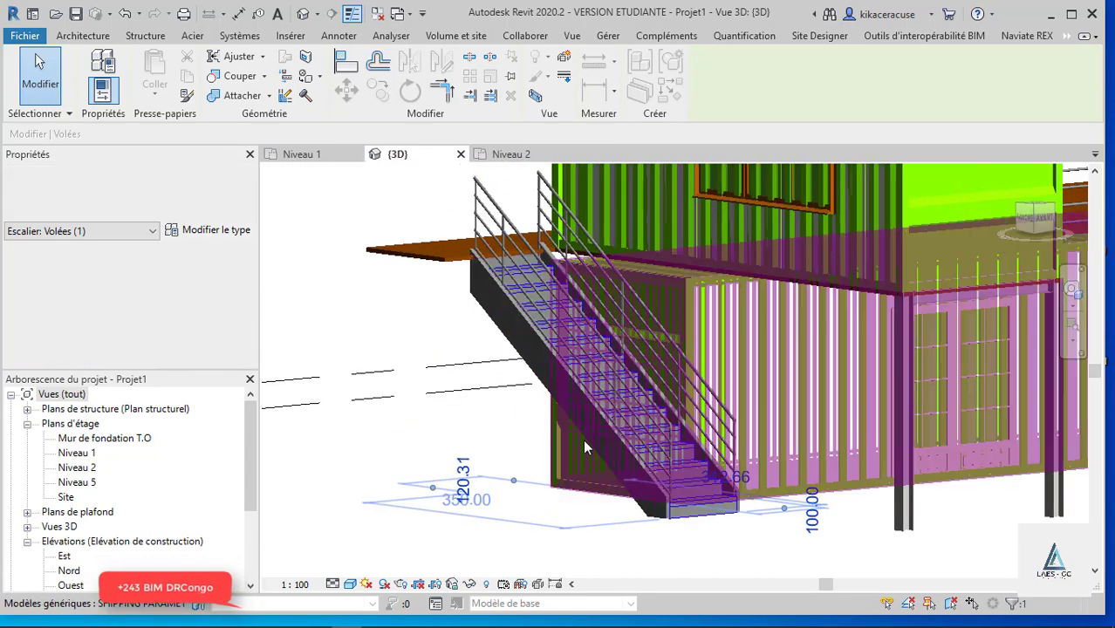
- Turn off Contremarche in the stair's run type so the treads are open
{"action": "left_click", "coordinate": [601, 422]}
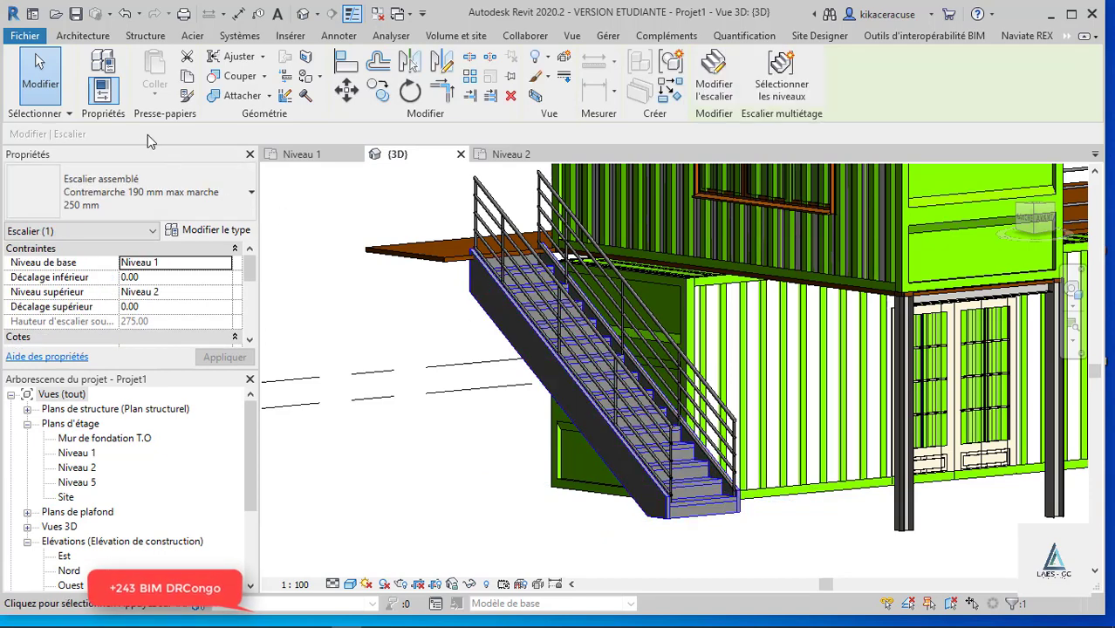
{"action": "left_click", "coordinate": [202, 230]}
{"action": "left_click", "coordinate": [503, 258]}
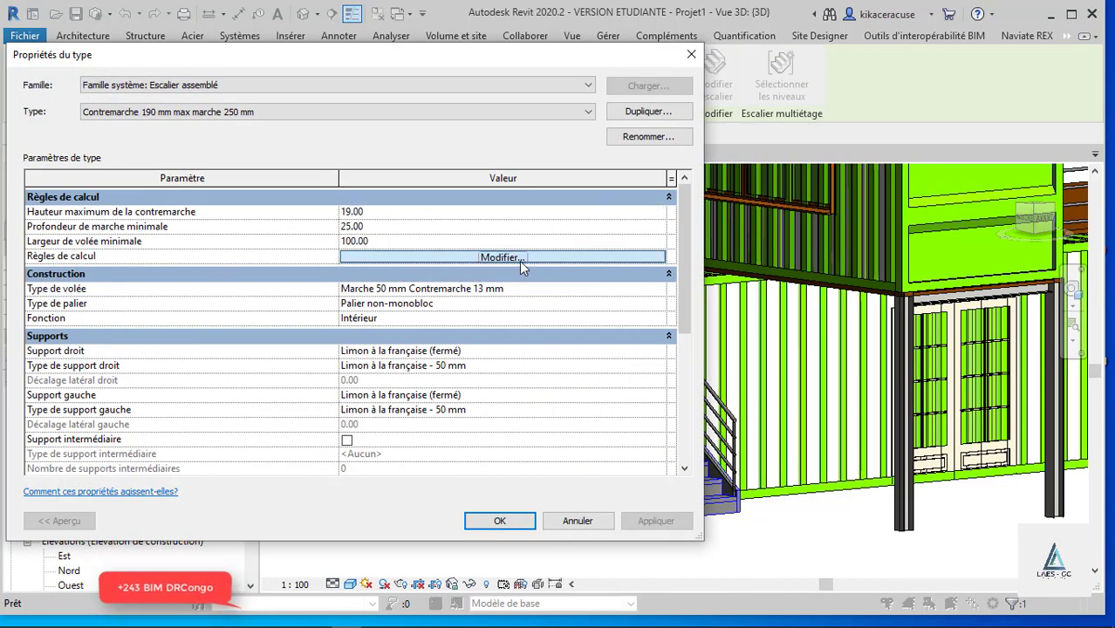
{"action": "left_click", "coordinate": [692, 55]}
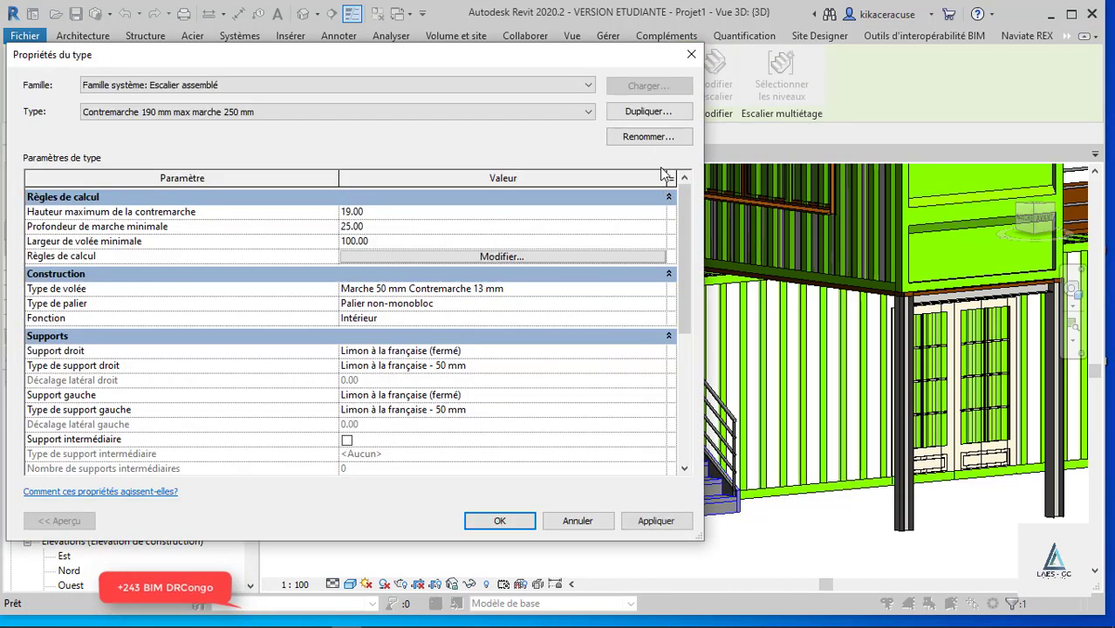
{"action": "left_click", "coordinate": [662, 289]}
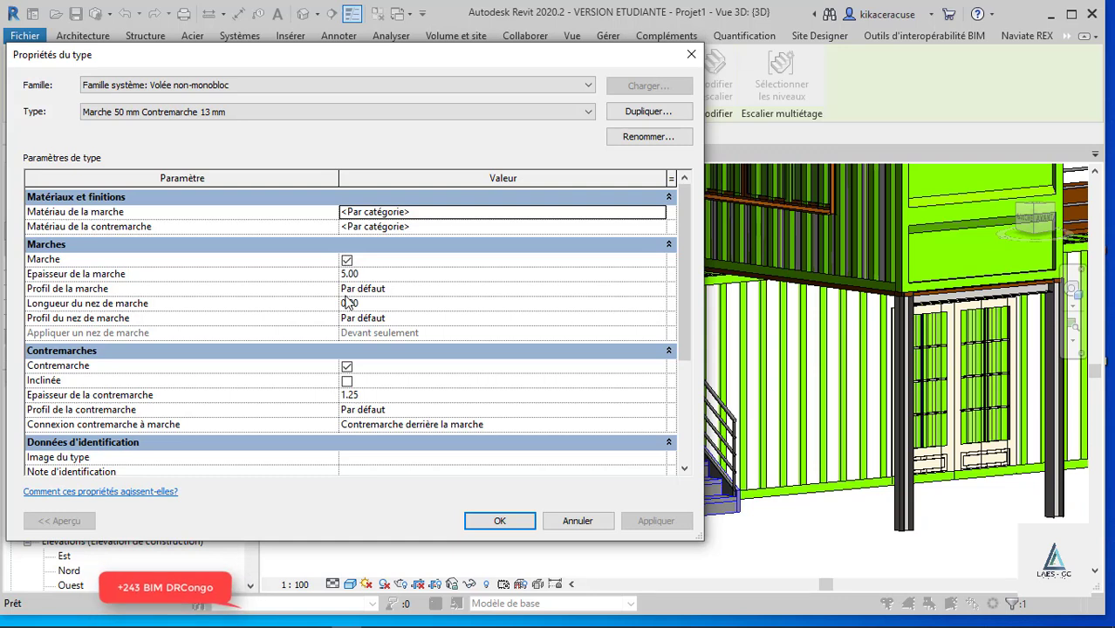
{"action": "left_click", "coordinate": [347, 367]}
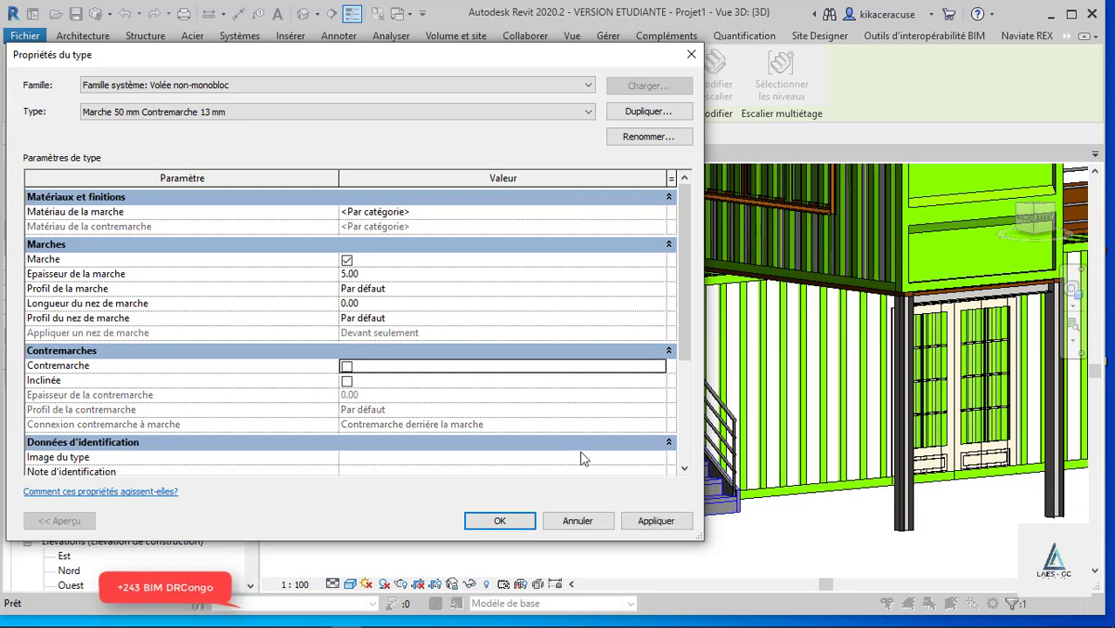
{"action": "left_click", "coordinate": [499, 521]}
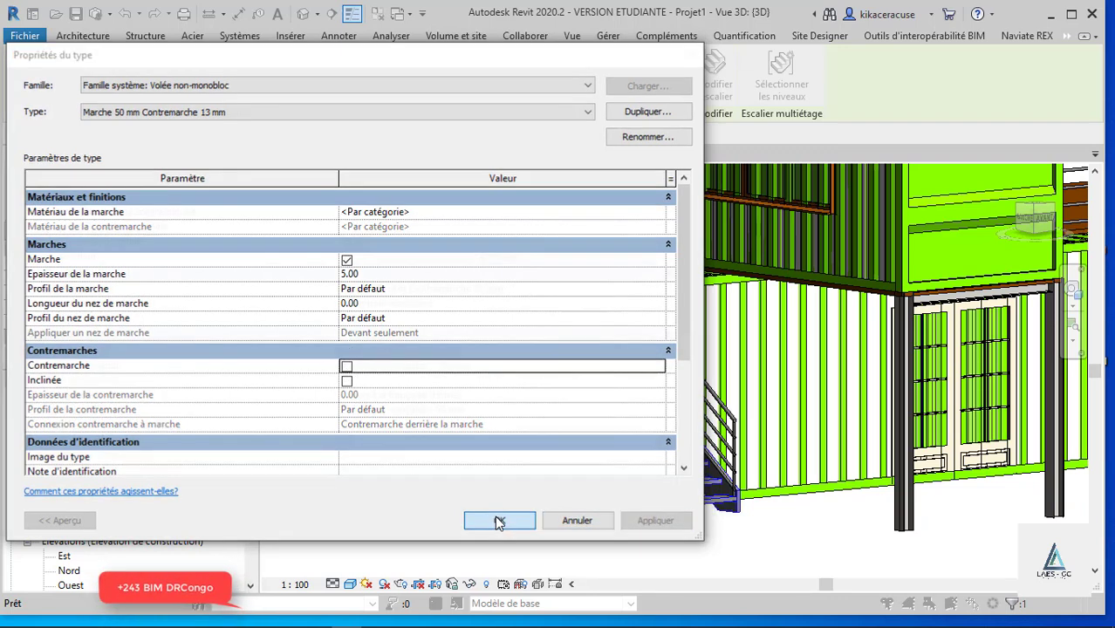
{"action": "left_click", "coordinate": [491, 524]}
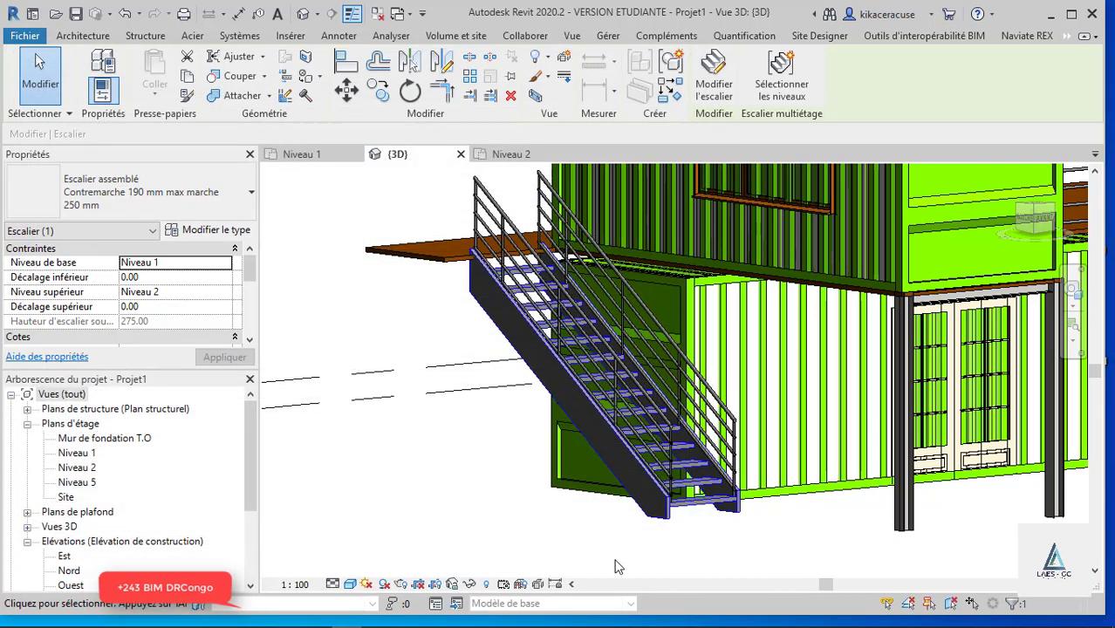
{"action": "key", "text": "Escape"}
- On the Niveau 2 plan, begin a railing path with its first segment from the deck corner
{"action": "scroll", "coordinate": [466, 260], "scroll_direction": "up", "scroll_amount": 3}
{"action": "scroll", "coordinate": [465, 260], "scroll_direction": "up", "scroll_amount": 2}
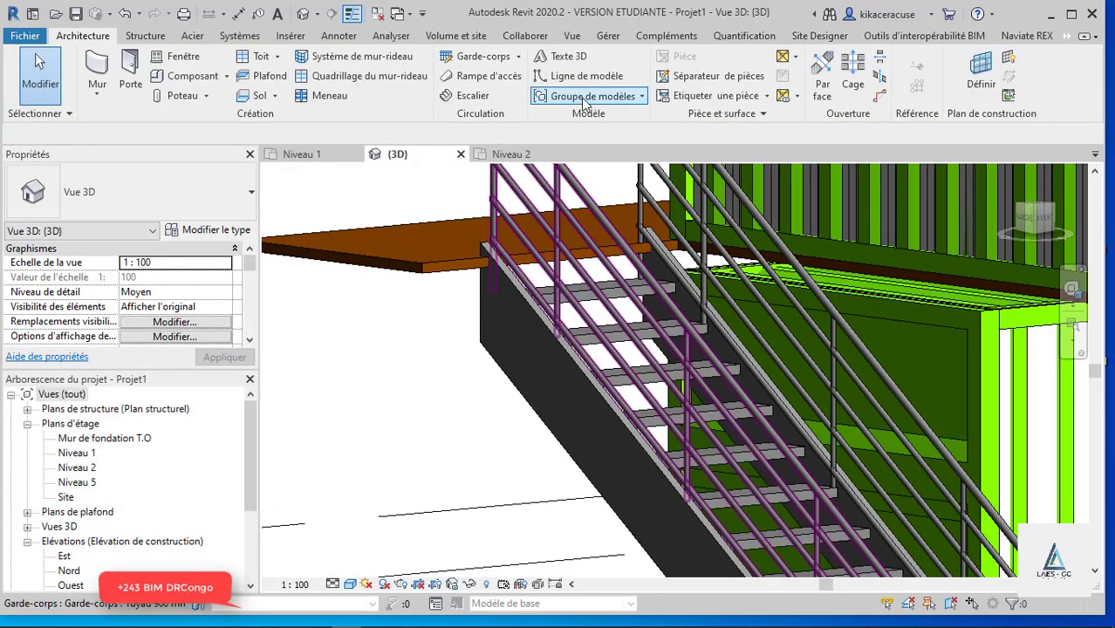
{"action": "left_click", "coordinate": [500, 155]}
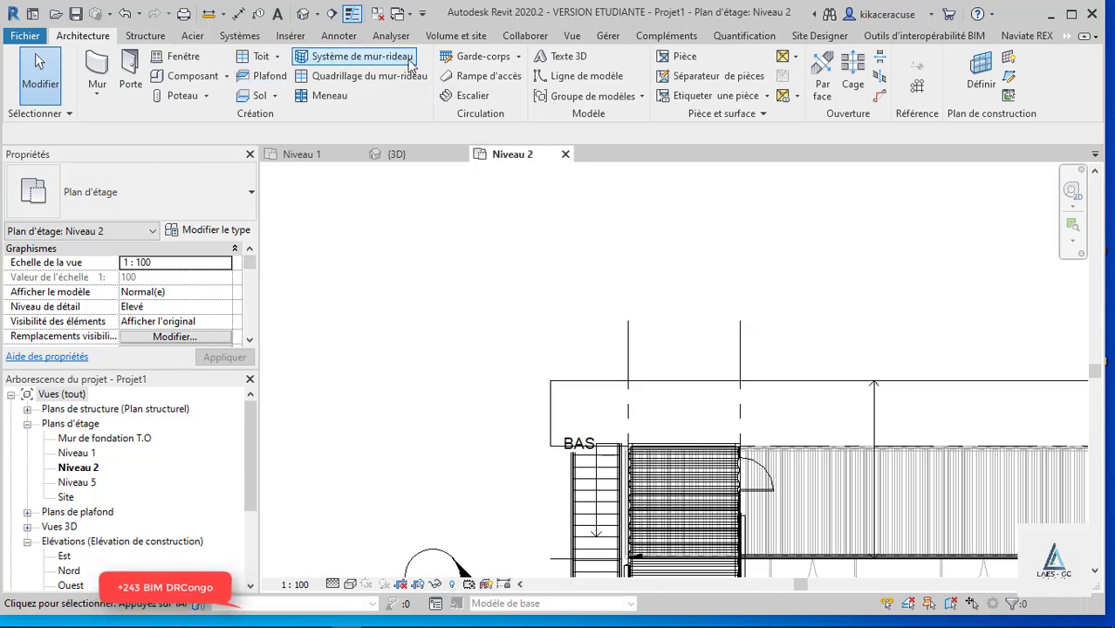
{"action": "left_click", "coordinate": [551, 446]}
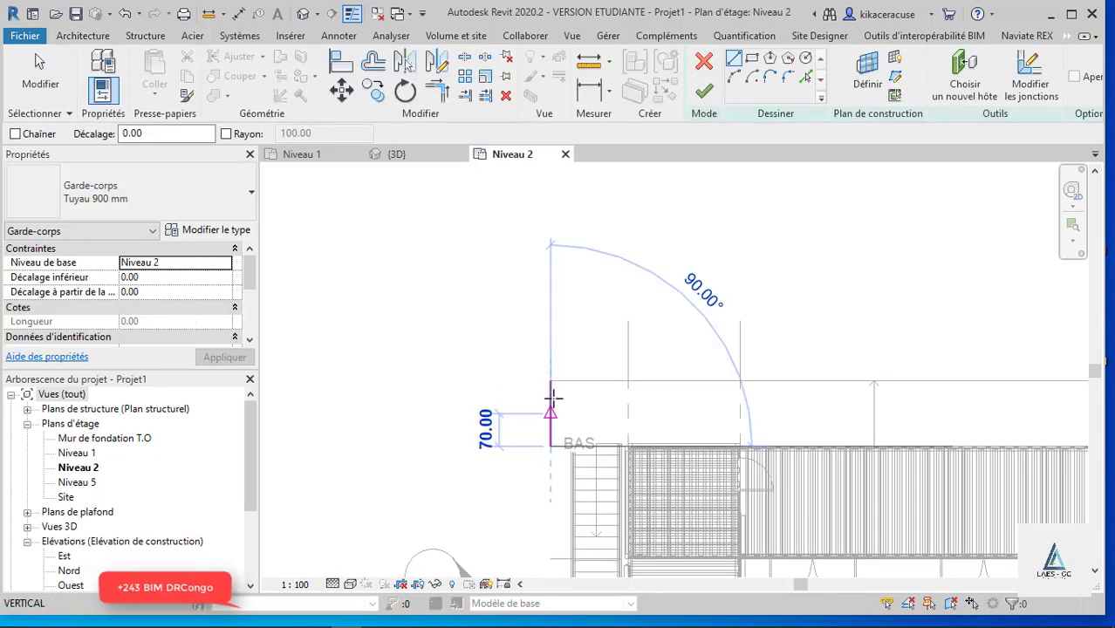
{"action": "scroll", "coordinate": [796, 369], "scroll_direction": "down", "scroll_amount": 3}
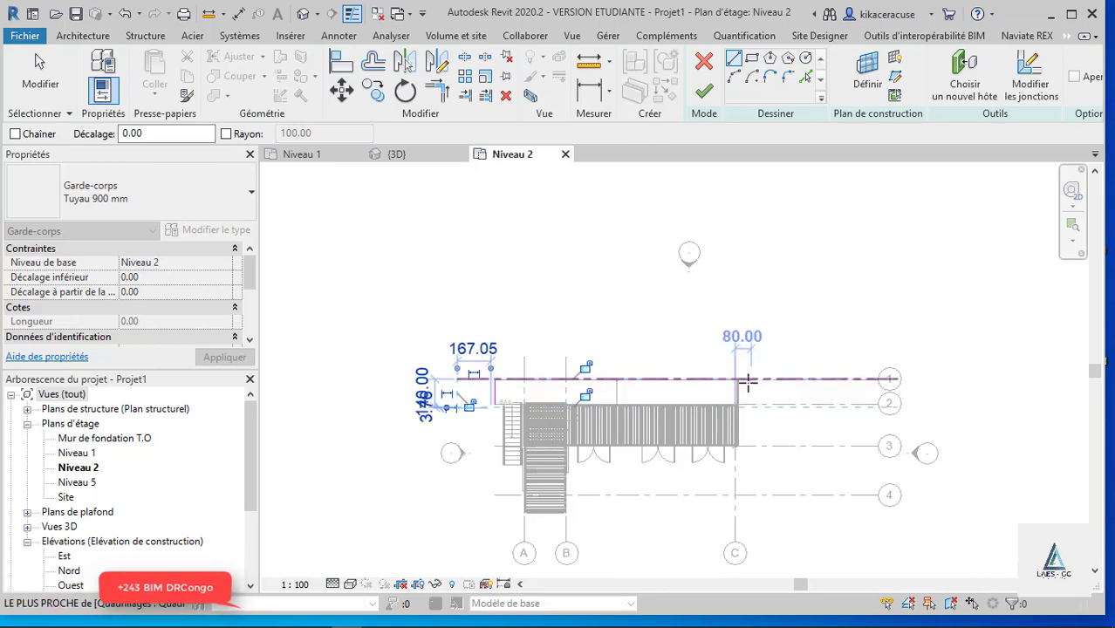
{"action": "scroll", "coordinate": [672, 374], "scroll_direction": "down", "scroll_amount": 2}
{"action": "scroll", "coordinate": [684, 373], "scroll_direction": "up", "scroll_amount": 2}
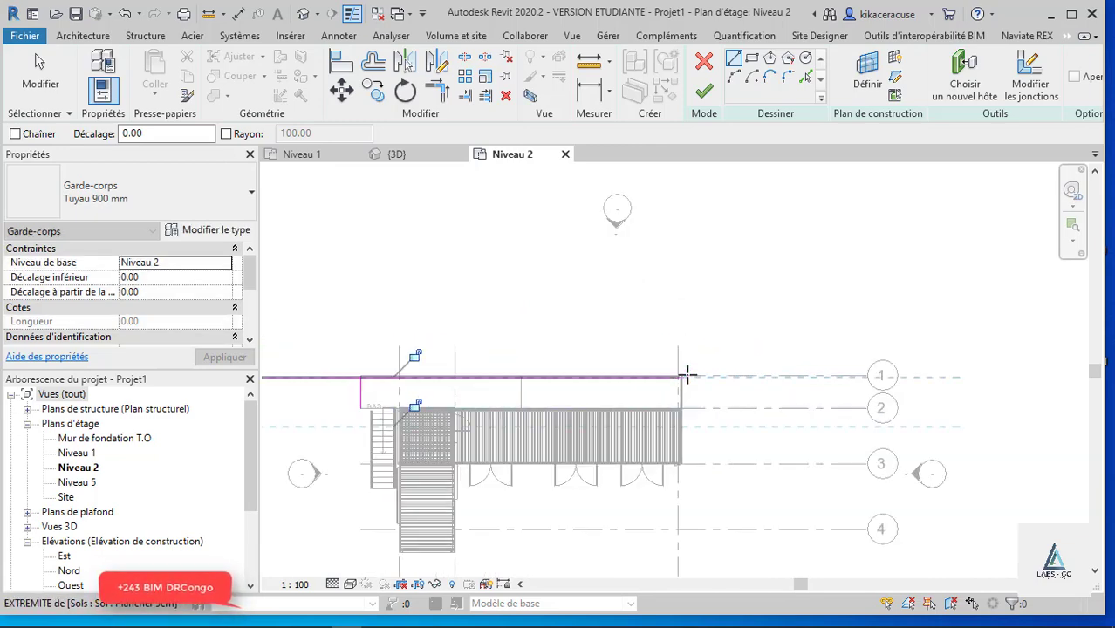
{"action": "scroll", "coordinate": [672, 371], "scroll_direction": "up", "scroll_amount": 4}
{"action": "left_click", "coordinate": [668, 377]}
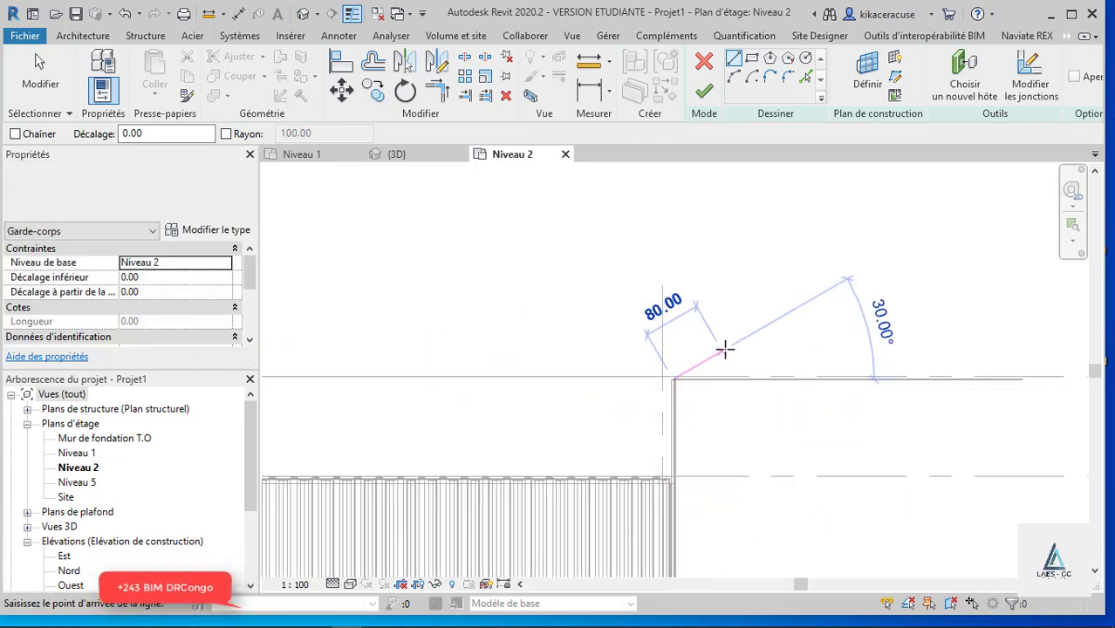
- Continue the railing along the deck edge to the stair top and finish it
{"action": "scroll", "coordinate": [722, 351], "scroll_direction": "down", "scroll_amount": 3}
{"action": "scroll", "coordinate": [695, 367], "scroll_direction": "down", "scroll_amount": 1}
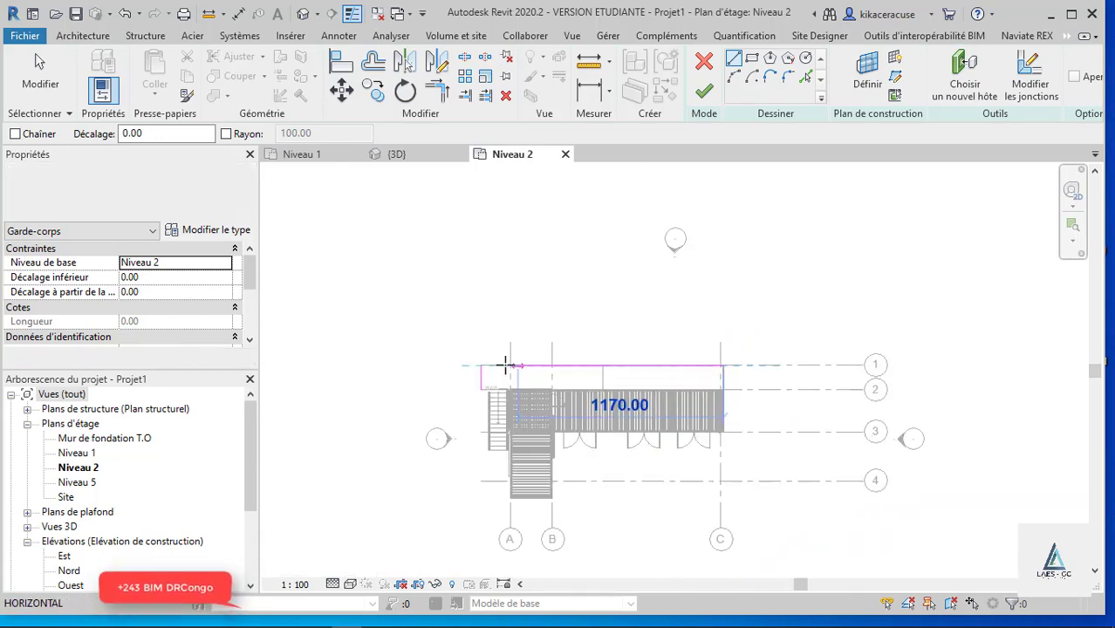
{"action": "left_click", "coordinate": [453, 368]}
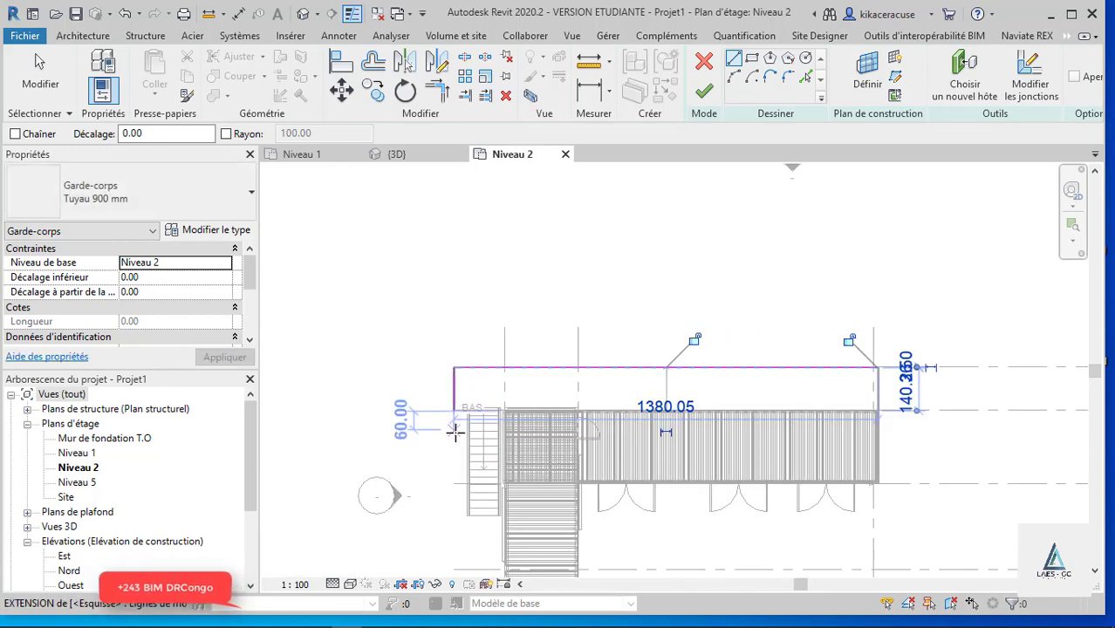
{"action": "scroll", "coordinate": [455, 431], "scroll_direction": "up", "scroll_amount": 4}
{"action": "scroll", "coordinate": [445, 393], "scroll_direction": "up", "scroll_amount": 3}
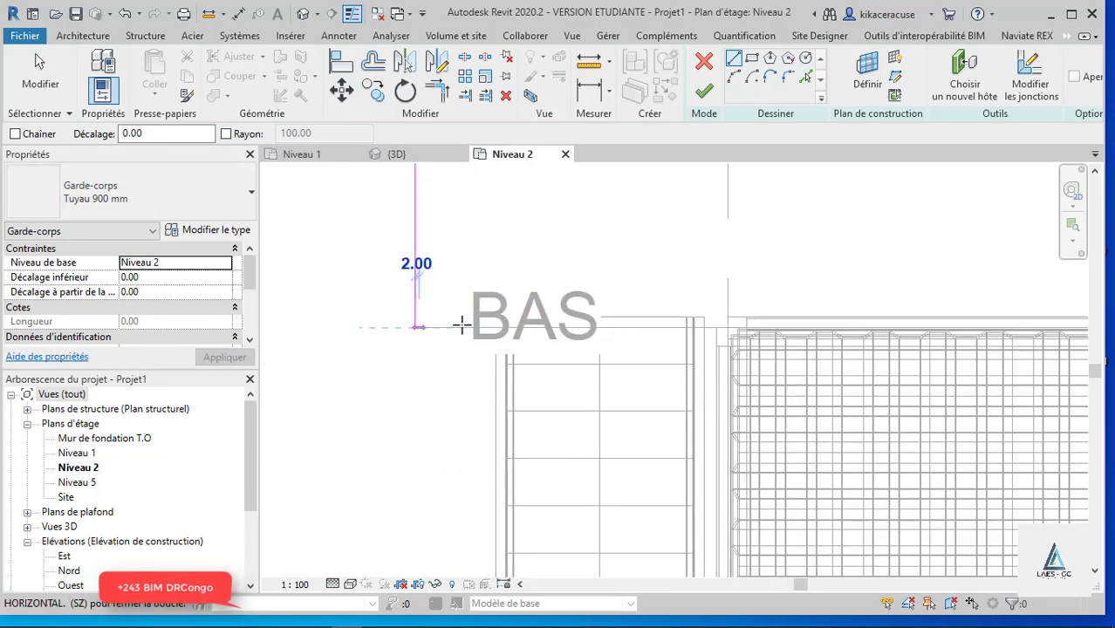
{"action": "left_click", "coordinate": [496, 328]}
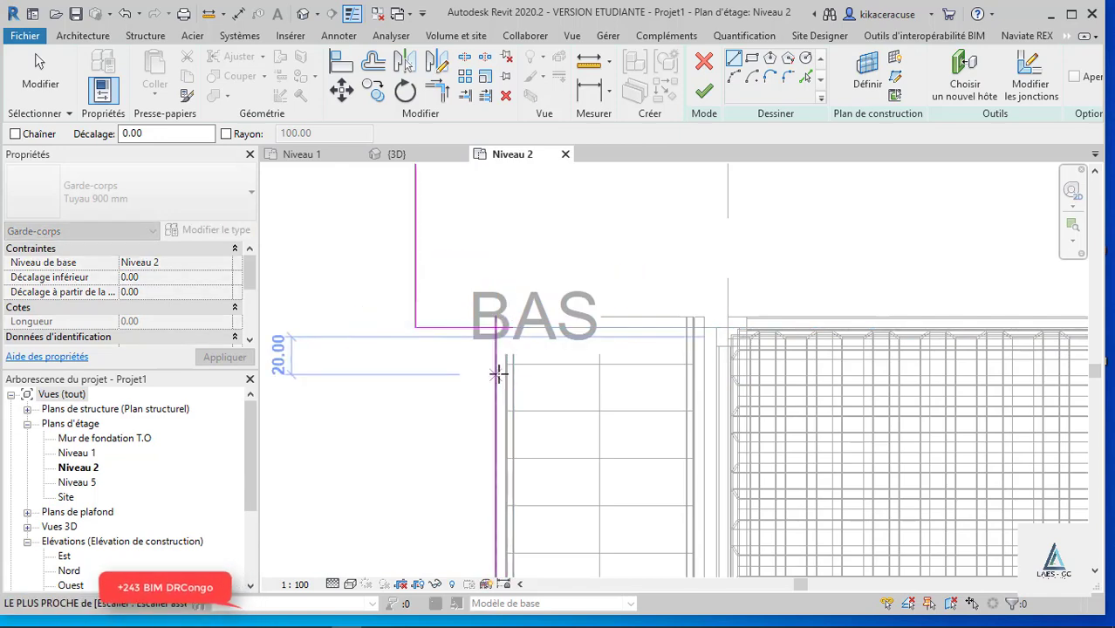
{"action": "key", "text": "Escape"}
{"action": "key", "text": "Escape"}
{"action": "left_click", "coordinate": [703, 91]}
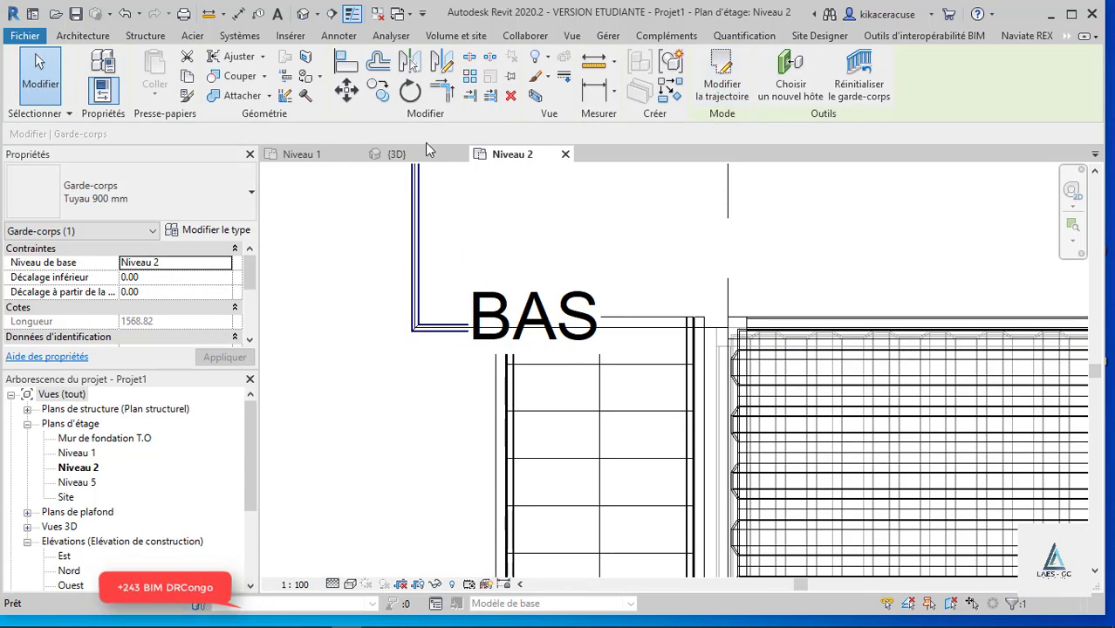
- Check the new railing in 3D, orbiting to see the whole building
{"action": "left_click", "coordinate": [397, 154]}
{"action": "scroll", "coordinate": [517, 360], "scroll_direction": "down", "scroll_amount": 5}
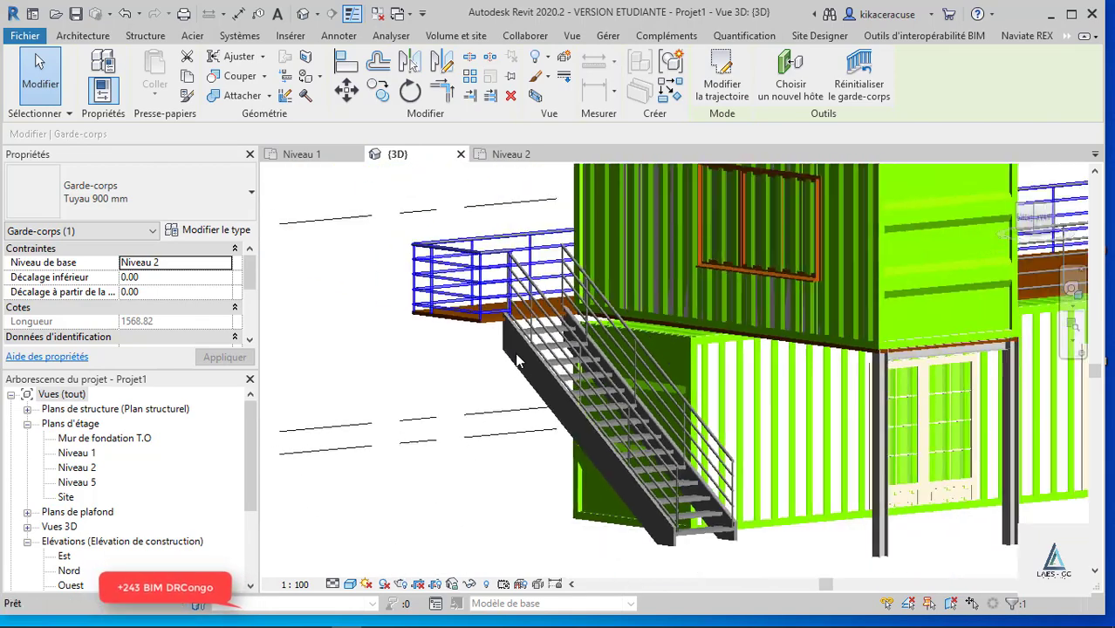
{"action": "key", "text": "Escape"}
{"action": "mouse_move", "coordinate": [517, 361]}
{"action": "middle_mouse_down", "text": "shift"}
{"action": "mouse_move", "coordinate": [748, 343]}
{"action": "mouse_move", "coordinate": [954, 366]}
{"action": "mouse_move", "coordinate": [628, 375]}
{"action": "middle_mouse_up", "text": "shift"}
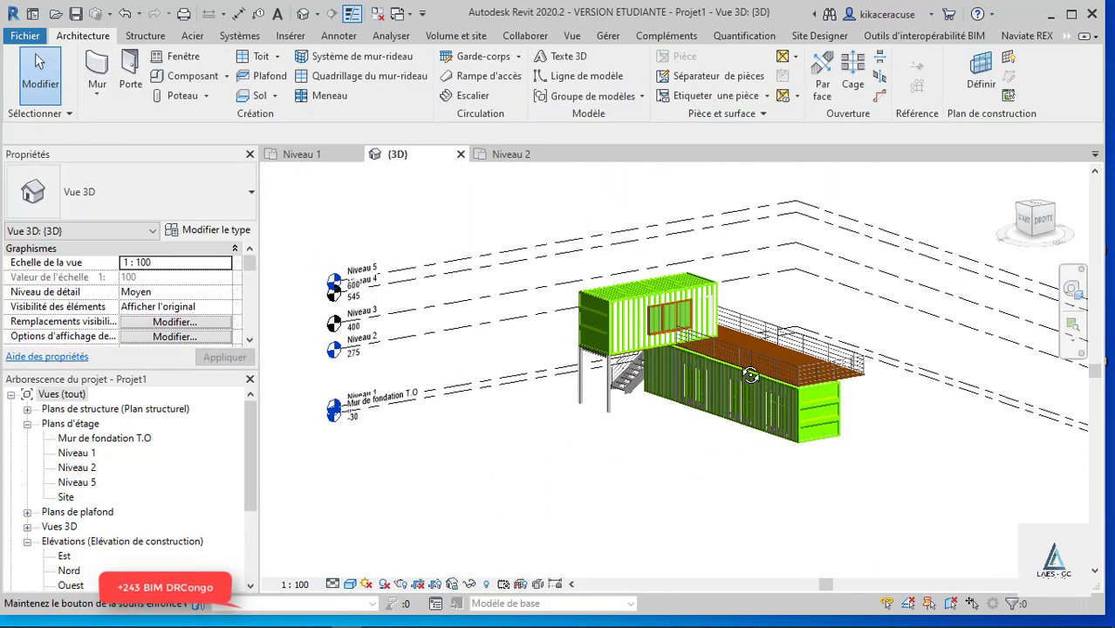
{"action": "scroll", "coordinate": [818, 196], "scroll_direction": "up", "scroll_amount": 3}
{"action": "scroll", "coordinate": [818, 196], "scroll_direction": "up", "scroll_amount": 3}
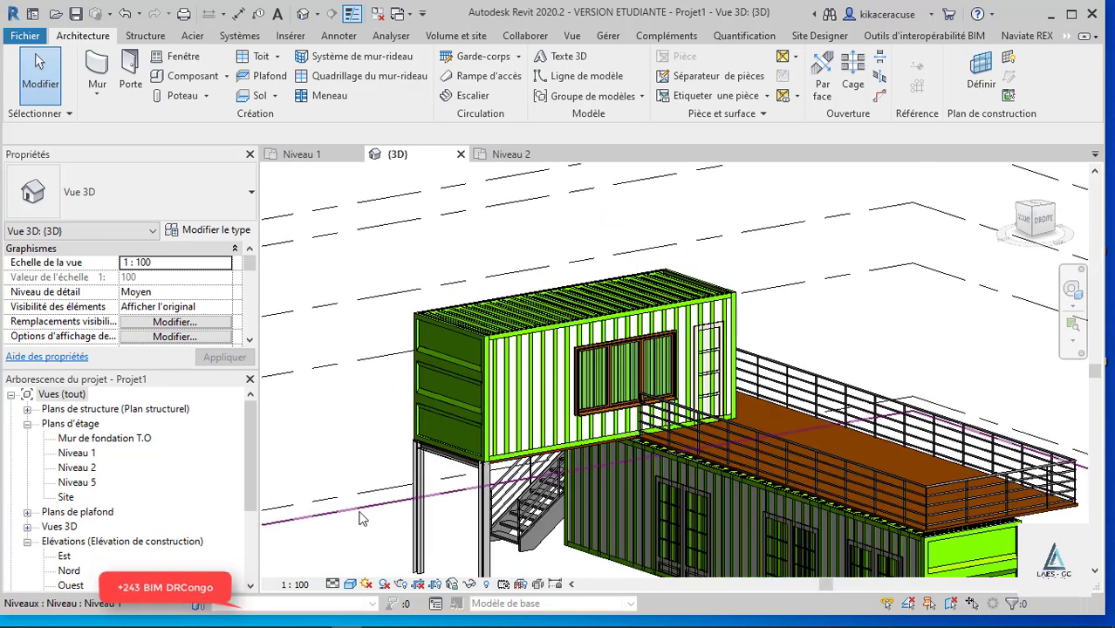
- Render the 3D view in Réaliste style, orbit to an oblique angle, then go to Niveau 1
{"action": "left_click", "coordinate": [355, 587]}
{"action": "left_click", "coordinate": [371, 550]}
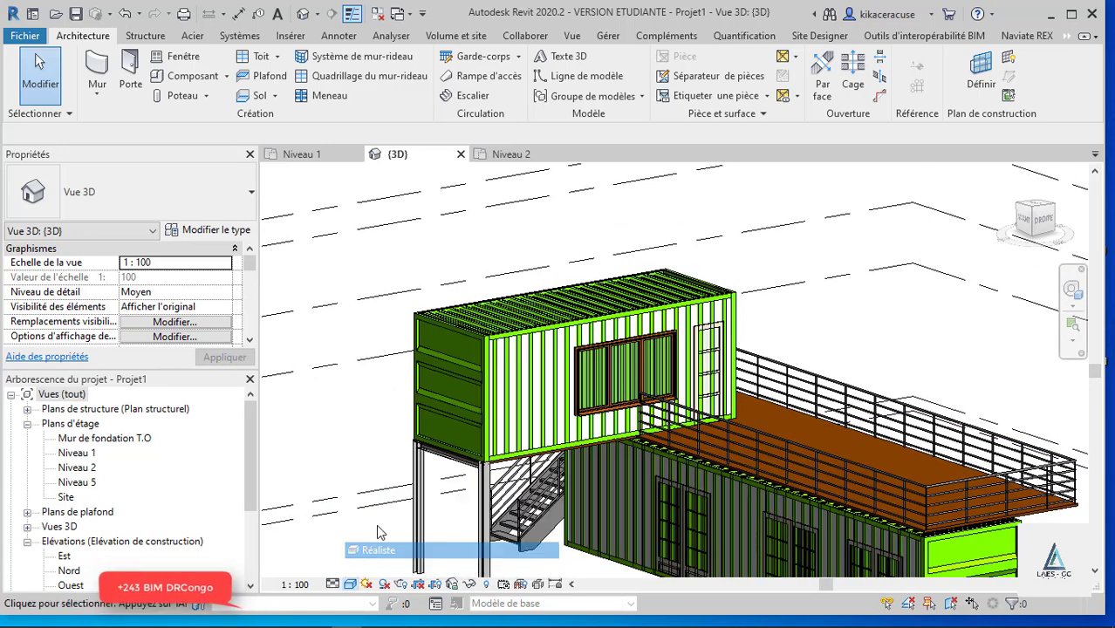
{"action": "scroll", "coordinate": [387, 334], "scroll_direction": "down", "scroll_amount": 5}
{"action": "middle_click_drag", "start_coordinate": [386, 334], "coordinate": [489, 445], "text": "shift"}
{"action": "scroll", "coordinate": [487, 436], "scroll_direction": "up", "scroll_amount": 5}
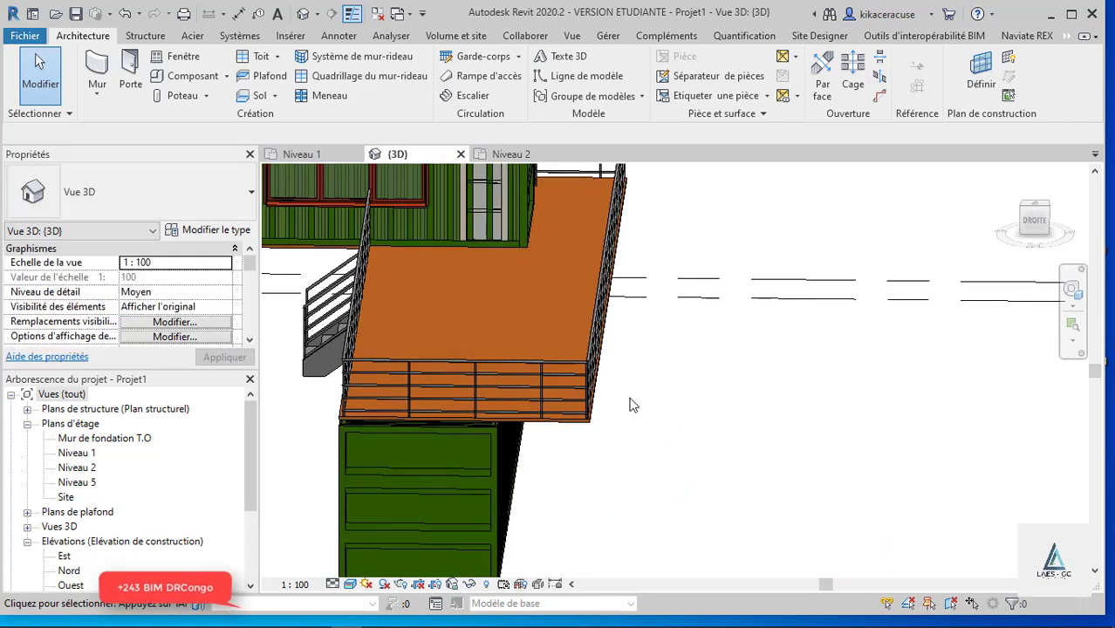
{"action": "scroll", "coordinate": [634, 405], "scroll_direction": "down", "scroll_amount": 3}
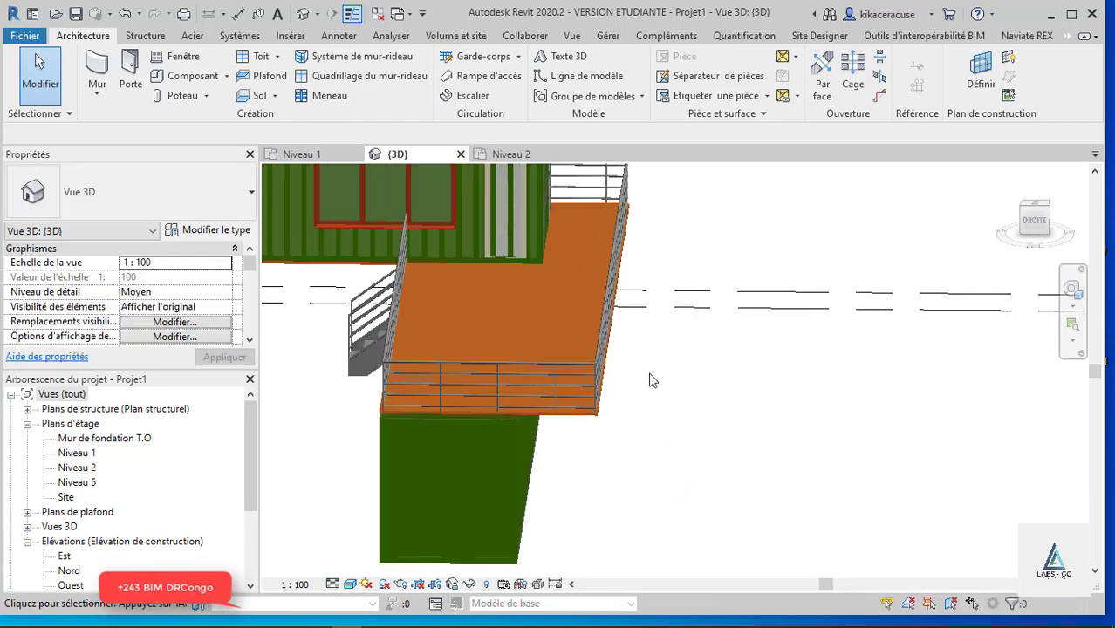
{"action": "scroll", "coordinate": [650, 379], "scroll_direction": "down", "scroll_amount": 3}
{"action": "mouse_move", "coordinate": [602, 364]}
{"action": "middle_mouse_down", "text": "shift"}
{"action": "mouse_move", "coordinate": [553, 395]}
{"action": "mouse_move", "coordinate": [617, 376]}
{"action": "middle_mouse_up", "text": "shift"}
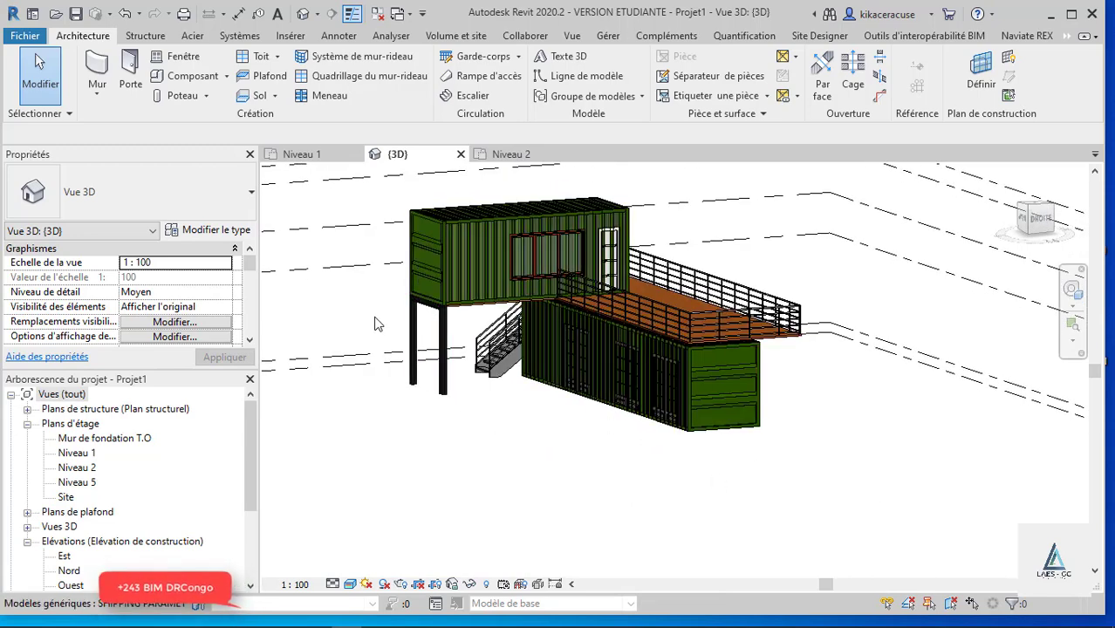
{"action": "left_click", "coordinate": [301, 155]}
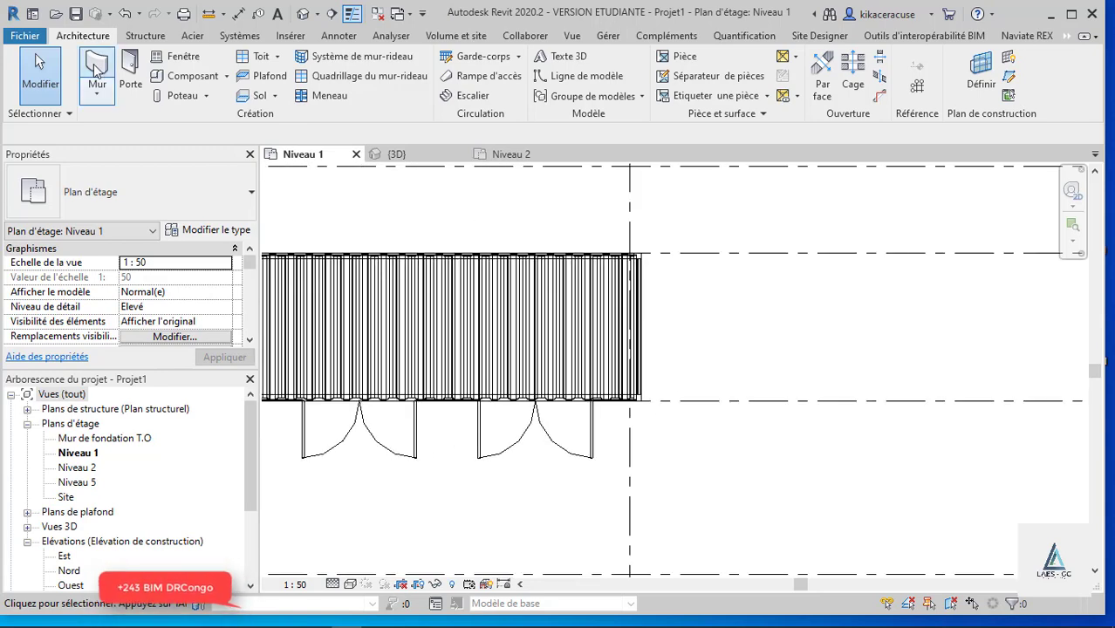
- Sketch a 1450 x 670 rectangular Plancher 5cm floor around the building and check it in 3D
{"action": "left_click", "coordinate": [274, 96]}
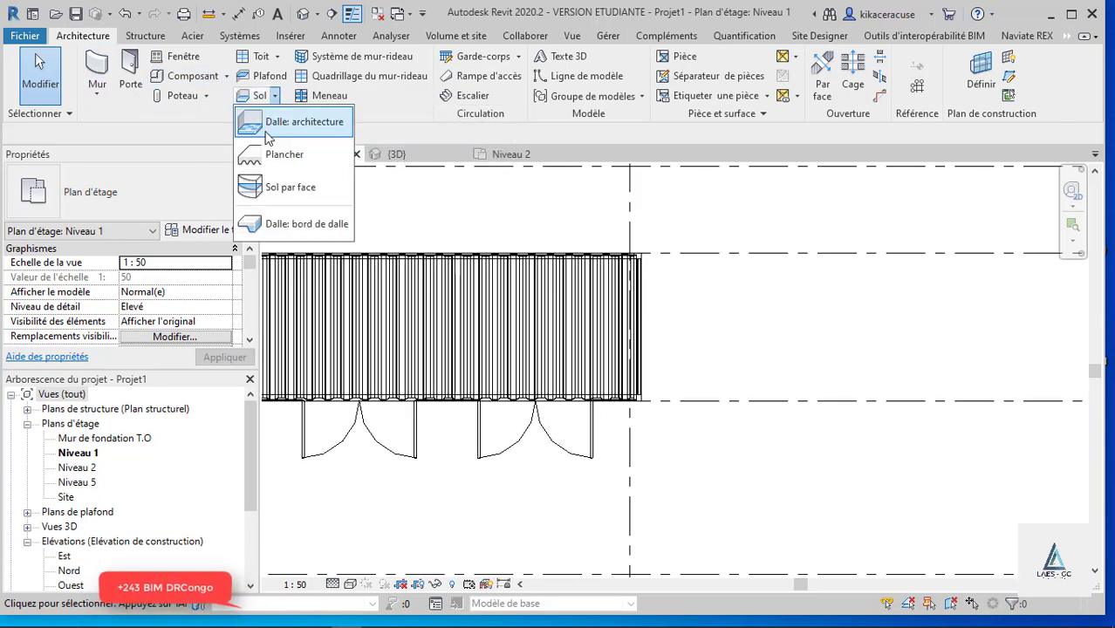
{"action": "scroll", "coordinate": [620, 397], "scroll_direction": "down", "scroll_amount": 3}
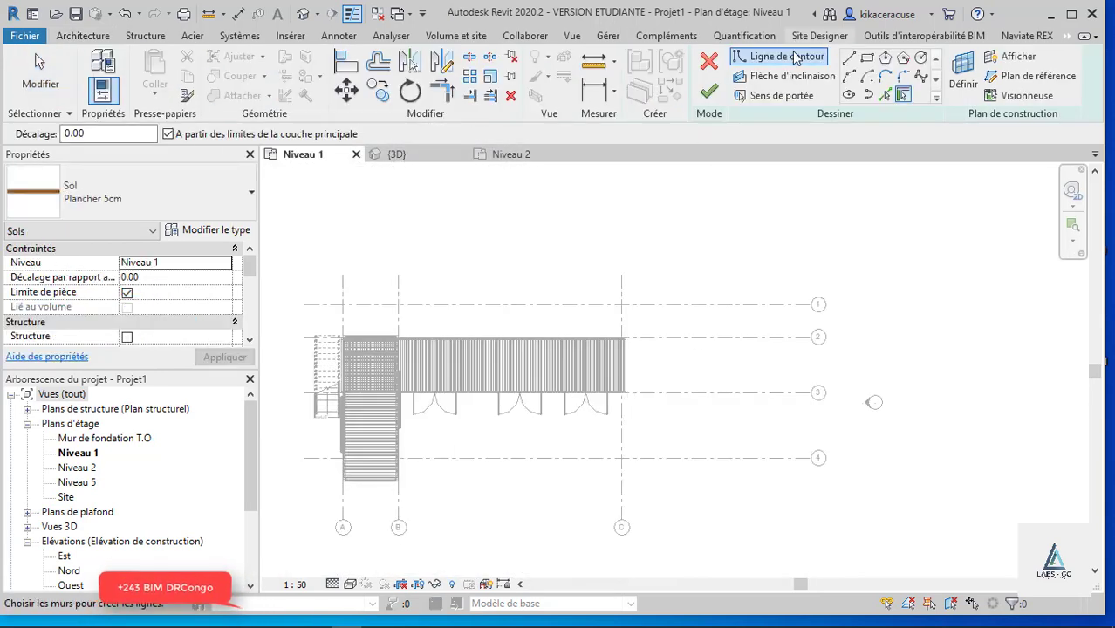
{"action": "left_click", "coordinate": [870, 59]}
{"action": "scroll", "coordinate": [299, 321], "scroll_direction": "up", "scroll_amount": 1}
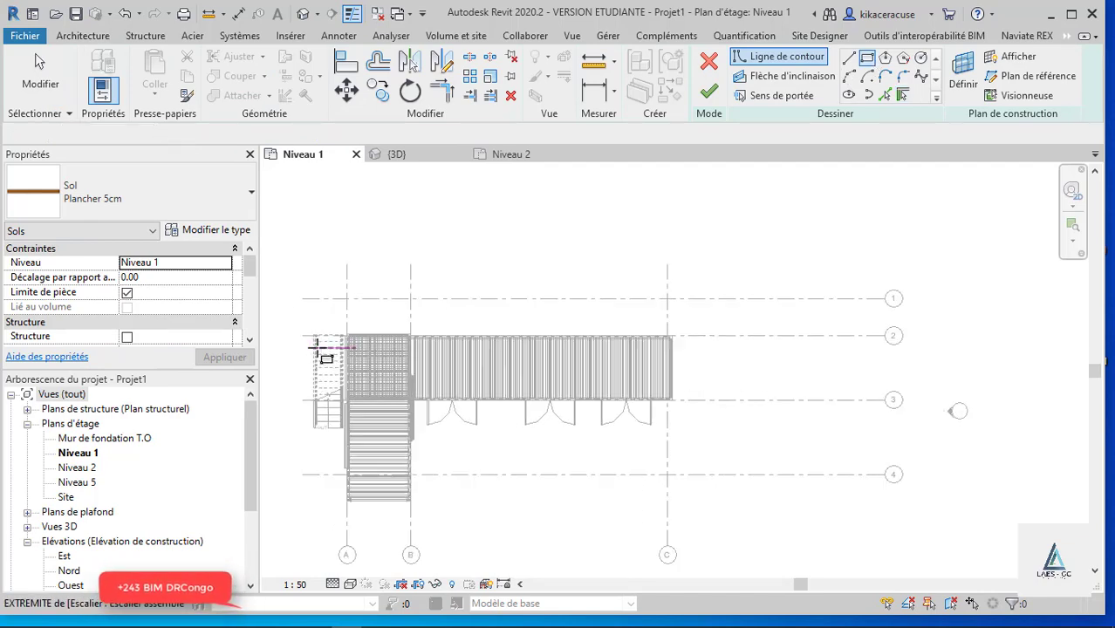
{"action": "scroll", "coordinate": [298, 316], "scroll_direction": "up", "scroll_amount": 2}
{"action": "scroll", "coordinate": [288, 305], "scroll_direction": "up", "scroll_amount": 2}
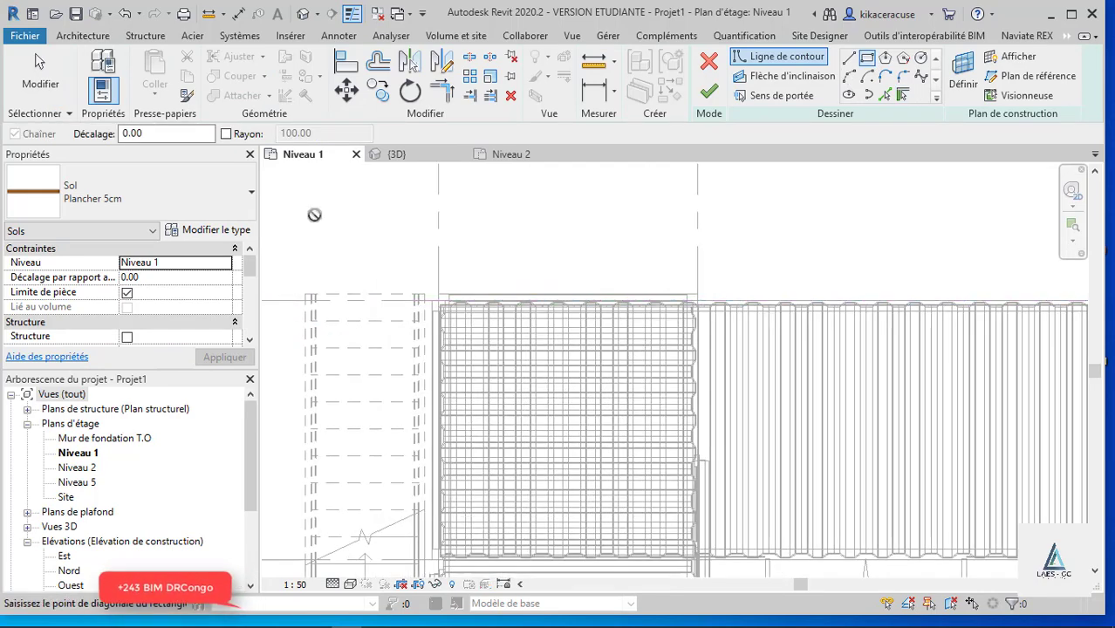
{"action": "scroll", "coordinate": [314, 214], "scroll_direction": "down", "scroll_amount": 5}
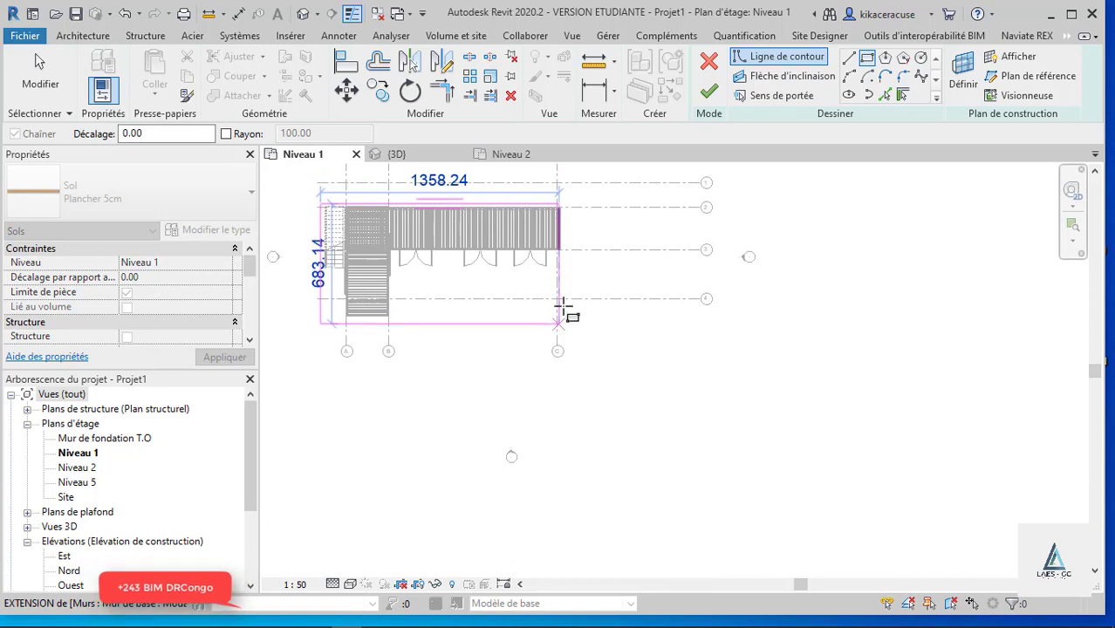
{"action": "scroll", "coordinate": [563, 305], "scroll_direction": "up", "scroll_amount": 2}
{"action": "scroll", "coordinate": [553, 332], "scroll_direction": "down", "scroll_amount": 2}
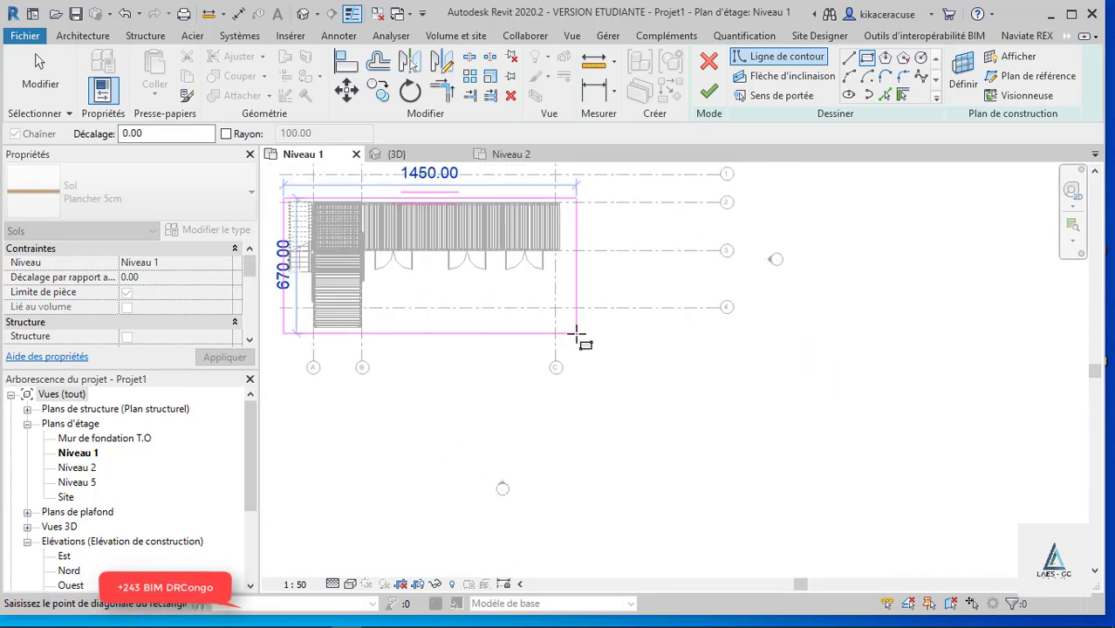
{"action": "left_click", "coordinate": [577, 335]}
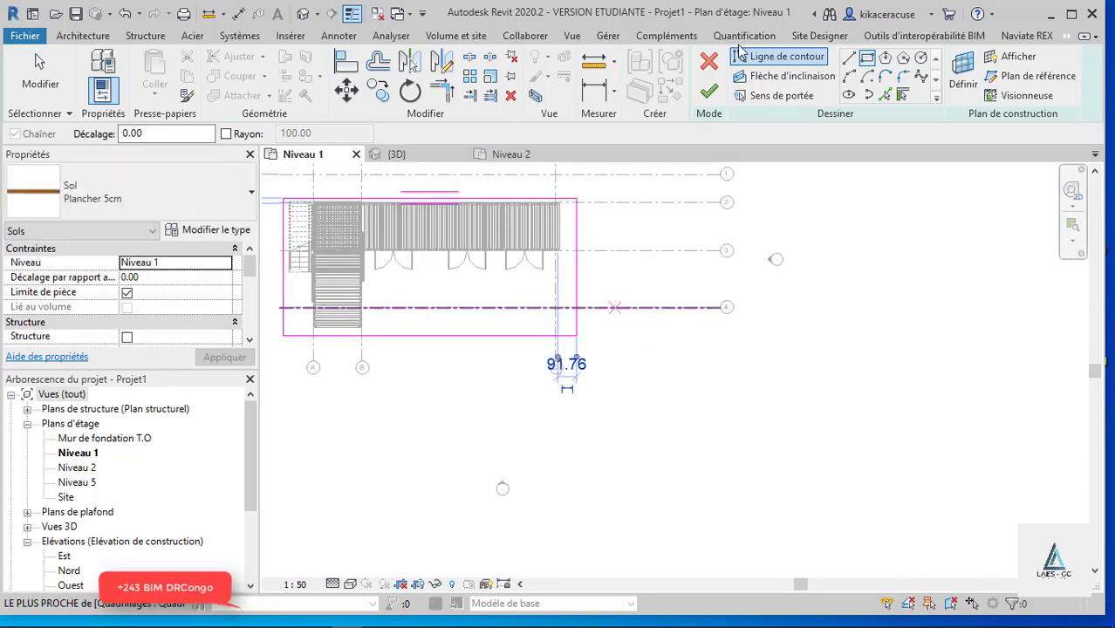
{"action": "left_click", "coordinate": [703, 95]}
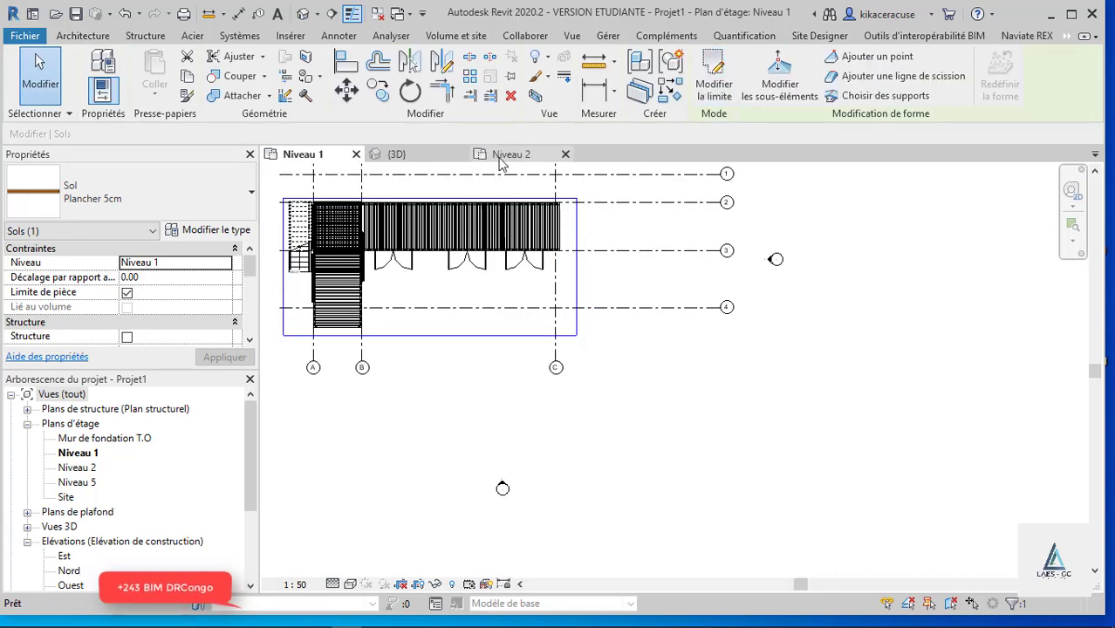
{"action": "left_click", "coordinate": [397, 154]}
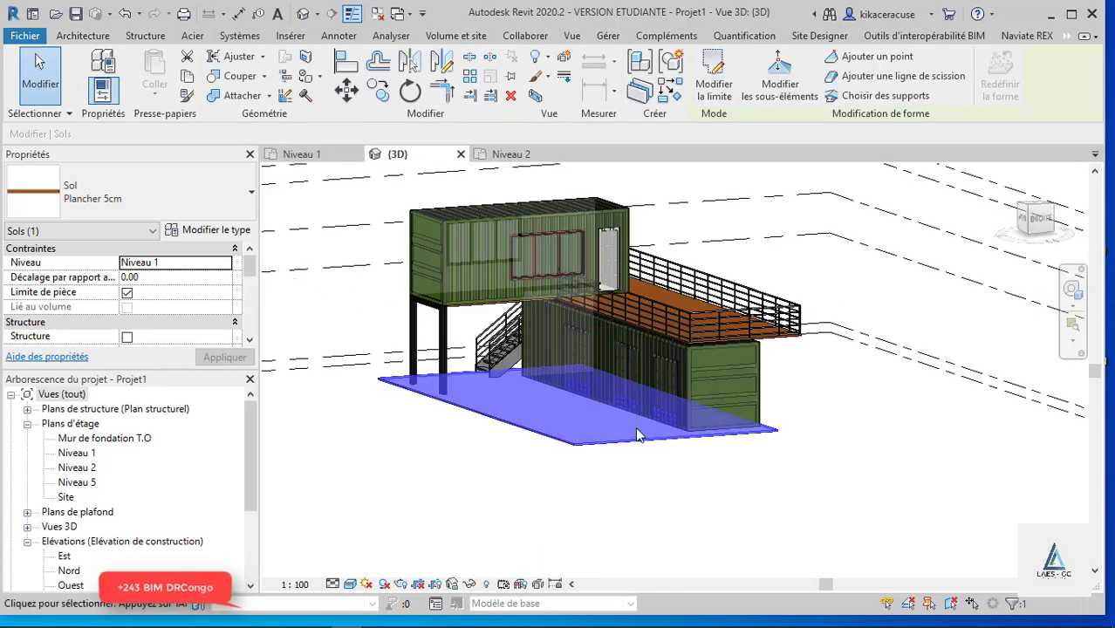
- Add a slab edge along the front edge of the Niveau 1 floor
{"action": "left_click", "coordinate": [833, 471]}
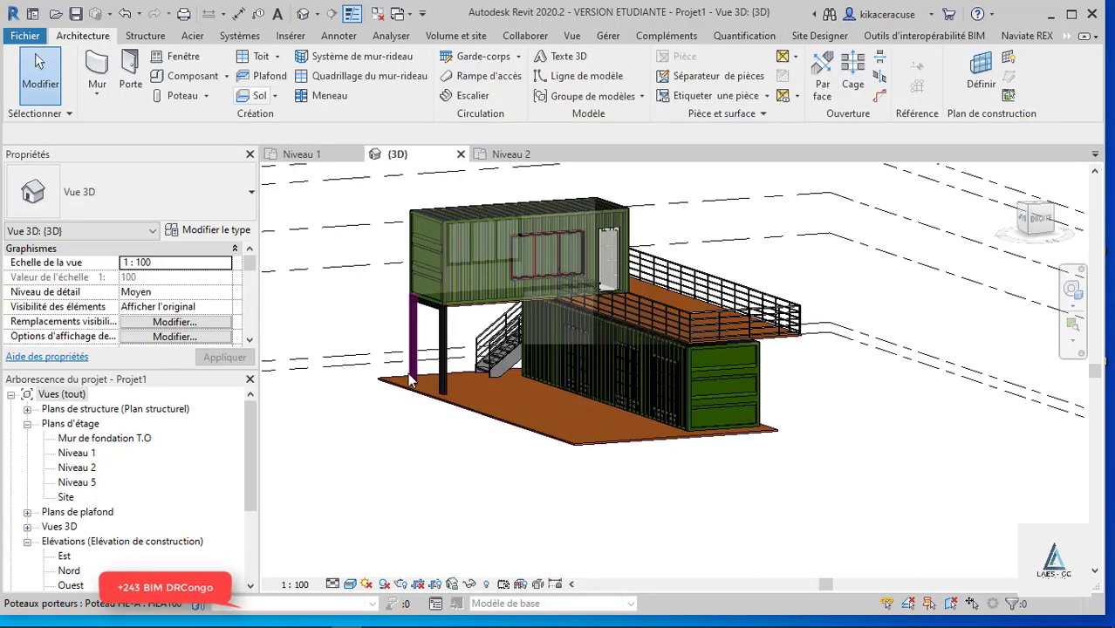
{"action": "scroll", "coordinate": [411, 379], "scroll_direction": "up", "scroll_amount": 2}
{"action": "scroll", "coordinate": [410, 379], "scroll_direction": "up", "scroll_amount": 2}
{"action": "left_click", "coordinate": [274, 95]}
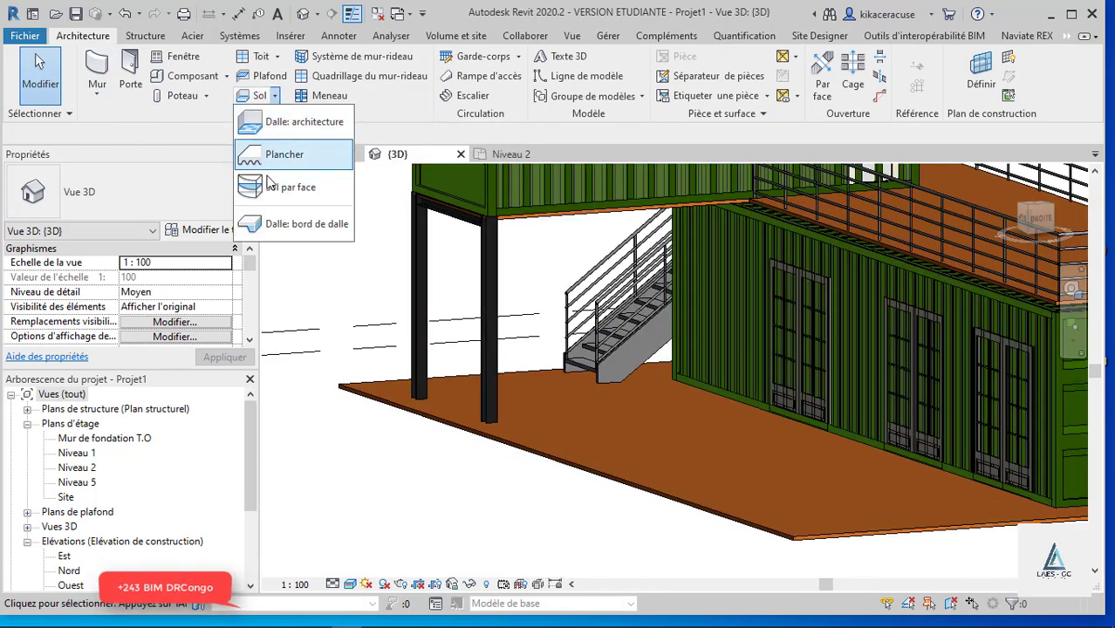
{"action": "left_click", "coordinate": [301, 224]}
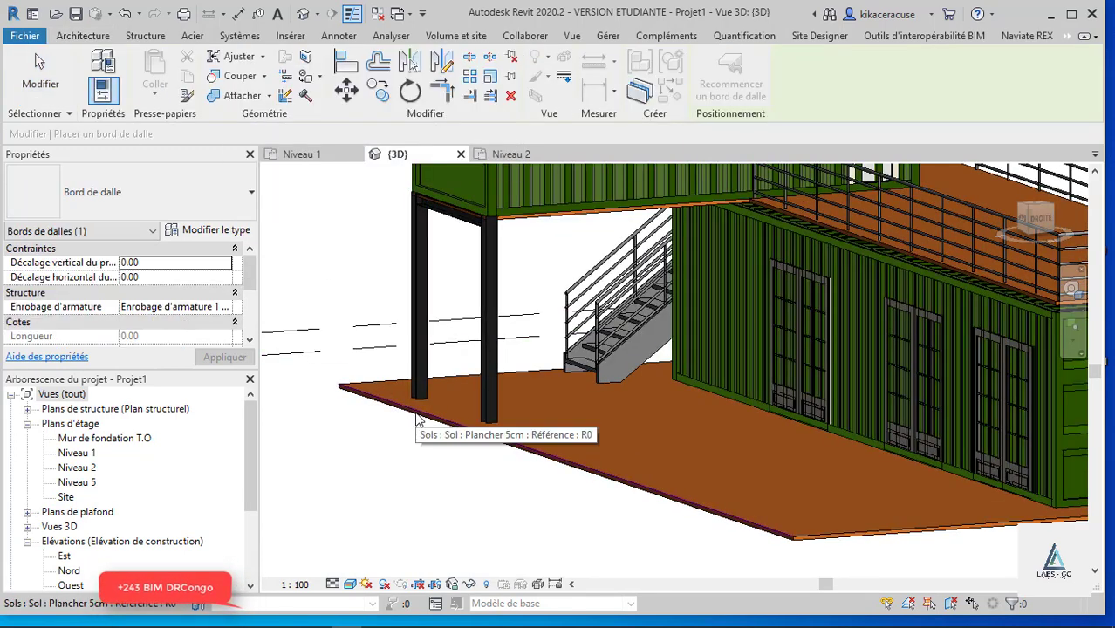
{"action": "scroll", "coordinate": [329, 328], "scroll_direction": "down", "scroll_amount": 5}
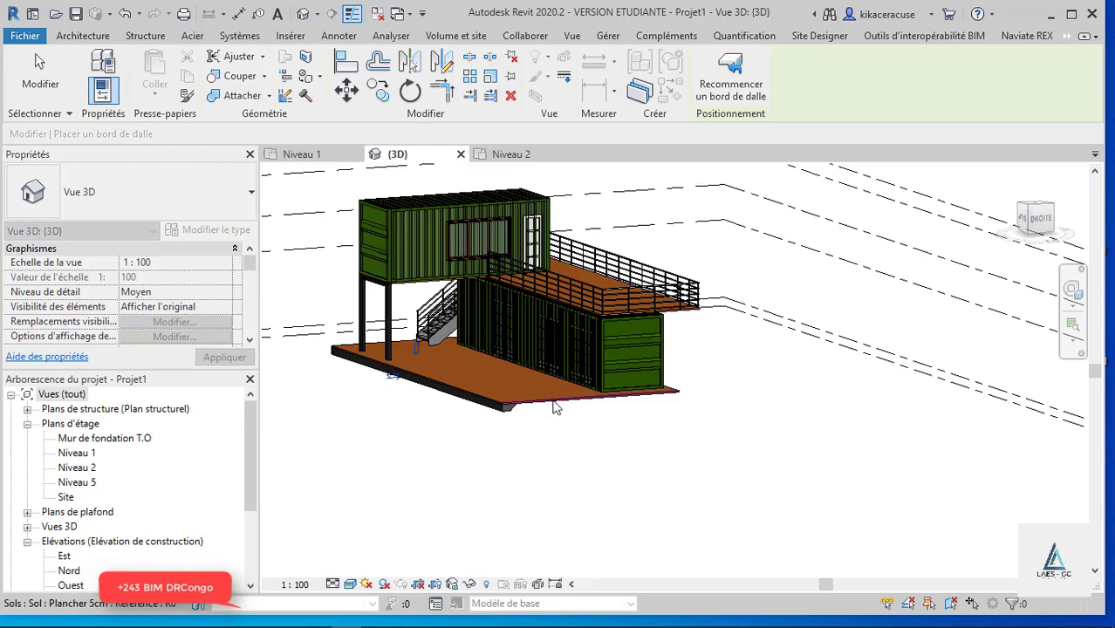
{"action": "mouse_move", "coordinate": [548, 389]}
{"action": "middle_mouse_down", "text": "shift"}
{"action": "mouse_move", "coordinate": [567, 389]}
{"action": "mouse_move", "coordinate": [536, 393]}
{"action": "mouse_move", "coordinate": [664, 384]}
{"action": "middle_mouse_up", "text": "shift"}
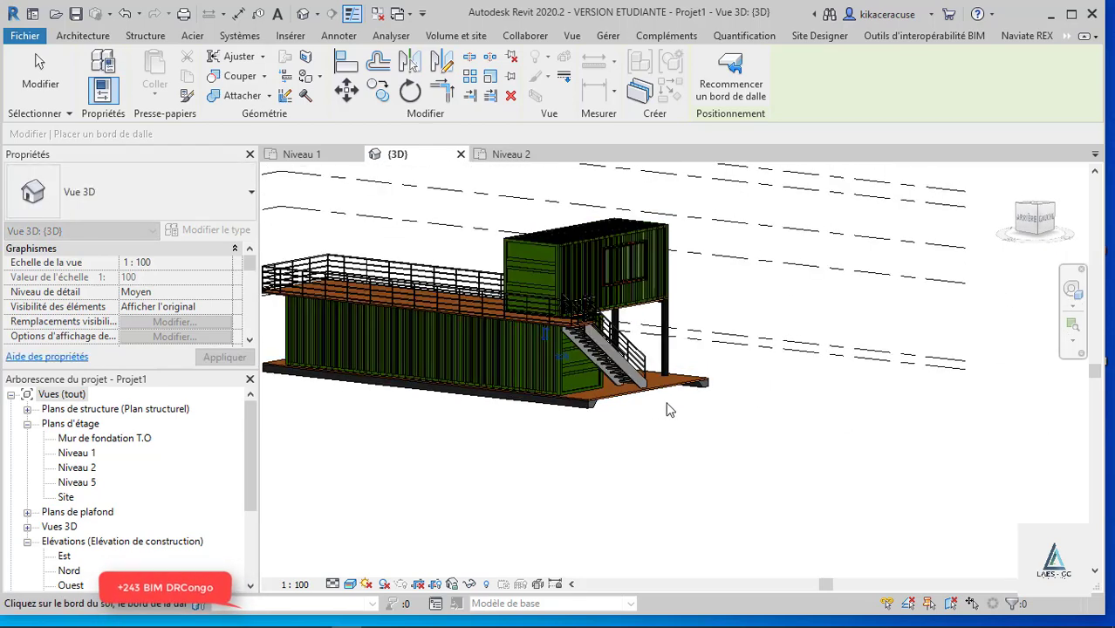
{"action": "scroll", "coordinate": [681, 378], "scroll_direction": "up", "scroll_amount": 3}
{"action": "left_click", "coordinate": [683, 378]}
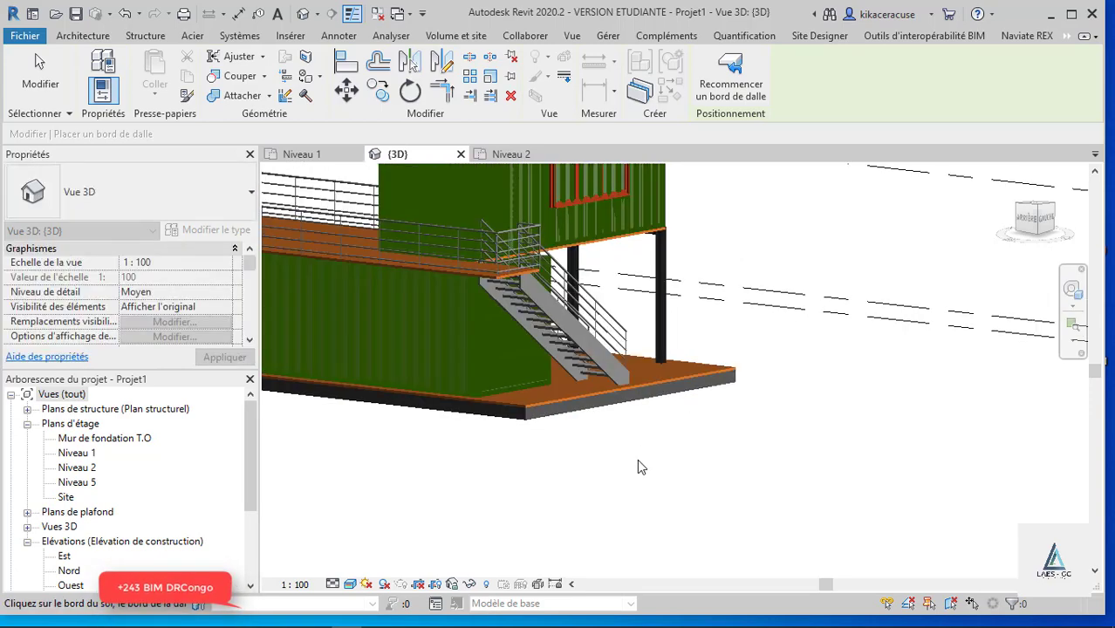
- Orbit and zoom to review the slab edge, then select the Est elevation
{"action": "scroll", "coordinate": [639, 456], "scroll_direction": "down", "scroll_amount": 4}
{"action": "middle_click_drag", "start_coordinate": [781, 371], "coordinate": [539, 352], "text": "shift"}
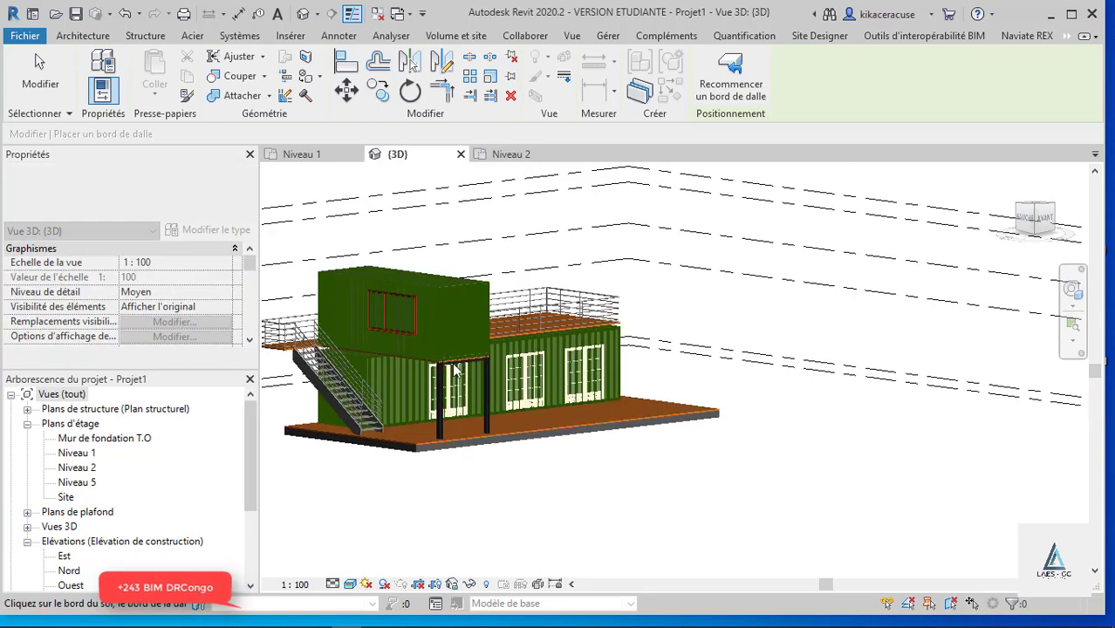
{"action": "scroll", "coordinate": [453, 363], "scroll_direction": "up", "scroll_amount": 4}
{"action": "scroll", "coordinate": [453, 363], "scroll_direction": "up", "scroll_amount": 2}
{"action": "scroll", "coordinate": [639, 405], "scroll_direction": "up", "scroll_amount": 1}
{"action": "scroll", "coordinate": [639, 405], "scroll_direction": "down", "scroll_amount": 2}
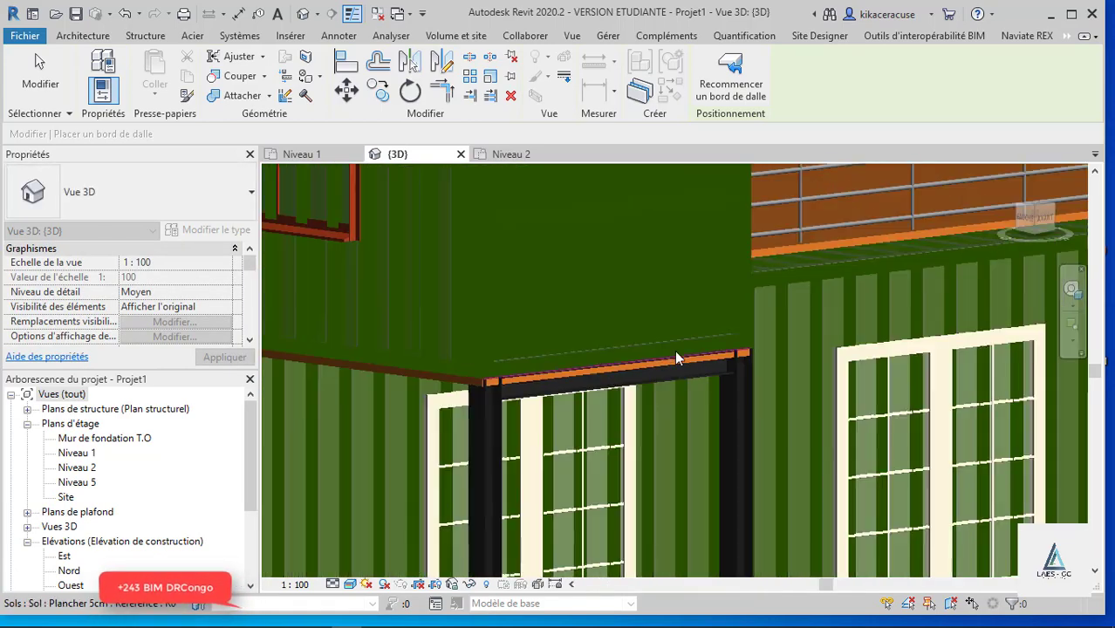
{"action": "scroll", "coordinate": [674, 350], "scroll_direction": "down", "scroll_amount": 2}
{"action": "scroll", "coordinate": [573, 218], "scroll_direction": "down", "scroll_amount": 2}
{"action": "scroll", "coordinate": [574, 218], "scroll_direction": "down", "scroll_amount": 1}
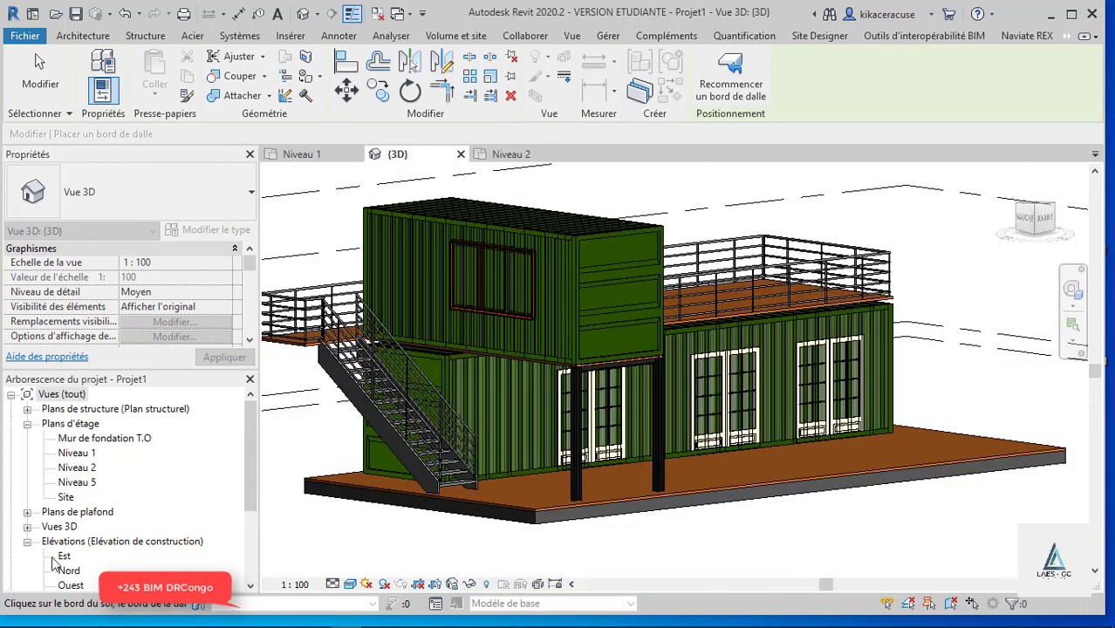
{"action": "left_click", "coordinate": [61, 557]}
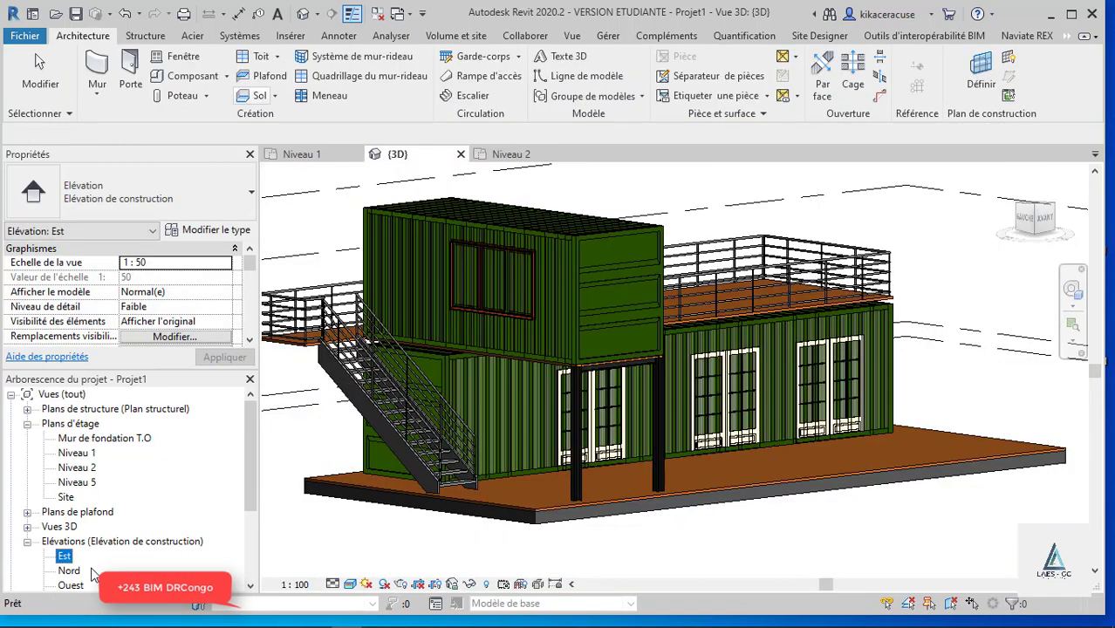
- Open the Est elevation with detail level Elevé and a shaded visual style
{"action": "double_click", "coordinate": [63, 557]}
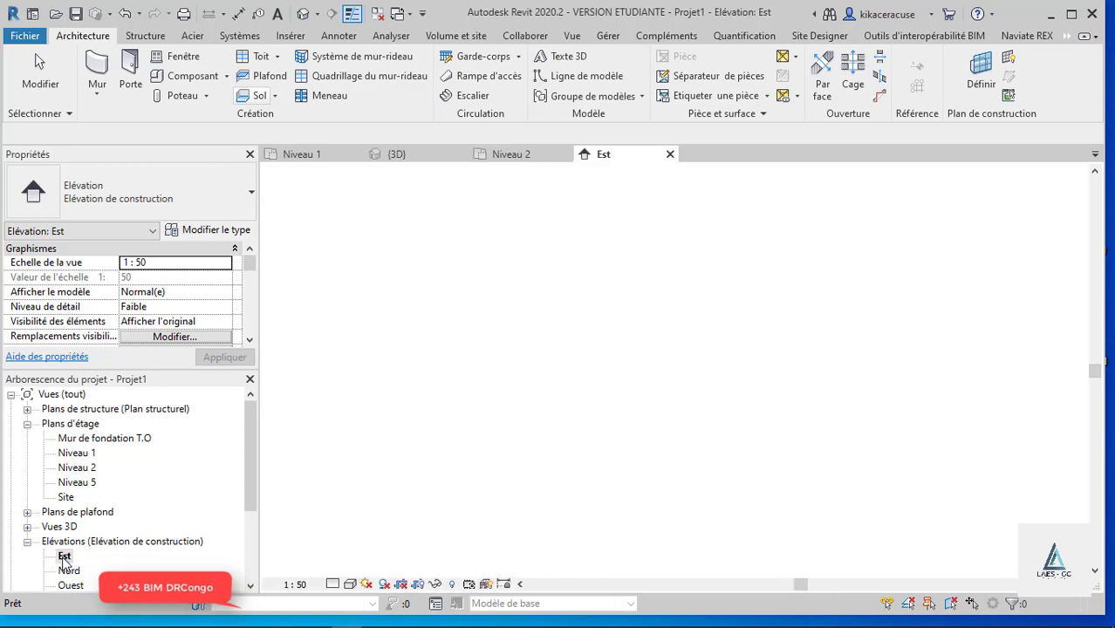
{"action": "scroll", "coordinate": [777, 404], "scroll_direction": "up", "scroll_amount": 3}
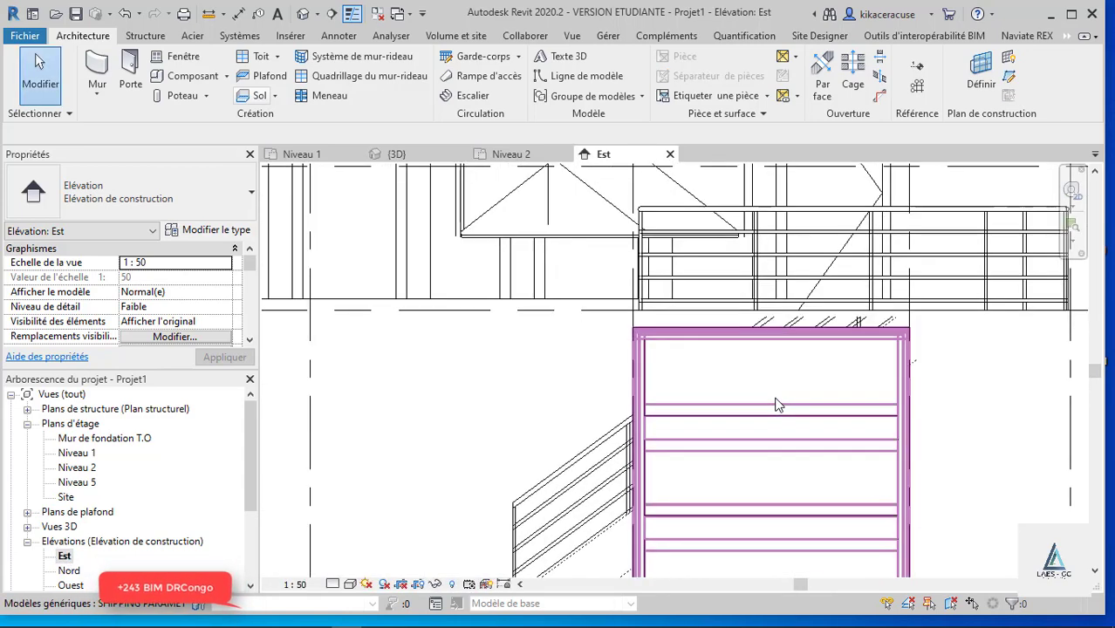
{"action": "left_click", "coordinate": [333, 584]}
{"action": "left_click", "coordinate": [353, 566]}
{"action": "left_click", "coordinate": [350, 584]}
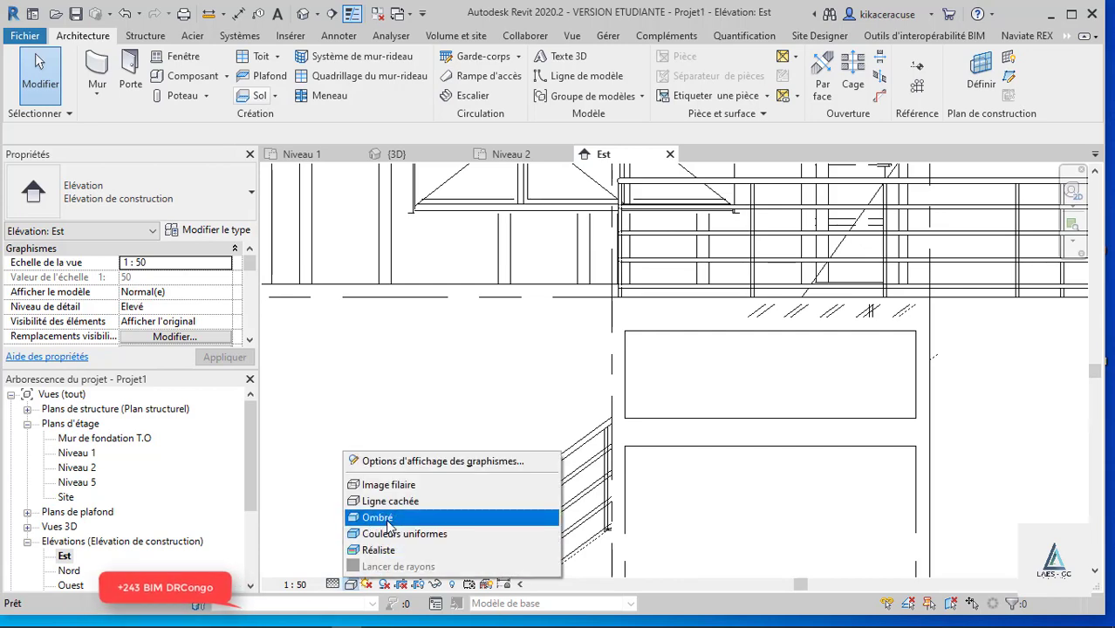
{"action": "left_click", "coordinate": [377, 518]}
{"action": "scroll", "coordinate": [559, 349], "scroll_direction": "up", "scroll_amount": 2}
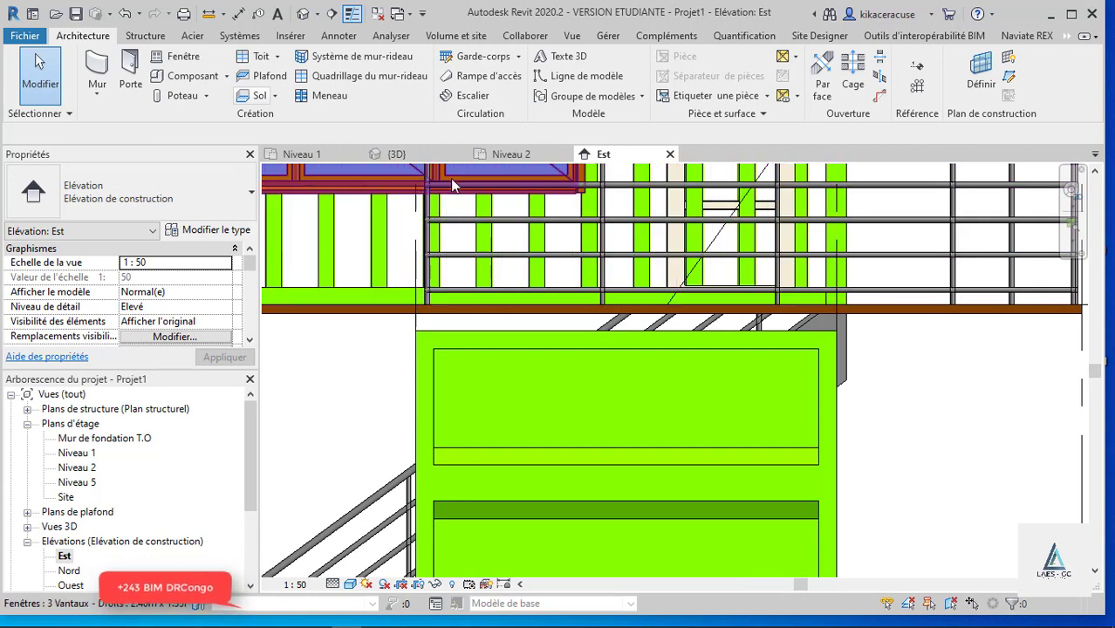
- Compare the Niveau 1 plan and Est elevation, then open the Niveau 2 plan
{"action": "left_click", "coordinate": [301, 154]}
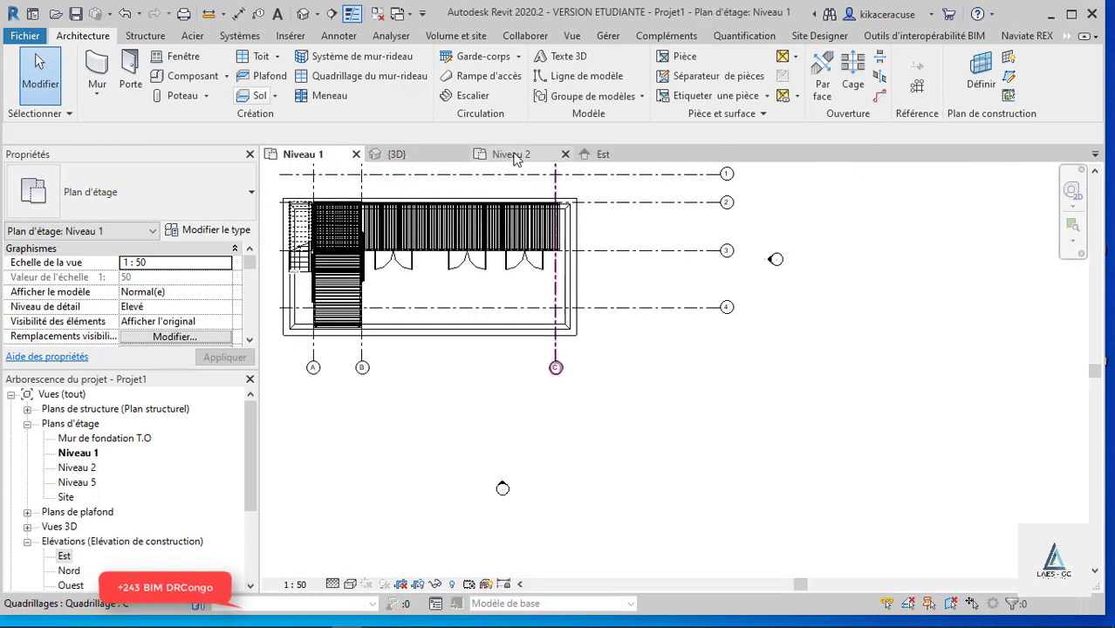
{"action": "left_click", "coordinate": [603, 155]}
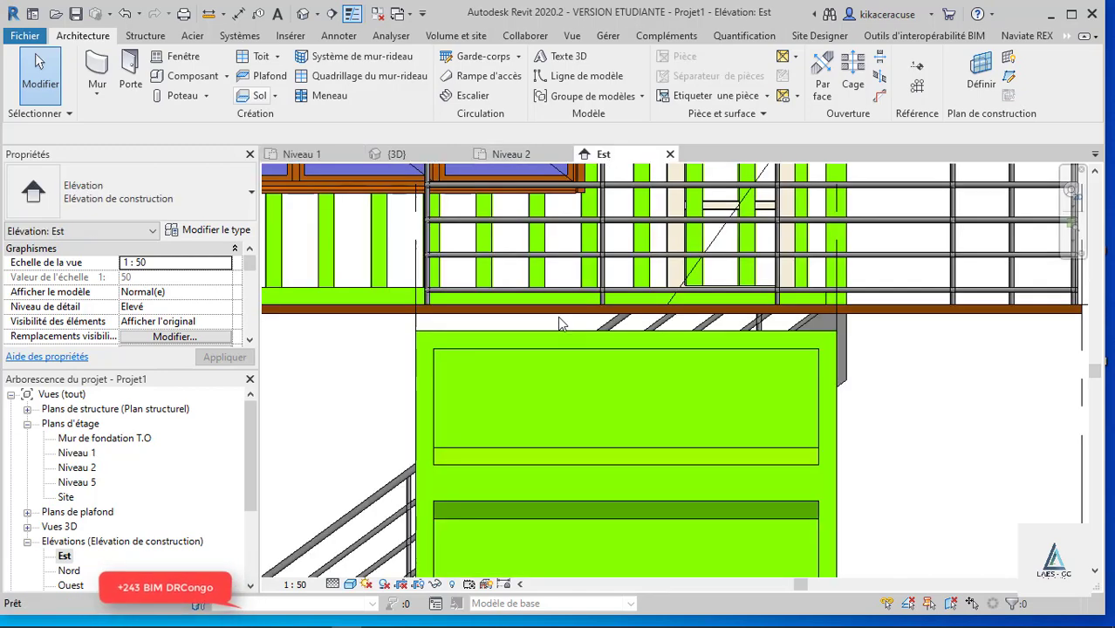
{"action": "scroll", "coordinate": [544, 331], "scroll_direction": "down", "scroll_amount": 2}
{"action": "scroll", "coordinate": [545, 330], "scroll_direction": "down", "scroll_amount": 1}
{"action": "scroll", "coordinate": [628, 367], "scroll_direction": "down", "scroll_amount": 4}
{"action": "scroll", "coordinate": [628, 367], "scroll_direction": "up", "scroll_amount": 2}
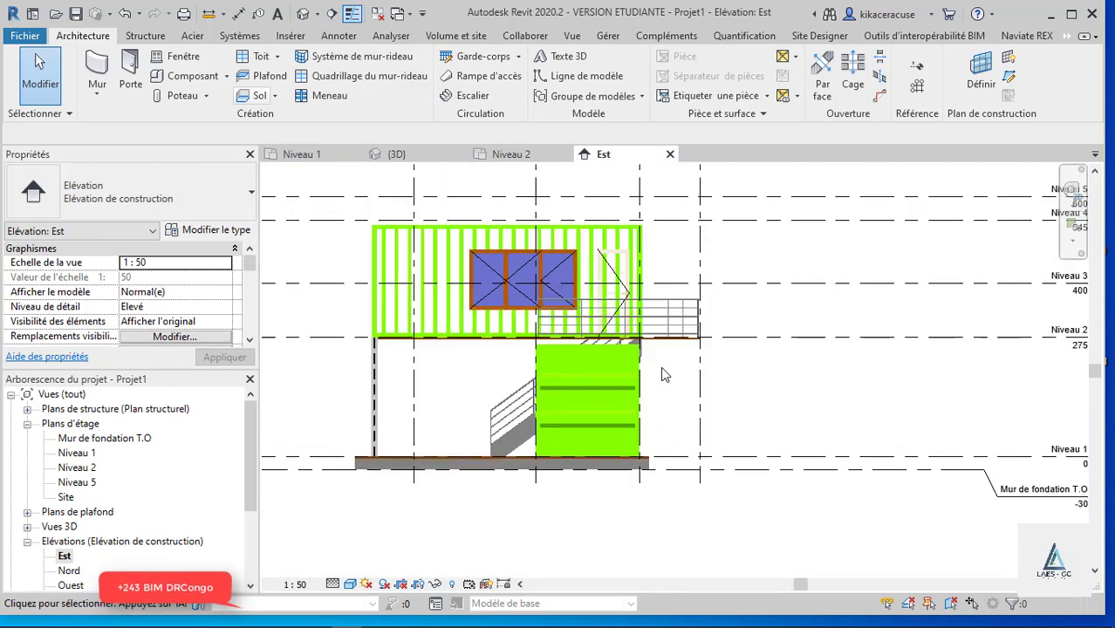
{"action": "left_click", "coordinate": [531, 158]}
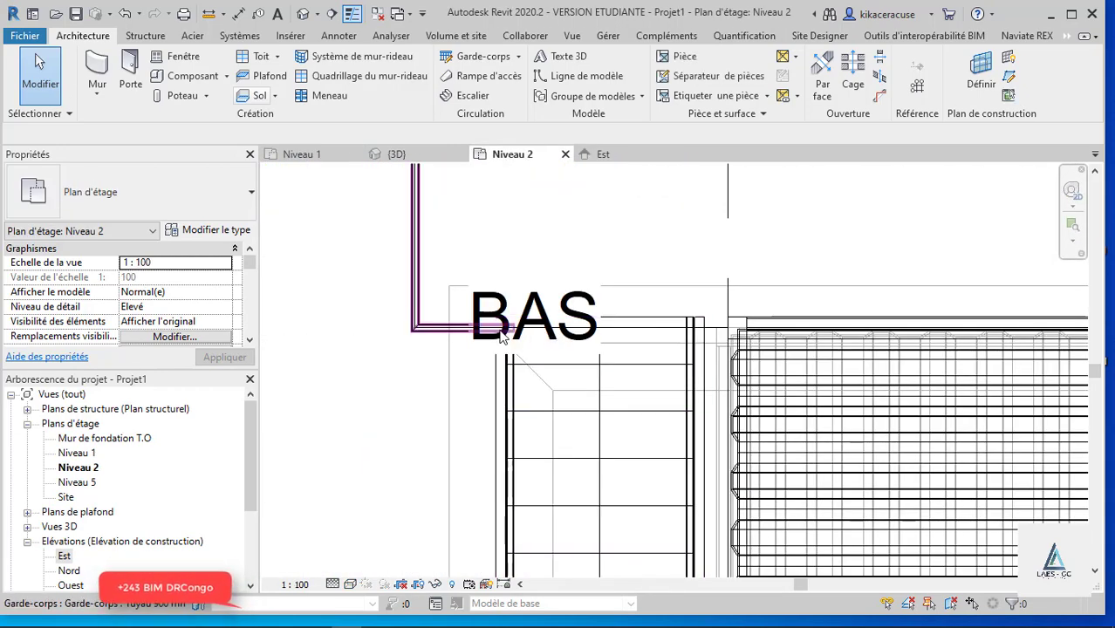
- Start the beam system boundary from the container's bottom edge, extended to 1210.00 long
{"action": "scroll", "coordinate": [721, 377], "scroll_direction": "down", "scroll_amount": 5}
{"action": "scroll", "coordinate": [721, 377], "scroll_direction": "down", "scroll_amount": 2}
{"action": "scroll", "coordinate": [721, 377], "scroll_direction": "up", "scroll_amount": 1}
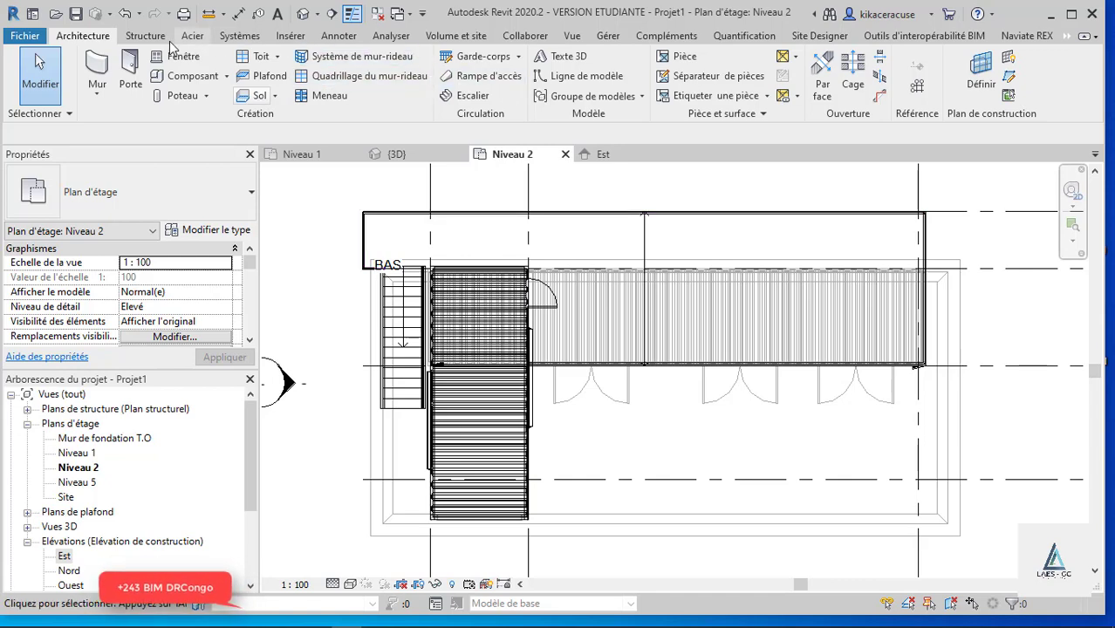
{"action": "left_click", "coordinate": [147, 36]}
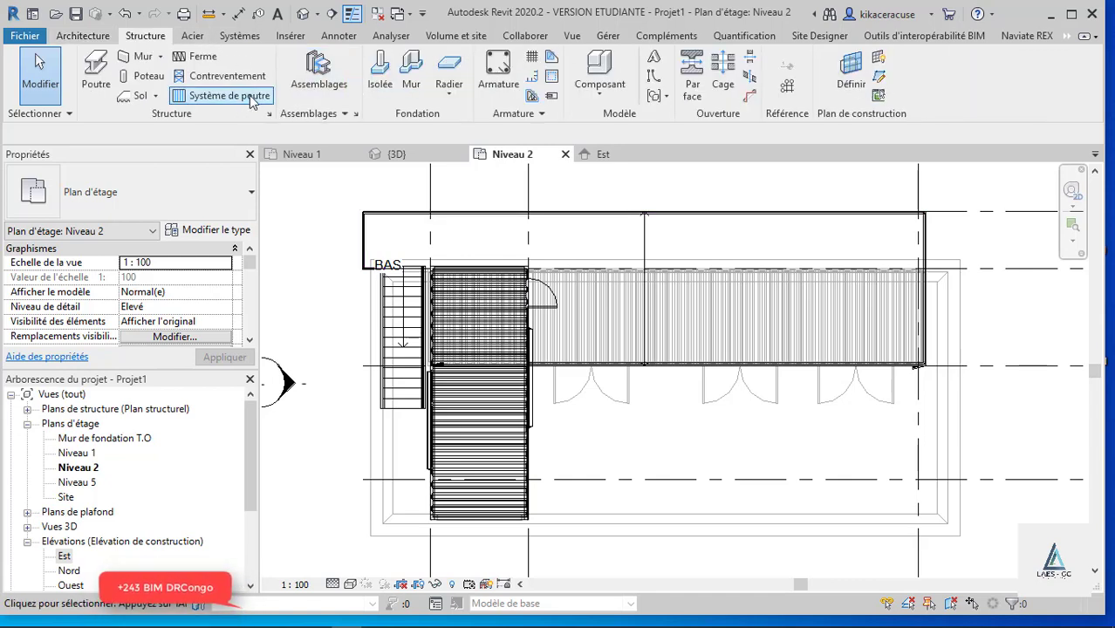
{"action": "left_click", "coordinate": [222, 95]}
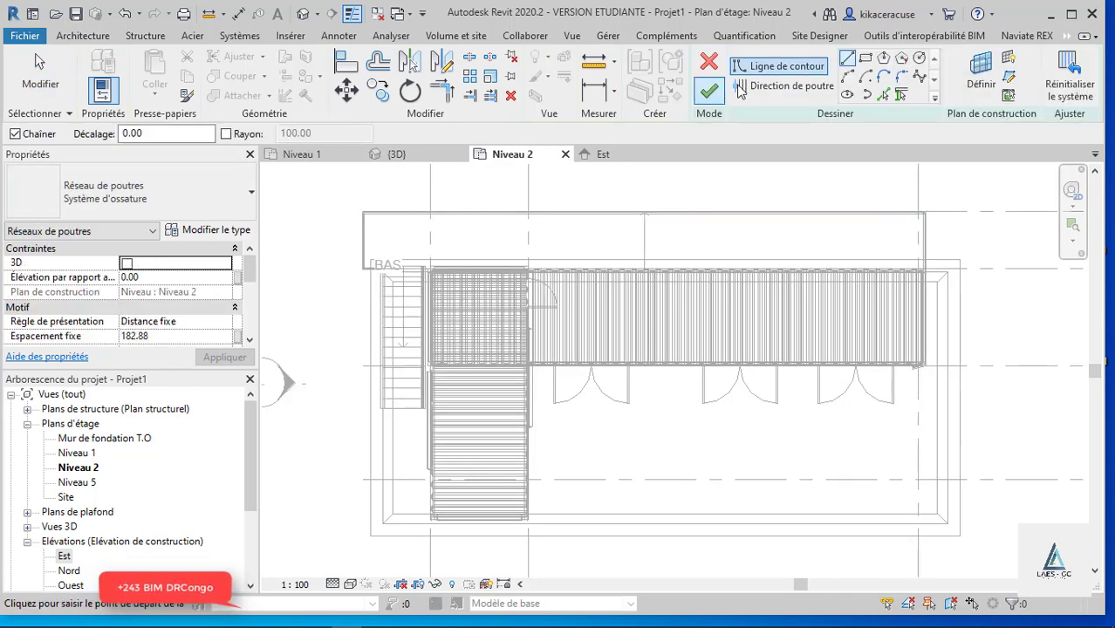
{"action": "left_click", "coordinate": [890, 96]}
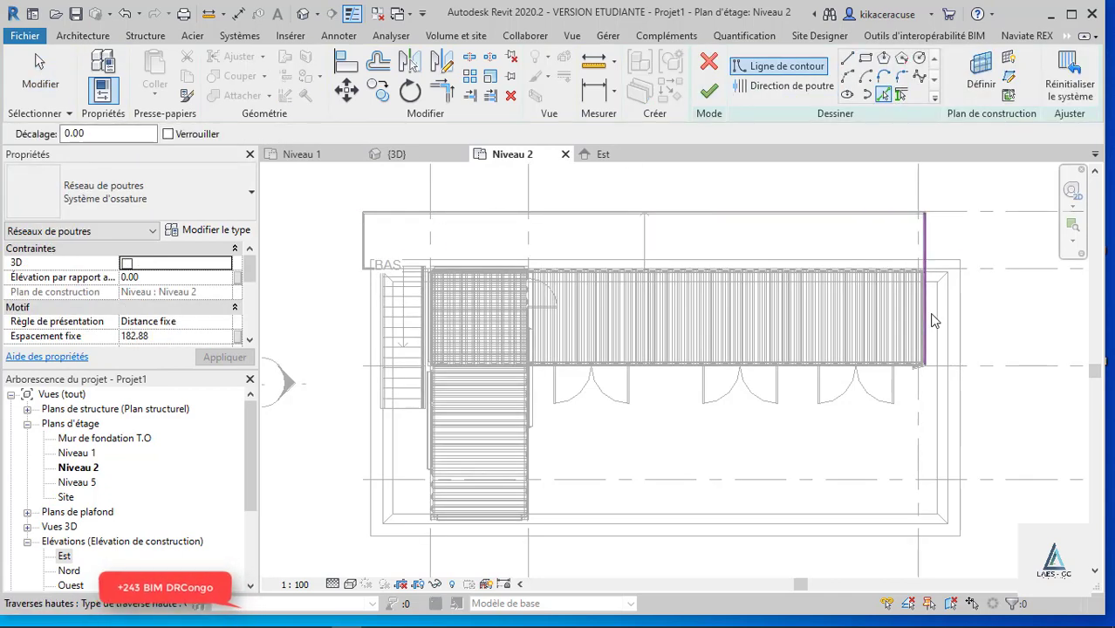
{"action": "left_click", "coordinate": [876, 373]}
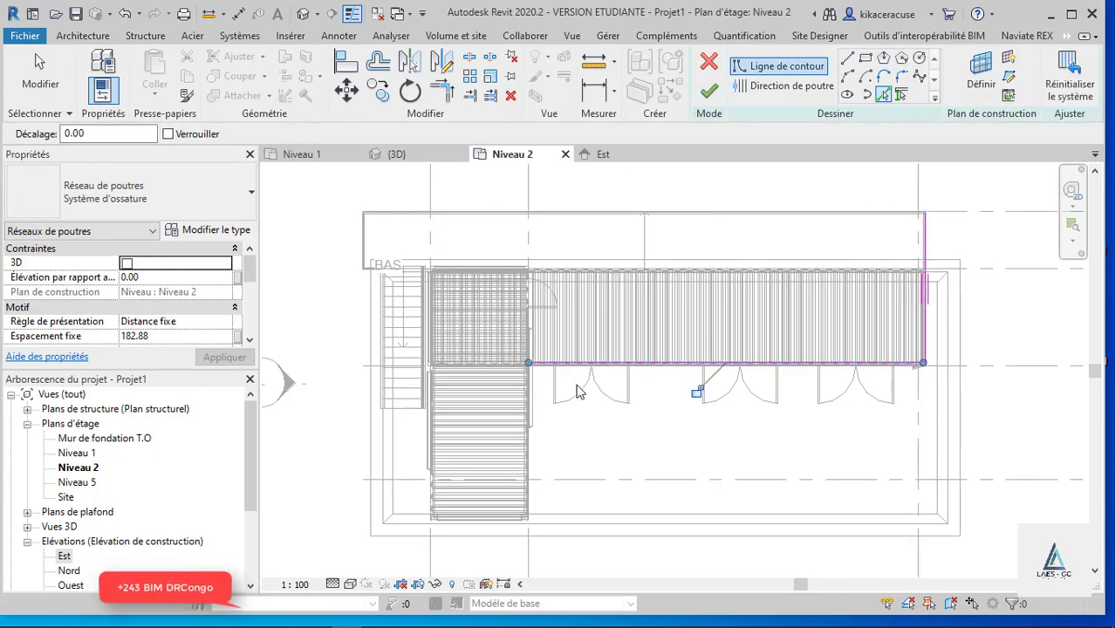
{"action": "scroll", "coordinate": [547, 422], "scroll_direction": "up", "scroll_amount": 1}
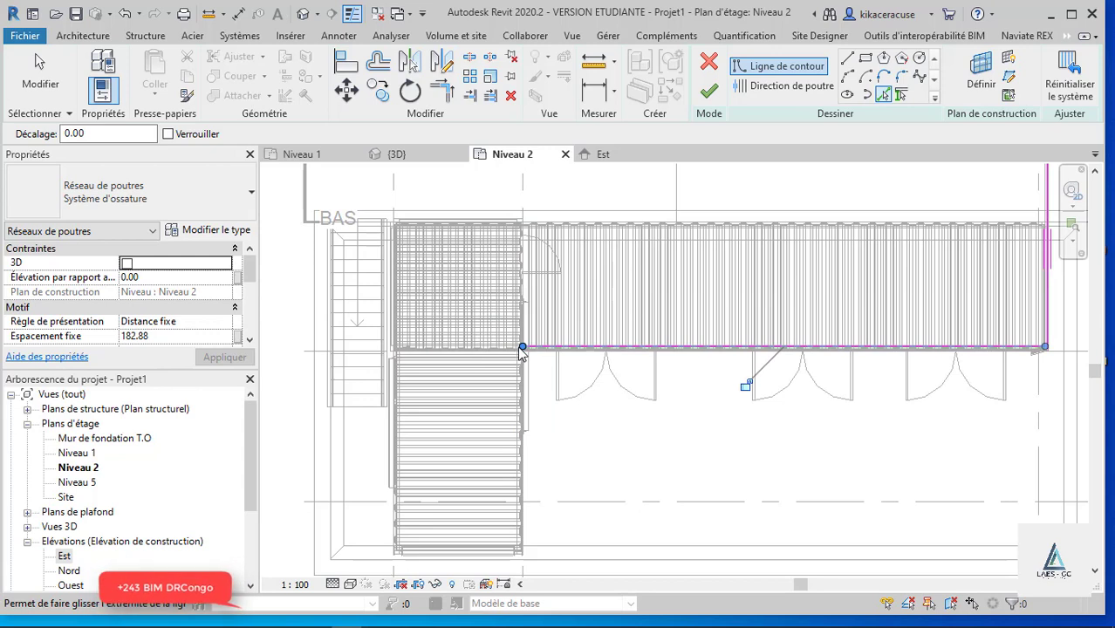
{"action": "left_click_drag", "start_coordinate": [525, 353], "coordinate": [380, 344]}
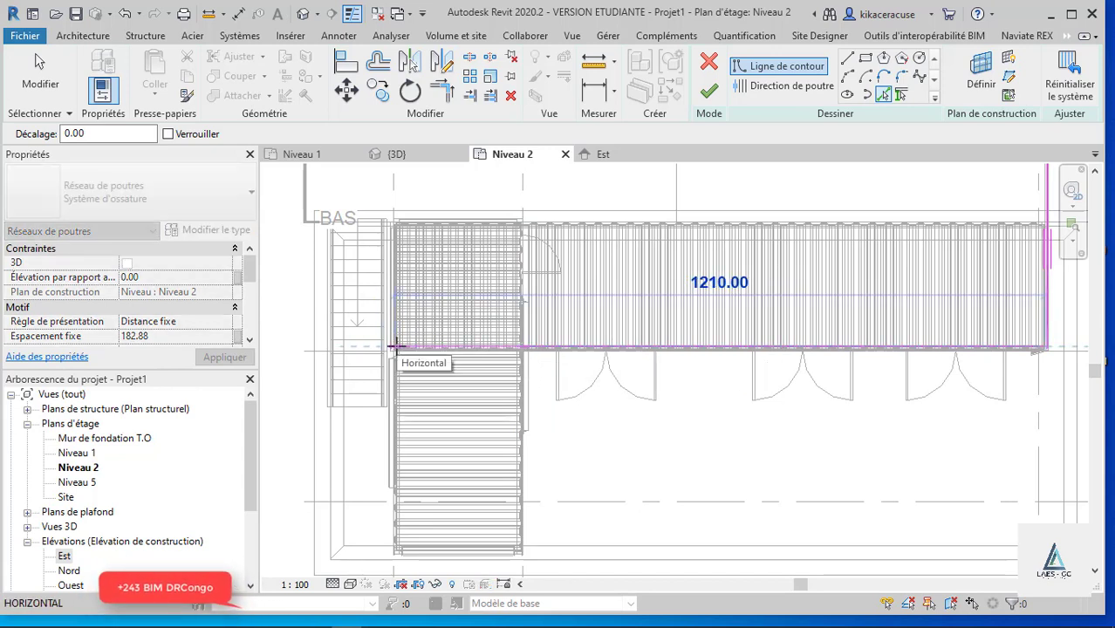
{"action": "left_click_drag", "start_coordinate": [390, 347], "coordinate": [392, 348]}
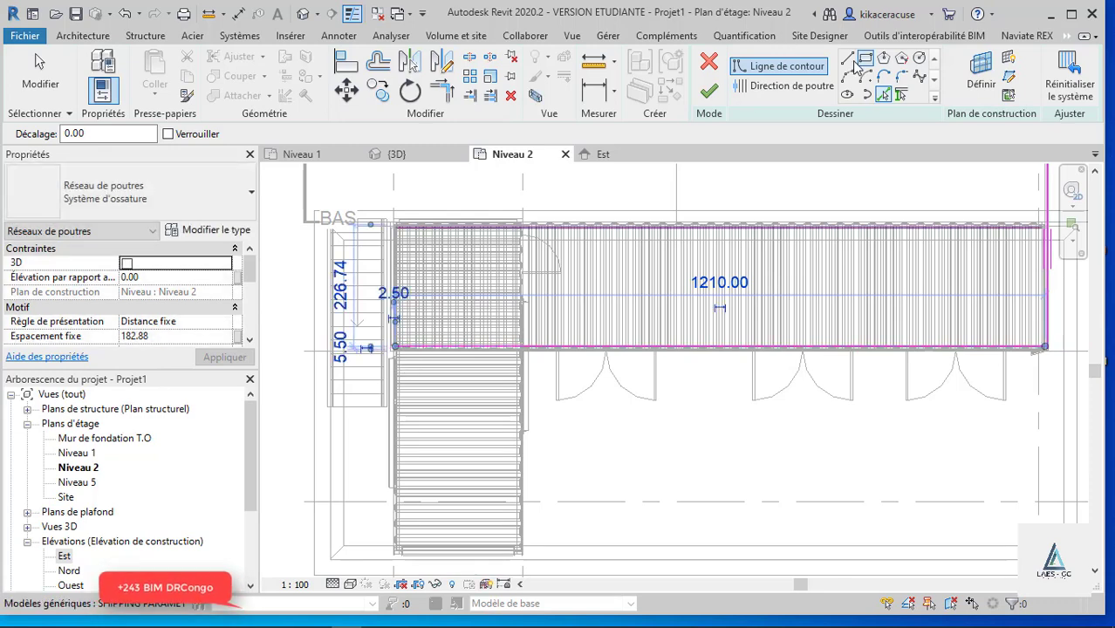
- Sketch the boundary's left edge and top edge across to the top-right corner
{"action": "left_click", "coordinate": [397, 347]}
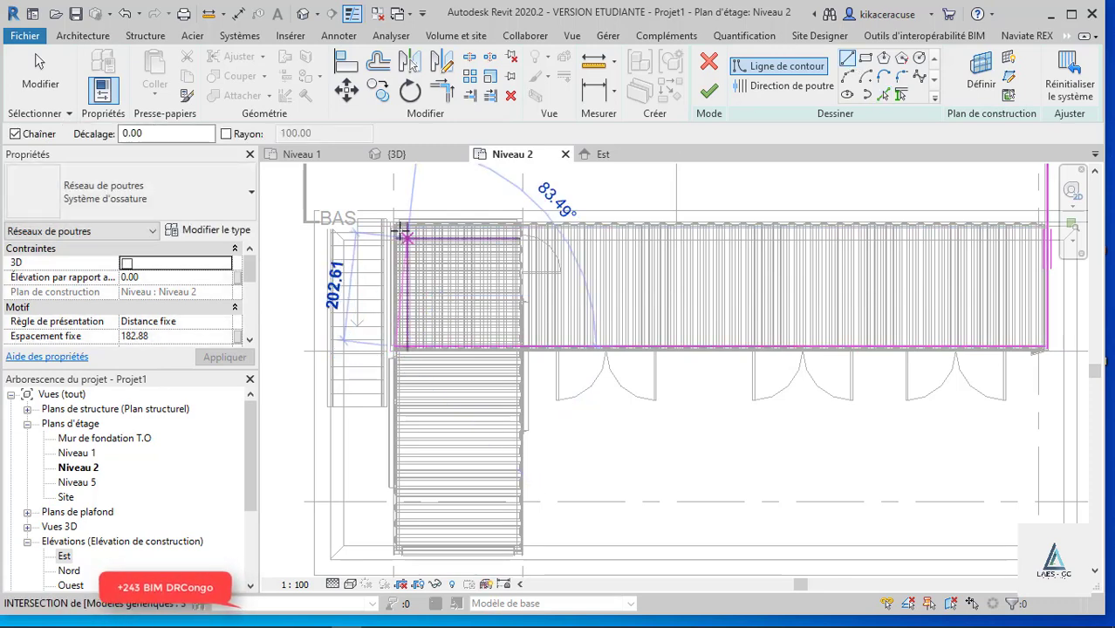
{"action": "left_click", "coordinate": [393, 225]}
{"action": "scroll", "coordinate": [475, 240], "scroll_direction": "down", "scroll_amount": 2}
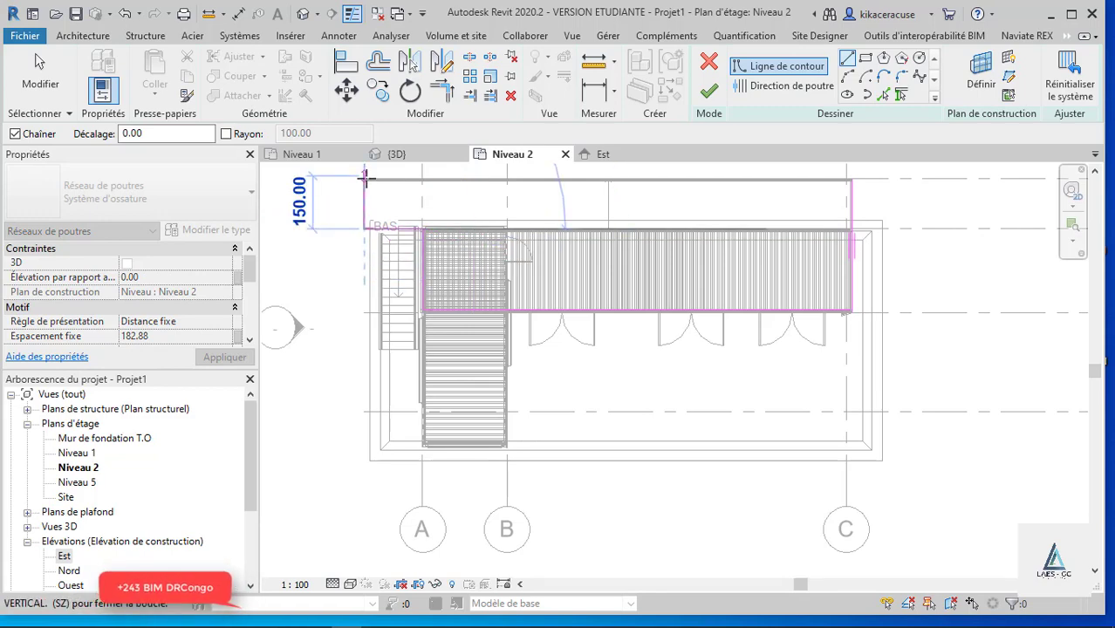
{"action": "left_click", "coordinate": [367, 181]}
{"action": "left_click", "coordinate": [852, 181]}
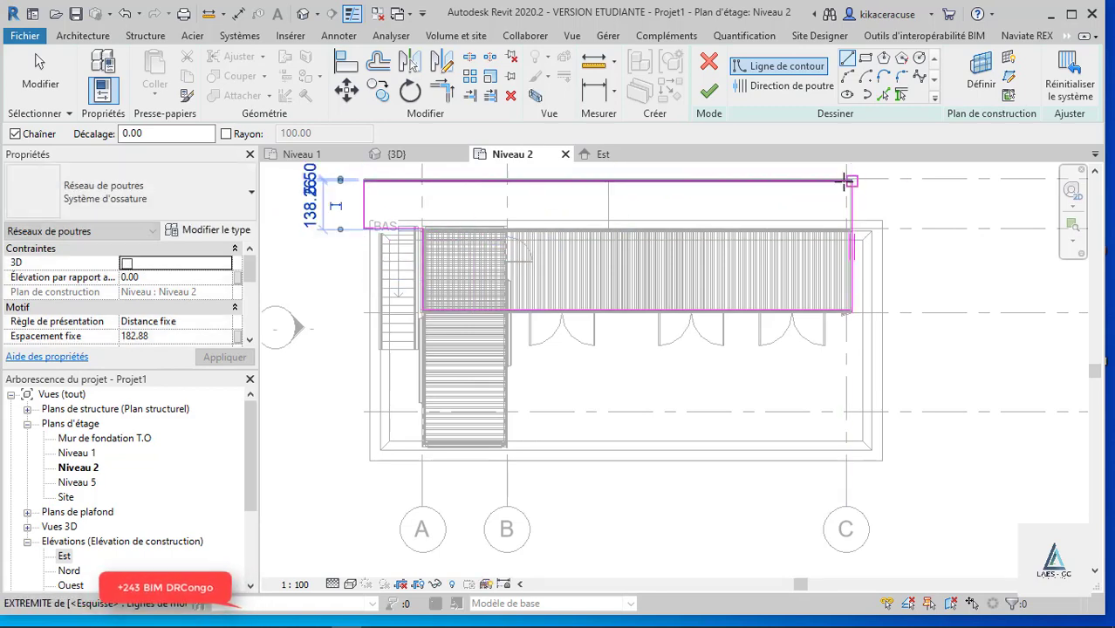
{"action": "scroll", "coordinate": [856, 166], "scroll_direction": "up", "scroll_amount": 2}
{"action": "scroll", "coordinate": [856, 167], "scroll_direction": "up", "scroll_amount": 1}
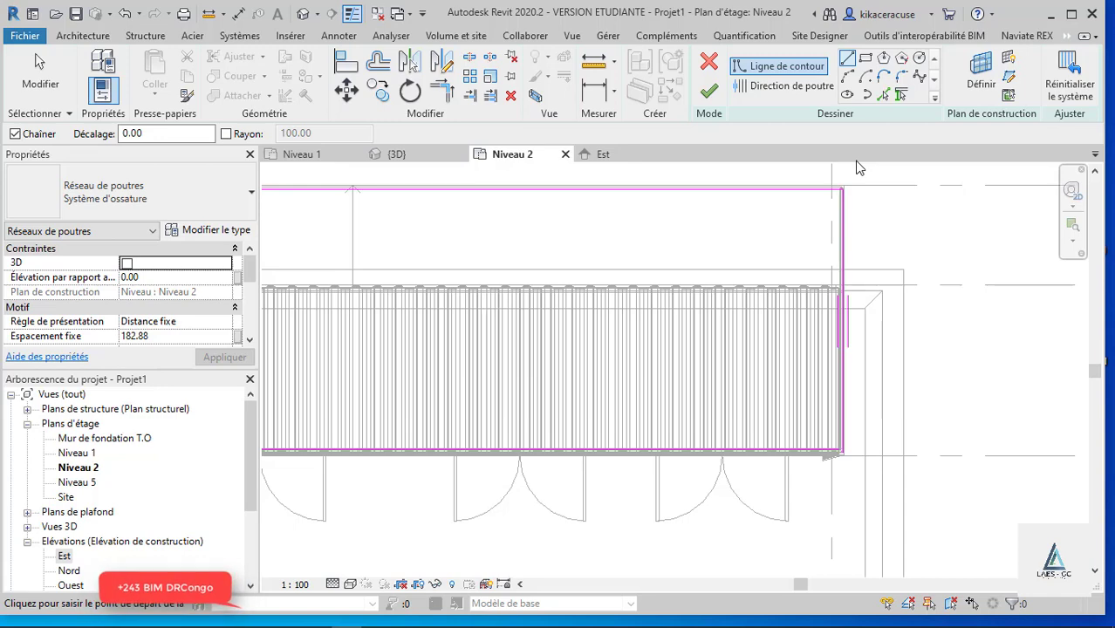
{"action": "scroll", "coordinate": [856, 167], "scroll_direction": "up", "scroll_amount": 2}
{"action": "scroll", "coordinate": [853, 175], "scroll_direction": "up", "scroll_amount": 1}
{"action": "scroll", "coordinate": [779, 221], "scroll_direction": "down", "scroll_amount": 2}
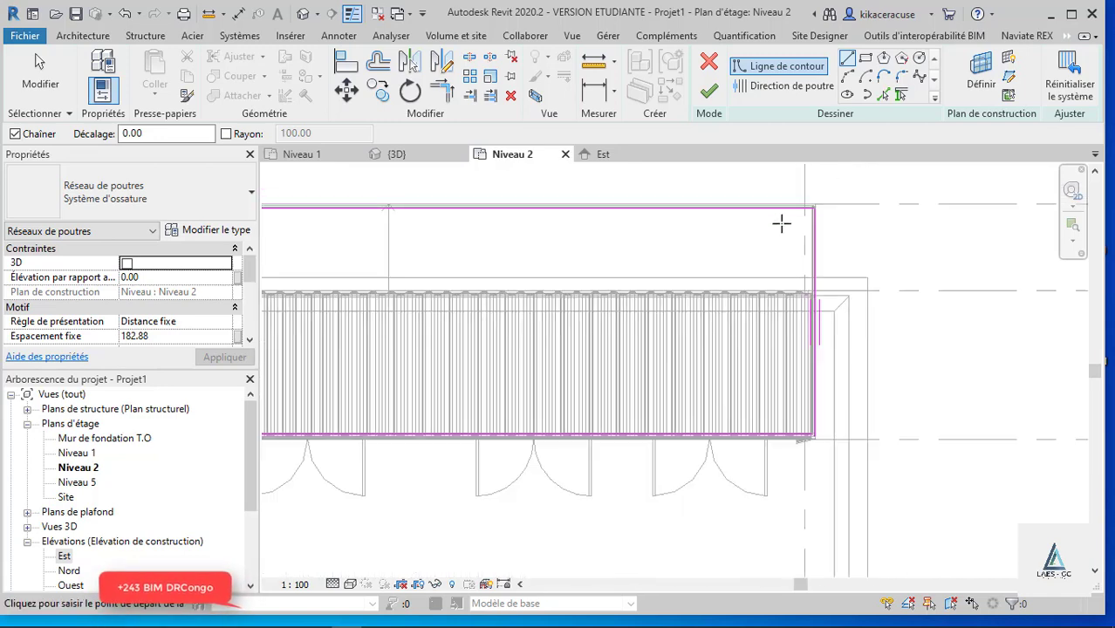
{"action": "scroll", "coordinate": [780, 222], "scroll_direction": "down", "scroll_amount": 2}
- Set the beam direction and attempt to finish, keeping the unclosed sketch for editing
{"action": "left_click", "coordinate": [794, 87]}
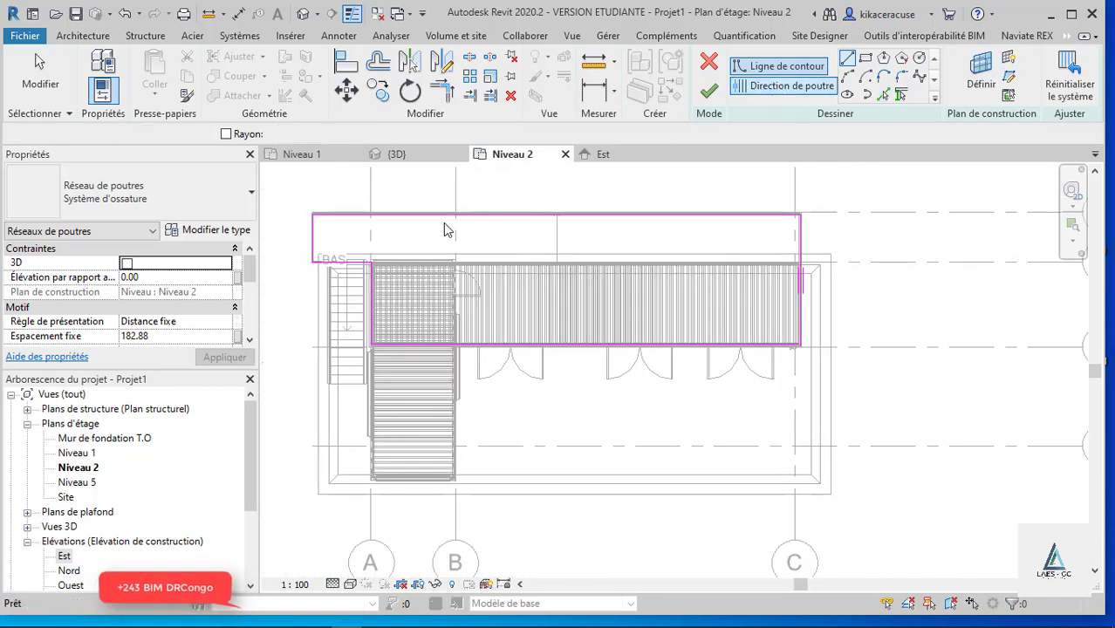
{"action": "scroll", "coordinate": [309, 237], "scroll_direction": "up", "scroll_amount": 2}
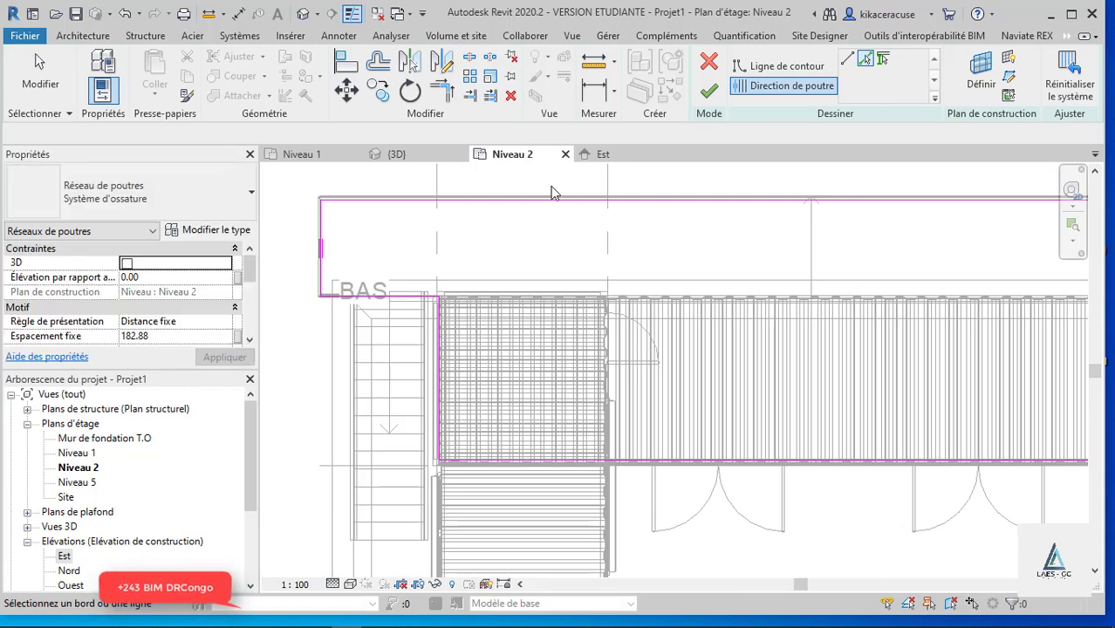
{"action": "left_click", "coordinate": [711, 91]}
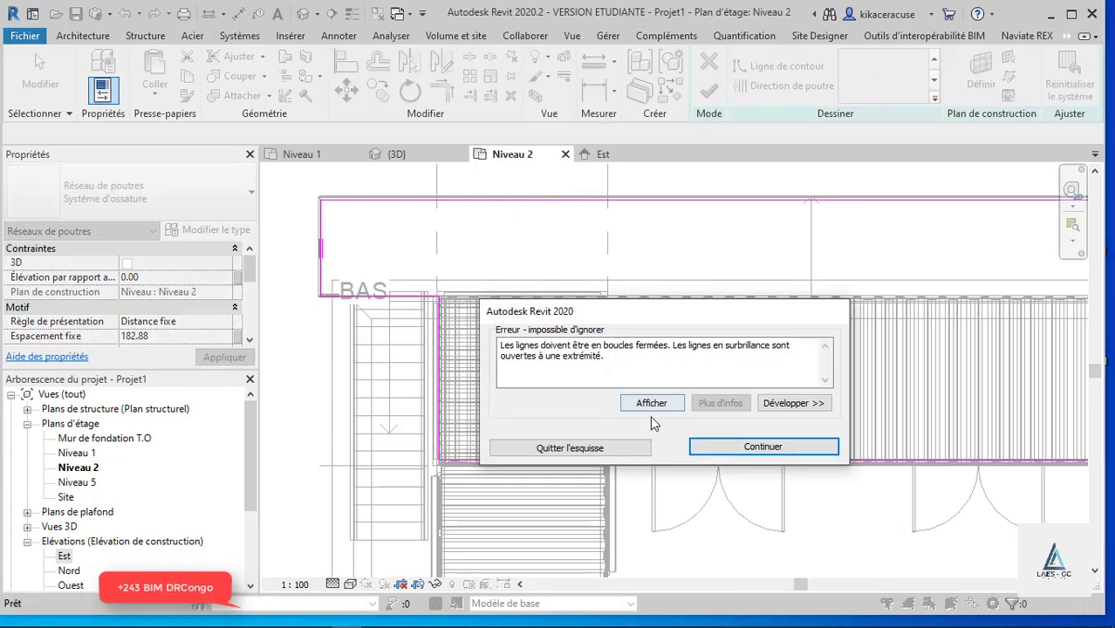
{"action": "left_click", "coordinate": [575, 450]}
{"action": "left_click", "coordinate": [668, 342]}
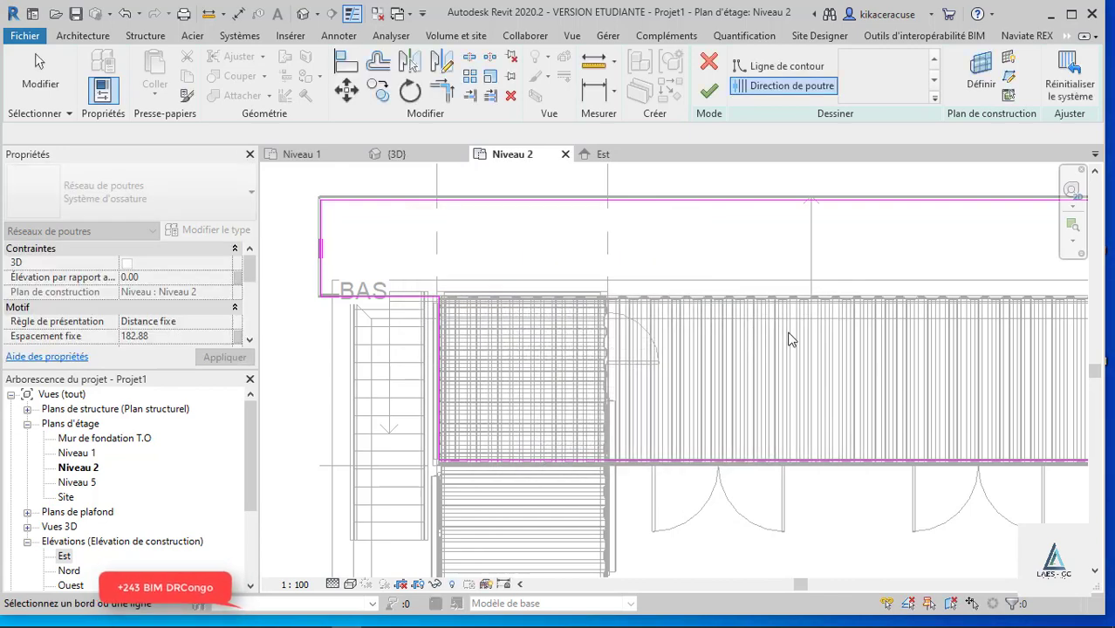
- Trim the boundary lines into closed corners, set the beam direction, and finish the beam system
{"action": "scroll", "coordinate": [422, 292], "scroll_direction": "up", "scroll_amount": 1}
{"action": "key", "text": "r"}
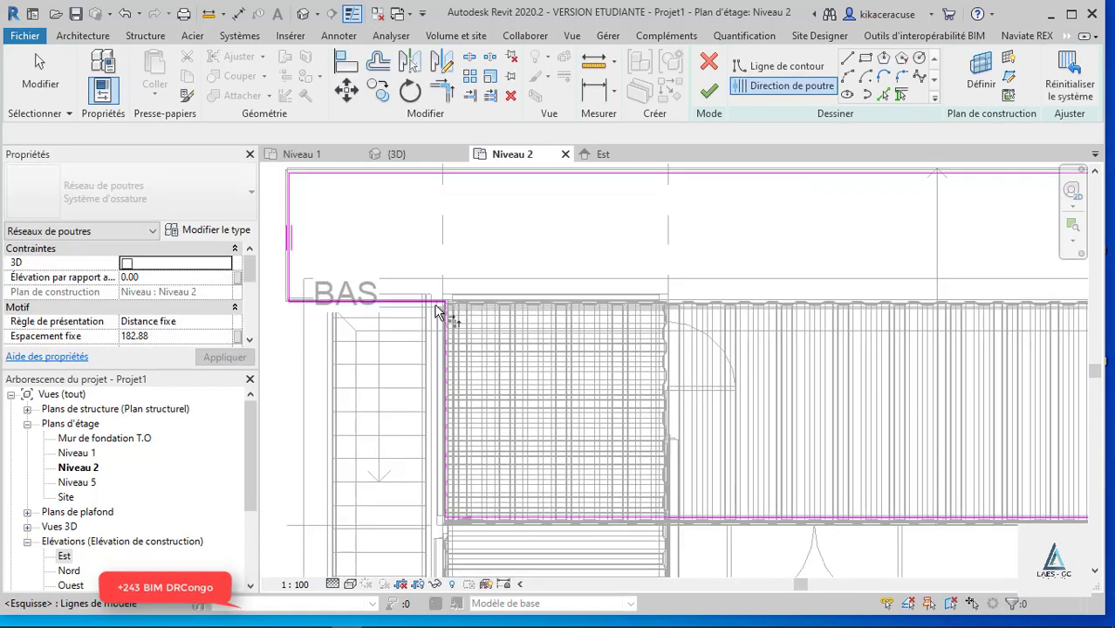
{"action": "left_click", "coordinate": [436, 302]}
{"action": "scroll", "coordinate": [422, 292], "scroll_direction": "down", "scroll_amount": 1}
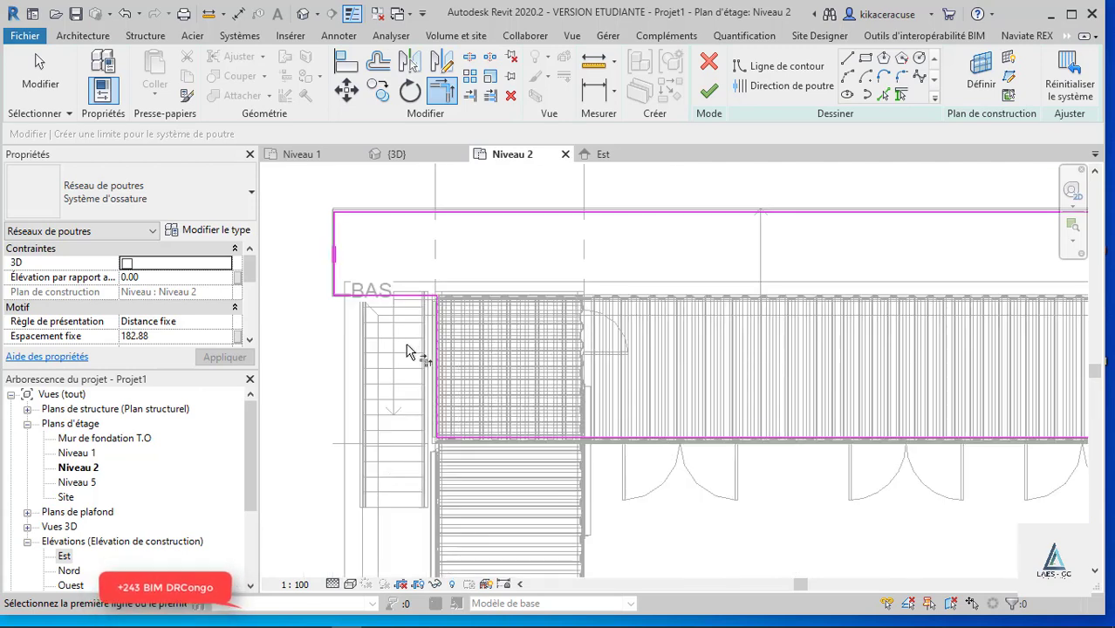
{"action": "scroll", "coordinate": [455, 360], "scroll_direction": "down", "scroll_amount": 1}
{"action": "scroll", "coordinate": [710, 394], "scroll_direction": "up", "scroll_amount": 1}
{"action": "scroll", "coordinate": [935, 321], "scroll_direction": "up", "scroll_amount": 1}
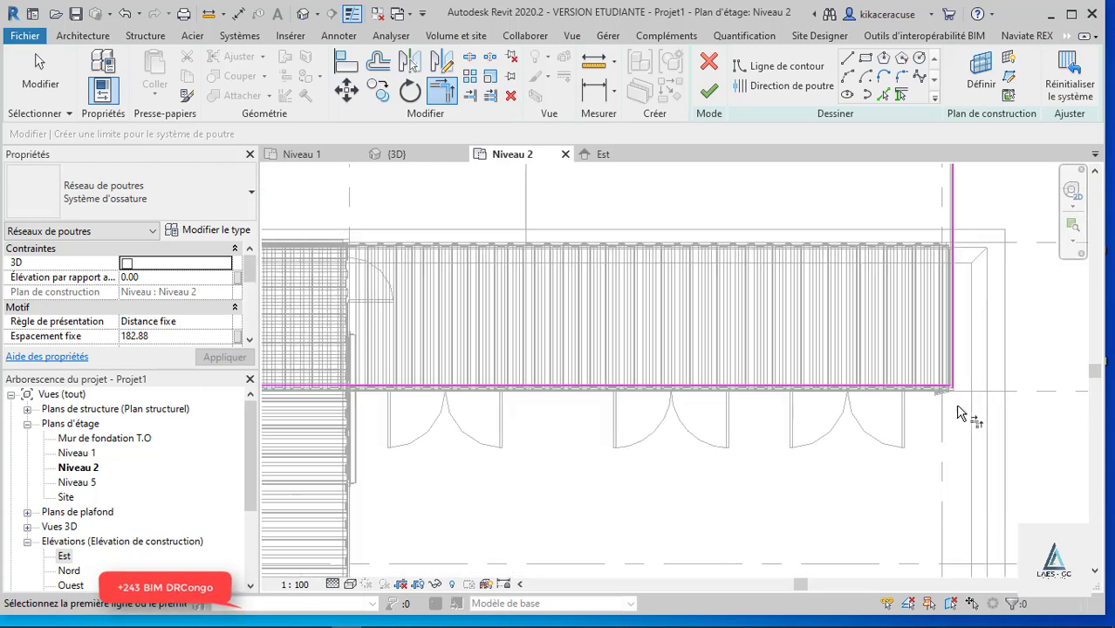
{"action": "scroll", "coordinate": [925, 410], "scroll_direction": "up", "scroll_amount": 1}
{"action": "left_click", "coordinate": [926, 375]}
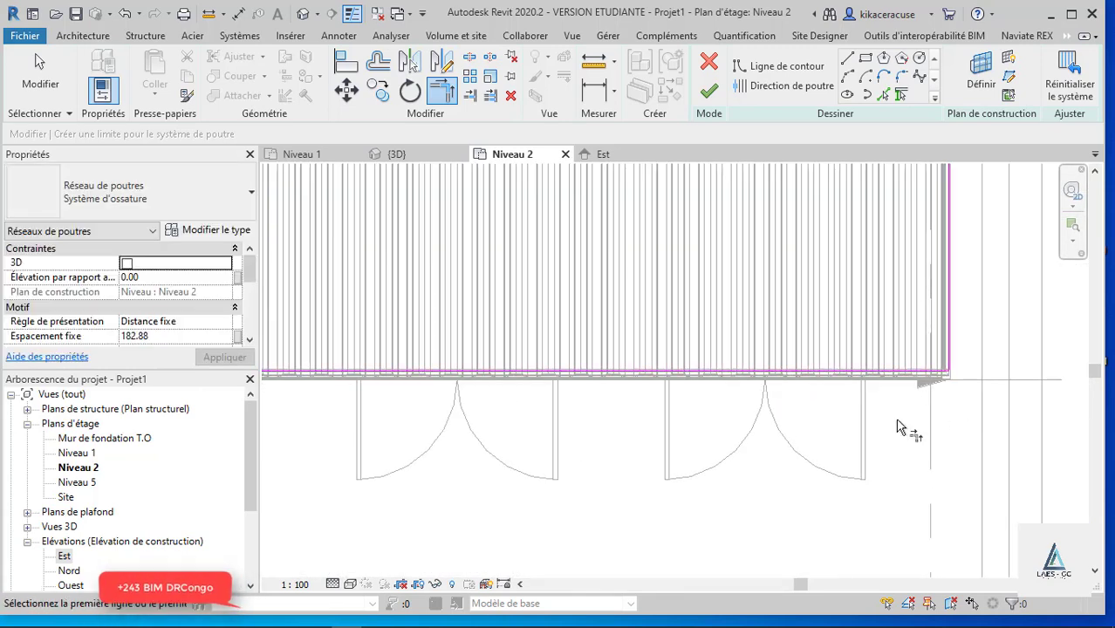
{"action": "scroll", "coordinate": [903, 384], "scroll_direction": "down", "scroll_amount": 3}
{"action": "left_click", "coordinate": [901, 279]}
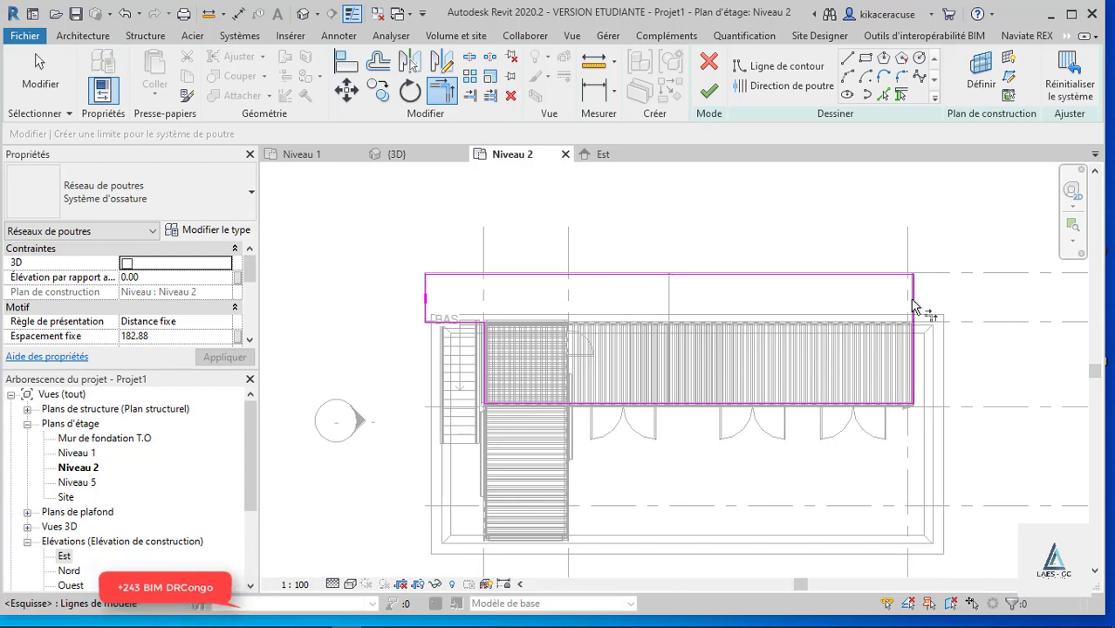
{"action": "left_click", "coordinate": [913, 306]}
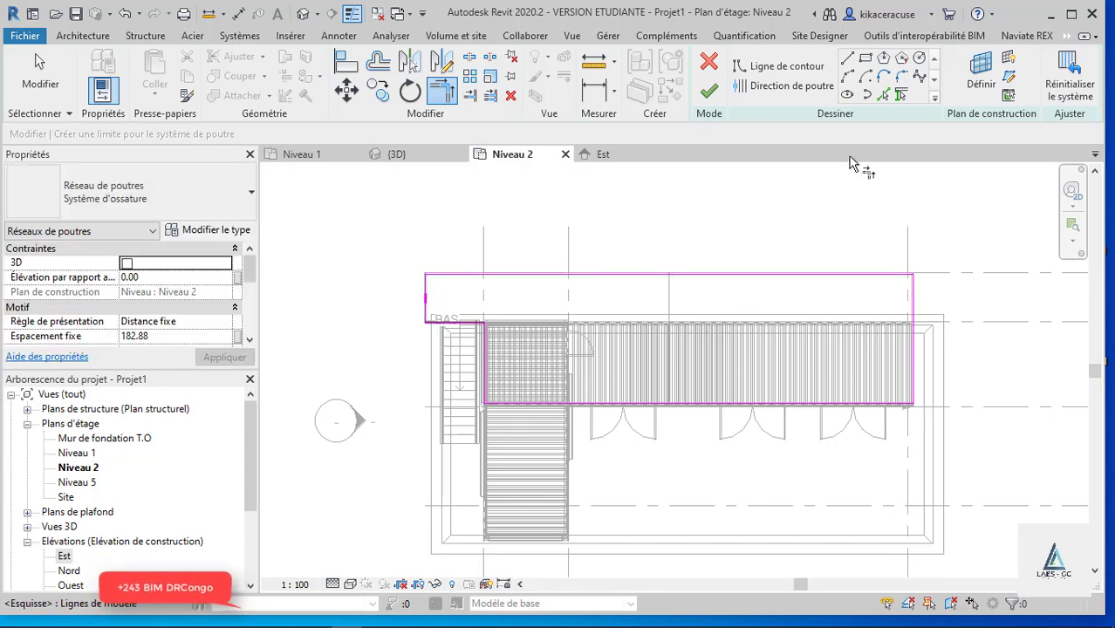
{"action": "left_click", "coordinate": [786, 86]}
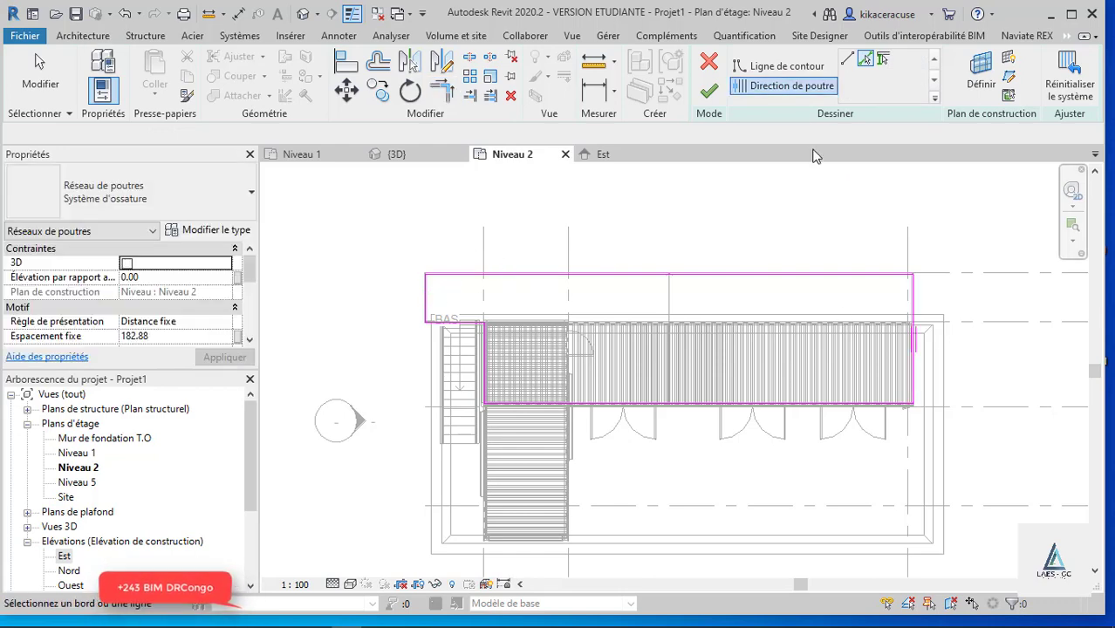
{"action": "left_click", "coordinate": [708, 90]}
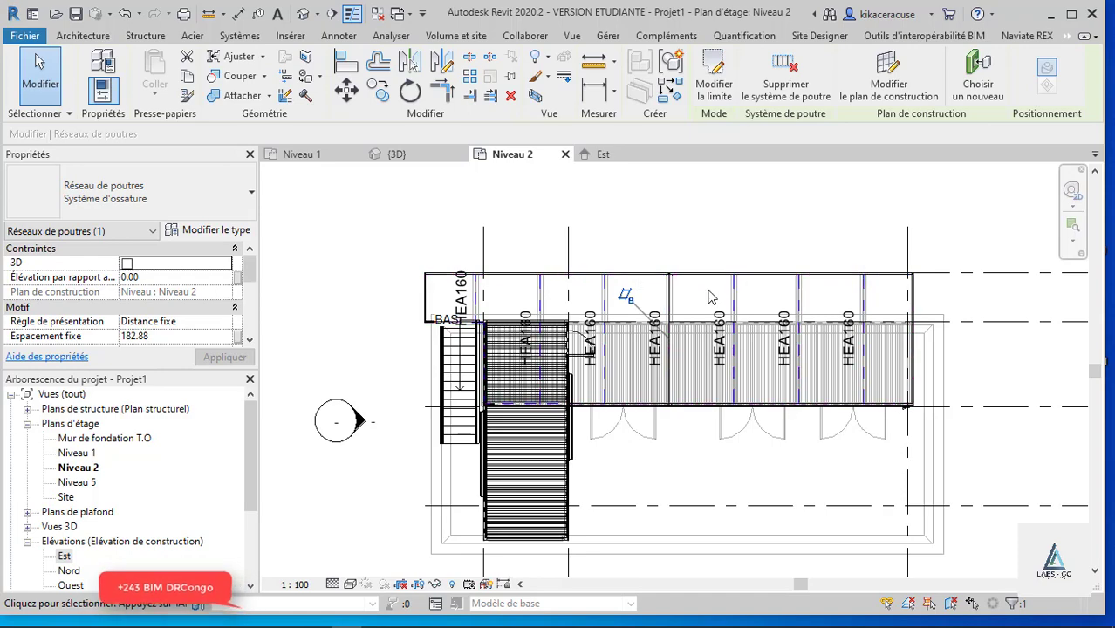
{"action": "scroll", "coordinate": [712, 297], "scroll_direction": "up", "scroll_amount": 2}
{"action": "left_click", "coordinate": [412, 159]}
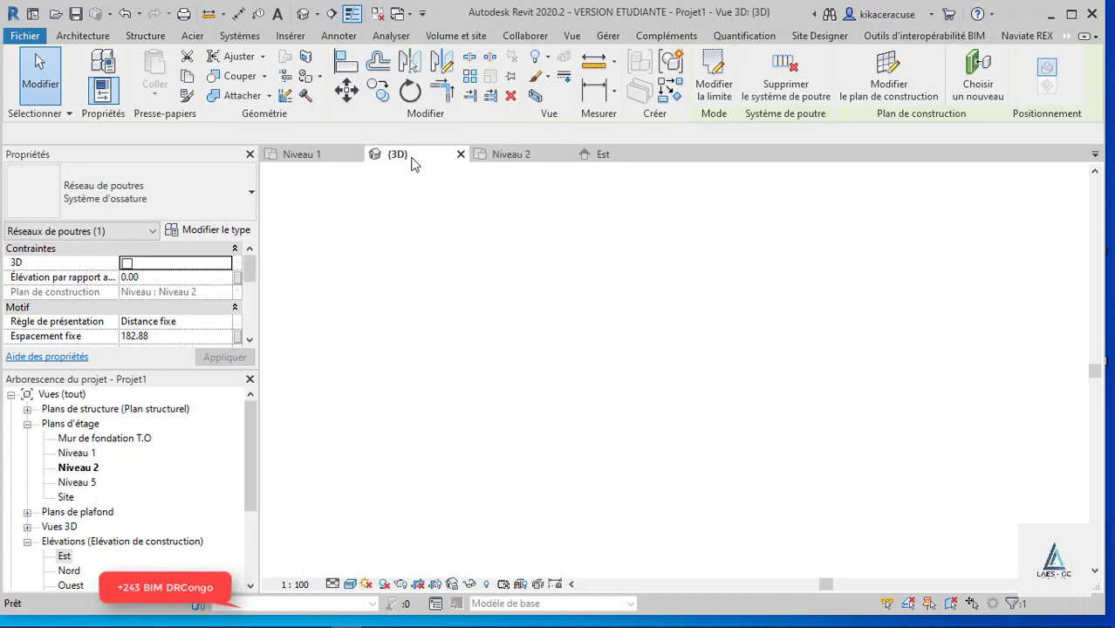
{"action": "scroll", "coordinate": [740, 323], "scroll_direction": "up", "scroll_amount": 5}
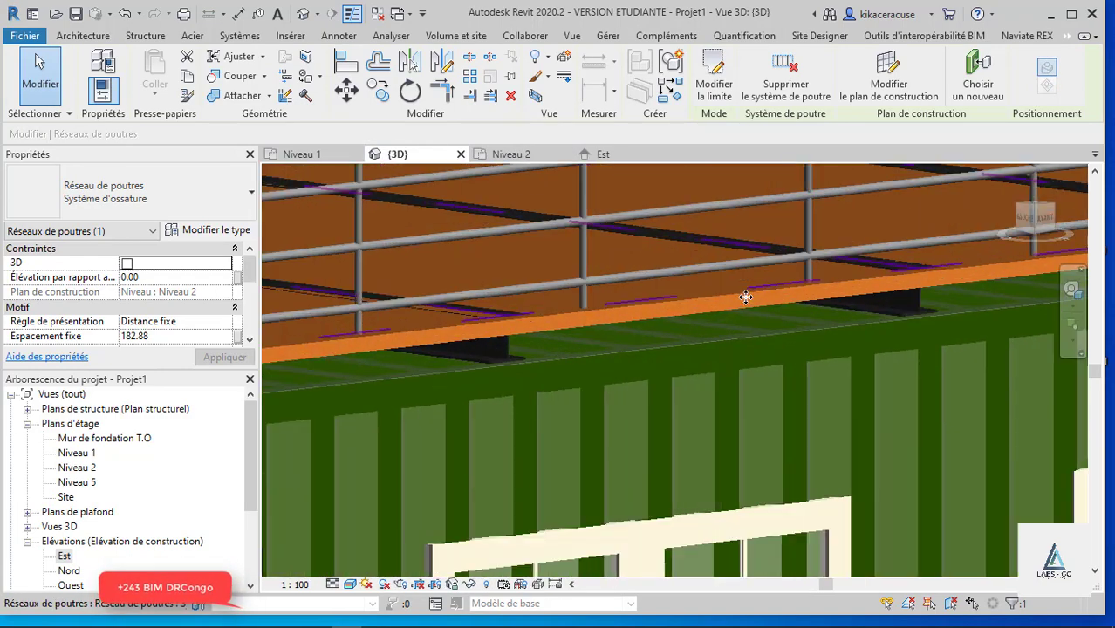
{"action": "scroll", "coordinate": [647, 339], "scroll_direction": "down", "scroll_amount": 3}
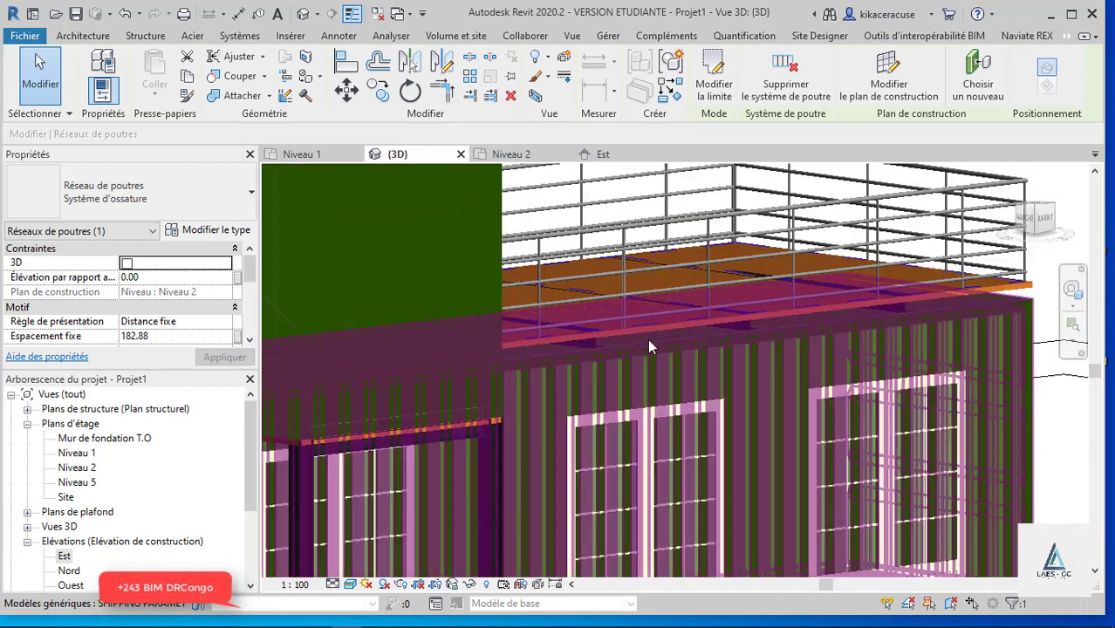
{"action": "scroll", "coordinate": [648, 339], "scroll_direction": "down", "scroll_amount": 3}
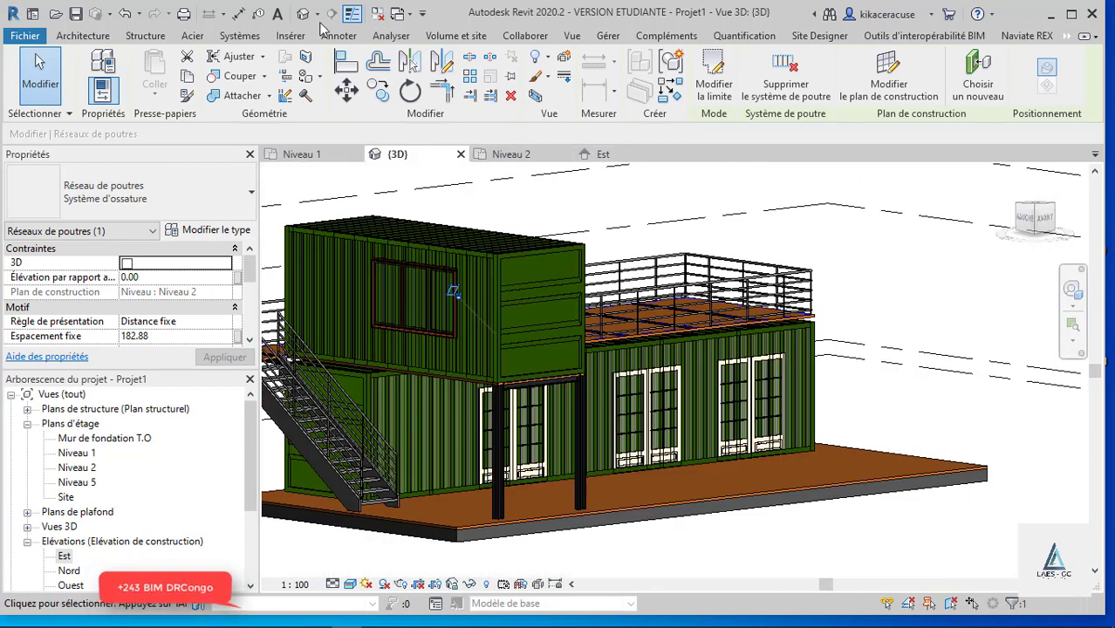
{"action": "left_click", "coordinate": [305, 15]}
{"action": "middle_click_drag", "start_coordinate": [468, 243], "coordinate": [551, 281], "text": "shift"}
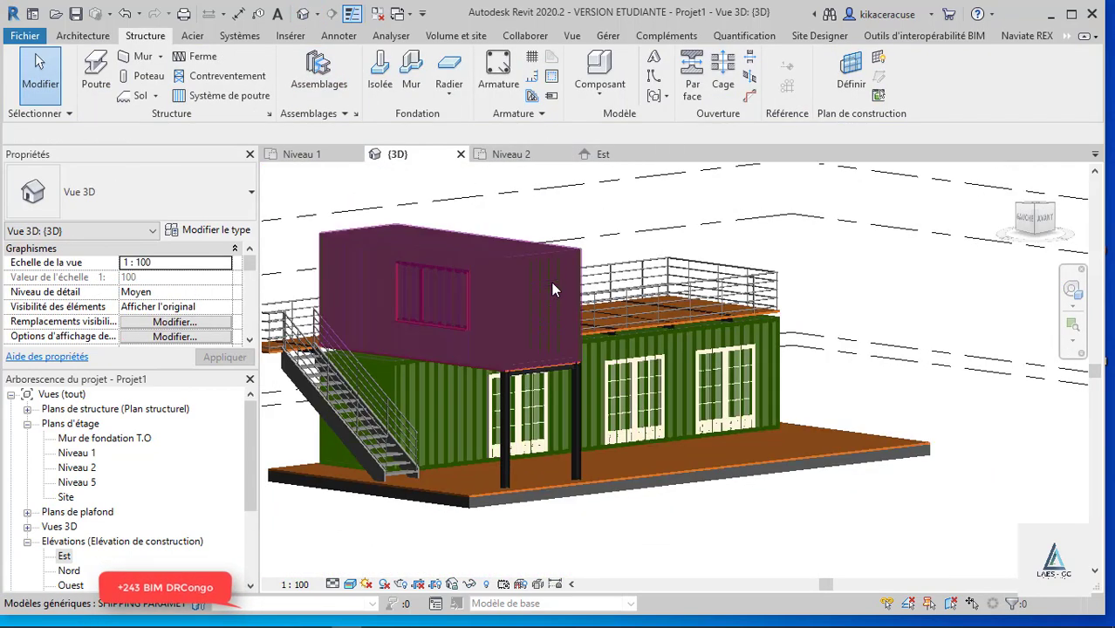
{"action": "middle_click_drag", "start_coordinate": [404, 334], "coordinate": [573, 346], "text": "shift"}
{"action": "scroll", "coordinate": [574, 347], "scroll_direction": "up", "scroll_amount": 3}
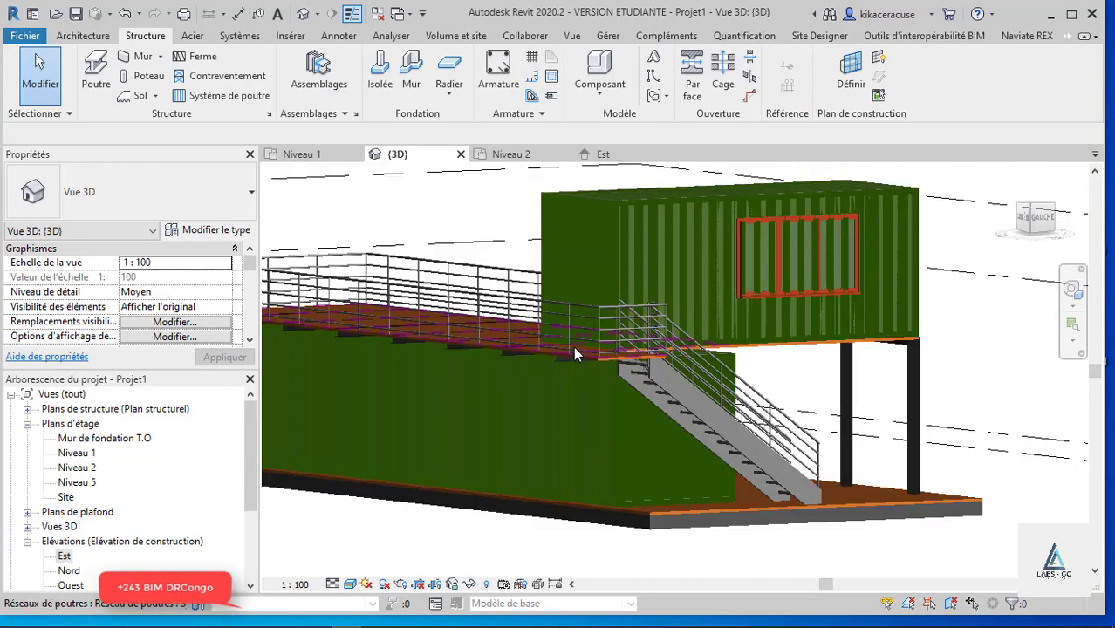
{"action": "scroll", "coordinate": [573, 346], "scroll_direction": "up", "scroll_amount": 3}
{"action": "scroll", "coordinate": [573, 346], "scroll_direction": "down", "scroll_amount": 3}
{"action": "scroll", "coordinate": [571, 298], "scroll_direction": "down", "scroll_amount": 3}
{"action": "scroll", "coordinate": [572, 330], "scroll_direction": "down", "scroll_amount": 3}
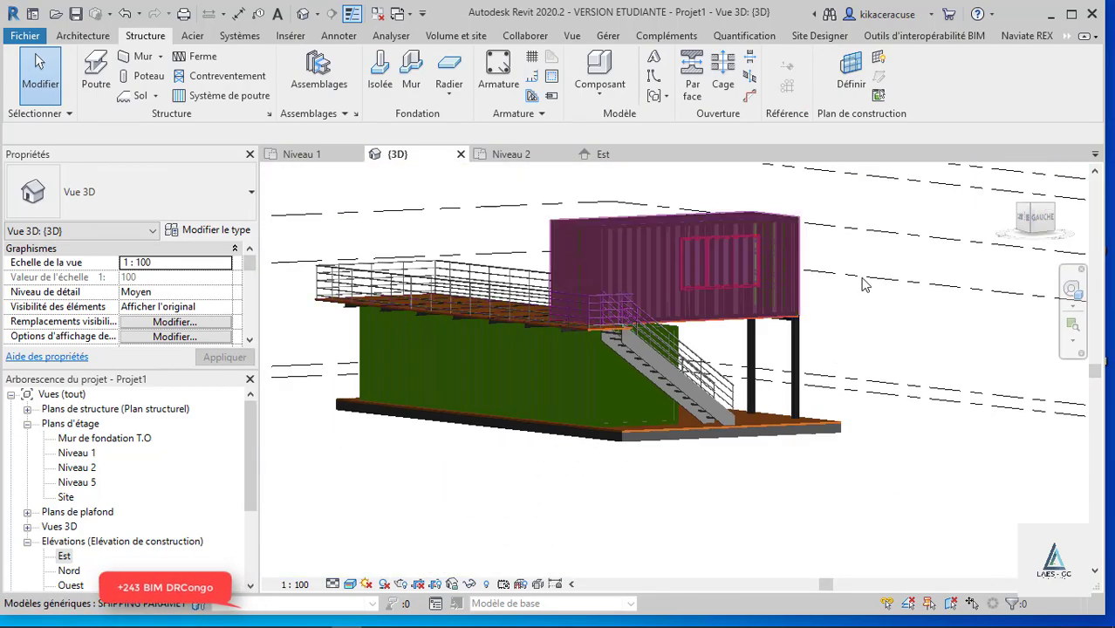
{"action": "mouse_move", "coordinate": [571, 330]}
{"action": "middle_mouse_down", "text": "shift"}
{"action": "mouse_move", "coordinate": [633, 319]}
{"action": "mouse_move", "coordinate": [625, 243]}
{"action": "middle_mouse_up", "text": "shift"}
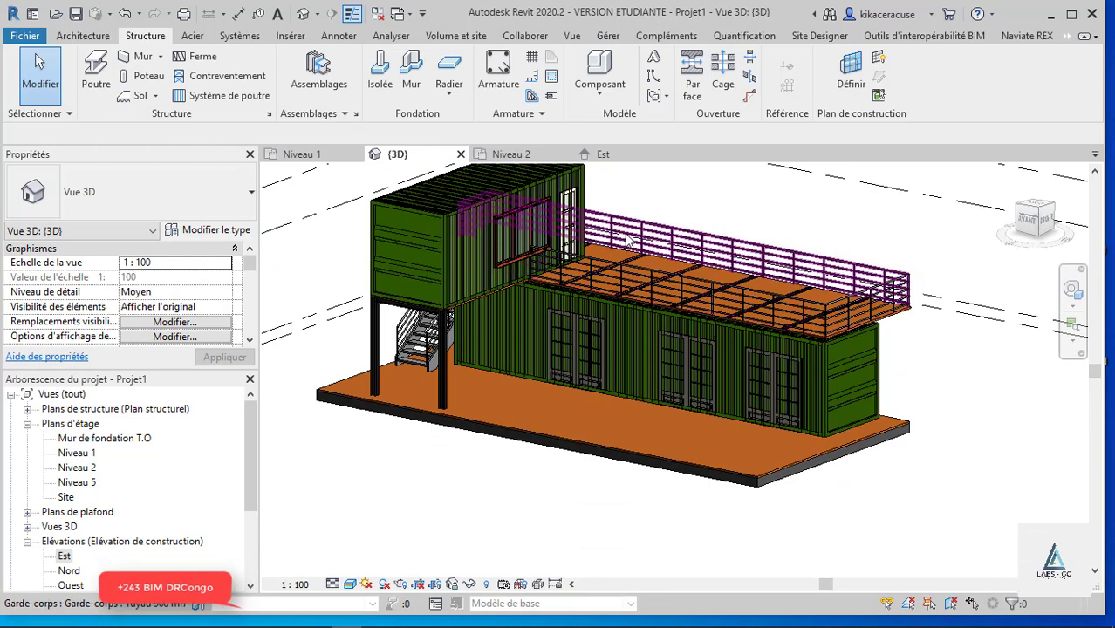
{"action": "scroll", "coordinate": [625, 243], "scroll_direction": "up", "scroll_amount": 3}
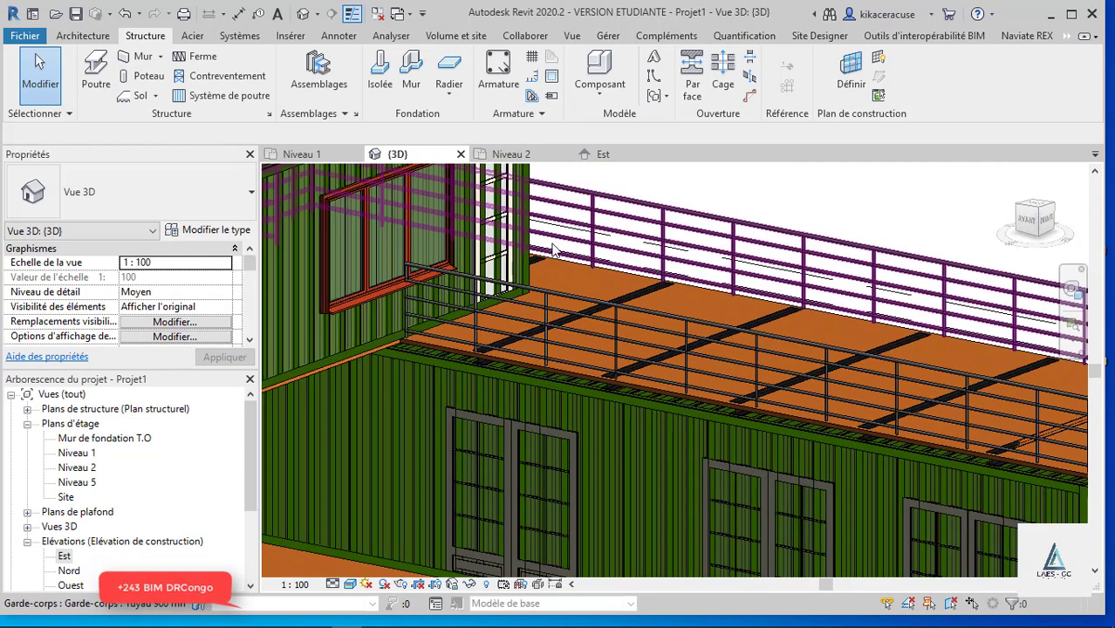
{"action": "scroll", "coordinate": [553, 251], "scroll_direction": "down", "scroll_amount": 3}
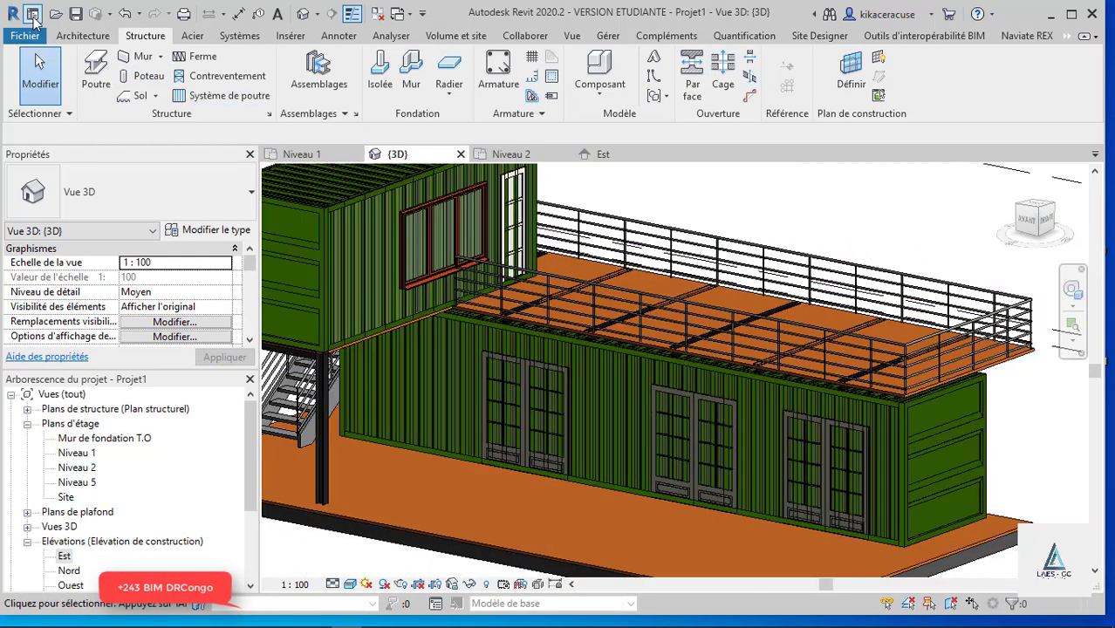
{"action": "left_click", "coordinate": [33, 16]}
- Orbit and zoom the FIRST GOOD SHIPPING CONTAINER reference model to a perspective angle
{"action": "key", "text": "ctrl+d"}
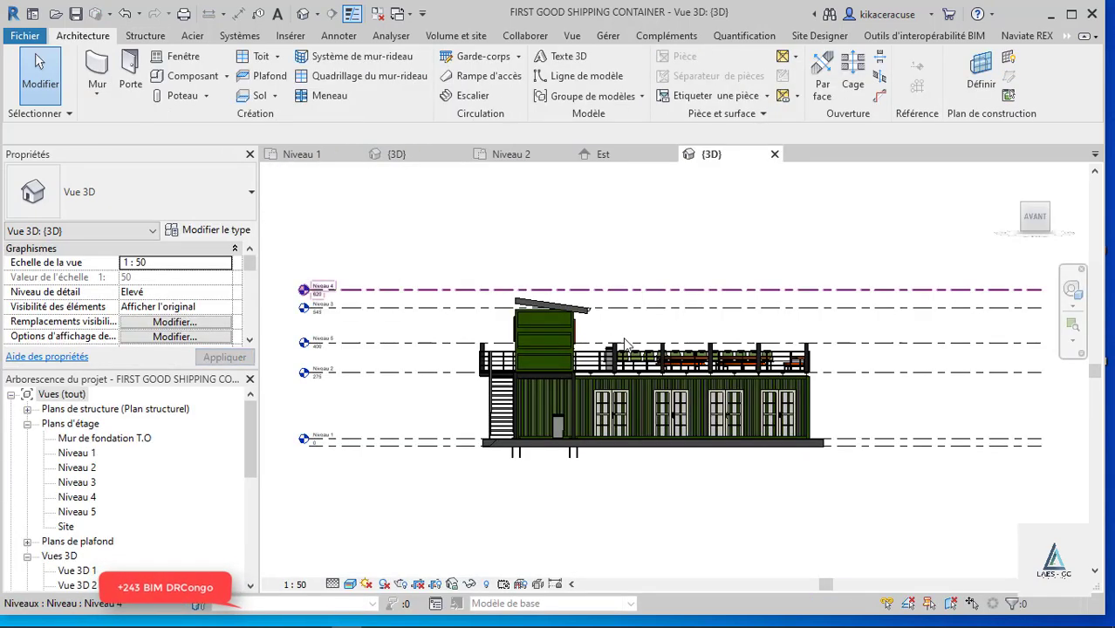
{"action": "middle_click_drag", "start_coordinate": [624, 343], "coordinate": [677, 287], "text": "shift"}
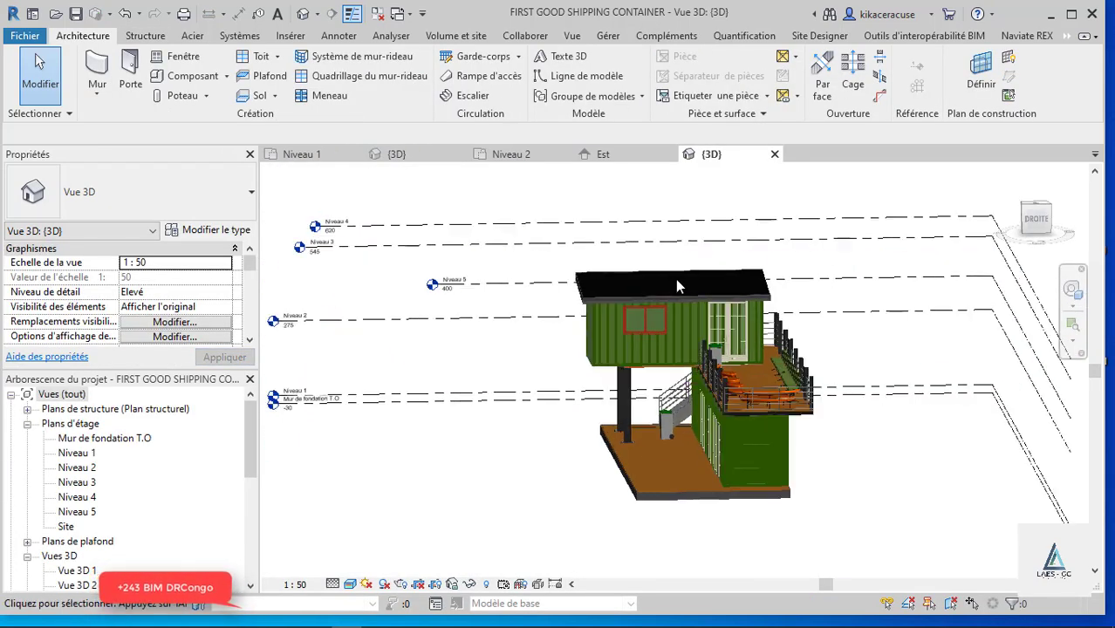
{"action": "scroll", "coordinate": [675, 279], "scroll_direction": "up", "scroll_amount": 3}
{"action": "scroll", "coordinate": [589, 263], "scroll_direction": "down", "scroll_amount": 3}
{"action": "scroll", "coordinate": [761, 429], "scroll_direction": "up", "scroll_amount": 5}
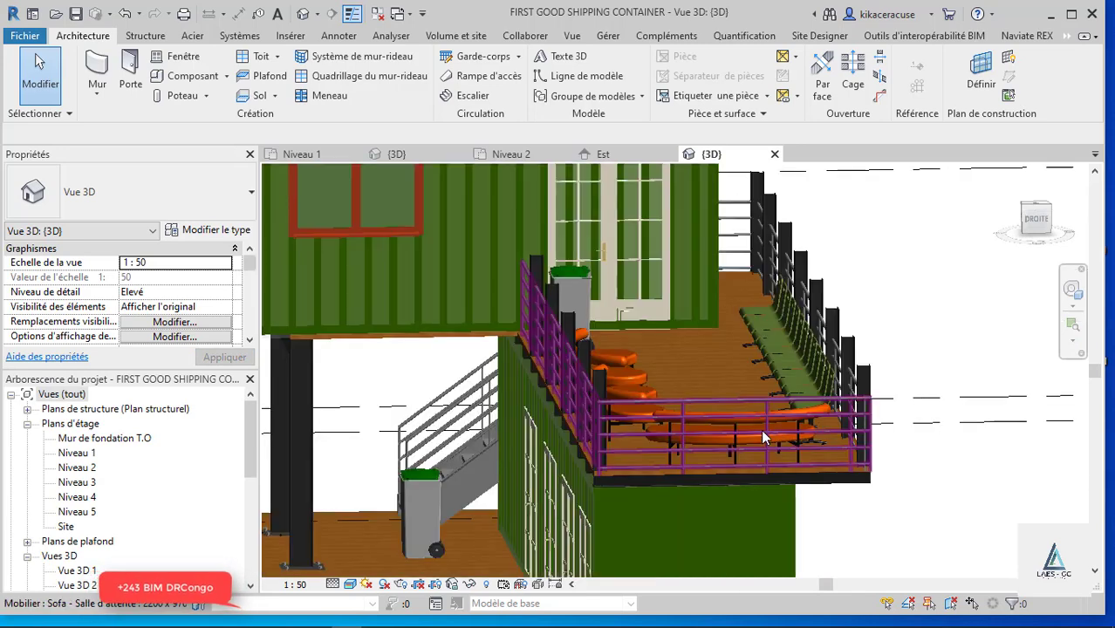
{"action": "scroll", "coordinate": [761, 429], "scroll_direction": "down", "scroll_amount": 2}
{"action": "scroll", "coordinate": [669, 287], "scroll_direction": "down", "scroll_amount": 3}
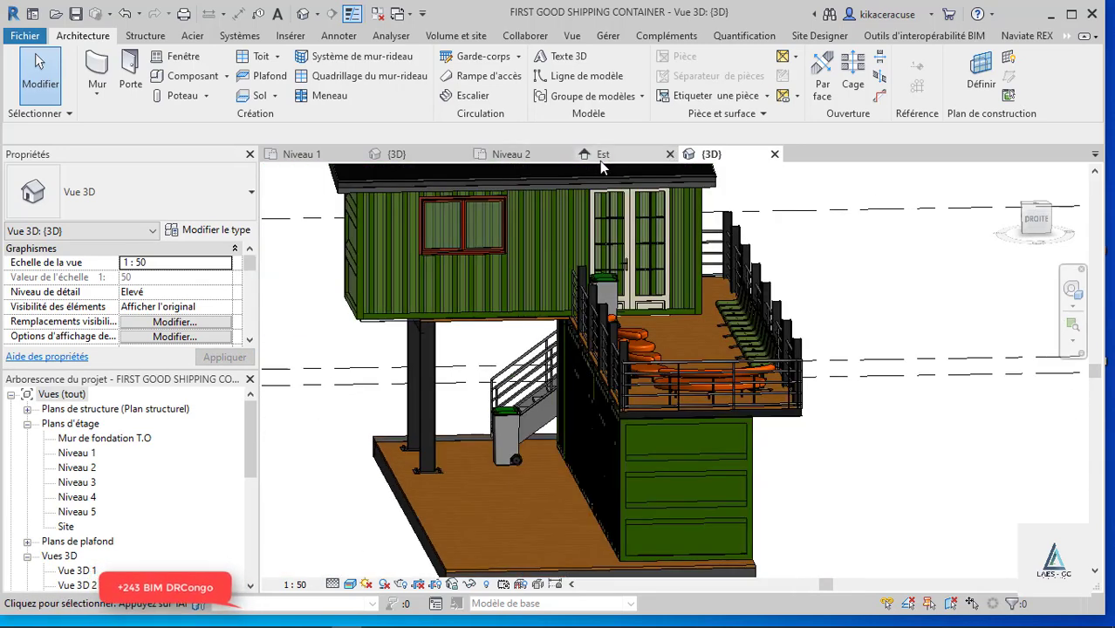
- Compare with Projet1's 3D view, orbiting the house to view it from the right
{"action": "left_click", "coordinate": [400, 154]}
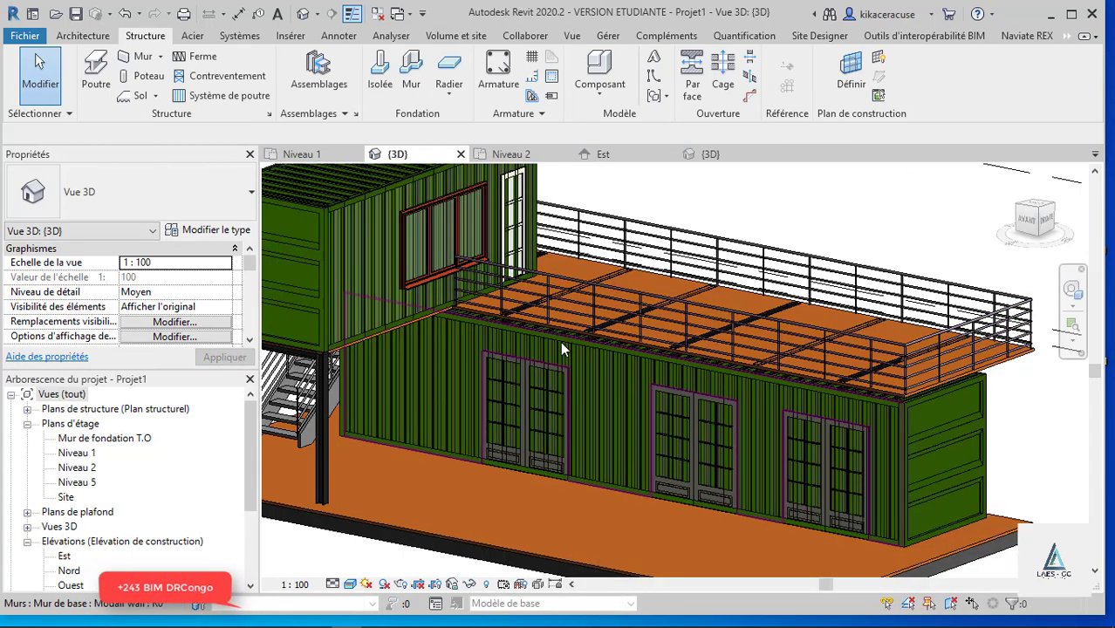
{"action": "scroll", "coordinate": [561, 346], "scroll_direction": "down", "scroll_amount": 3}
{"action": "middle_click_drag", "start_coordinate": [560, 342], "coordinate": [720, 334], "text": "shift"}
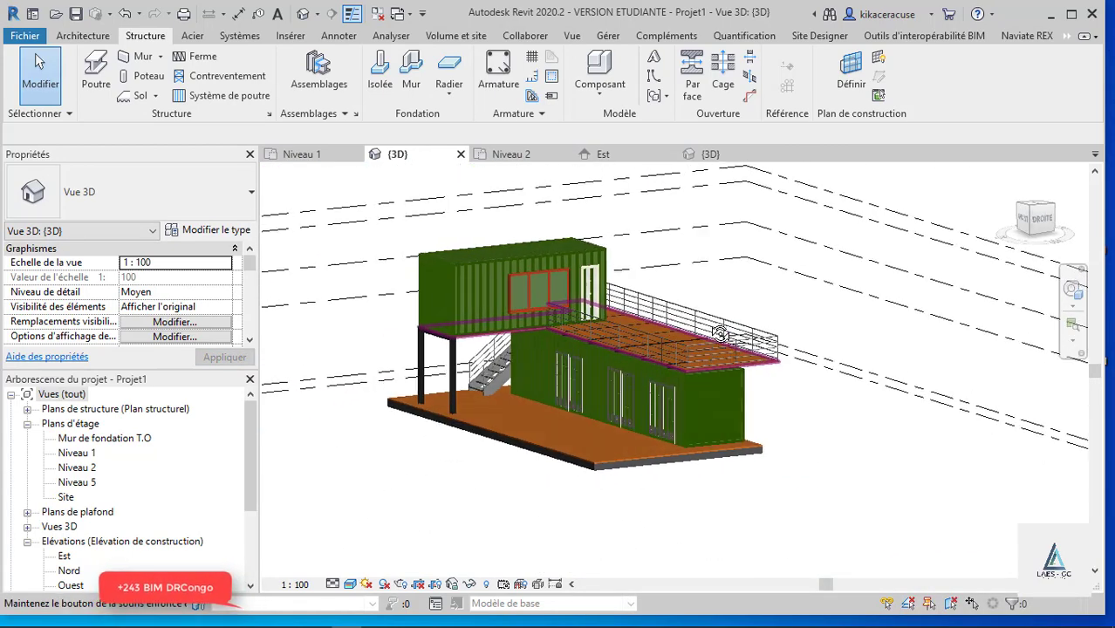
{"action": "middle_click_drag", "start_coordinate": [526, 353], "coordinate": [663, 288], "text": "shift"}
- Zoom into the reference model, shade it with Ombré, then return to Projet1's 3D view
{"action": "left_click", "coordinate": [711, 155]}
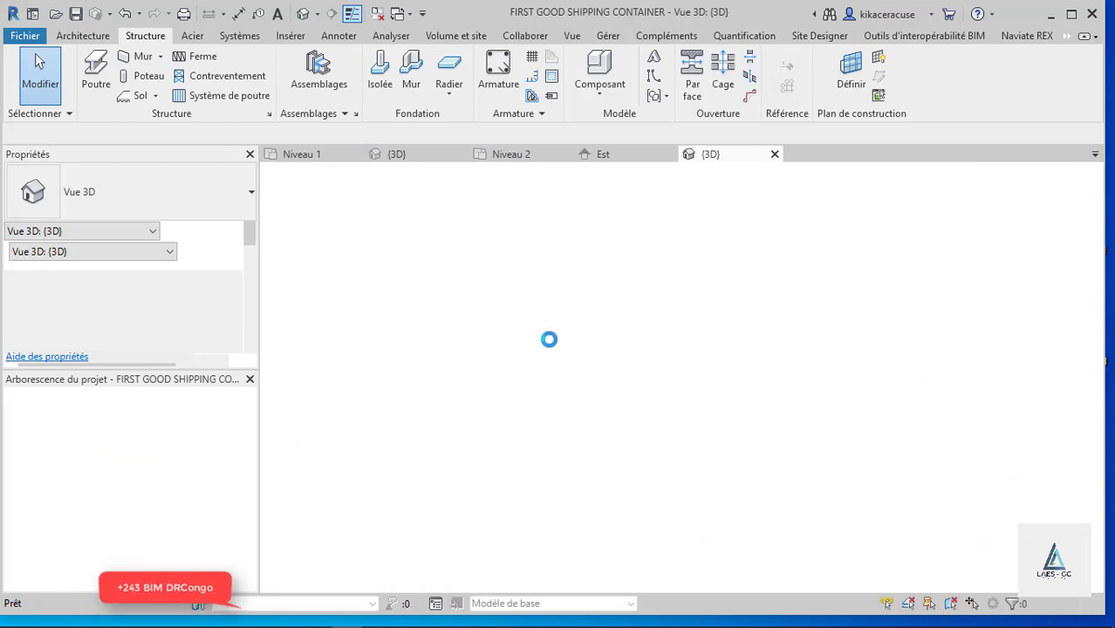
{"action": "scroll", "coordinate": [411, 479], "scroll_direction": "up", "scroll_amount": 5}
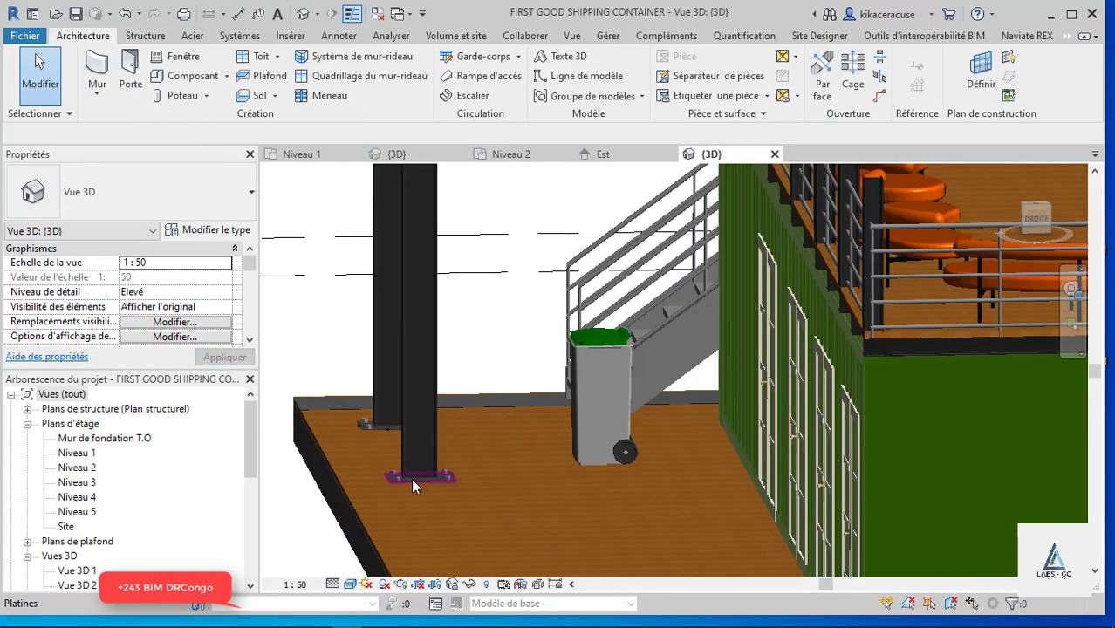
{"action": "scroll", "coordinate": [381, 477], "scroll_direction": "up", "scroll_amount": 3}
{"action": "scroll", "coordinate": [382, 478], "scroll_direction": "up", "scroll_amount": 3}
{"action": "scroll", "coordinate": [324, 459], "scroll_direction": "up", "scroll_amount": 2}
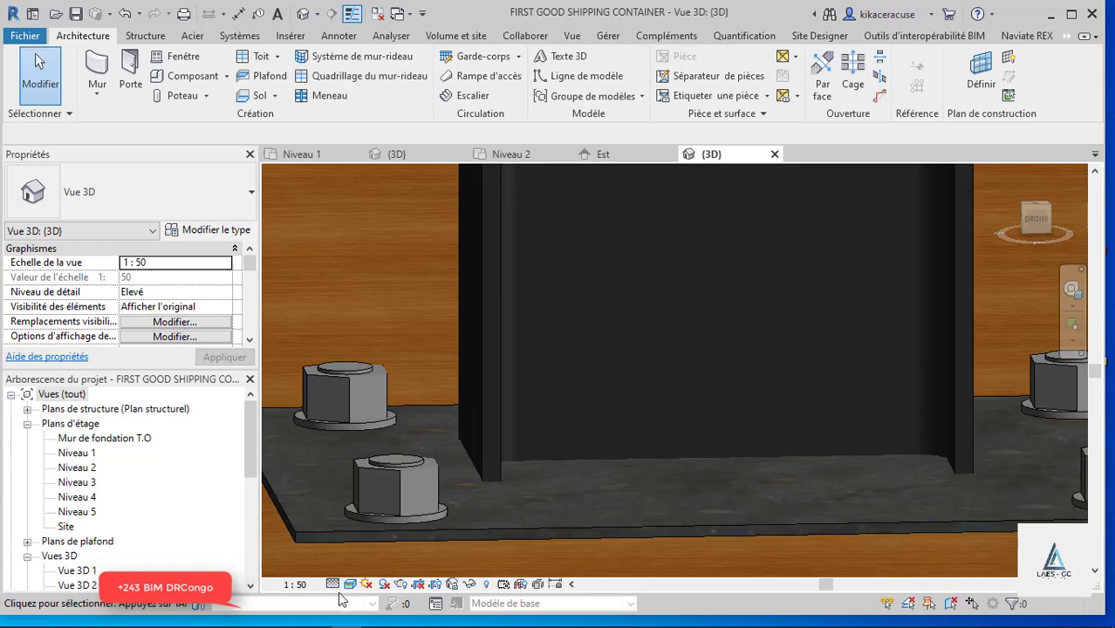
{"action": "left_click", "coordinate": [349, 584]}
{"action": "left_click", "coordinate": [384, 515]}
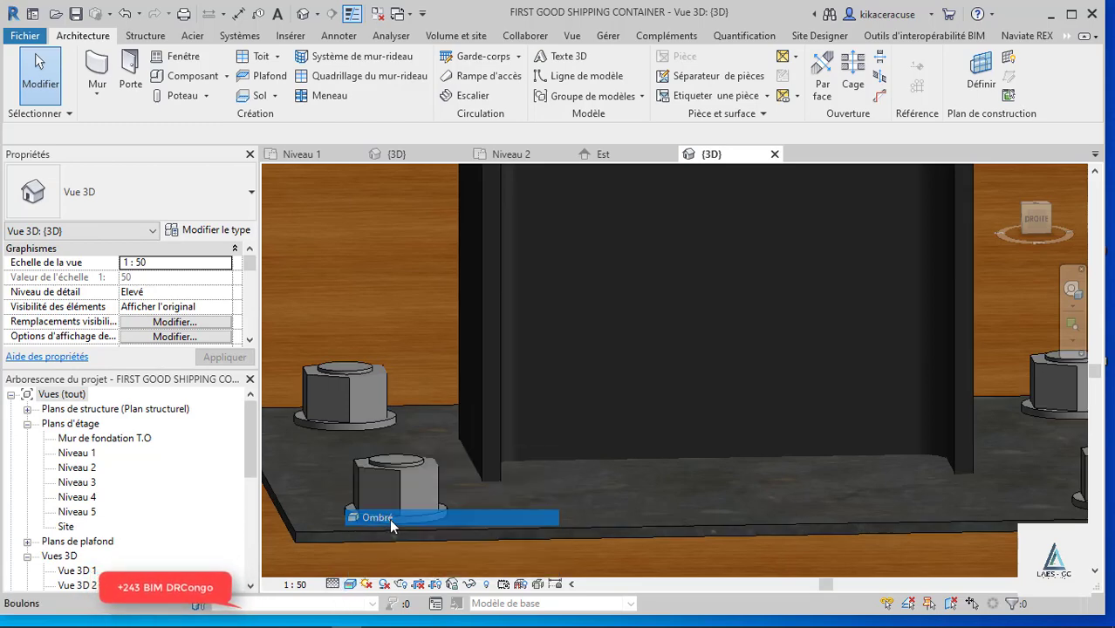
{"action": "left_click", "coordinate": [415, 158]}
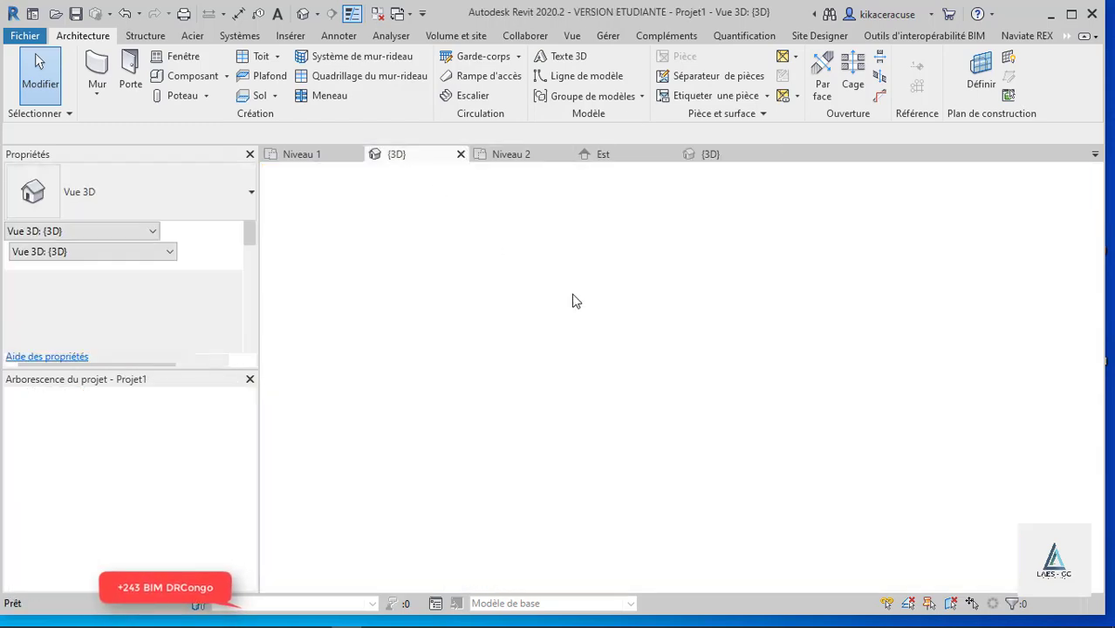
{"action": "middle_click_drag", "start_coordinate": [678, 305], "coordinate": [829, 292], "text": "shift"}
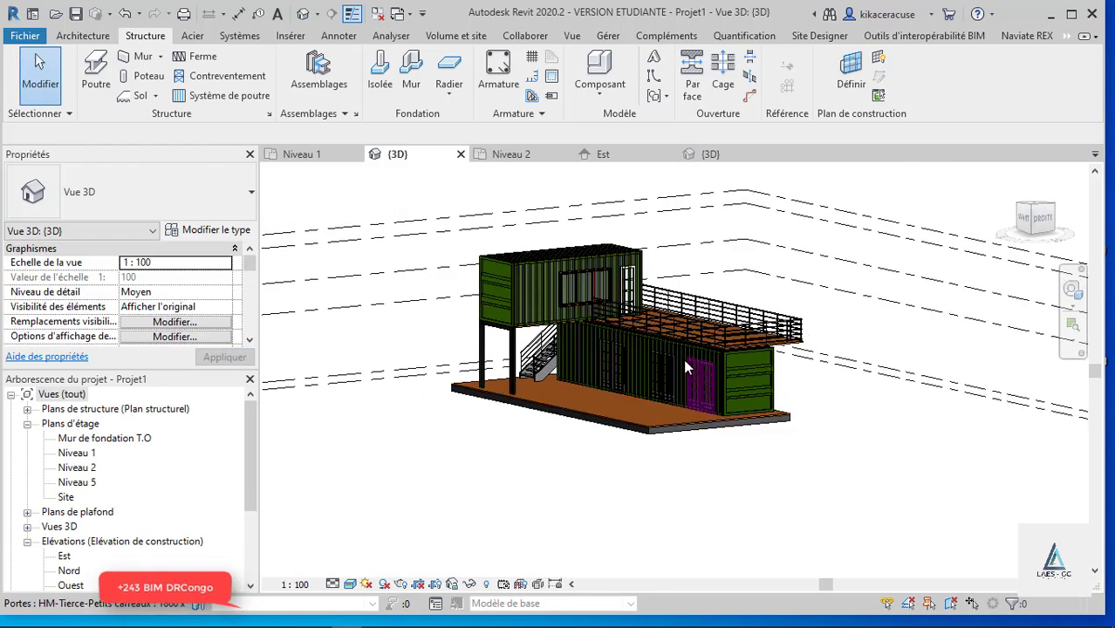
- Place a perspective camera in Niveau 1, eye below the plan aimed at the house, creating Vue 3D 1
{"action": "scroll", "coordinate": [679, 350], "scroll_direction": "up", "scroll_amount": 4}
{"action": "scroll", "coordinate": [678, 310], "scroll_direction": "down", "scroll_amount": 2}
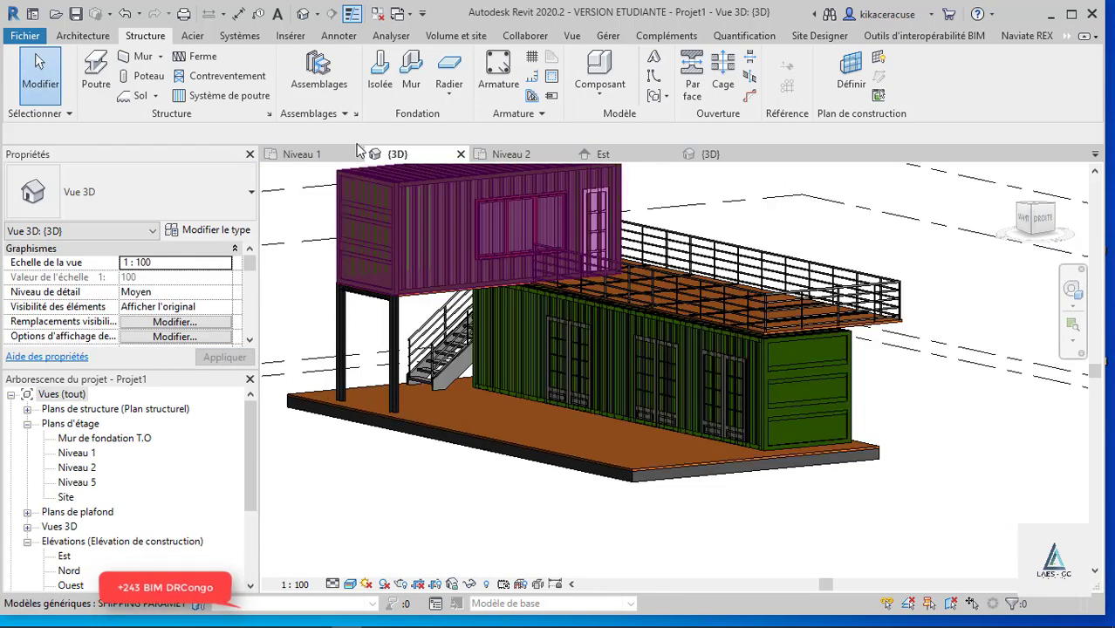
{"action": "left_click", "coordinate": [321, 154]}
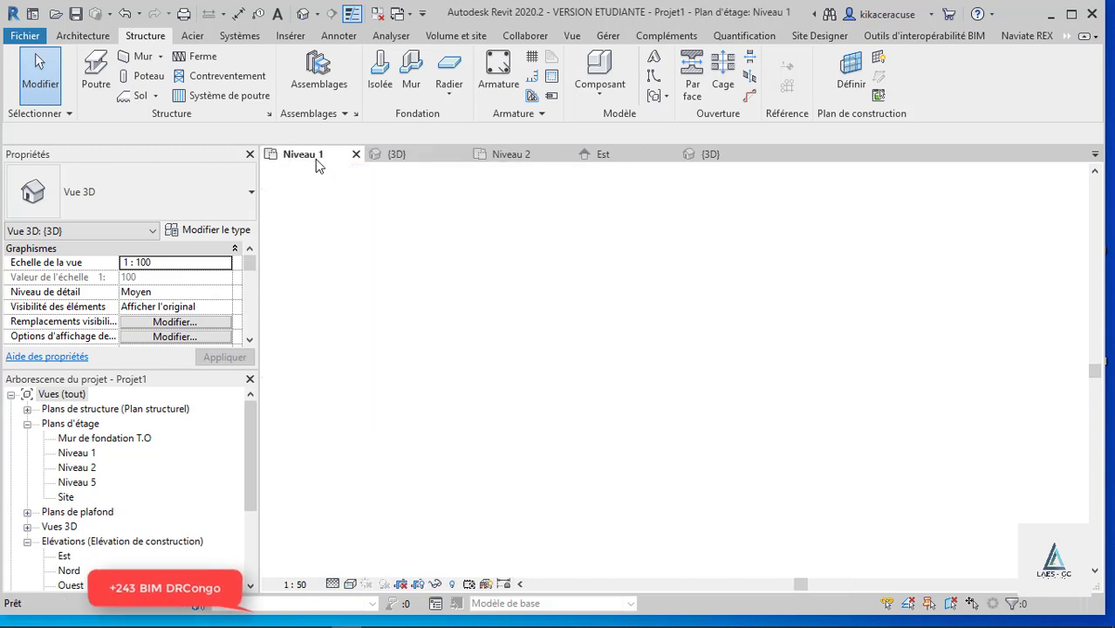
{"action": "left_click", "coordinate": [317, 13]}
{"action": "left_click", "coordinate": [330, 54]}
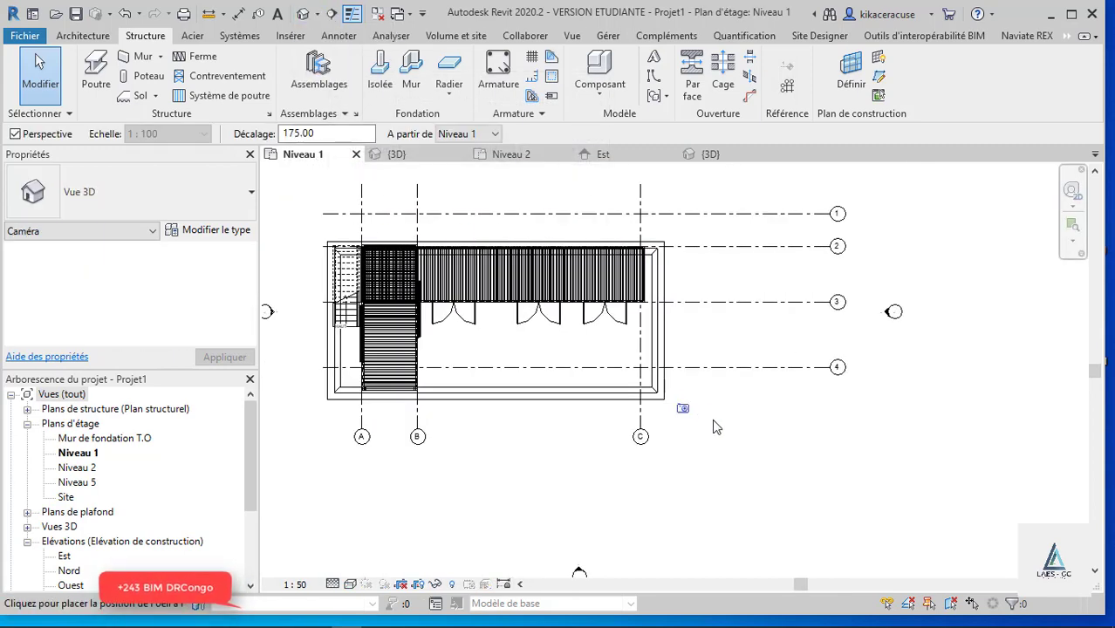
{"action": "left_click", "coordinate": [774, 449]}
{"action": "left_click", "coordinate": [310, 231]}
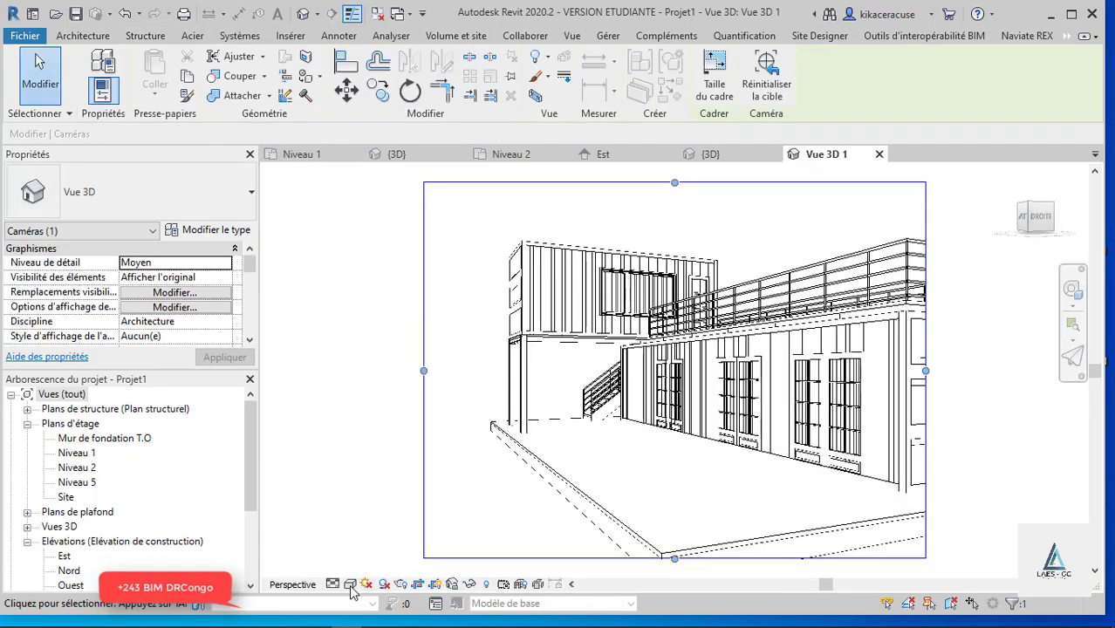
- Set Vue 3D 1 to Réaliste, widen its crop rightward, and open the Rendu dialog
{"action": "left_click", "coordinate": [350, 583]}
{"action": "left_click", "coordinate": [373, 519]}
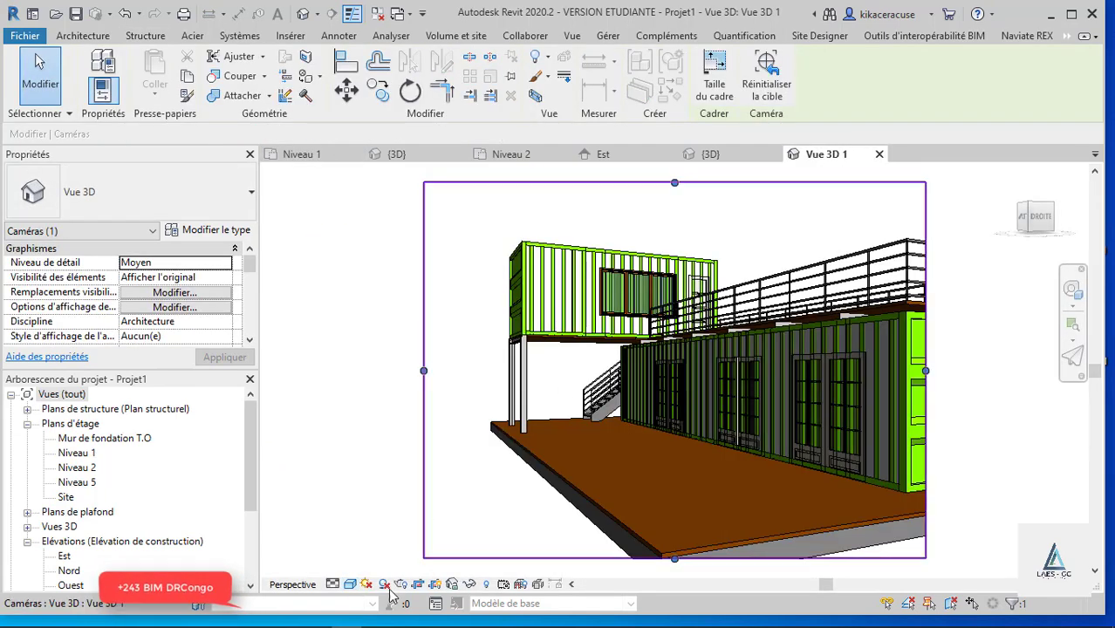
{"action": "left_click", "coordinate": [354, 587]}
{"action": "left_click", "coordinate": [374, 549]}
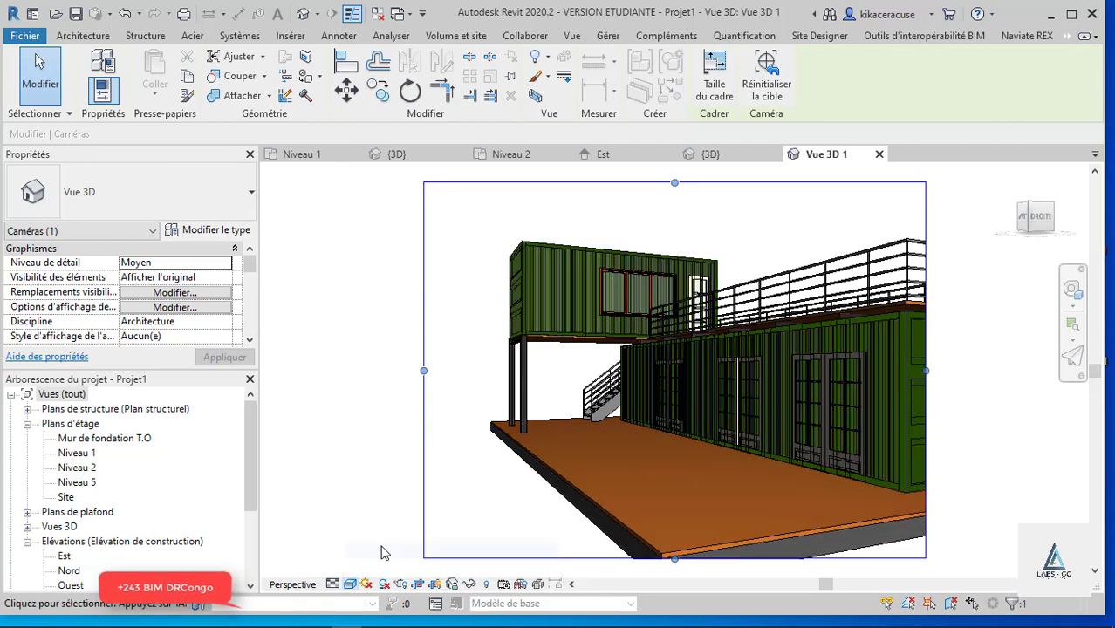
{"action": "scroll", "coordinate": [391, 428], "scroll_direction": "down", "scroll_amount": 2}
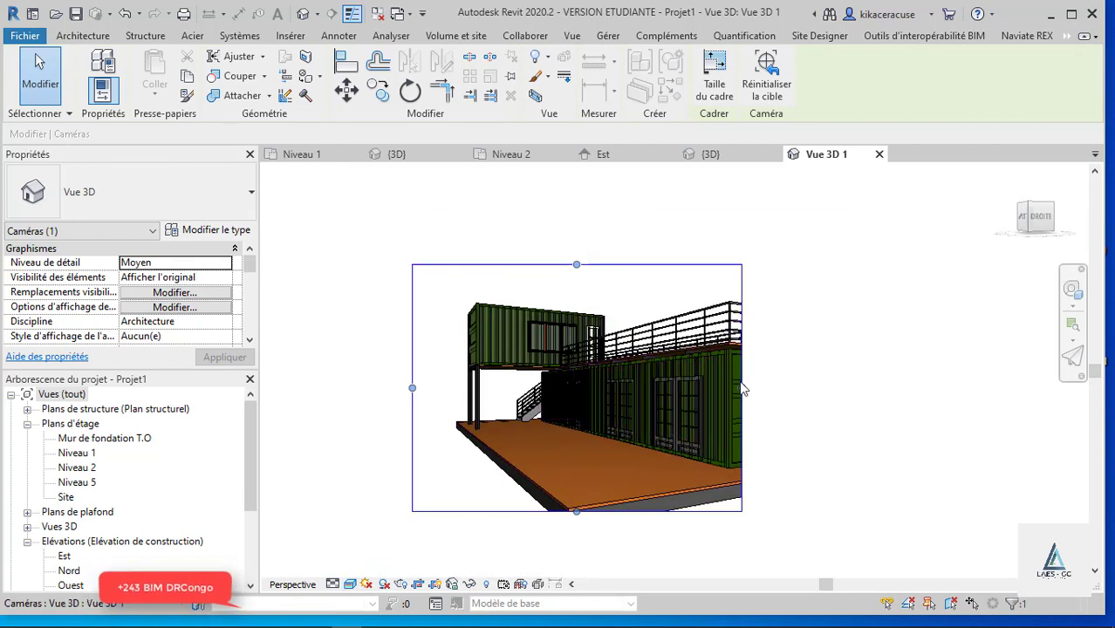
{"action": "left_click_drag", "start_coordinate": [753, 387], "coordinate": [829, 389]}
{"action": "scroll", "coordinate": [672, 394], "scroll_direction": "up", "scroll_amount": 1}
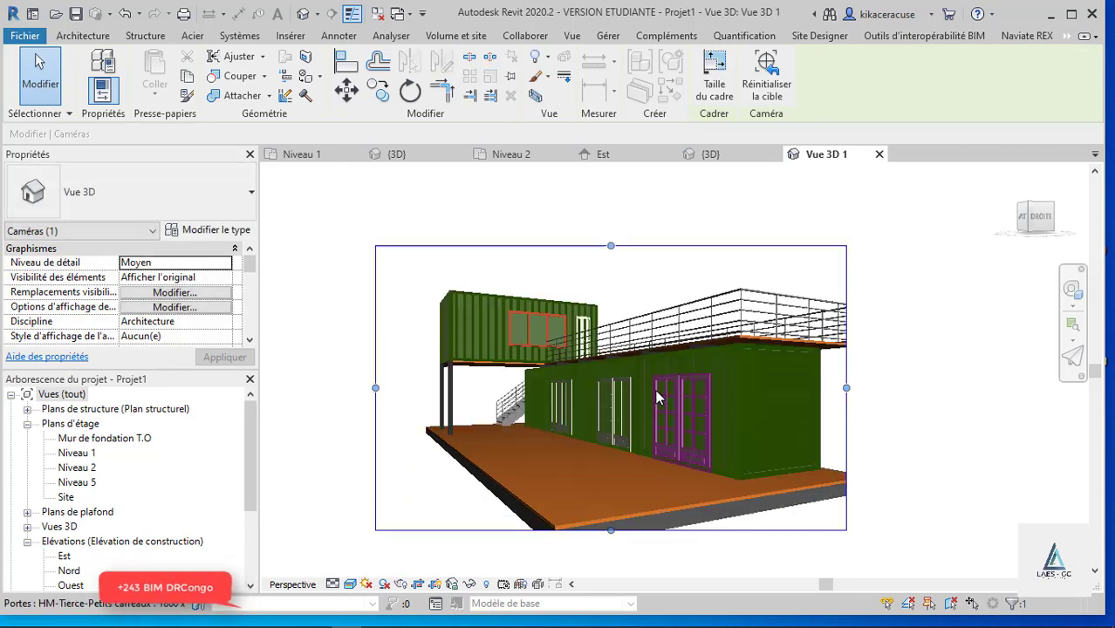
{"action": "scroll", "coordinate": [659, 398], "scroll_direction": "up", "scroll_amount": 2}
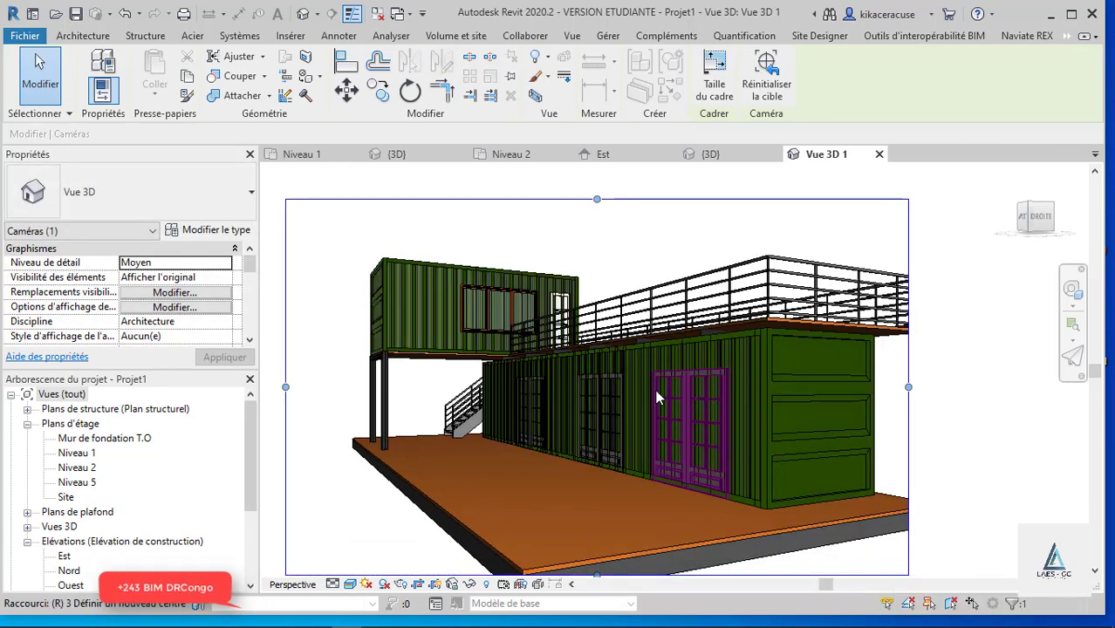
{"action": "key", "text": "r"}
{"action": "left_click", "coordinate": [87, 51]}
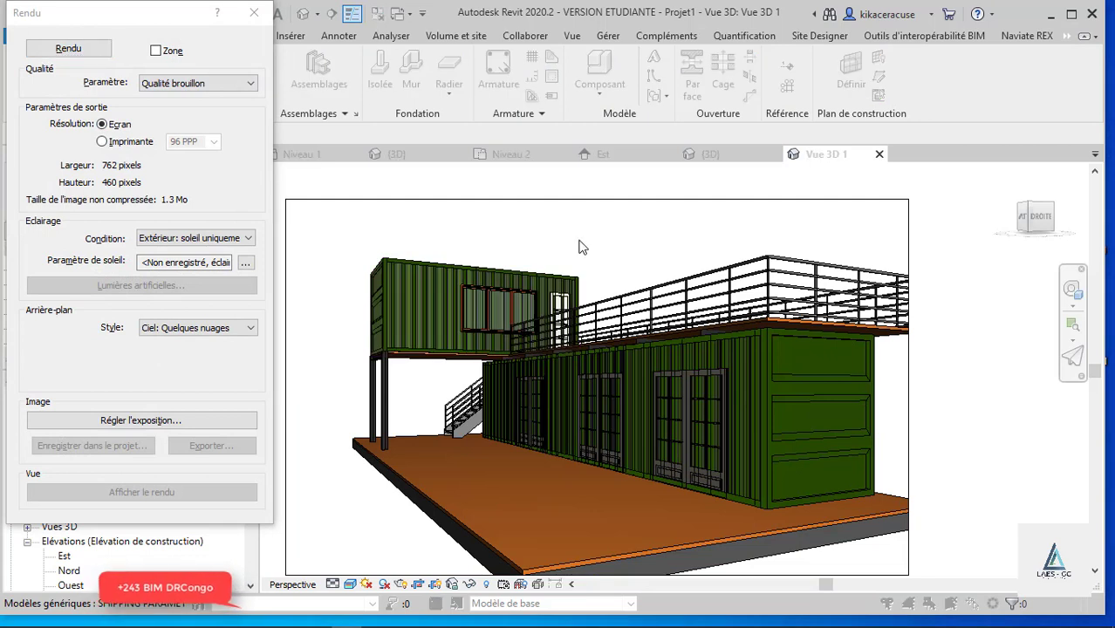
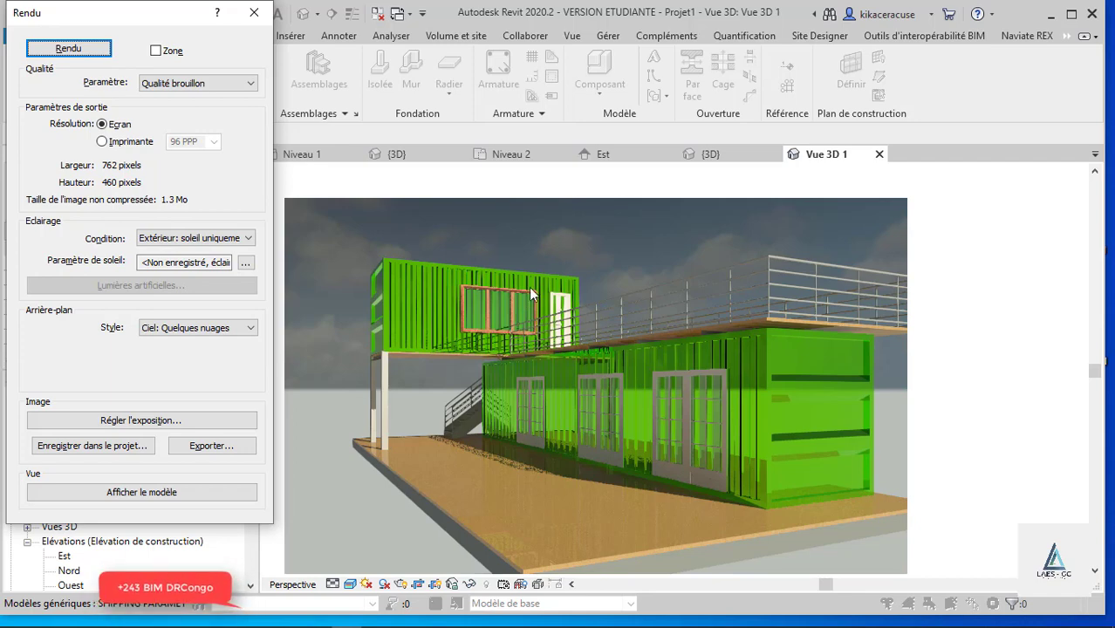
- Close the Rendu dialog and cycle to the other open project's 3D view
{"action": "left_click", "coordinate": [254, 13]}
{"action": "scroll", "coordinate": [475, 294], "scroll_direction": "up", "scroll_amount": 3}
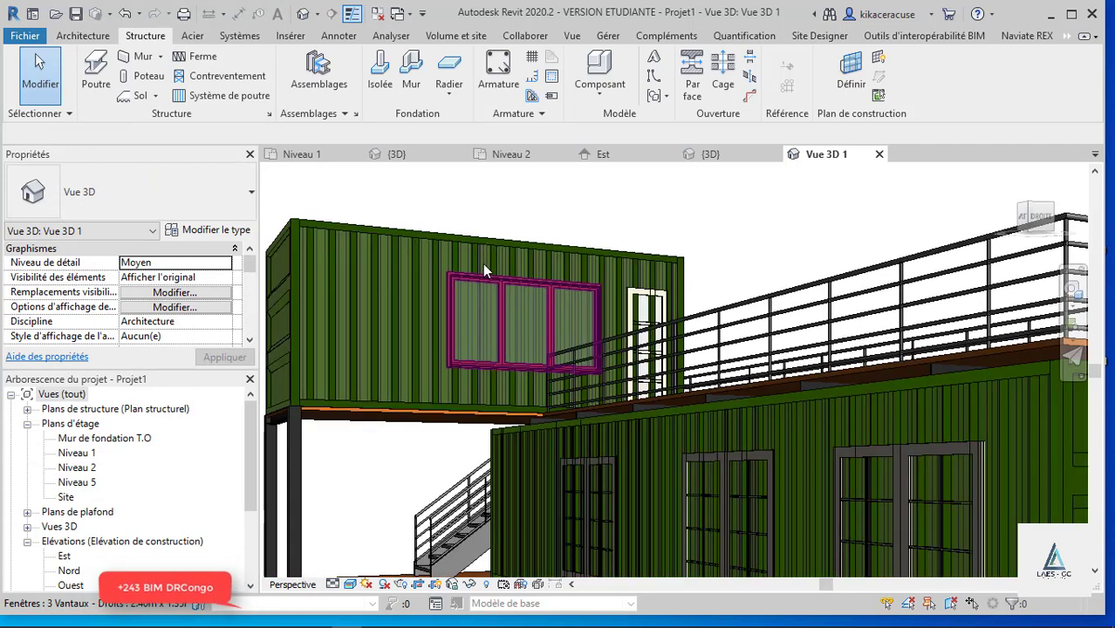
{"action": "key", "text": "ctrl+Tab"}
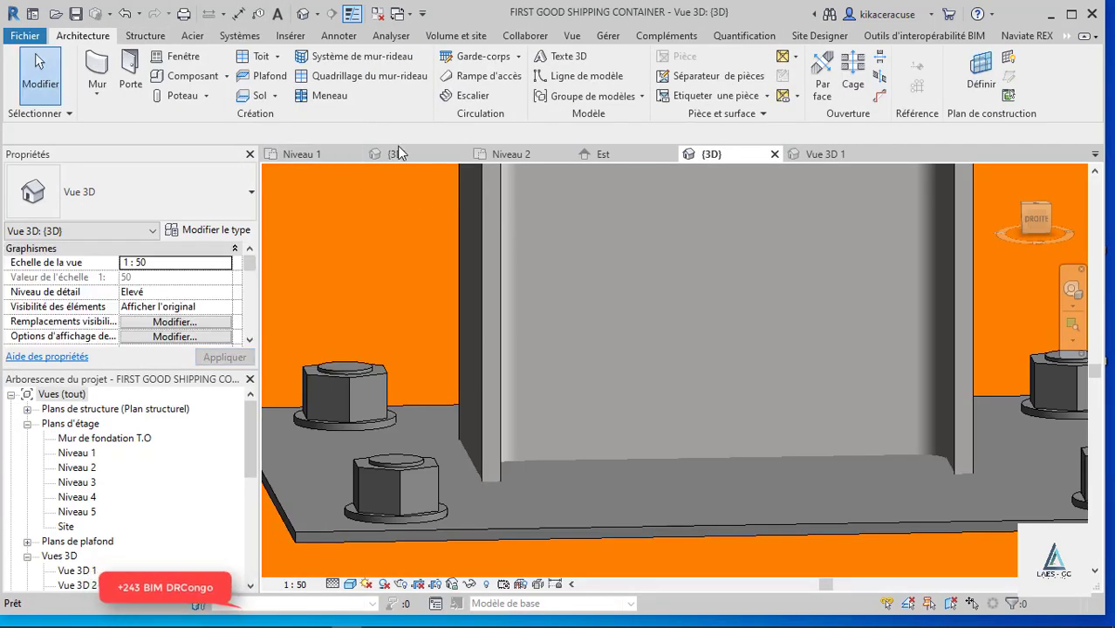
- Bring up Projet1's {3D} view showing the stacked container house with rooftop terrace
{"action": "left_click", "coordinate": [396, 154]}
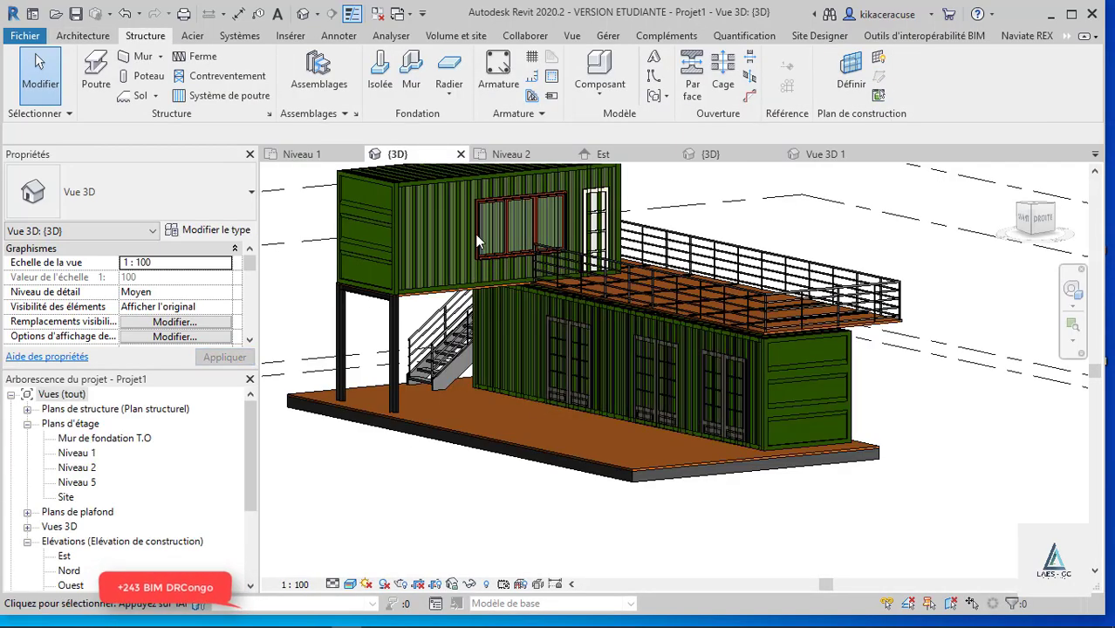
{"action": "scroll", "coordinate": [432, 193], "scroll_direction": "up", "scroll_amount": 4}
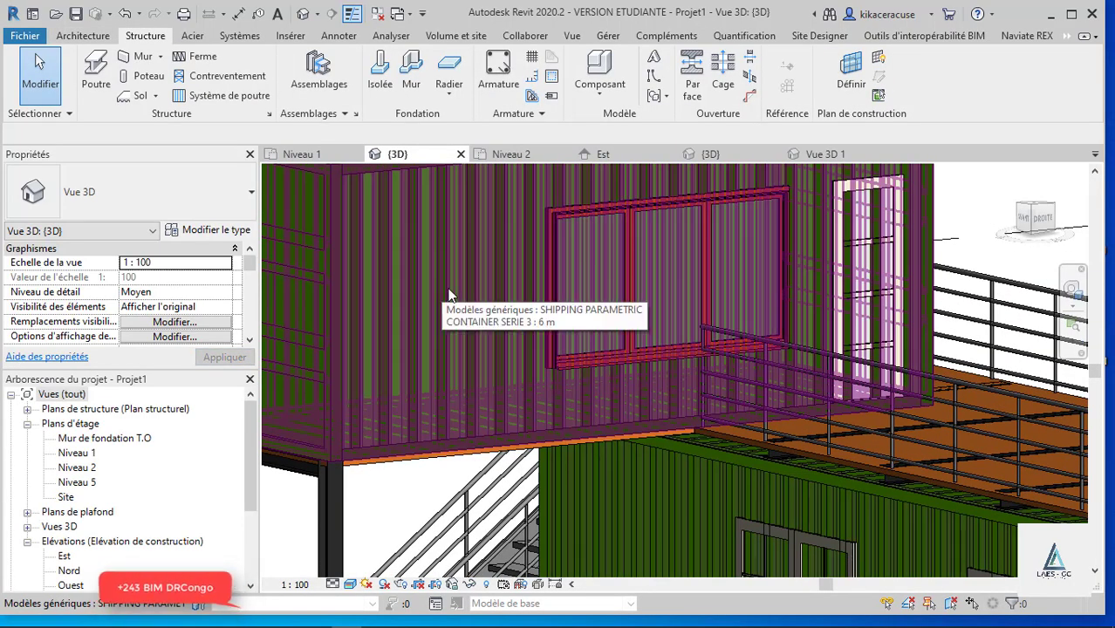
{"action": "scroll", "coordinate": [453, 322], "scroll_direction": "down", "scroll_amount": 3}
{"action": "scroll", "coordinate": [470, 367], "scroll_direction": "down", "scroll_amount": 2}
{"action": "scroll", "coordinate": [672, 353], "scroll_direction": "up", "scroll_amount": 2}
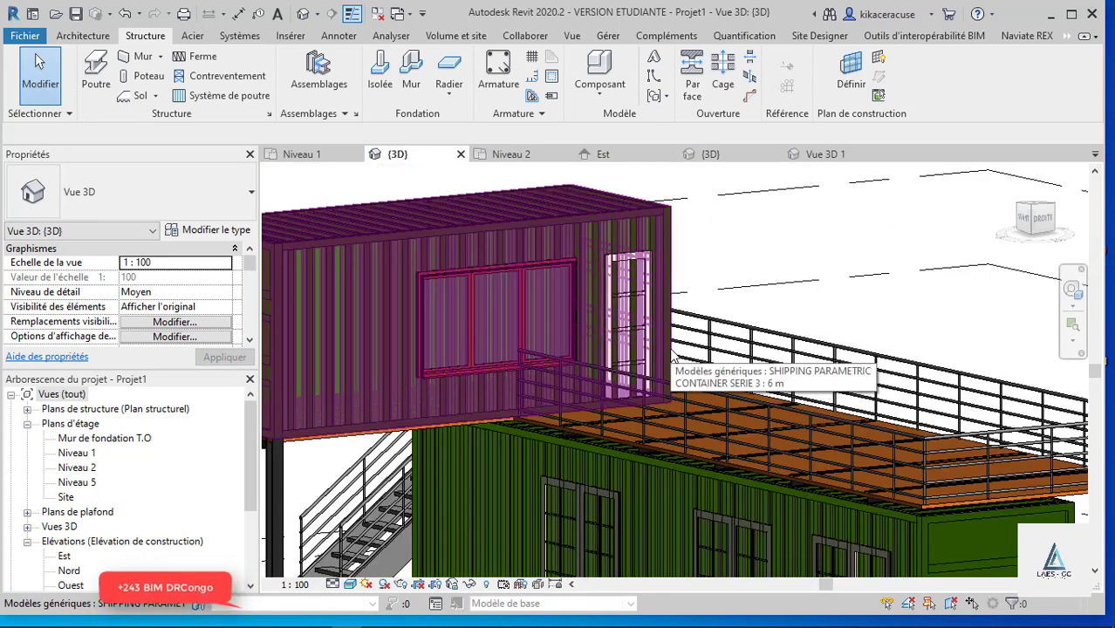
- Zoom out and orbit the container house to a front-right angle in the Réaliste visual style
{"action": "left_click", "coordinate": [711, 155]}
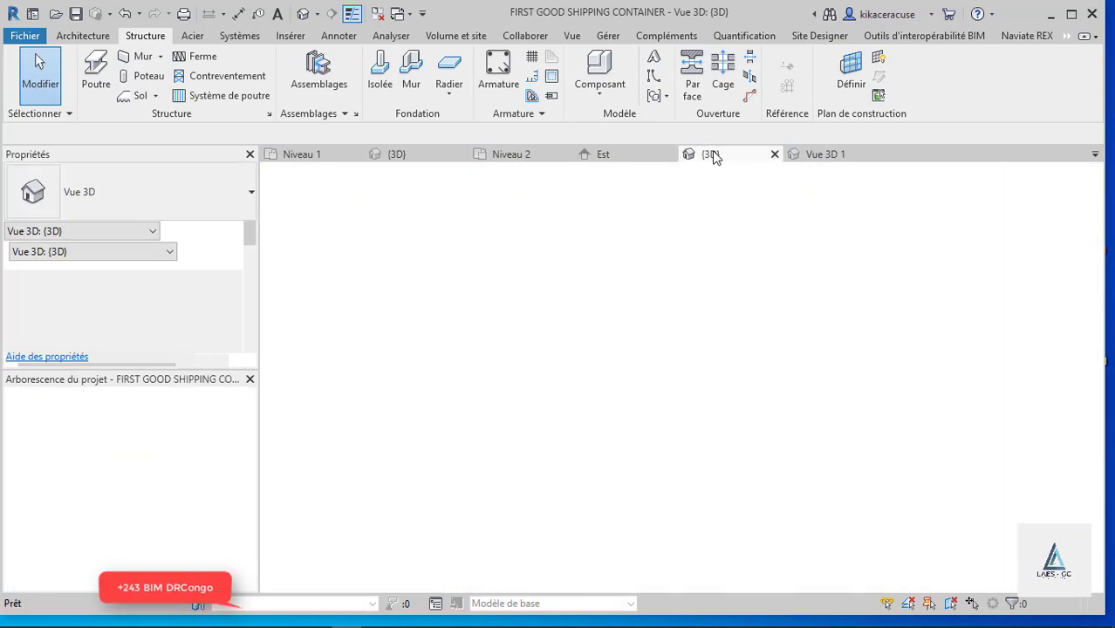
{"action": "scroll", "coordinate": [553, 441], "scroll_direction": "down", "scroll_amount": 3}
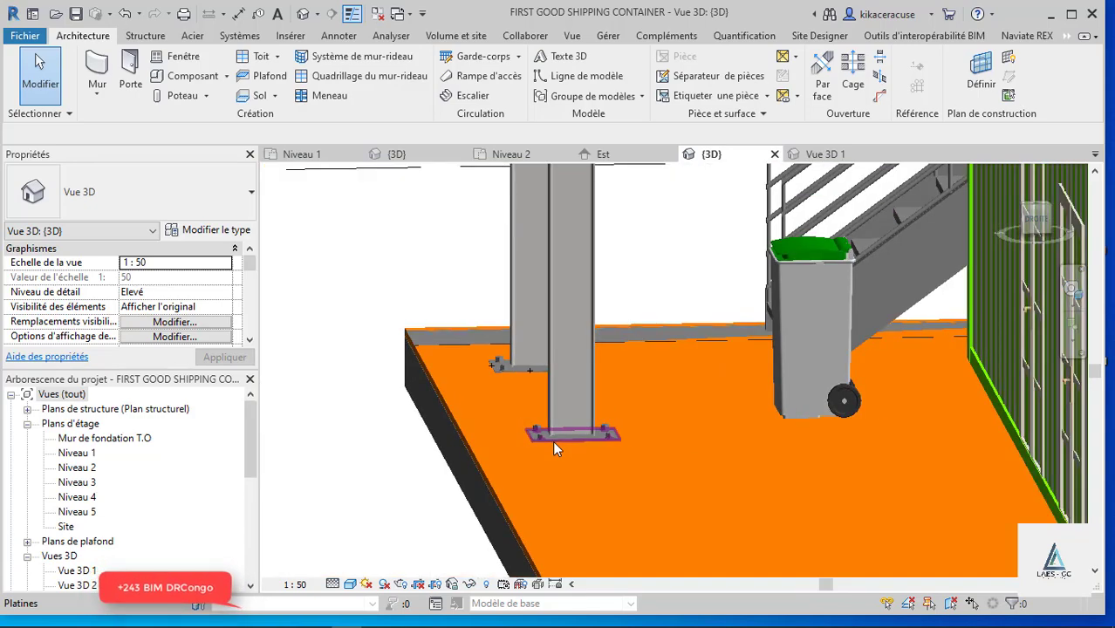
{"action": "scroll", "coordinate": [553, 441], "scroll_direction": "down", "scroll_amount": 3}
{"action": "scroll", "coordinate": [567, 432], "scroll_direction": "down", "scroll_amount": 1}
{"action": "scroll", "coordinate": [584, 421], "scroll_direction": "up", "scroll_amount": 3}
{"action": "middle_click_drag", "start_coordinate": [585, 421], "coordinate": [524, 419], "text": "shift"}
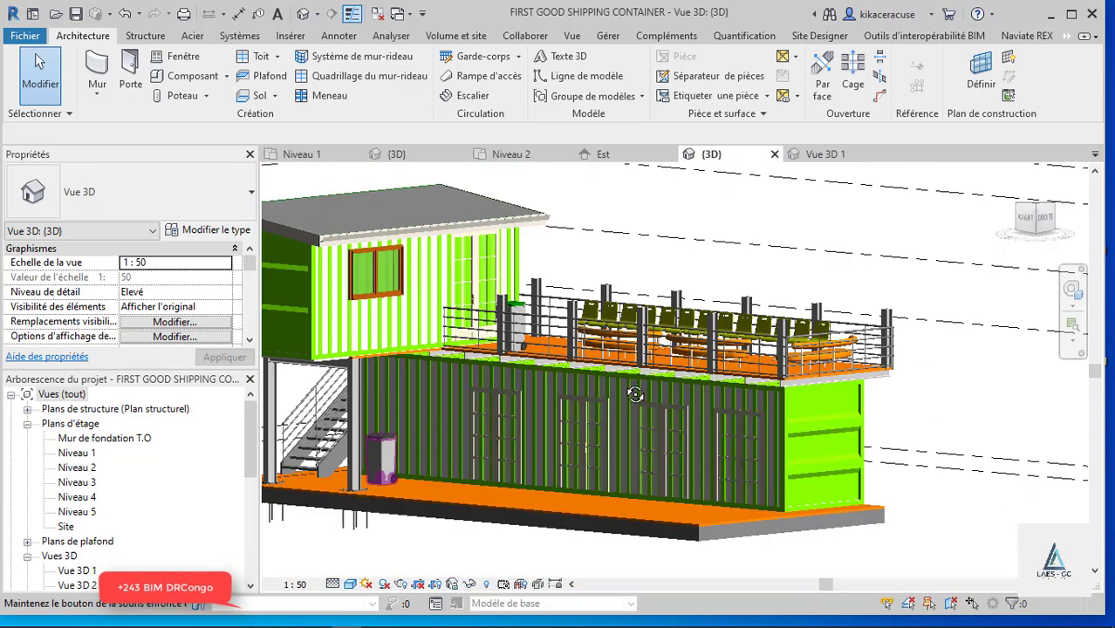
{"action": "left_click", "coordinate": [351, 584]}
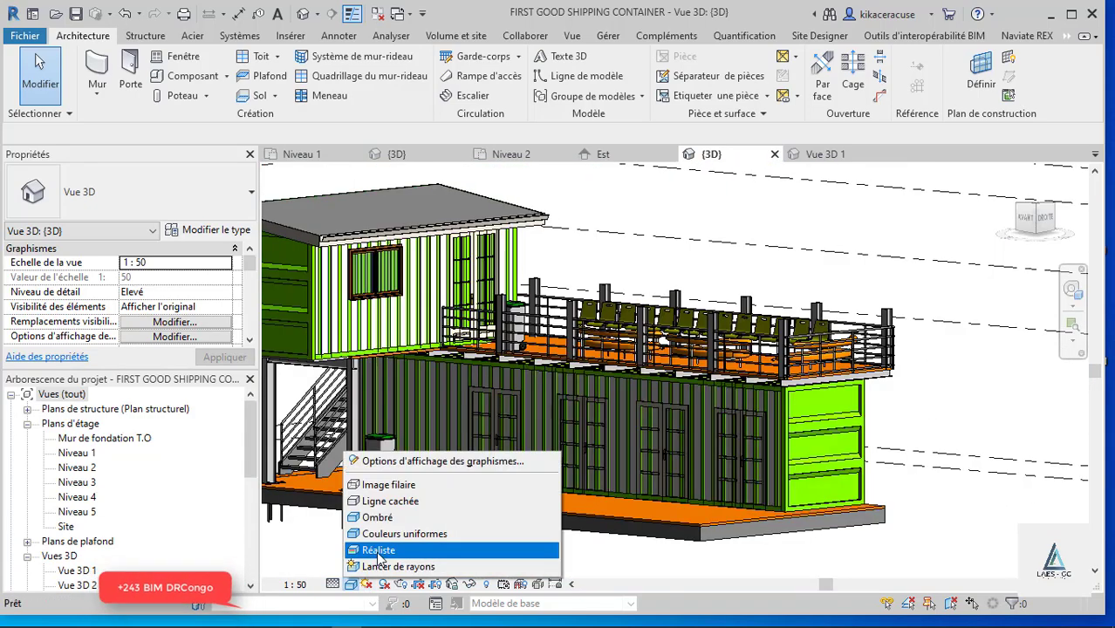
{"action": "left_click", "coordinate": [378, 550]}
- Orbit and zoom to inspect the upper container's 1460 x 2040 mm glazed terrace door
{"action": "mouse_move", "coordinate": [639, 455]}
{"action": "middle_mouse_down", "text": "shift"}
{"action": "mouse_move", "coordinate": [618, 480]}
{"action": "mouse_move", "coordinate": [835, 475]}
{"action": "middle_mouse_up", "text": "shift"}
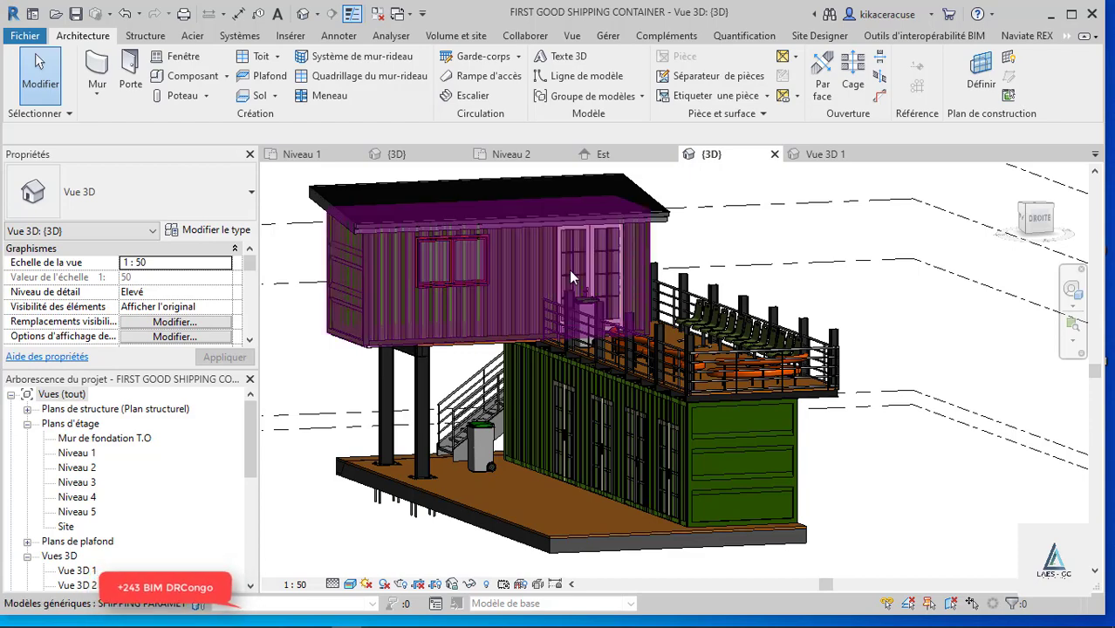
{"action": "scroll", "coordinate": [569, 270], "scroll_direction": "up", "scroll_amount": 5}
{"action": "scroll", "coordinate": [627, 342], "scroll_direction": "down", "scroll_amount": 3}
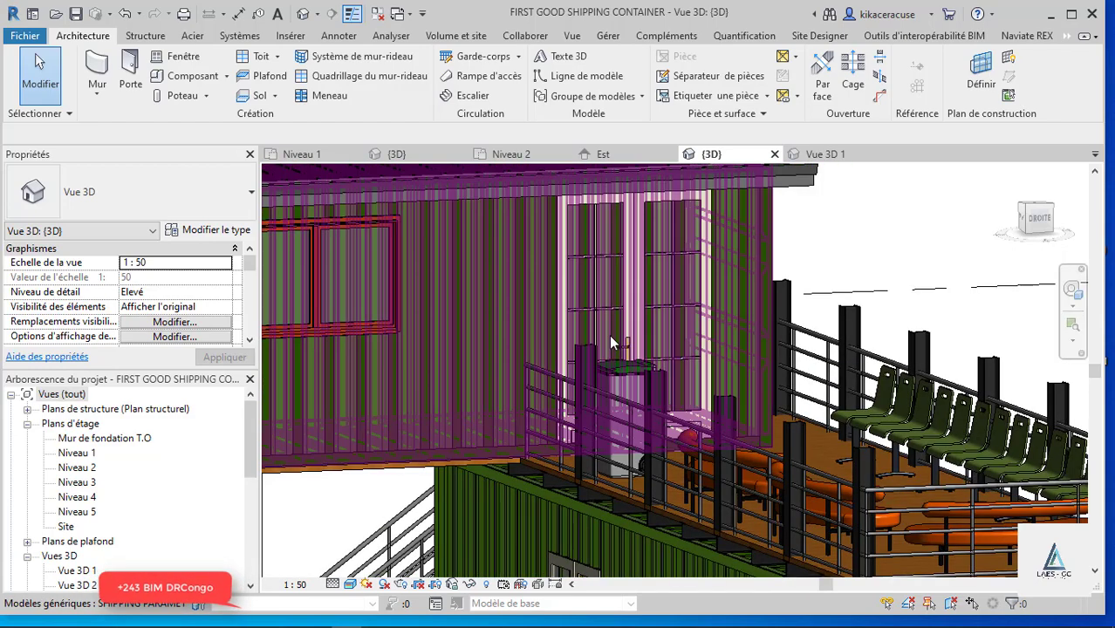
{"action": "scroll", "coordinate": [609, 334], "scroll_direction": "down", "scroll_amount": 2}
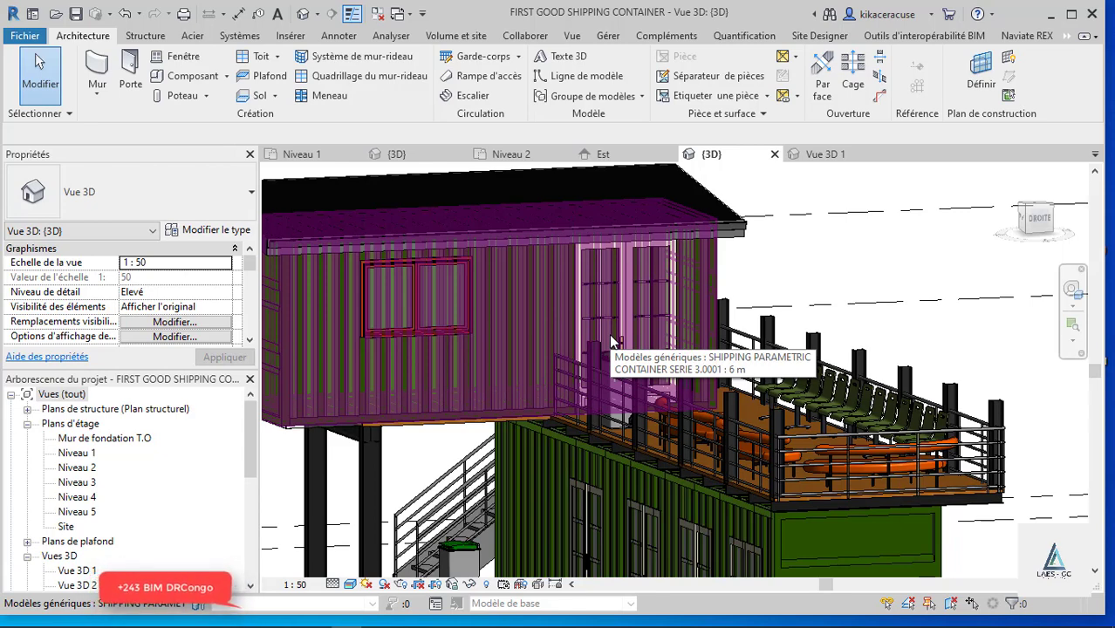
{"action": "scroll", "coordinate": [611, 340], "scroll_direction": "down", "scroll_amount": 2}
{"action": "scroll", "coordinate": [614, 338], "scroll_direction": "down", "scroll_amount": 1}
{"action": "scroll", "coordinate": [617, 334], "scroll_direction": "down", "scroll_amount": 1}
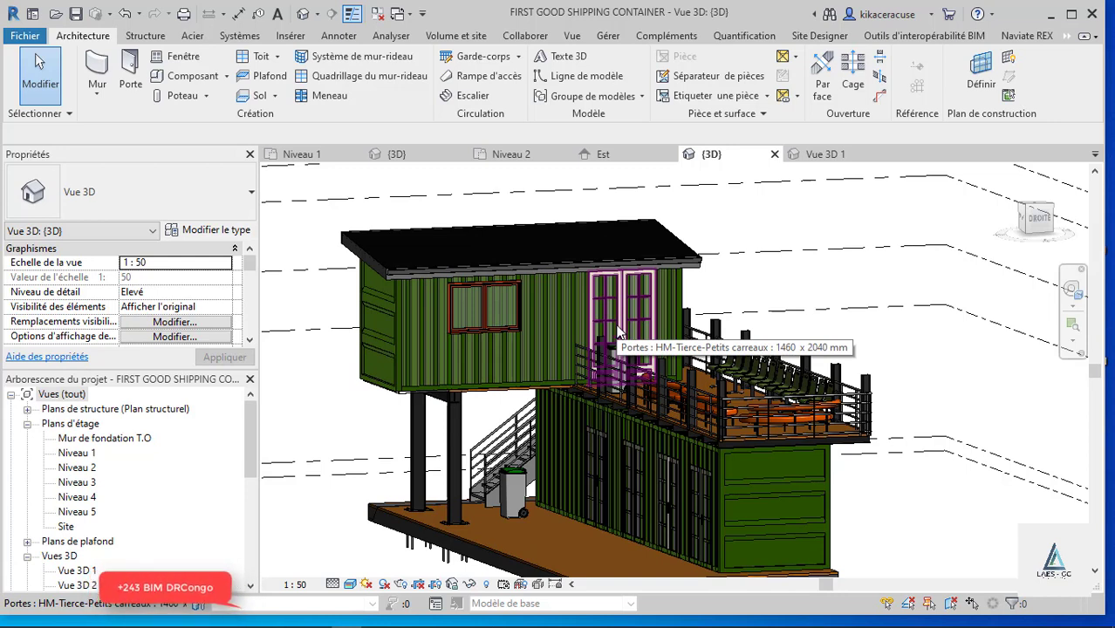
{"action": "middle_click_drag", "start_coordinate": [608, 325], "coordinate": [558, 352], "text": "shift"}
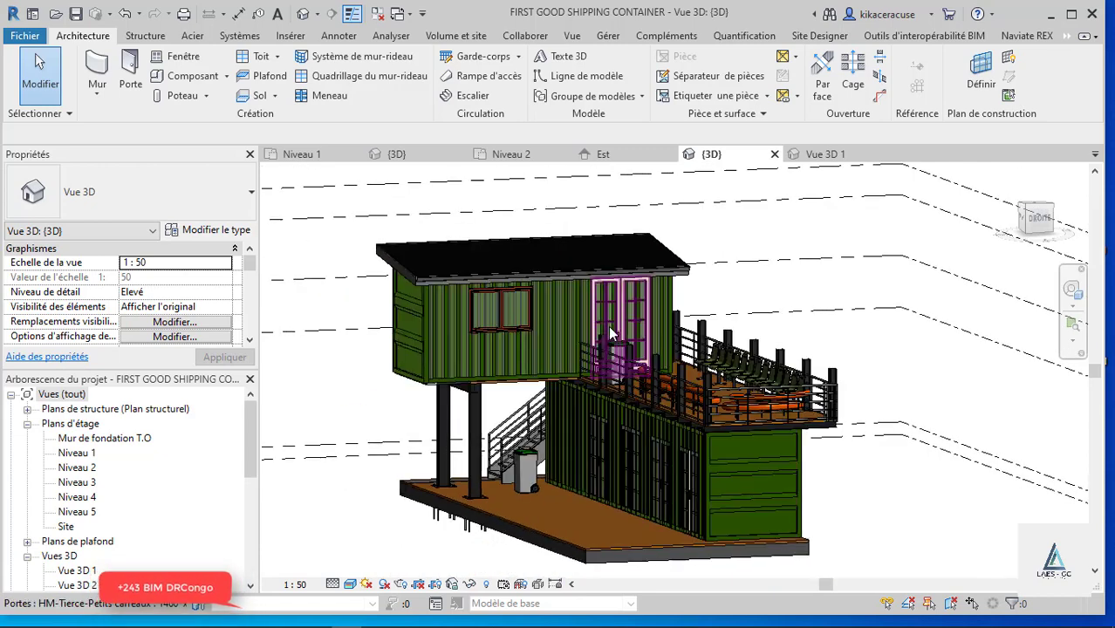
{"action": "scroll", "coordinate": [558, 352], "scroll_direction": "up", "scroll_amount": 2}
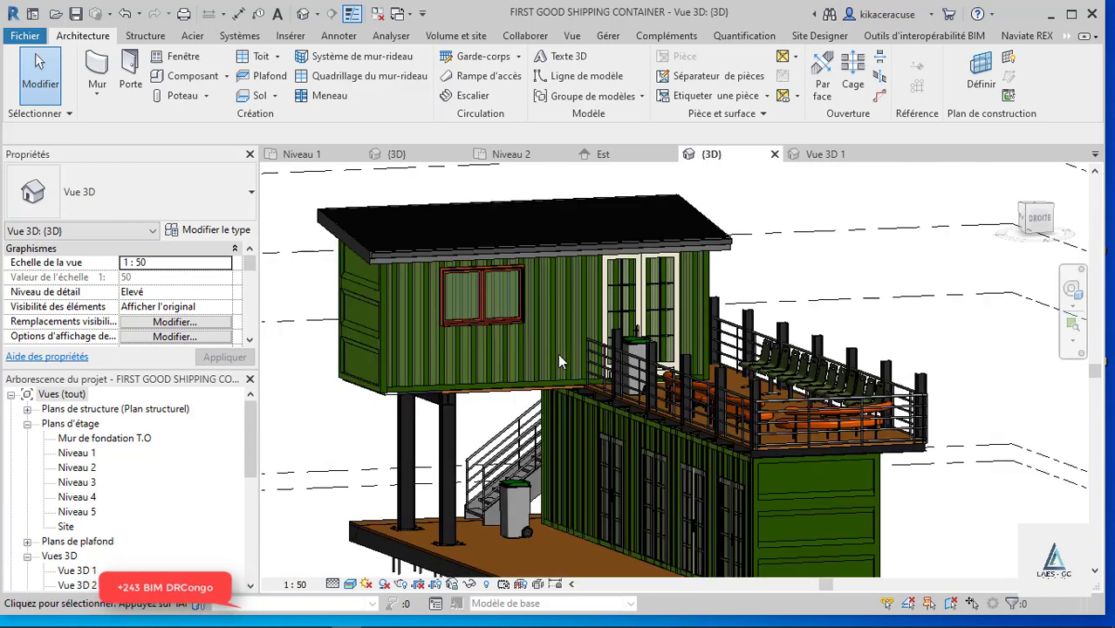